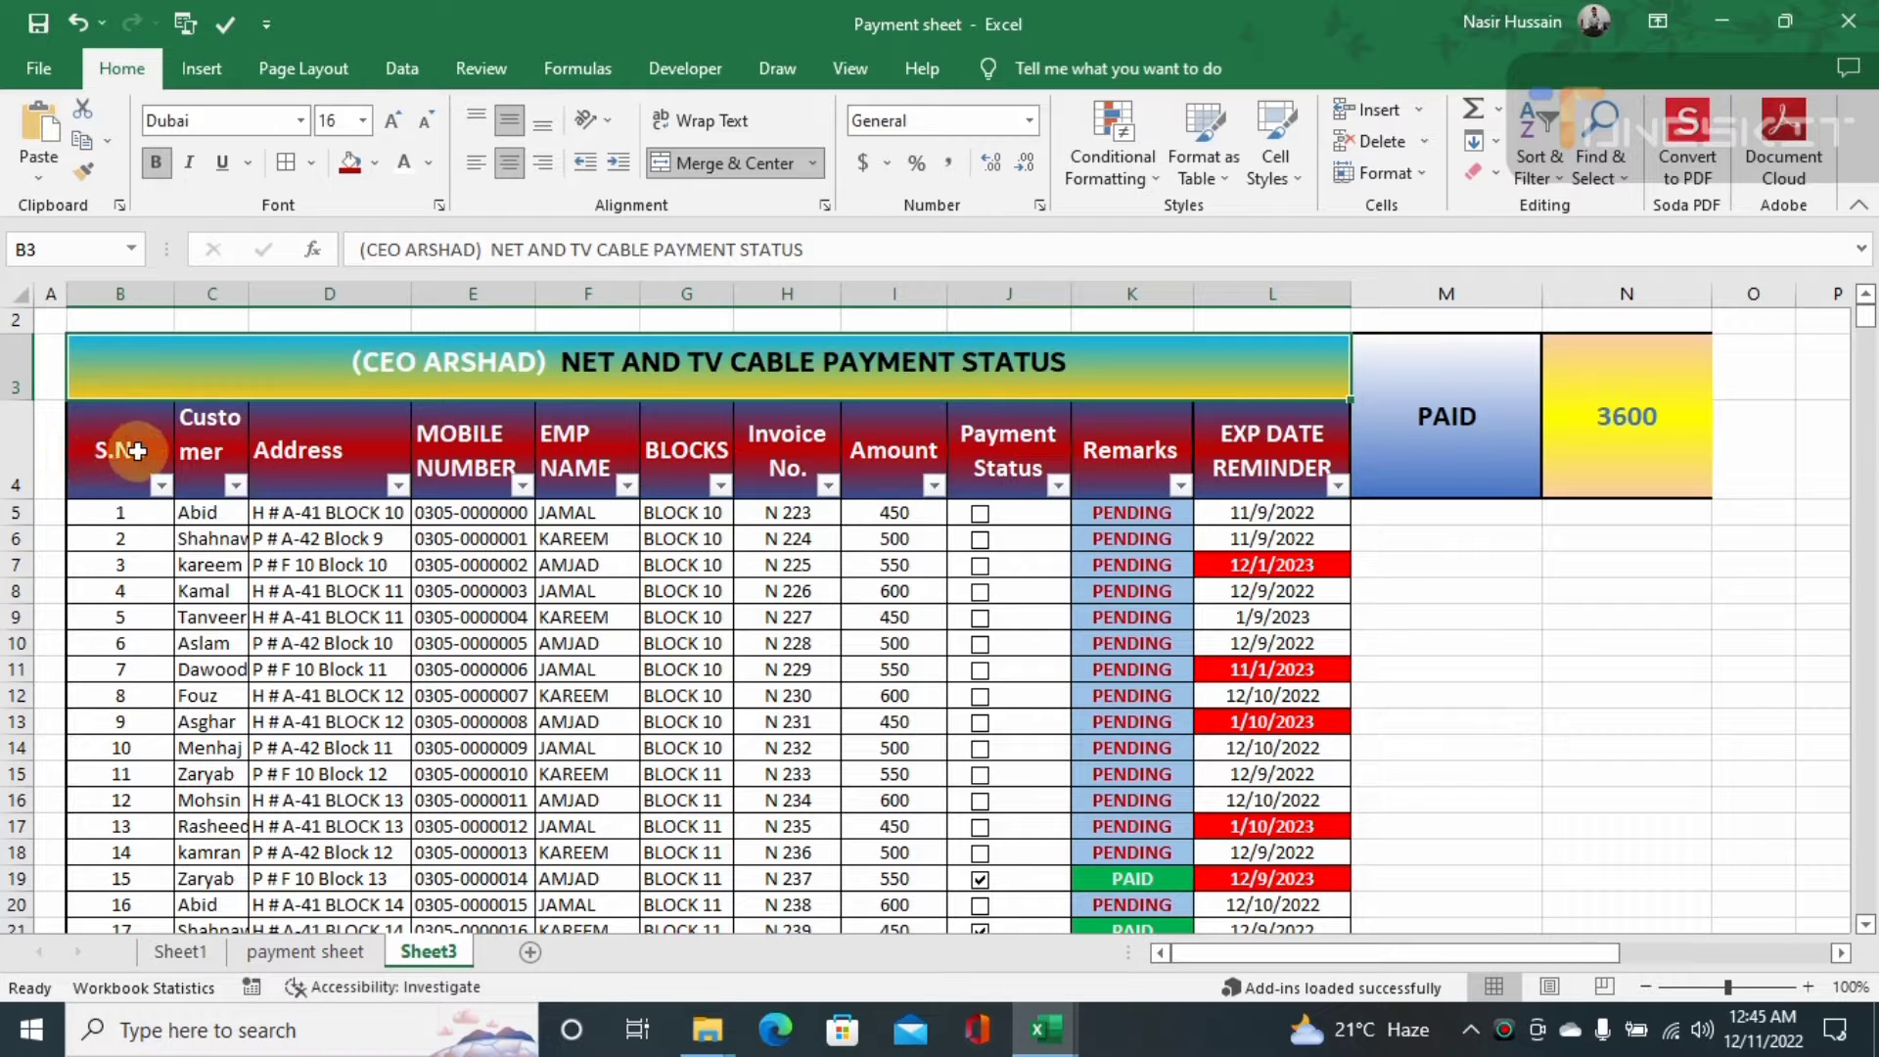
{"action": "left_click", "coordinate": [200, 449]}
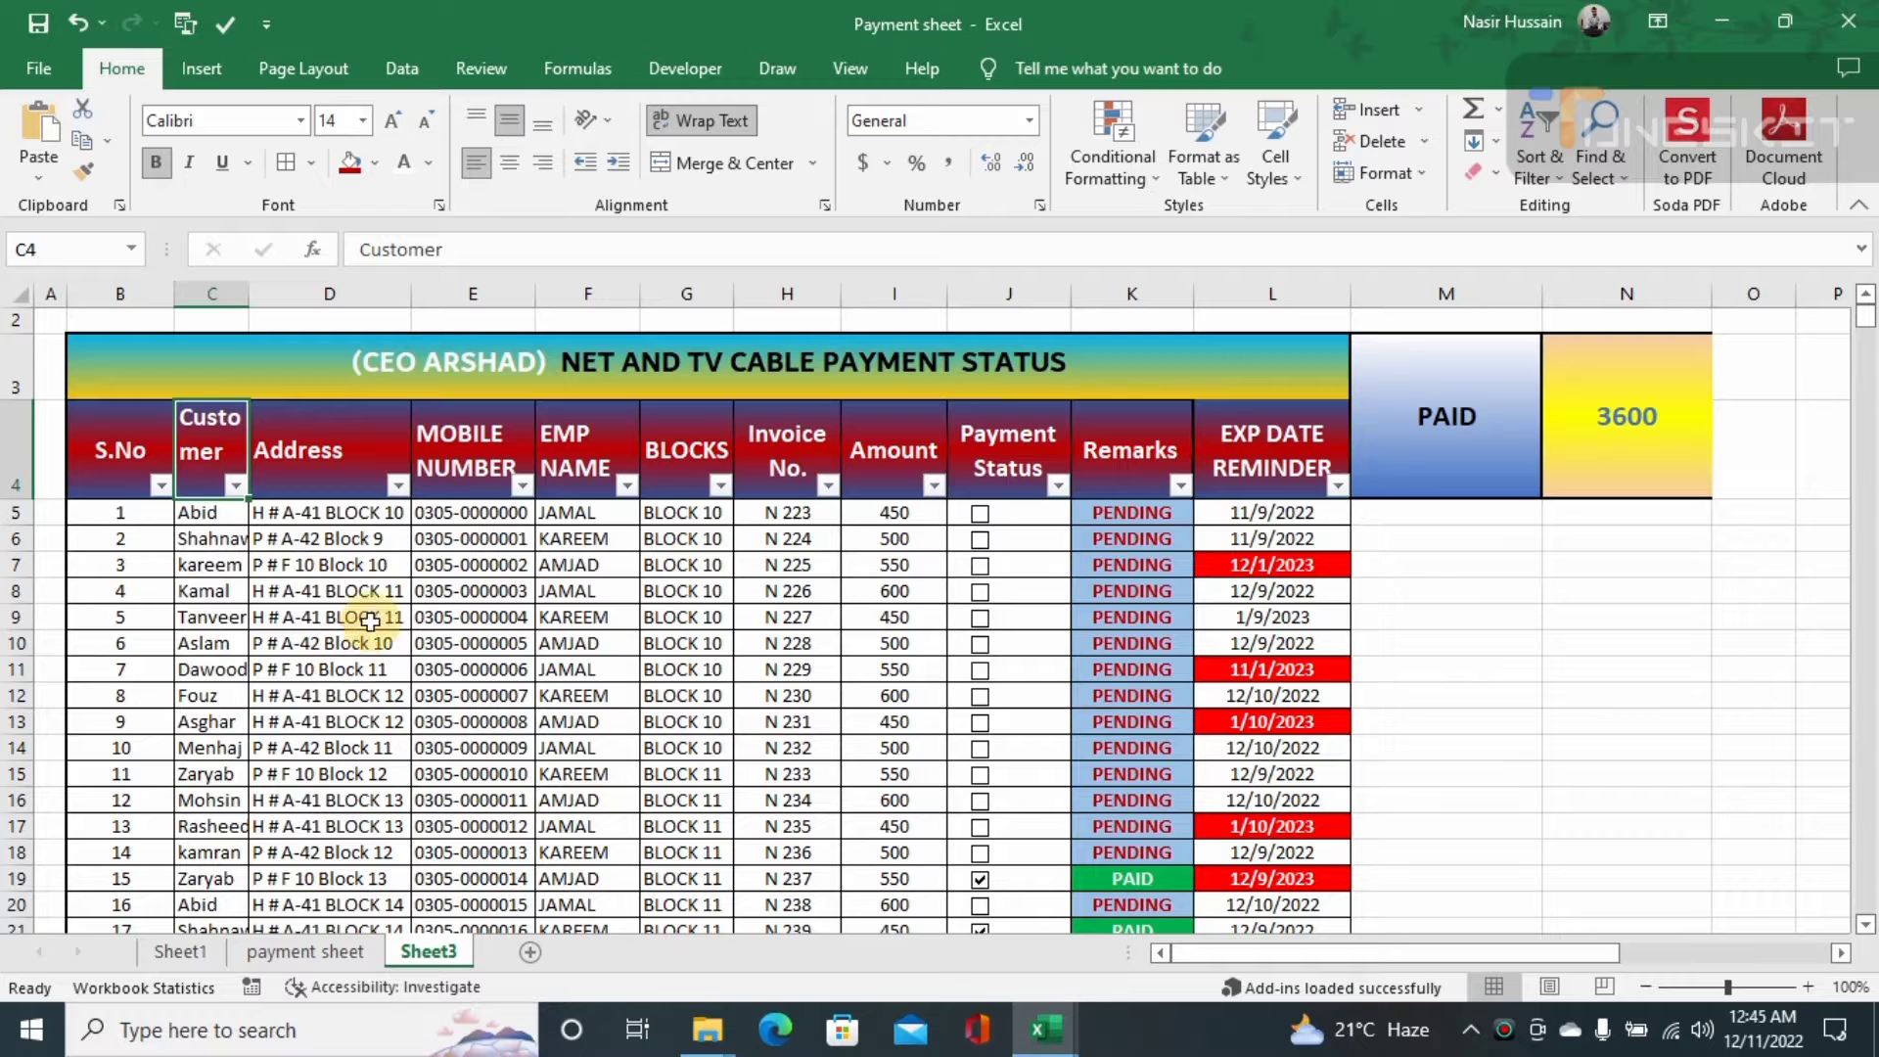
{"action": "left_click", "coordinate": [470, 530]}
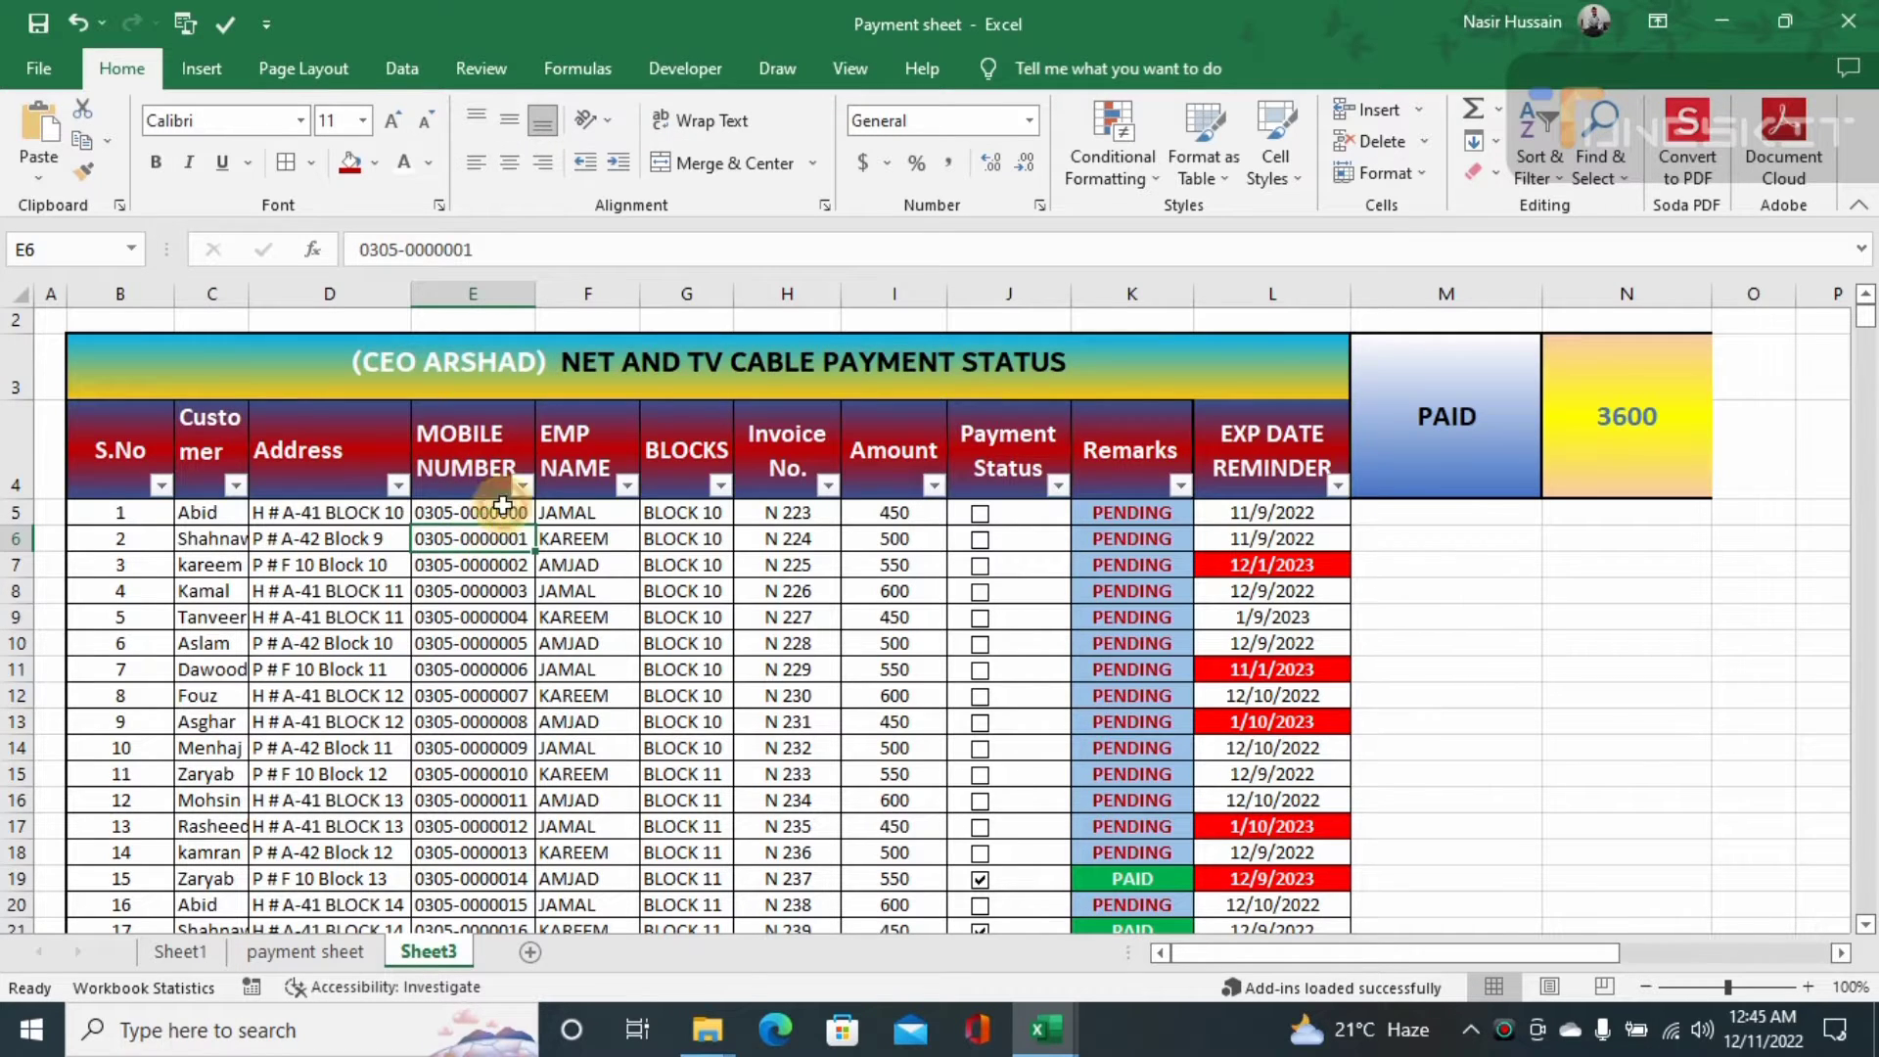
{"action": "left_click", "coordinate": [570, 541]}
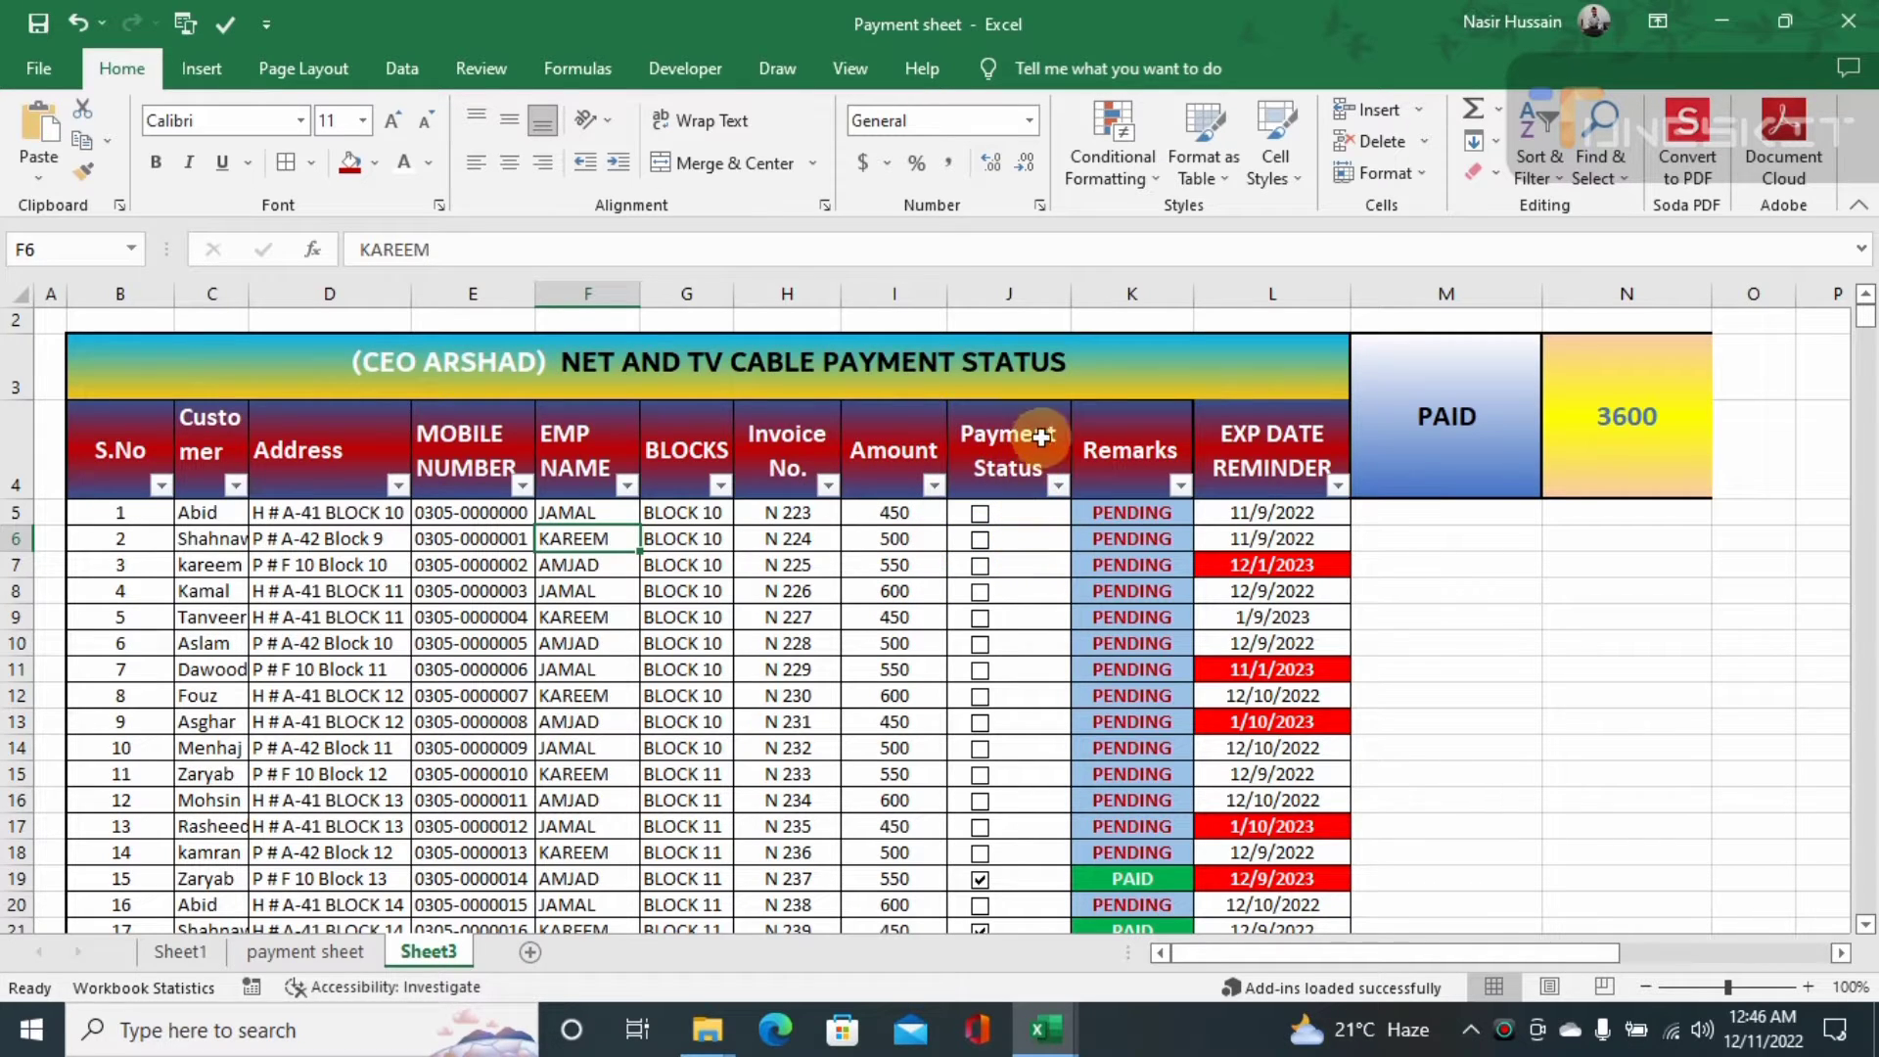
Tick the Payment Status checkboxes for serial numbers 1 to 14 to mark those customers as paid
{"action": "left_click", "coordinate": [980, 513]}
{"action": "left_click", "coordinate": [979, 539]}
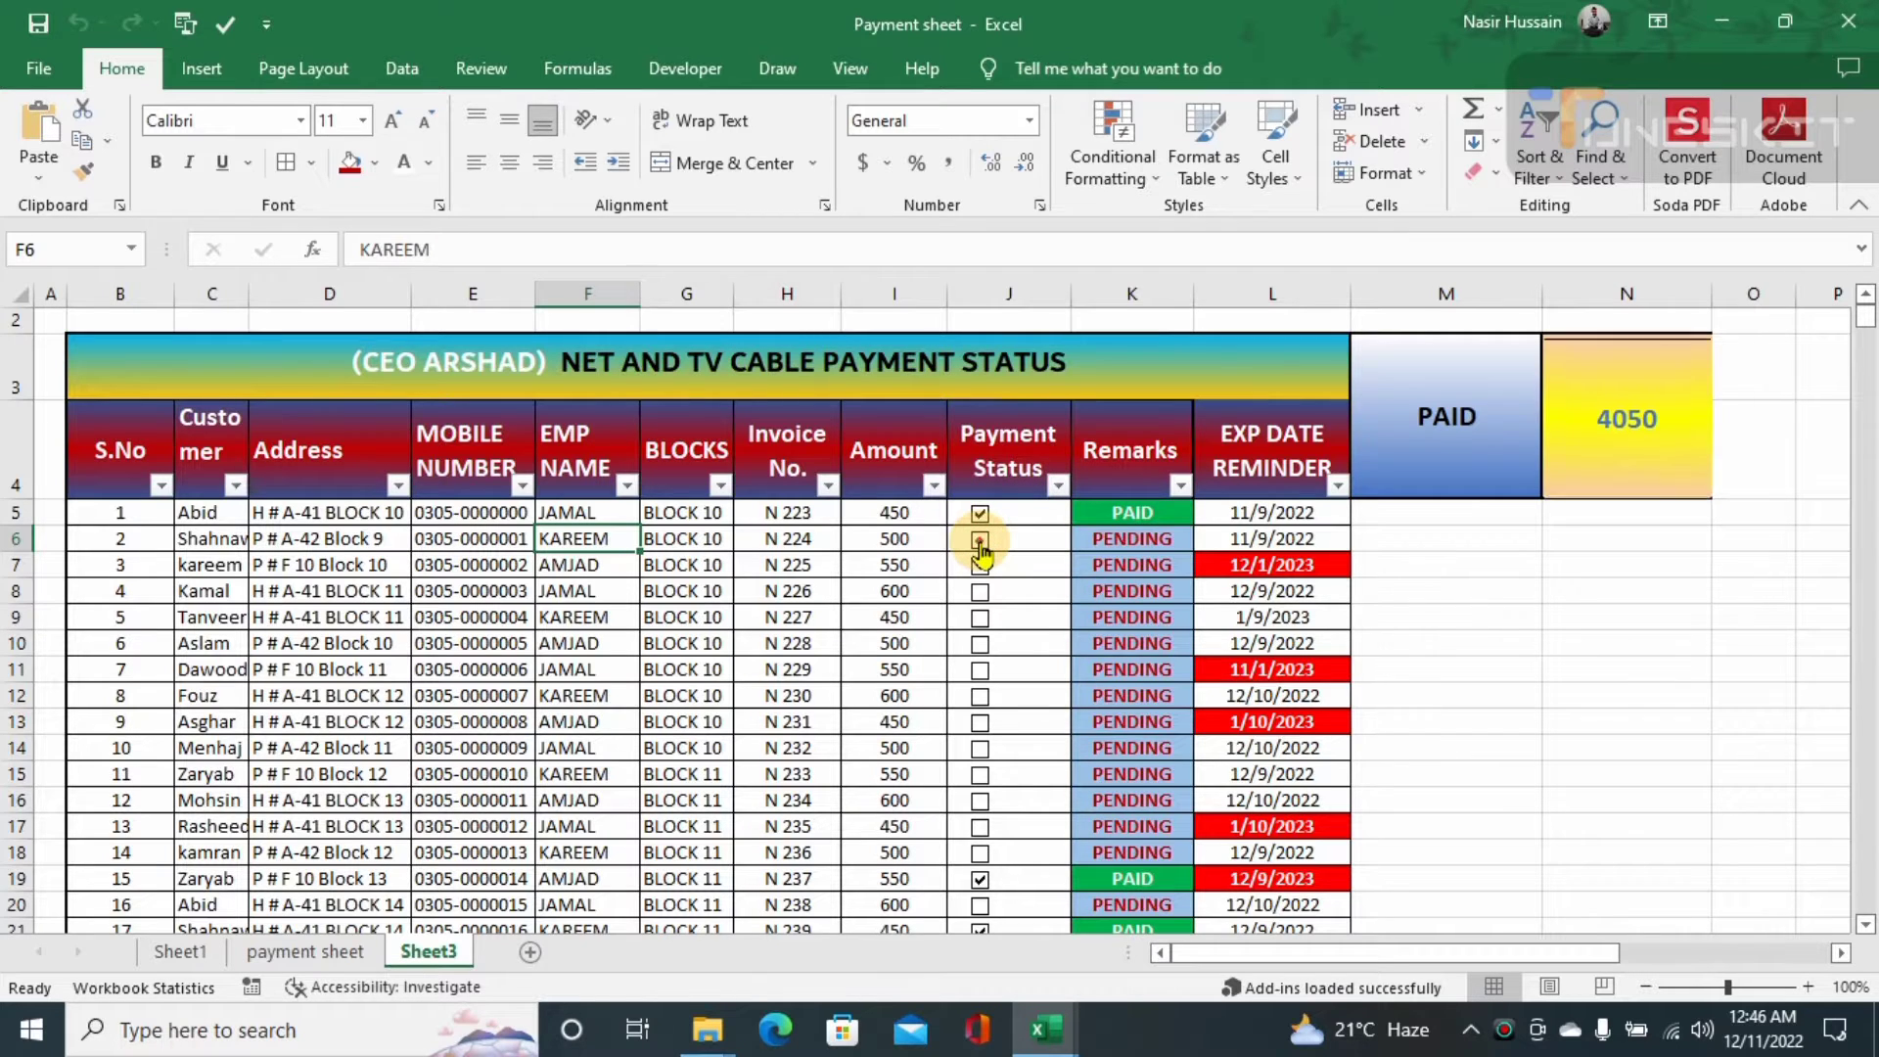
{"action": "left_click", "coordinate": [979, 566]}
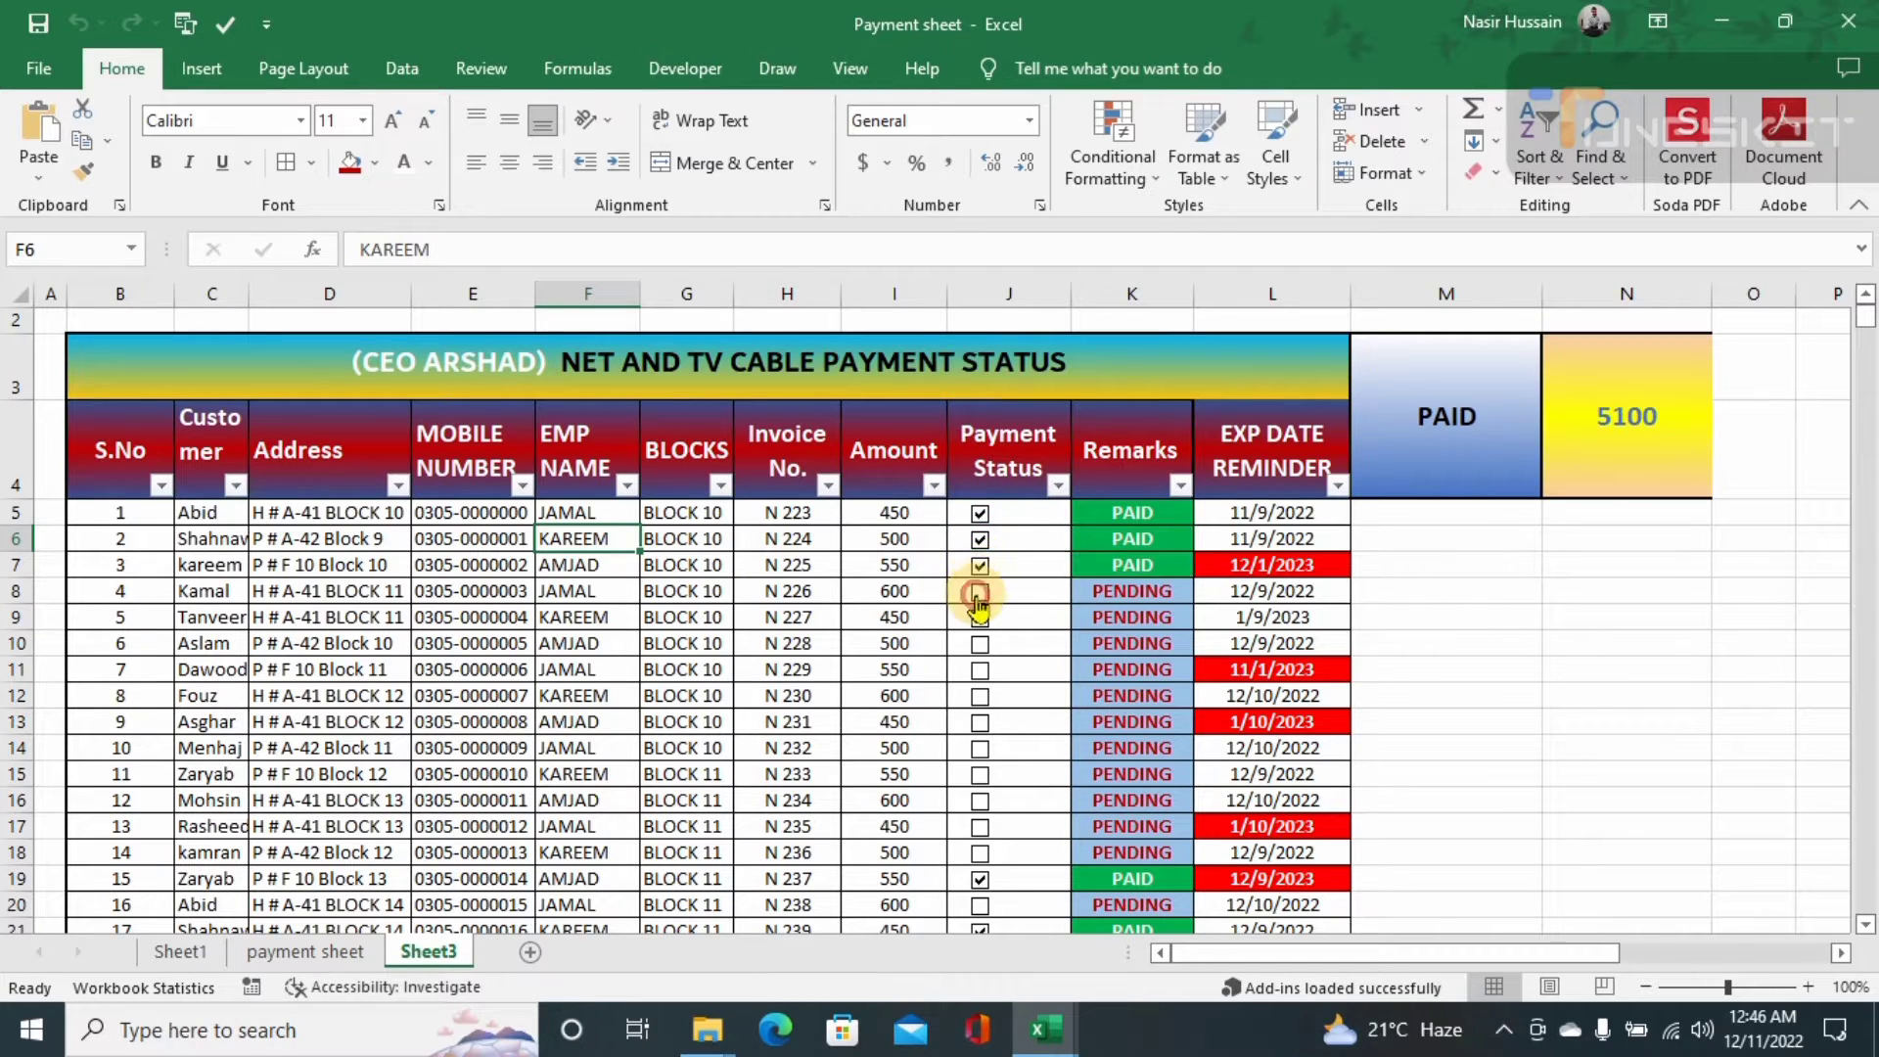
{"action": "left_click", "coordinate": [980, 592]}
{"action": "left_click", "coordinate": [980, 618]}
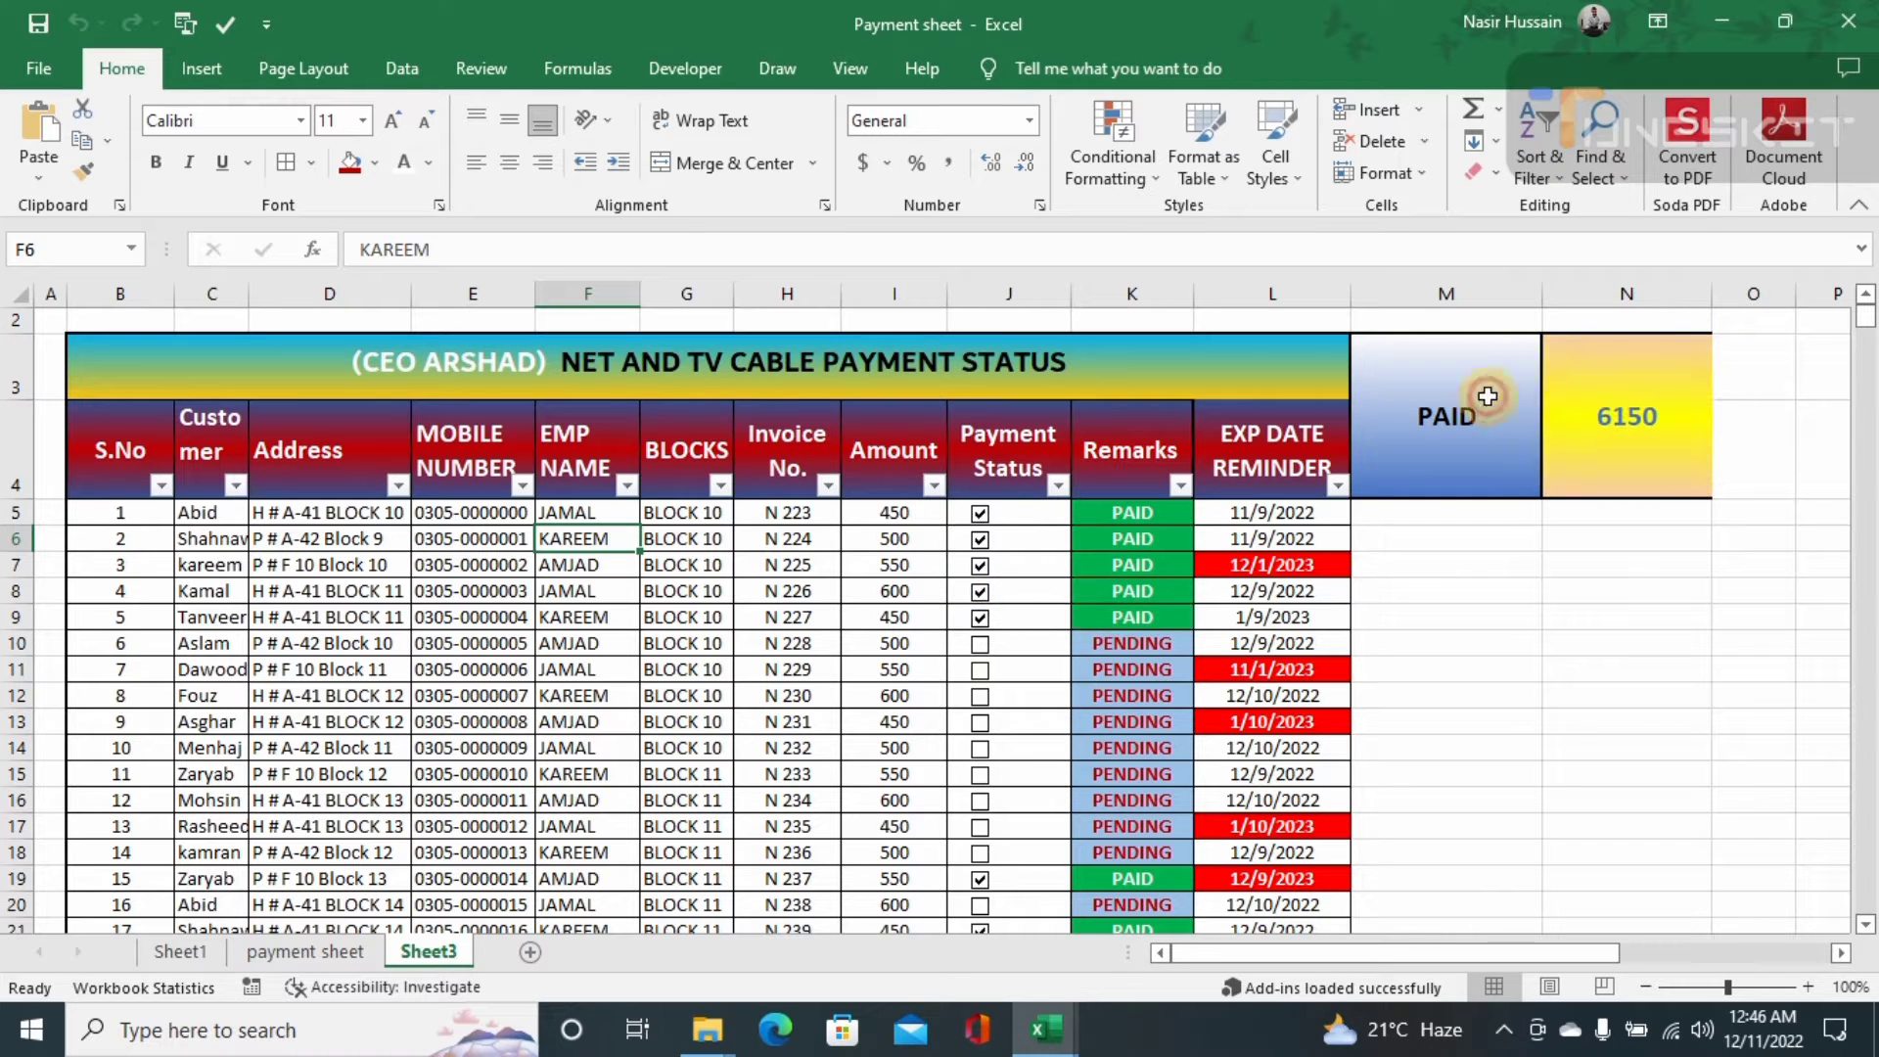
{"action": "left_click", "coordinate": [979, 644]}
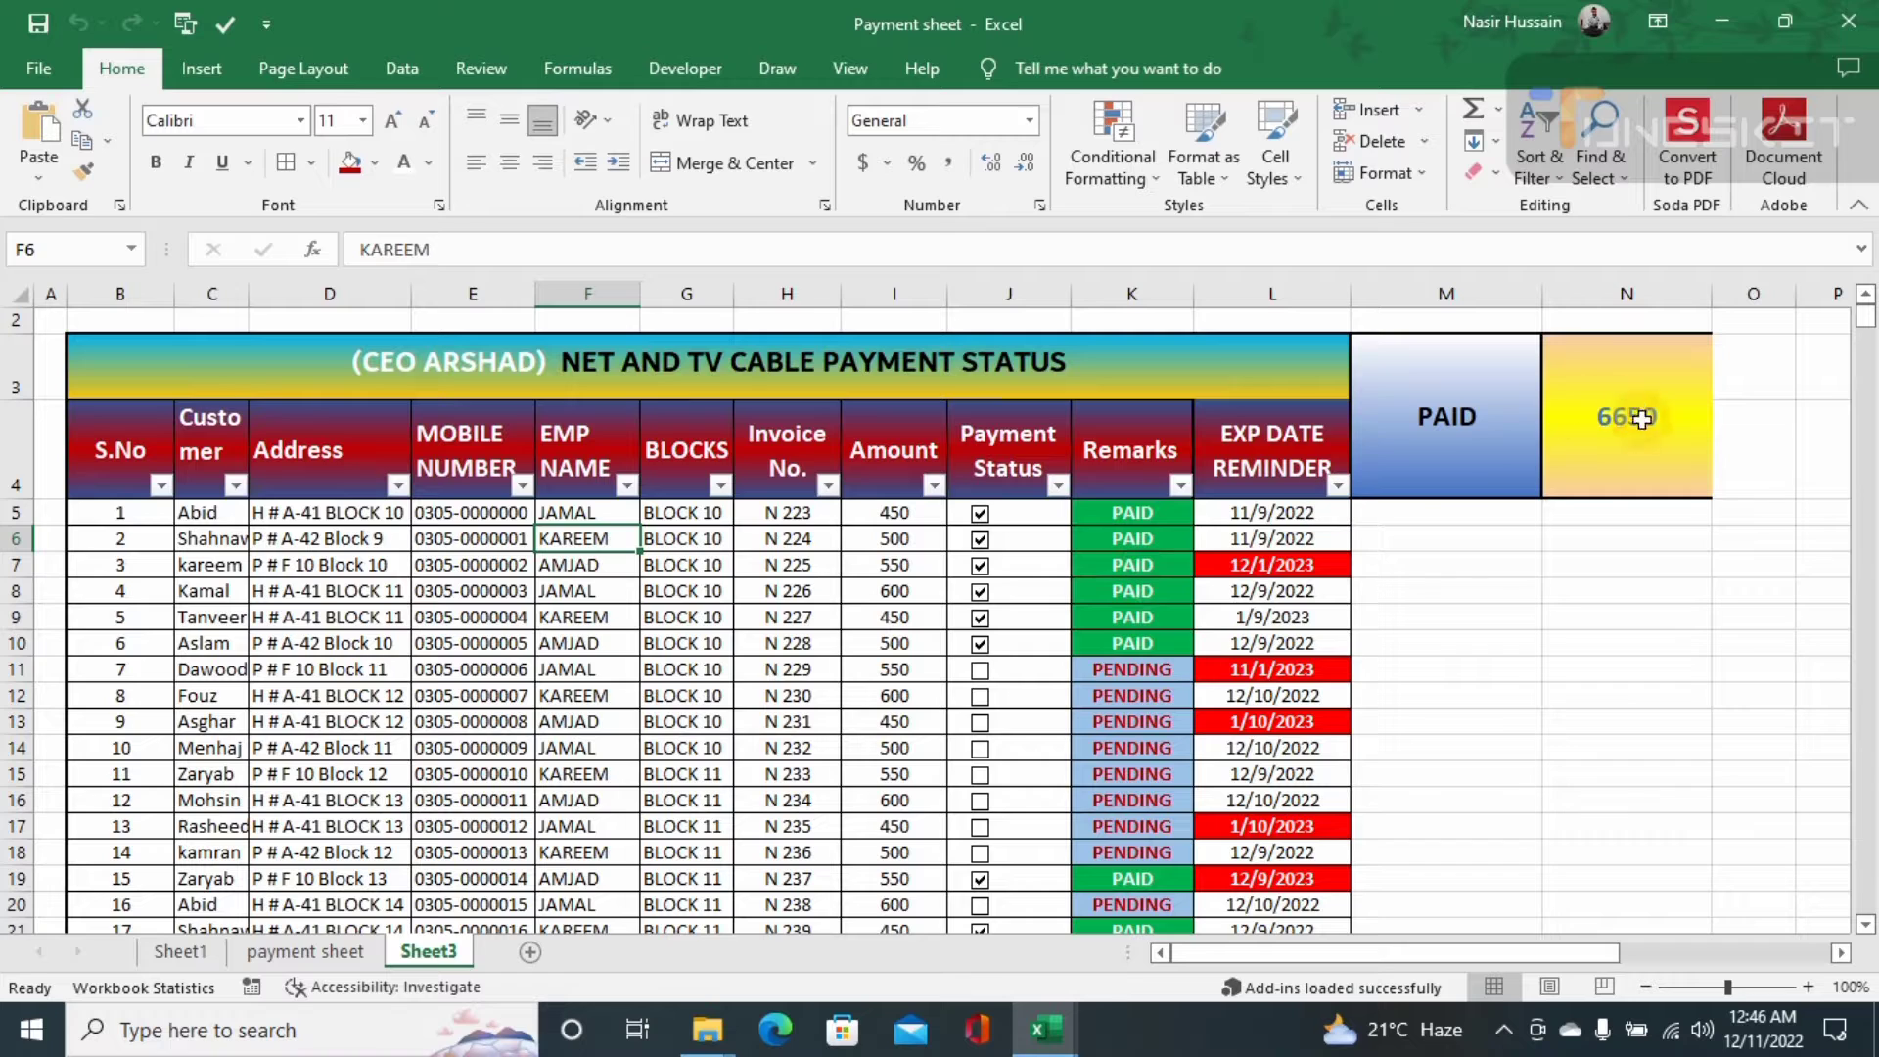
{"action": "left_click", "coordinate": [979, 671]}
{"action": "left_click", "coordinate": [980, 696]}
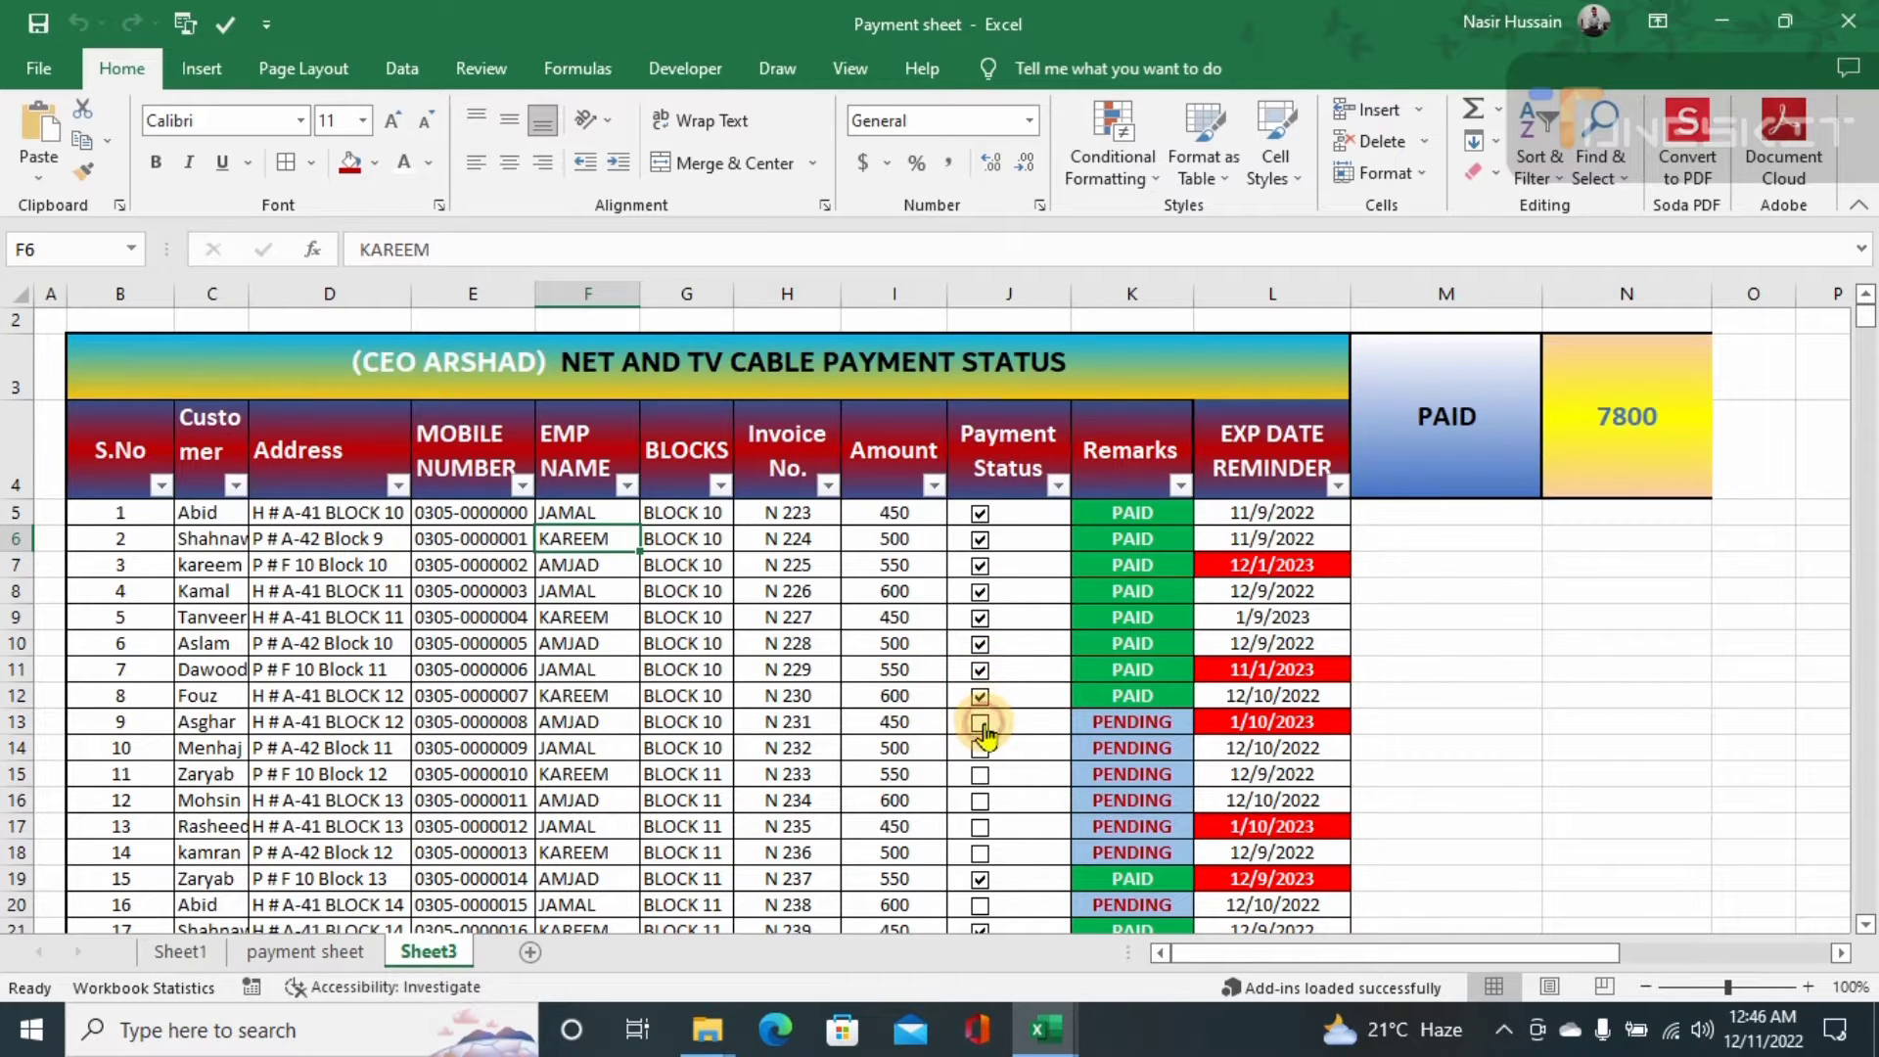
{"action": "left_click", "coordinate": [980, 722]}
{"action": "left_click", "coordinate": [980, 748]}
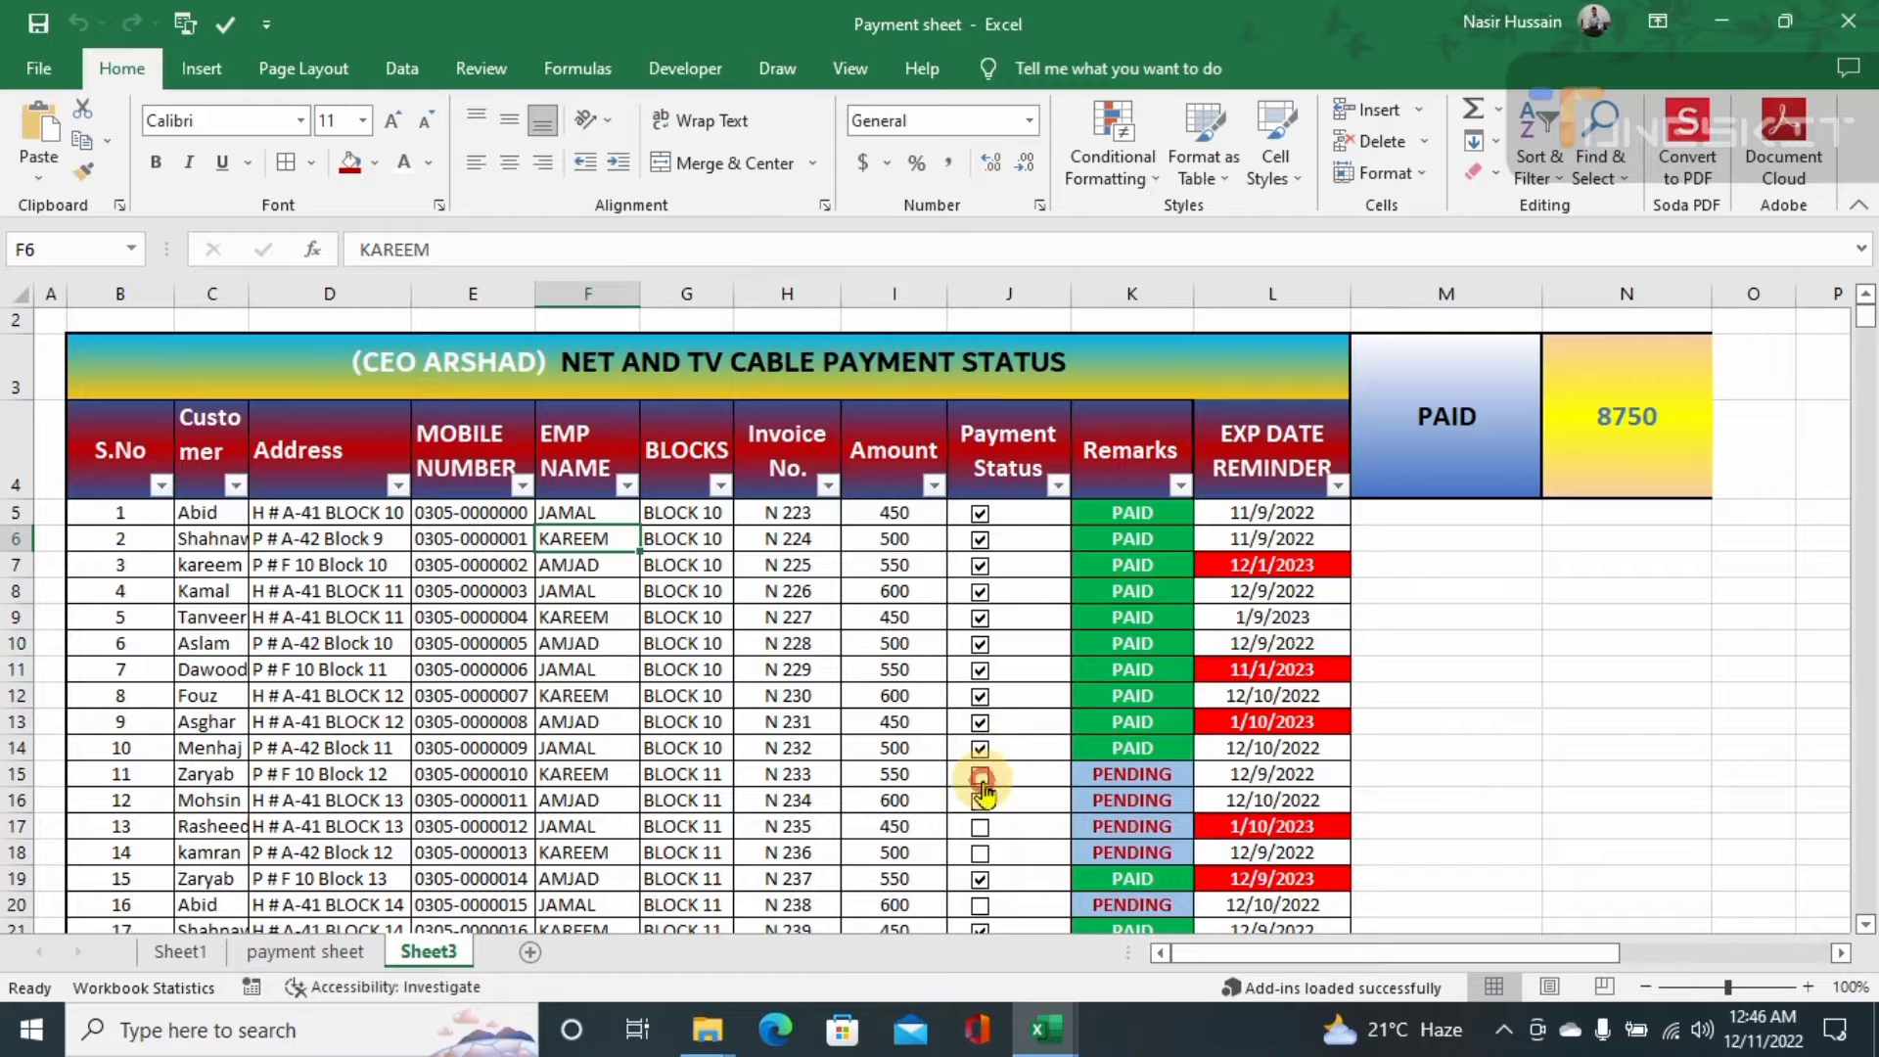
{"action": "left_click", "coordinate": [980, 774]}
{"action": "left_click", "coordinate": [981, 804]}
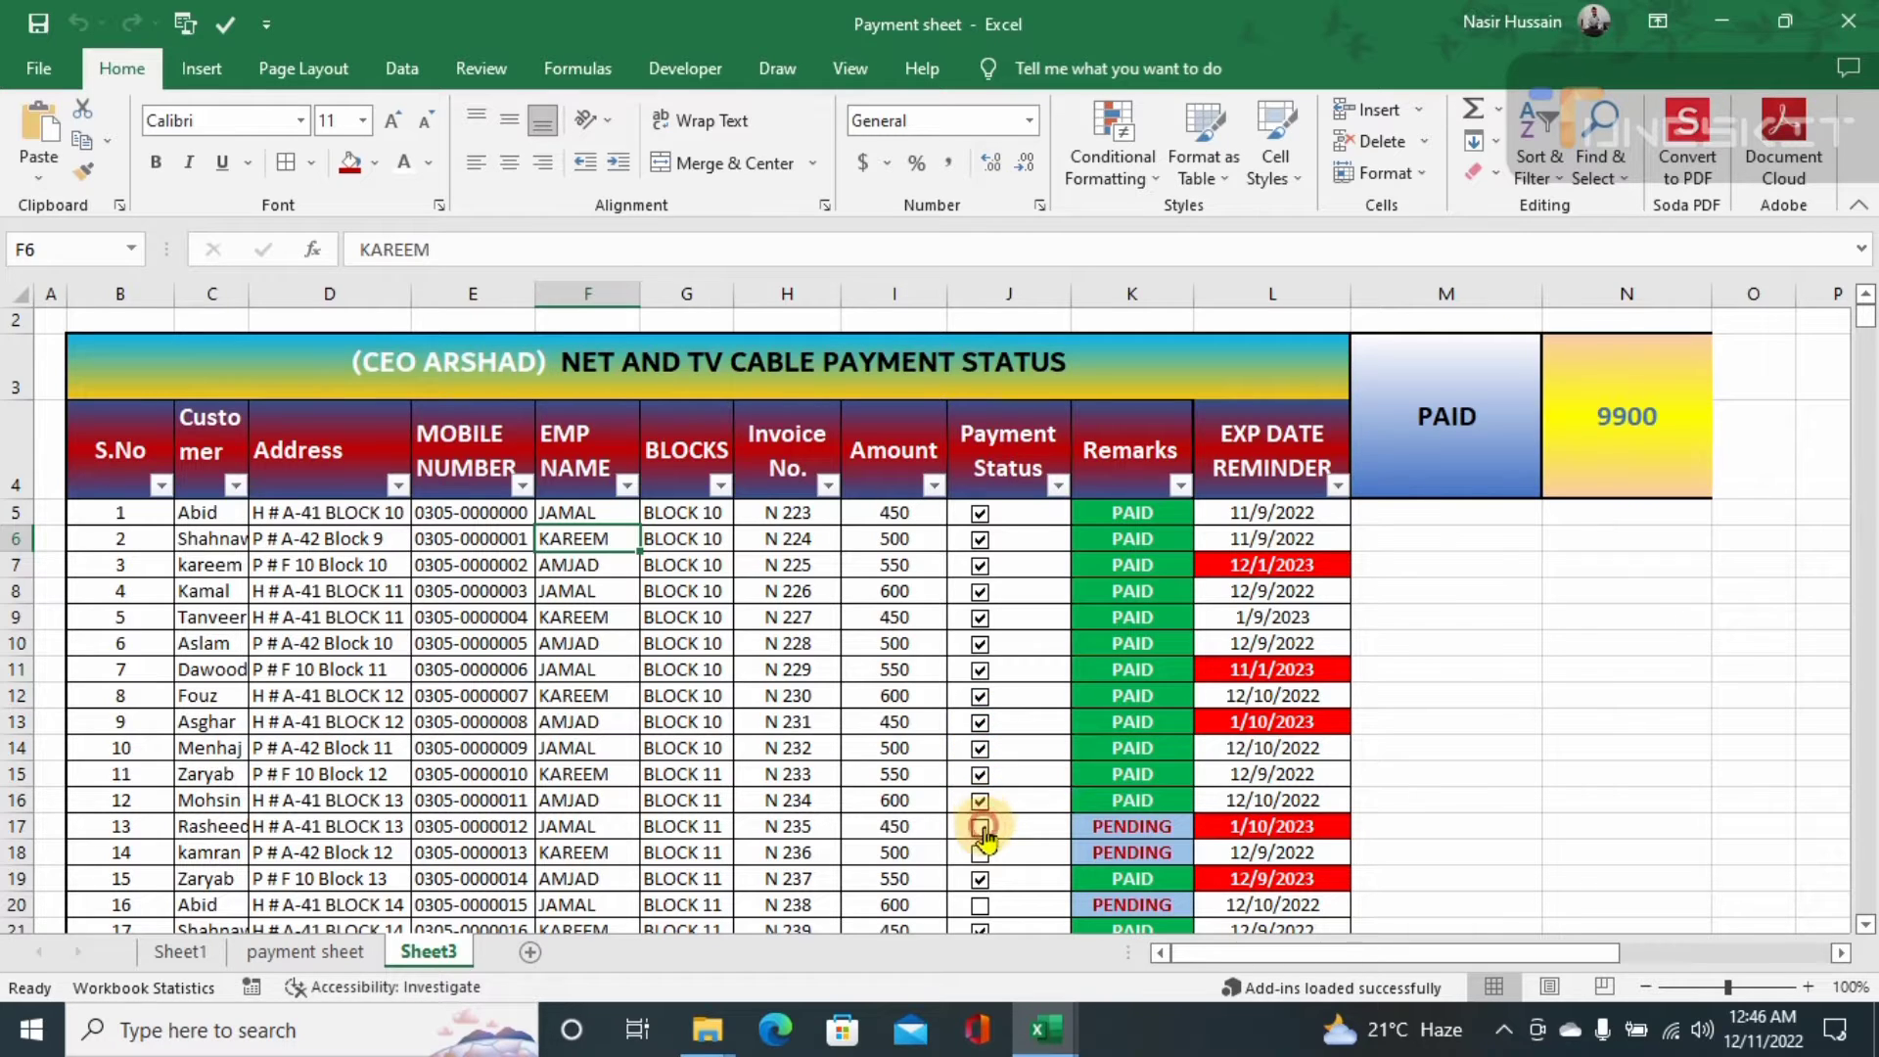
{"action": "left_click", "coordinate": [980, 827]}
{"action": "left_click", "coordinate": [981, 853]}
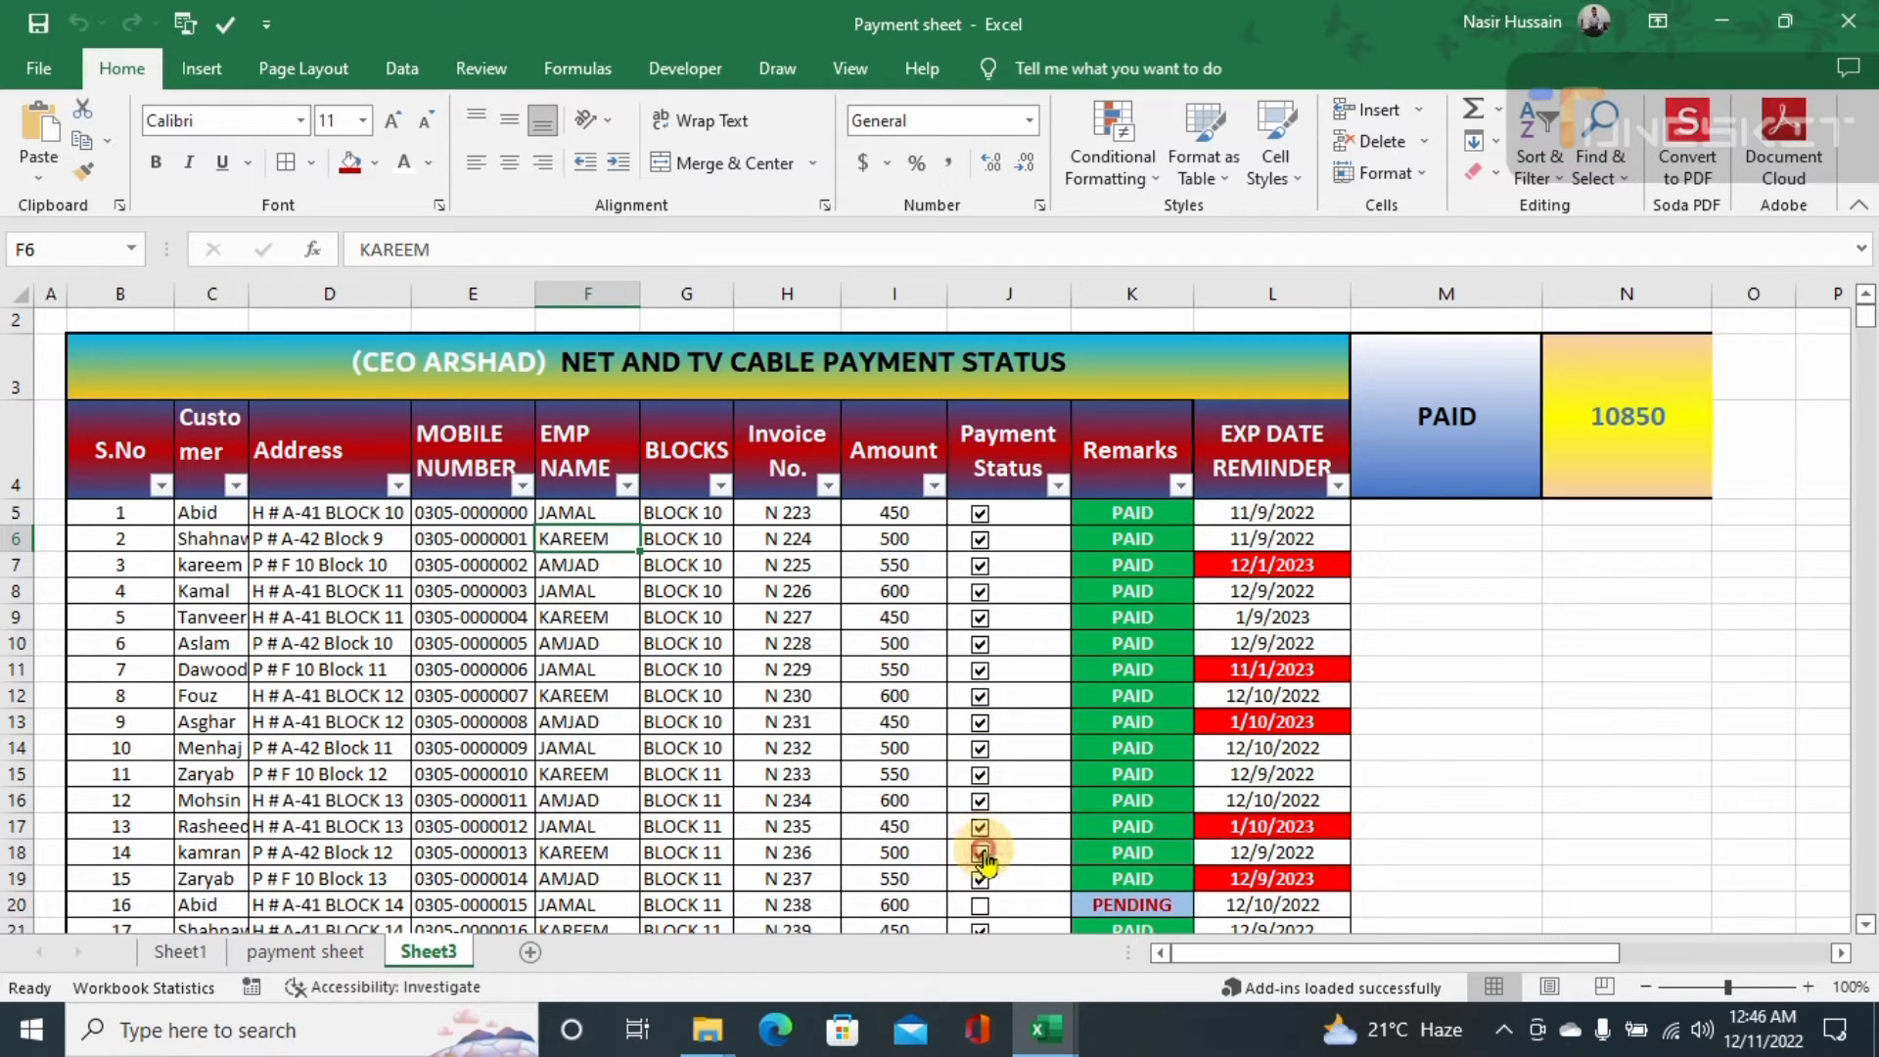
Set the expiry reminder date for serial number 7 in cell L11 to 11/2/2023
{"action": "left_click", "coordinate": [1289, 670]}
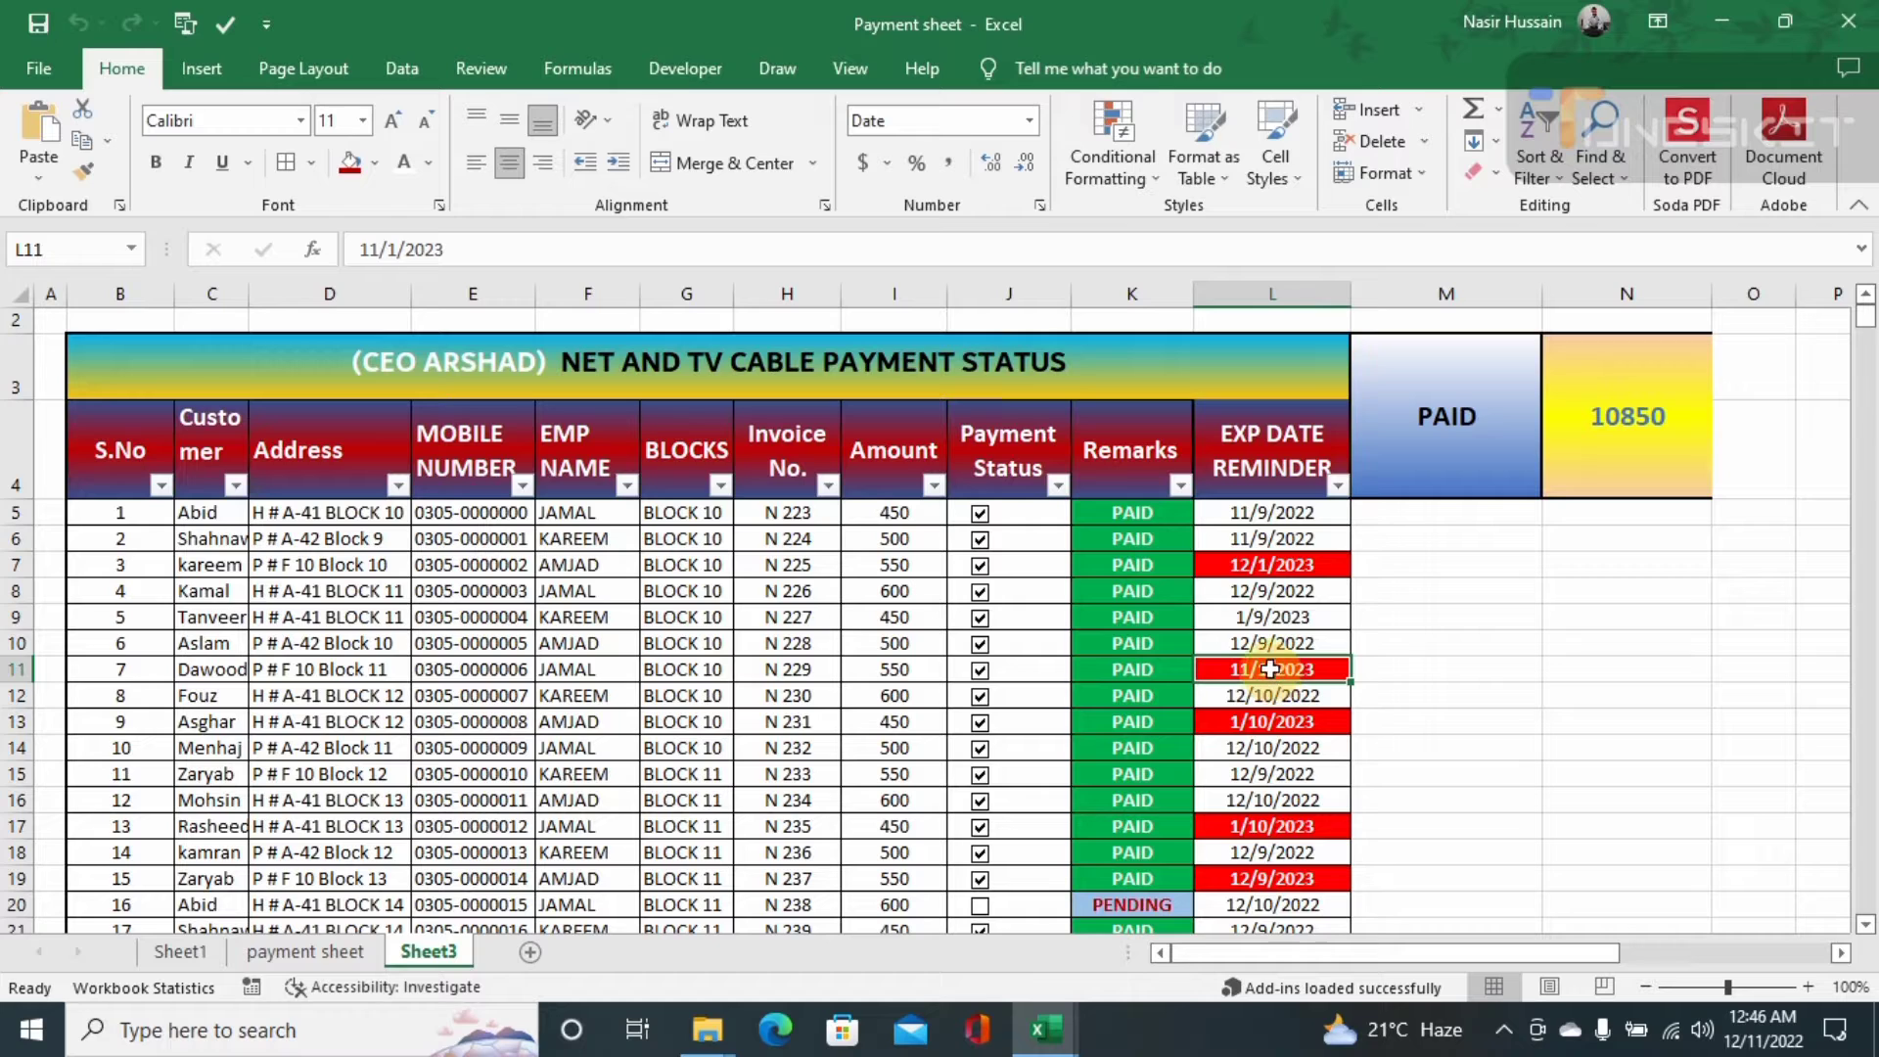
{"action": "double_click", "coordinate": [1270, 669]}
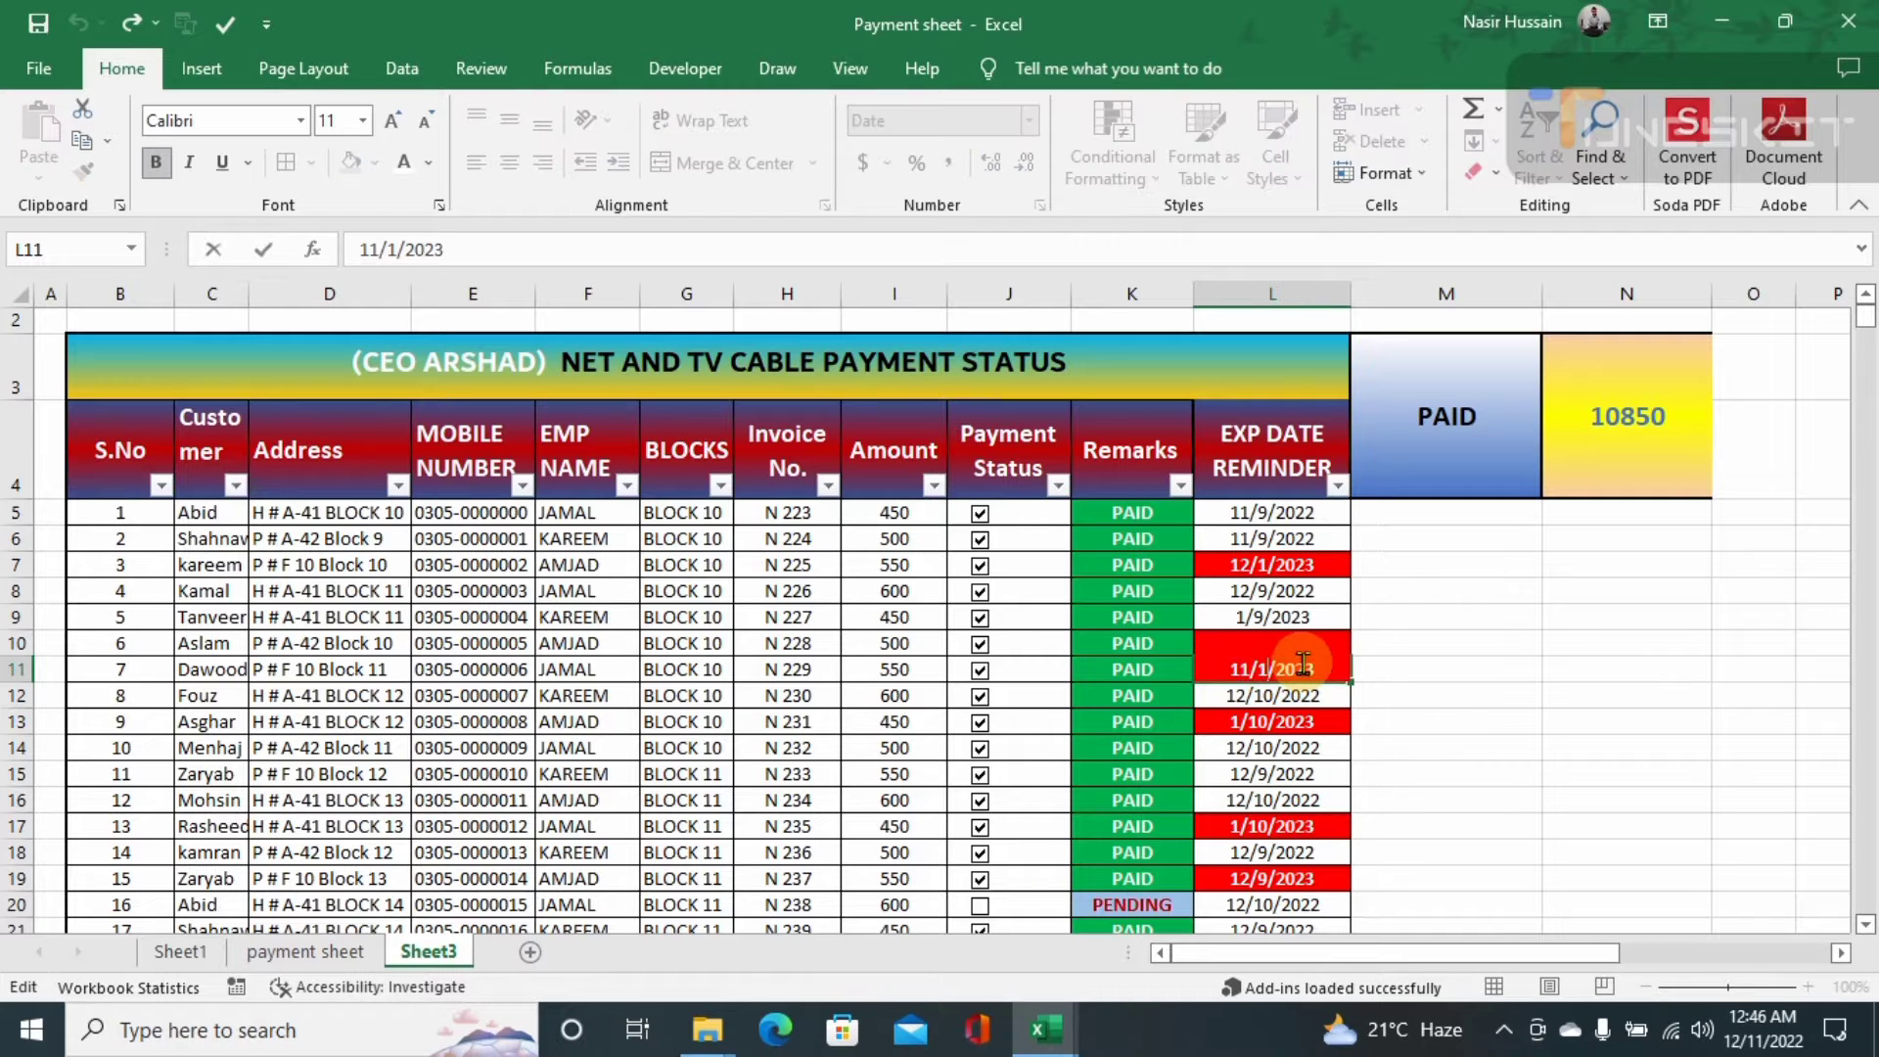
{"action": "key", "text": "BackSpace"}
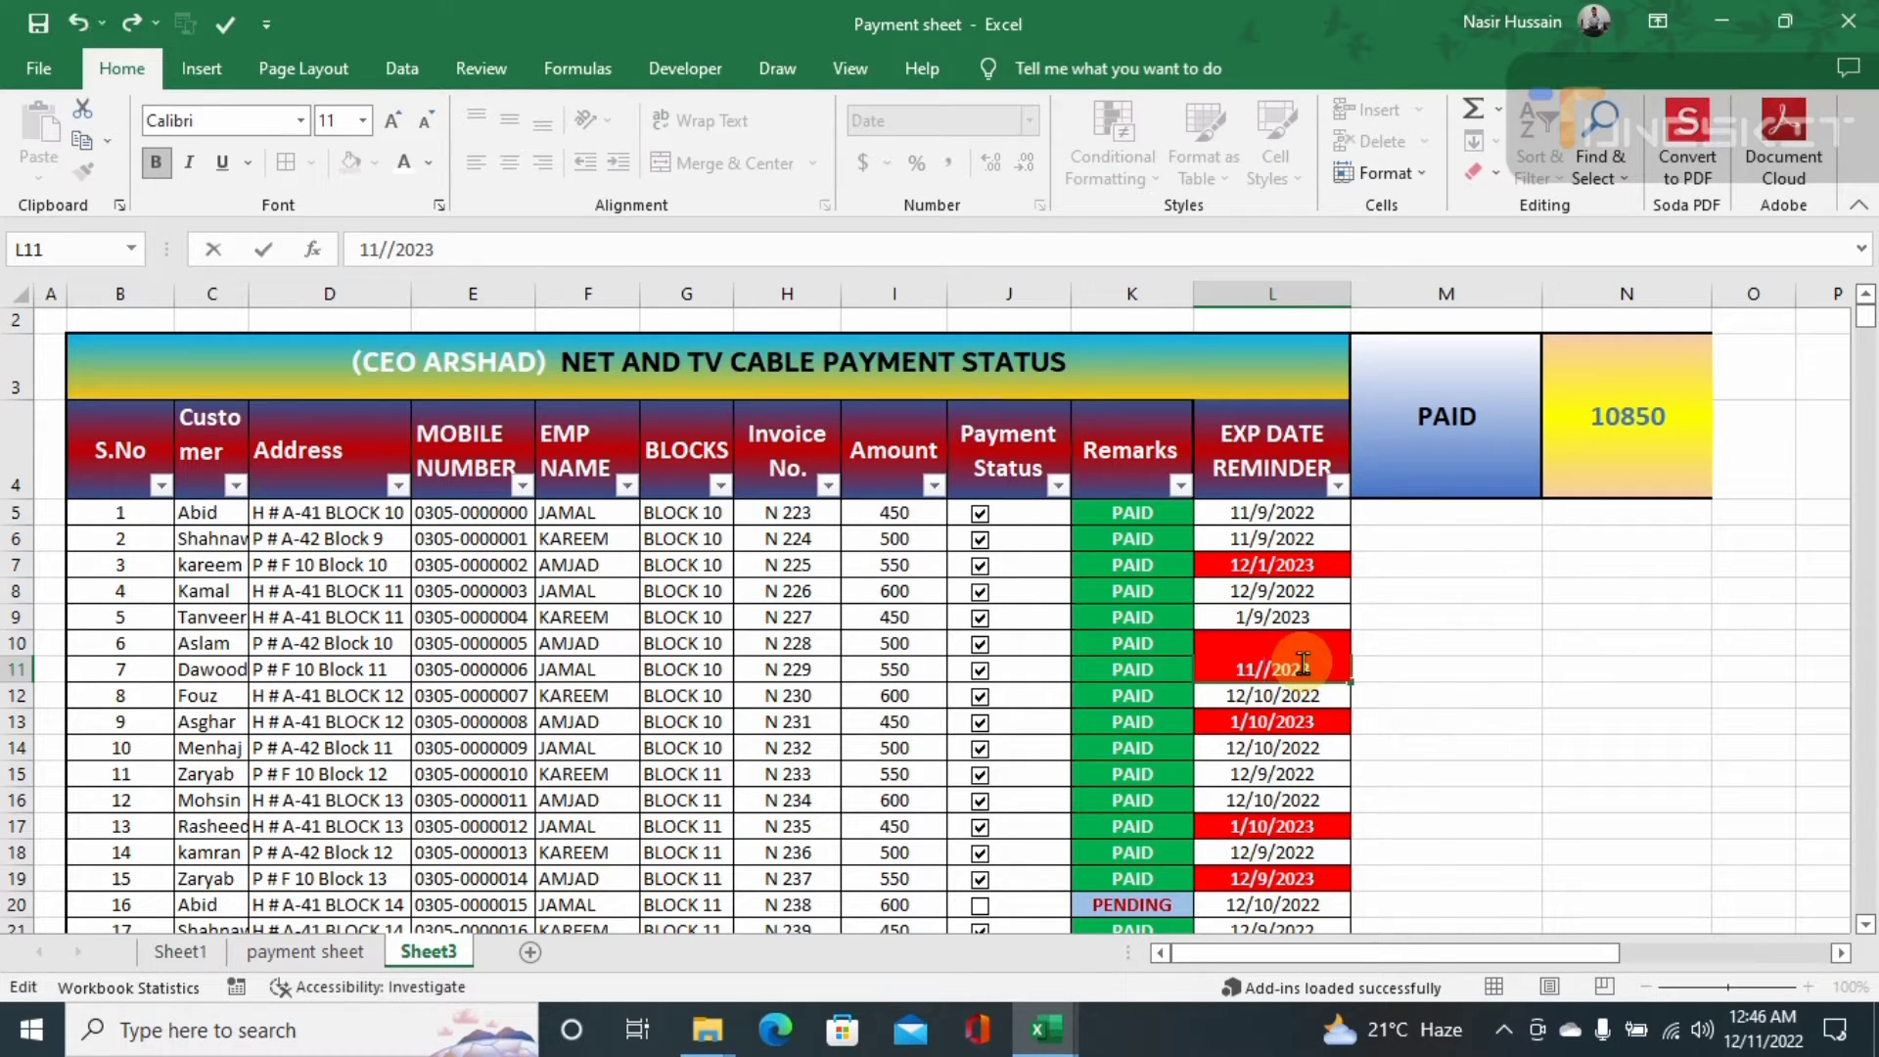
{"action": "type", "text": "2"}
{"action": "key", "text": "Return"}
Change the month of serial number 7's expiry reminder in L11 so that the date reads 12/2/2023
{"action": "left_click", "coordinate": [1301, 663]}
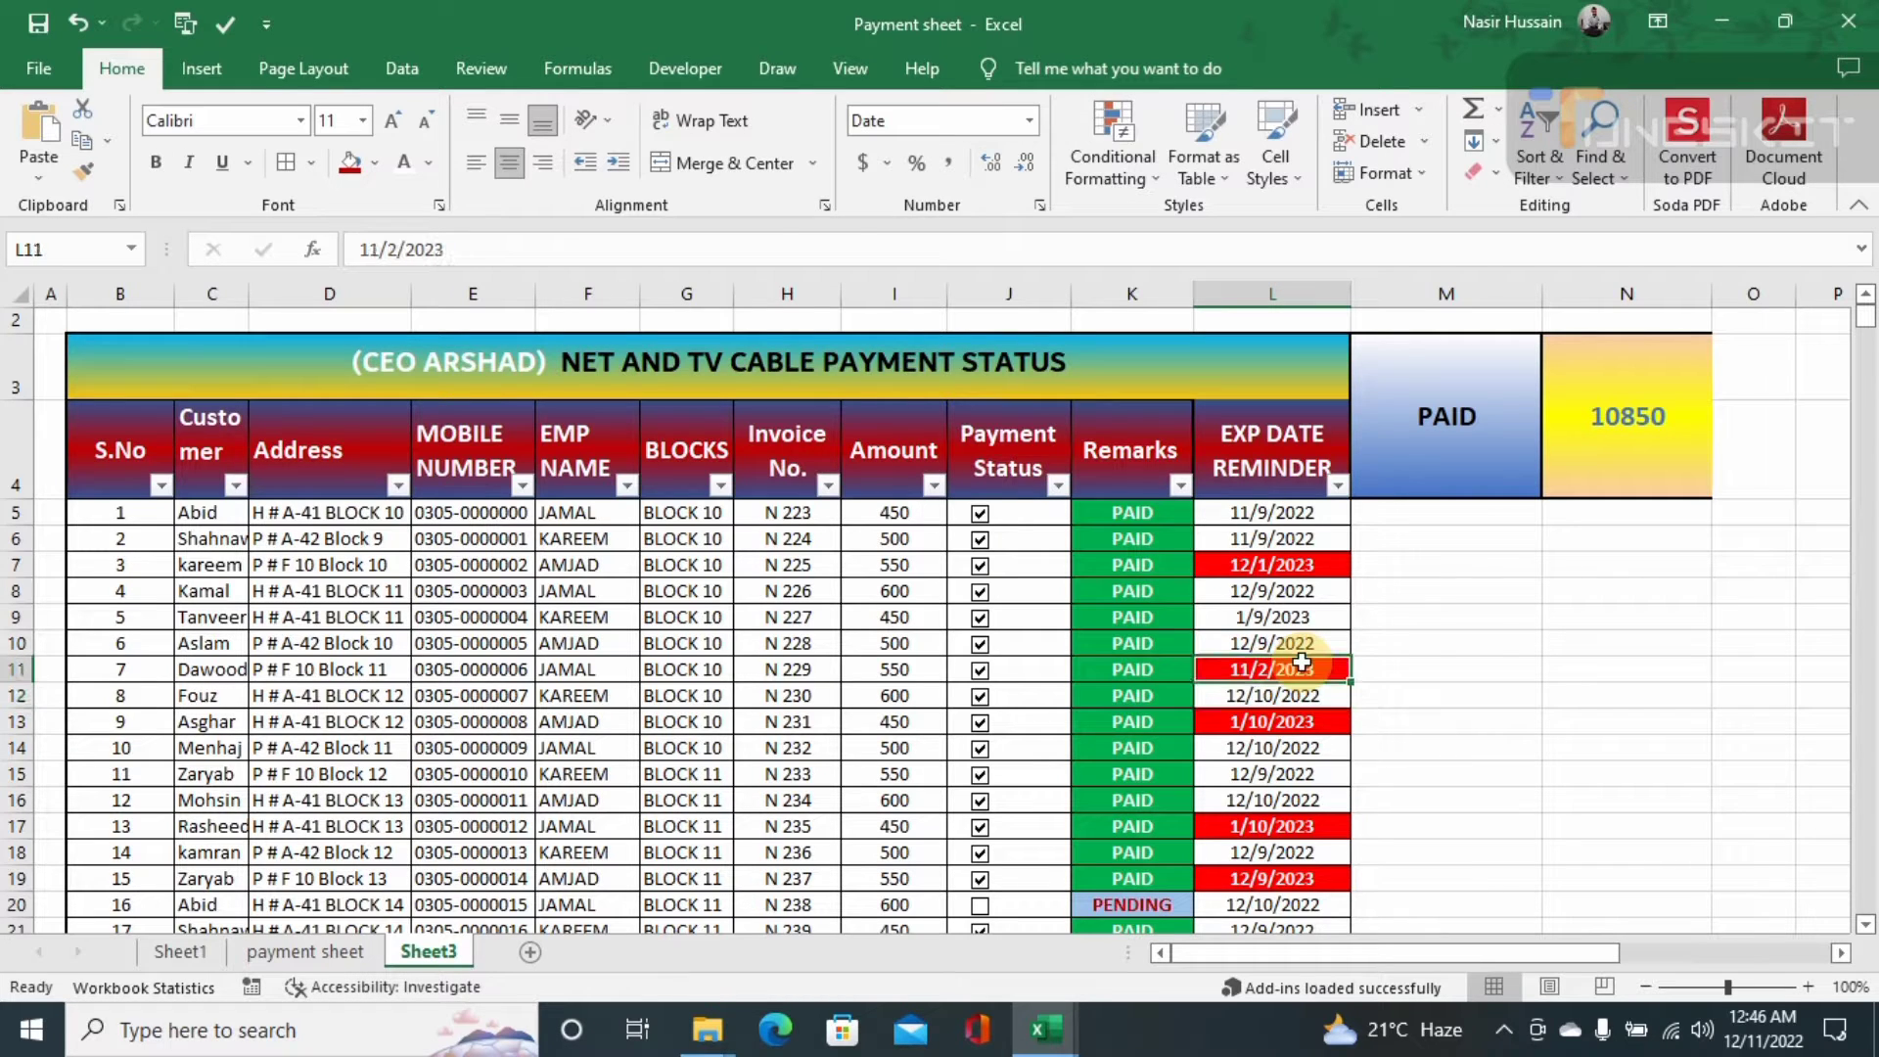
{"action": "double_click", "coordinate": [1301, 663]}
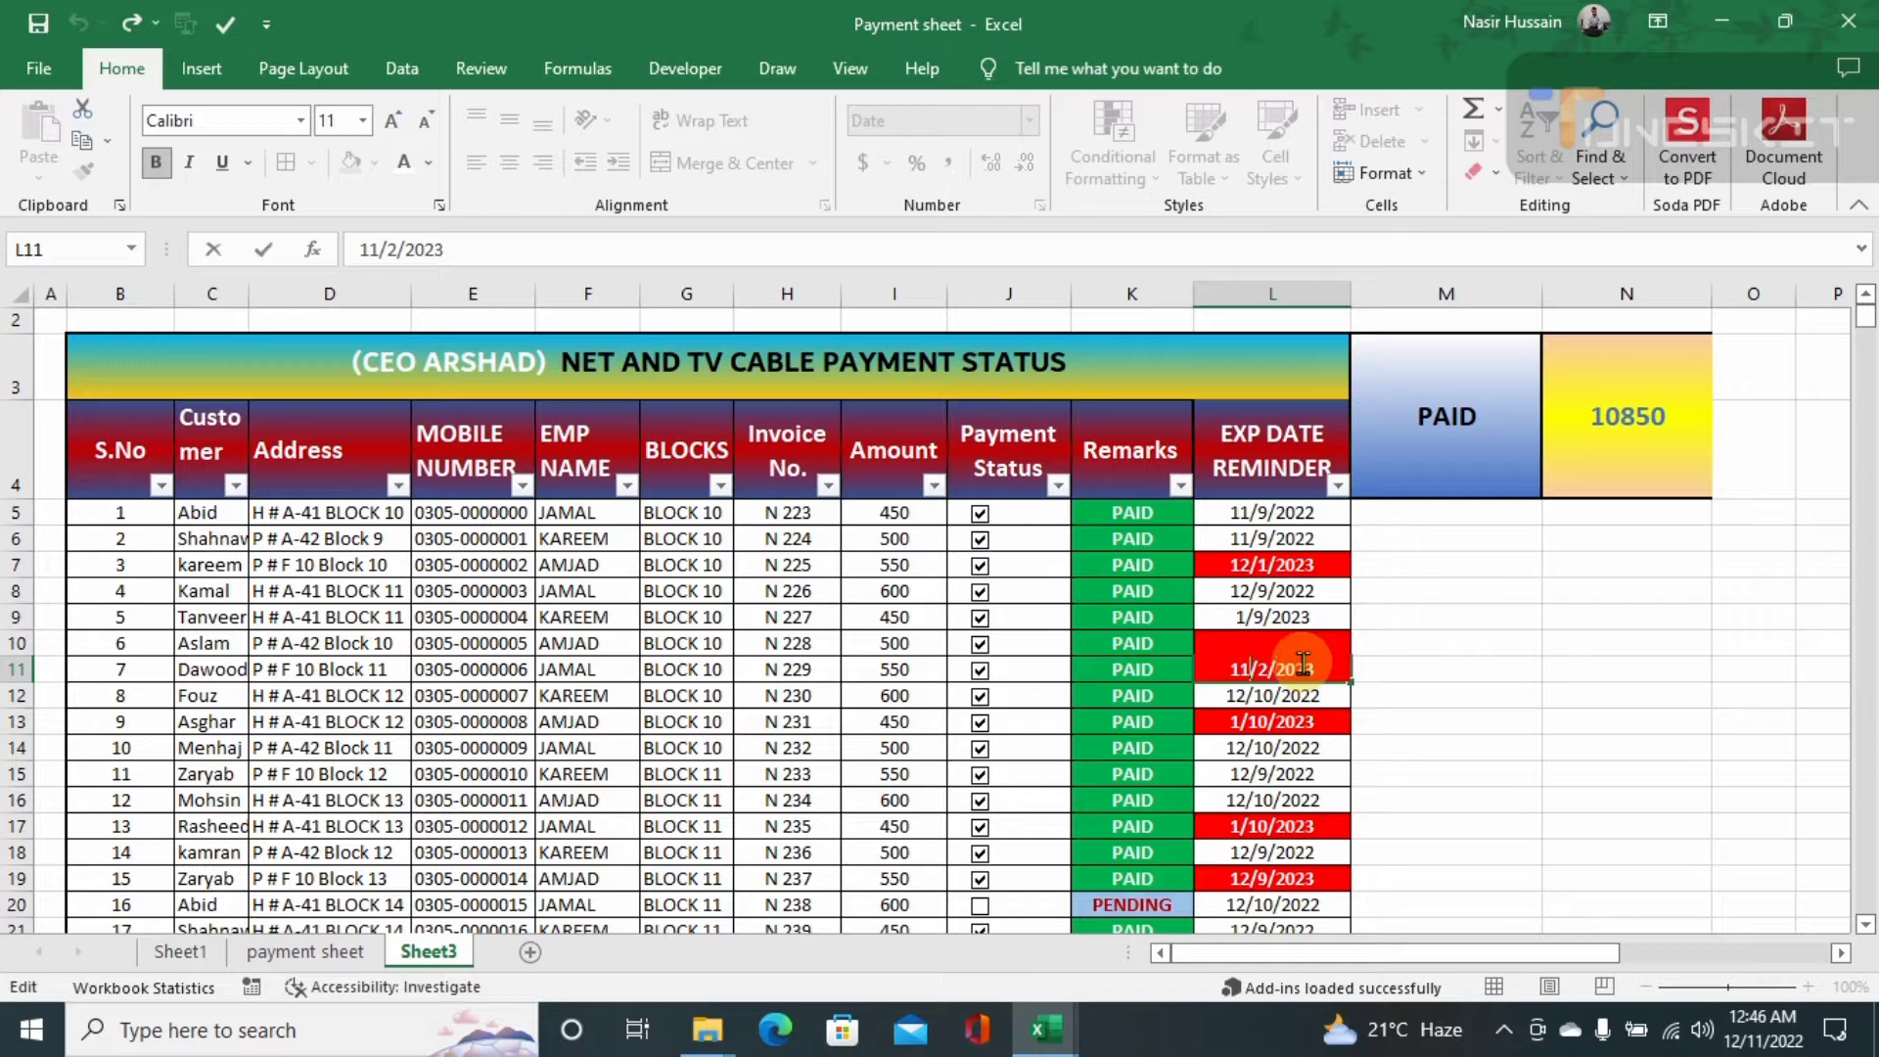
{"action": "key", "text": "BackSpace"}
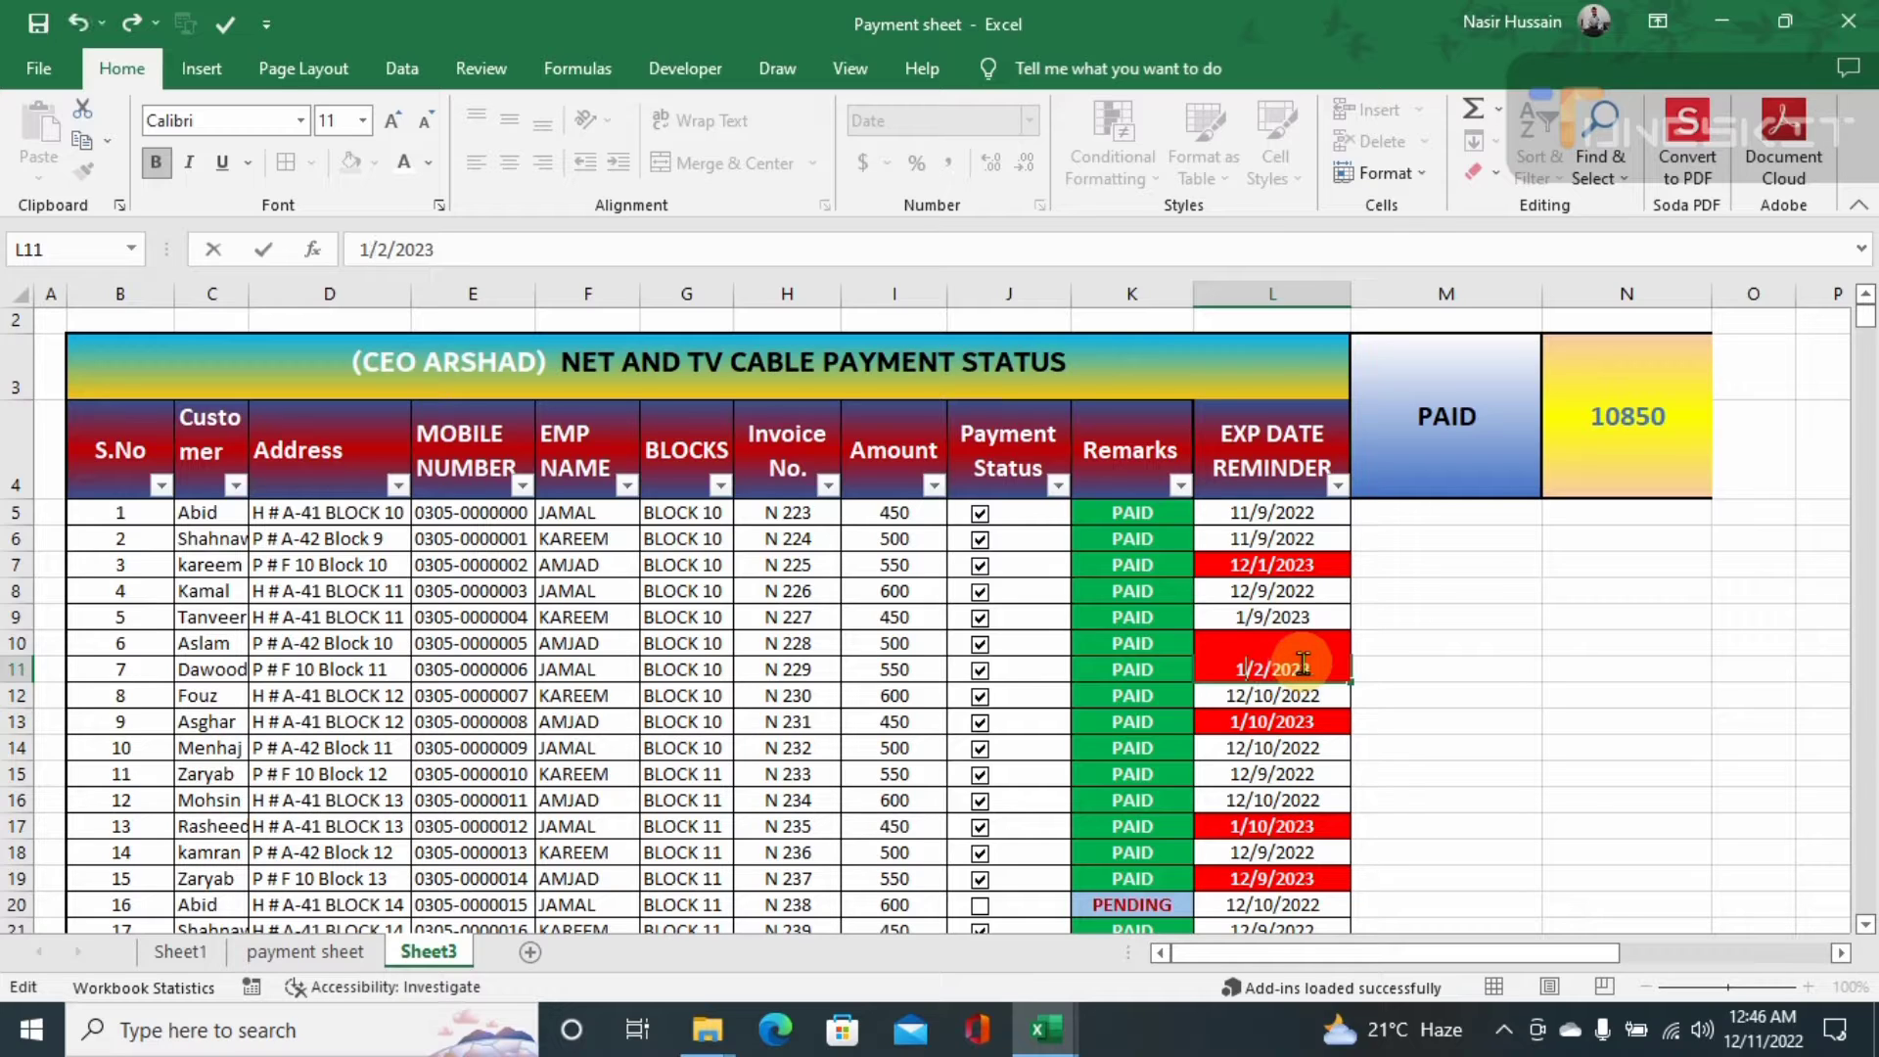
{"action": "type", "text": "2"}
{"action": "key", "text": "Return"}
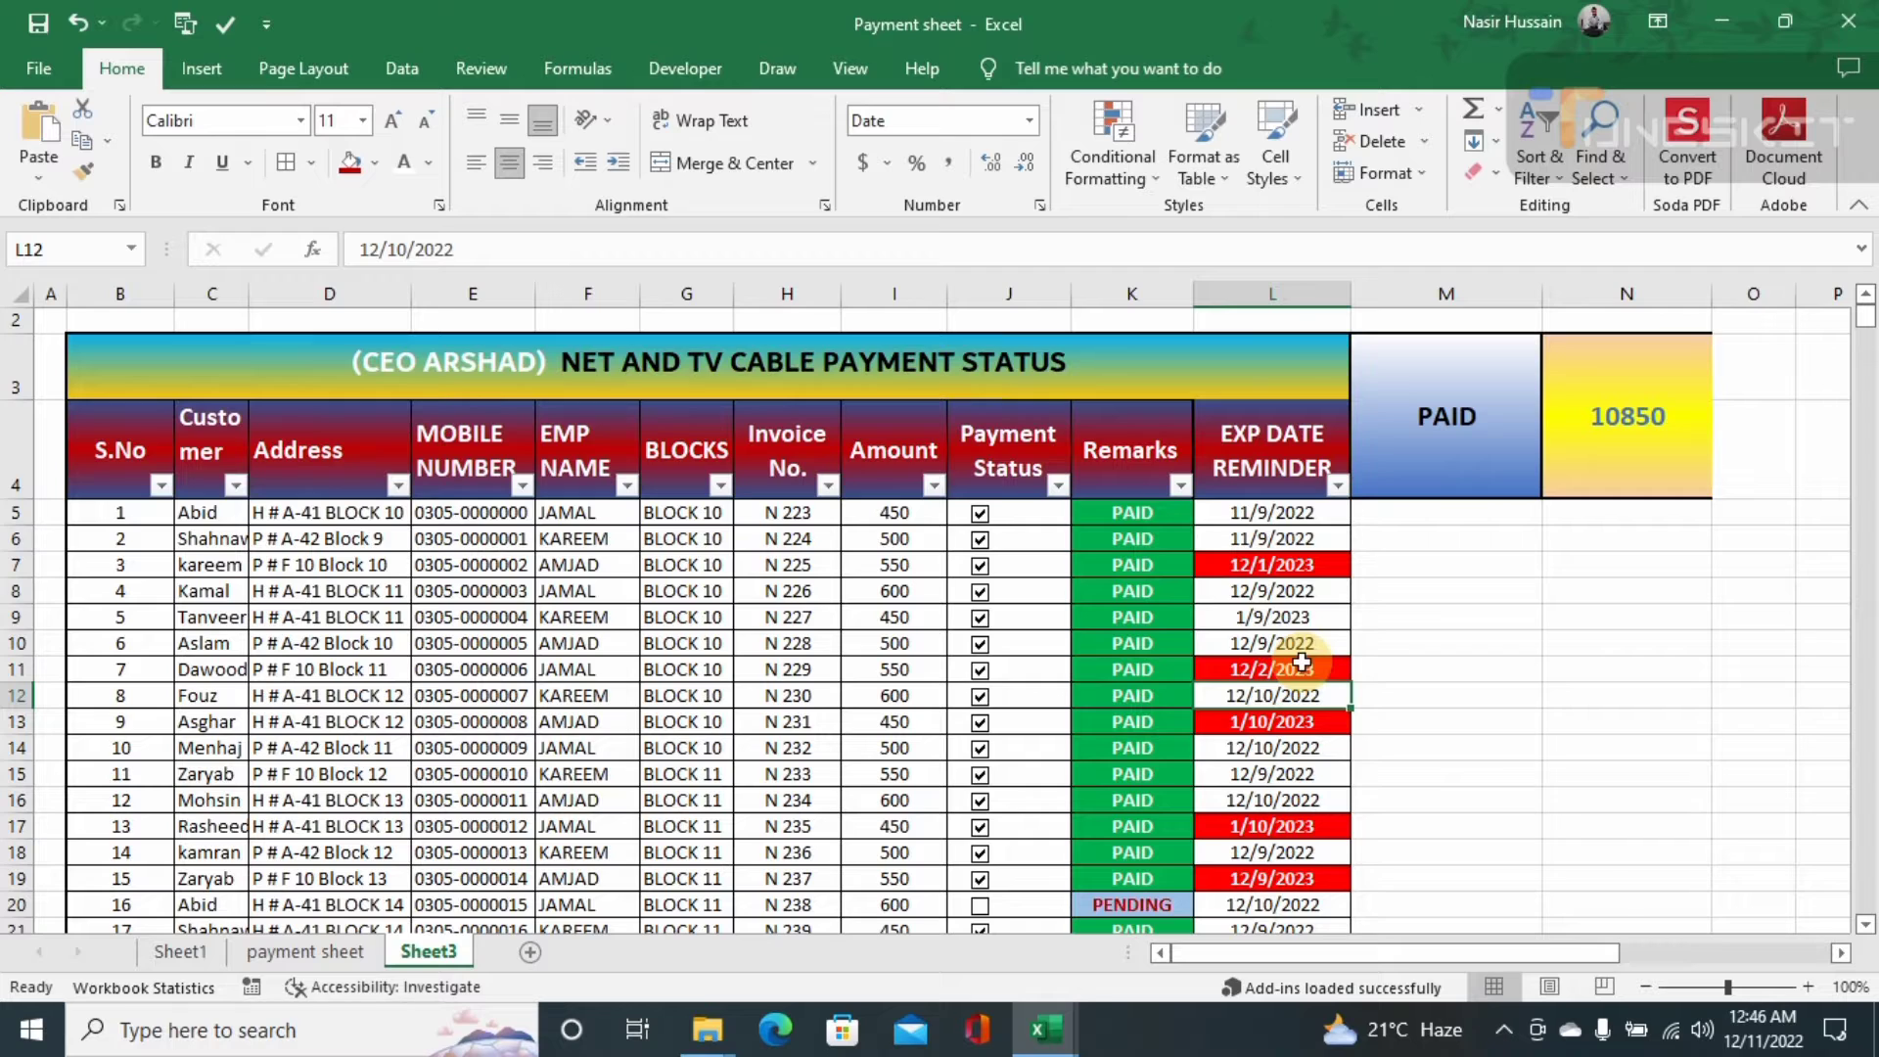
Try the expiry date 12/2/2022 for serial number 7 in L11 and undo that edit
{"action": "left_click", "coordinate": [1301, 663]}
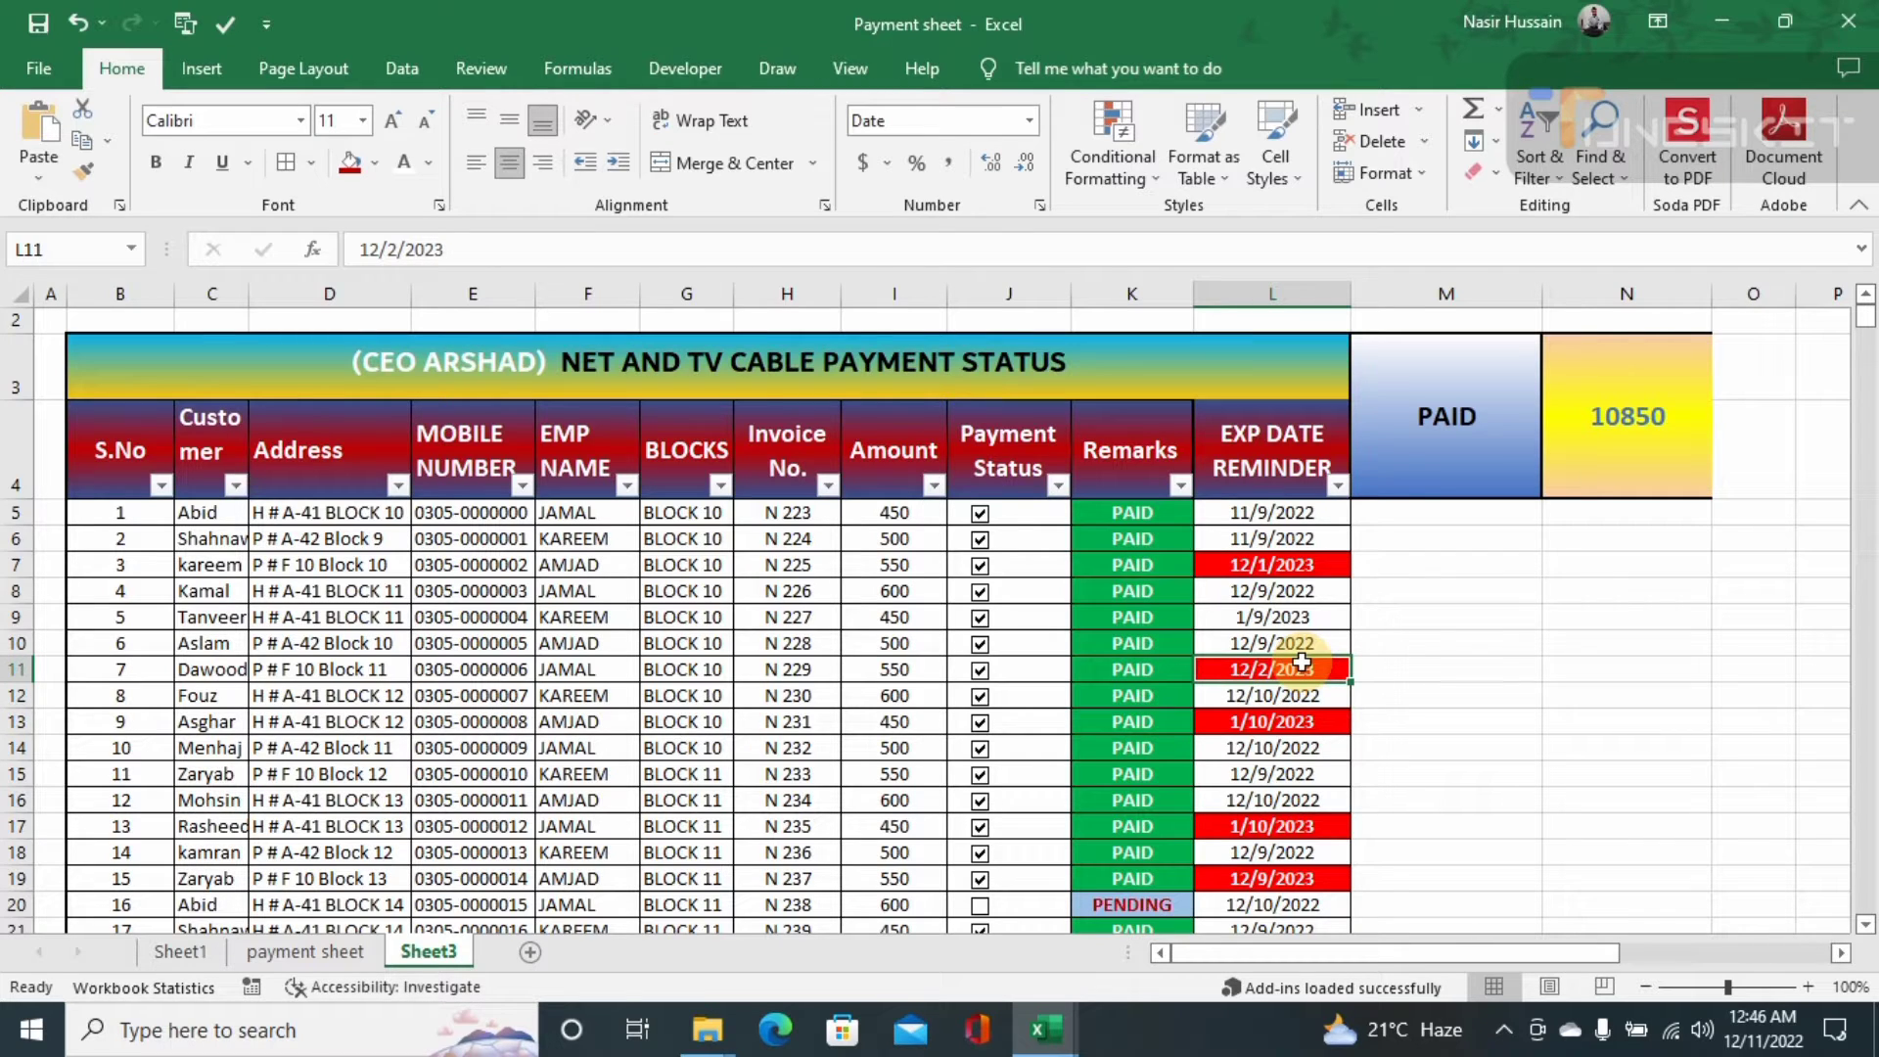
{"action": "double_click", "coordinate": [1301, 665]}
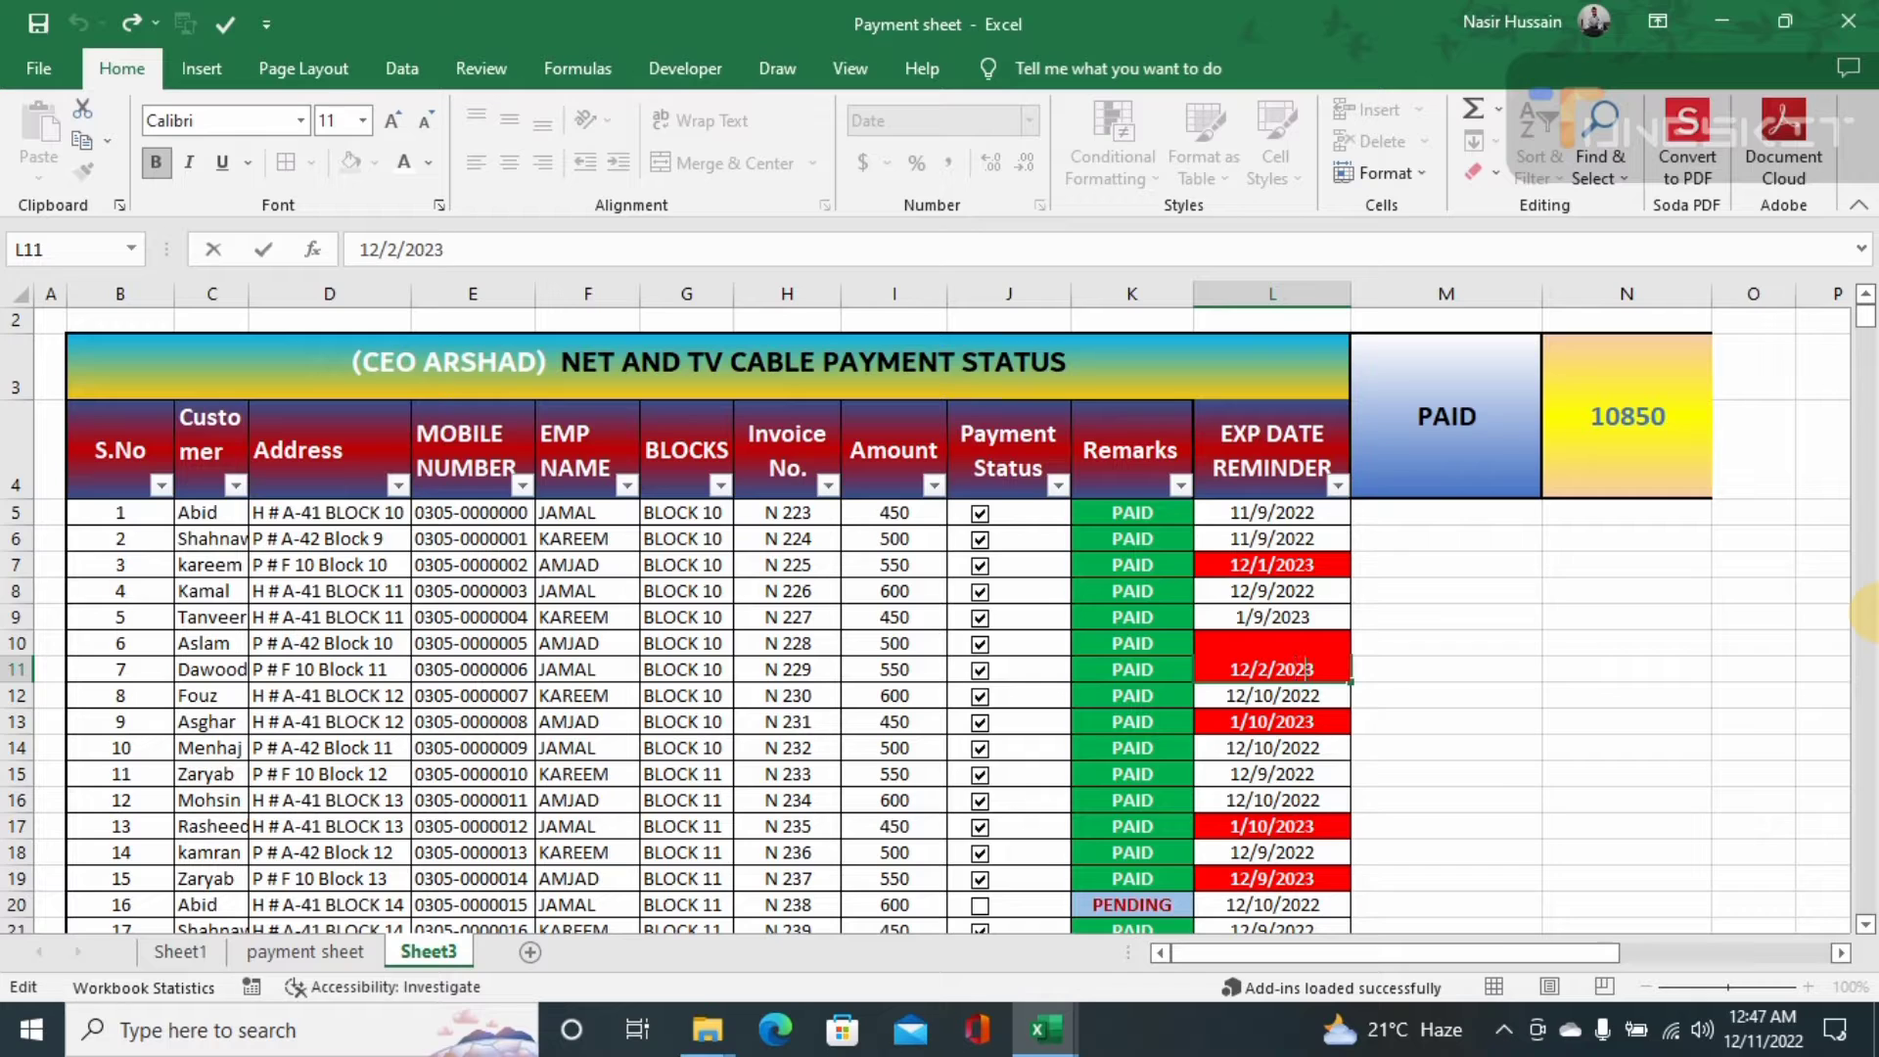
{"action": "key", "text": "BackSpace"}
{"action": "type", "text": "2"}
{"action": "key", "text": "Return"}
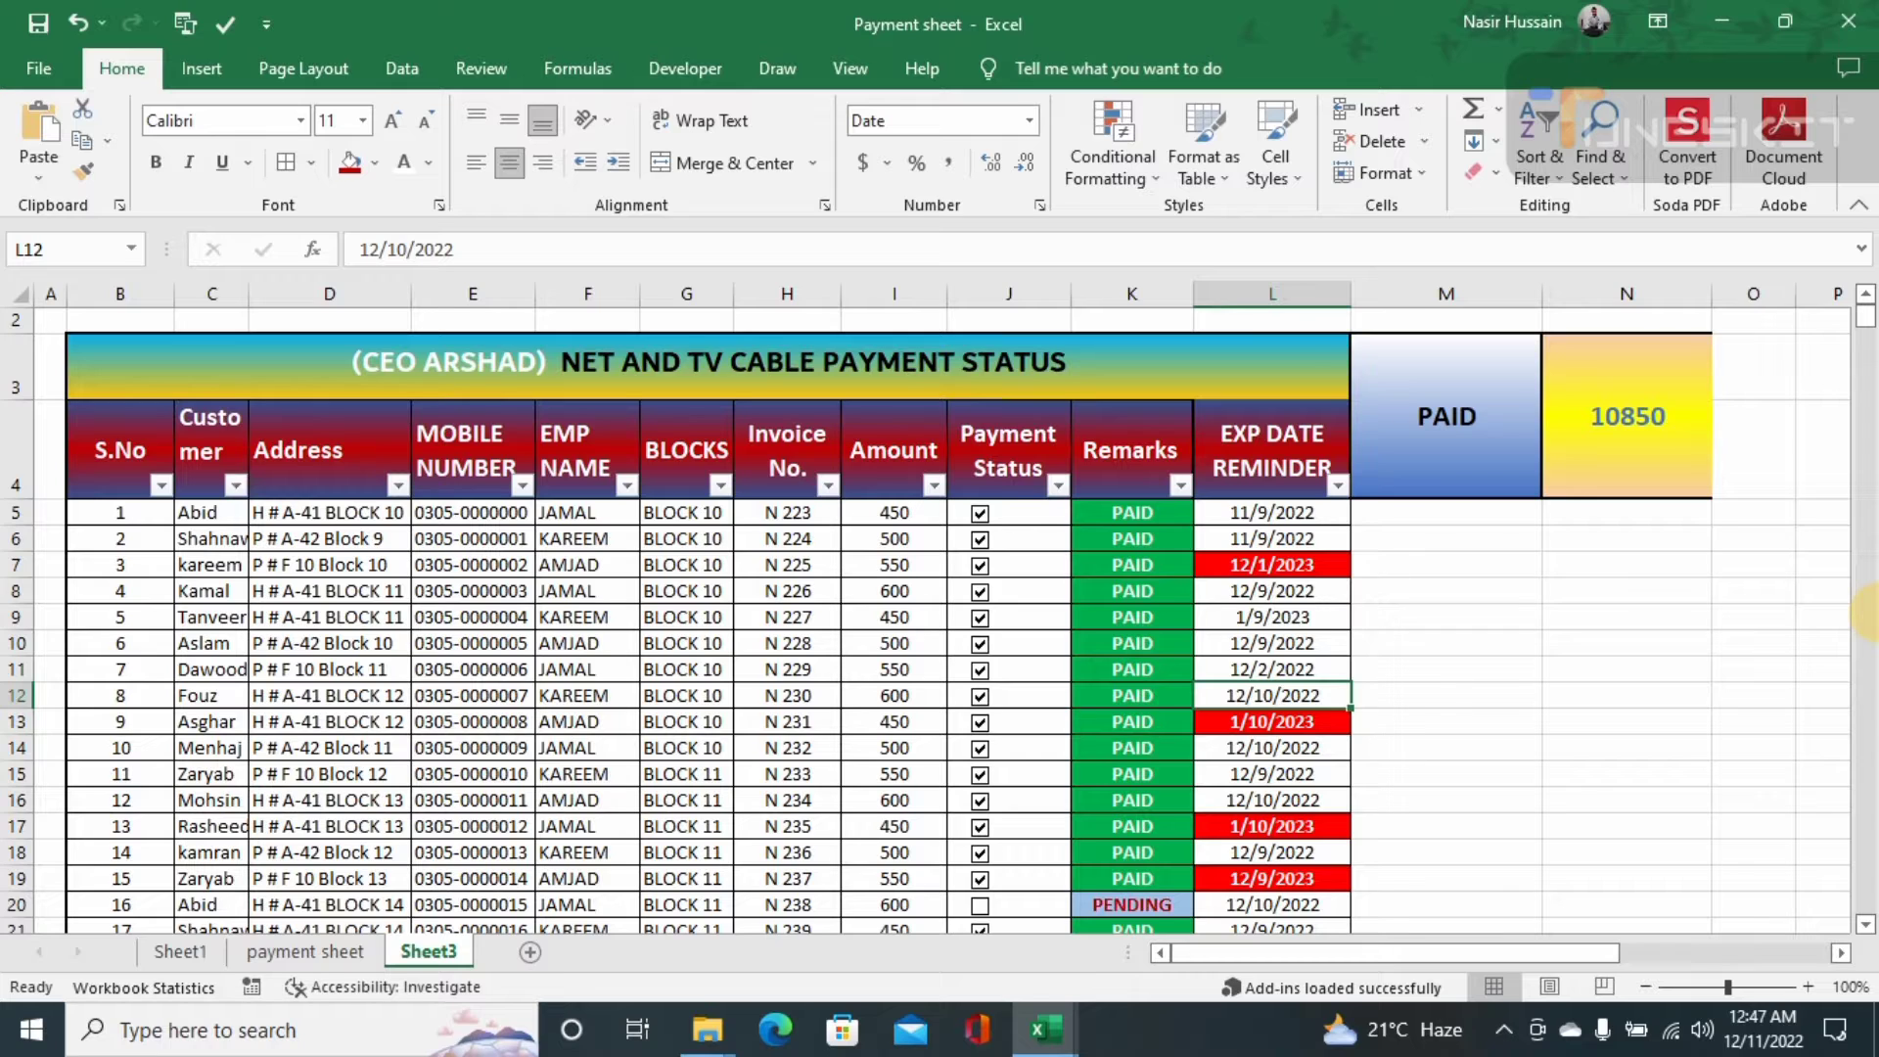
{"action": "key", "text": "ctrl+z"}
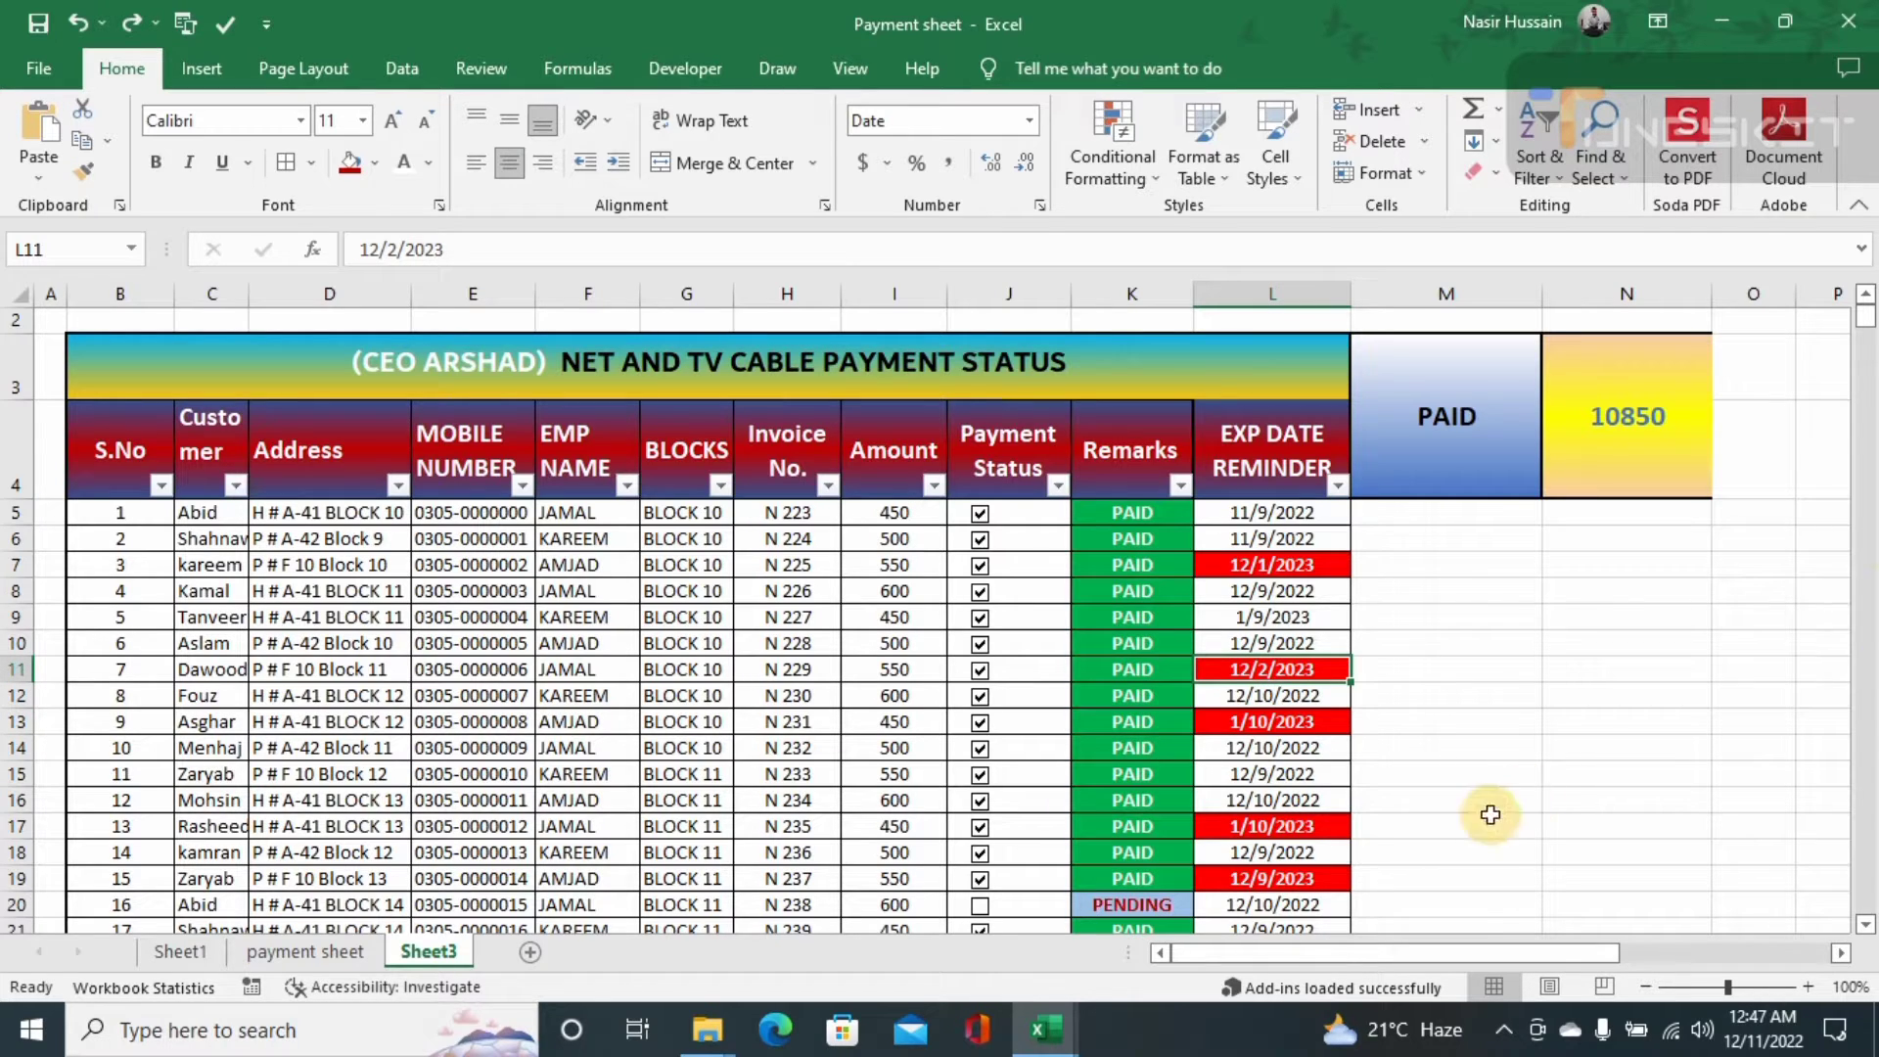
Switch the status selector in M3 to PENDING and tick the payment checkbox for serial number 16
{"action": "left_click", "coordinate": [1505, 479]}
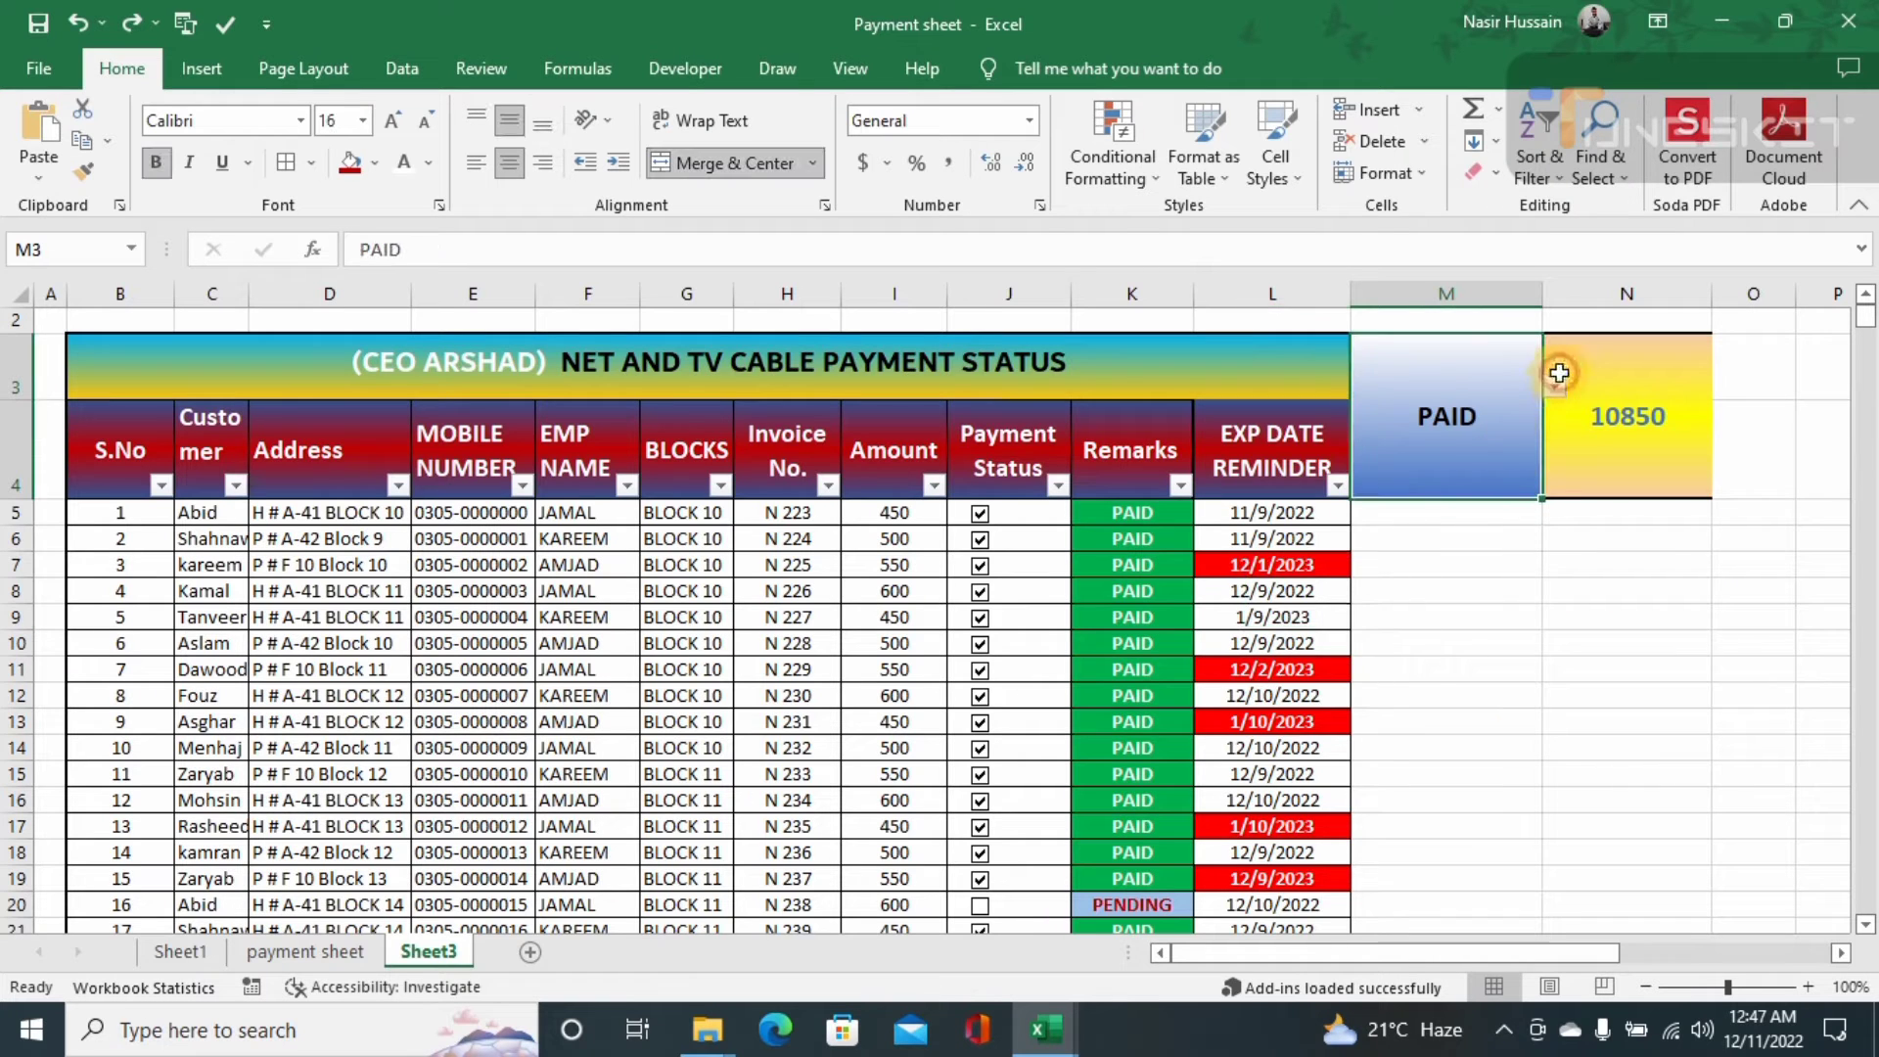
{"action": "left_click", "coordinate": [1554, 385]}
{"action": "left_click", "coordinate": [1451, 411]}
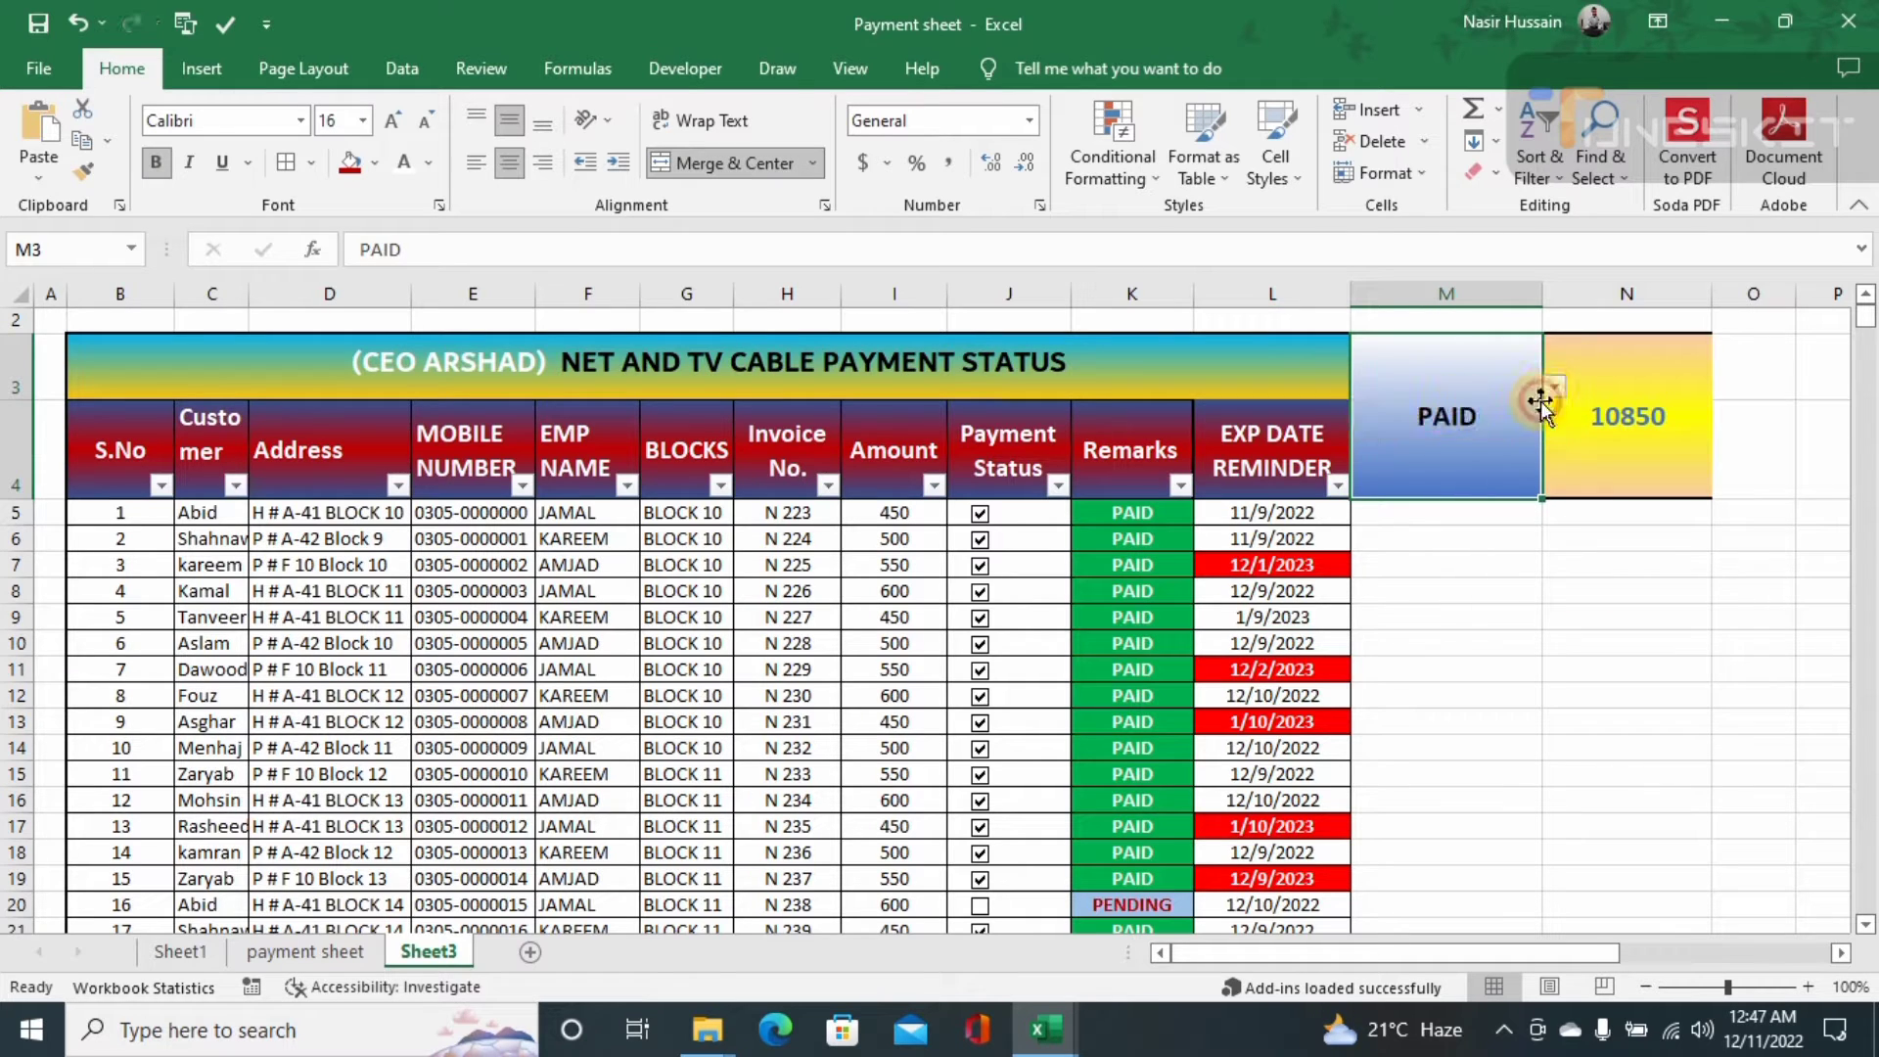
{"action": "left_click", "coordinate": [1554, 386]}
{"action": "left_click", "coordinate": [1507, 429]}
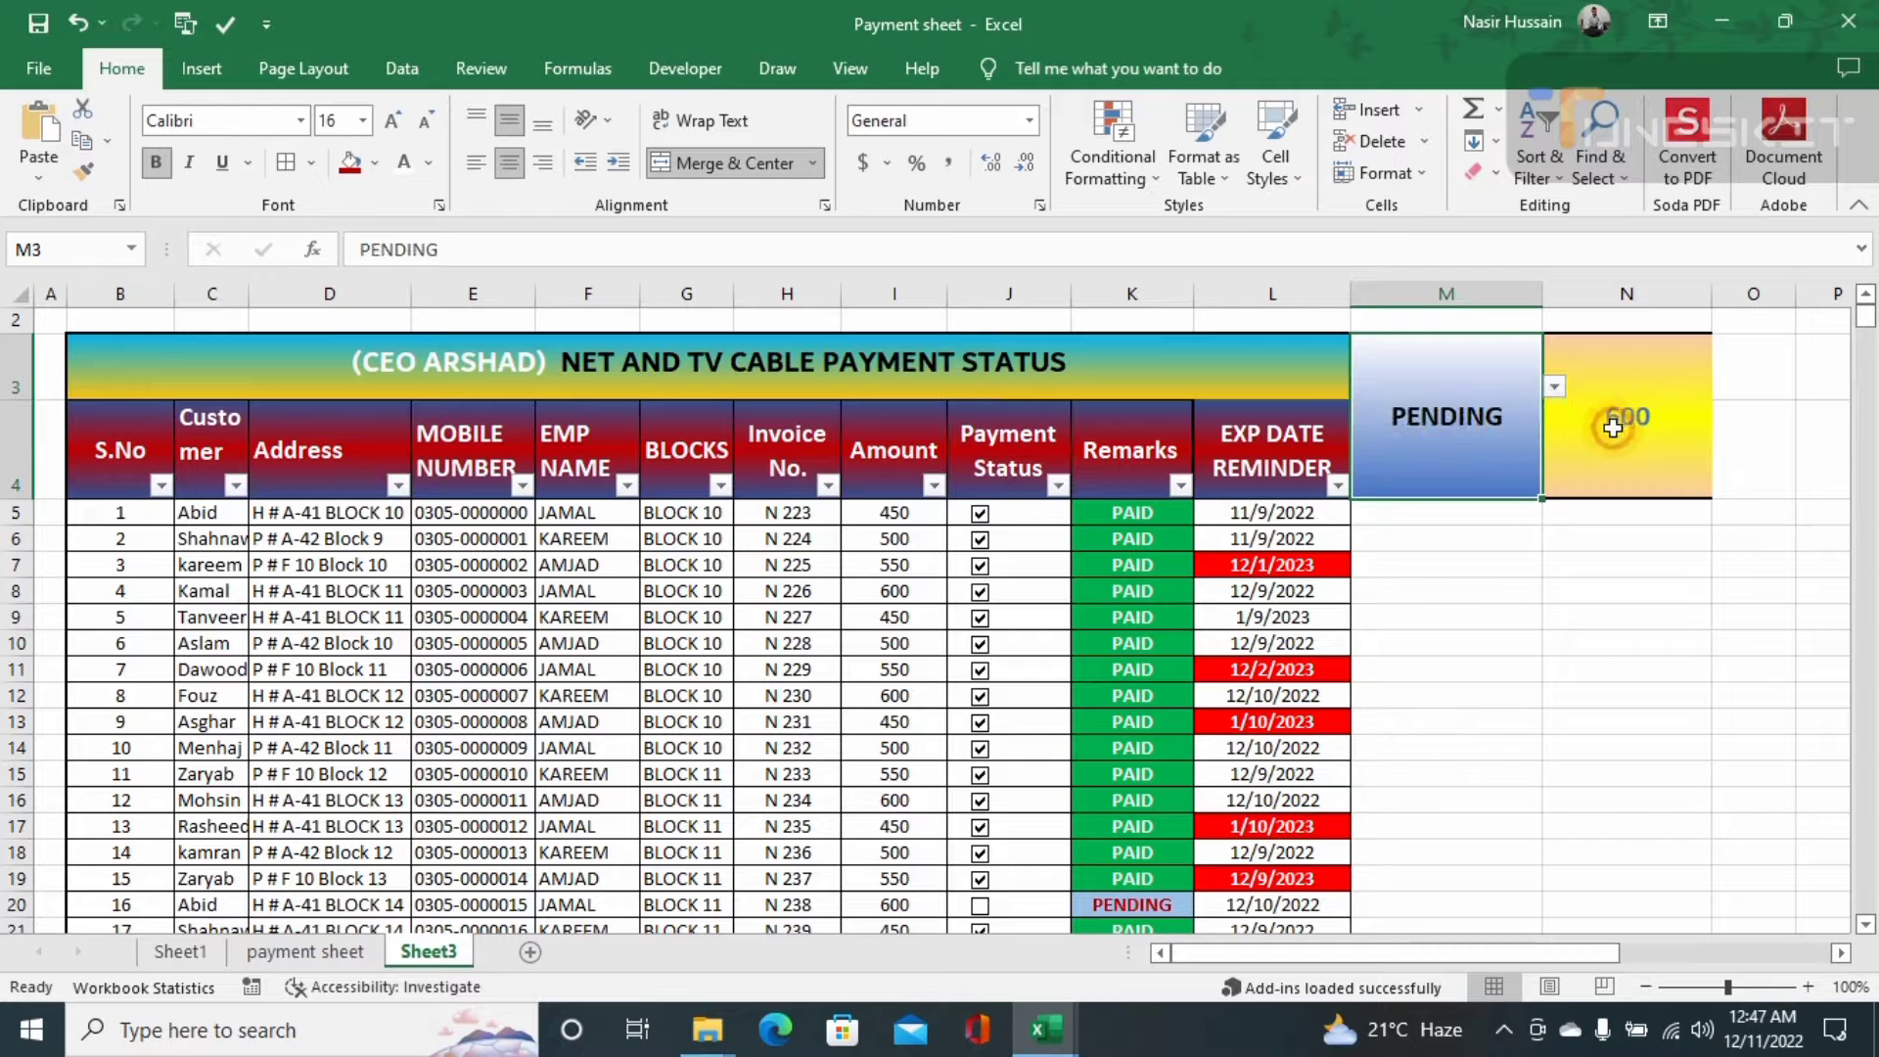
{"action": "left_click", "coordinate": [979, 904]}
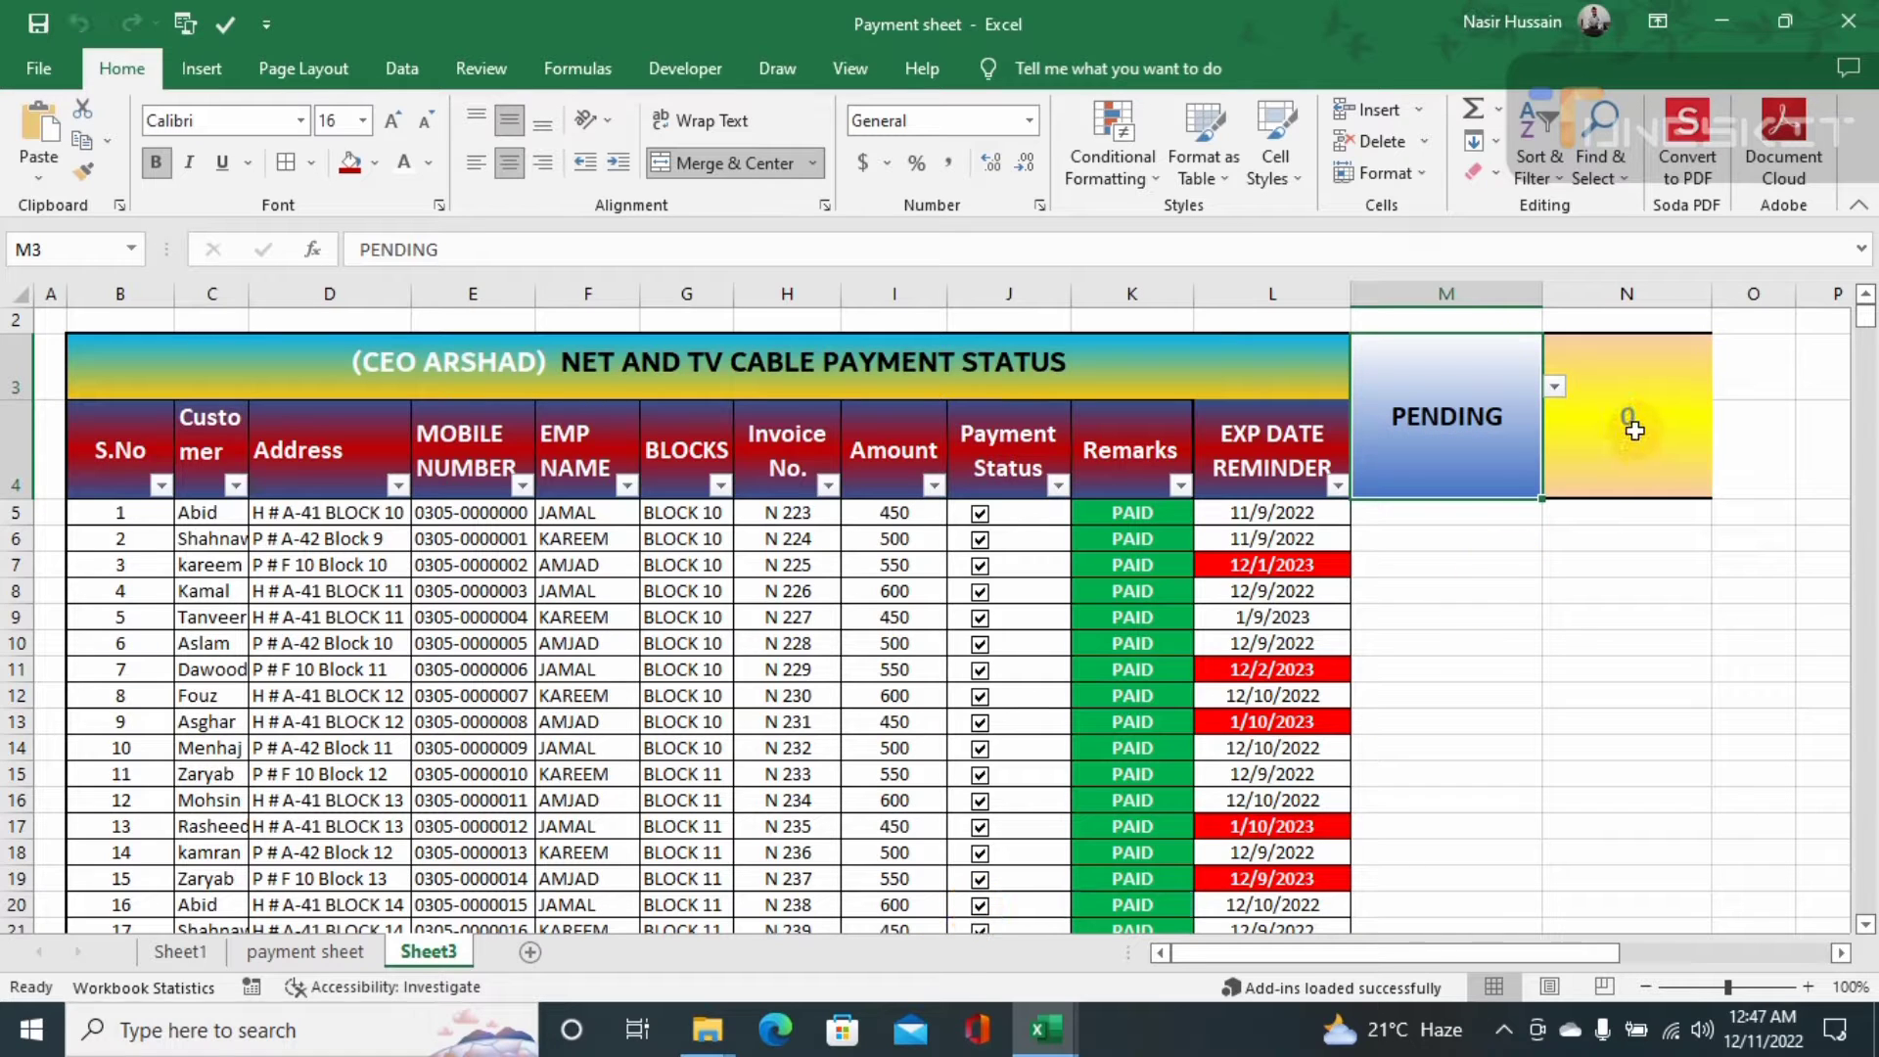
Select the expiry date in L11 and turn off the worksheet's gridlines
{"action": "left_click", "coordinate": [1375, 669]}
{"action": "left_click", "coordinate": [1306, 669]}
{"action": "left_click", "coordinate": [850, 68]}
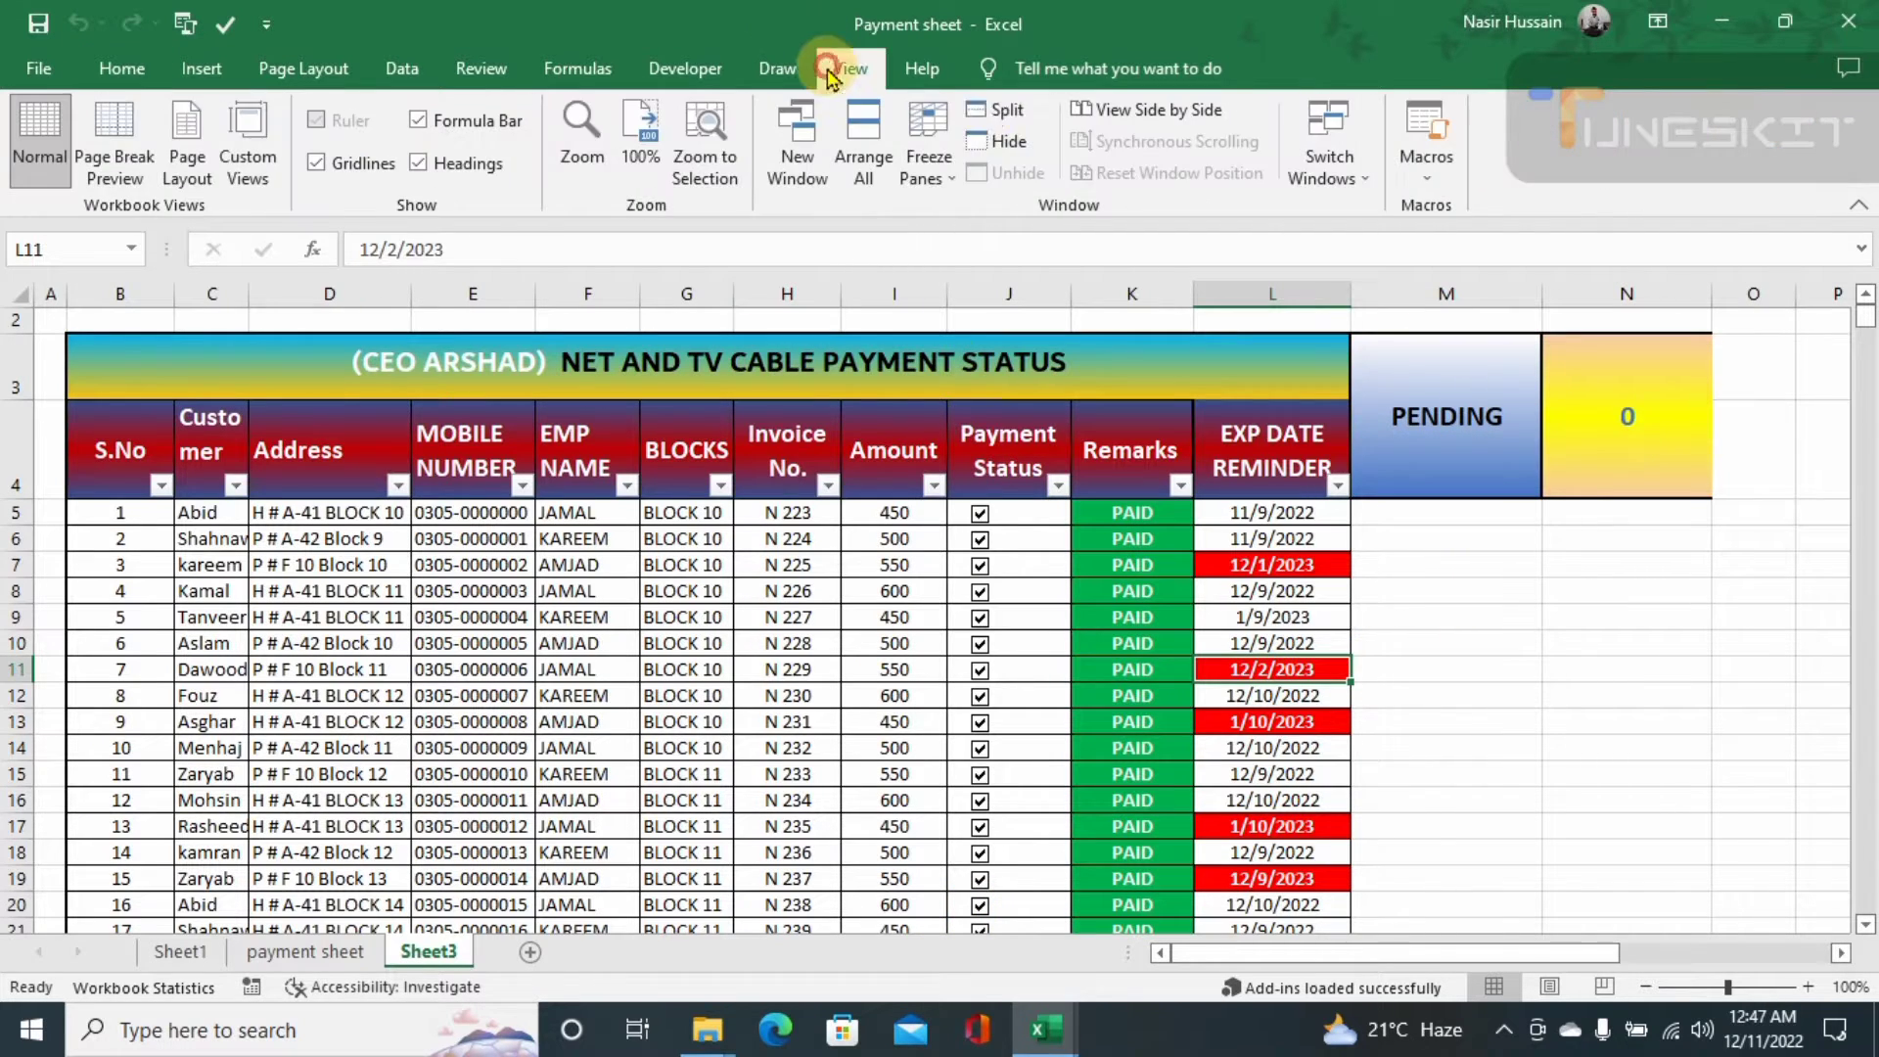
{"action": "left_click", "coordinate": [316, 163]}
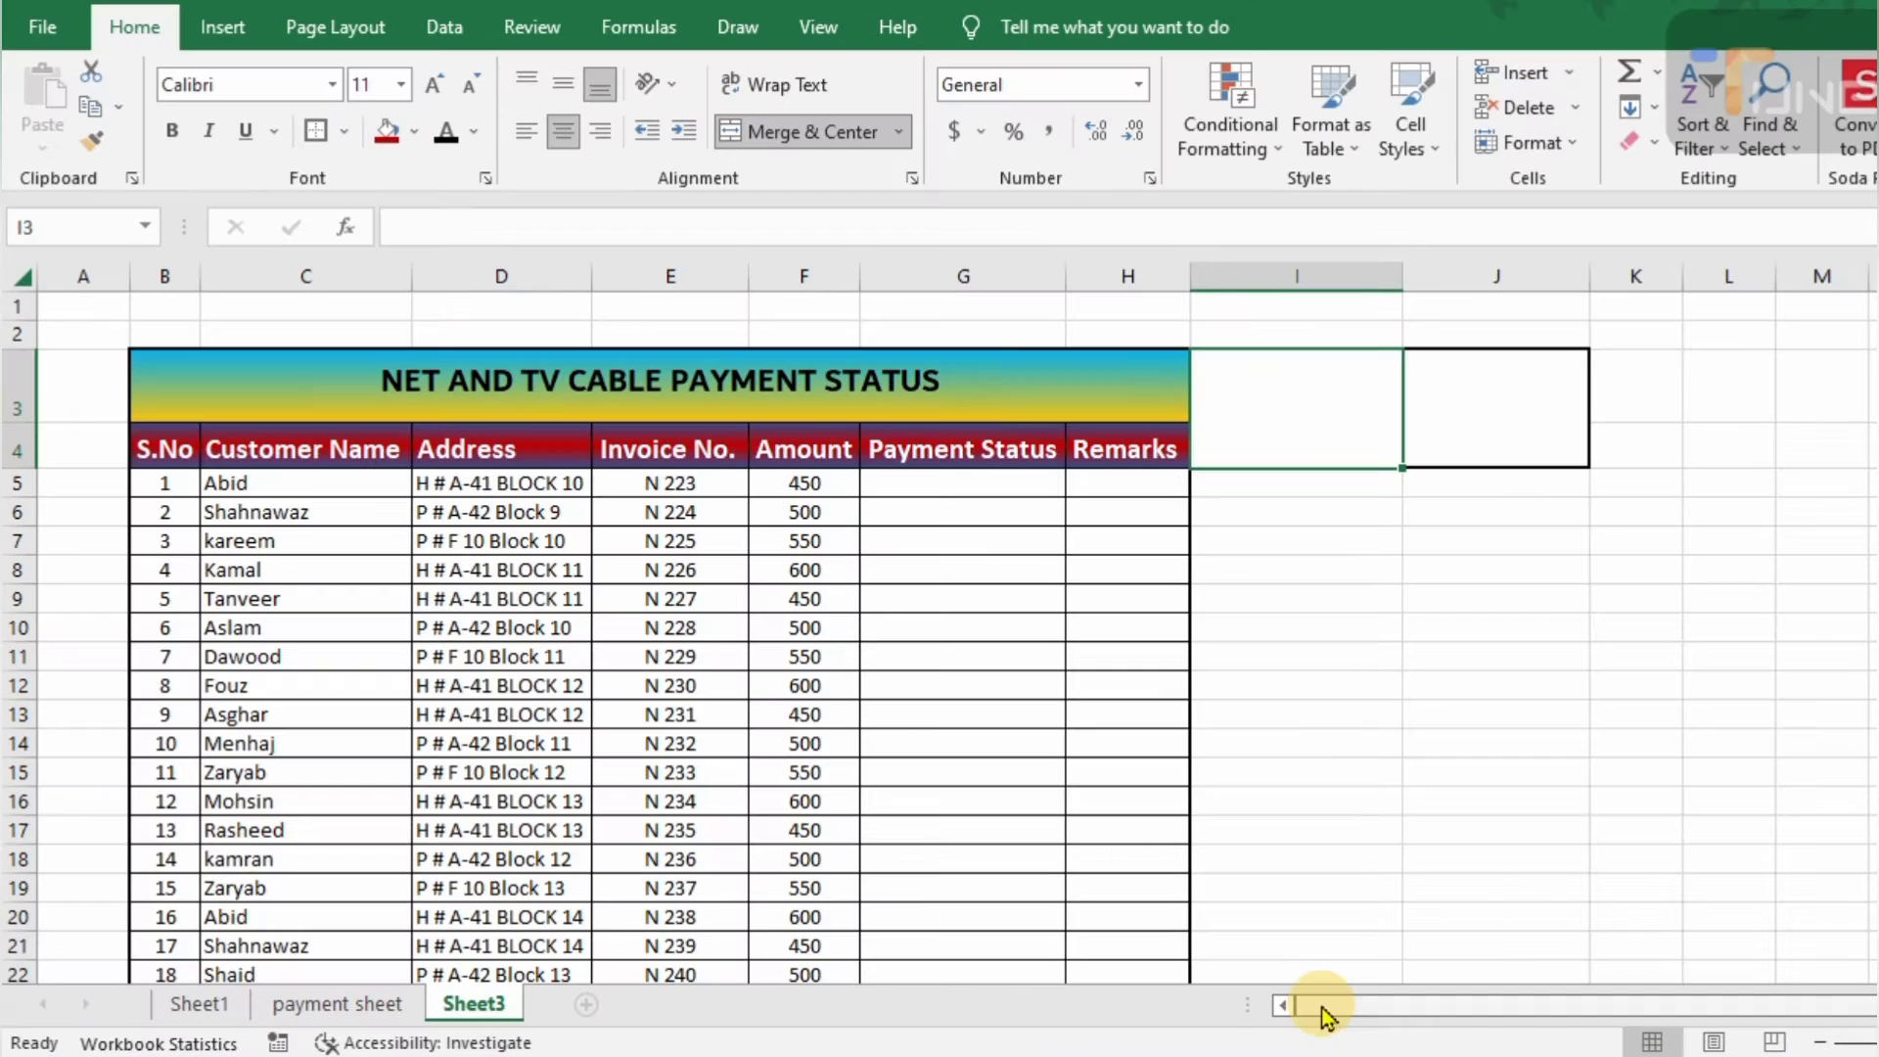
{"action": "left_click", "coordinate": [1316, 715]}
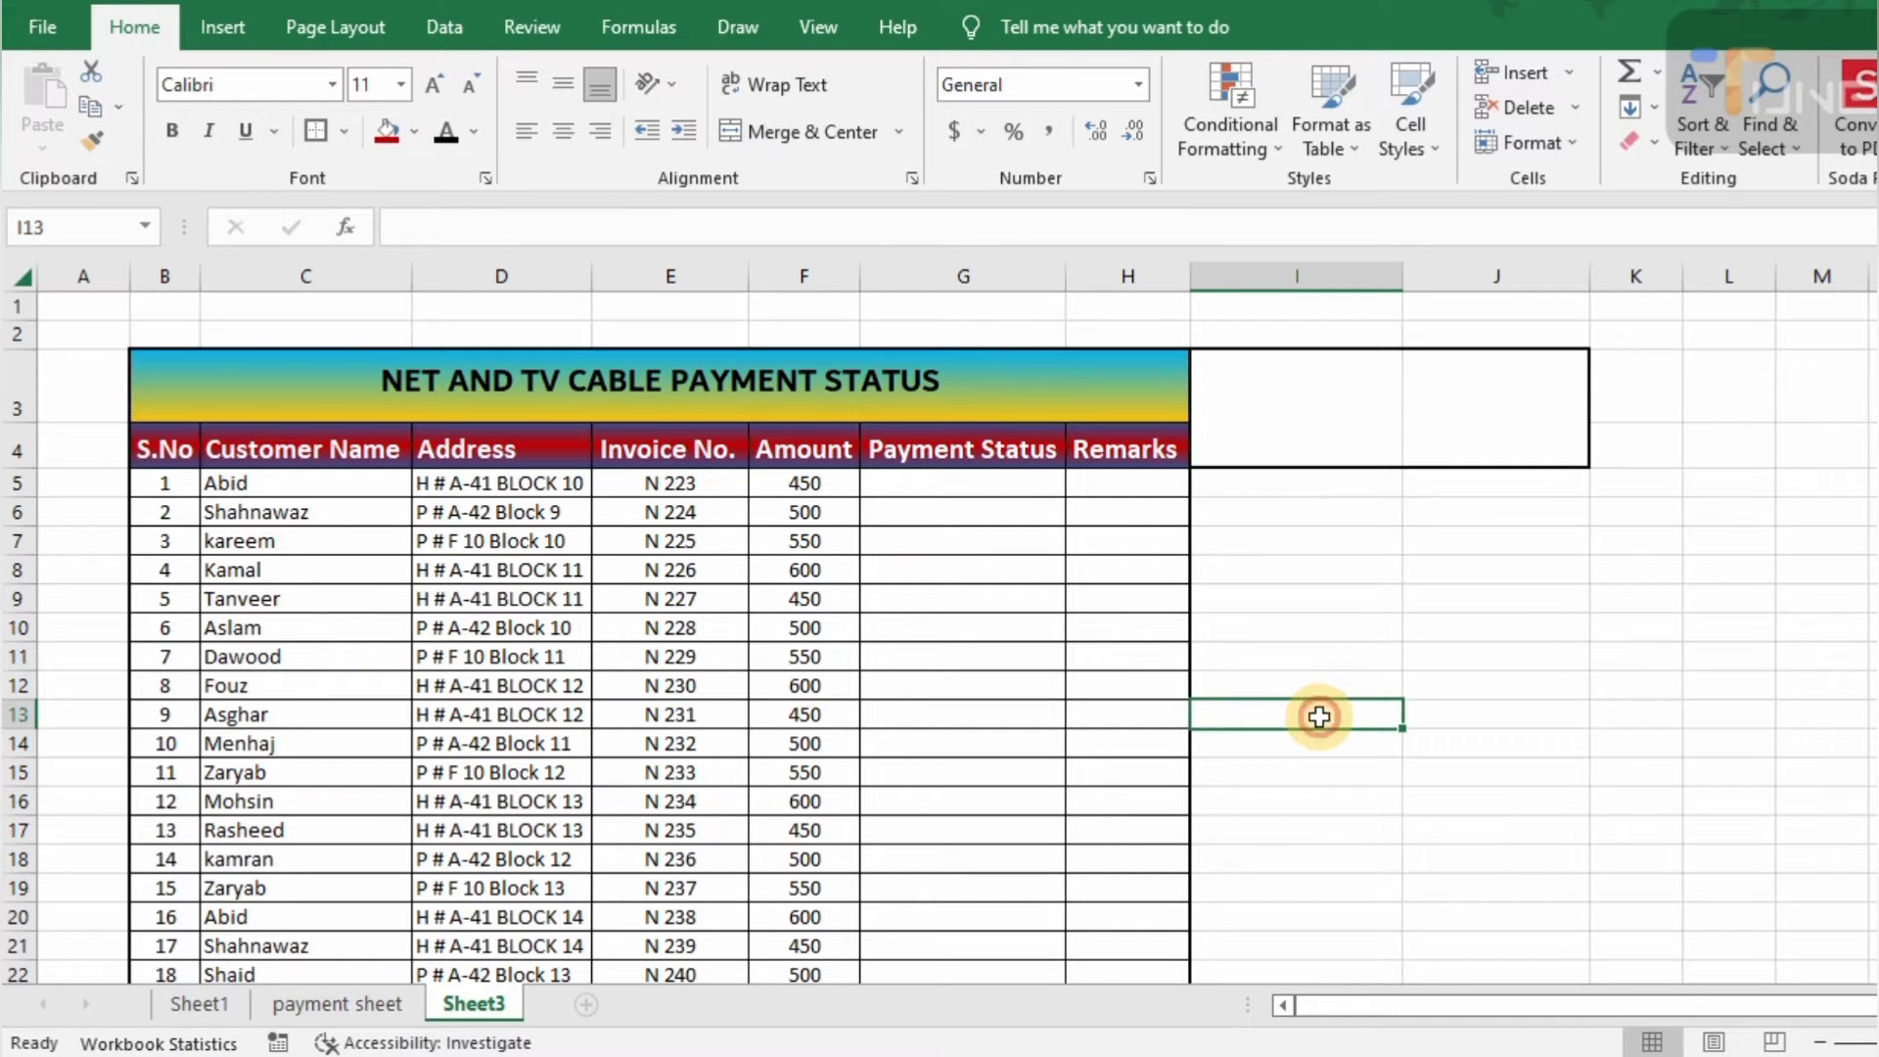
{"action": "left_click", "coordinate": [1128, 713]}
{"action": "left_click", "coordinate": [986, 540]}
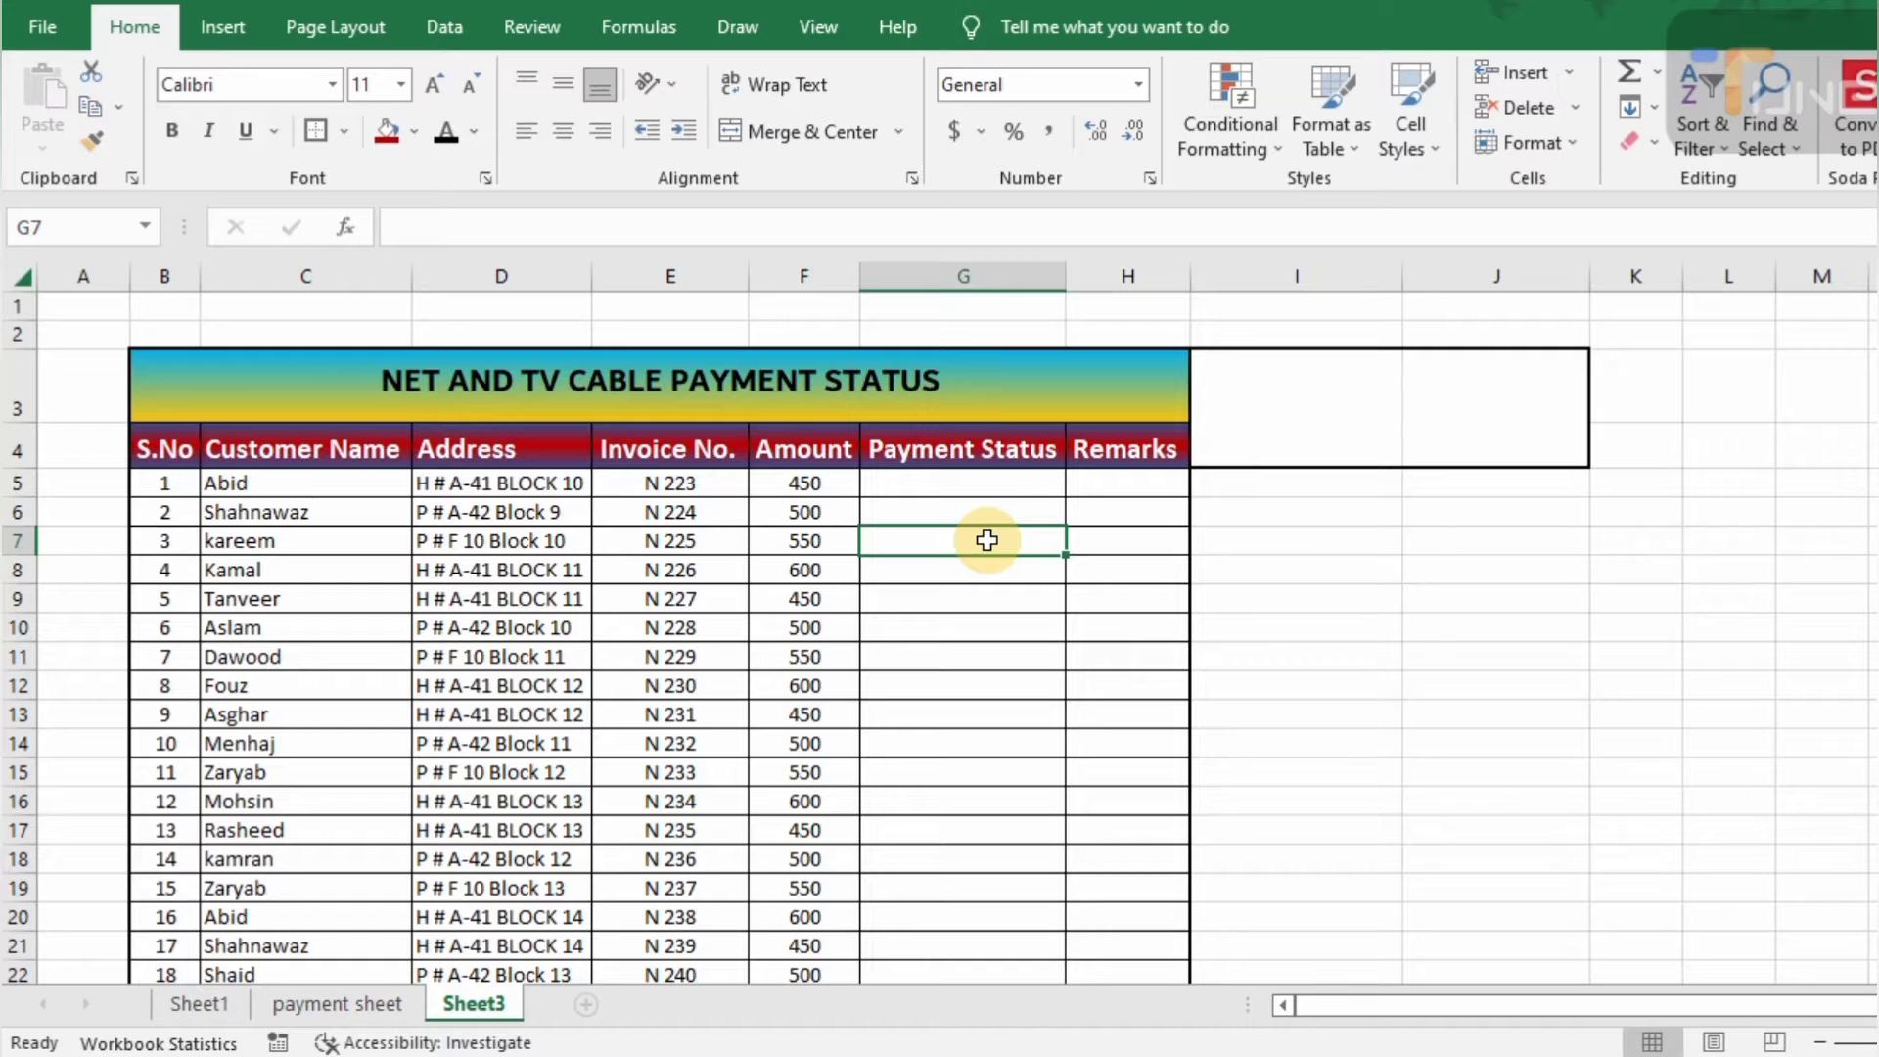
{"action": "left_click", "coordinate": [978, 484]}
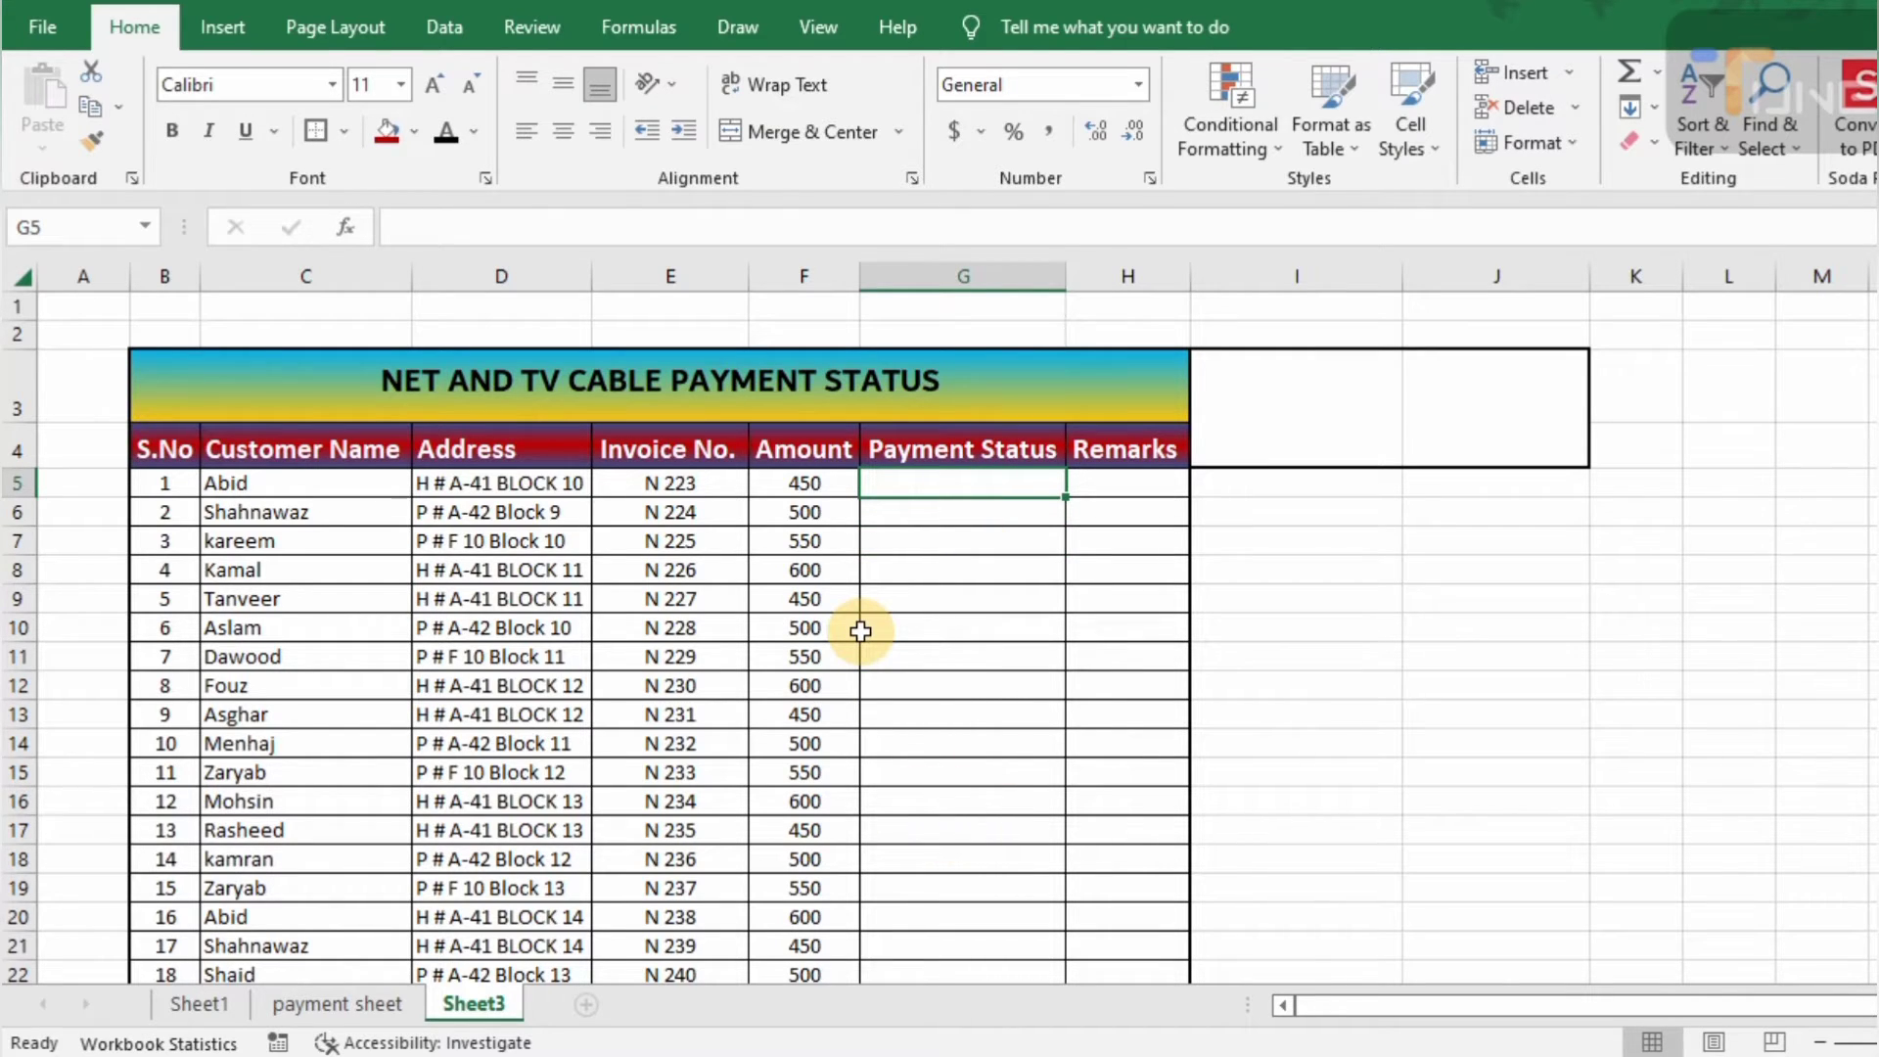
Enable the Developer tab in Excel's ribbon customization options and apply the change
{"action": "left_click", "coordinate": [37, 29]}
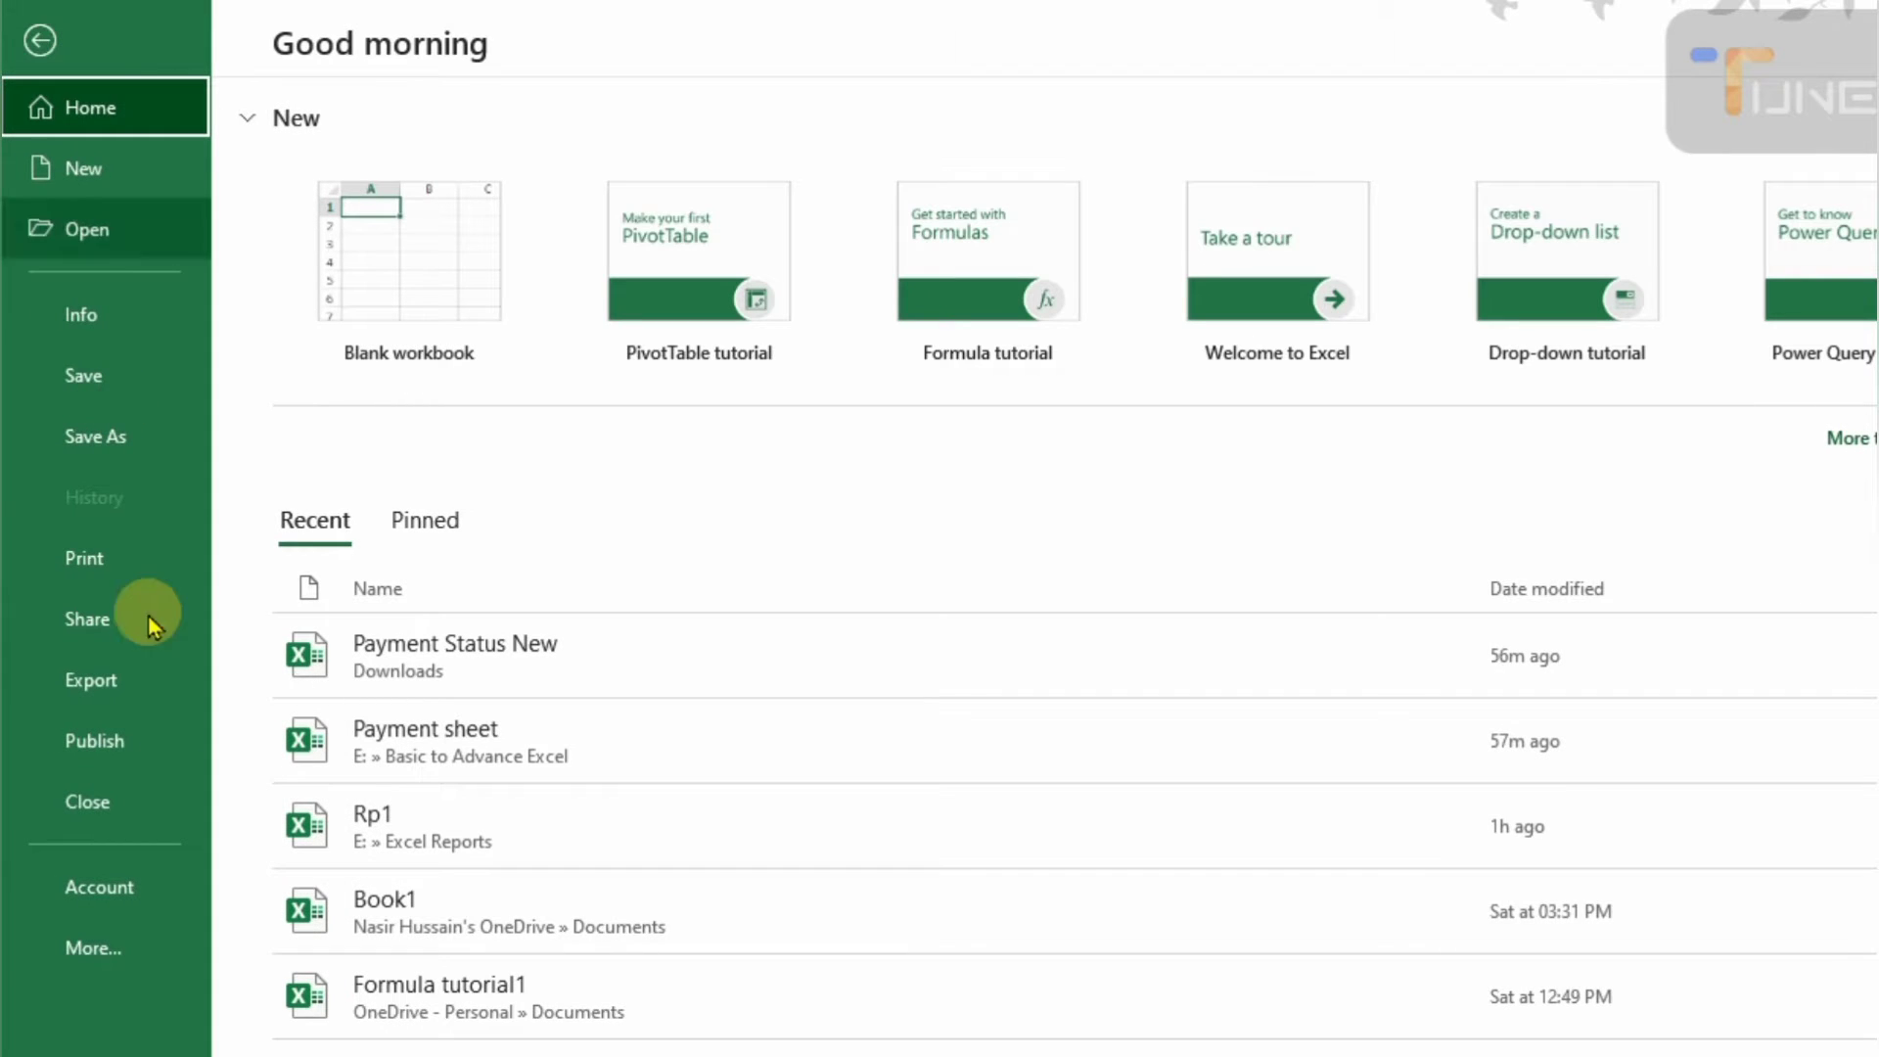
{"action": "left_click", "coordinate": [106, 947]}
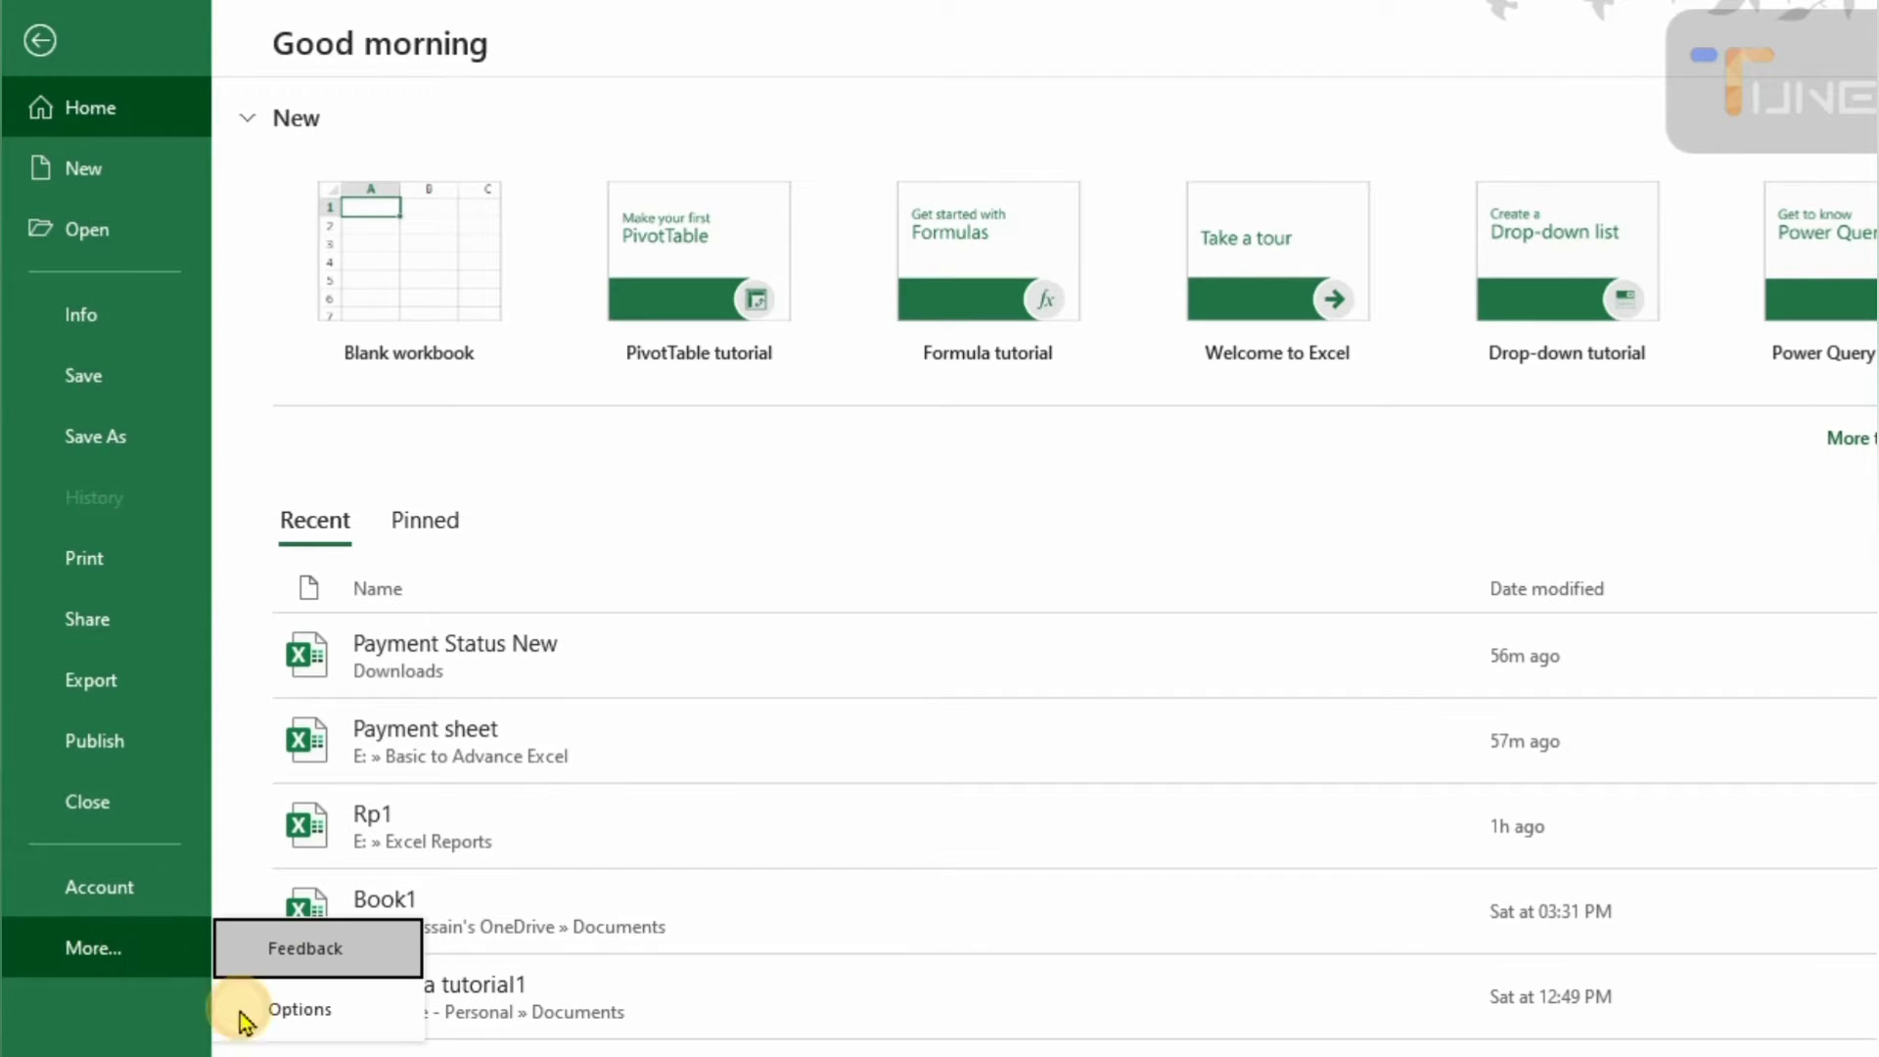
{"action": "left_click", "coordinate": [300, 1013]}
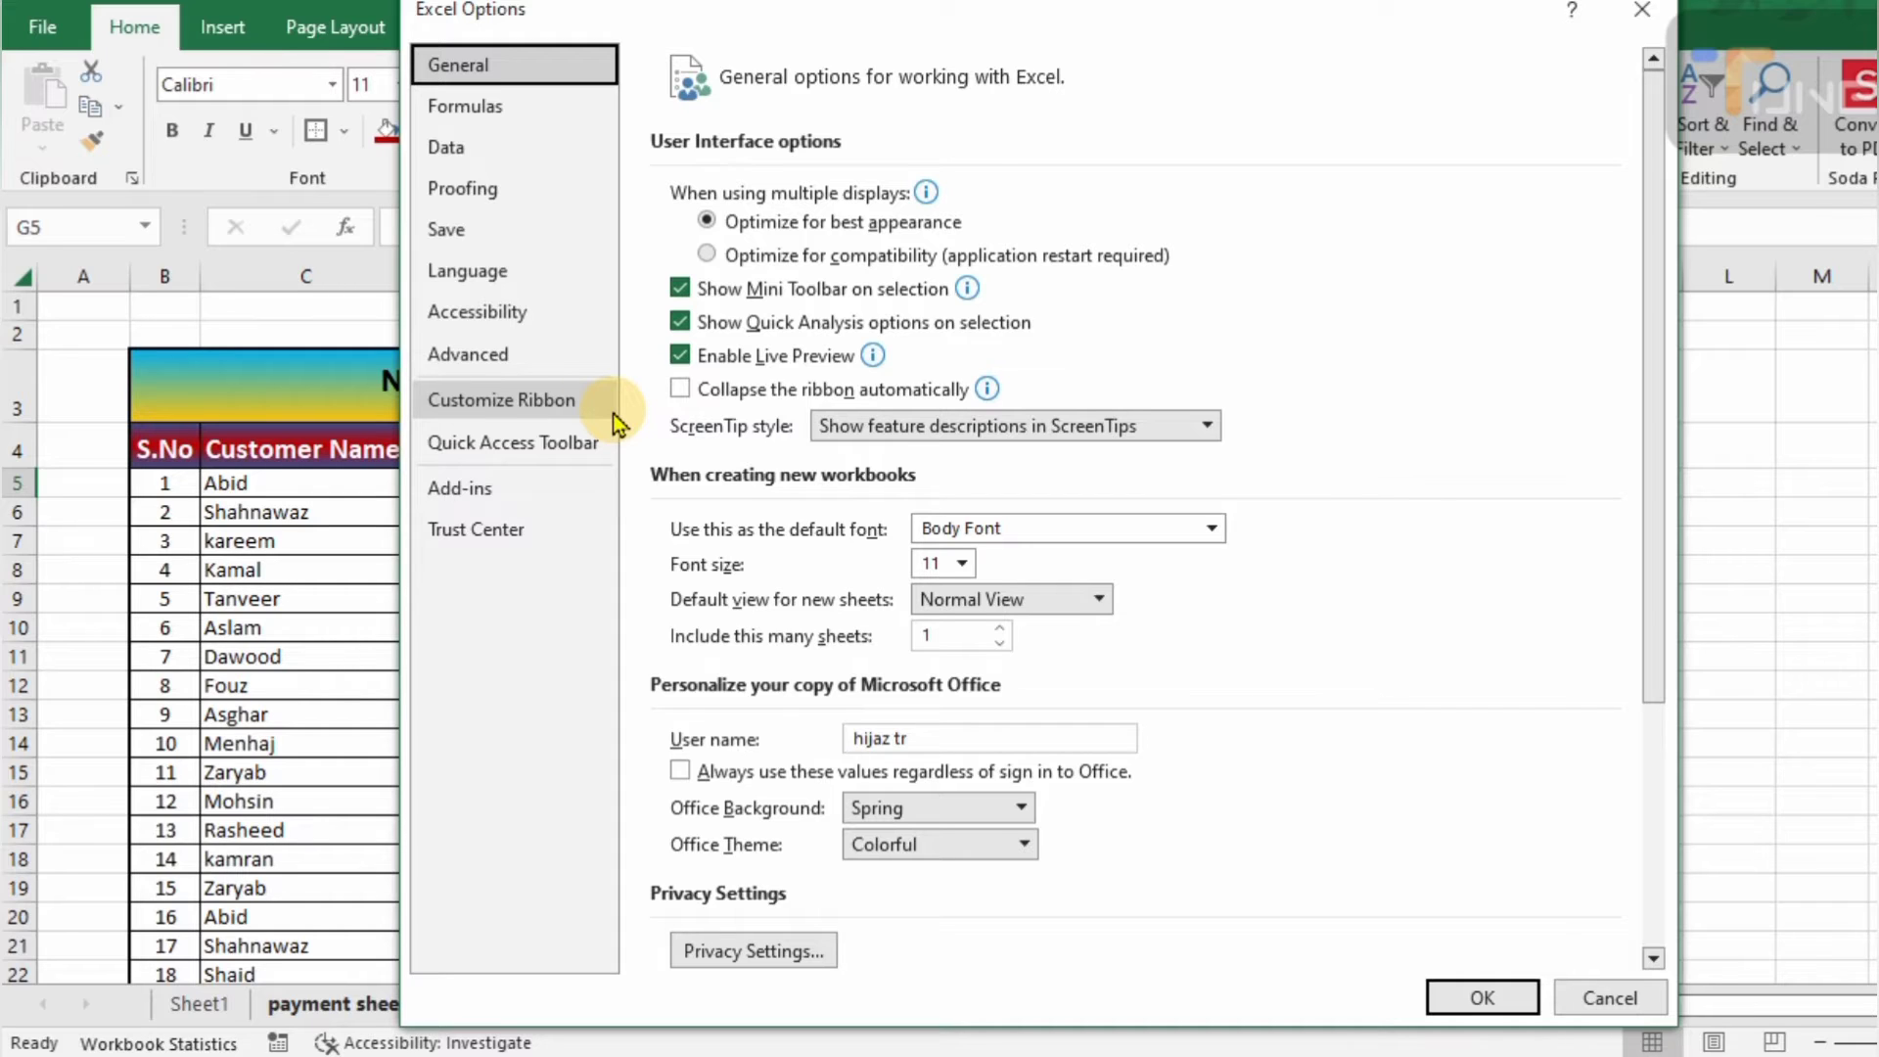
{"action": "left_click", "coordinate": [510, 401]}
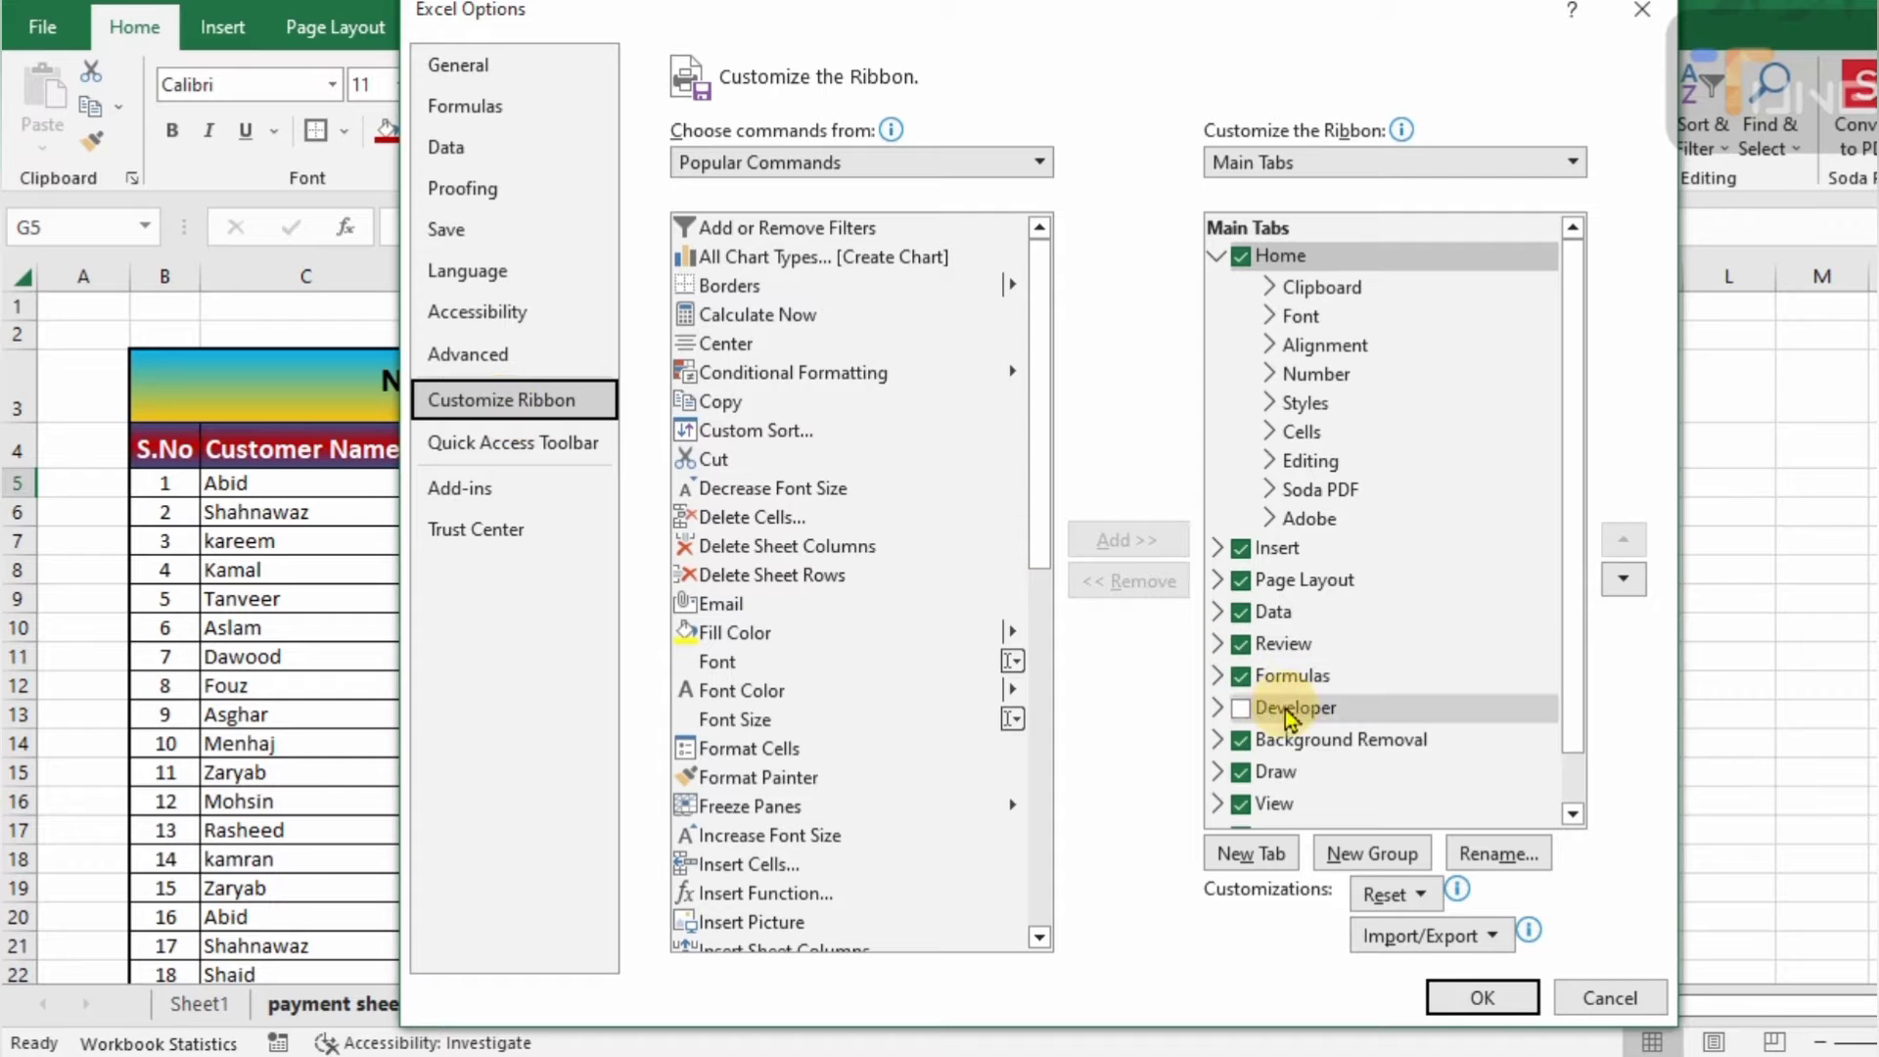
{"action": "left_click", "coordinate": [1240, 709]}
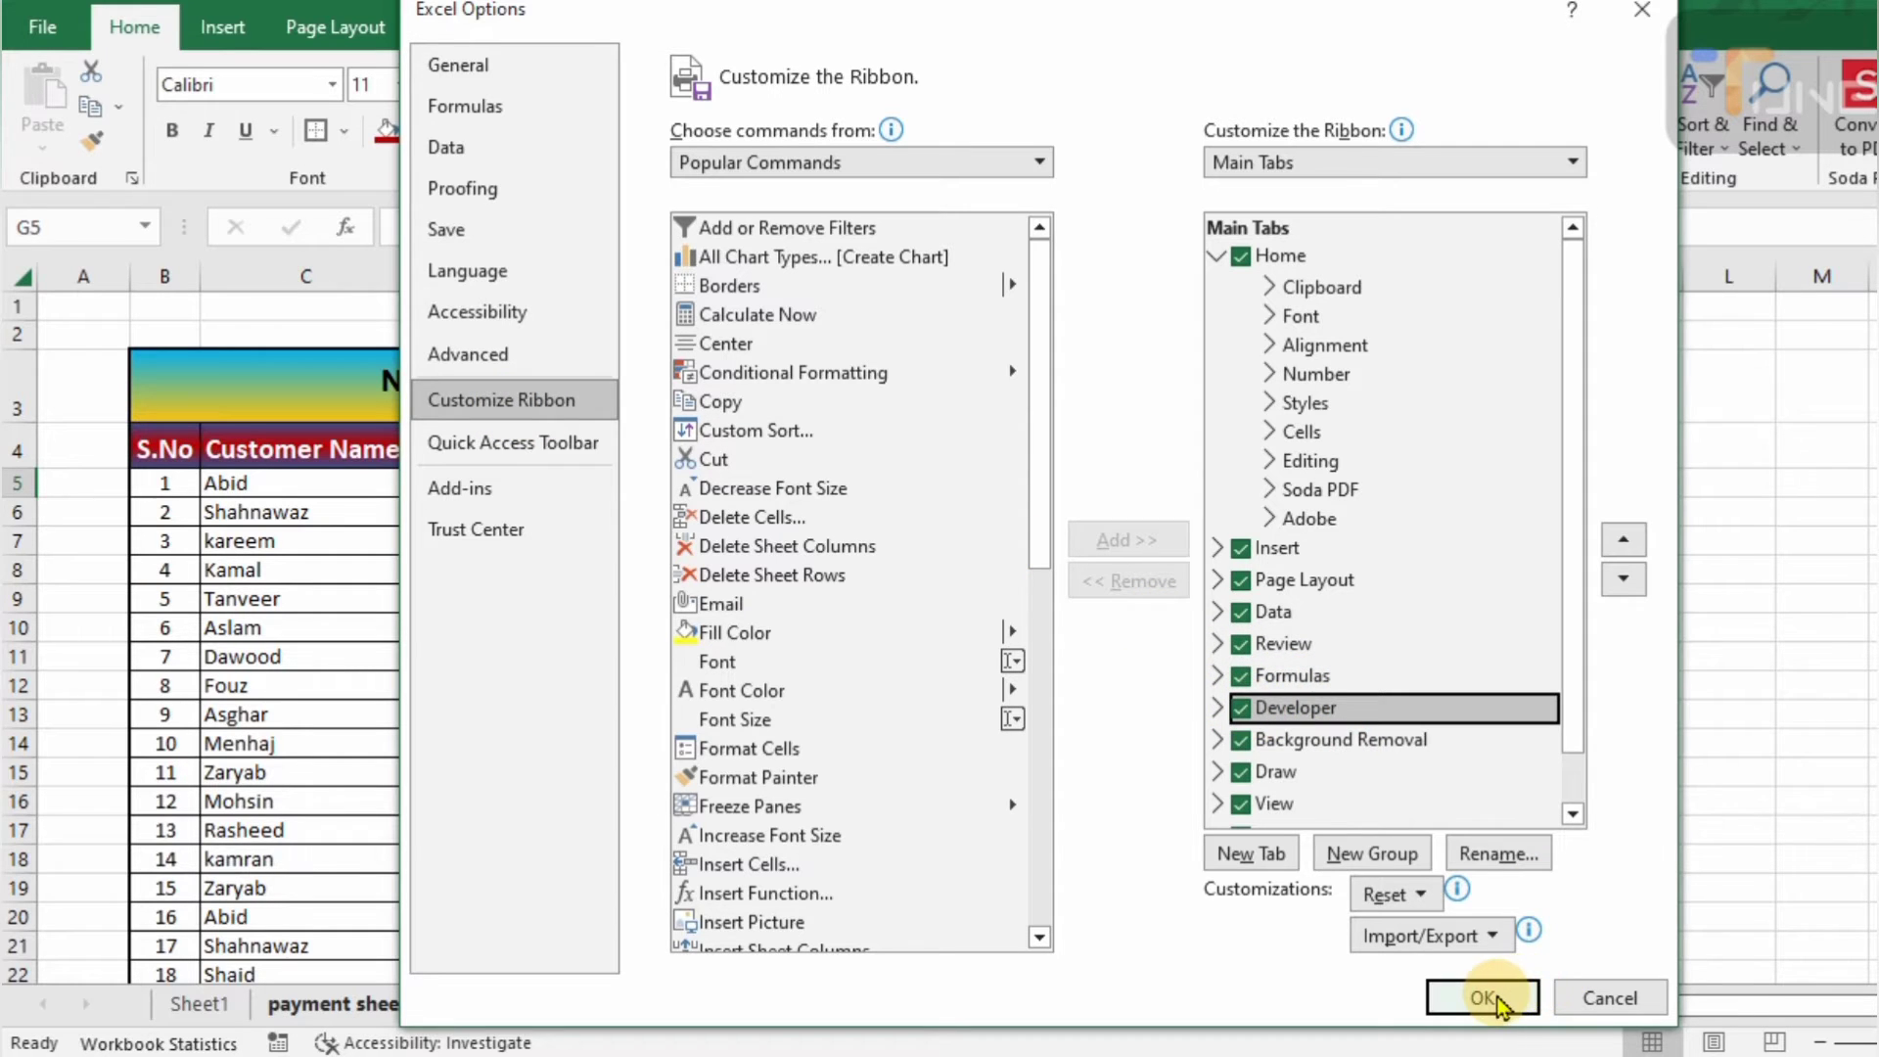
{"action": "left_click", "coordinate": [1497, 998]}
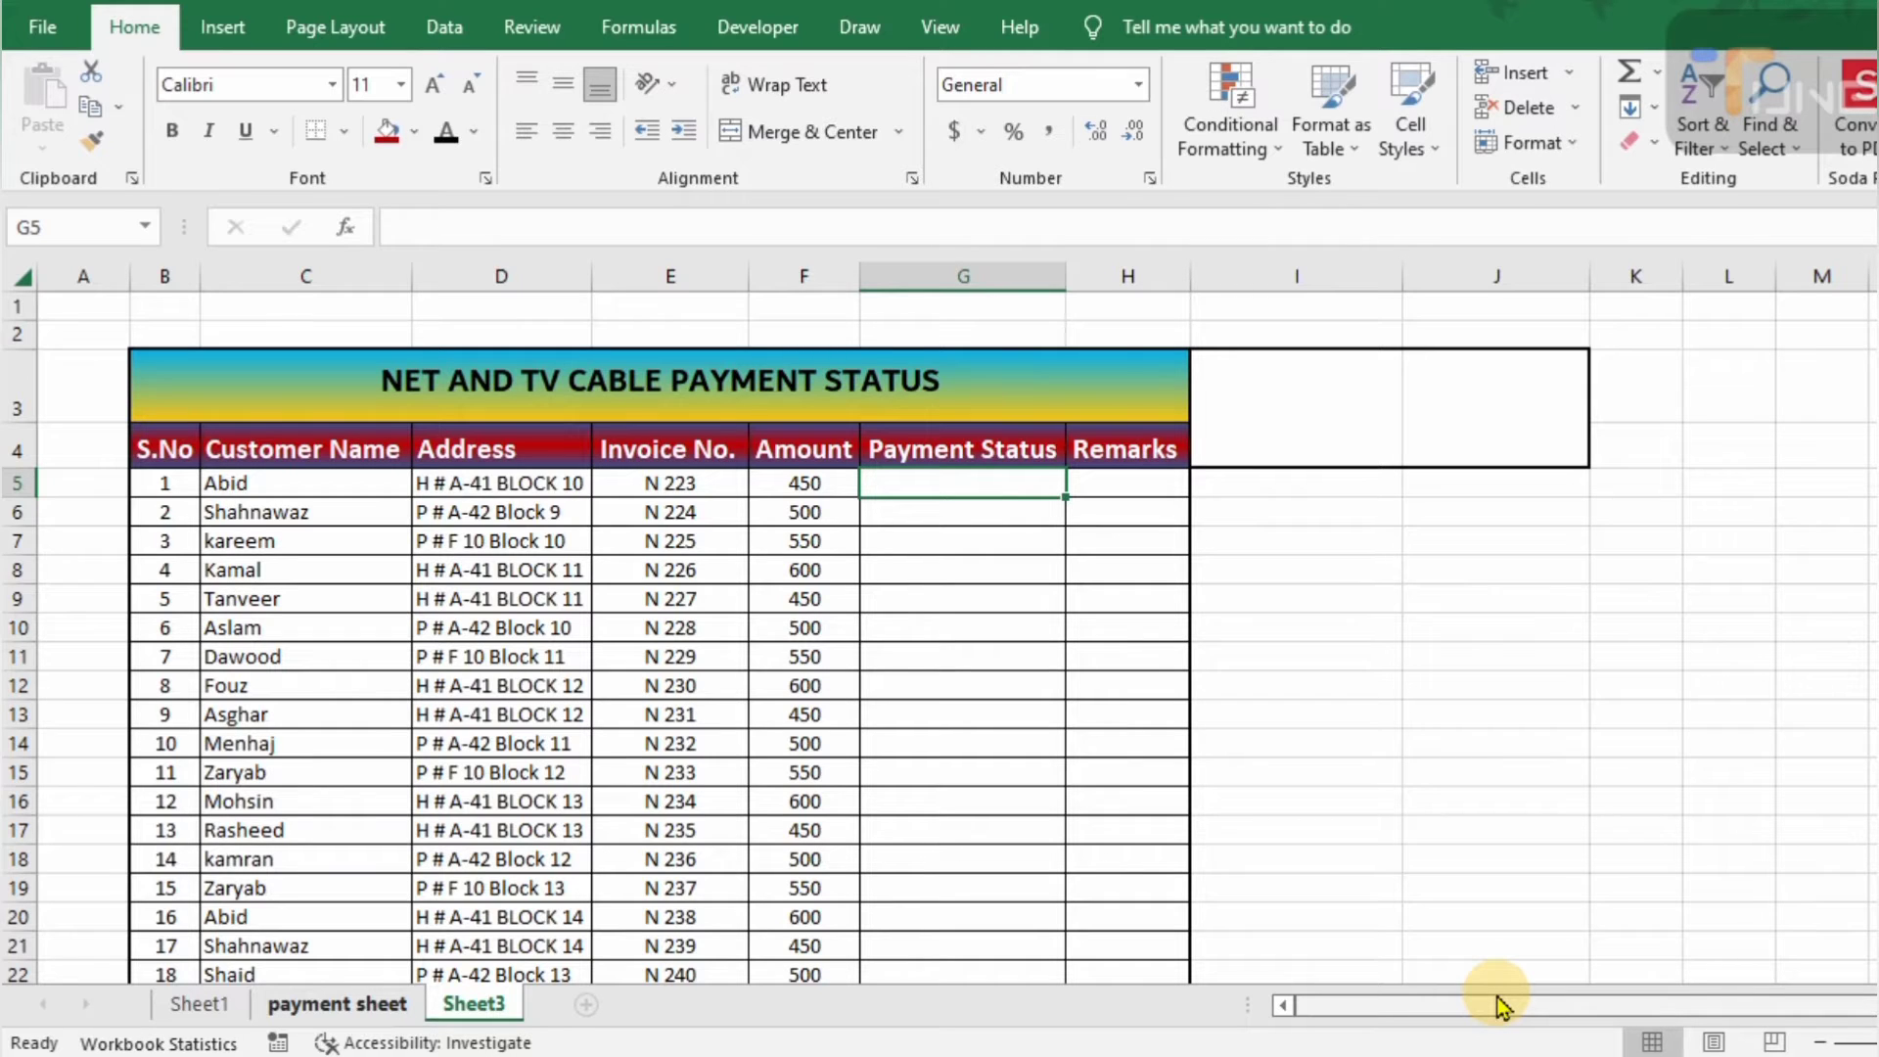
Reopen the ribbon customization directly from the ribbon, check the Developer entry under Main Tabs, and accept the options
{"action": "right_click", "coordinate": [812, 171]}
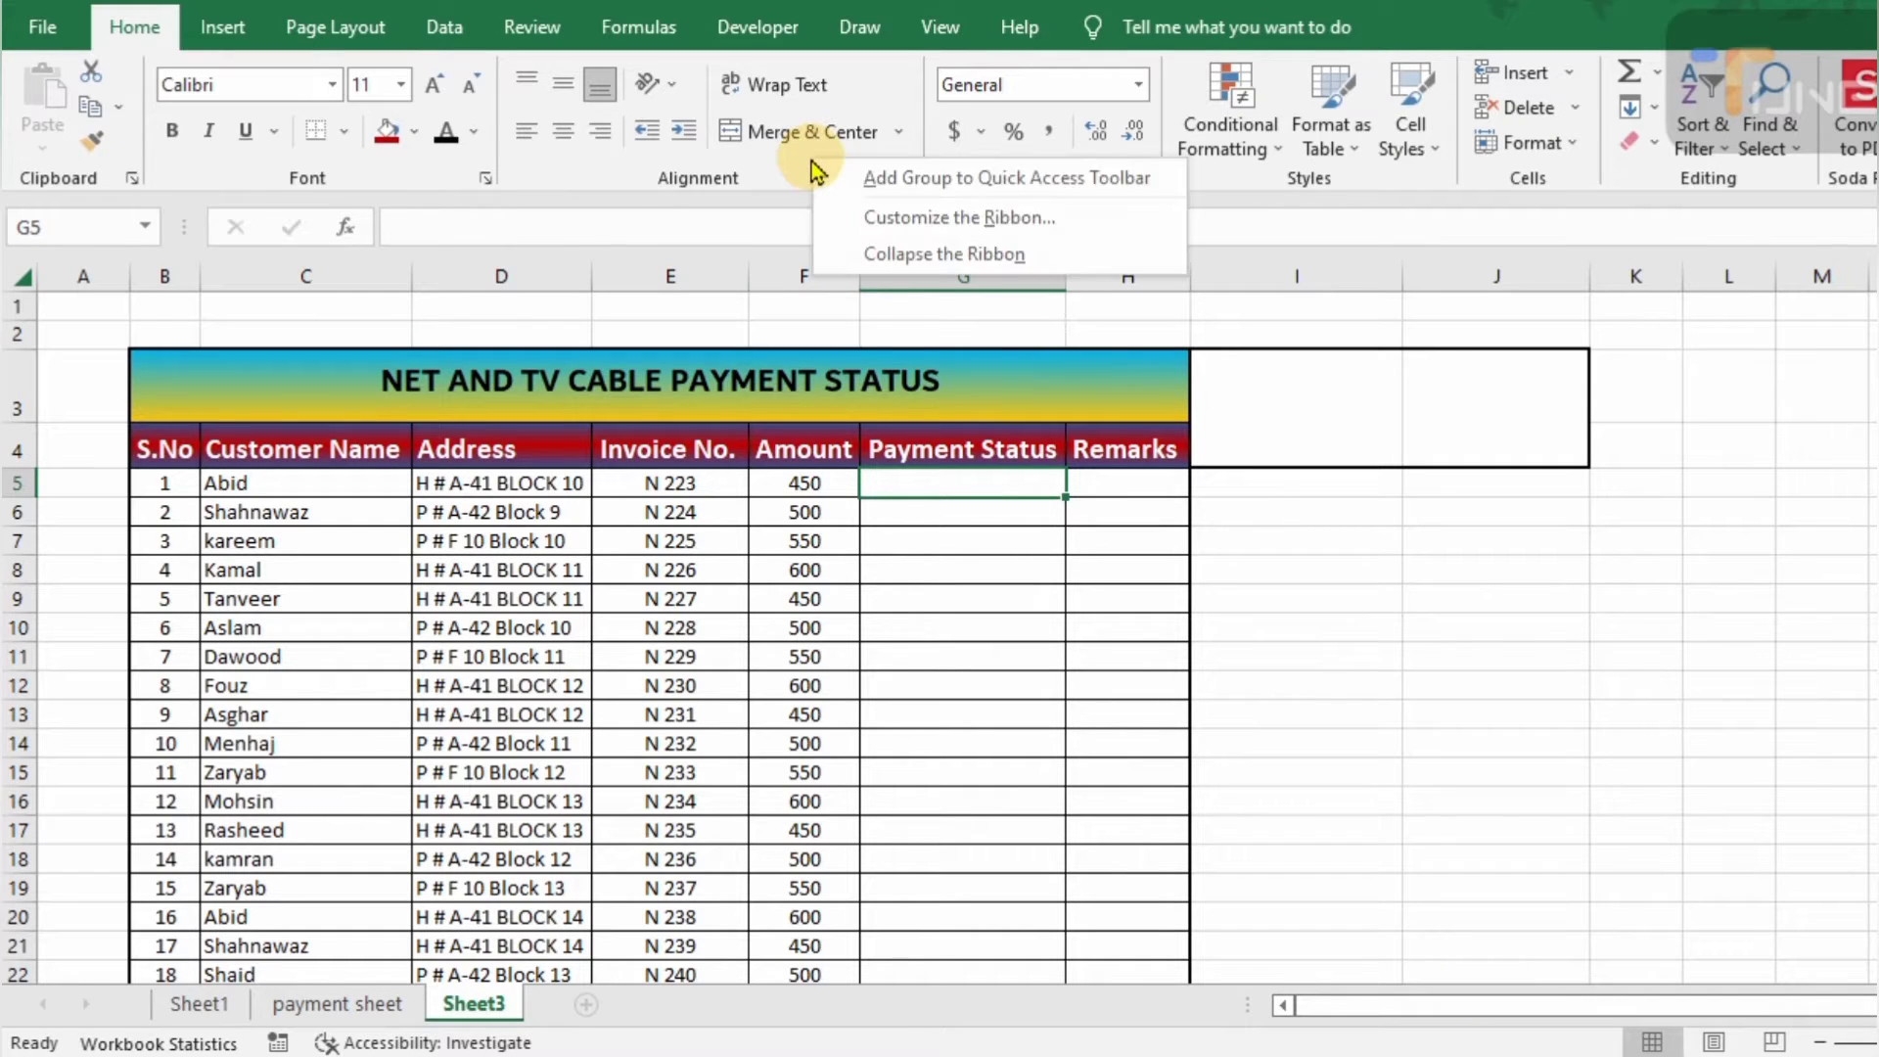
{"action": "left_click", "coordinate": [918, 223]}
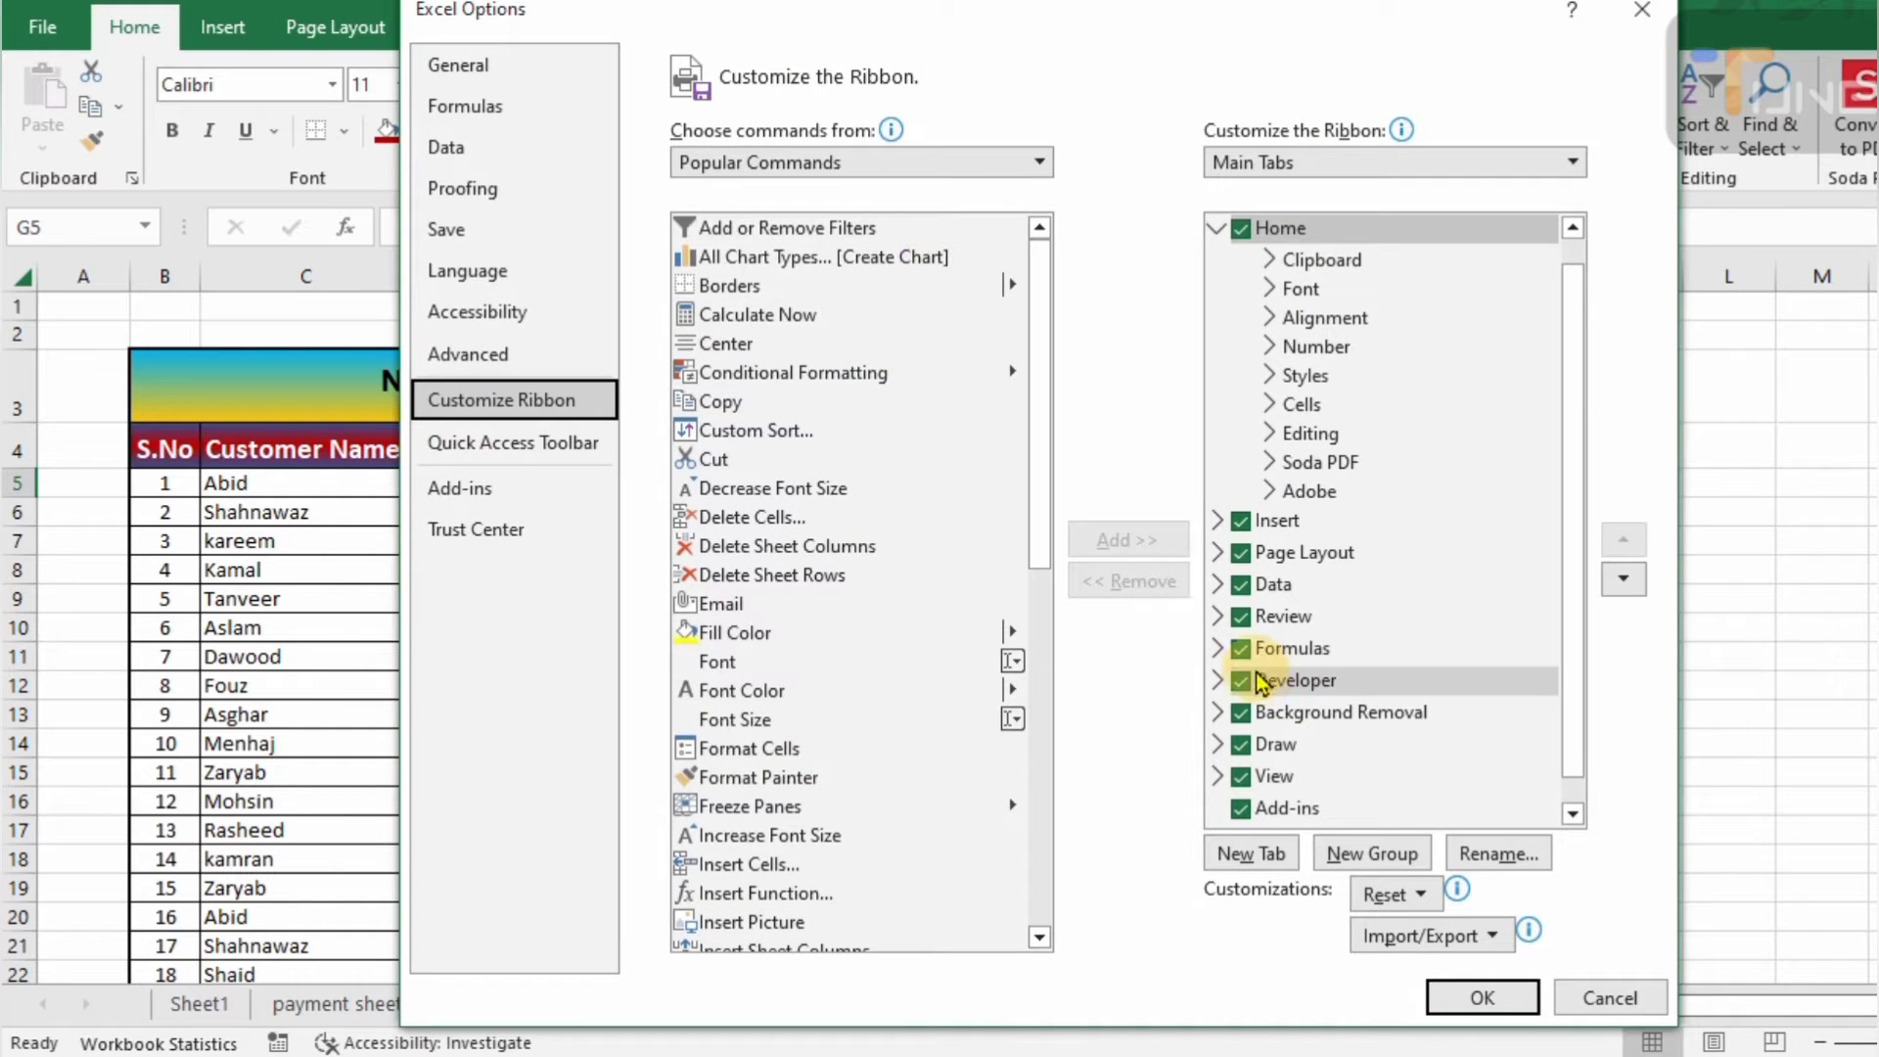
{"action": "left_click", "coordinate": [1262, 682]}
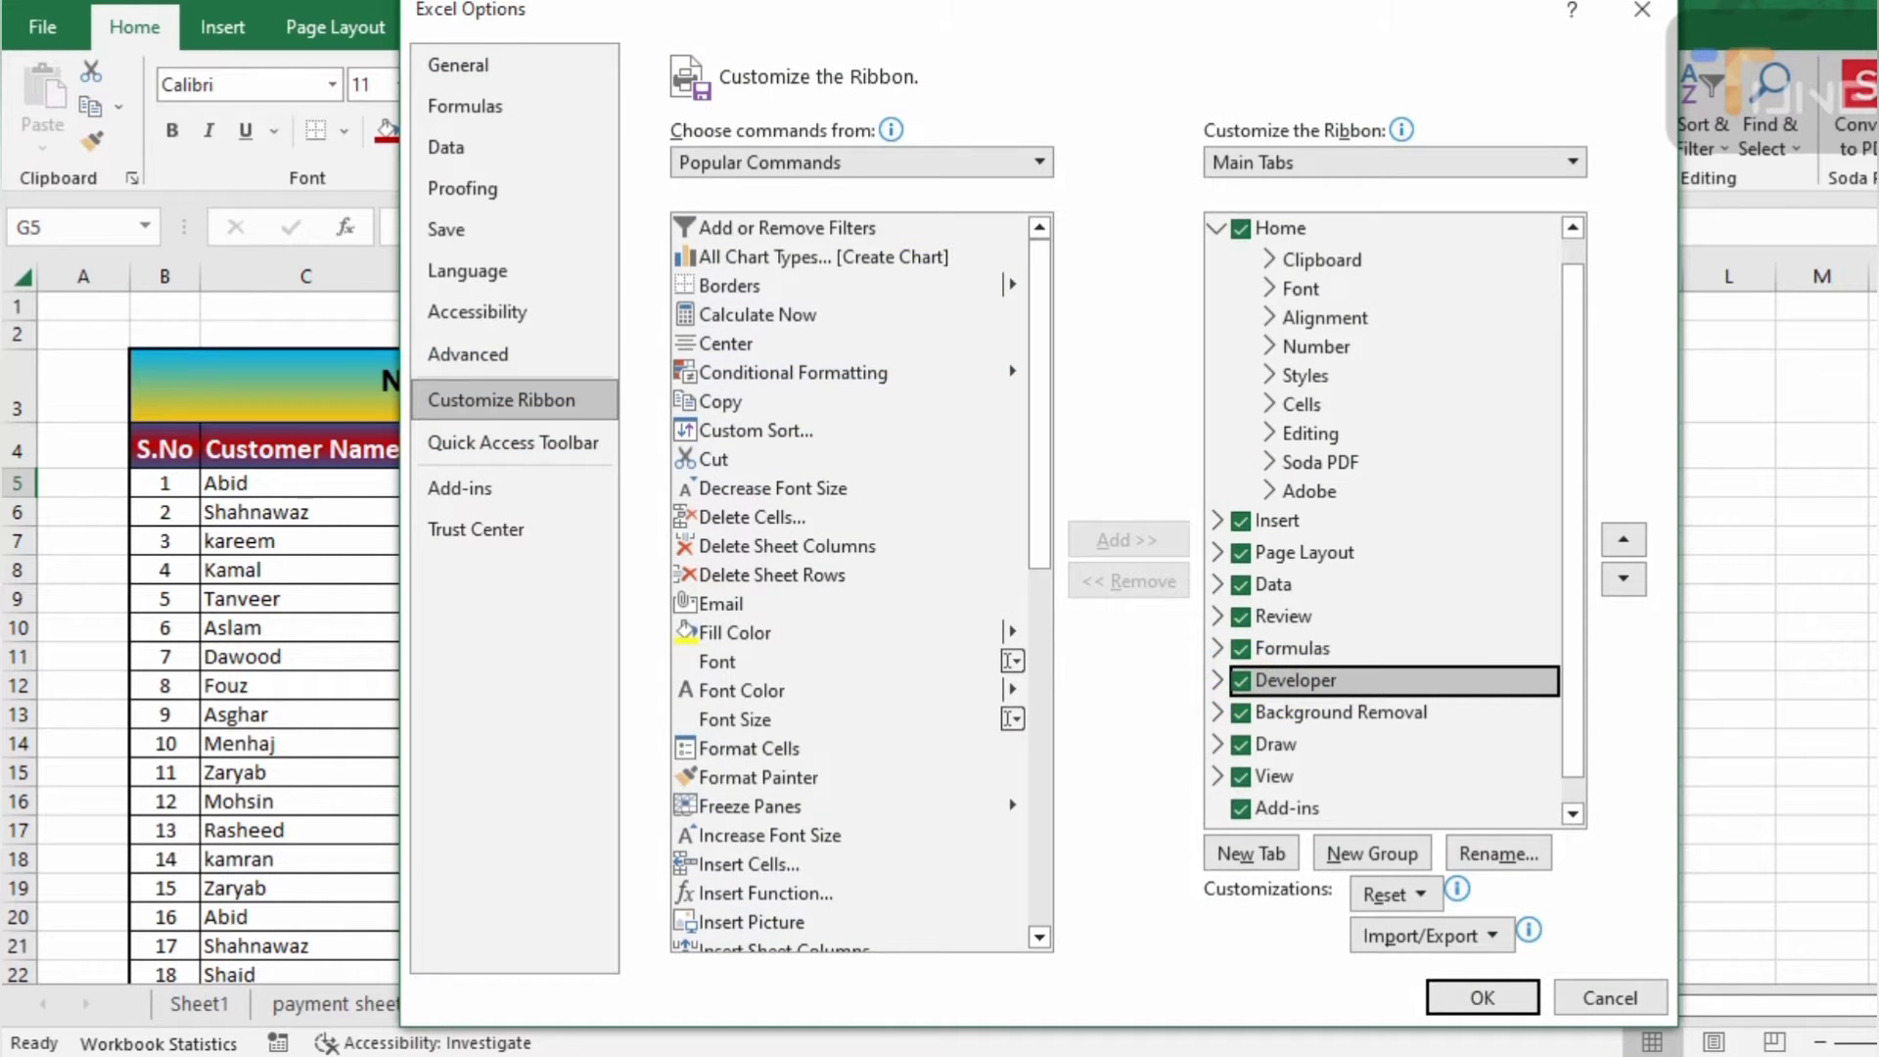
{"action": "left_click", "coordinate": [1481, 997]}
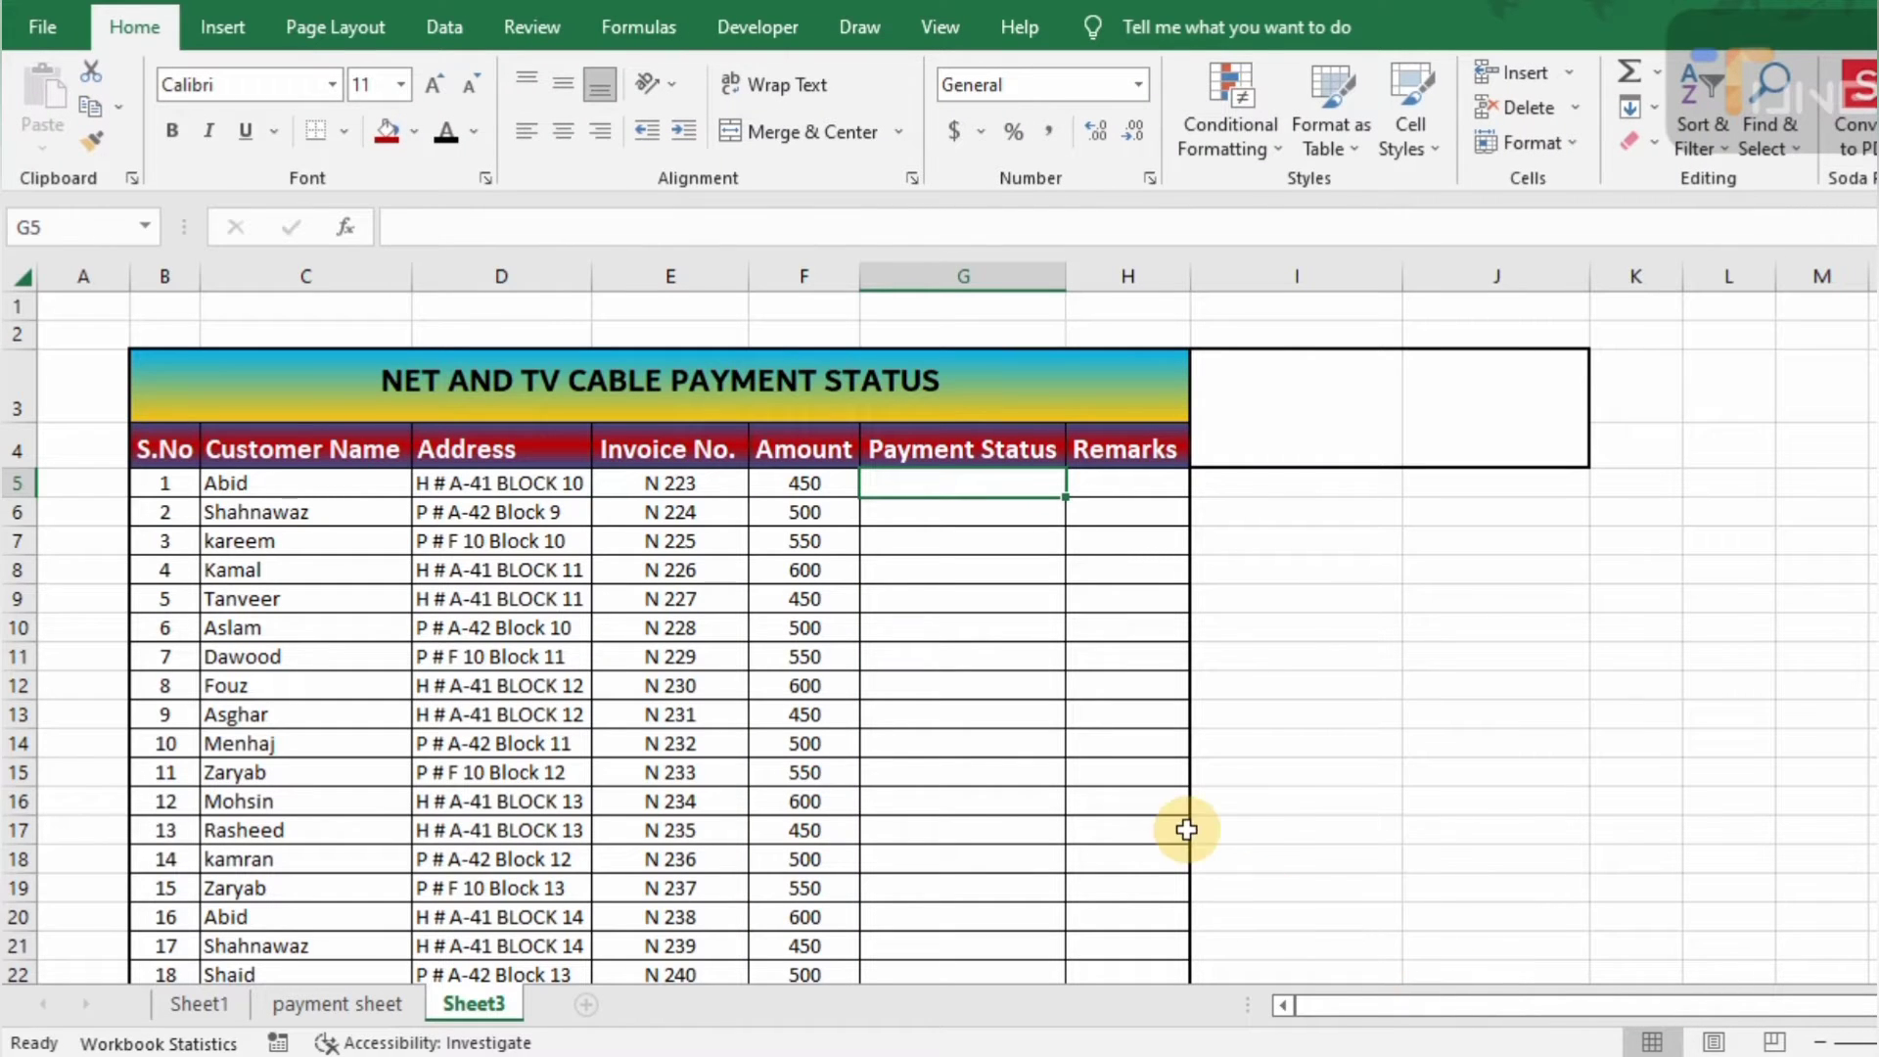
Insert a form-control check box and position it inside Payment Status cell G5
{"action": "left_click", "coordinate": [761, 30]}
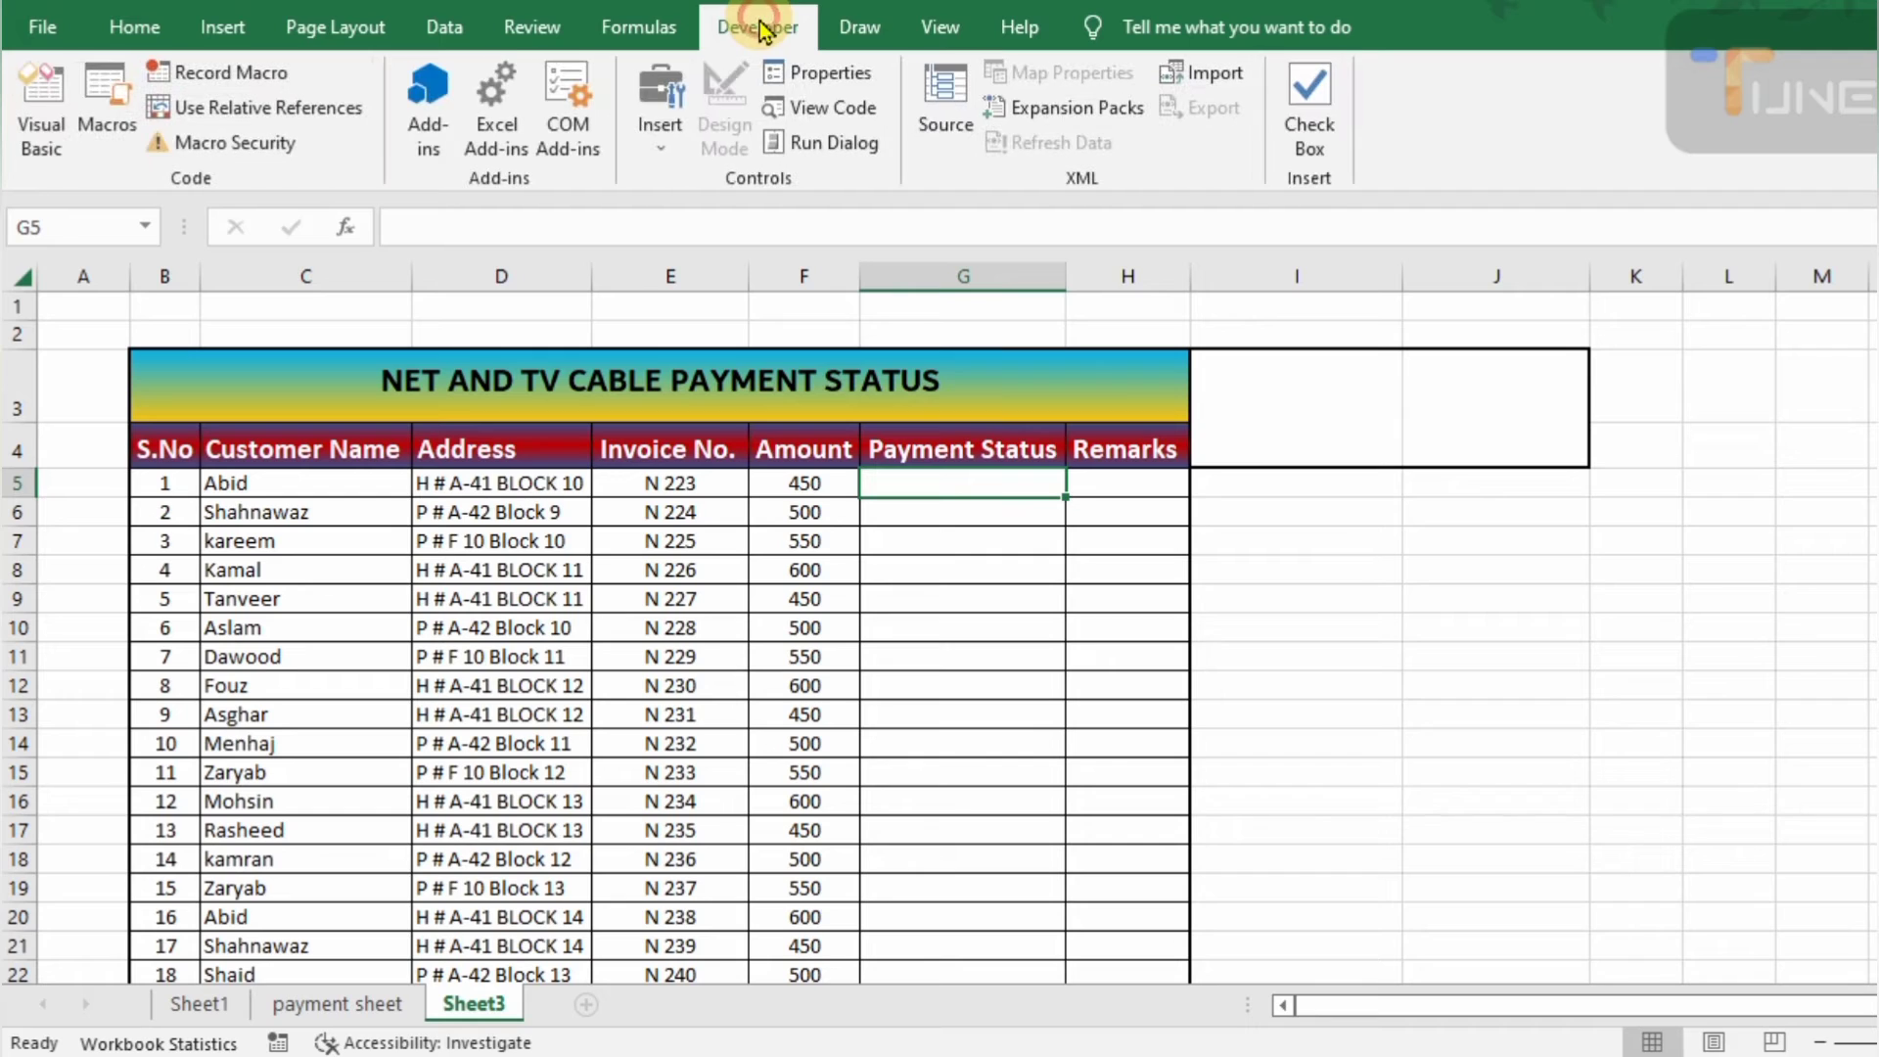
{"action": "left_click", "coordinate": [661, 136]}
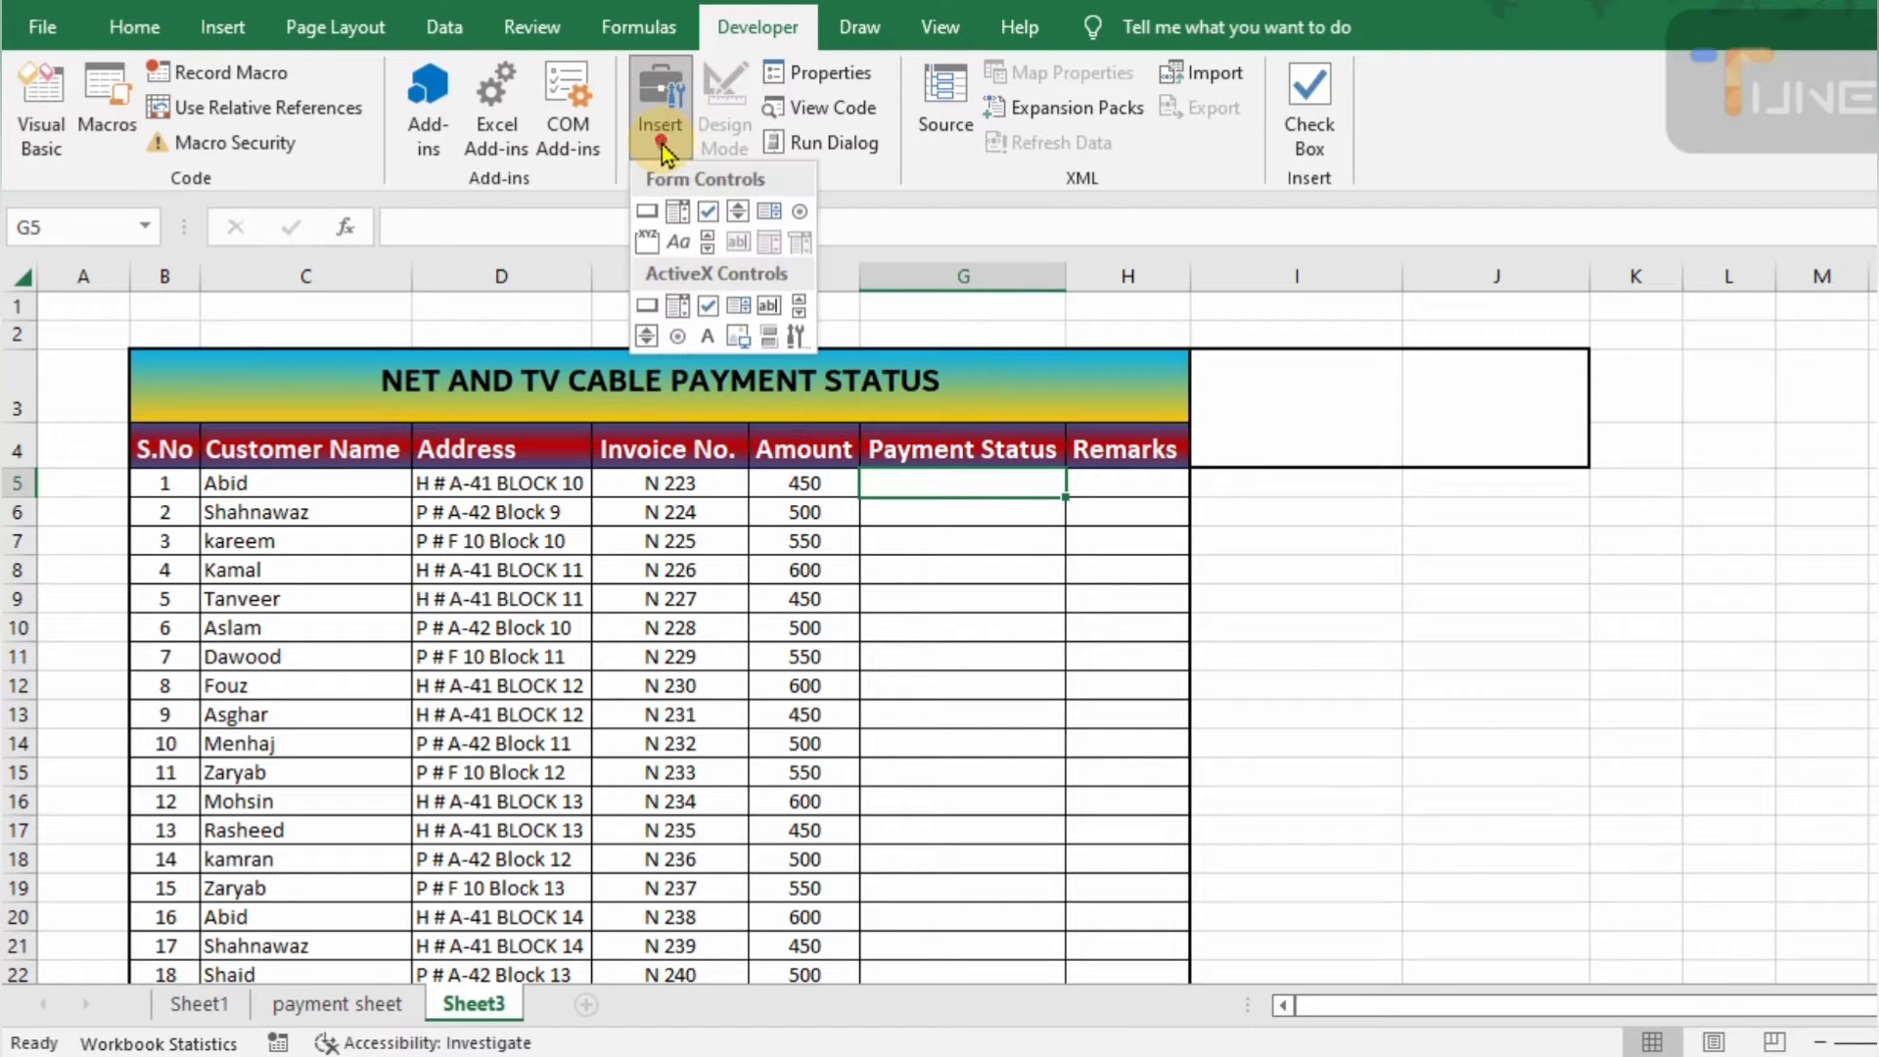
{"action": "left_click", "coordinate": [708, 217]}
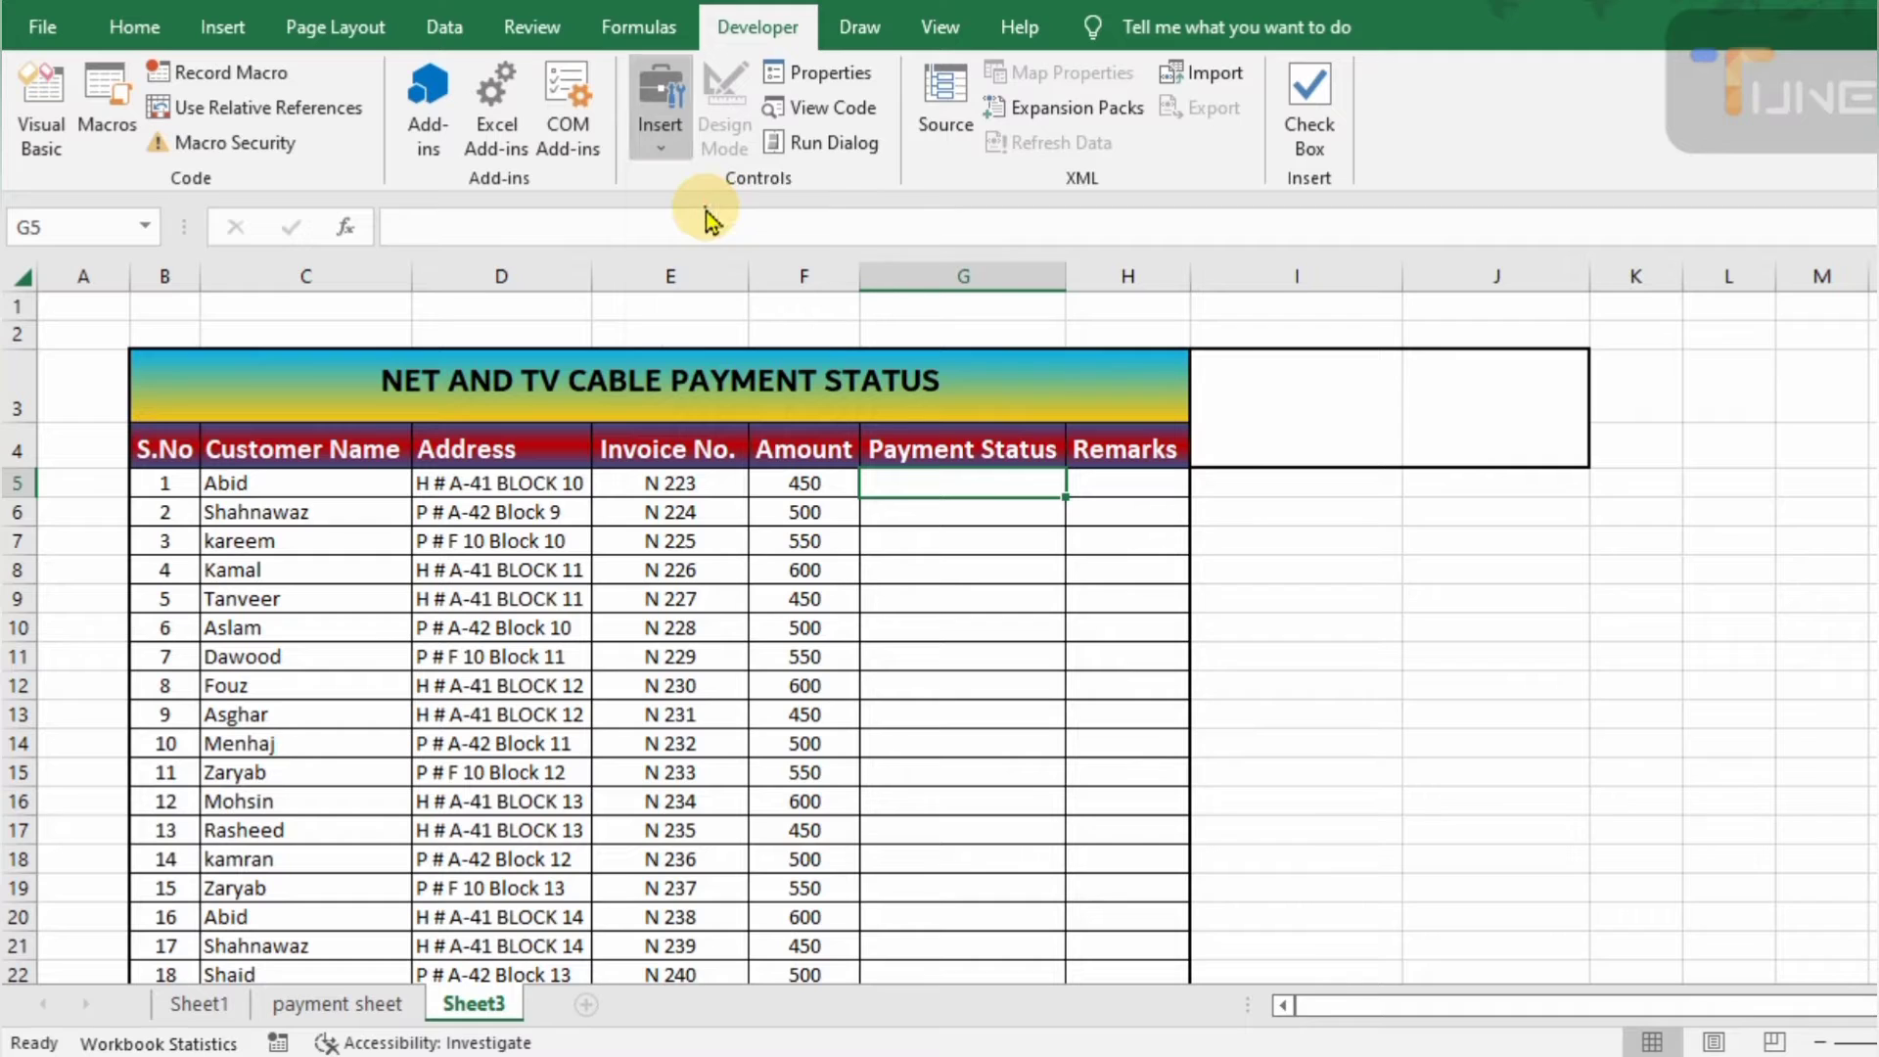
{"action": "left_click", "coordinate": [948, 485]}
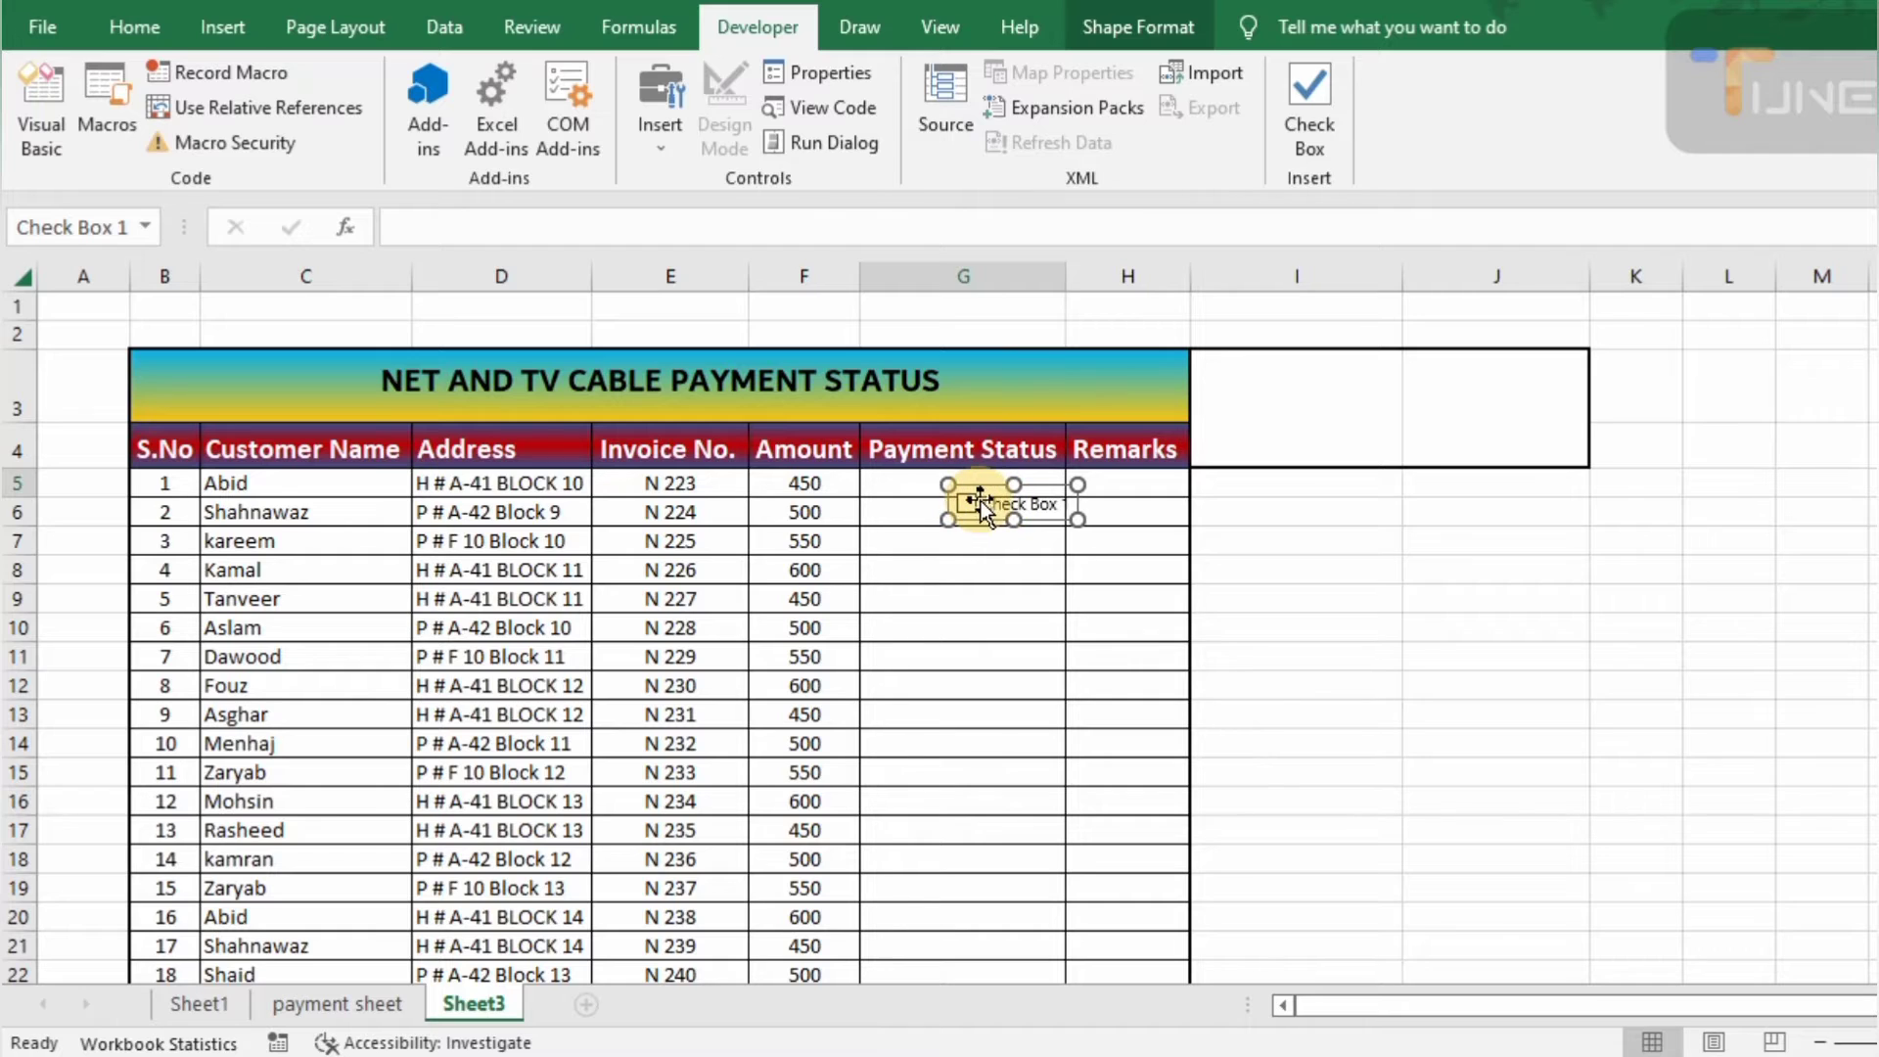
{"action": "left_click_drag", "start_coordinate": [971, 504], "coordinate": [898, 484]}
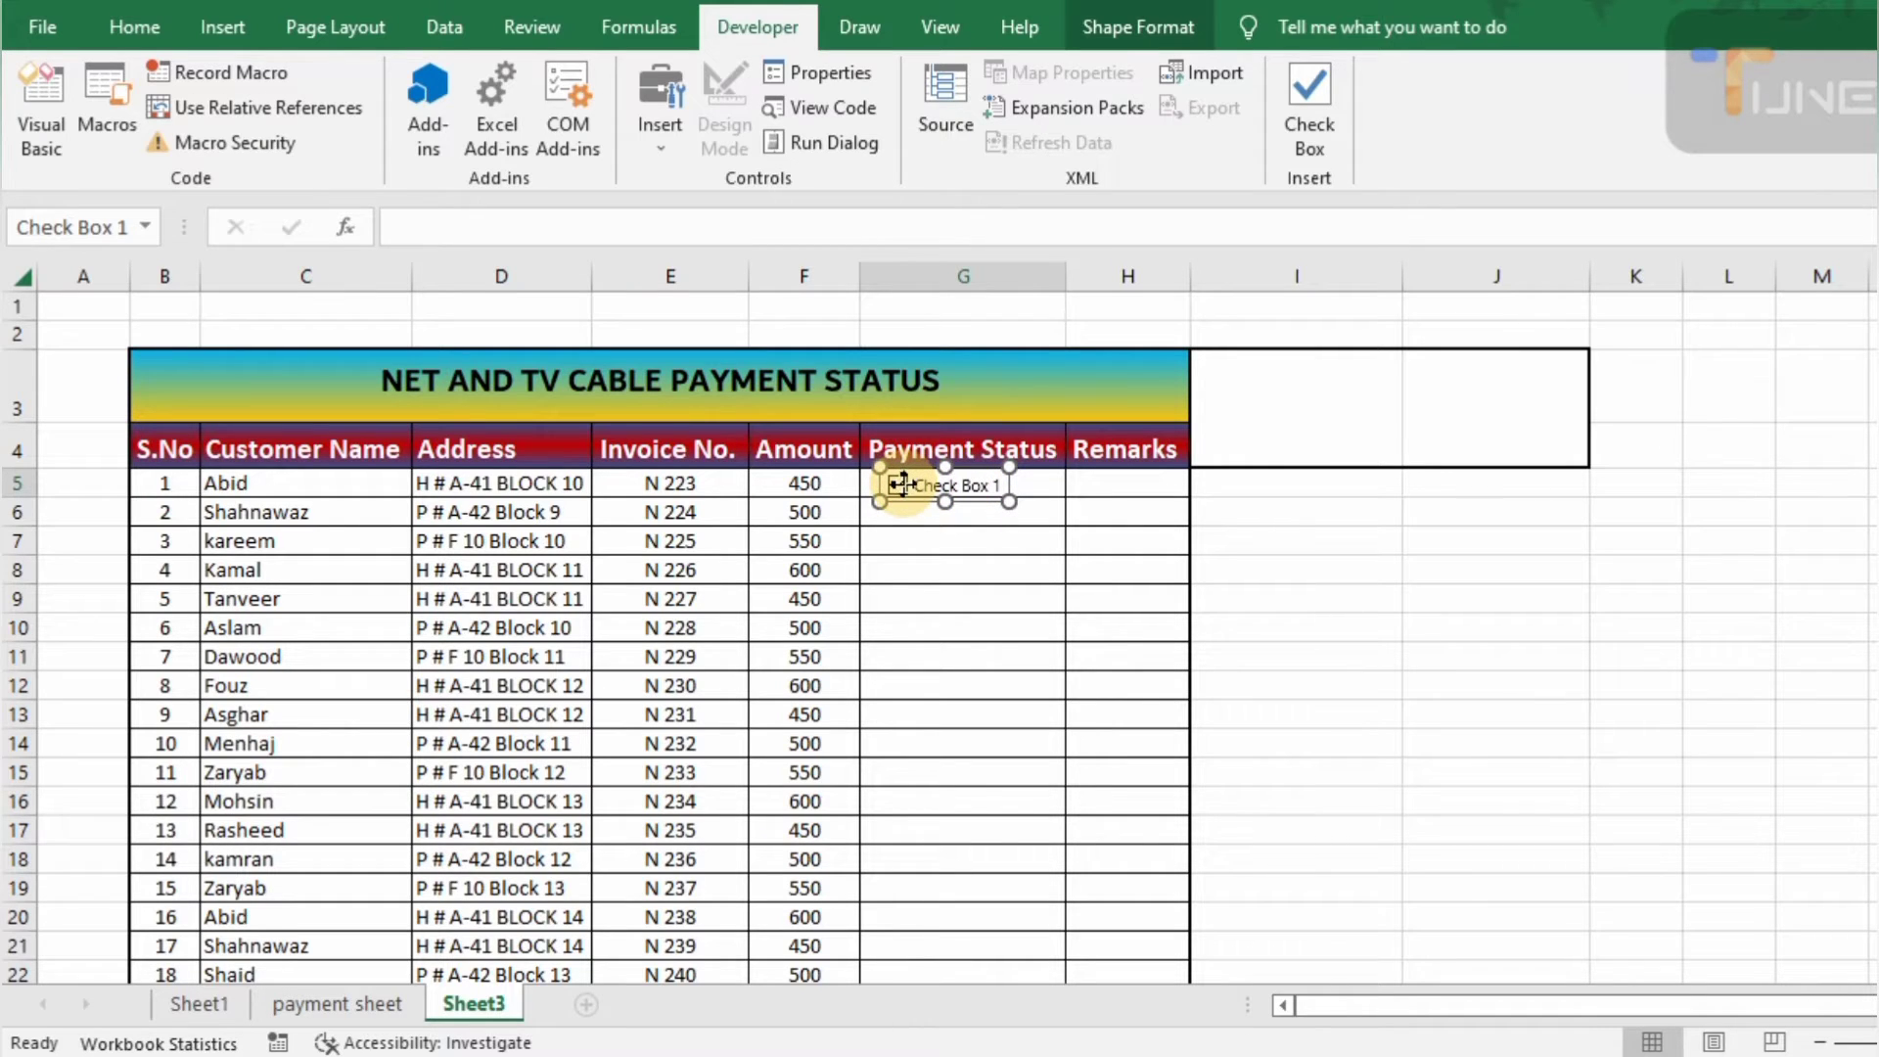
{"action": "left_click_drag", "start_coordinate": [901, 483], "coordinate": [900, 482]}
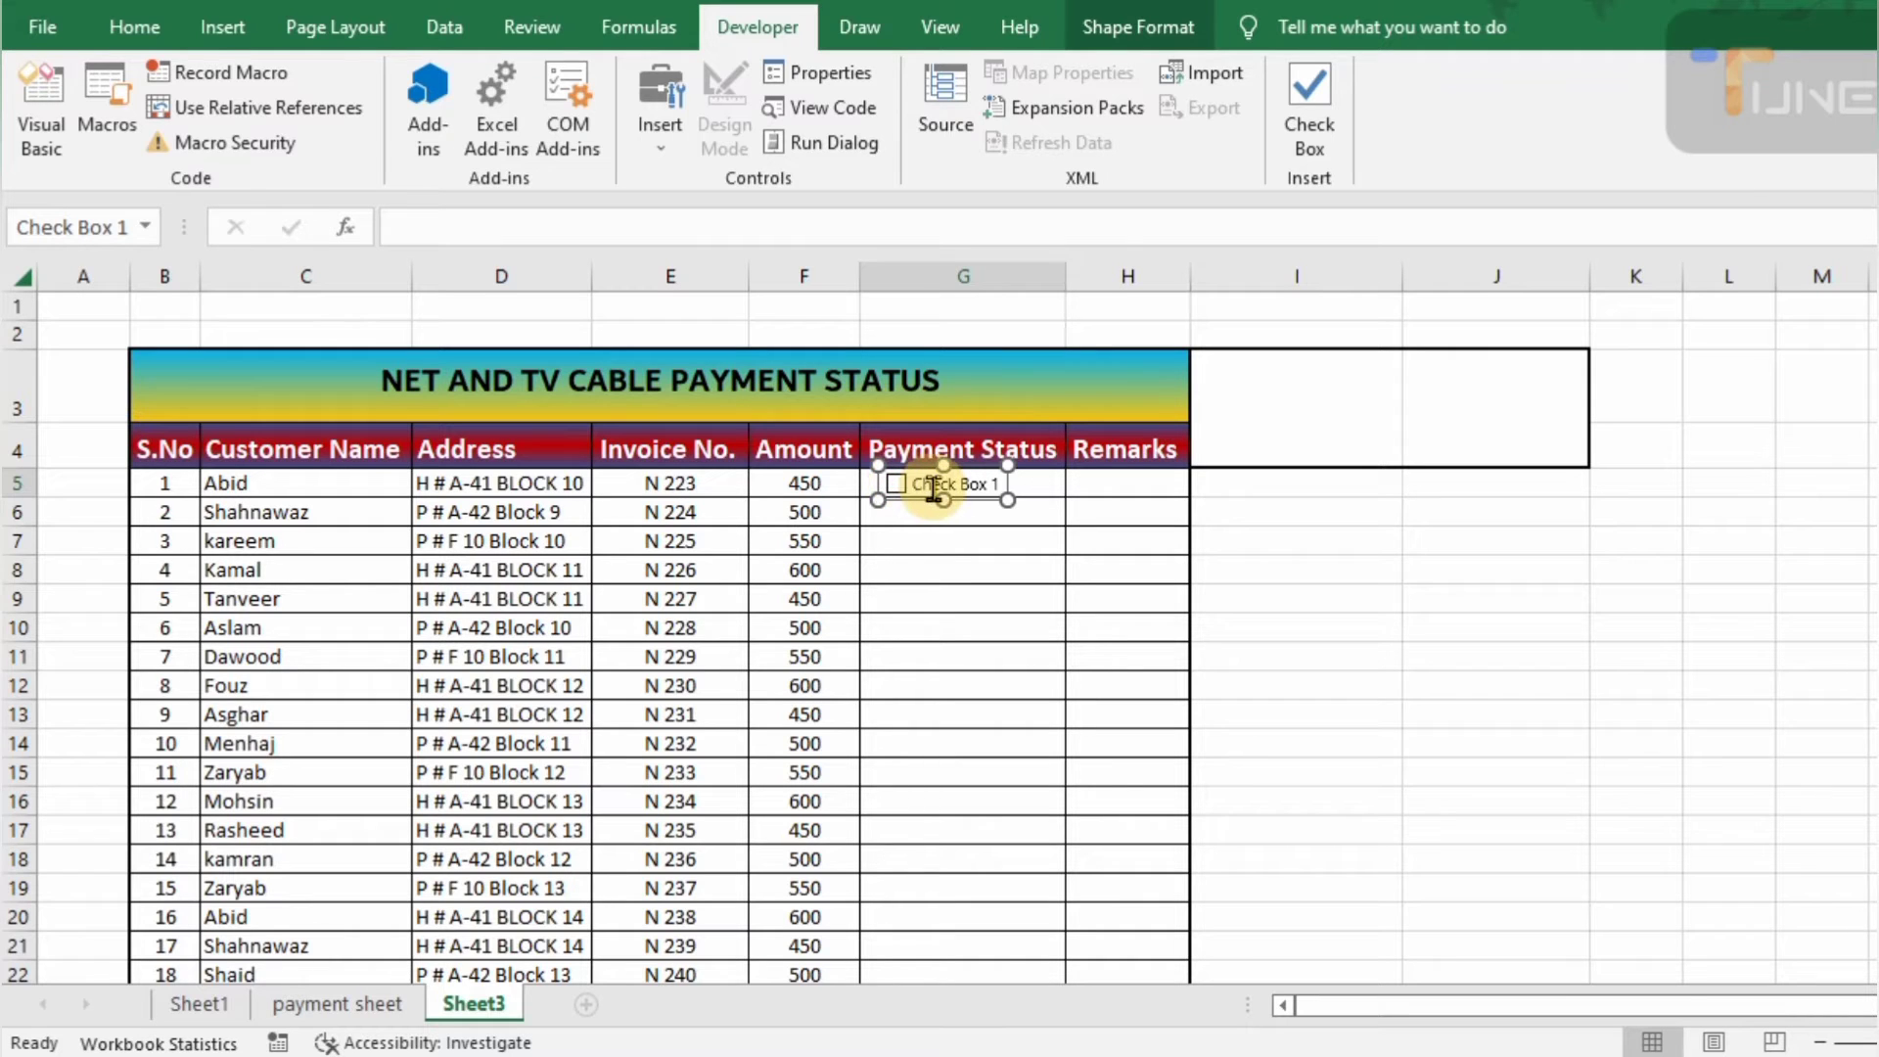
Delete the caption text of the check box in G5 so only the box remains
{"action": "left_click", "coordinate": [915, 485]}
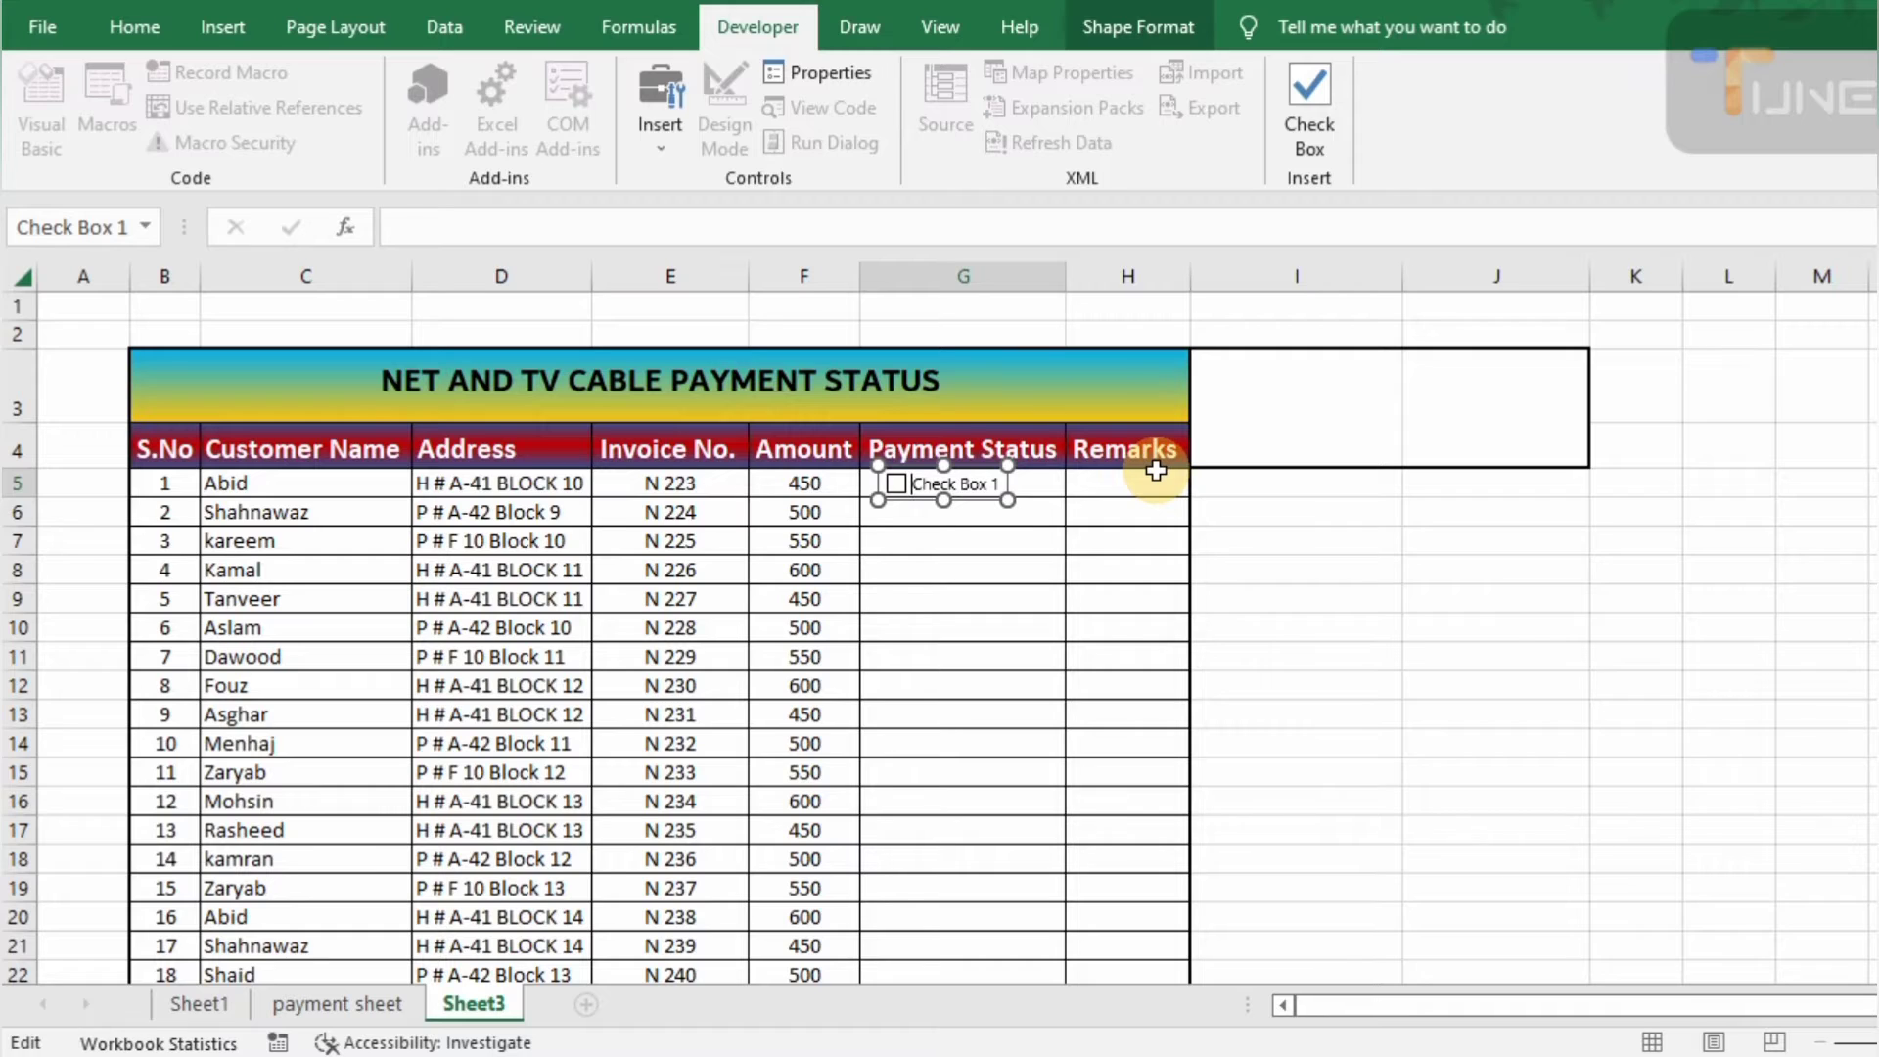
{"action": "key", "text": "Delete"}
{"action": "left_click", "coordinate": [1059, 481]}
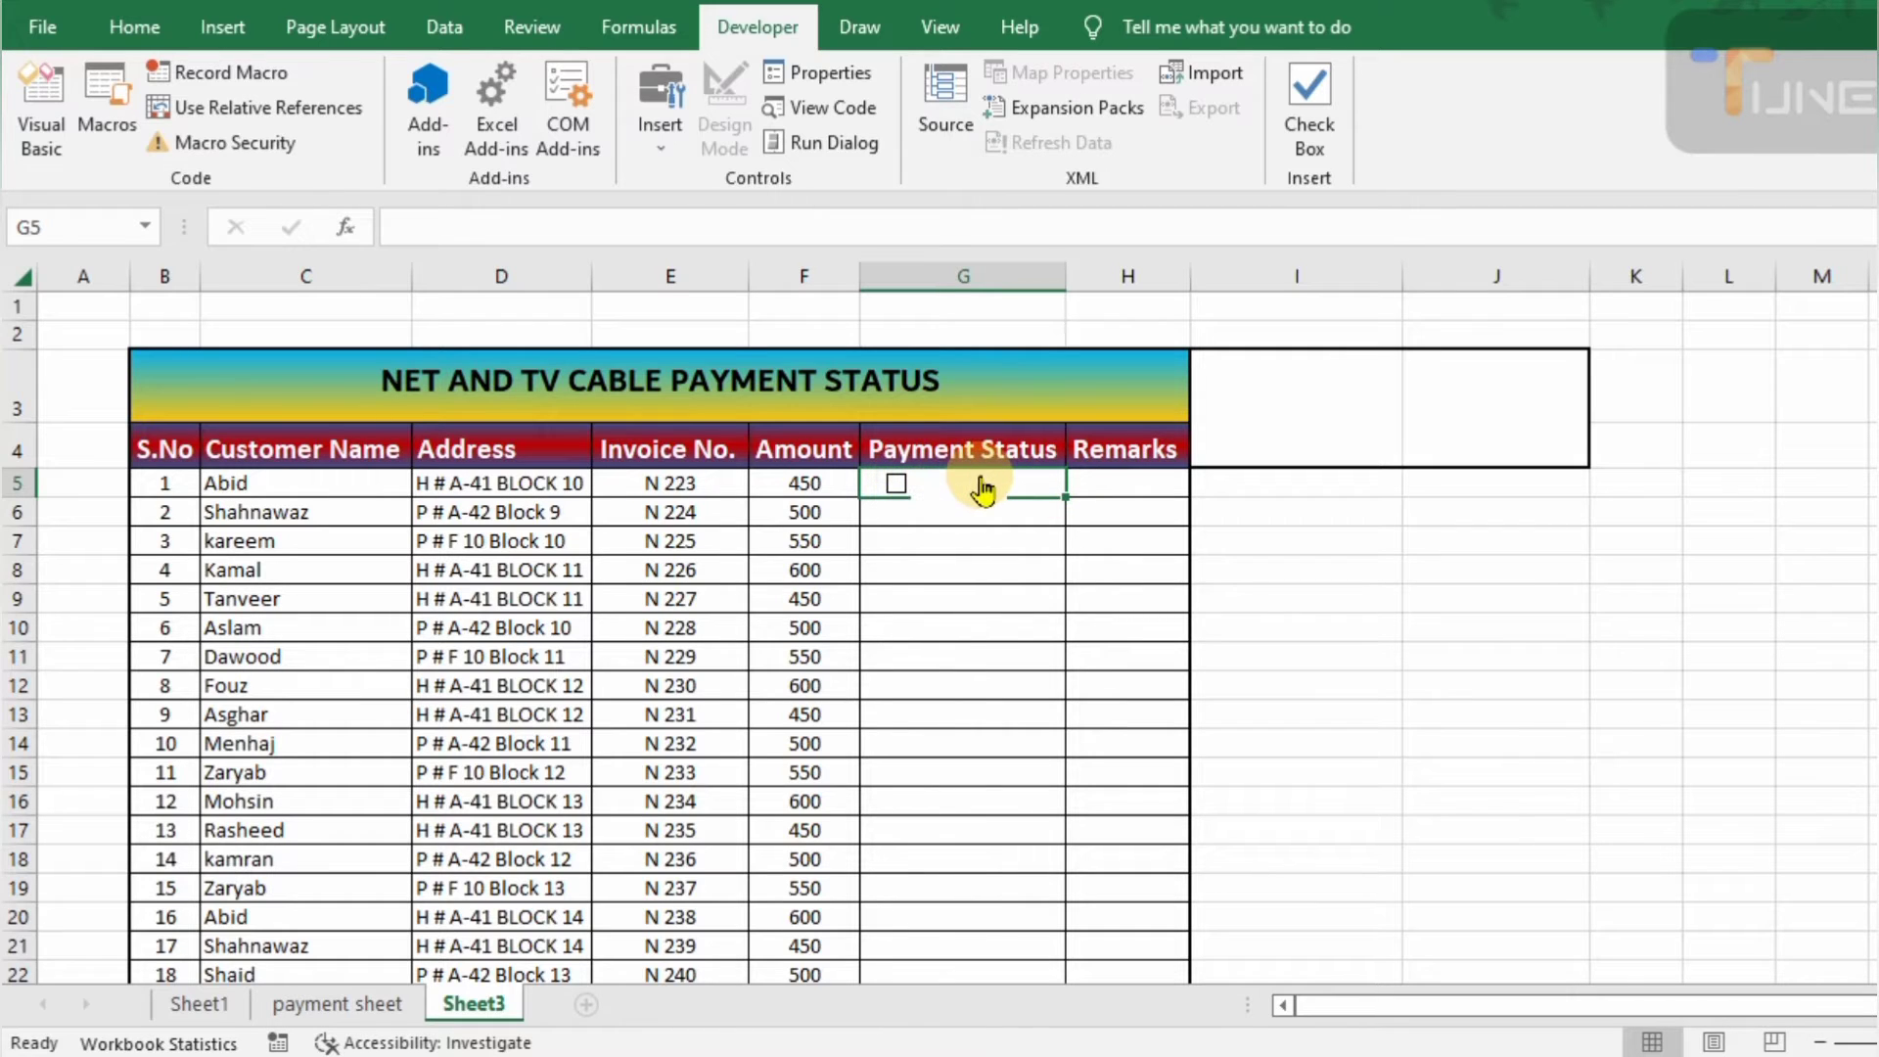
Test the G5 check box by ticking and clearing it, and fill the cell down through G26
{"action": "left_click", "coordinate": [930, 489]}
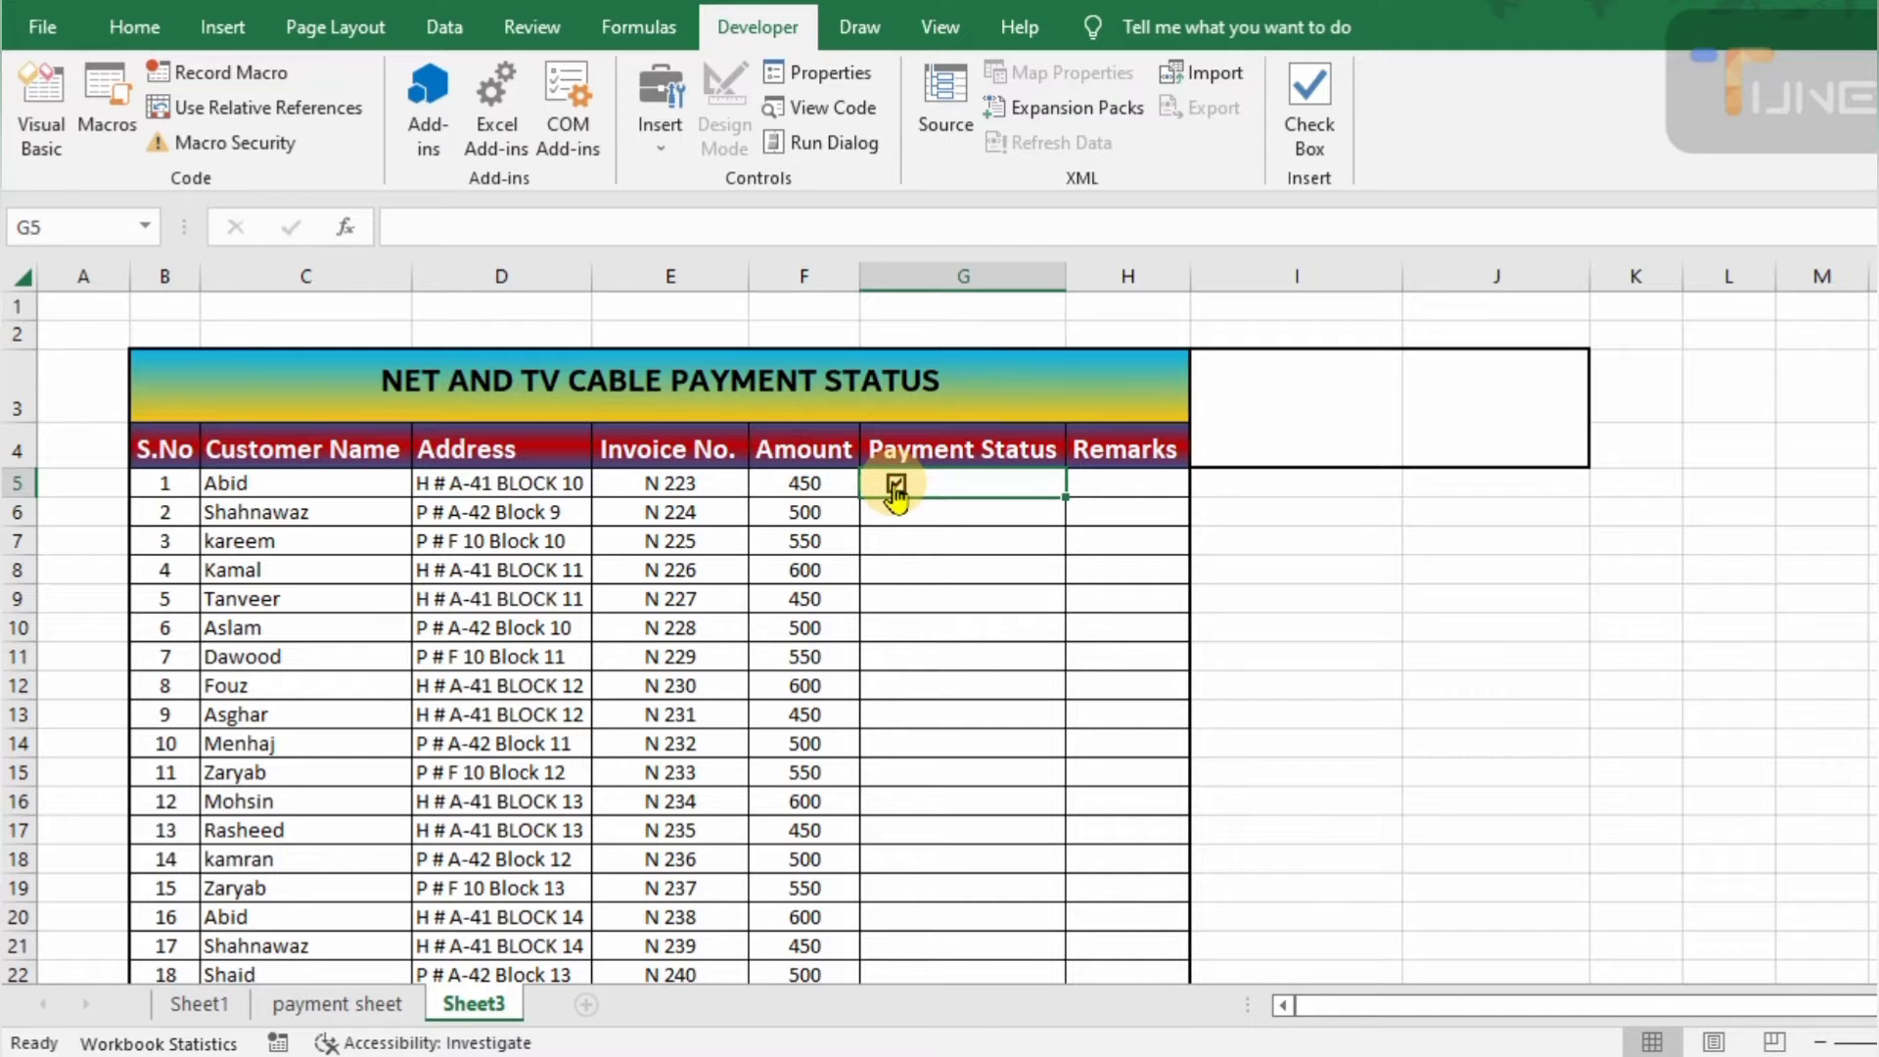
{"action": "left_click", "coordinate": [894, 486]}
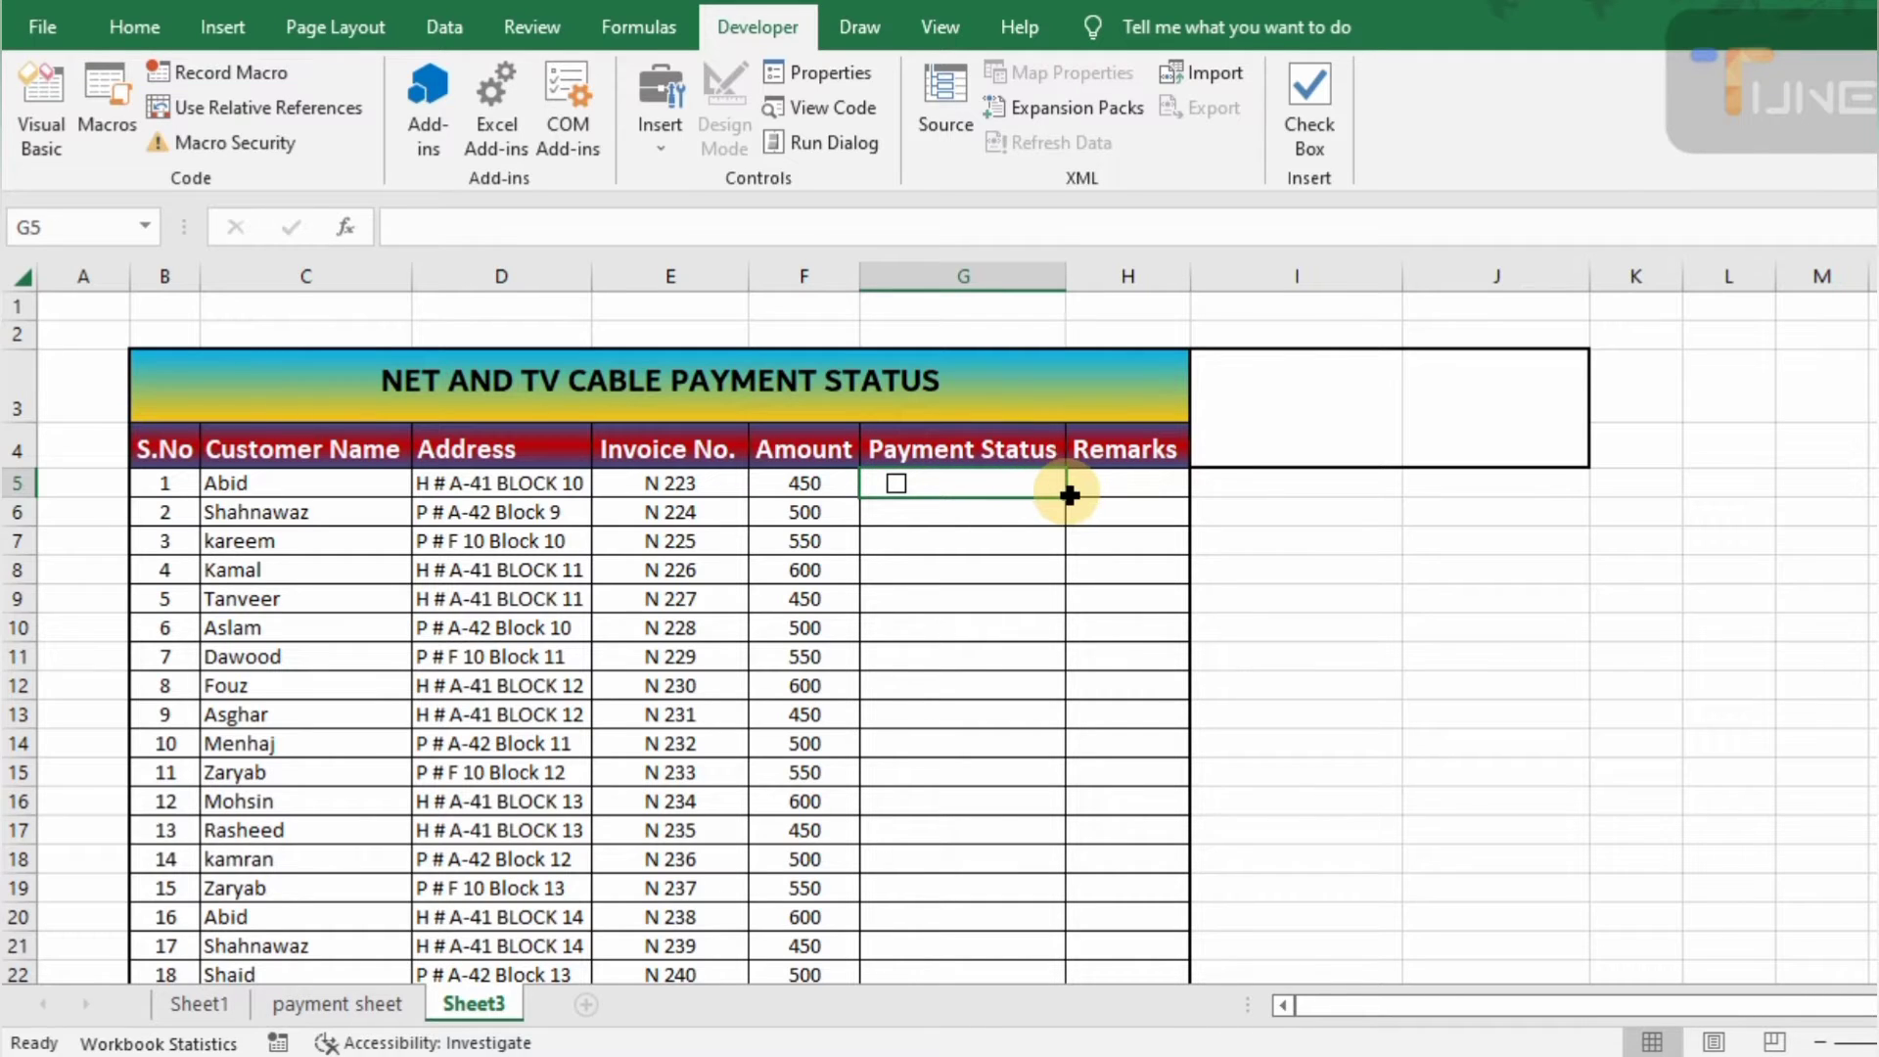
{"action": "left_click_drag", "start_coordinate": [1068, 495], "coordinate": [1068, 923]}
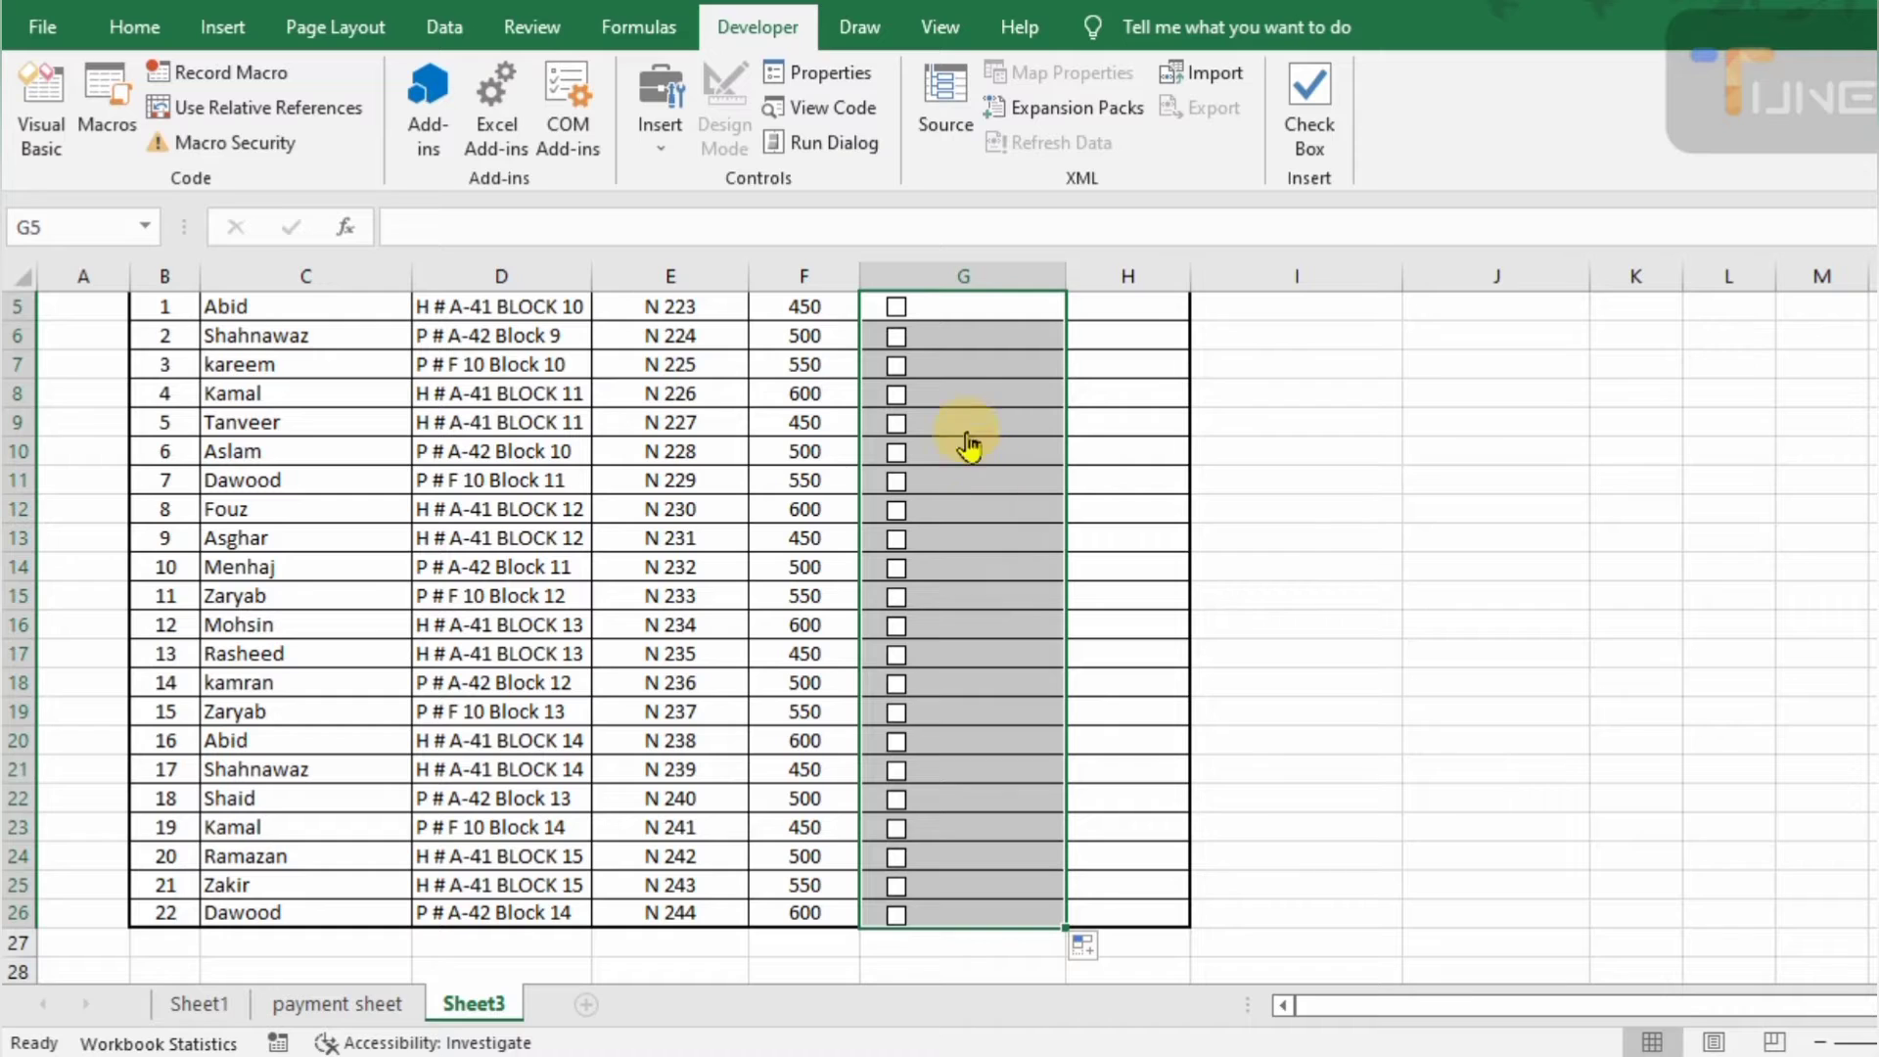
Link serial number 1's check box to cell $G$5 through its control formatting and deselect it
{"action": "right_click", "coordinate": [957, 364]}
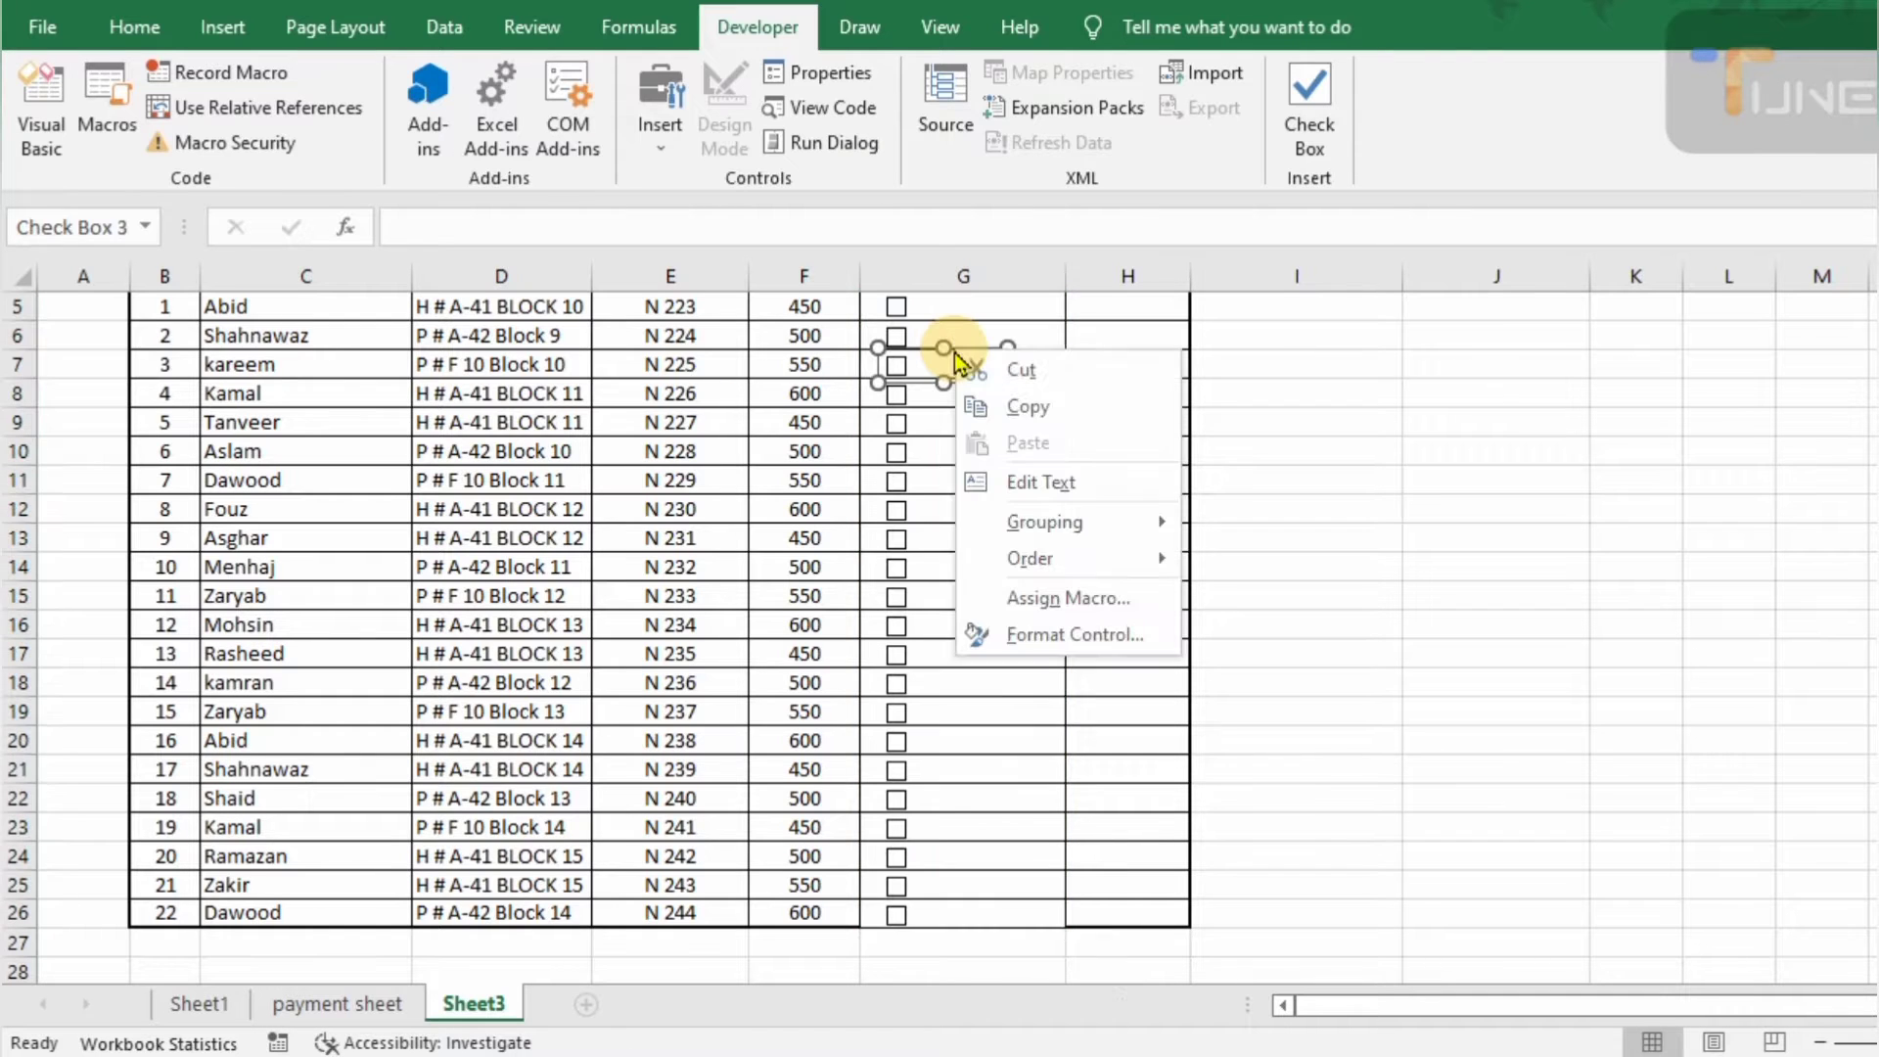
{"action": "scroll", "coordinate": [968, 357], "scroll_direction": "up", "scroll_amount": 1}
{"action": "right_click", "coordinate": [978, 354]}
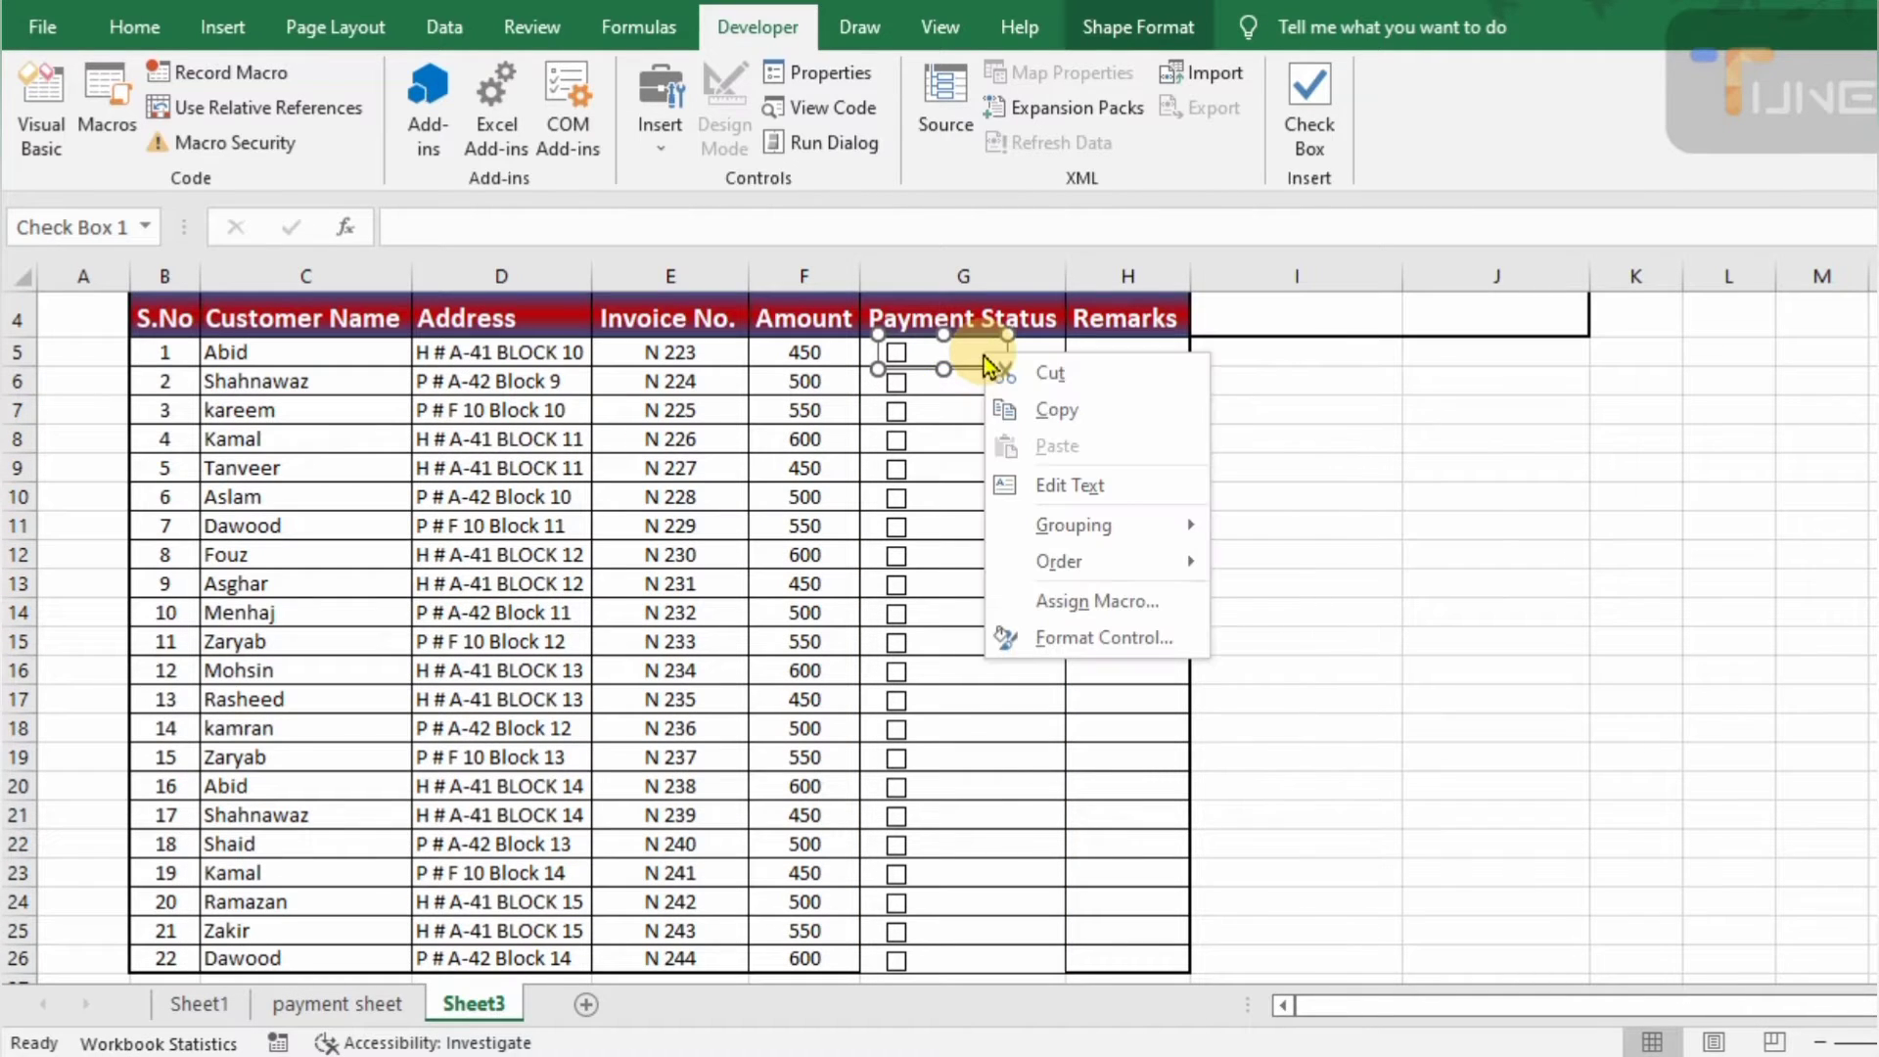
{"action": "left_click", "coordinate": [1118, 641]}
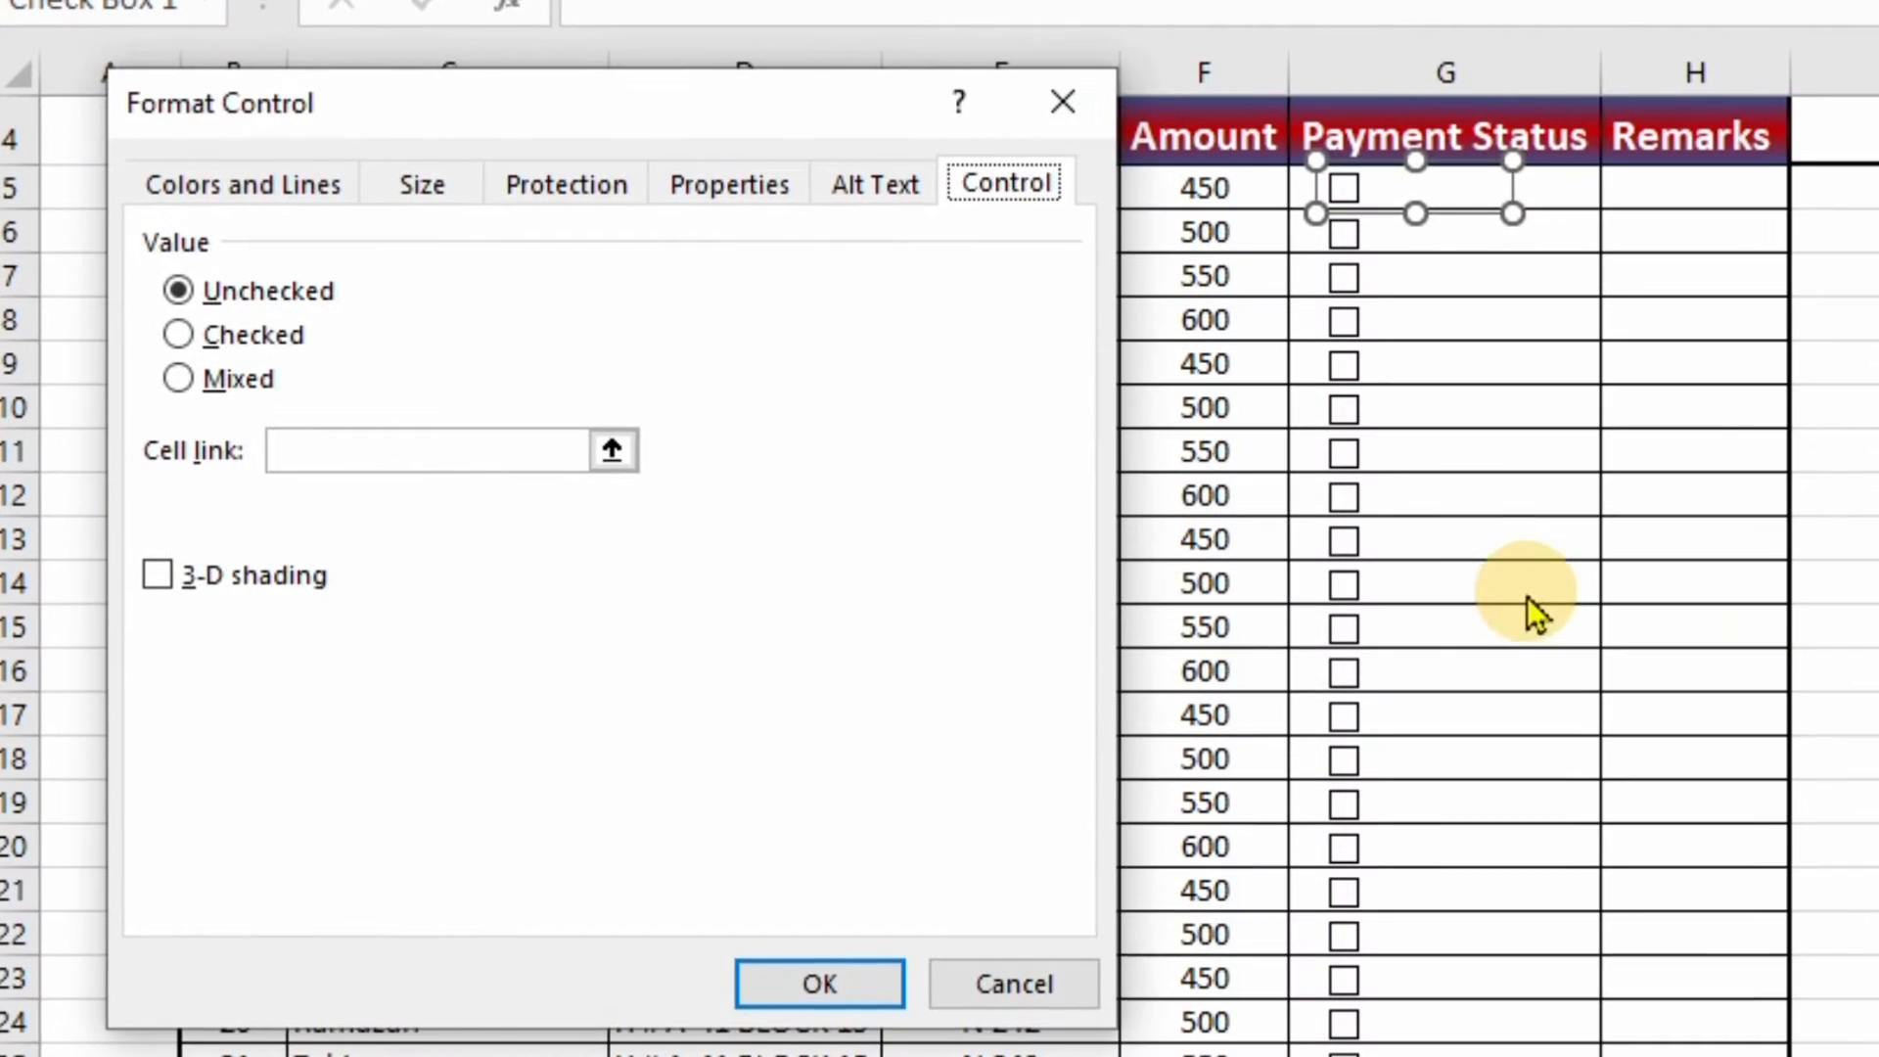
{"action": "left_click", "coordinate": [336, 448]}
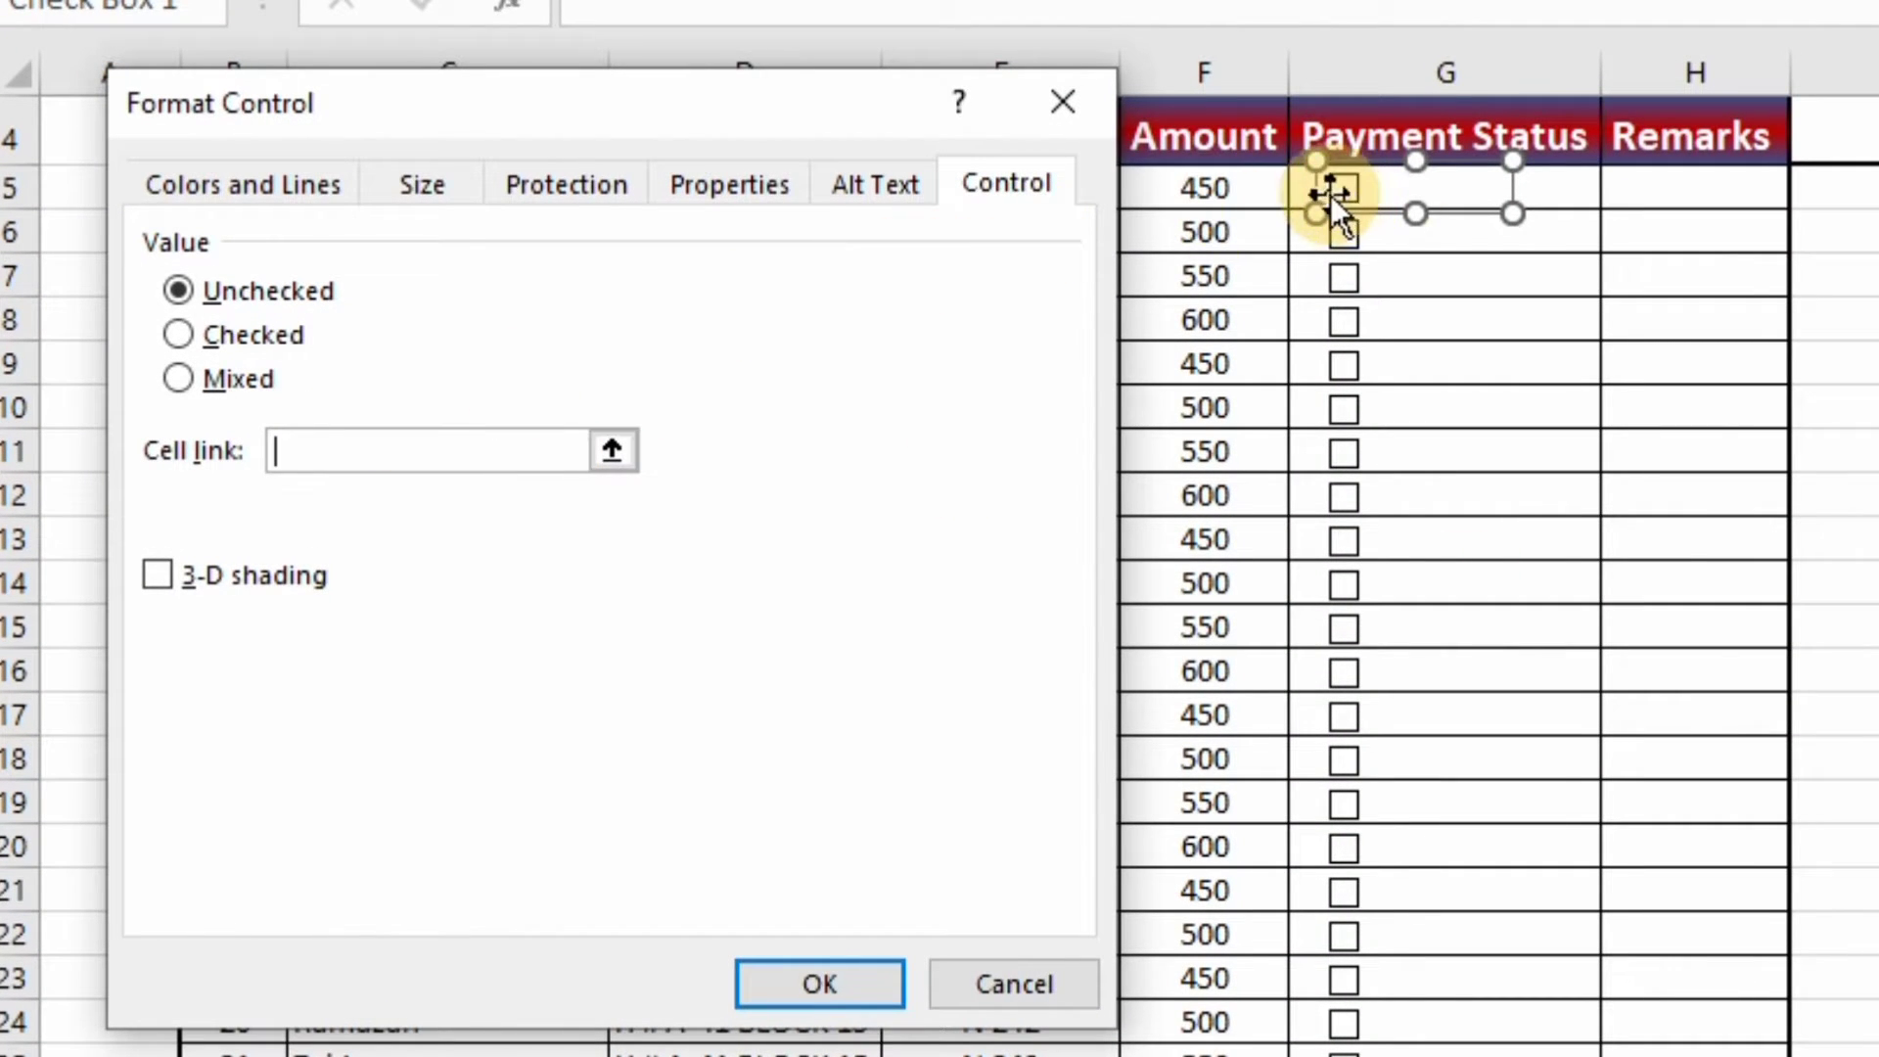
{"action": "left_click", "coordinate": [1552, 179]}
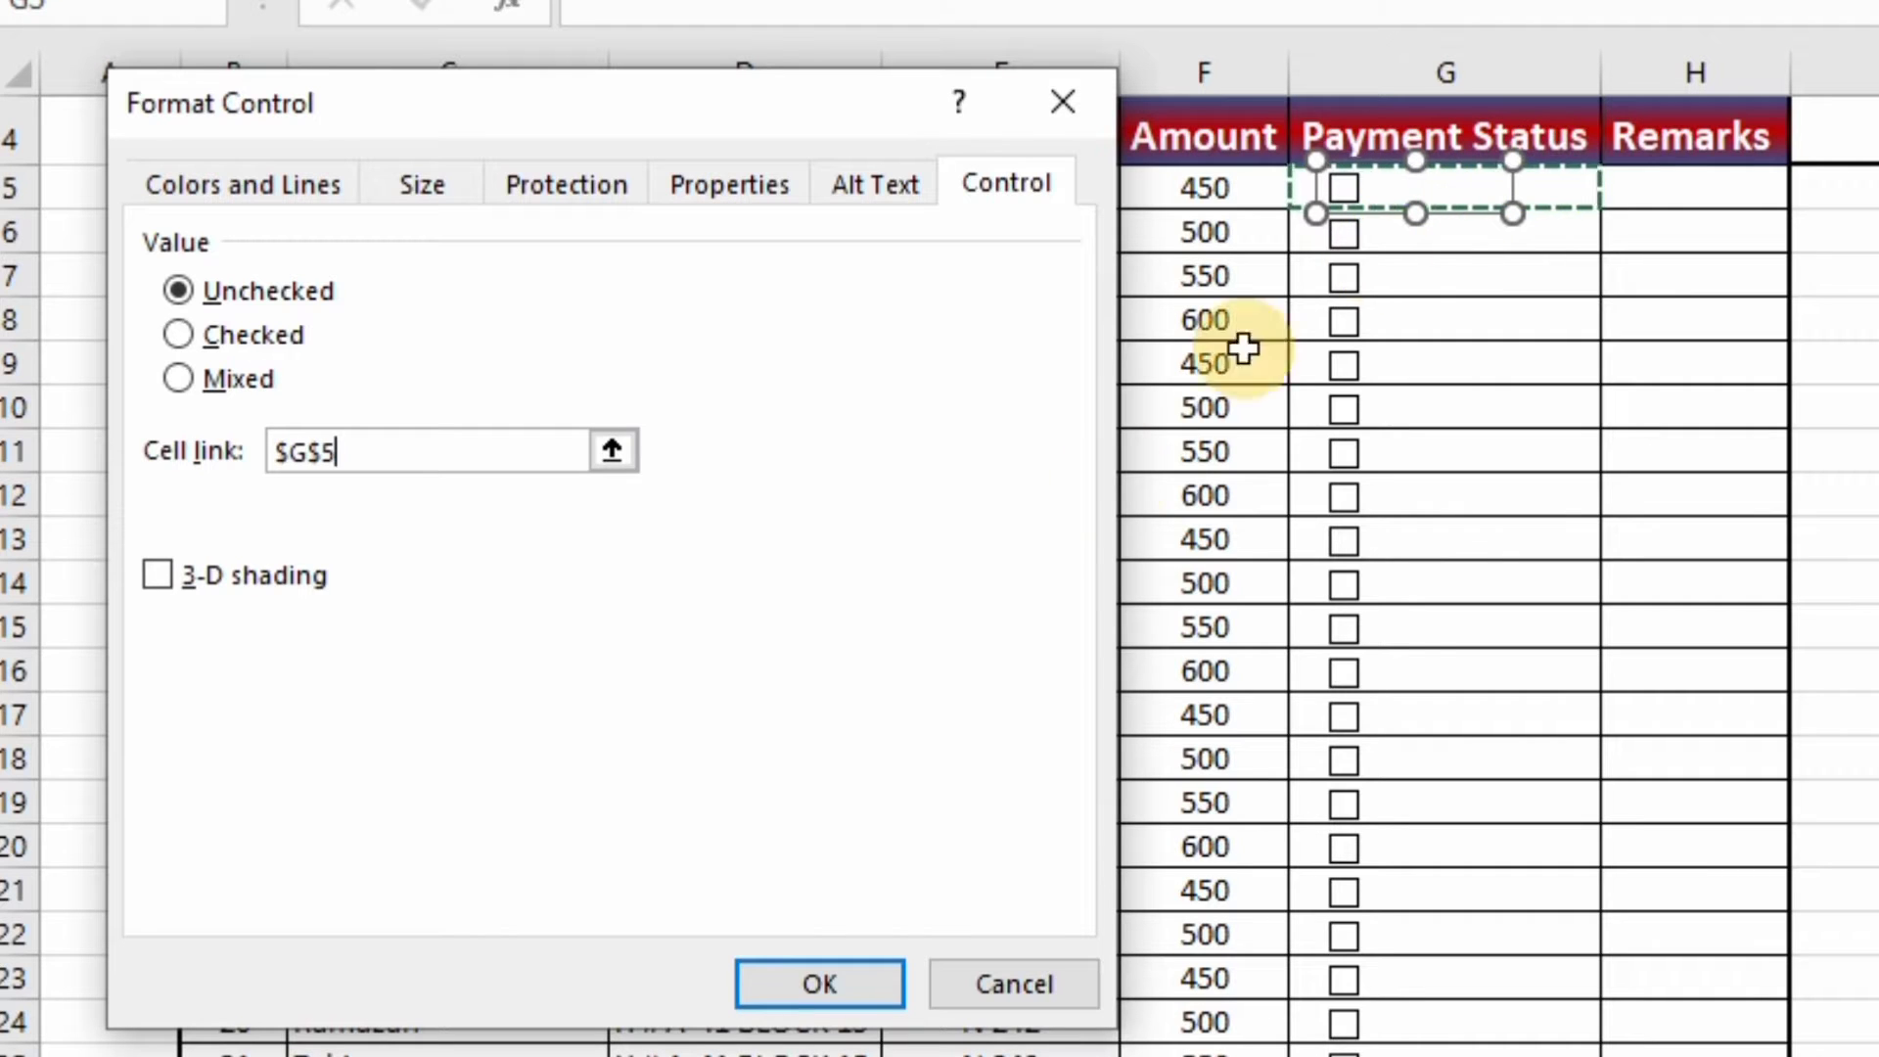
{"action": "left_click", "coordinate": [847, 986]}
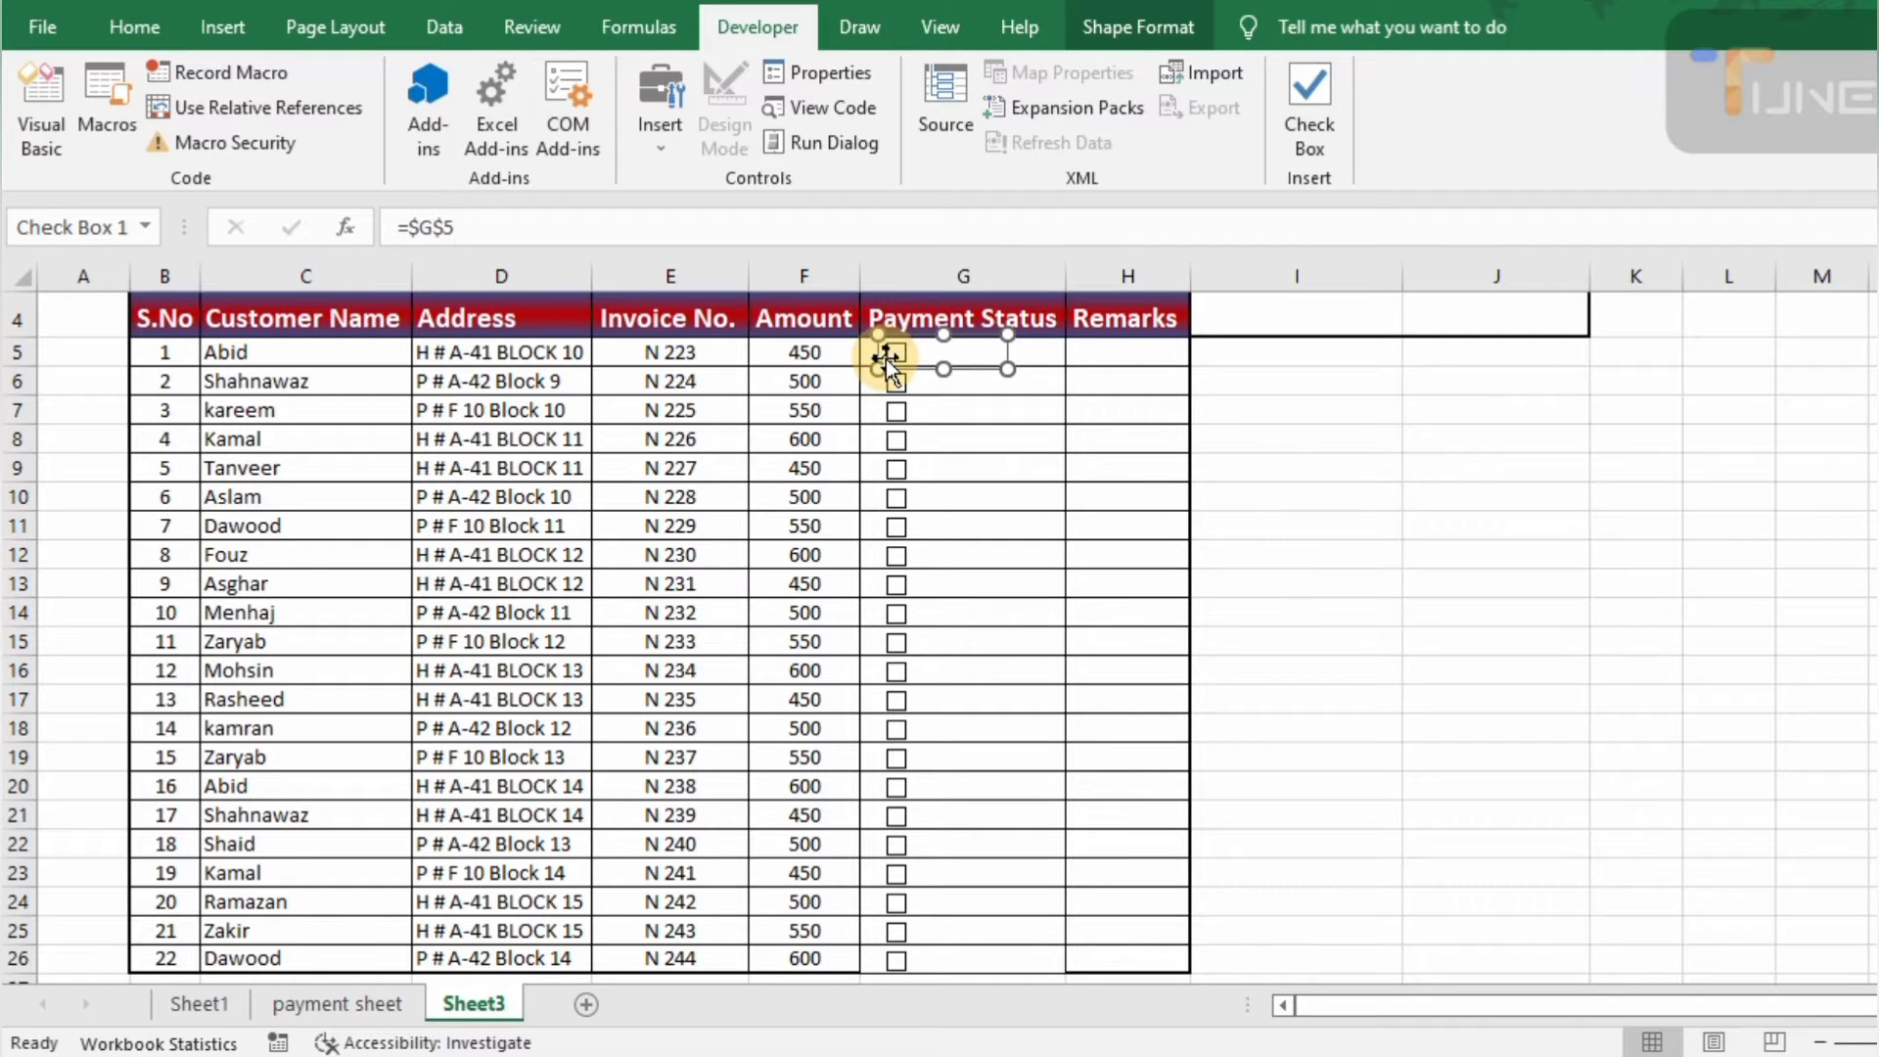
{"action": "key", "text": "Escape"}
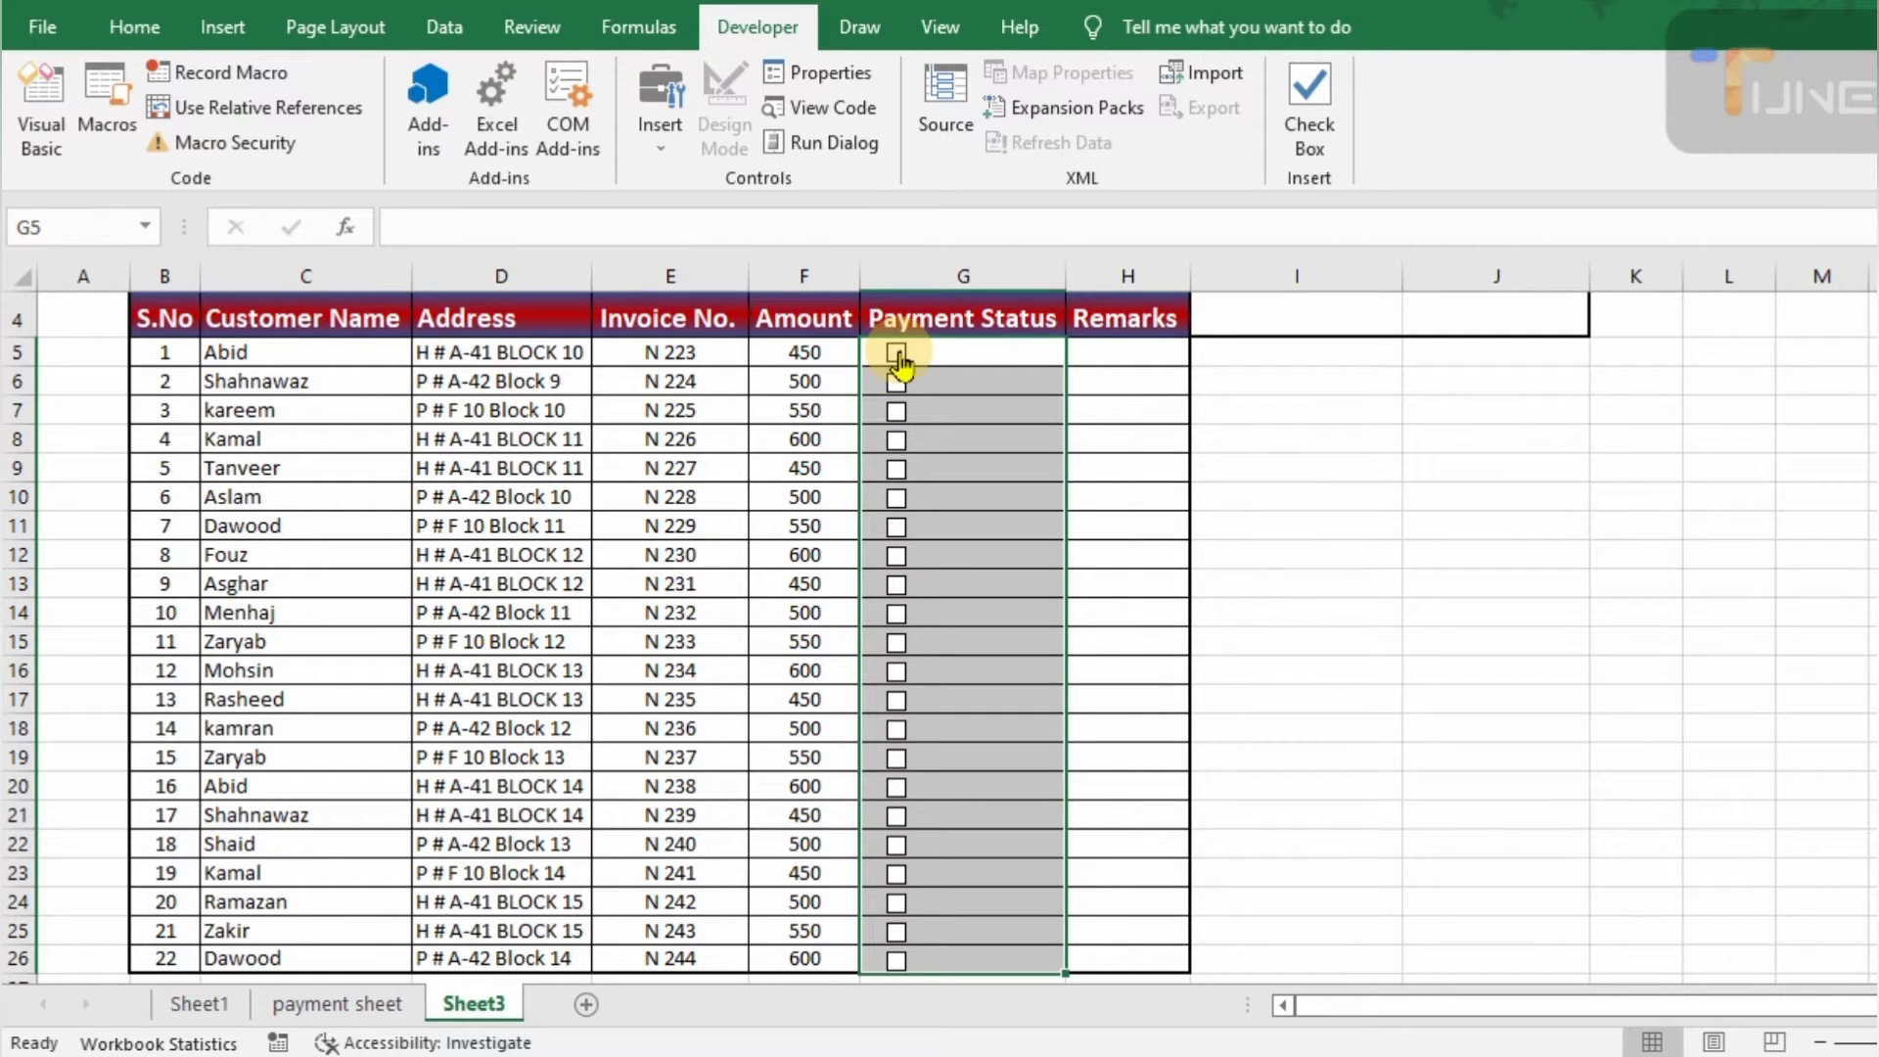
Tick and clear the linked check box for serial number 1 and select its cell G5
{"action": "left_click", "coordinate": [1094, 381]}
{"action": "left_click", "coordinate": [896, 355]}
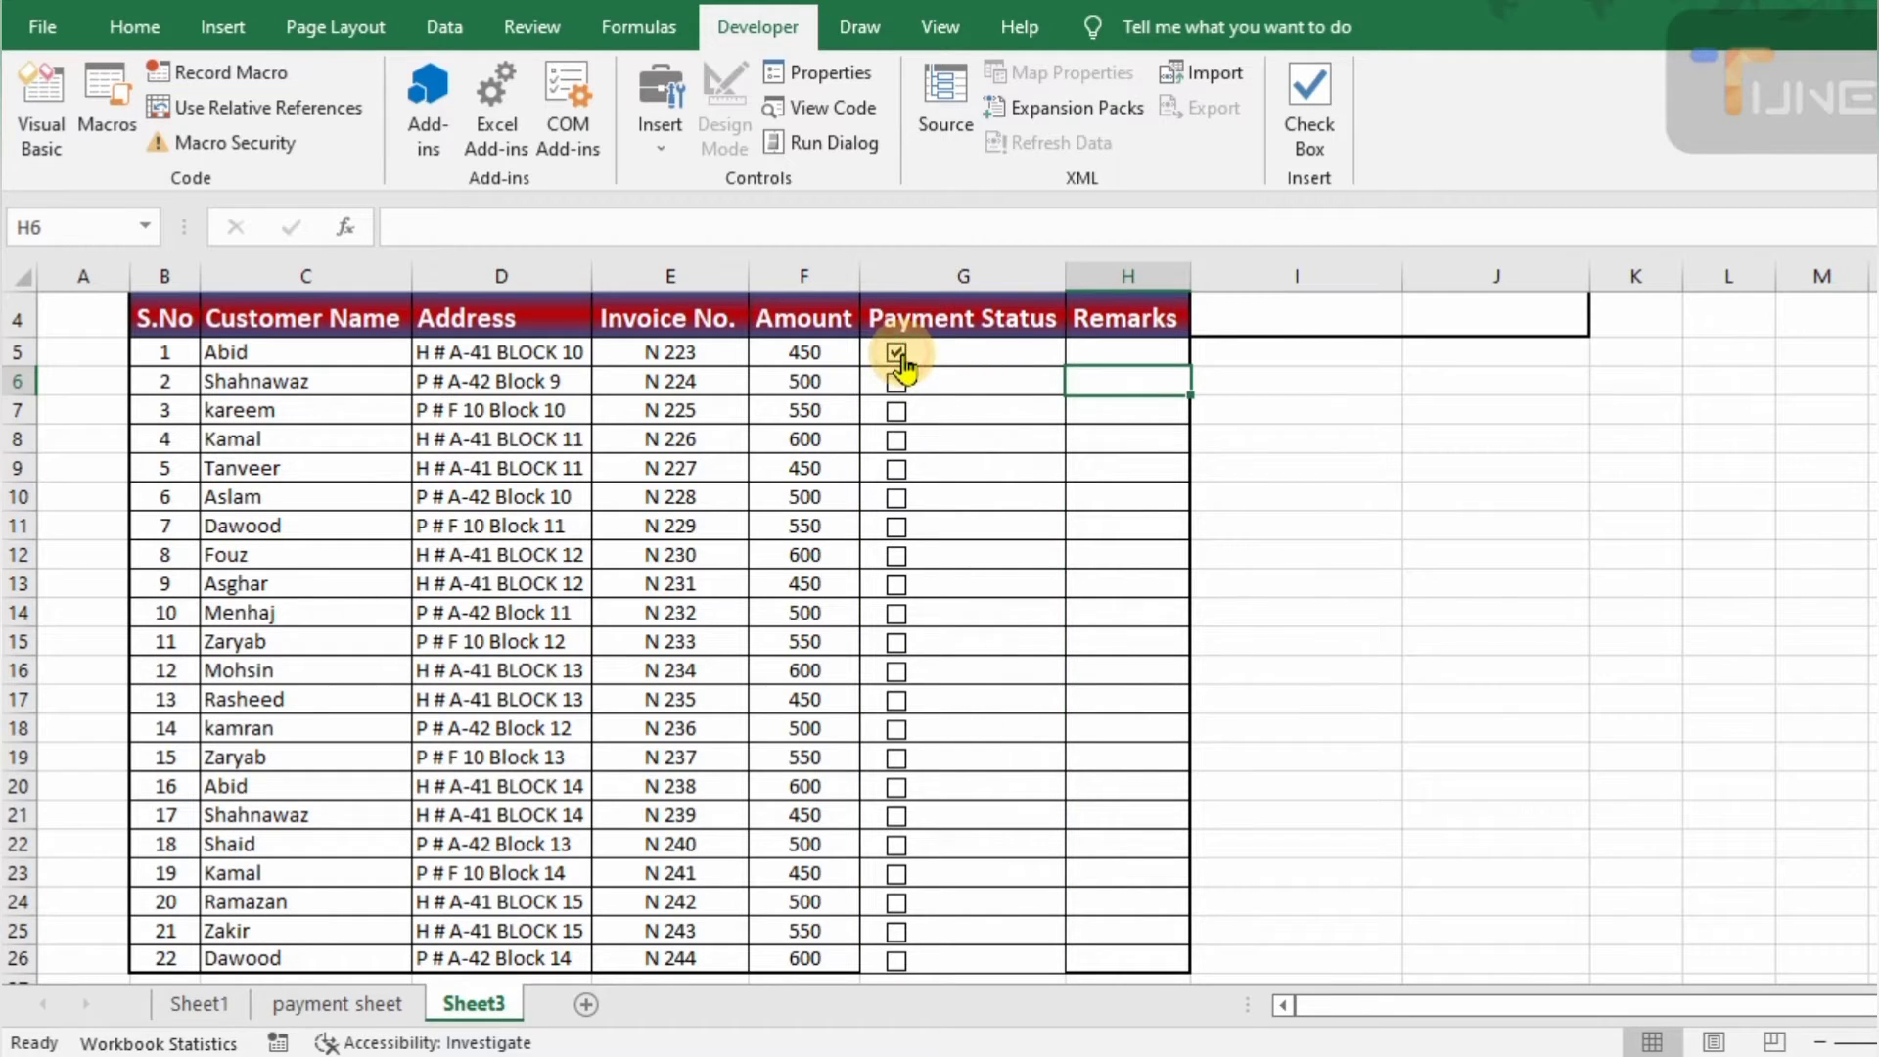
{"action": "left_click", "coordinate": [898, 357]}
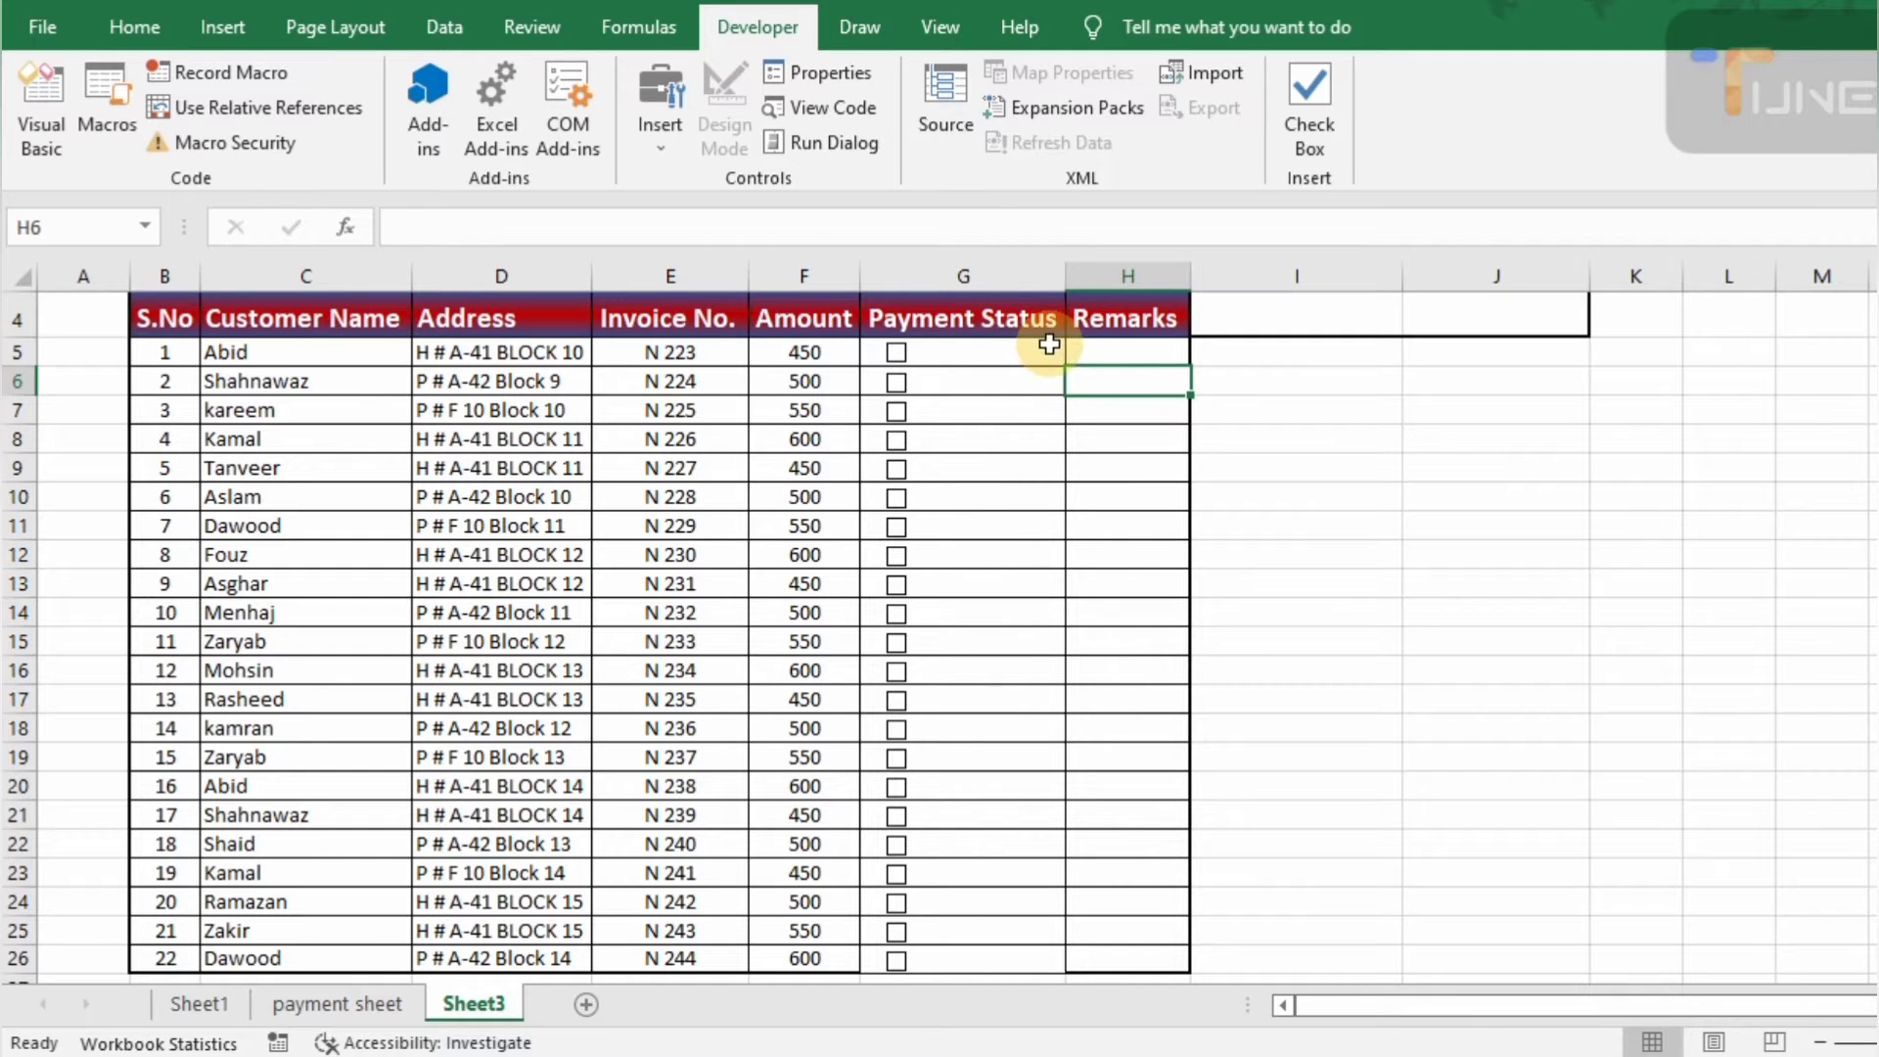
{"action": "left_click", "coordinate": [1049, 344]}
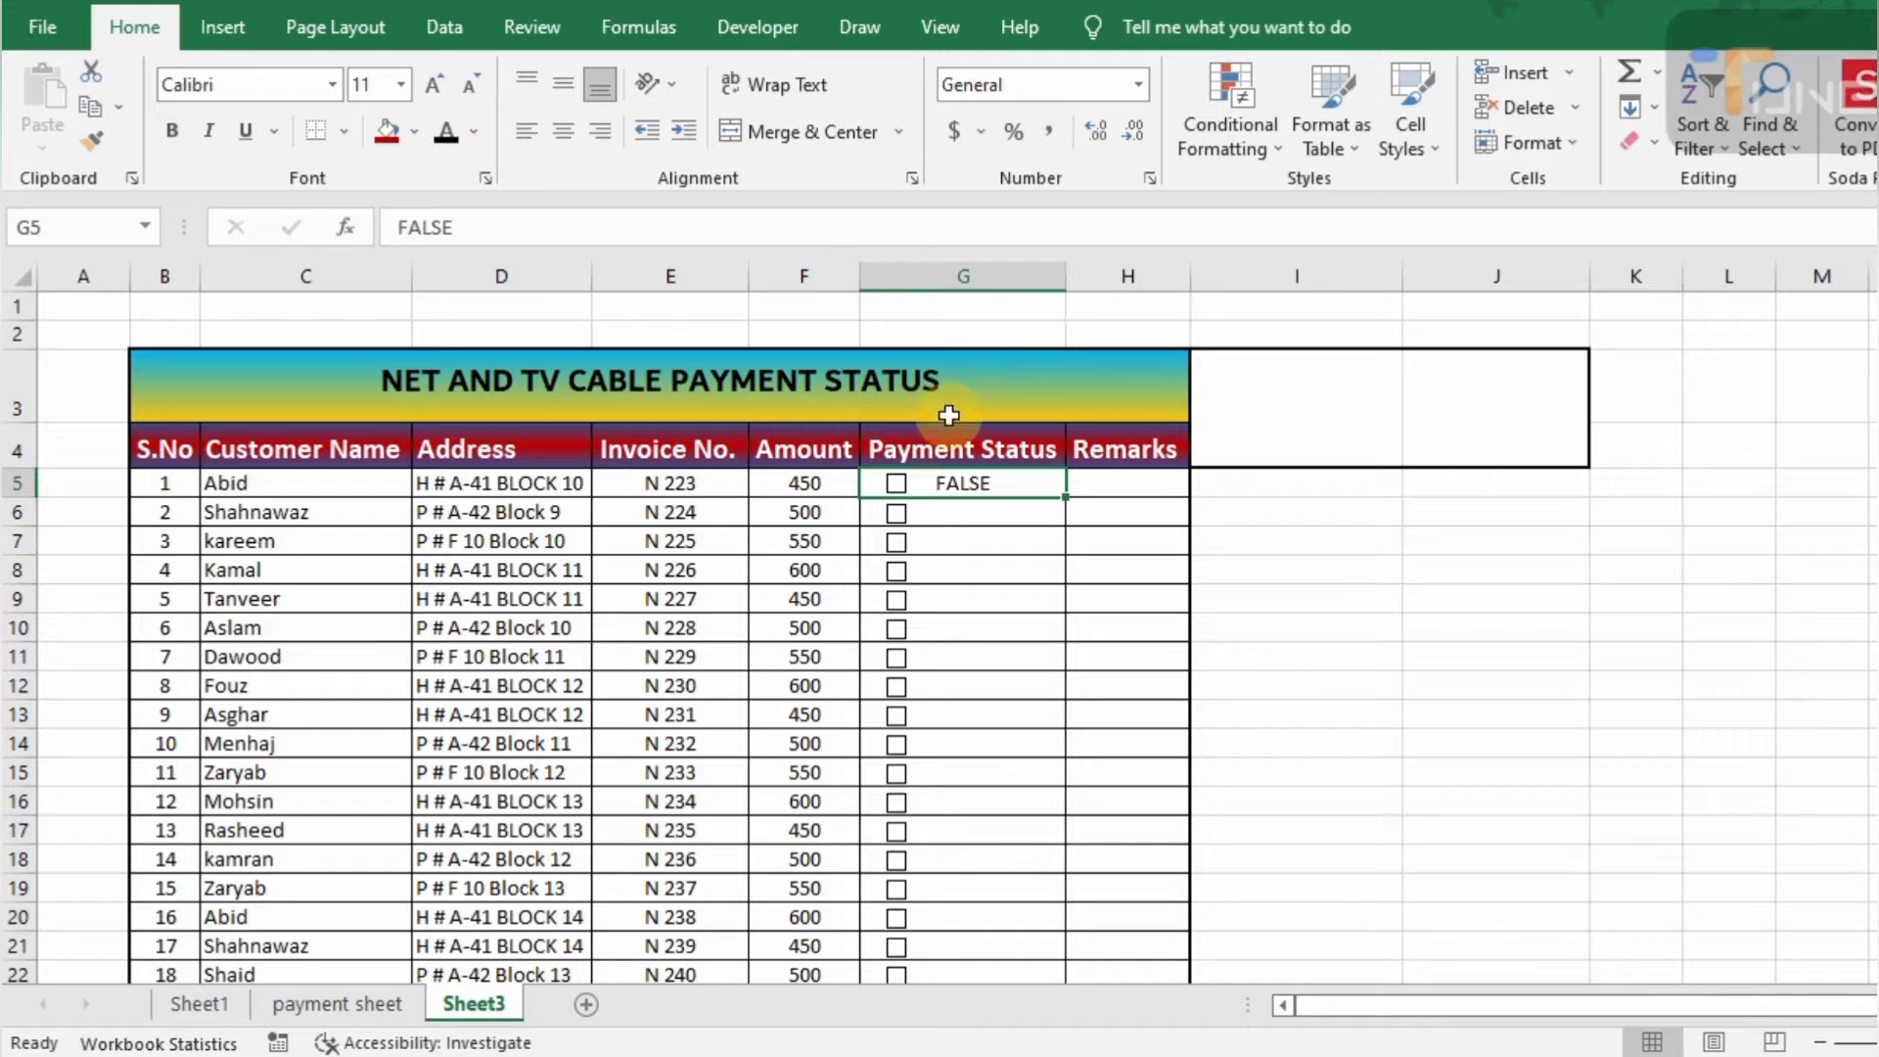
Toggle the linked check box in G5 and the unlinked ones in G6 and G7, leaving all three cleared
{"action": "left_click", "coordinate": [896, 485]}
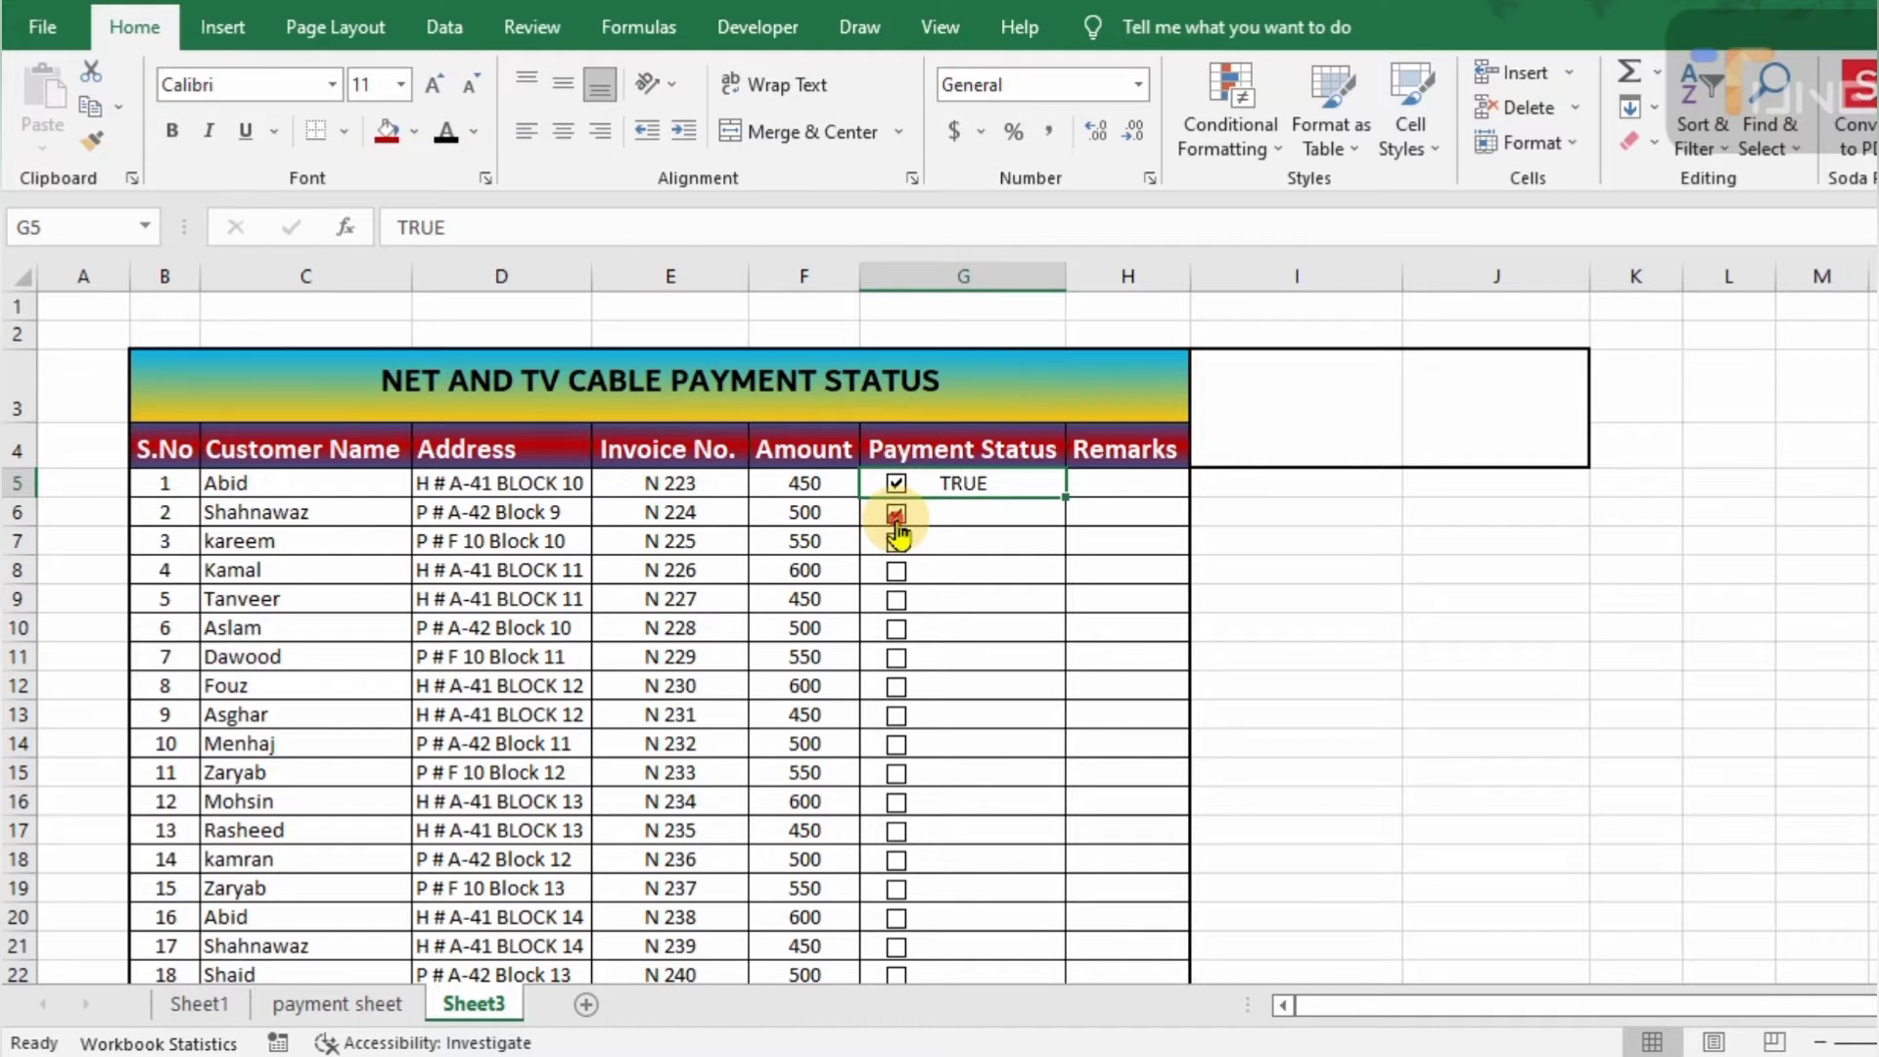
{"action": "left_click", "coordinate": [896, 514]}
{"action": "left_click", "coordinate": [896, 515]}
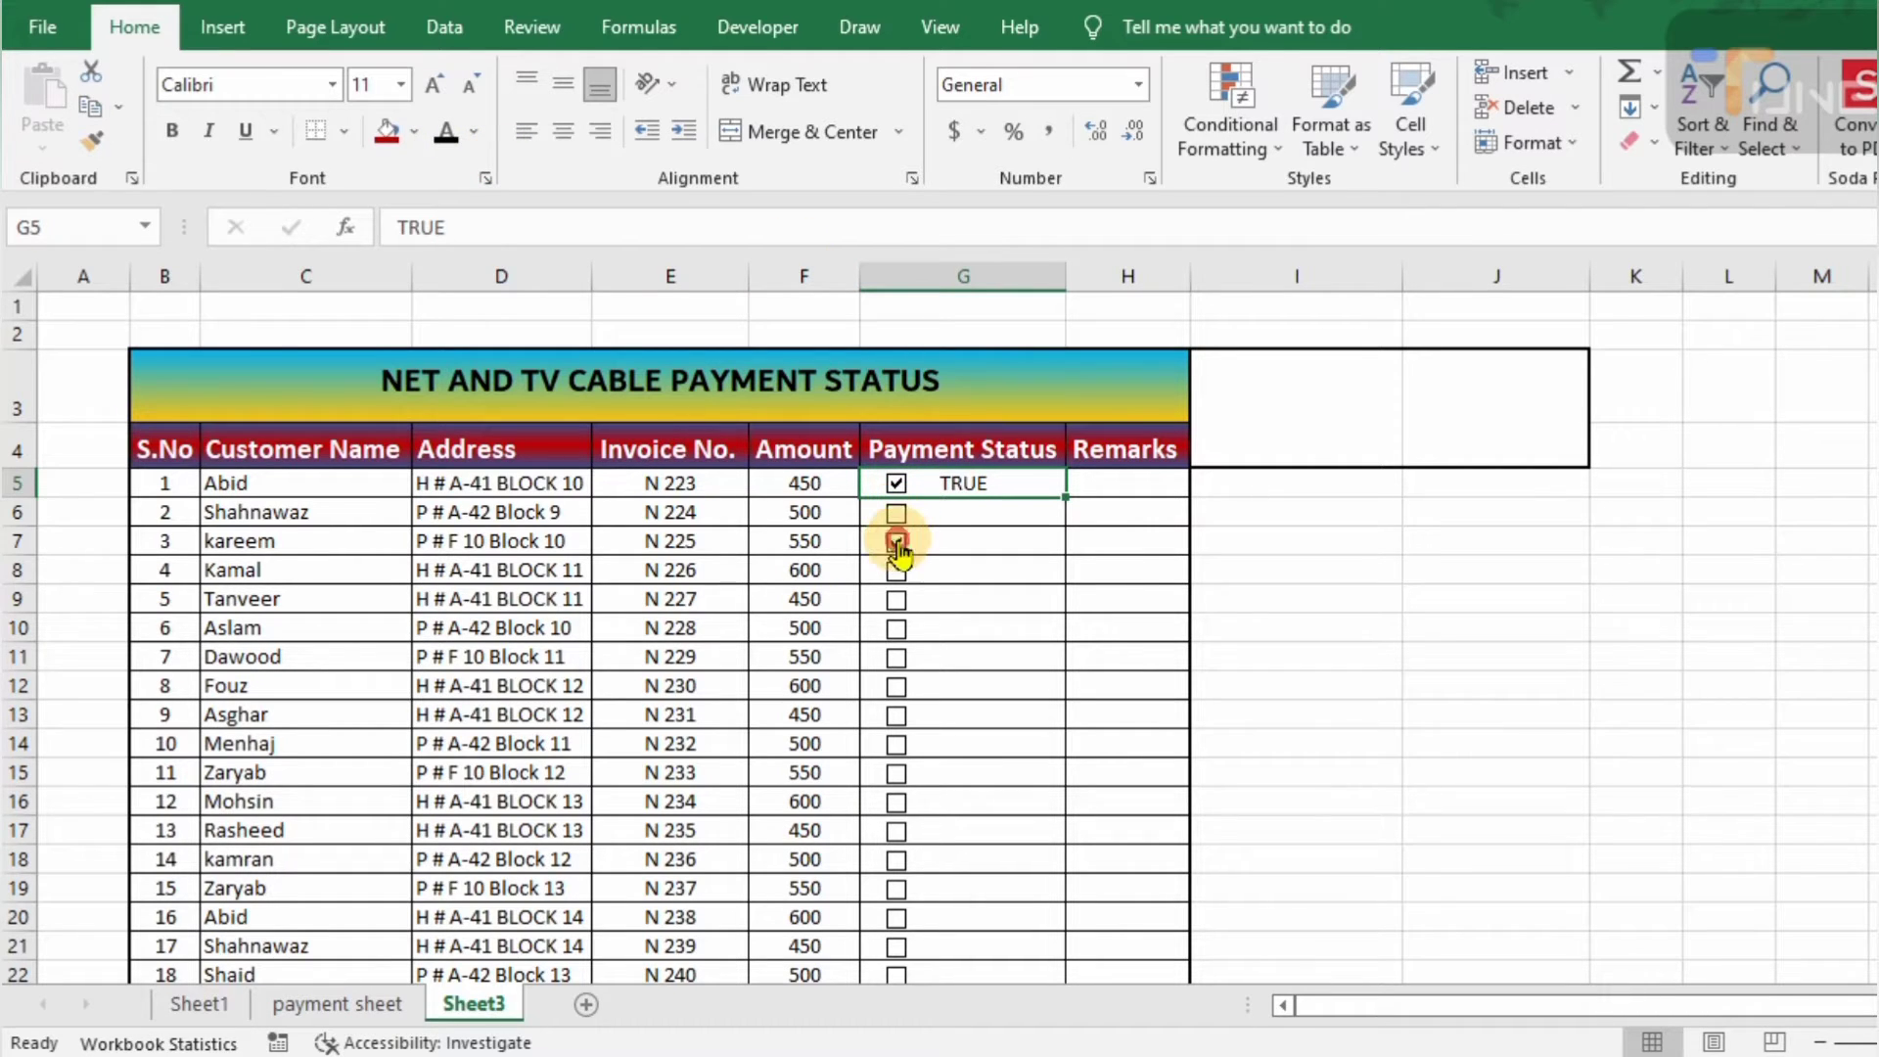
{"action": "left_click", "coordinate": [896, 543]}
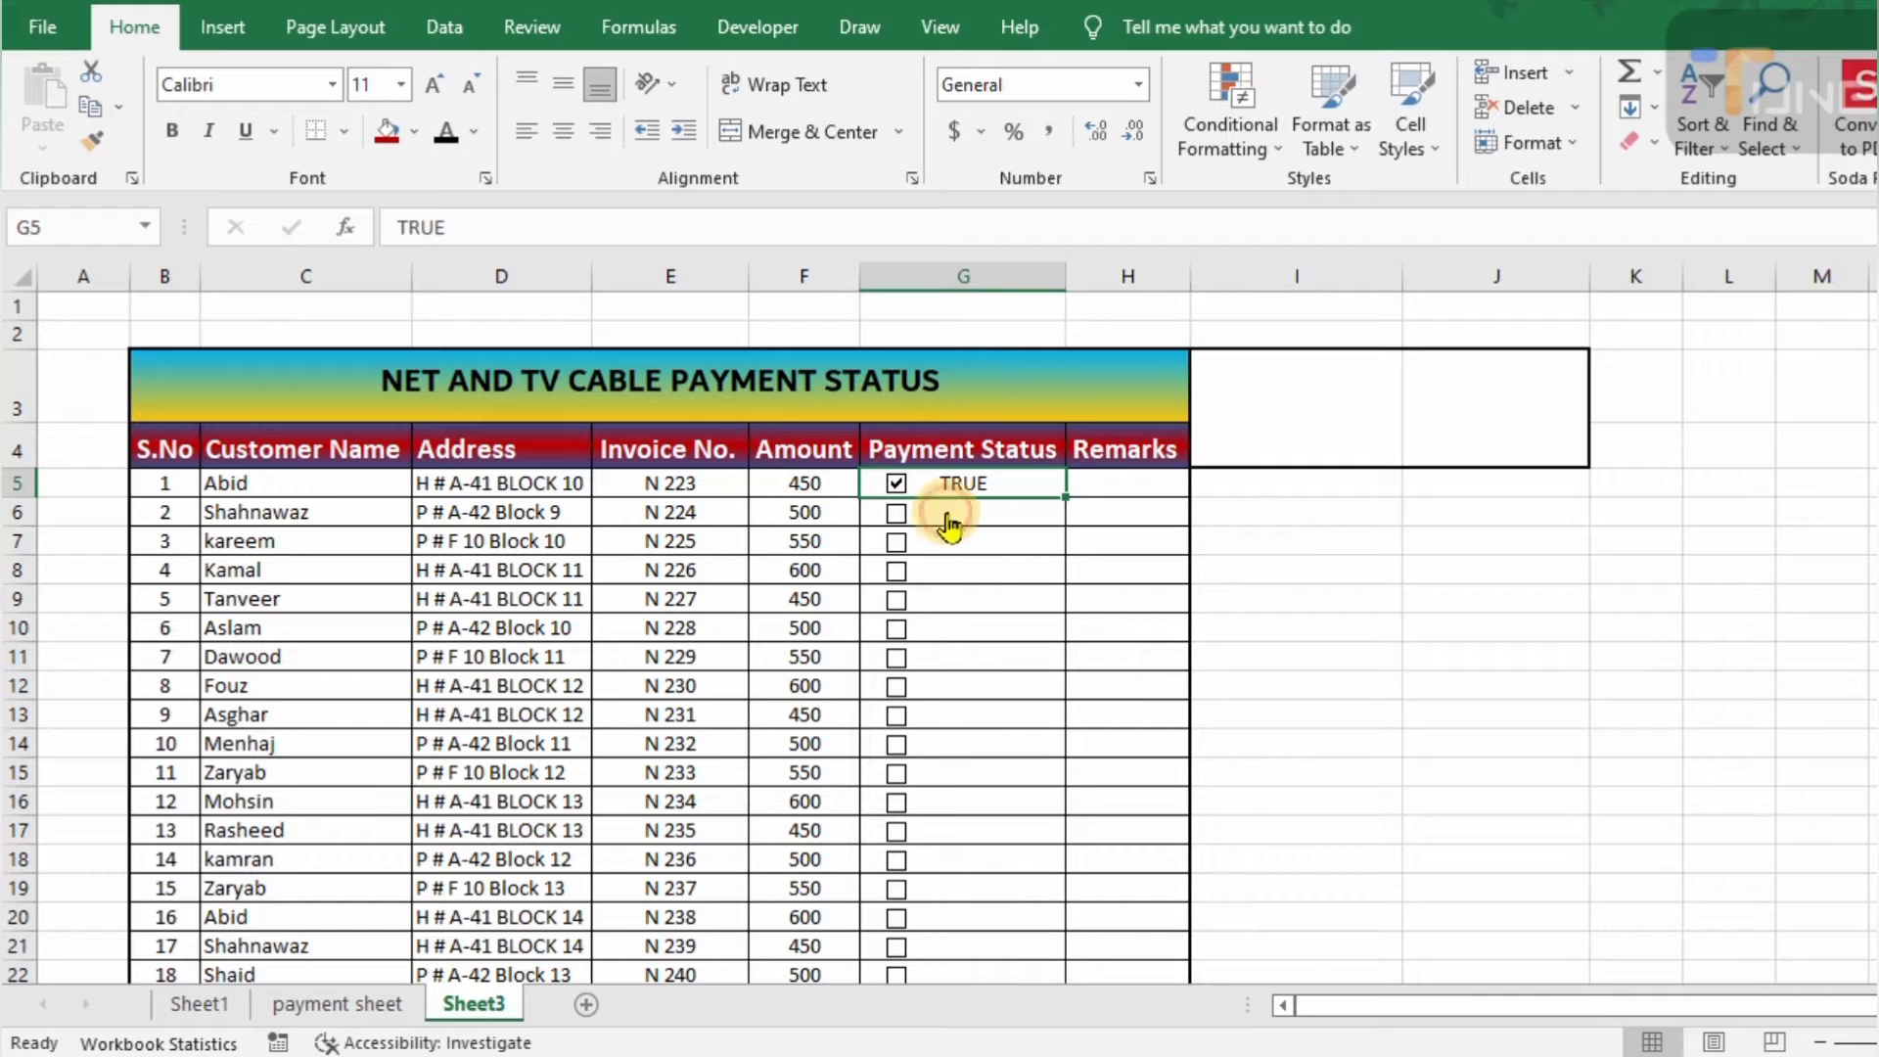
{"action": "left_click", "coordinate": [897, 484]}
Link serial number 2's check box to cell $G$6 through its control formatting and deselect it
{"action": "right_click", "coordinate": [939, 519]}
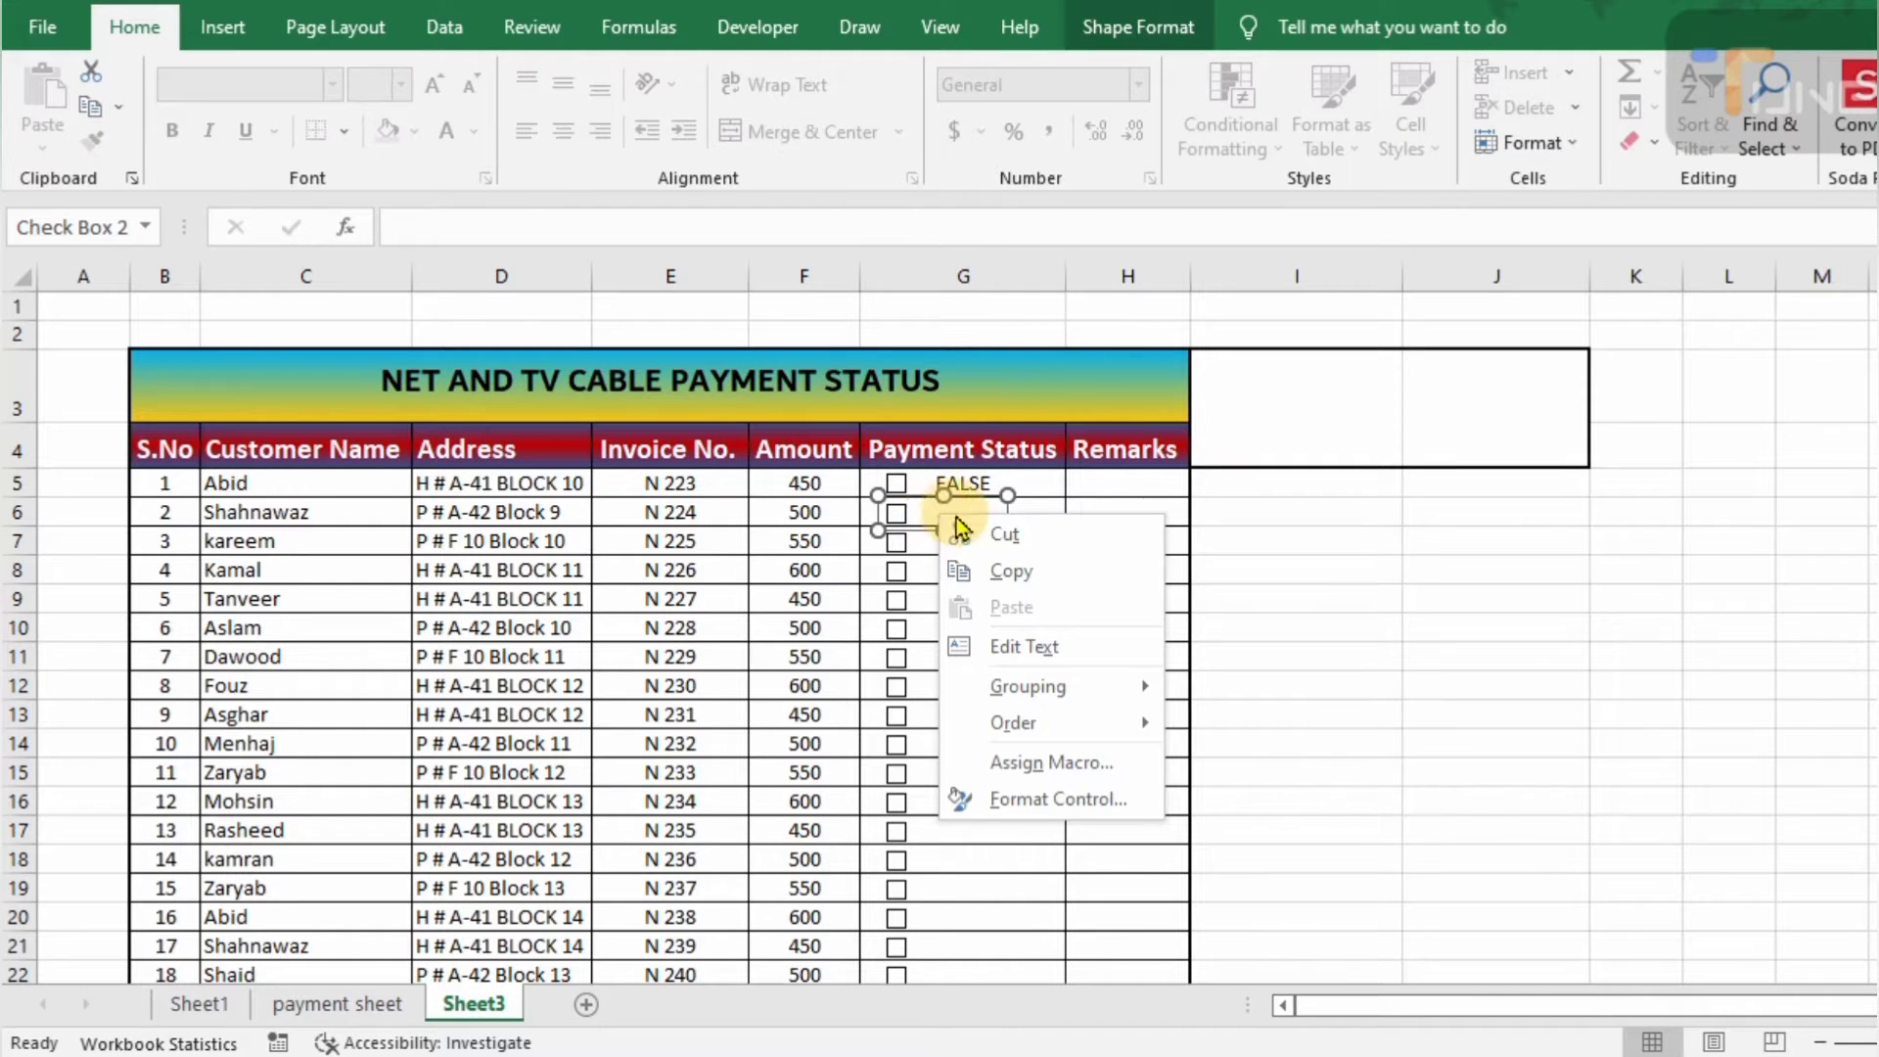
{"action": "left_click", "coordinate": [1047, 798]}
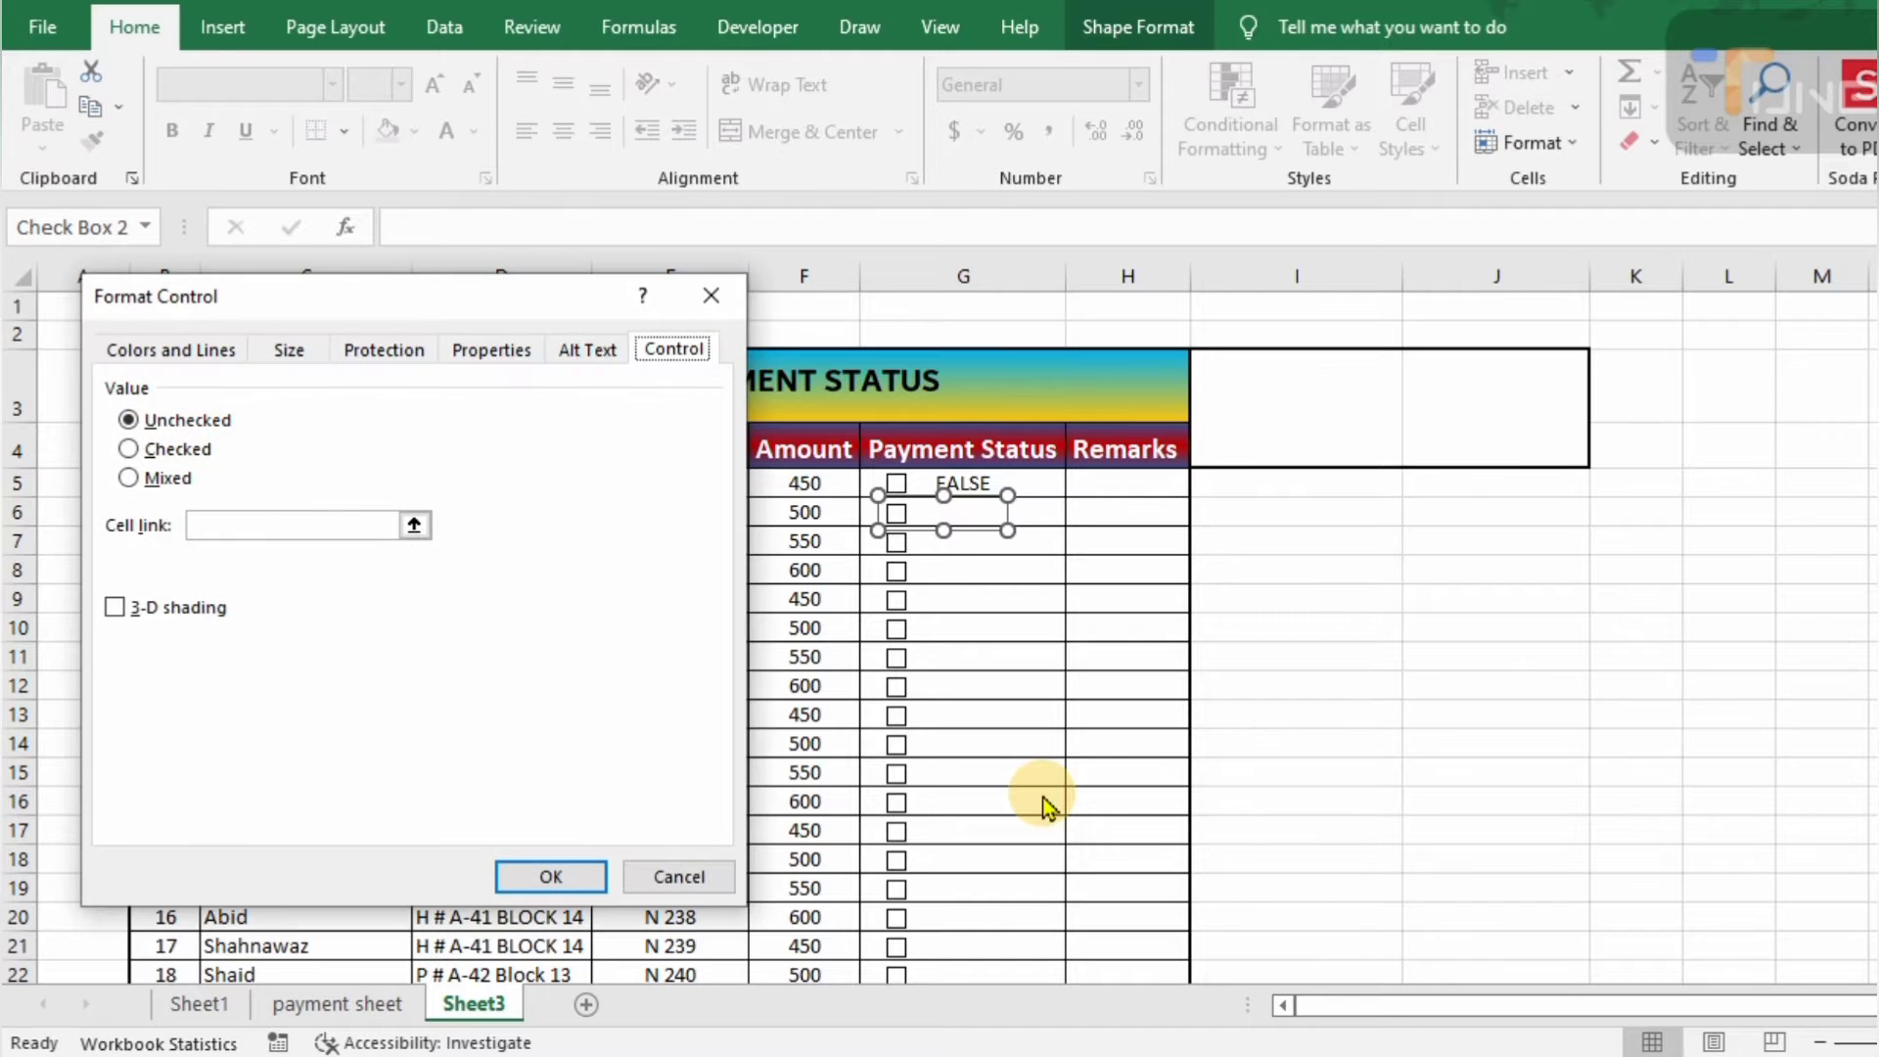
{"action": "left_click", "coordinate": [200, 525]}
{"action": "left_click", "coordinate": [1014, 520]}
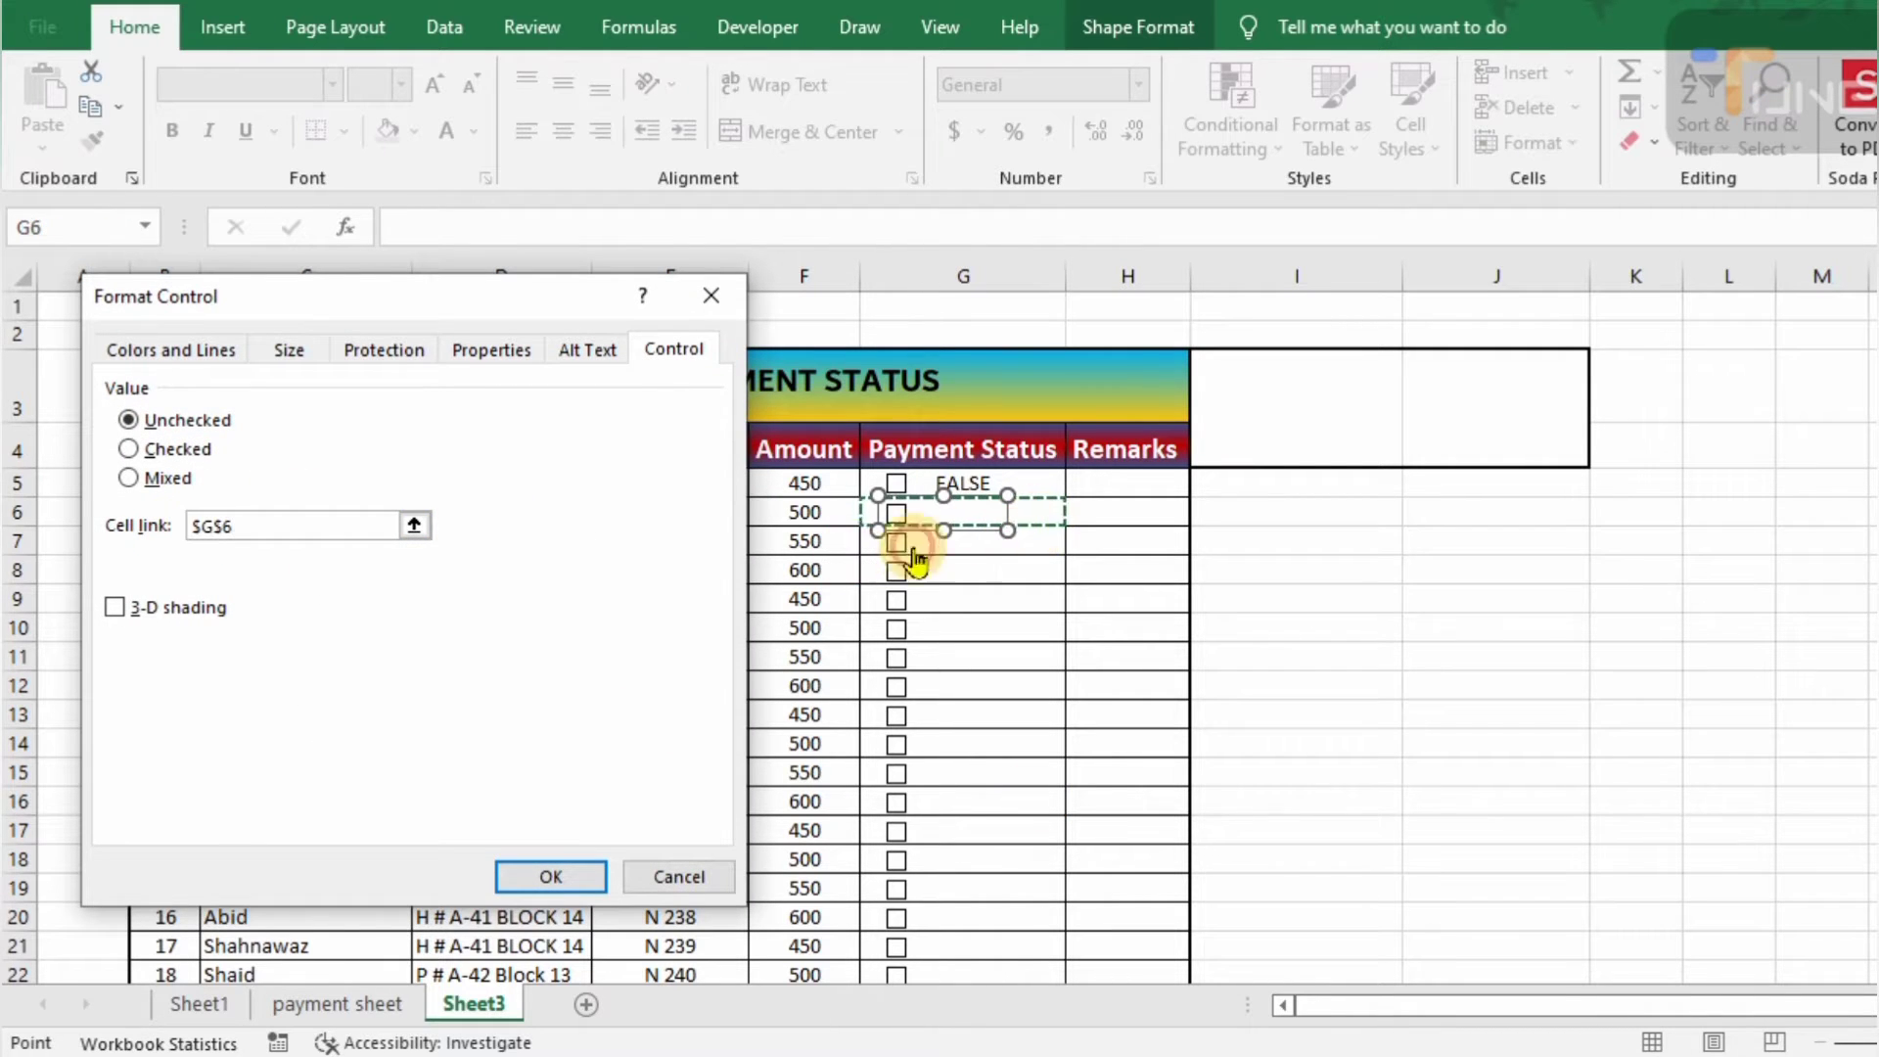
{"action": "left_click", "coordinate": [570, 876]}
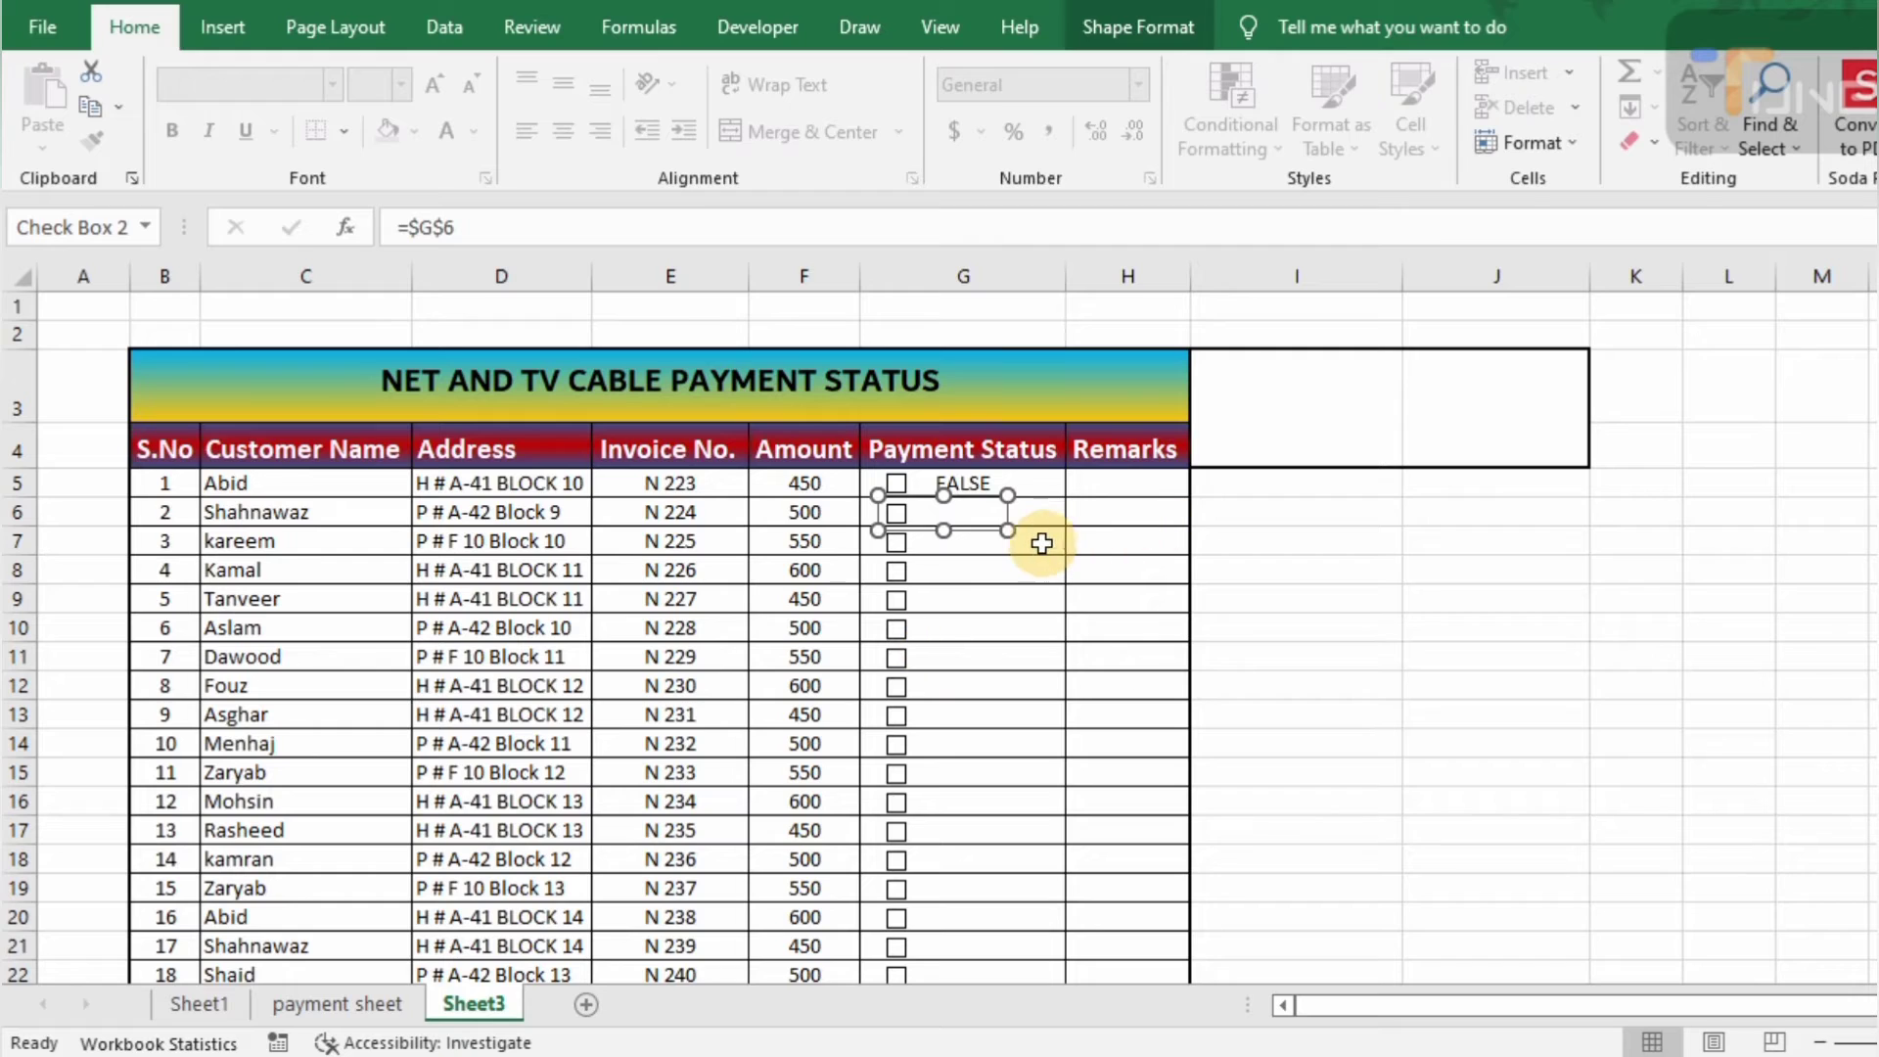
{"action": "left_click", "coordinate": [1040, 541]}
{"action": "right_click", "coordinate": [1042, 548]}
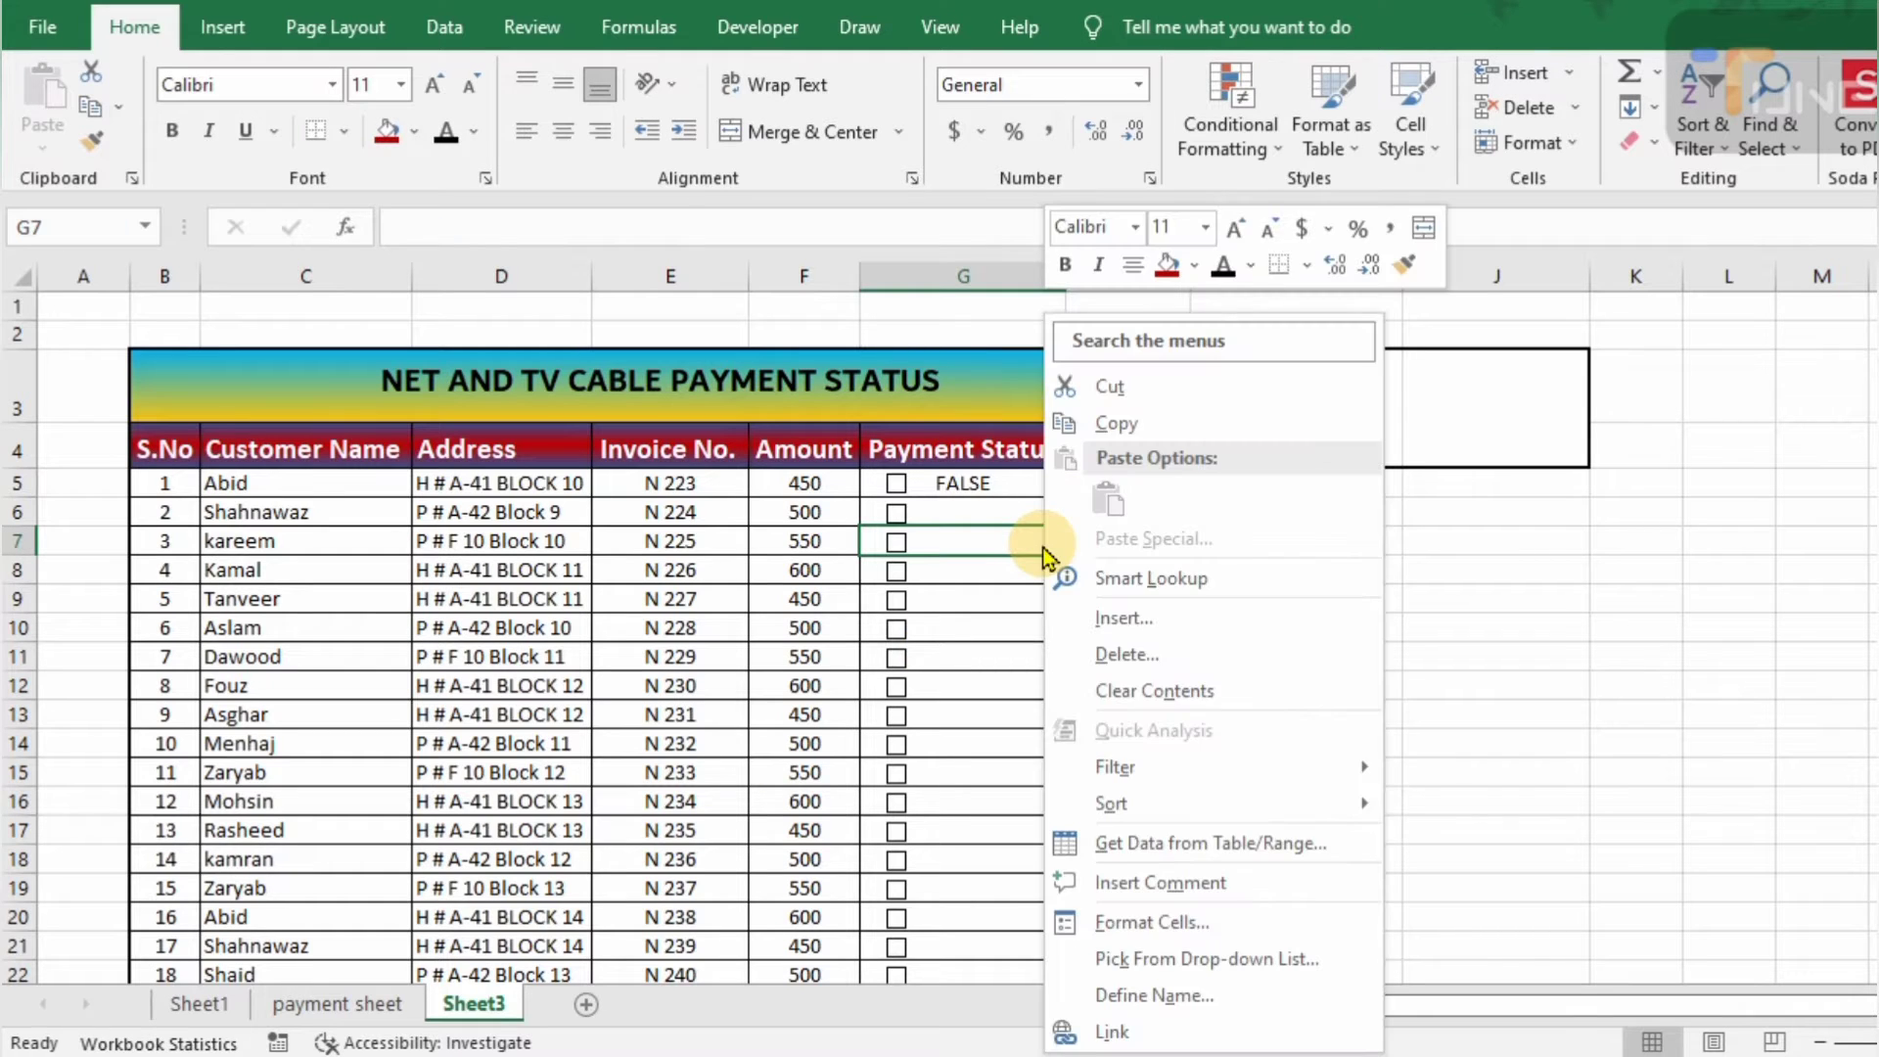
Tick serial number 3's unlinked check box, and toggle serial number 2's linked check box on and off
{"action": "left_click", "coordinate": [908, 542]}
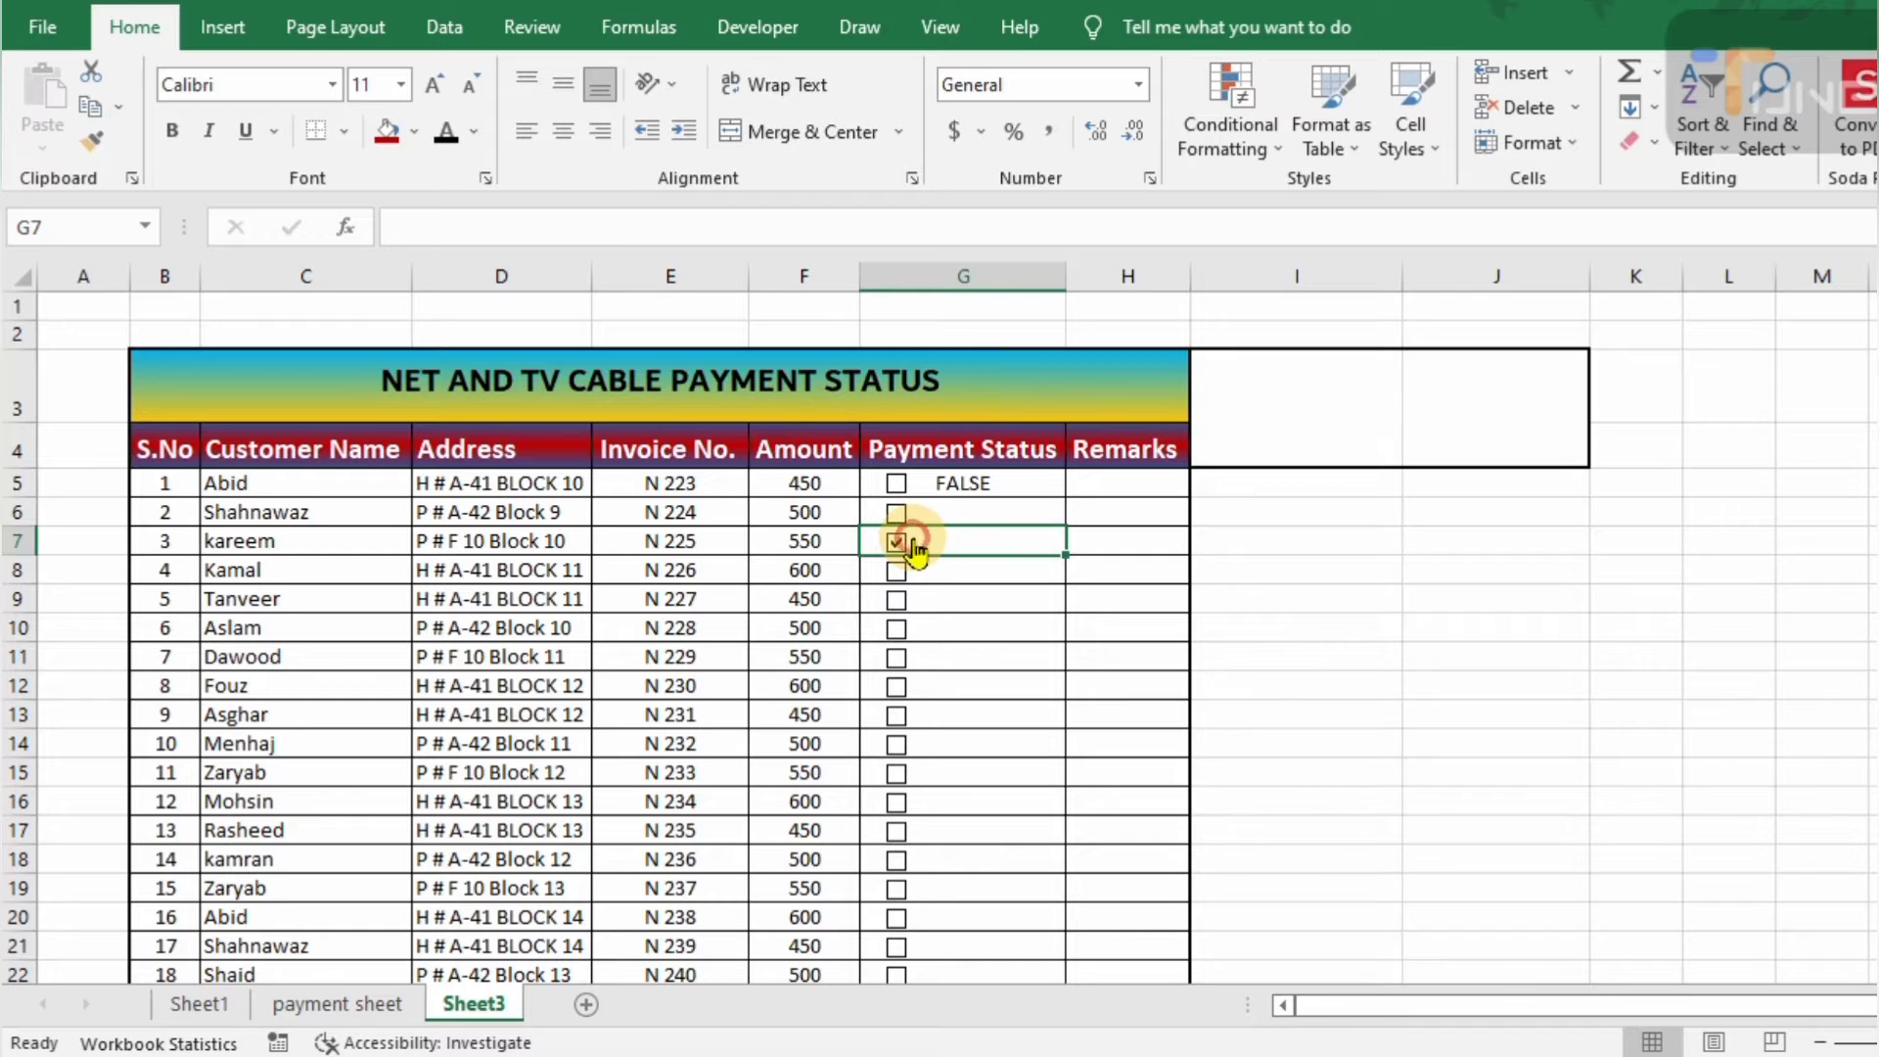
{"action": "left_click", "coordinate": [897, 513]}
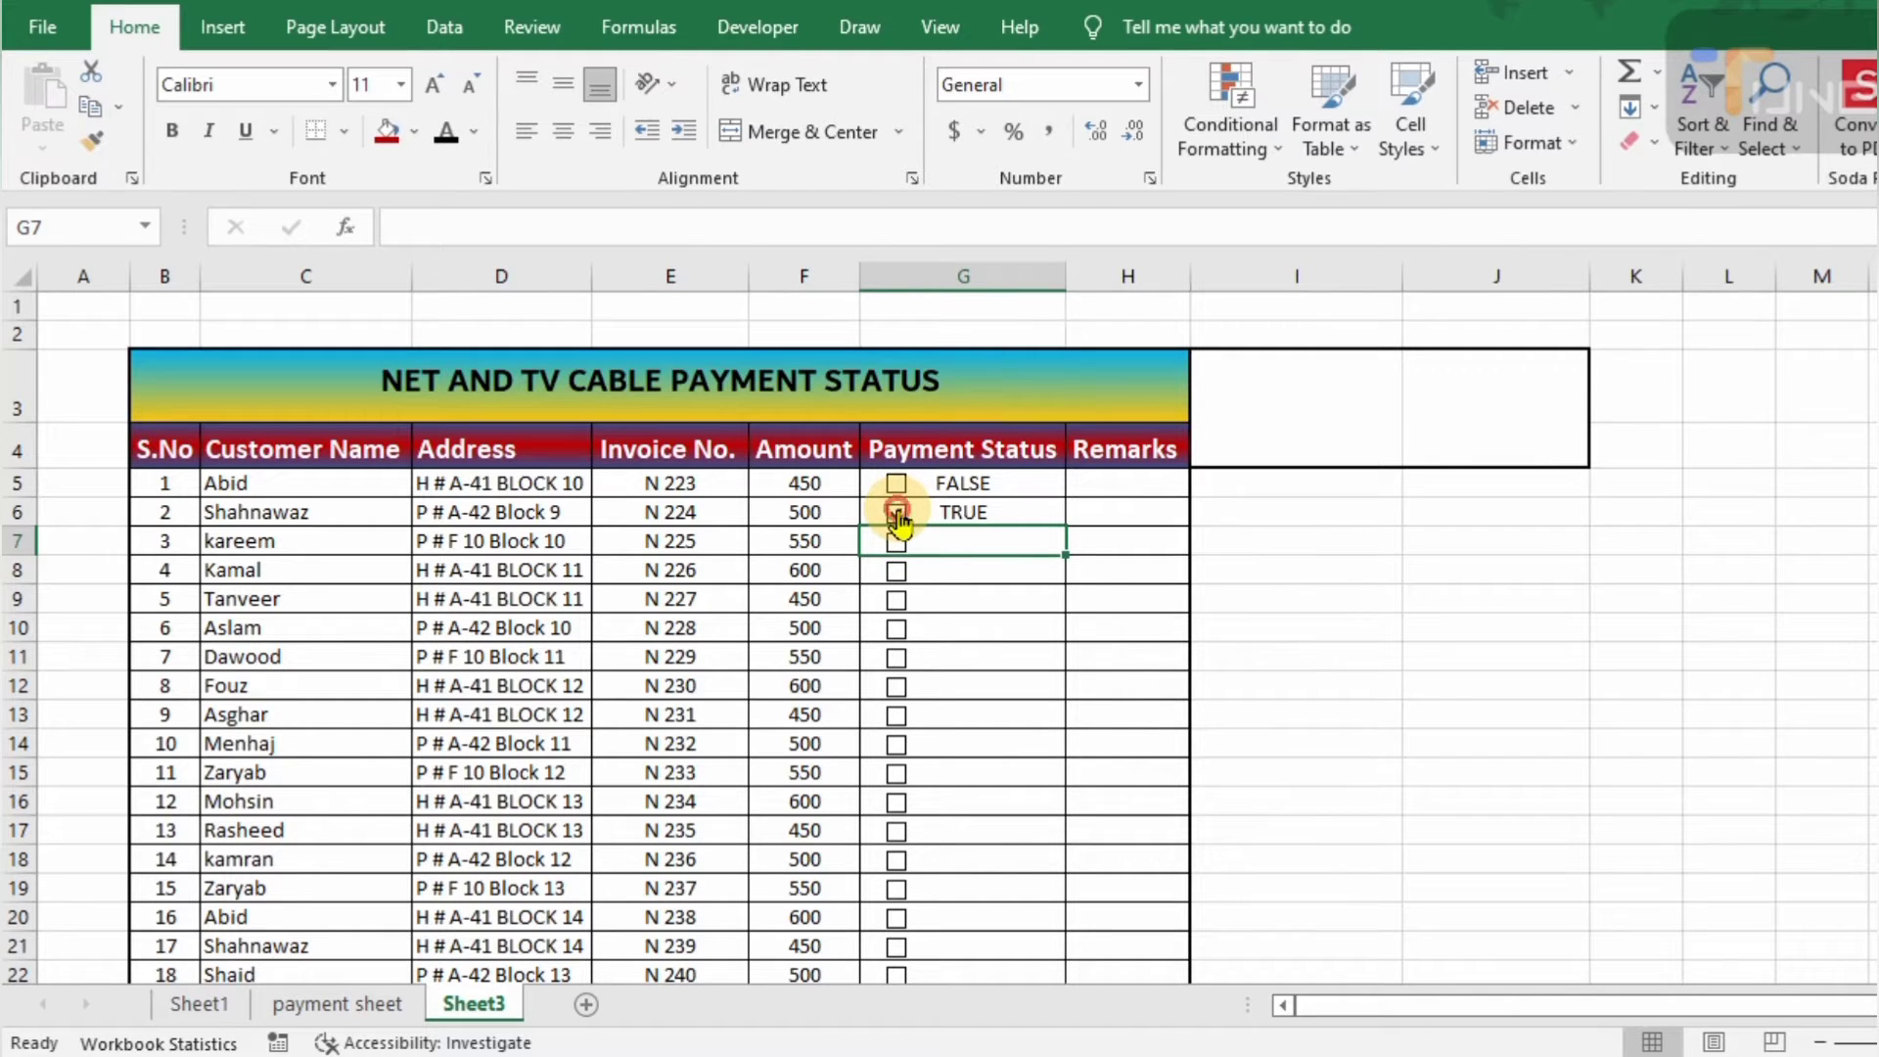
{"action": "left_click", "coordinate": [898, 512]}
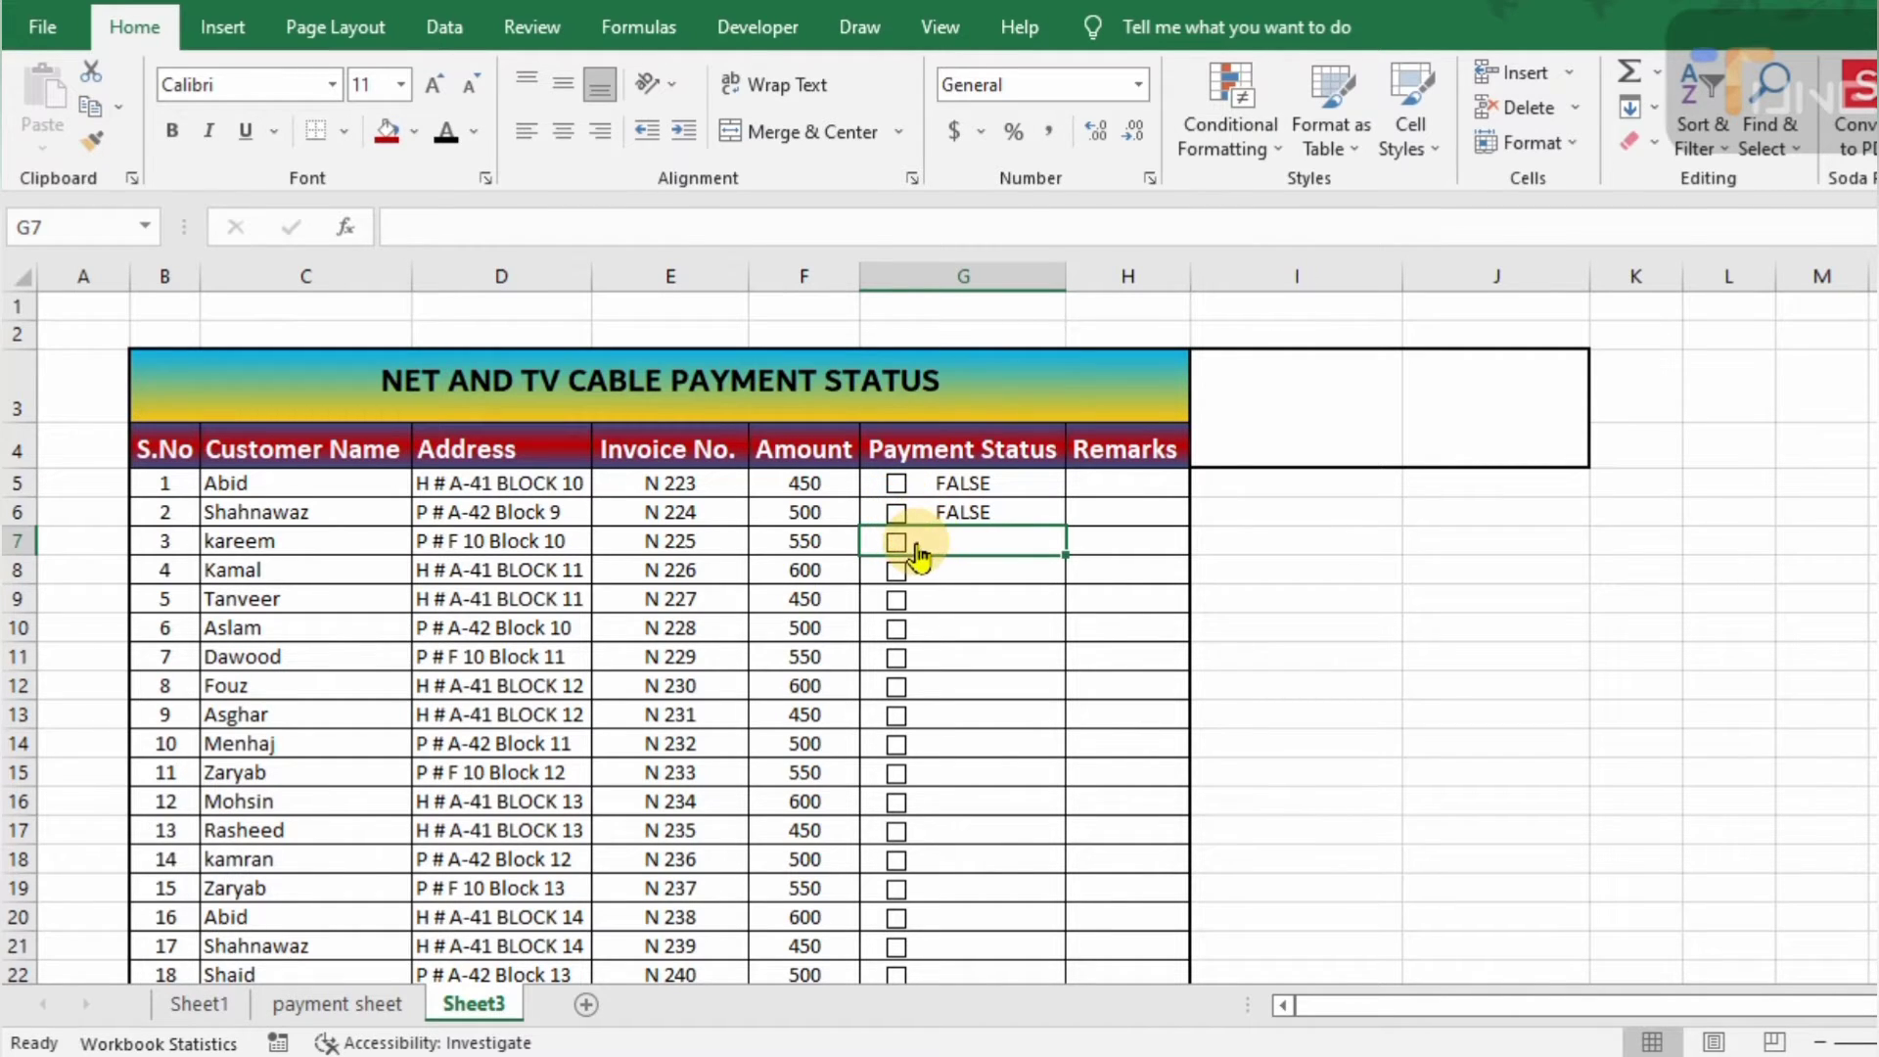
Link serial number 3's check box to cell $G$7 through its control formatting
{"action": "right_click", "coordinate": [917, 553]}
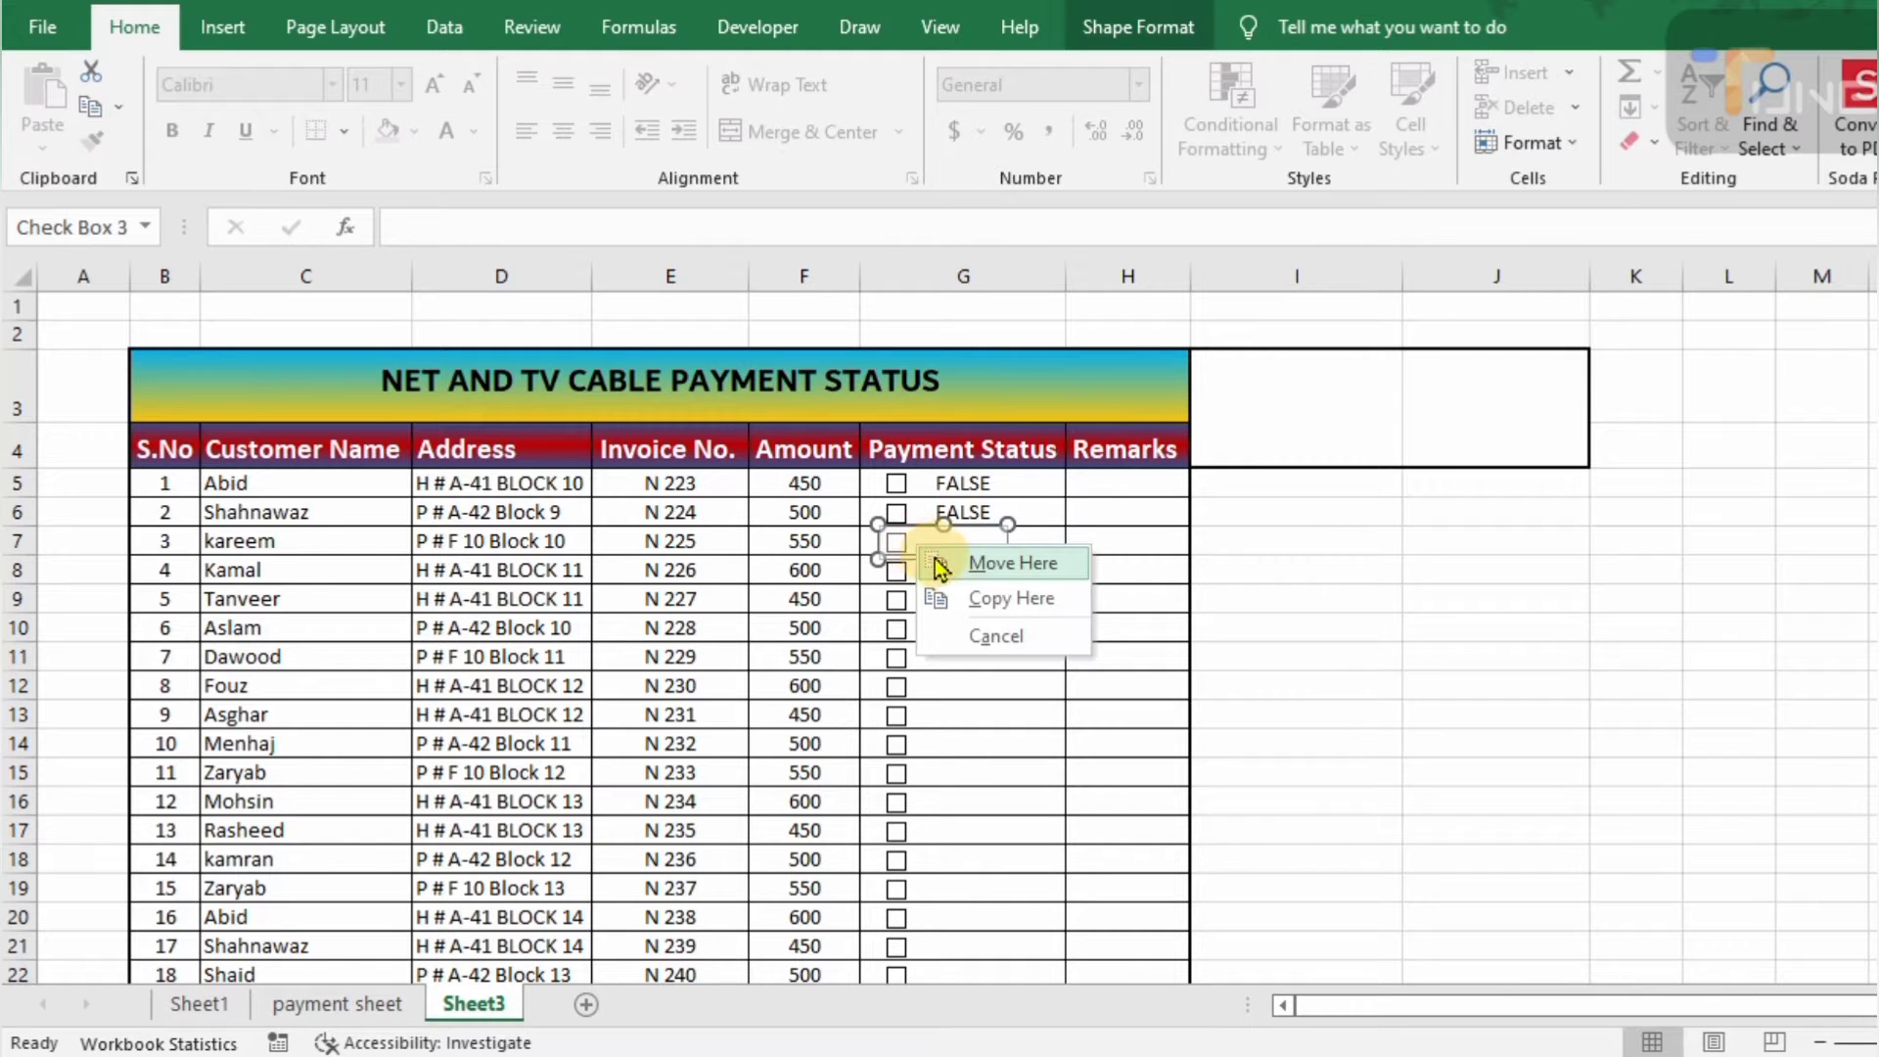
{"action": "right_click", "coordinate": [920, 545]}
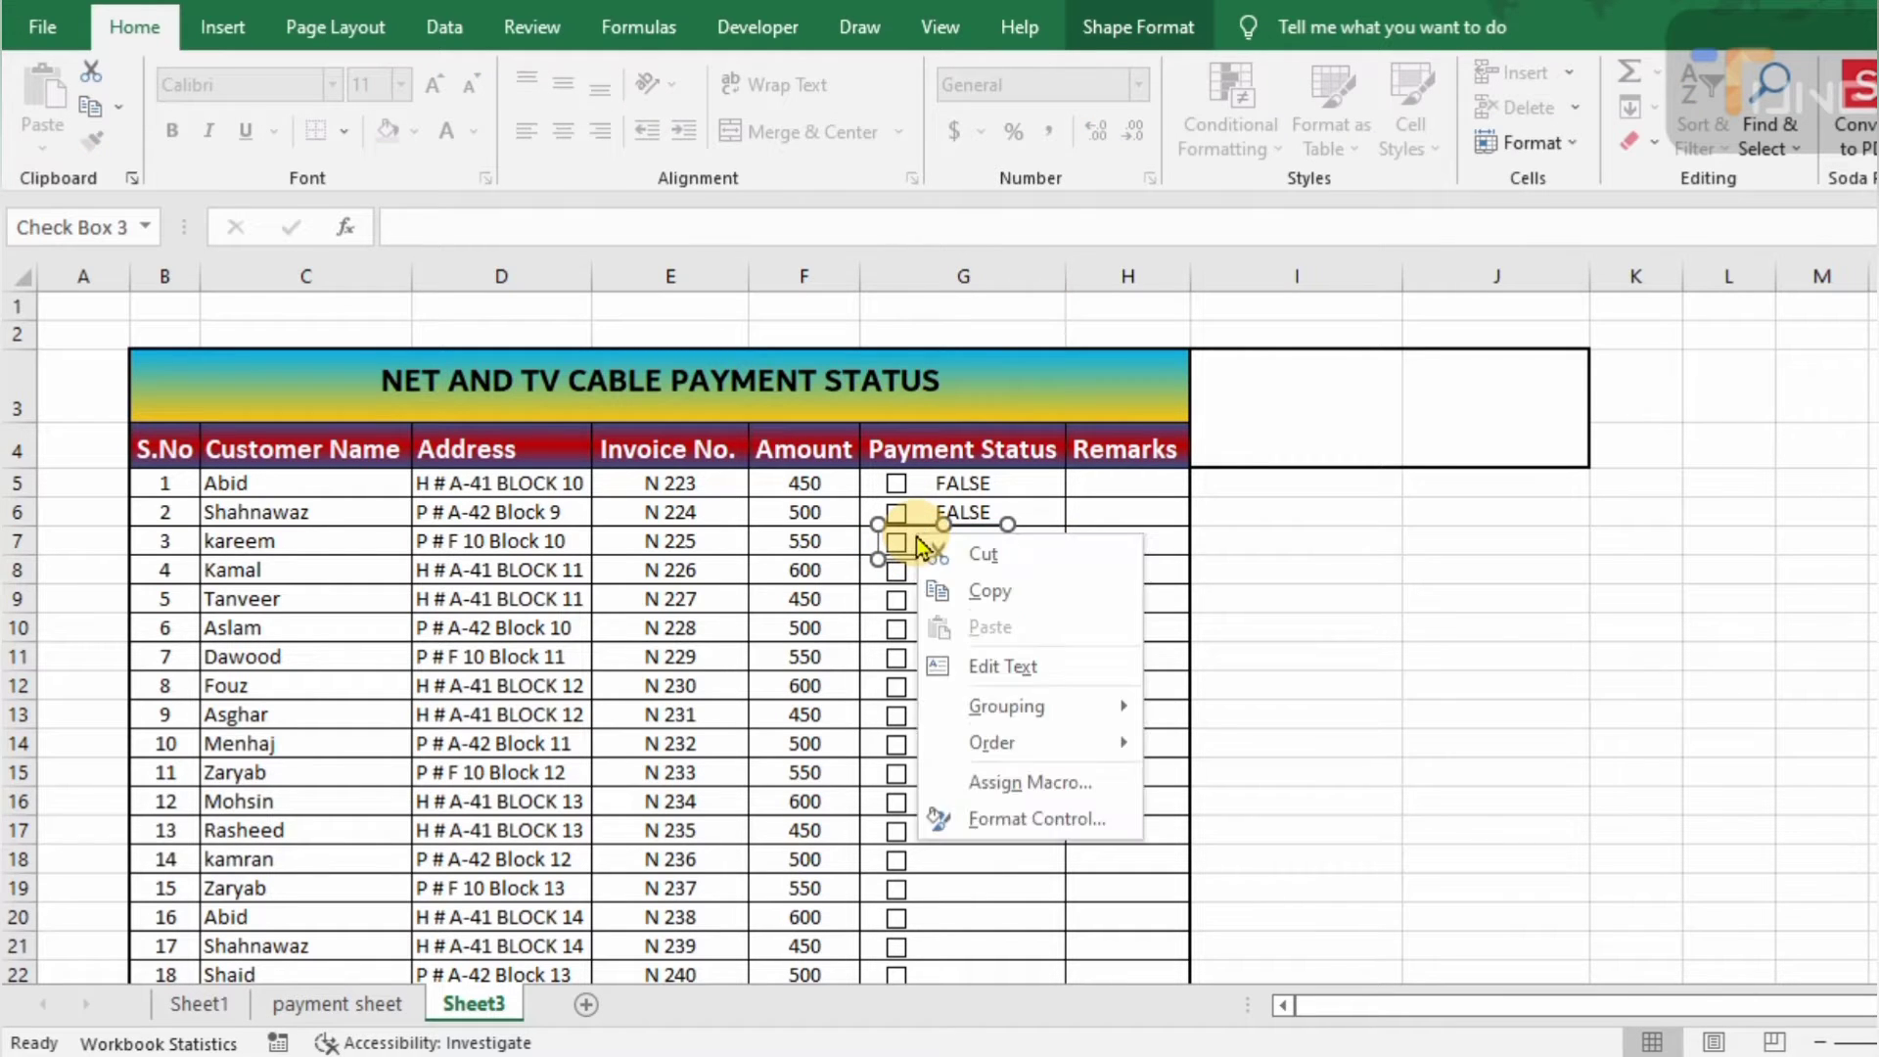
{"action": "left_click", "coordinate": [1039, 819]}
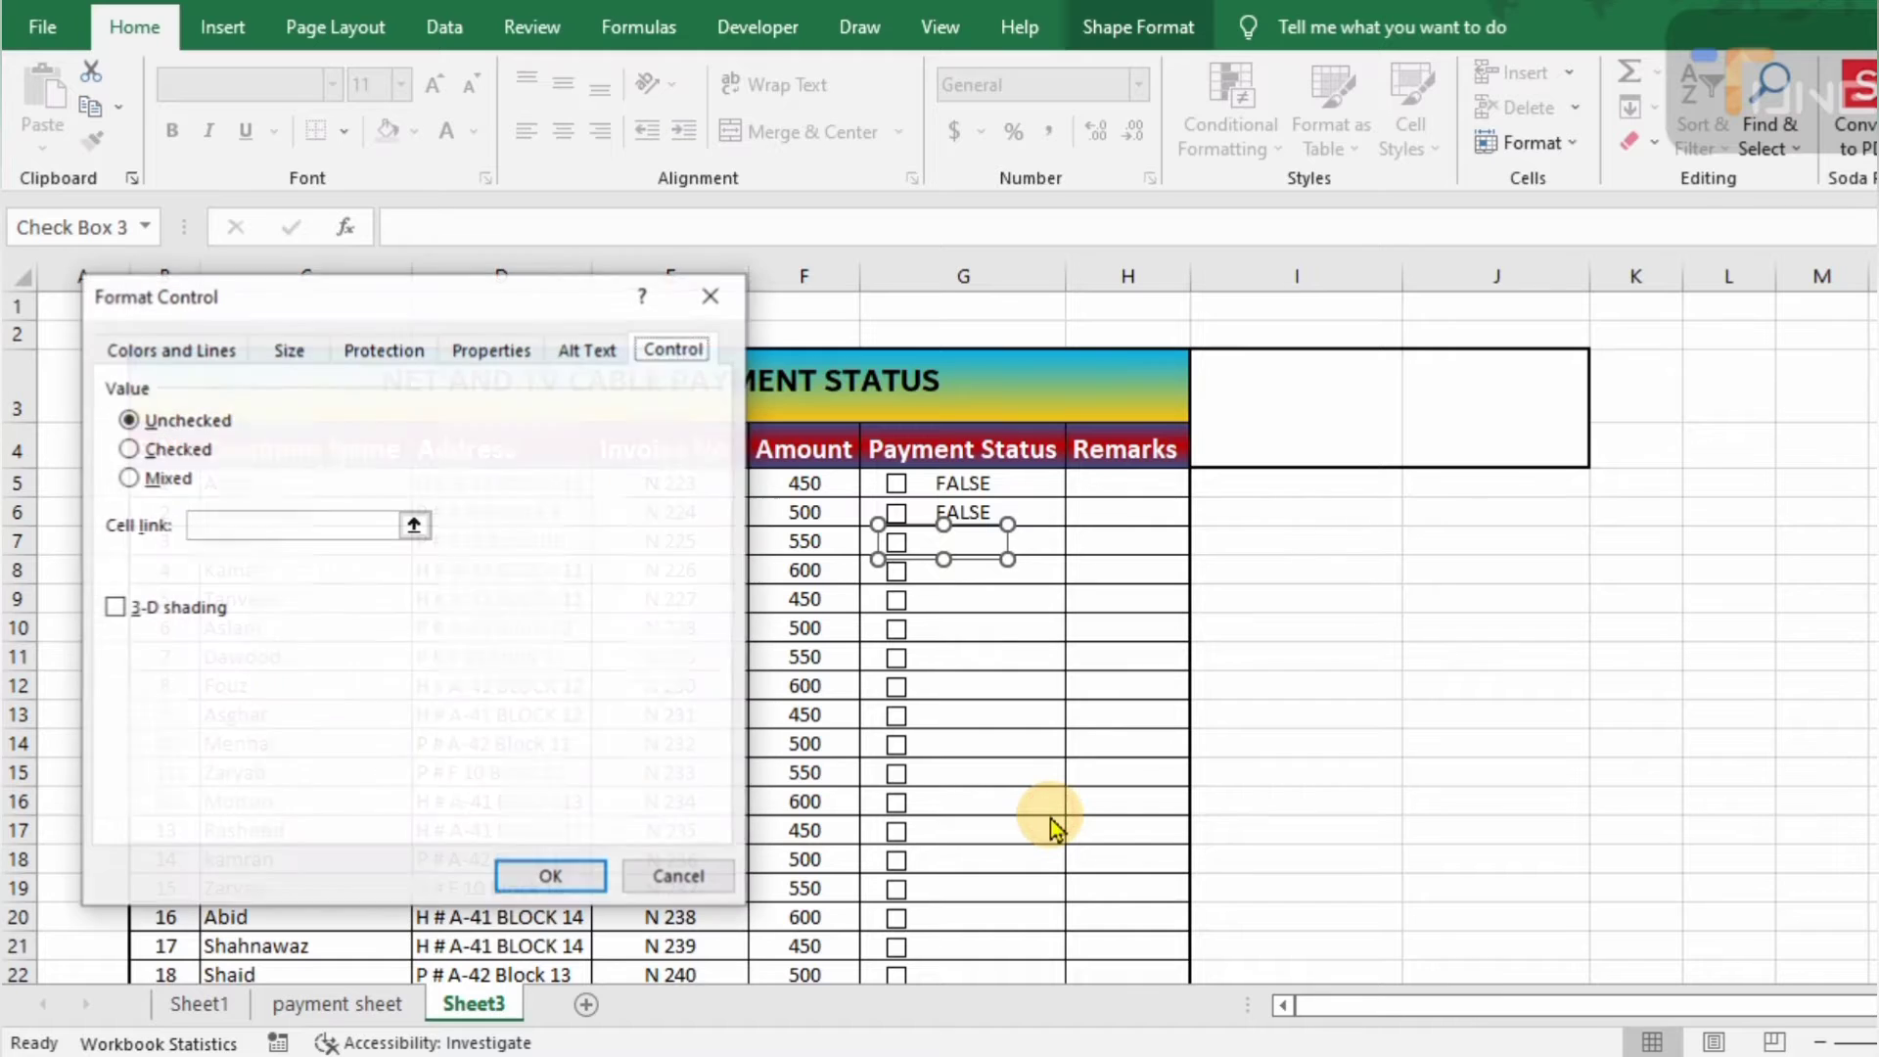
{"action": "left_click", "coordinate": [342, 525]}
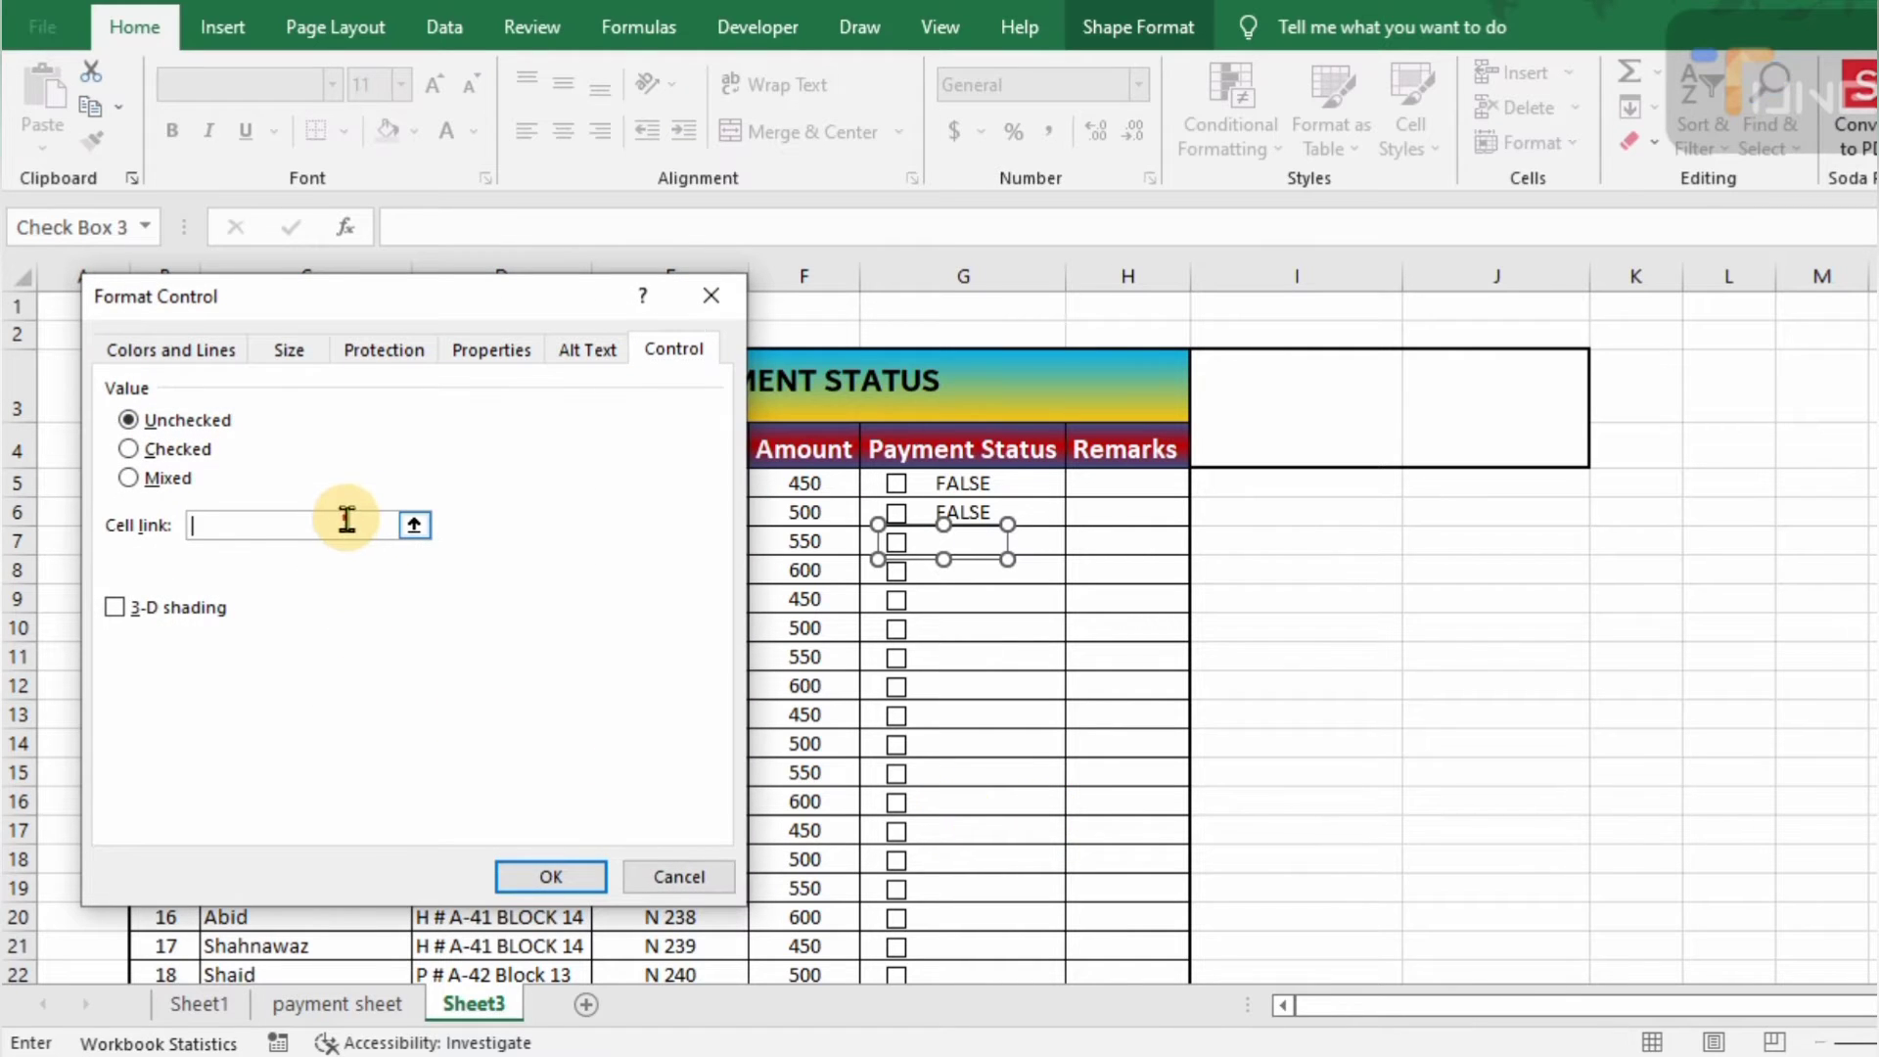
{"action": "left_click", "coordinate": [1041, 539]}
{"action": "left_click", "coordinate": [562, 868]}
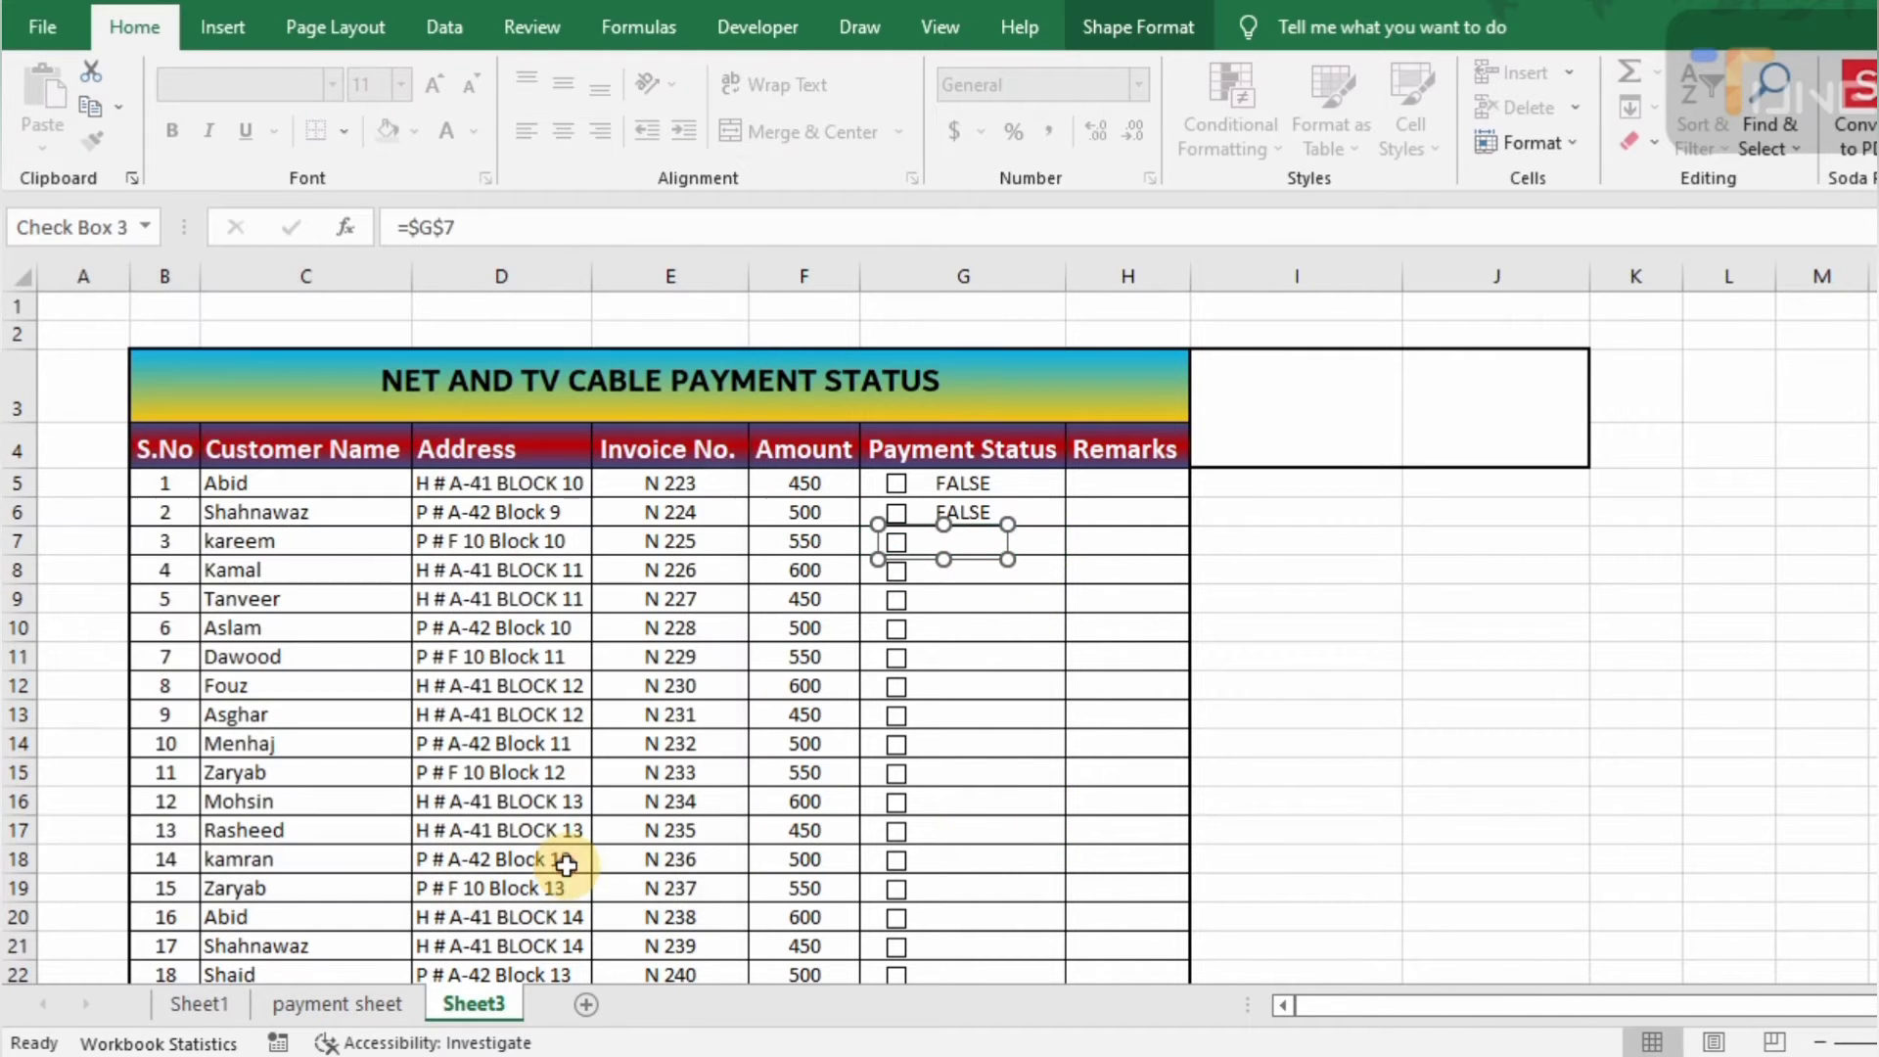
Link serial number 4's check box to cell $G$8 through its control formatting
{"action": "right_click", "coordinate": [934, 577]}
{"action": "left_click", "coordinate": [1065, 858]}
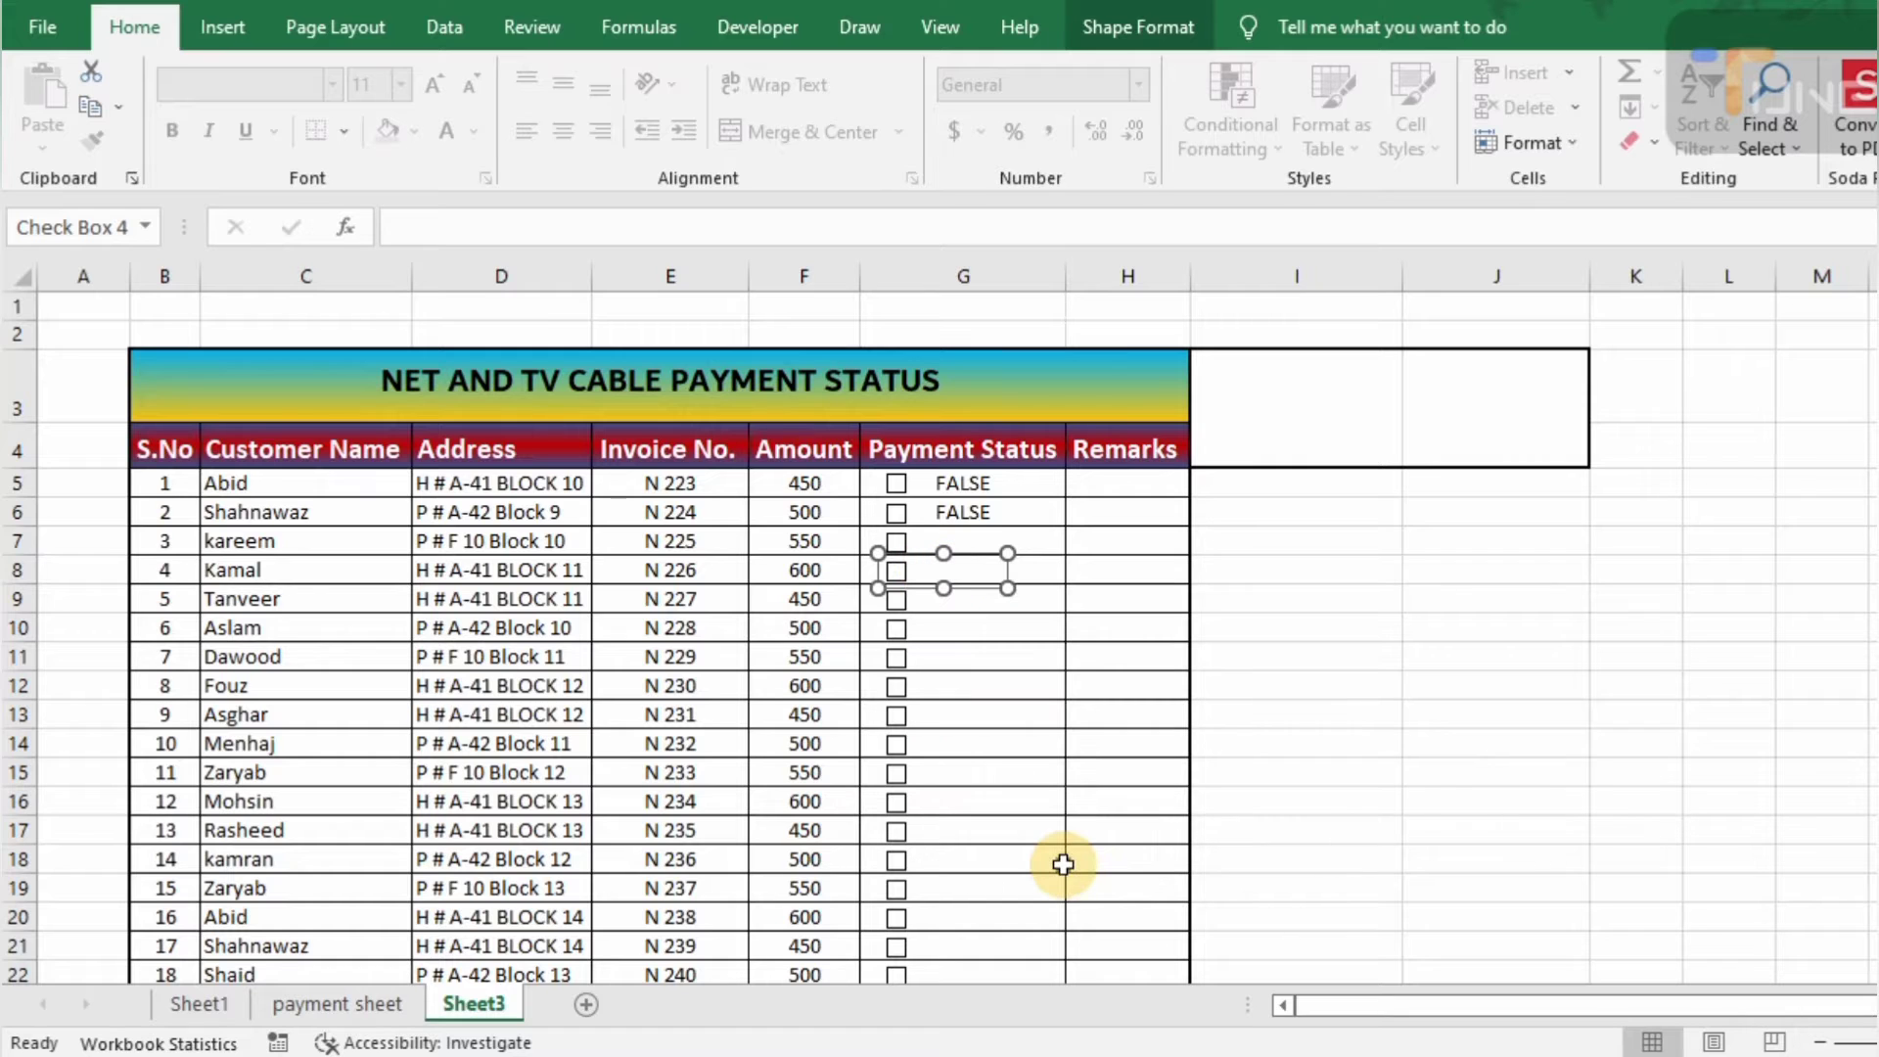
{"action": "left_click", "coordinate": [235, 524]}
{"action": "left_click", "coordinate": [1038, 570]}
{"action": "left_click", "coordinate": [550, 876]}
Link each check box in rows 9 to 12 to its own Payment Status cell, G9 through G12
{"action": "right_click", "coordinate": [982, 629]}
{"action": "left_click", "coordinate": [1099, 907]}
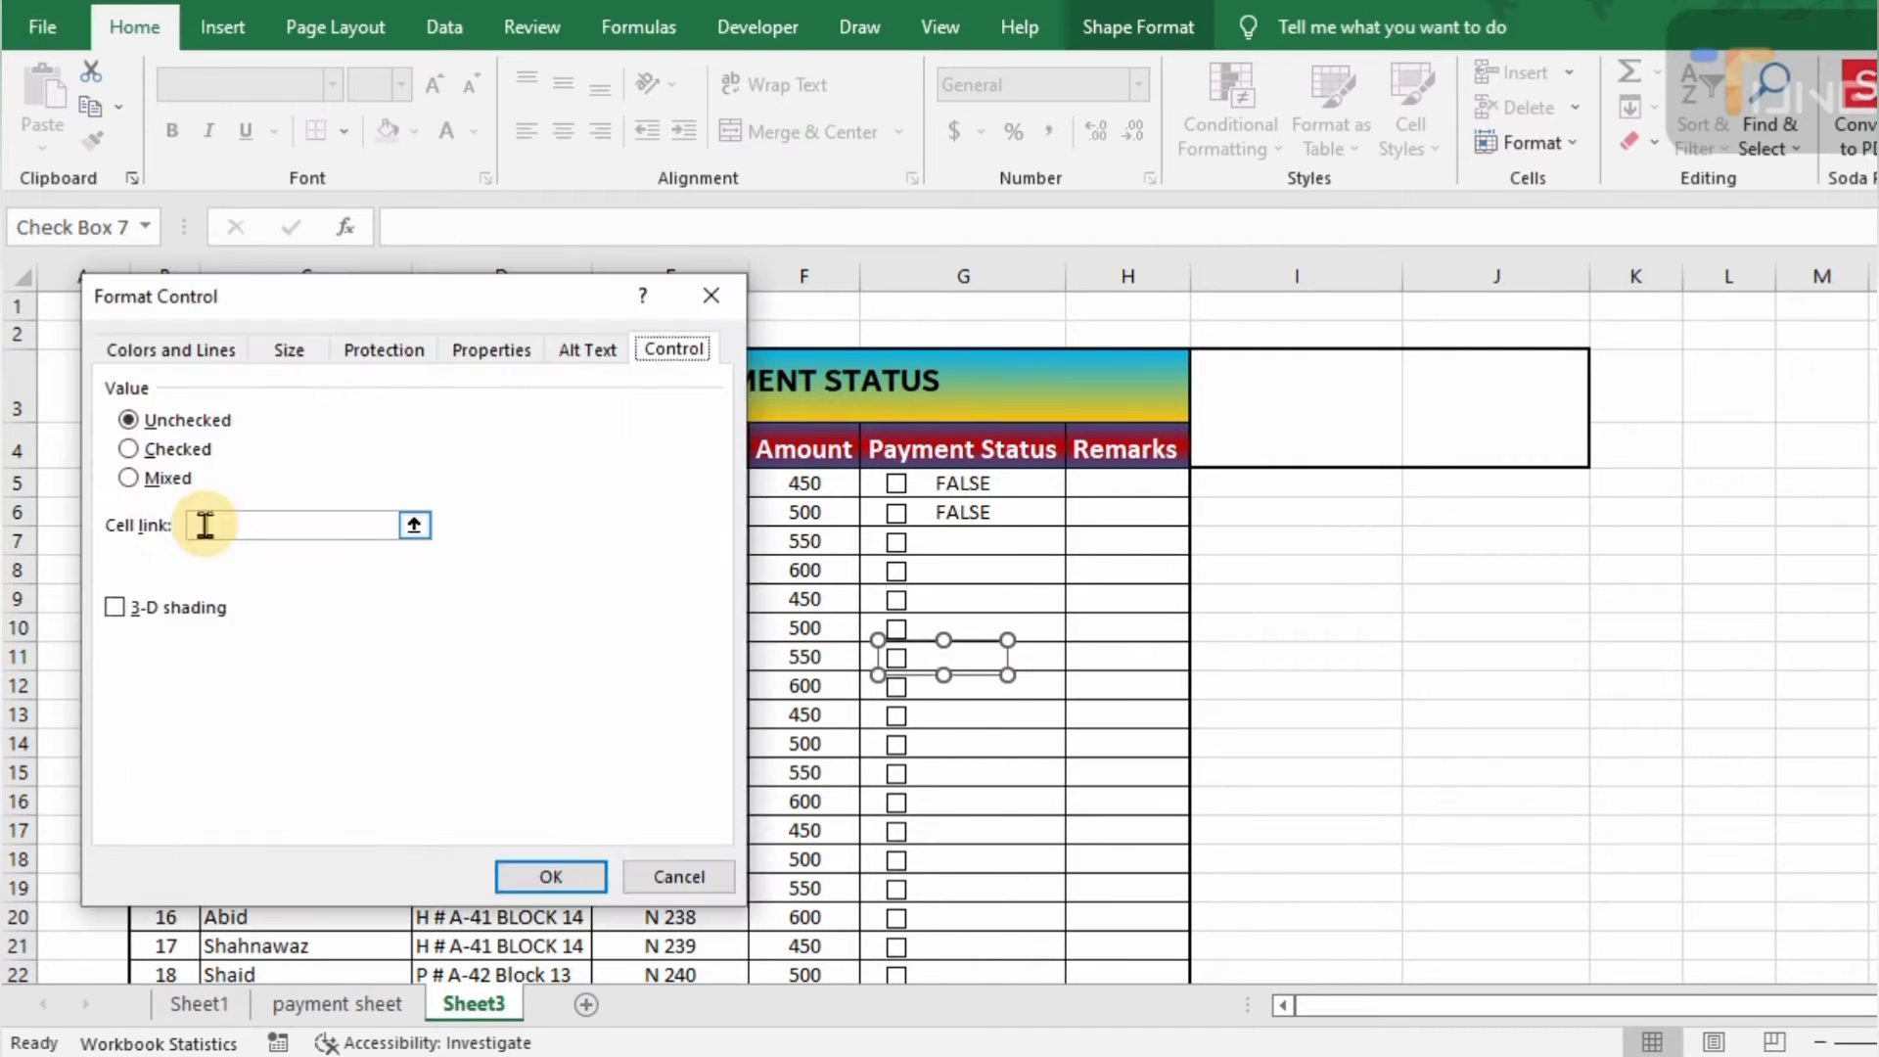
{"action": "left_click", "coordinate": [203, 525]}
{"action": "right_click", "coordinate": [959, 691]}
{"action": "left_click", "coordinate": [205, 525]}
{"action": "left_click", "coordinate": [1035, 687]}
{"action": "left_click", "coordinate": [551, 875]}
Link each check box in rows 13 to 15 to its own cell, G13 through $G$15
{"action": "left_click", "coordinate": [1031, 719]}
{"action": "left_click", "coordinate": [551, 876]}
{"action": "right_click", "coordinate": [970, 778]}
{"action": "left_click", "coordinate": [1037, 773]}
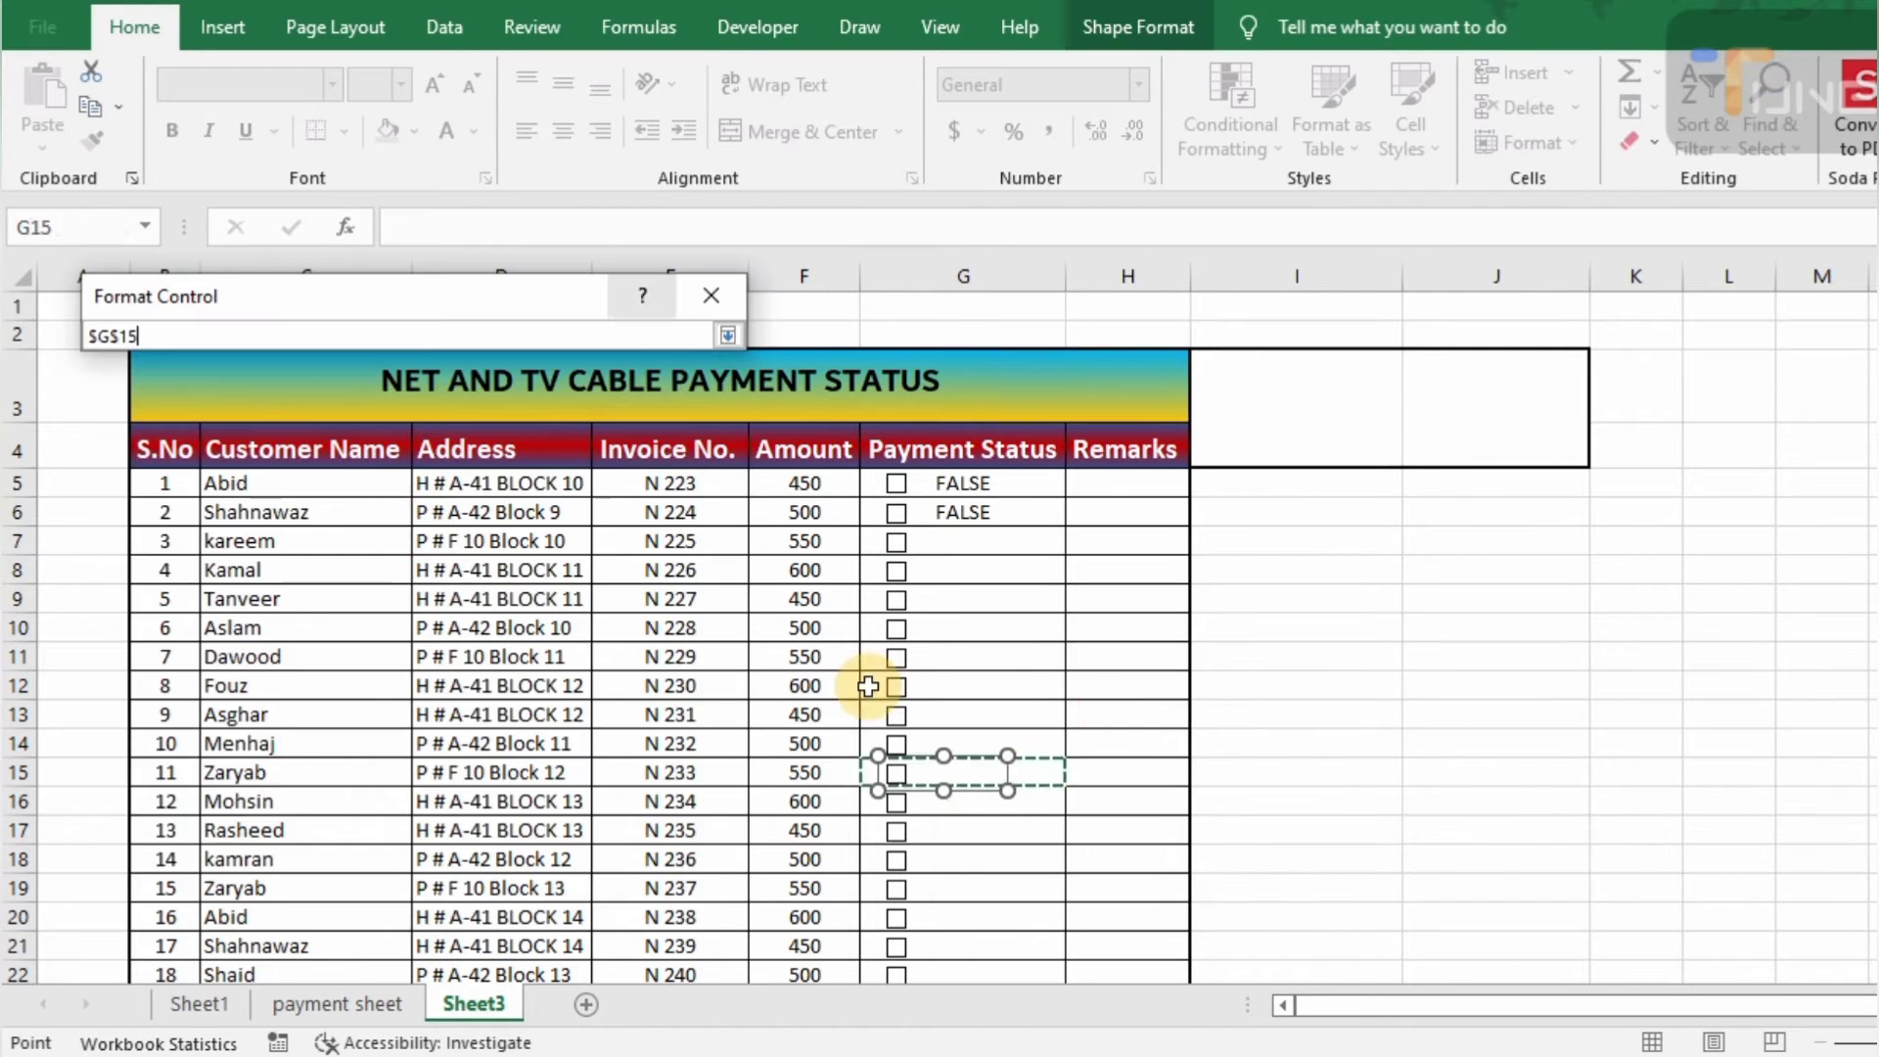
{"action": "left_click", "coordinate": [551, 876]}
Link each check box in rows 16 to 20 to its own cell, G16 through $G$20
{"action": "left_click", "coordinate": [235, 525]}
{"action": "left_click", "coordinate": [1047, 807]}
{"action": "left_click", "coordinate": [551, 876]}
{"action": "right_click", "coordinate": [981, 865]}
{"action": "left_click", "coordinate": [1037, 844]}
{"action": "left_click", "coordinate": [550, 874]}
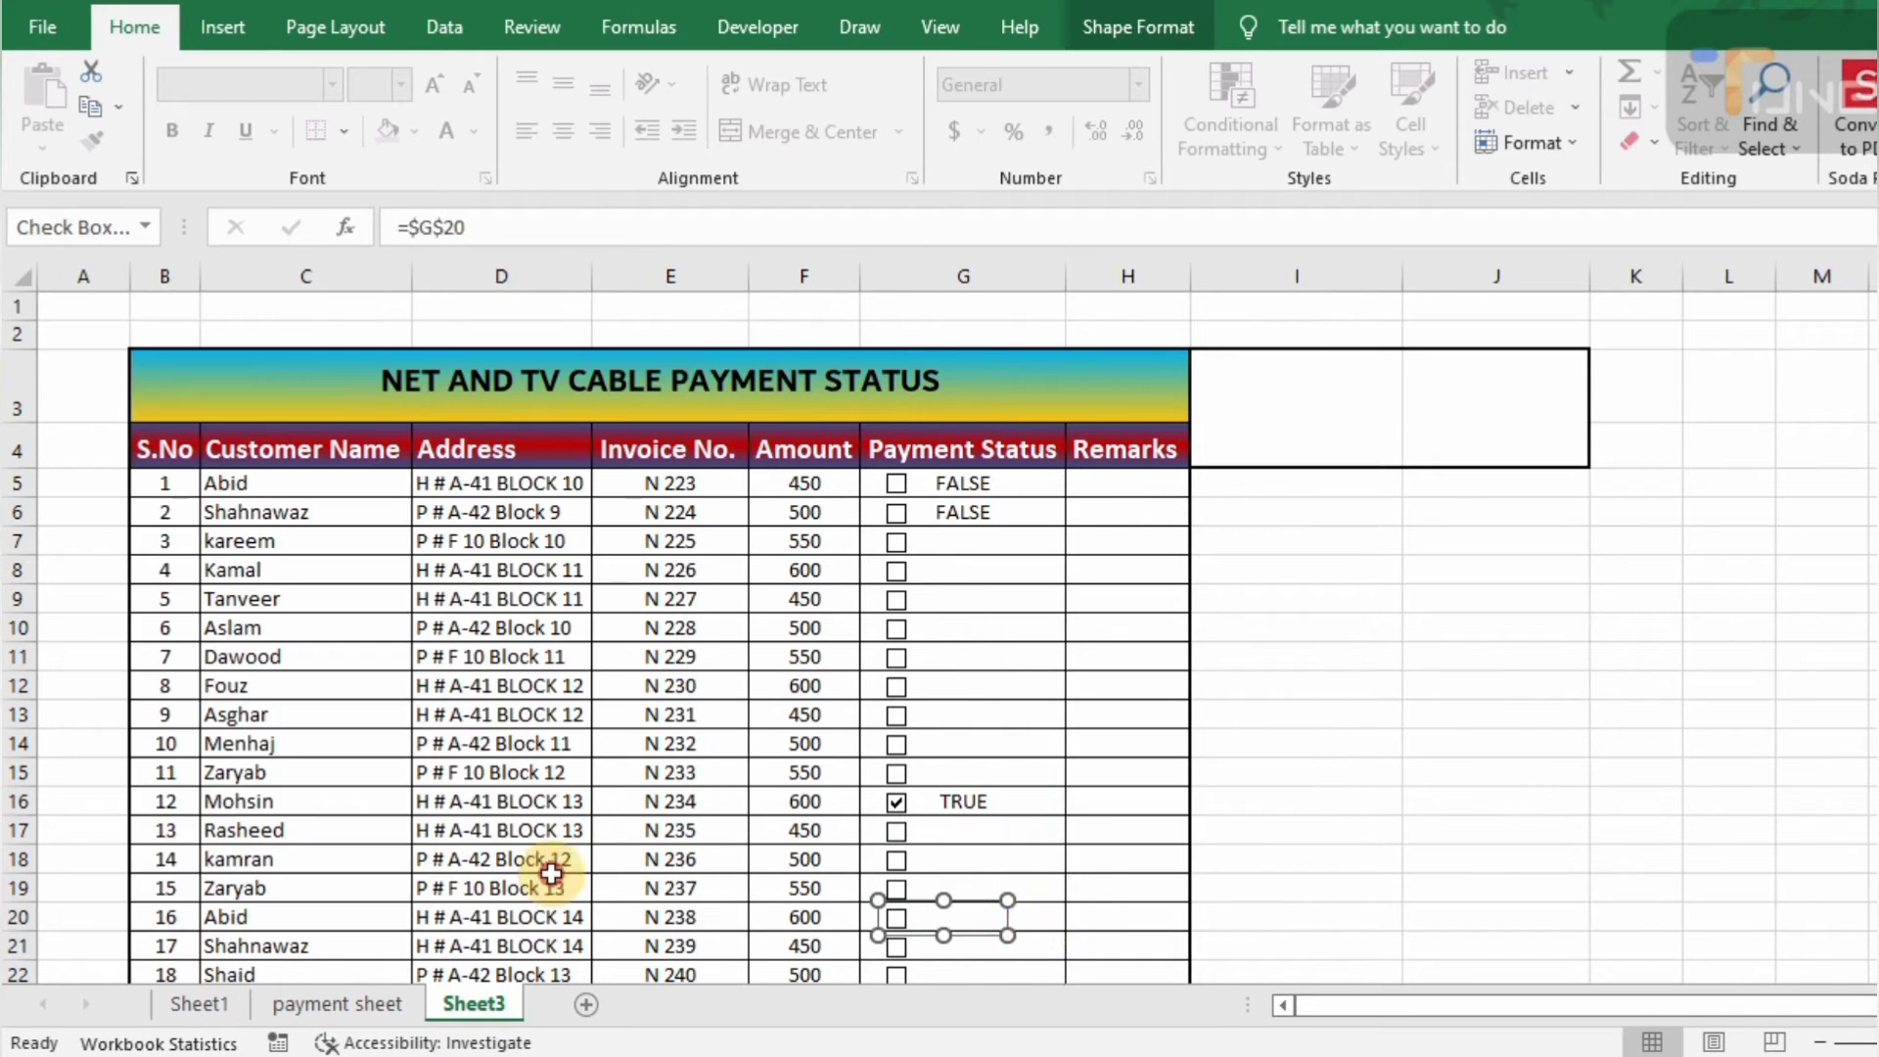
Link serial number 17's check box to cell G21 through its control formatting
{"action": "right_click", "coordinate": [979, 946]}
{"action": "left_click", "coordinate": [1037, 922]}
{"action": "left_click", "coordinate": [374, 524]}
{"action": "left_click", "coordinate": [1037, 946]}
{"action": "left_click", "coordinate": [551, 876]}
Link each remaining check box in rows 22 to 26 to its own cell, G22 through G26
{"action": "scroll", "coordinate": [979, 744], "scroll_direction": "down", "scroll_amount": 3}
{"action": "right_click", "coordinate": [902, 685]}
{"action": "left_click", "coordinate": [1014, 972]}
{"action": "right_click", "coordinate": [990, 741]}
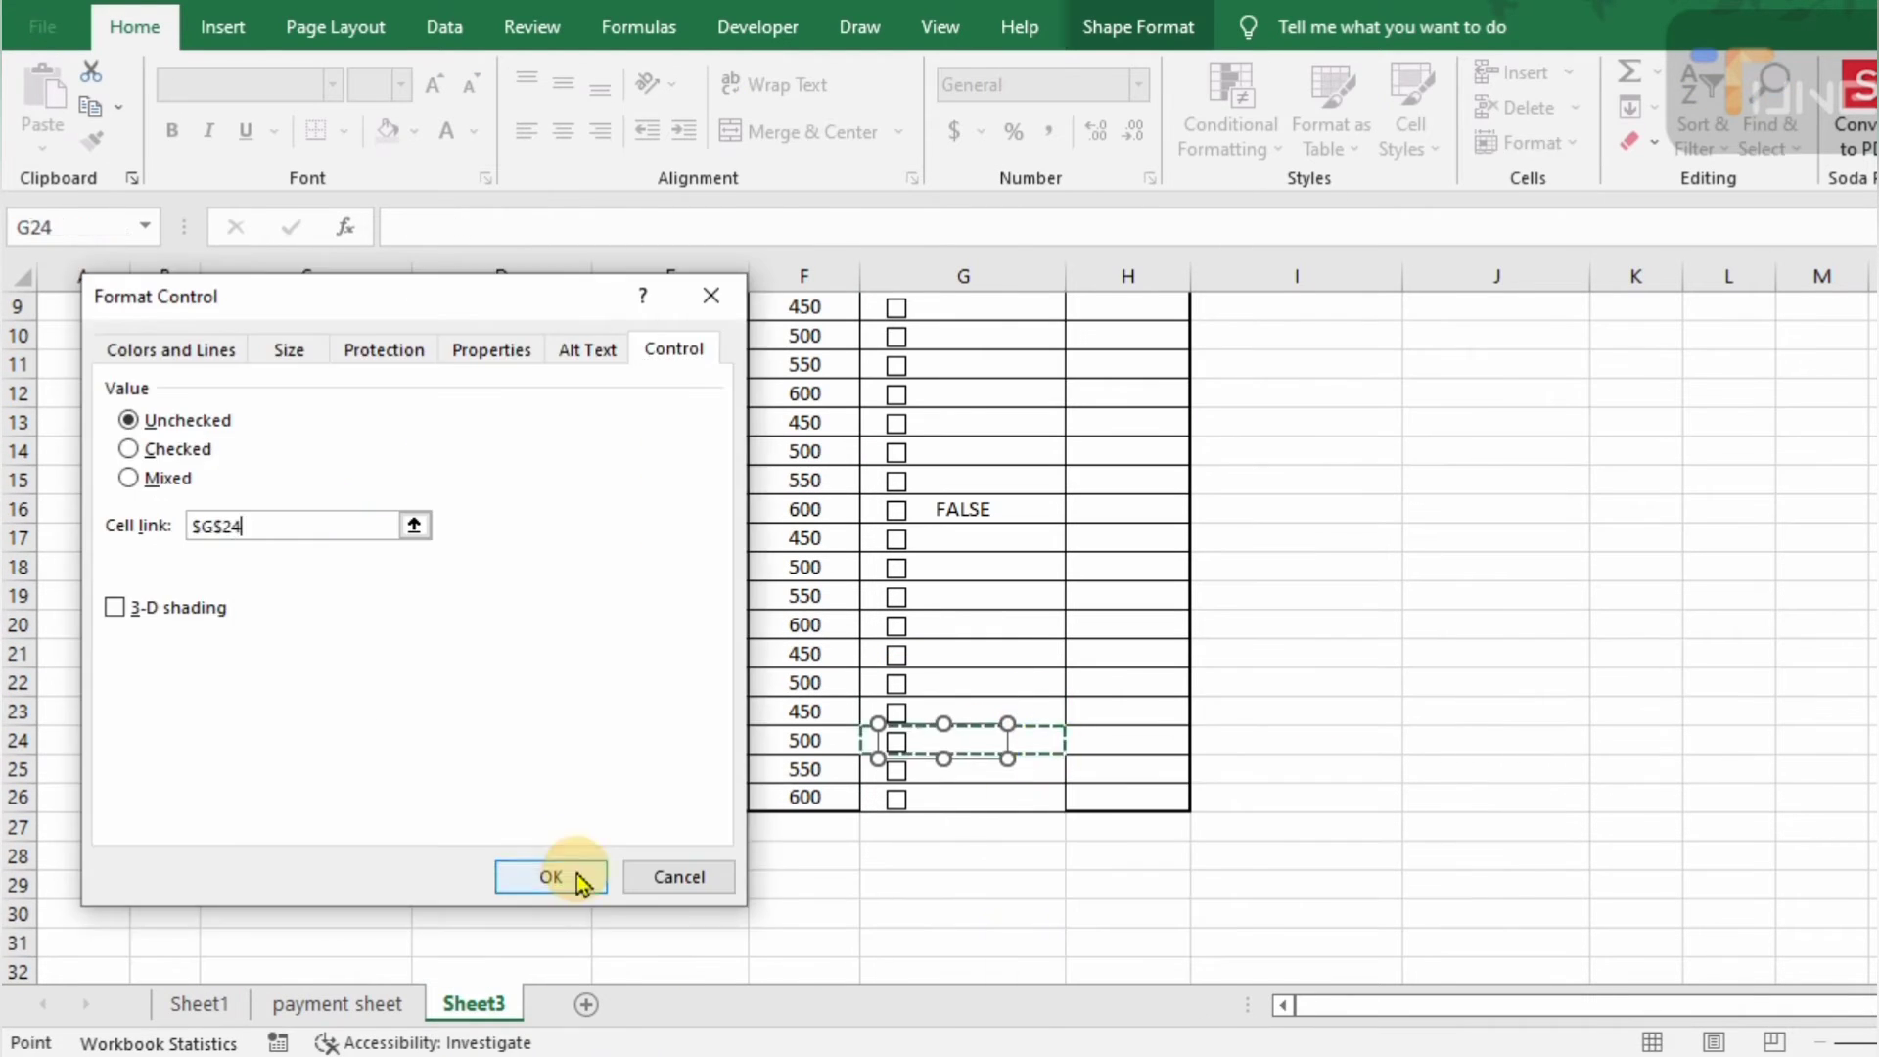
{"action": "left_click", "coordinate": [574, 880]}
{"action": "right_click", "coordinate": [979, 798]}
{"action": "left_click", "coordinate": [237, 522]}
{"action": "left_click", "coordinate": [550, 876]}
Tick the linked Payment Status check boxes from row 26 up to row 9
{"action": "left_click", "coordinate": [895, 770]}
{"action": "left_click", "coordinate": [896, 742]}
{"action": "left_click", "coordinate": [895, 626]}
{"action": "left_click", "coordinate": [895, 596]}
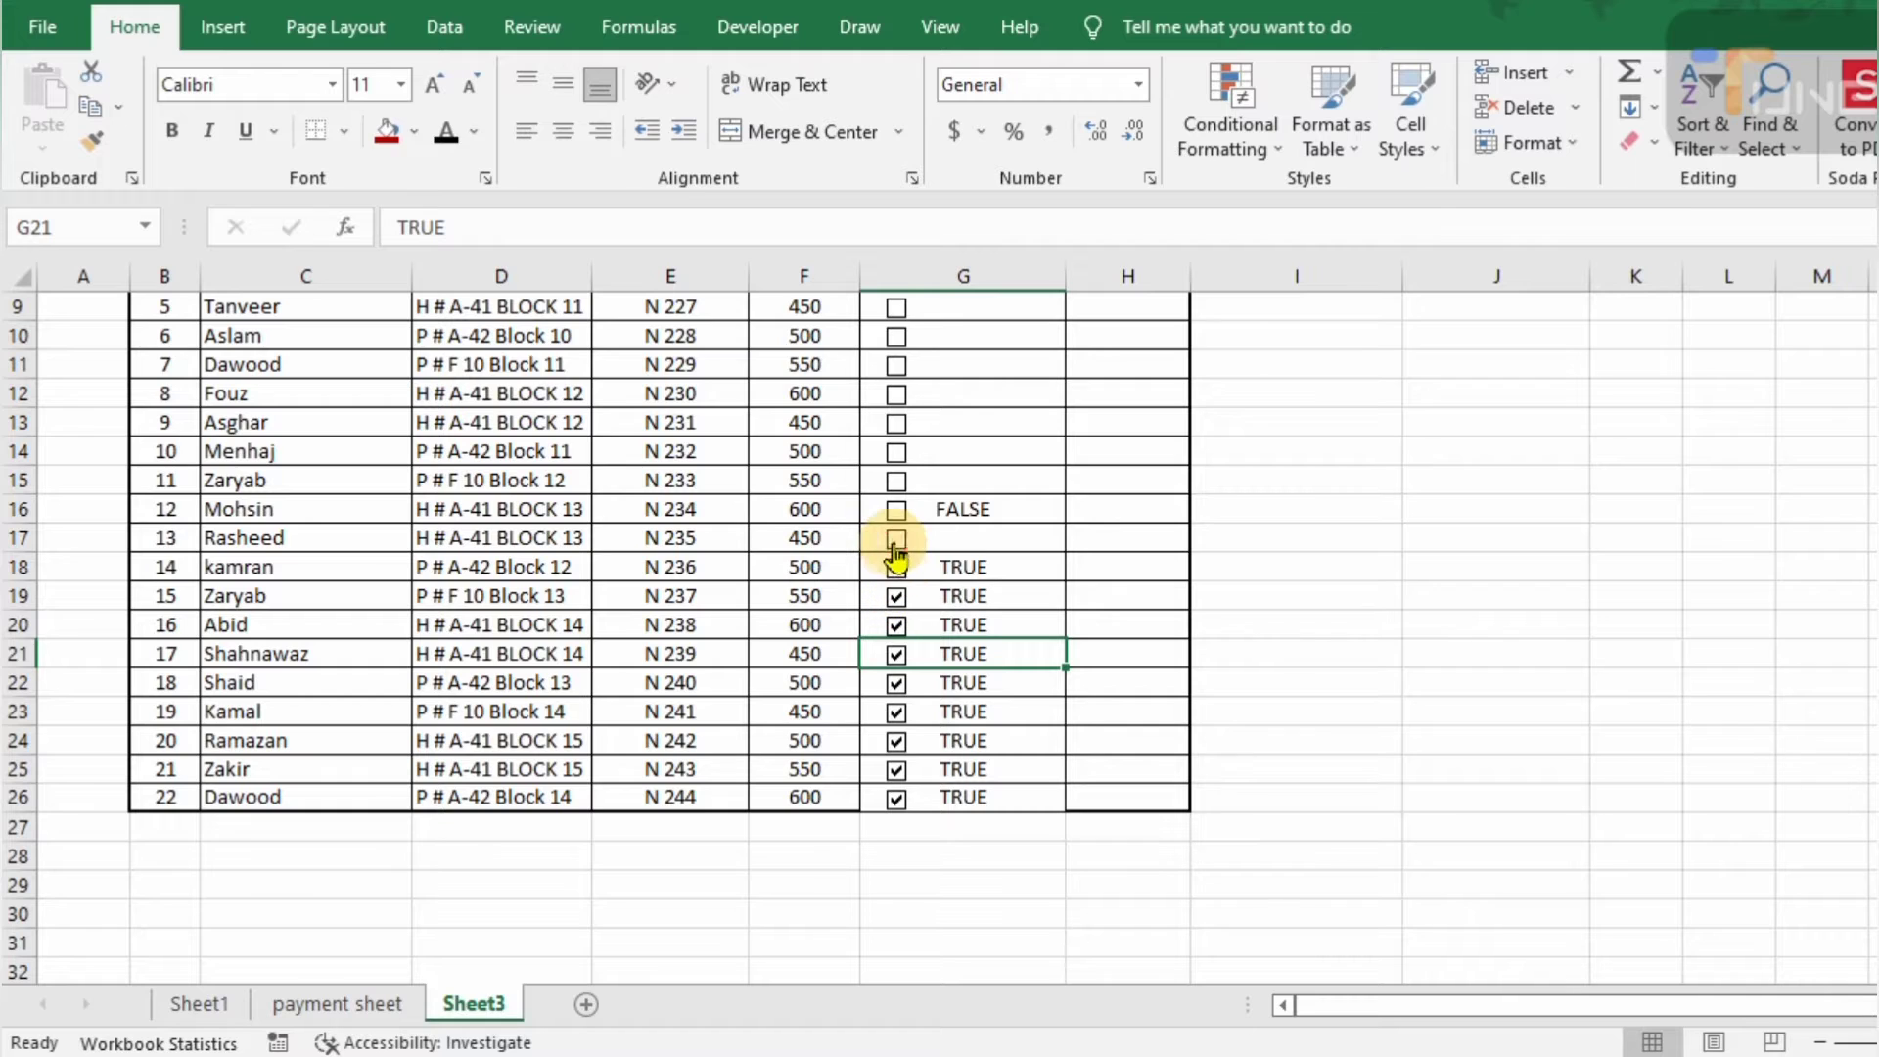
{"action": "left_click", "coordinate": [895, 540]}
{"action": "left_click", "coordinate": [895, 510]}
{"action": "left_click", "coordinate": [895, 481]}
{"action": "left_click", "coordinate": [895, 452]}
{"action": "left_click", "coordinate": [895, 423]}
{"action": "left_click", "coordinate": [895, 394]}
{"action": "left_click", "coordinate": [895, 366]}
{"action": "left_click", "coordinate": [895, 336]}
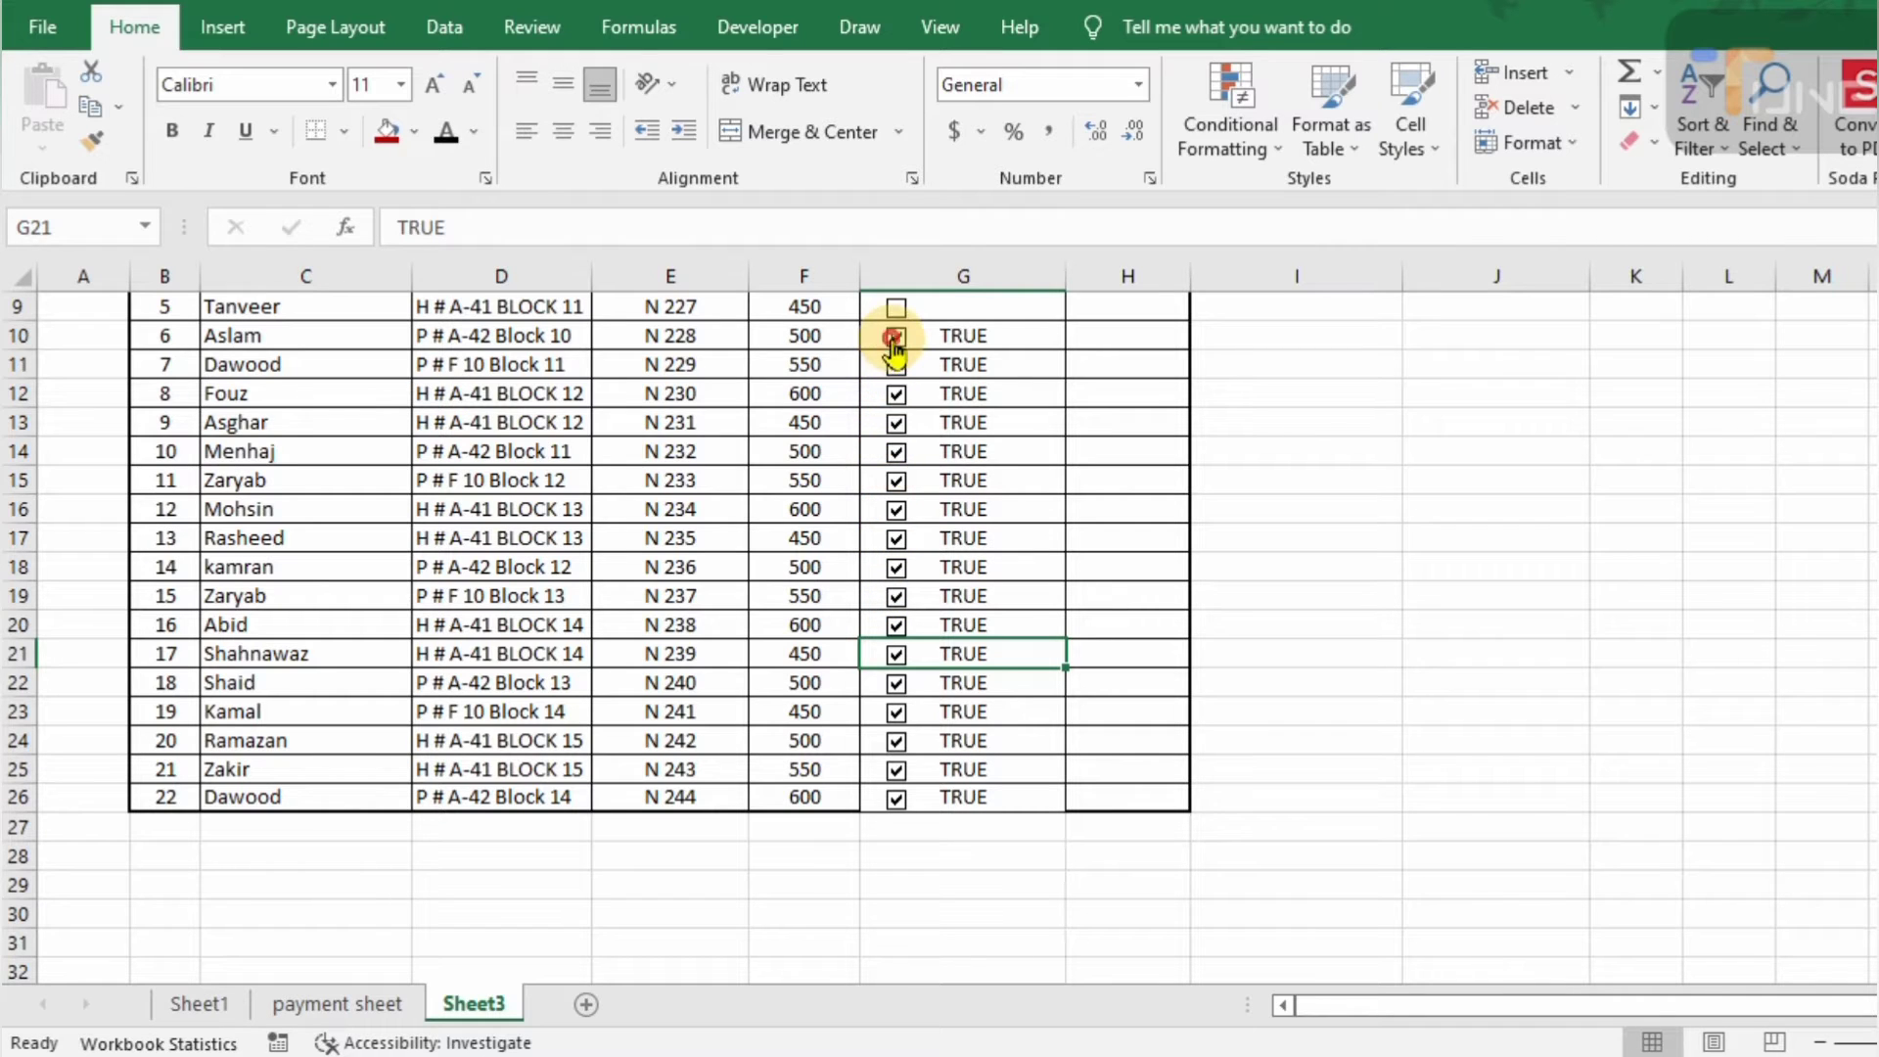
{"action": "left_click", "coordinate": [895, 308]}
Tick the remaining Payment Status check boxes for serial numbers 1 to 4, in rows 5 to 8
{"action": "key", "text": "Up"}
{"action": "key", "text": "Up"}
{"action": "key", "text": "Up"}
{"action": "key", "text": "Up"}
{"action": "key", "text": "Up"}
{"action": "key", "text": "Up"}
{"action": "key", "text": "Up"}
{"action": "key", "text": "Up"}
{"action": "key", "text": "Up"}
{"action": "key", "text": "Up"}
{"action": "key", "text": "Up"}
{"action": "key", "text": "Up"}
{"action": "key", "text": "Up"}
{"action": "key", "text": "Up"}
{"action": "key", "text": "Up"}
{"action": "key", "text": "Up"}
{"action": "key", "text": "Up"}
{"action": "key", "text": "Down"}
{"action": "key", "text": "Down"}
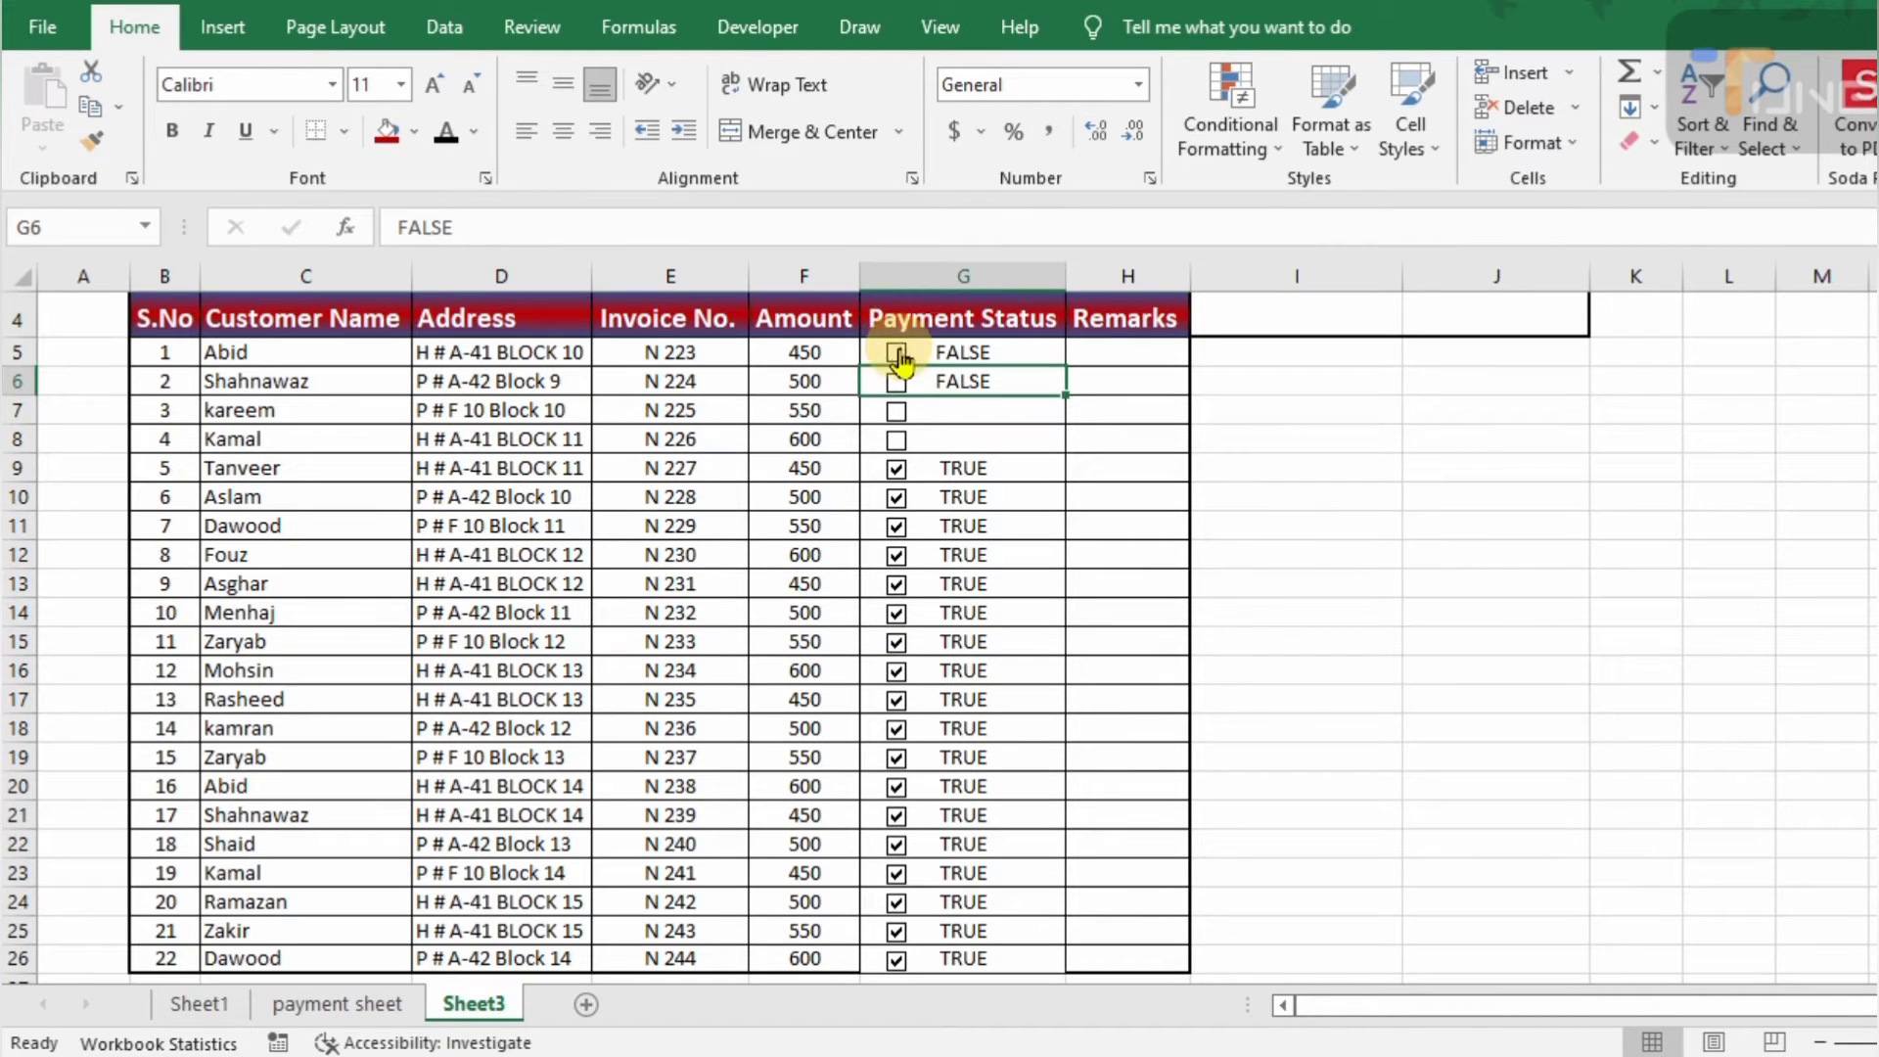
{"action": "left_click", "coordinate": [895, 354]}
{"action": "left_click", "coordinate": [895, 381]}
{"action": "left_click", "coordinate": [895, 410]}
{"action": "left_click", "coordinate": [895, 440]}
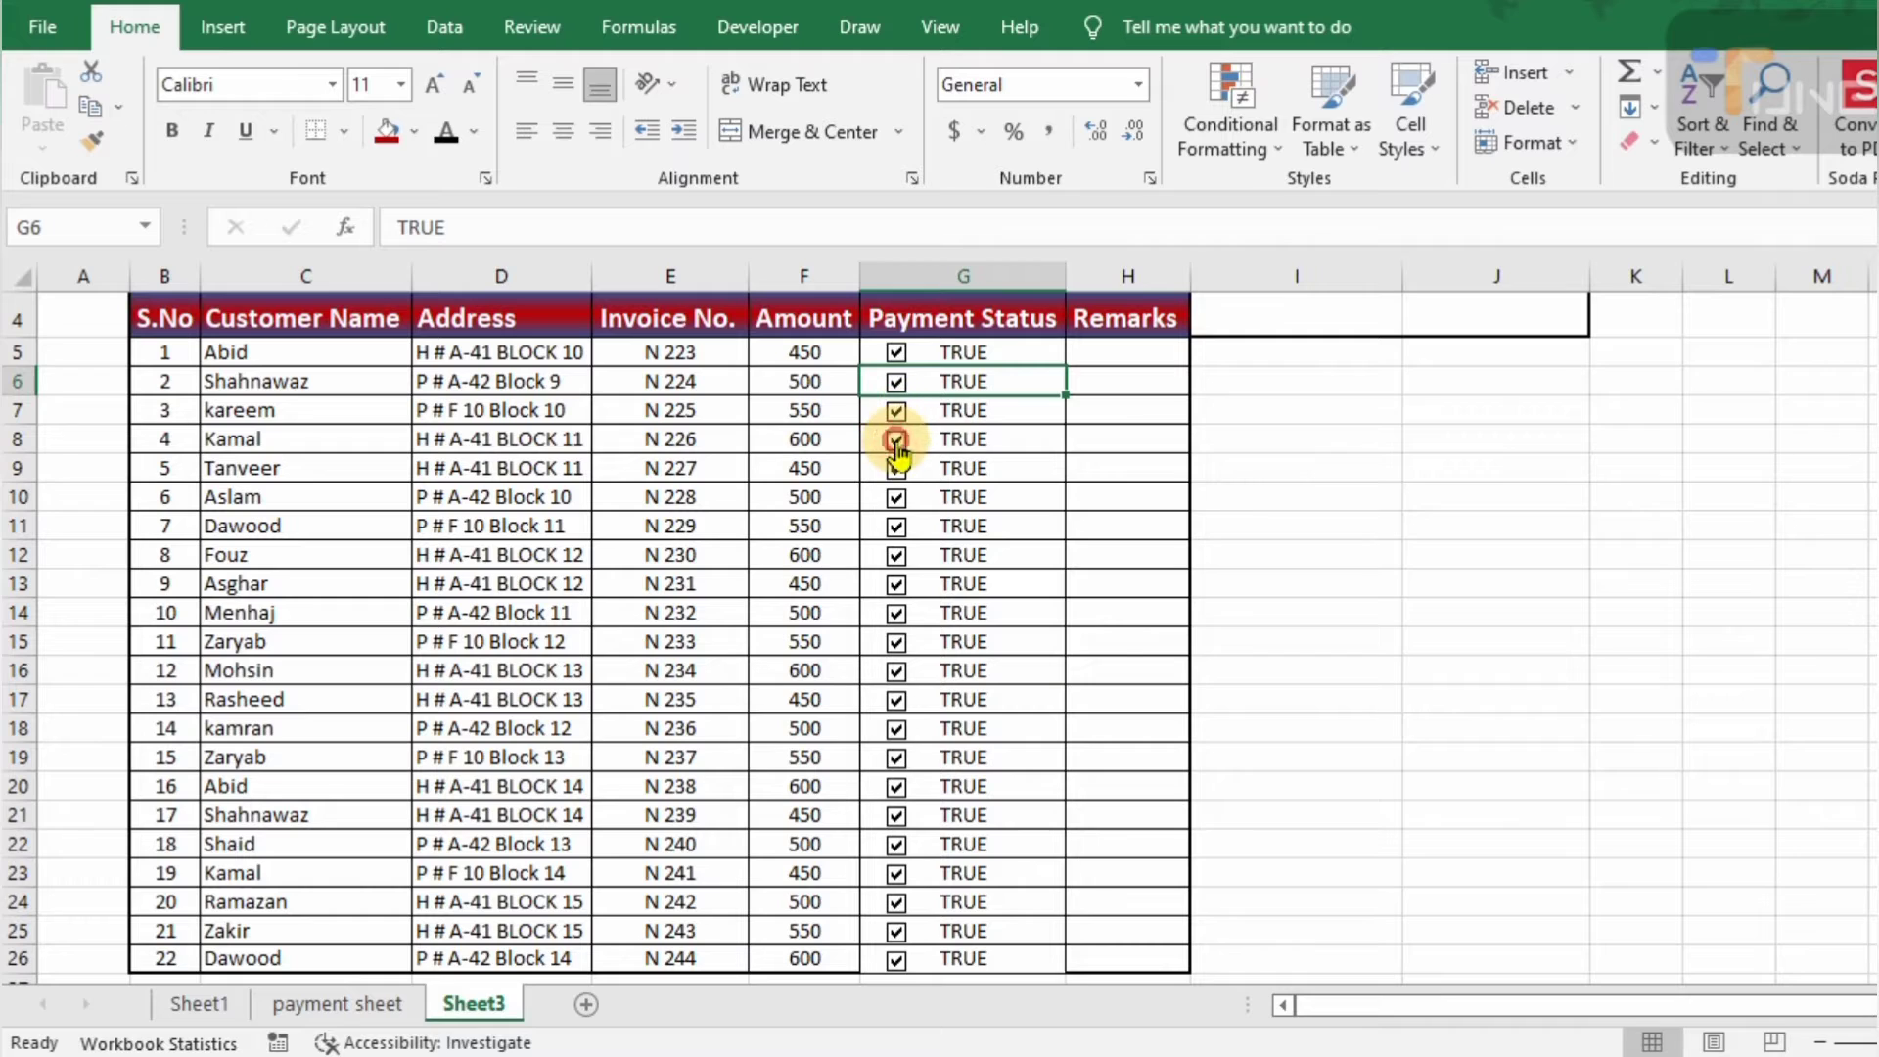
Select G5:G26 and clear every Payment Status check box from row 5 down to row 26
{"action": "left_click", "coordinate": [873, 343]}
{"action": "key", "text": "ctrl+shift+Down"}
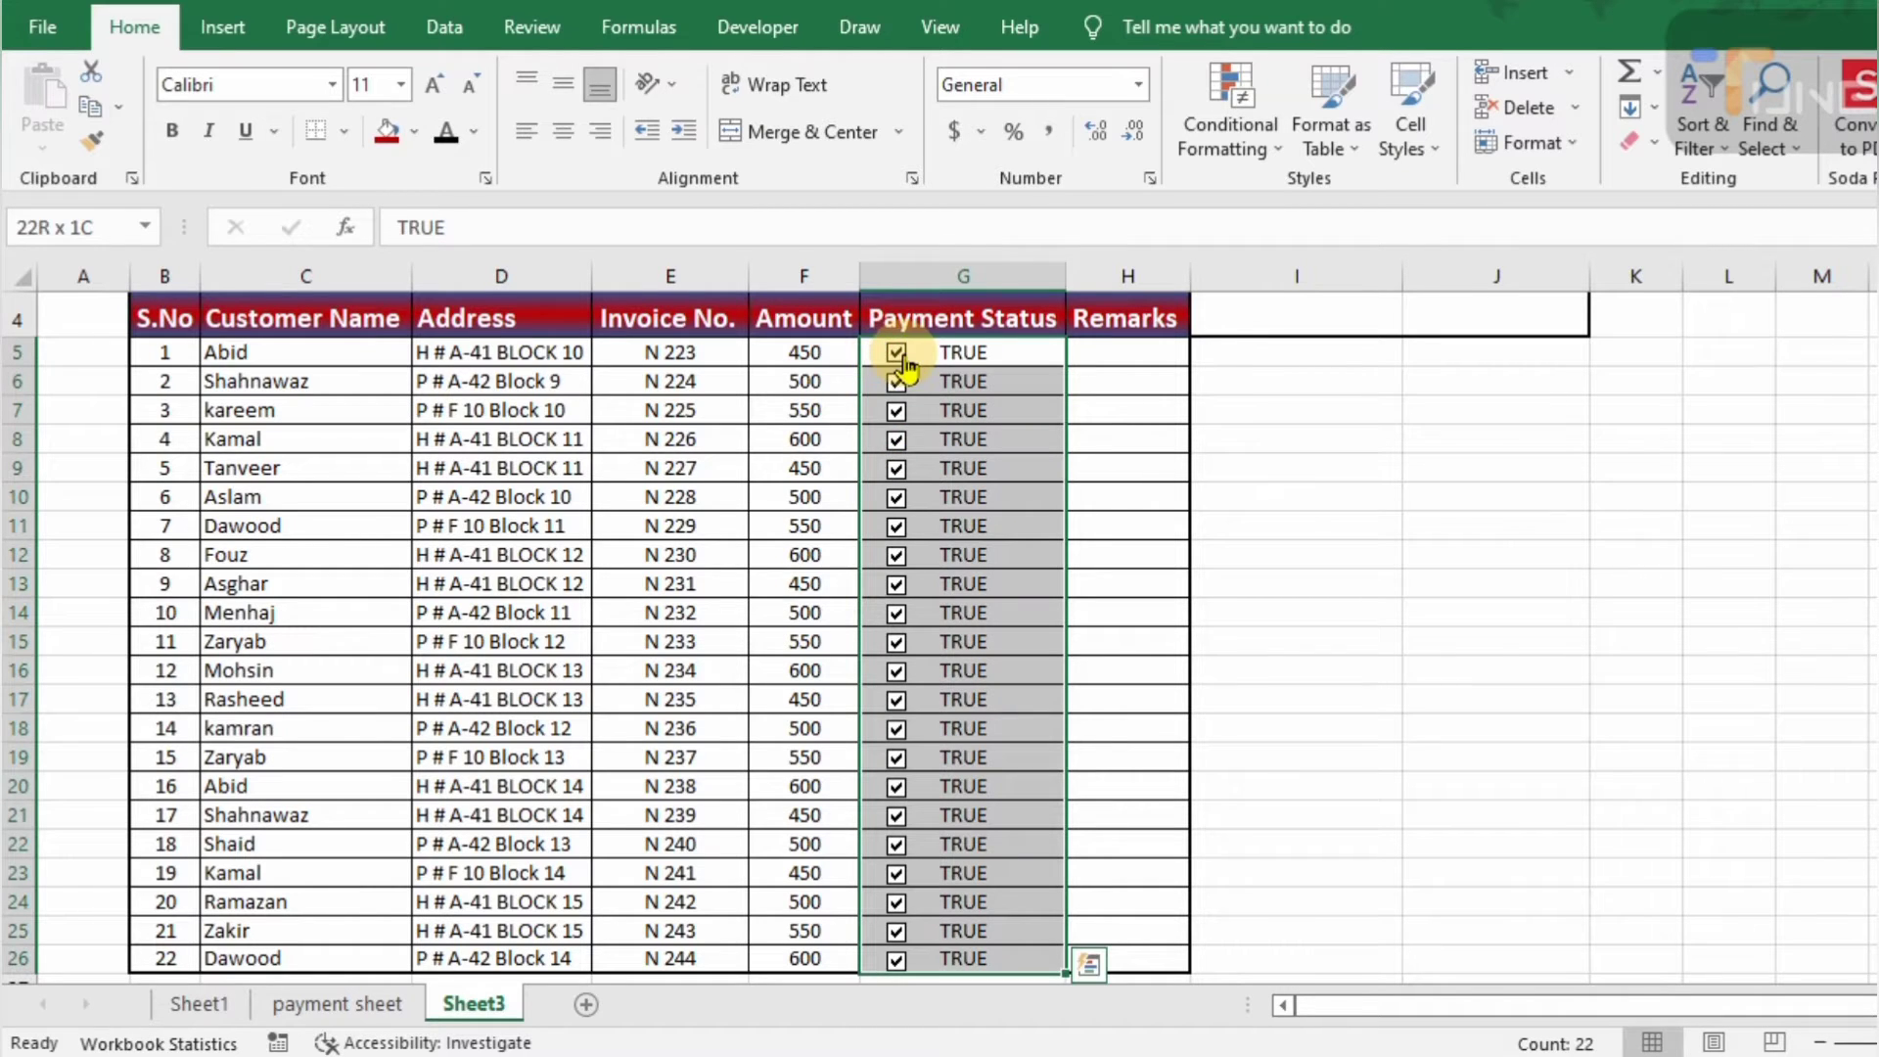
{"action": "left_click", "coordinate": [895, 352]}
{"action": "left_click", "coordinate": [895, 382]}
{"action": "left_click", "coordinate": [895, 410]}
{"action": "left_click", "coordinate": [895, 439]}
{"action": "left_click", "coordinate": [896, 467]}
{"action": "left_click", "coordinate": [895, 497]}
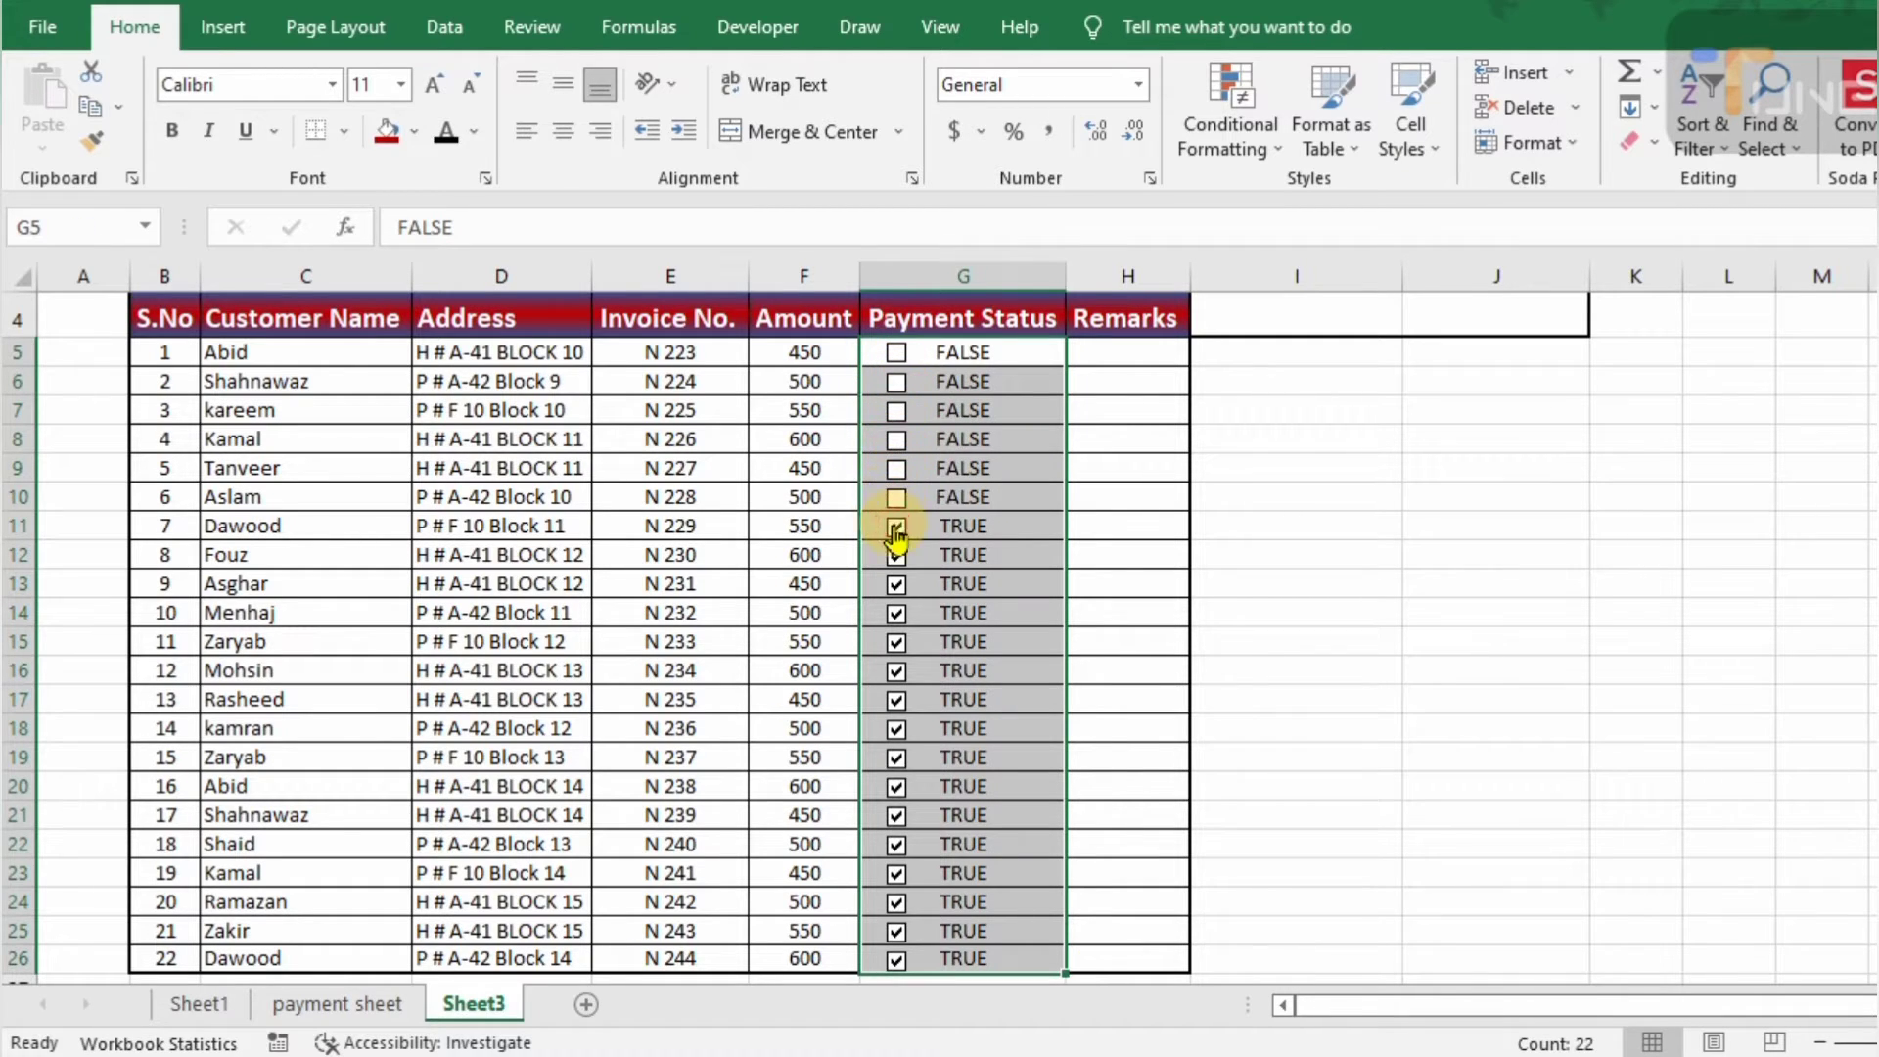
{"action": "left_click", "coordinate": [895, 526]}
{"action": "left_click", "coordinate": [895, 555]}
{"action": "left_click", "coordinate": [895, 584]}
{"action": "left_click", "coordinate": [895, 612]}
{"action": "left_click", "coordinate": [895, 642]}
{"action": "left_click", "coordinate": [895, 670]}
{"action": "left_click", "coordinate": [895, 700]}
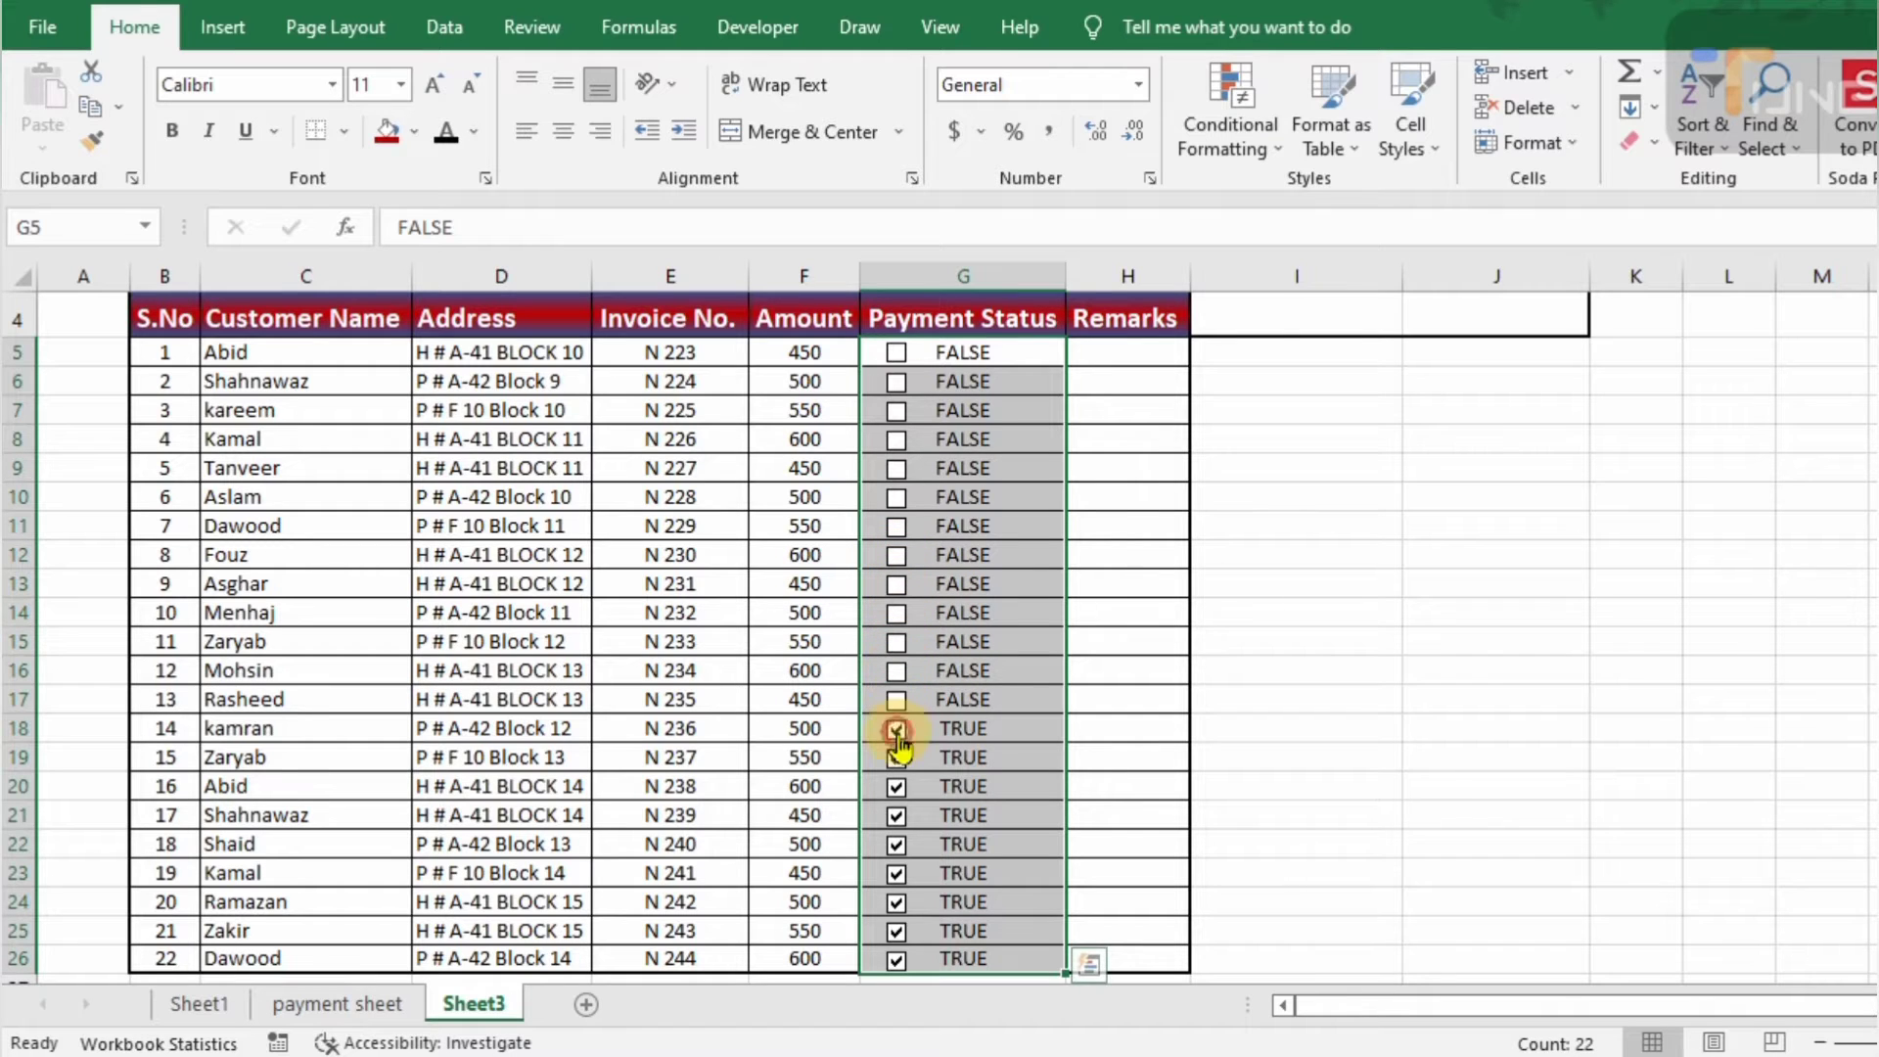
{"action": "left_click", "coordinate": [895, 728]}
{"action": "left_click", "coordinate": [896, 758]}
{"action": "left_click", "coordinate": [895, 786]}
{"action": "left_click", "coordinate": [895, 815]}
{"action": "left_click", "coordinate": [896, 843]}
{"action": "left_click", "coordinate": [895, 873]}
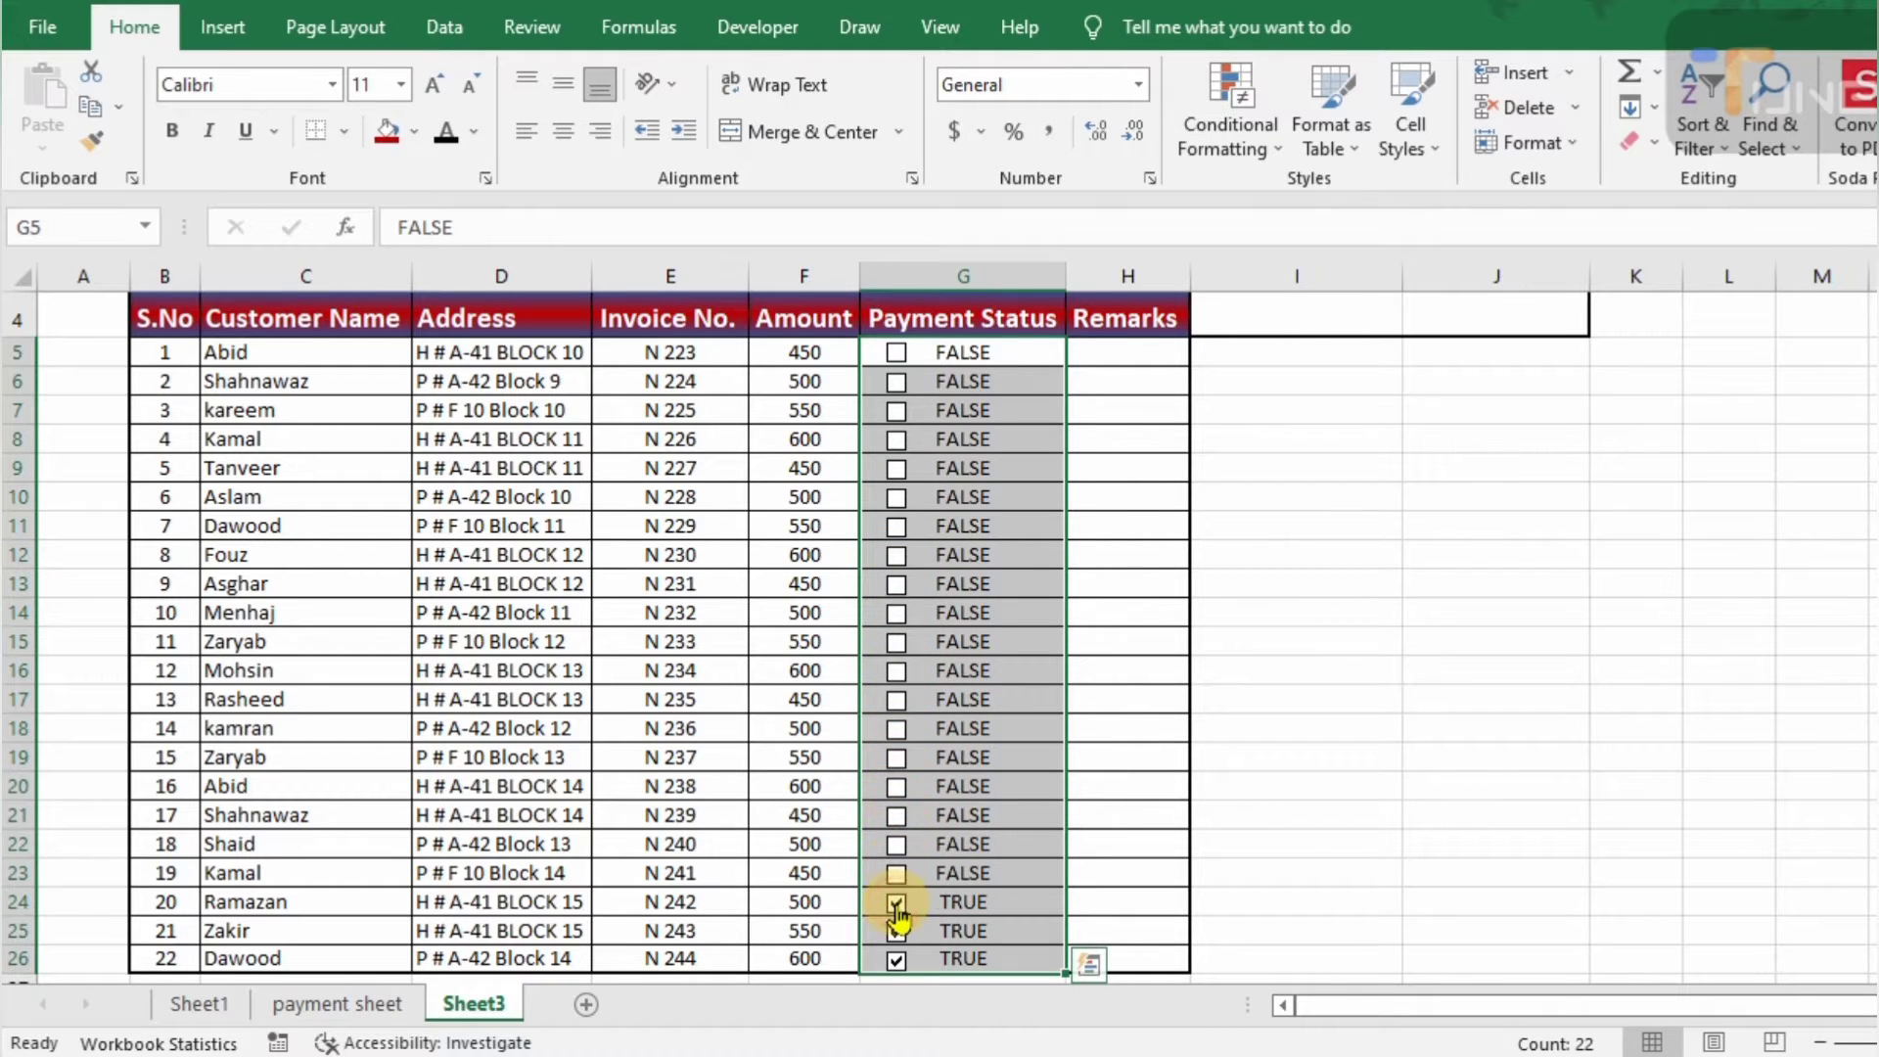
{"action": "left_click", "coordinate": [895, 901]}
{"action": "left_click", "coordinate": [895, 930]}
{"action": "left_click", "coordinate": [896, 958]}
Enter the formula =IF(G5=TRUE,"PAID","PENDING") in Remarks cell H5
{"action": "left_click", "coordinate": [1113, 358]}
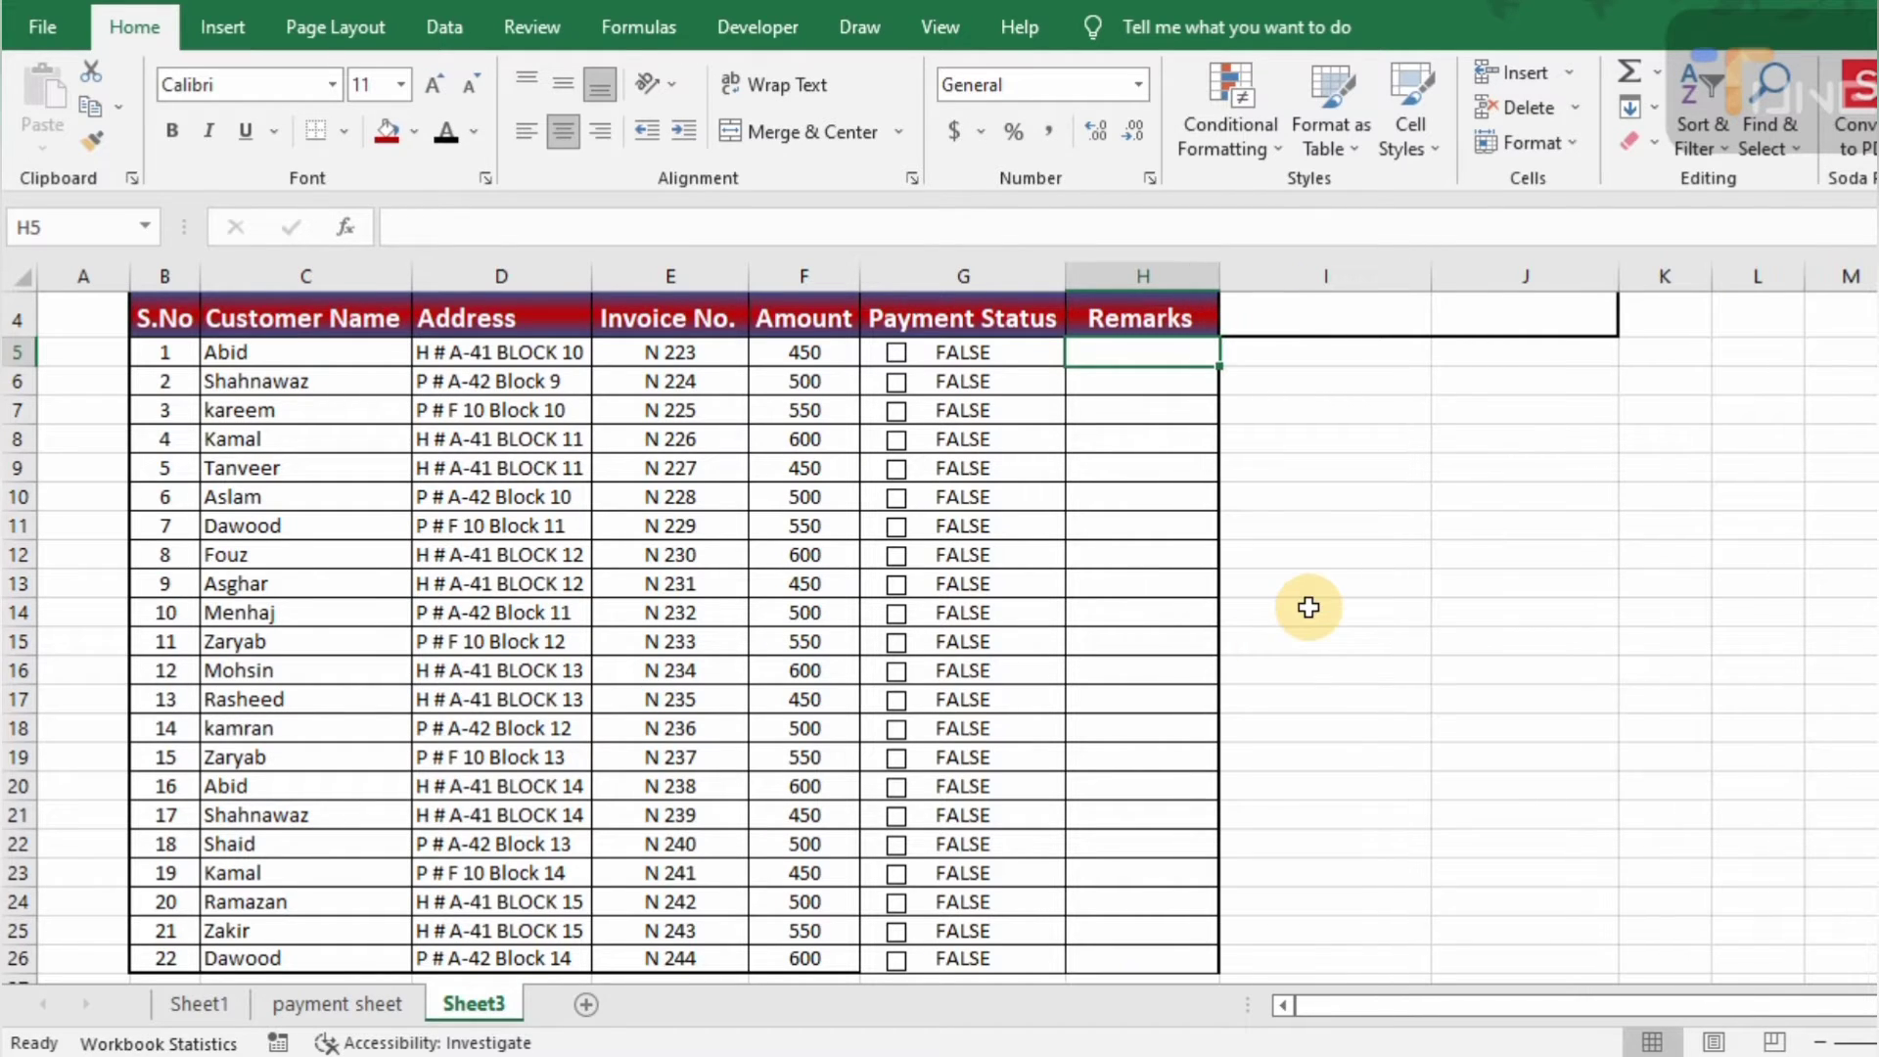
{"action": "type", "text": "=IF"}
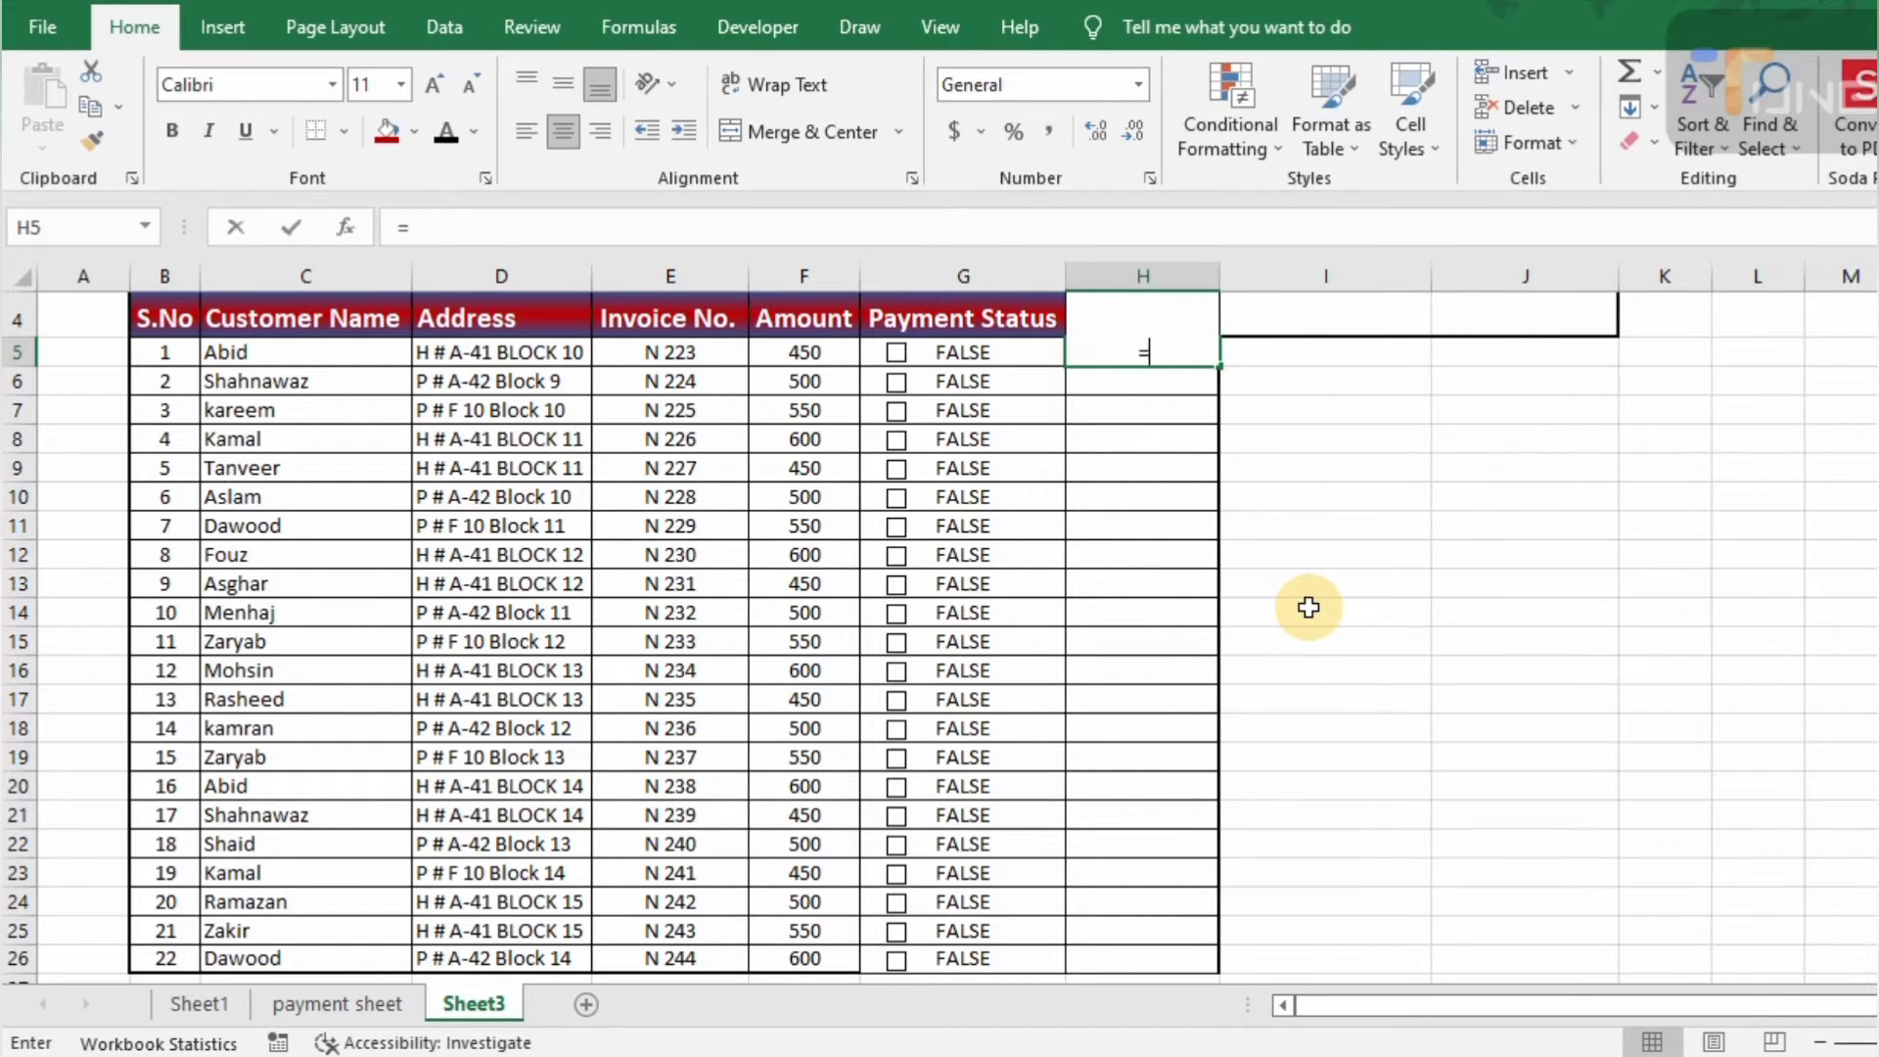
{"action": "type", "text": "("}
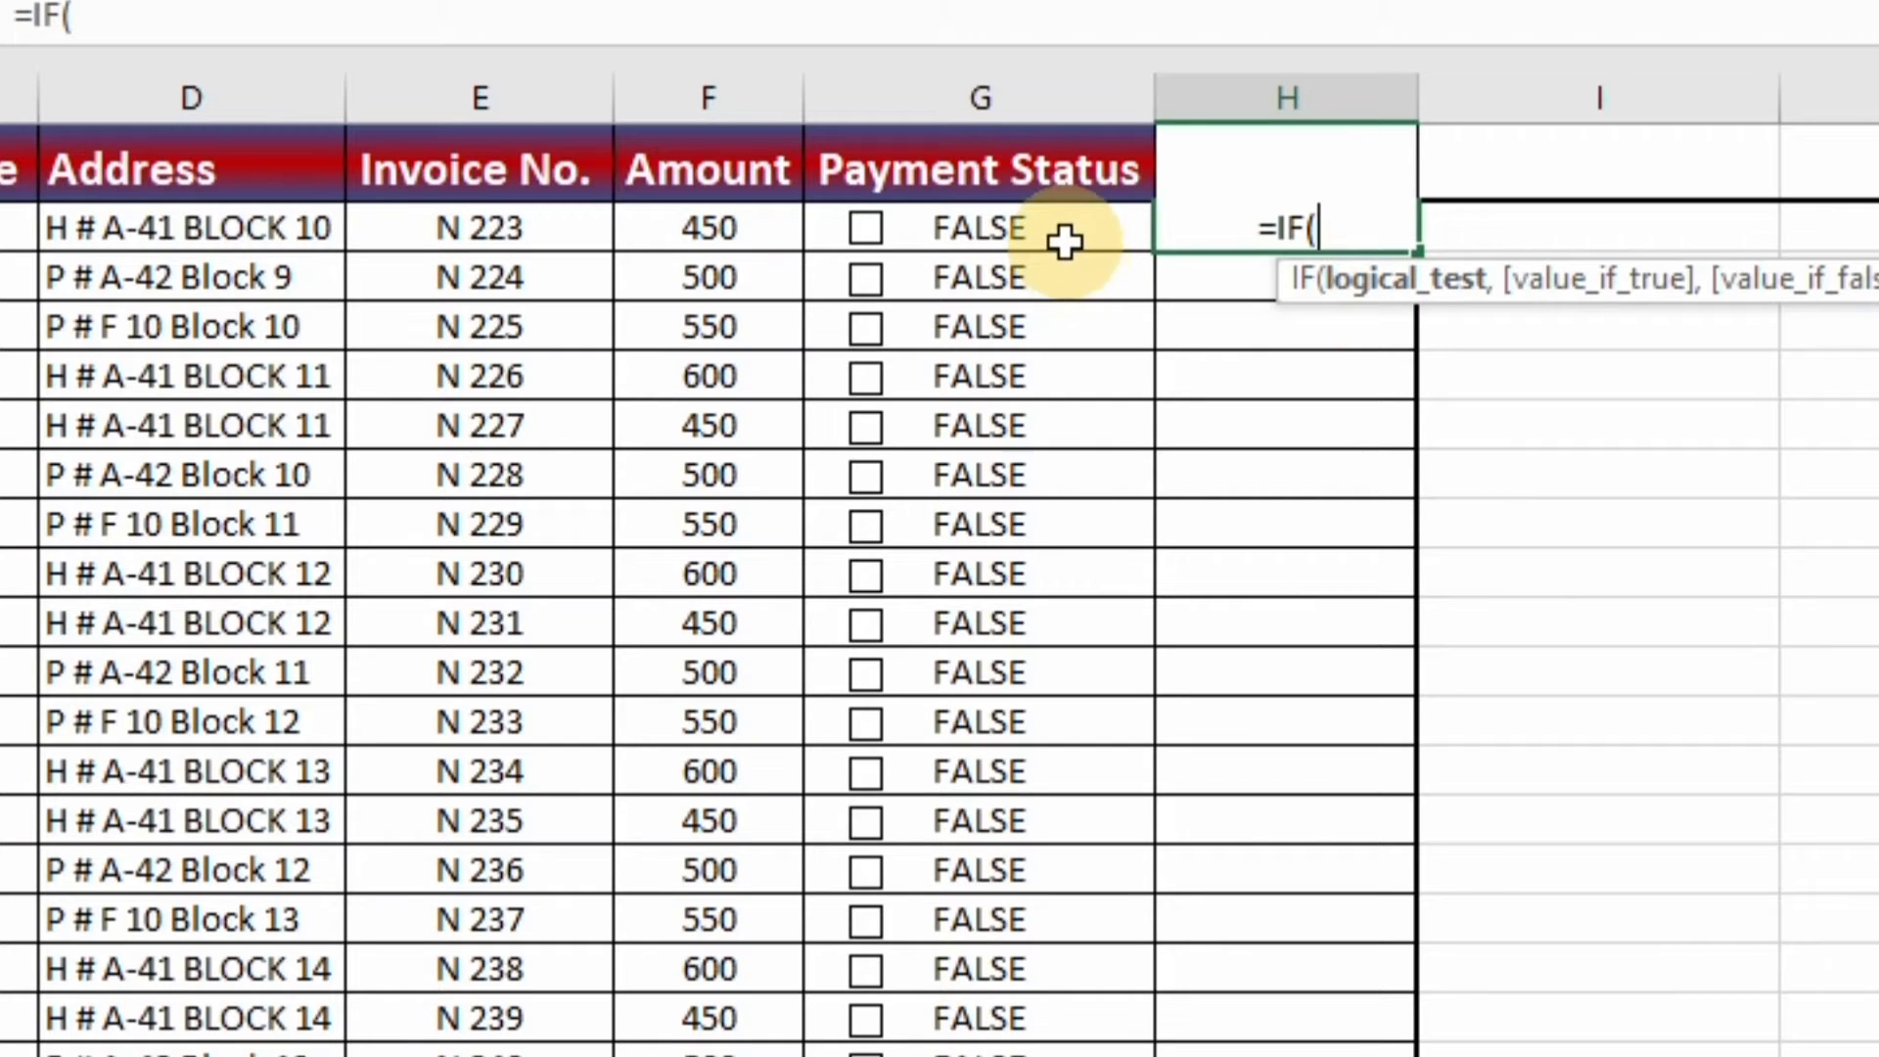
{"action": "left_click", "coordinate": [1064, 242]}
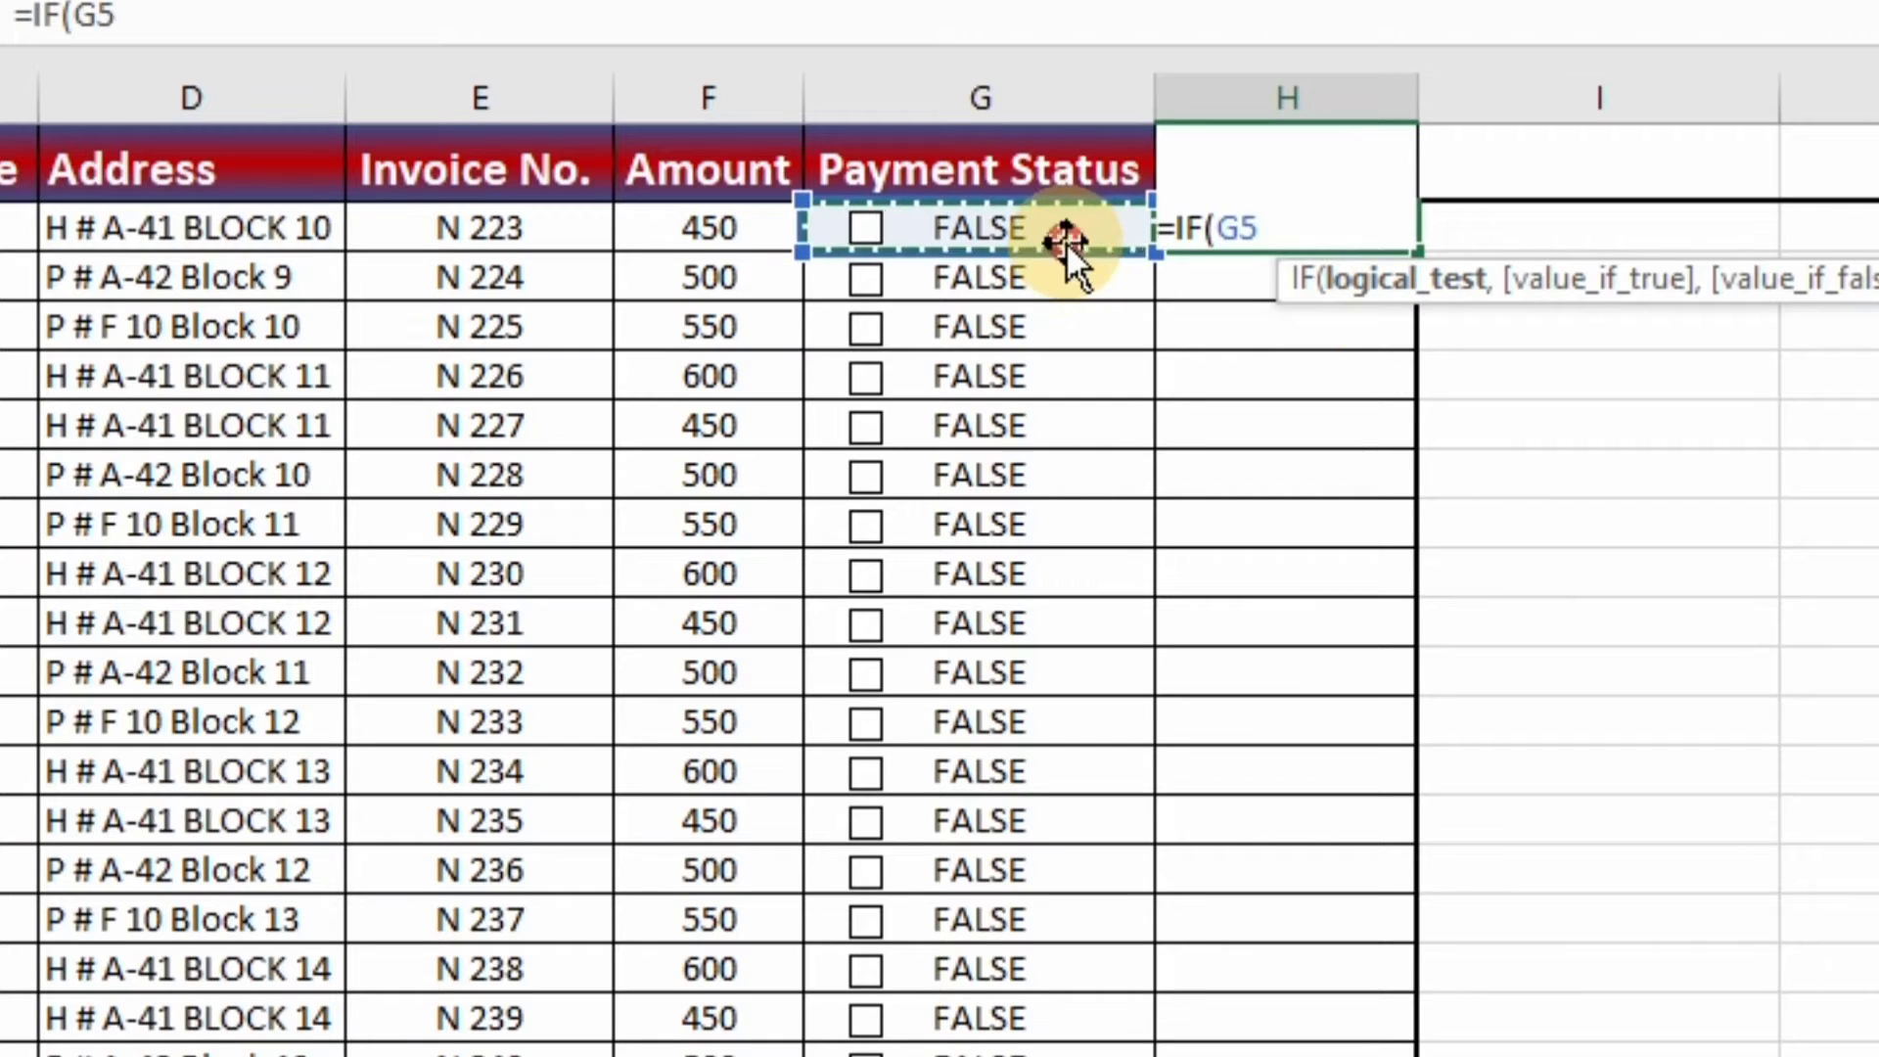
{"action": "type", "text": "="}
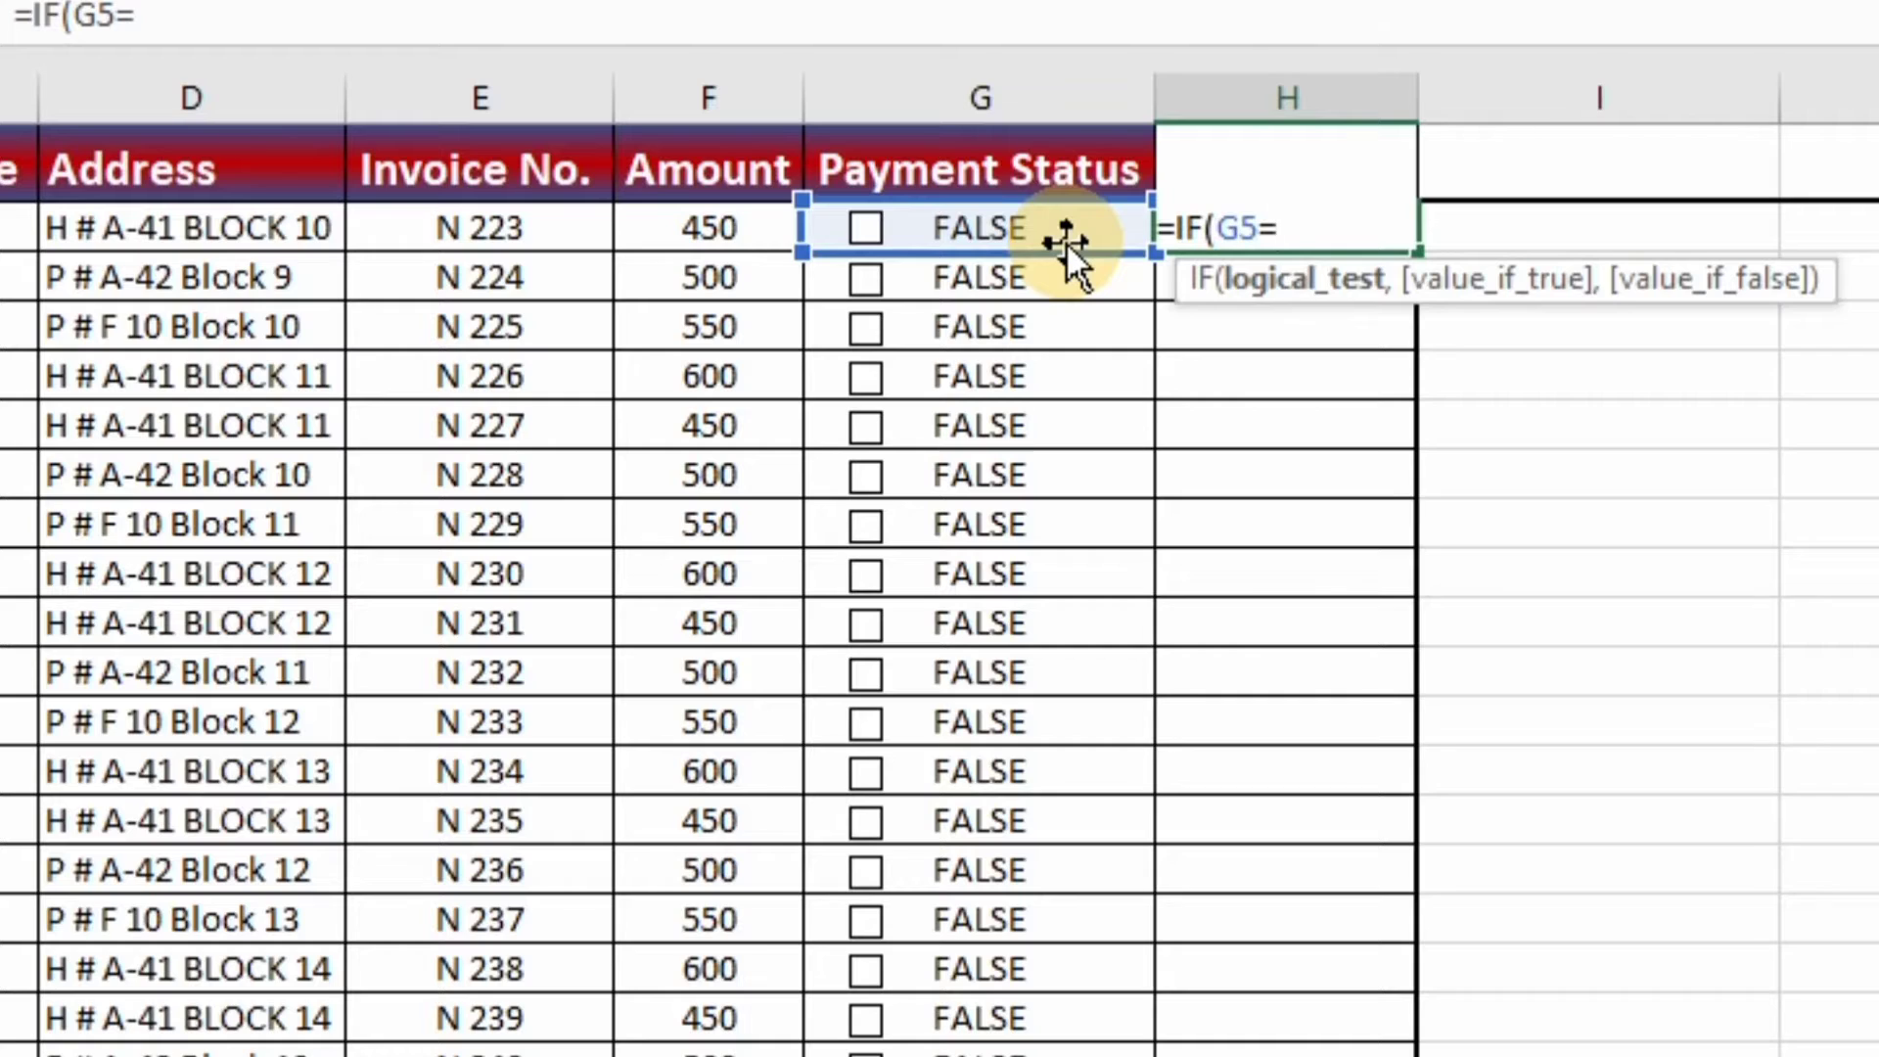
{"action": "type", "text": "TRUE"}
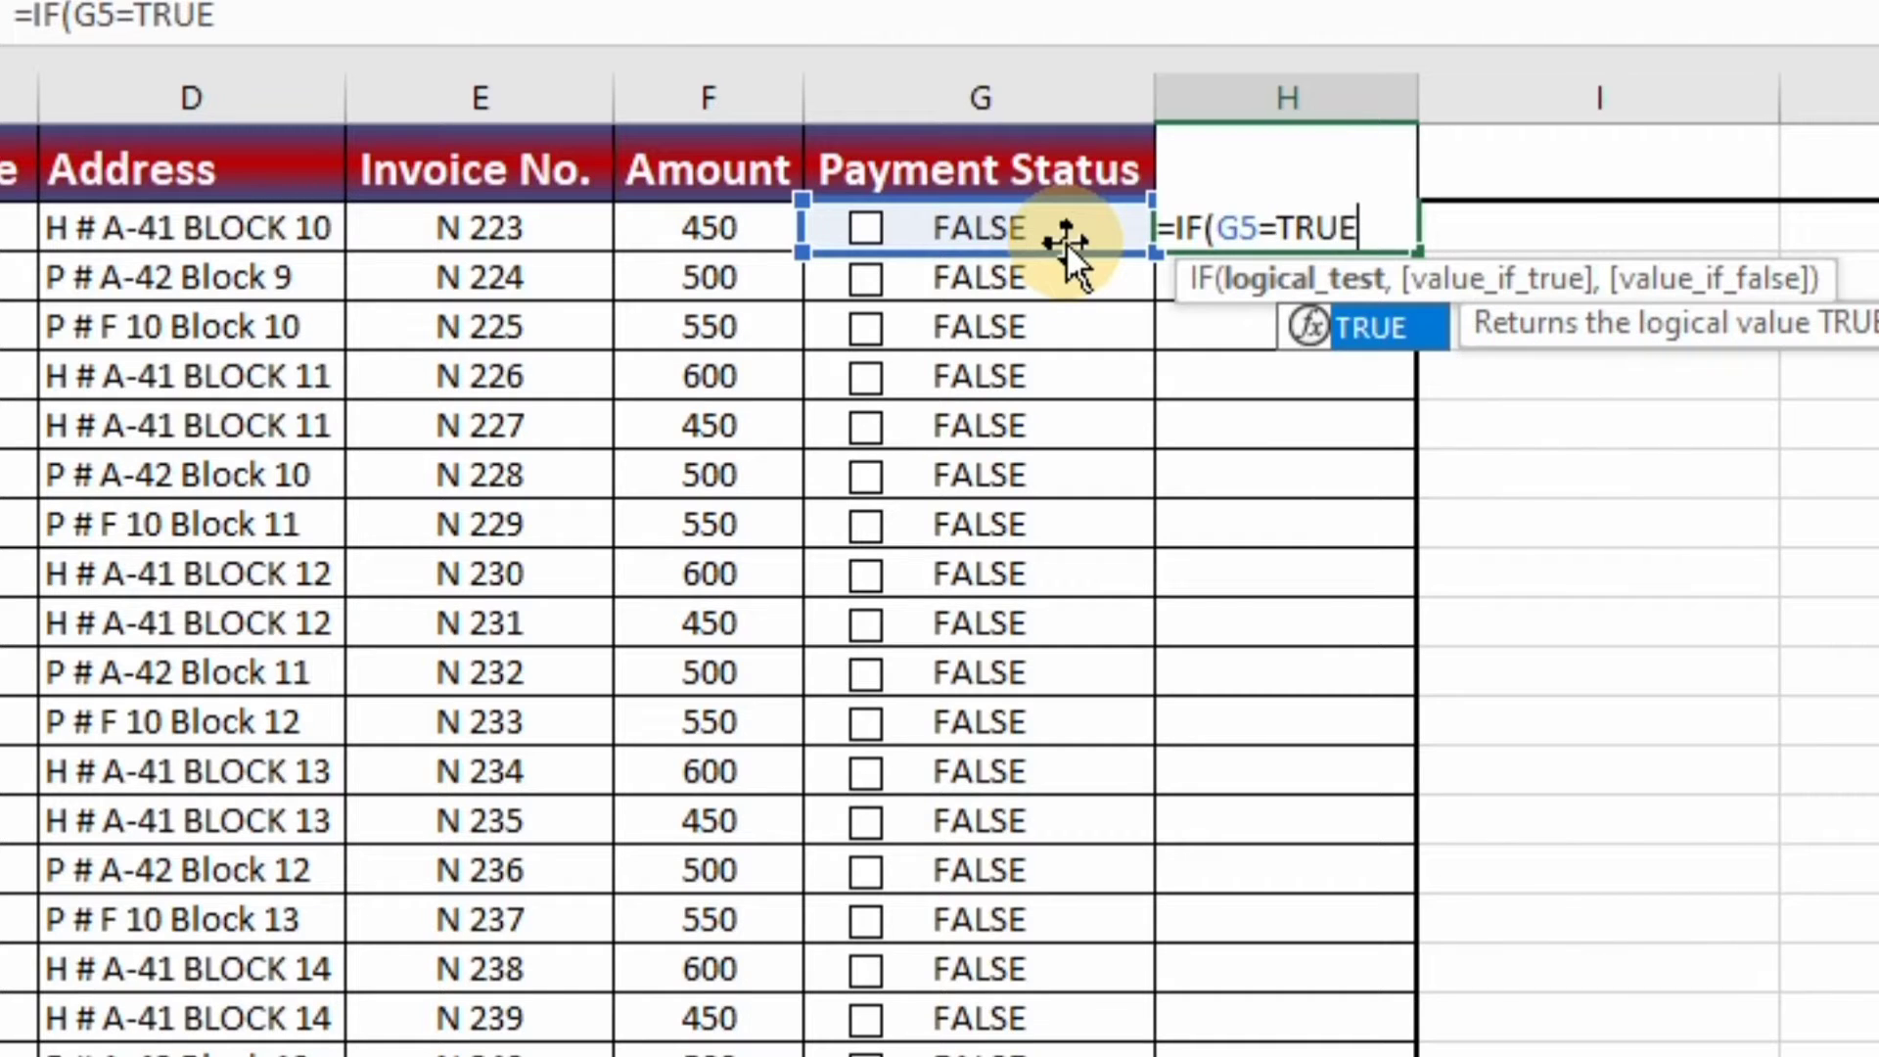
{"action": "type", "text": ","}
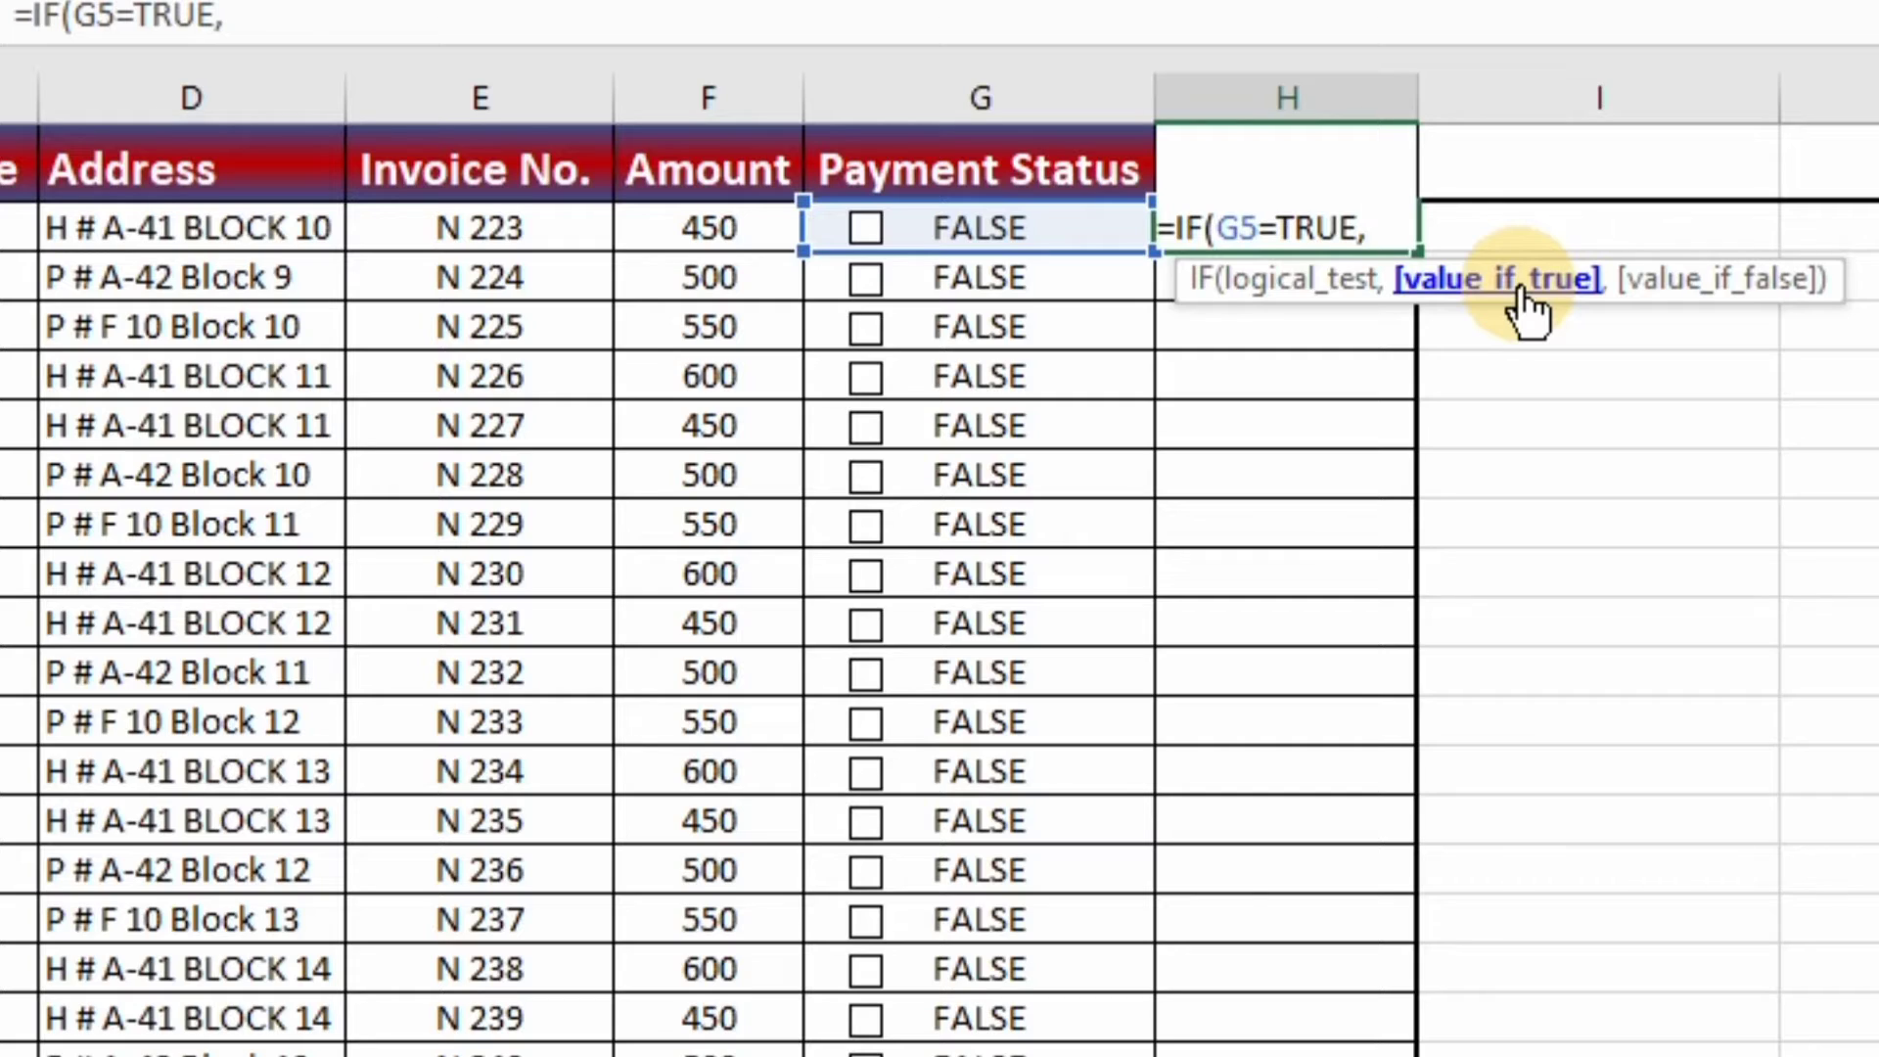
{"action": "type", "text": "\"PAID"}
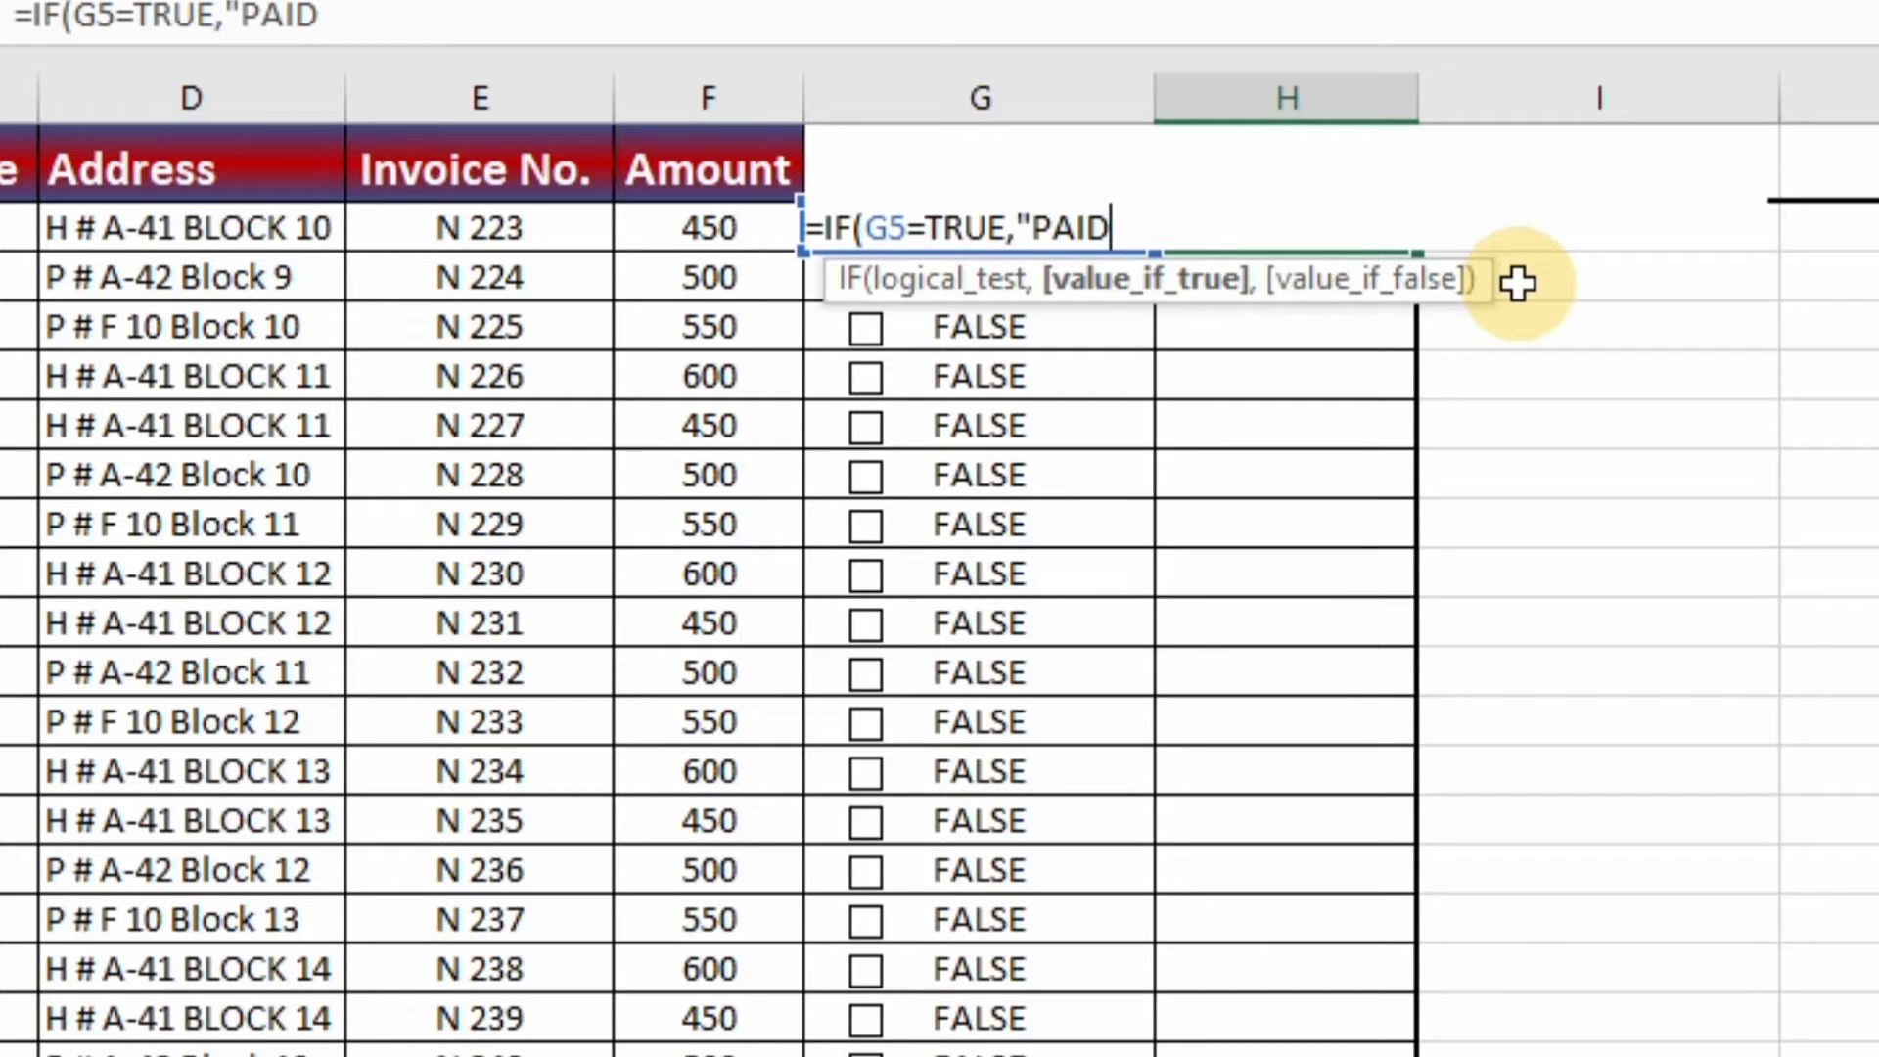
{"action": "type", "text": "\","}
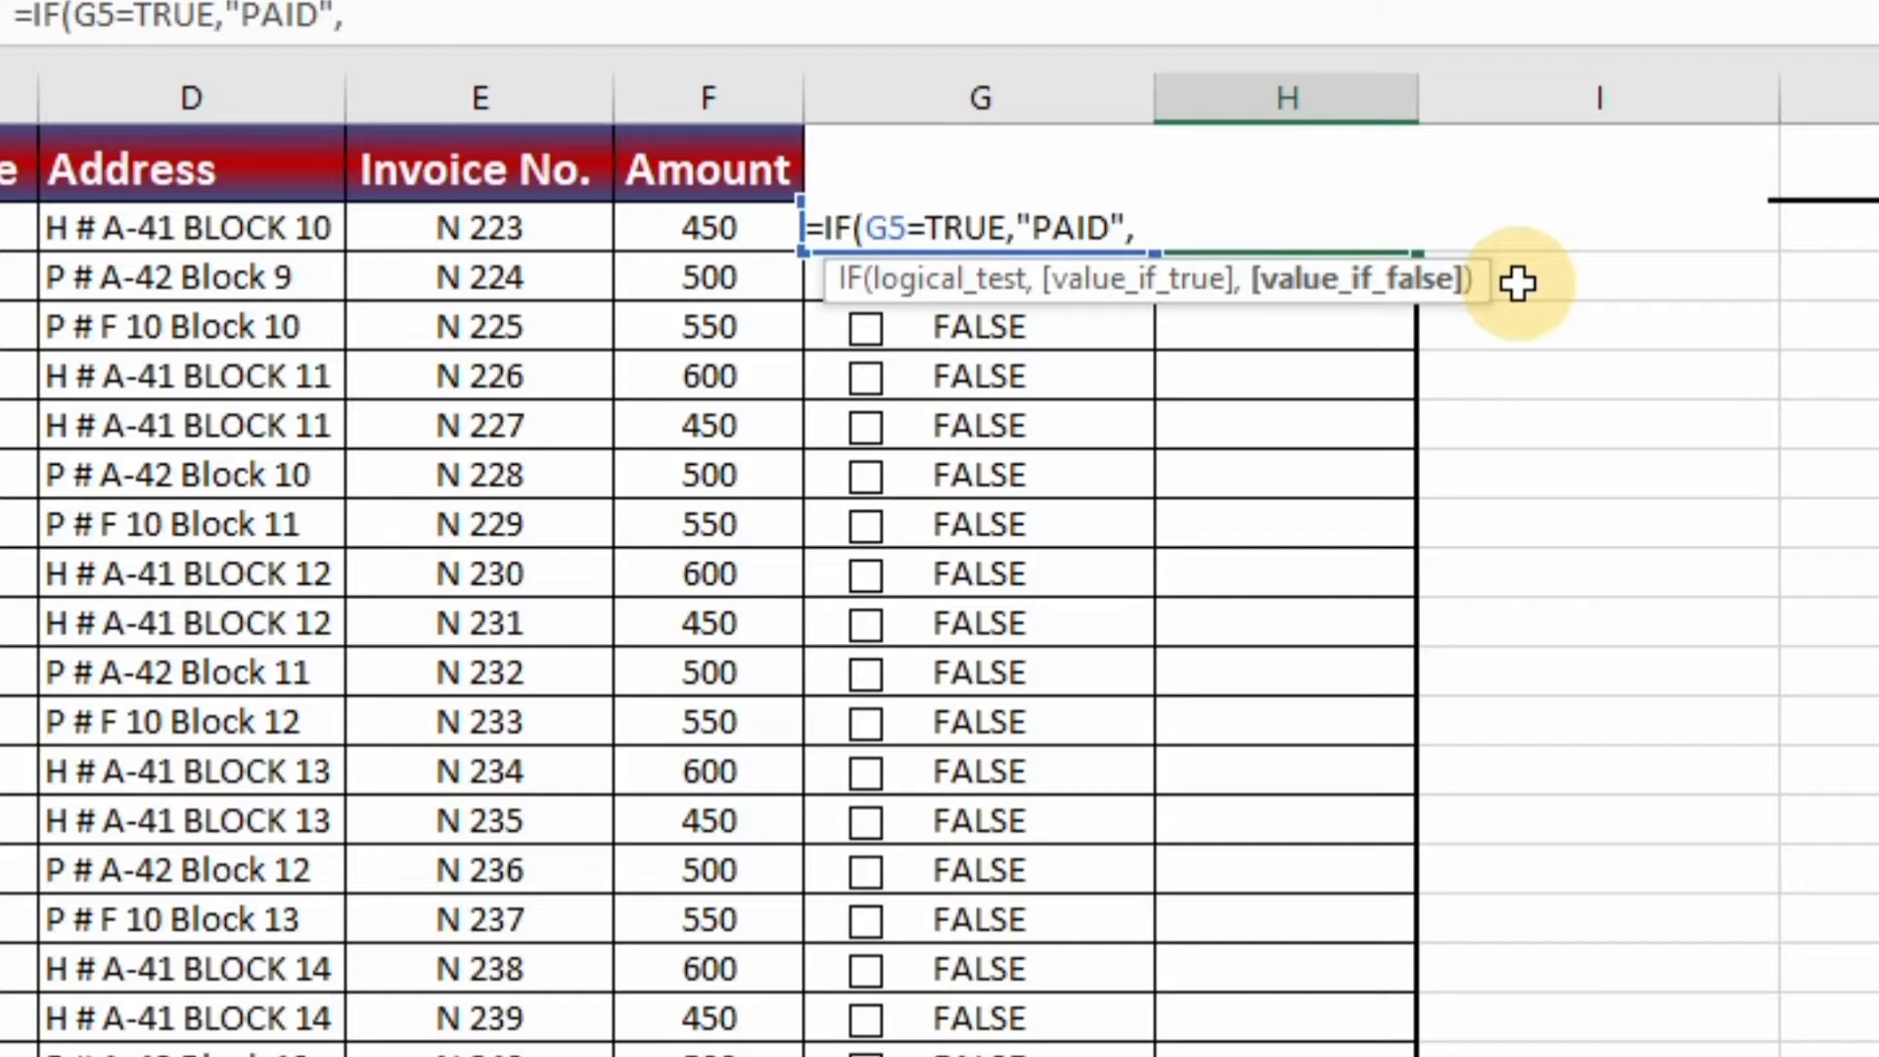
{"action": "type", "text": "\"PENDING"}
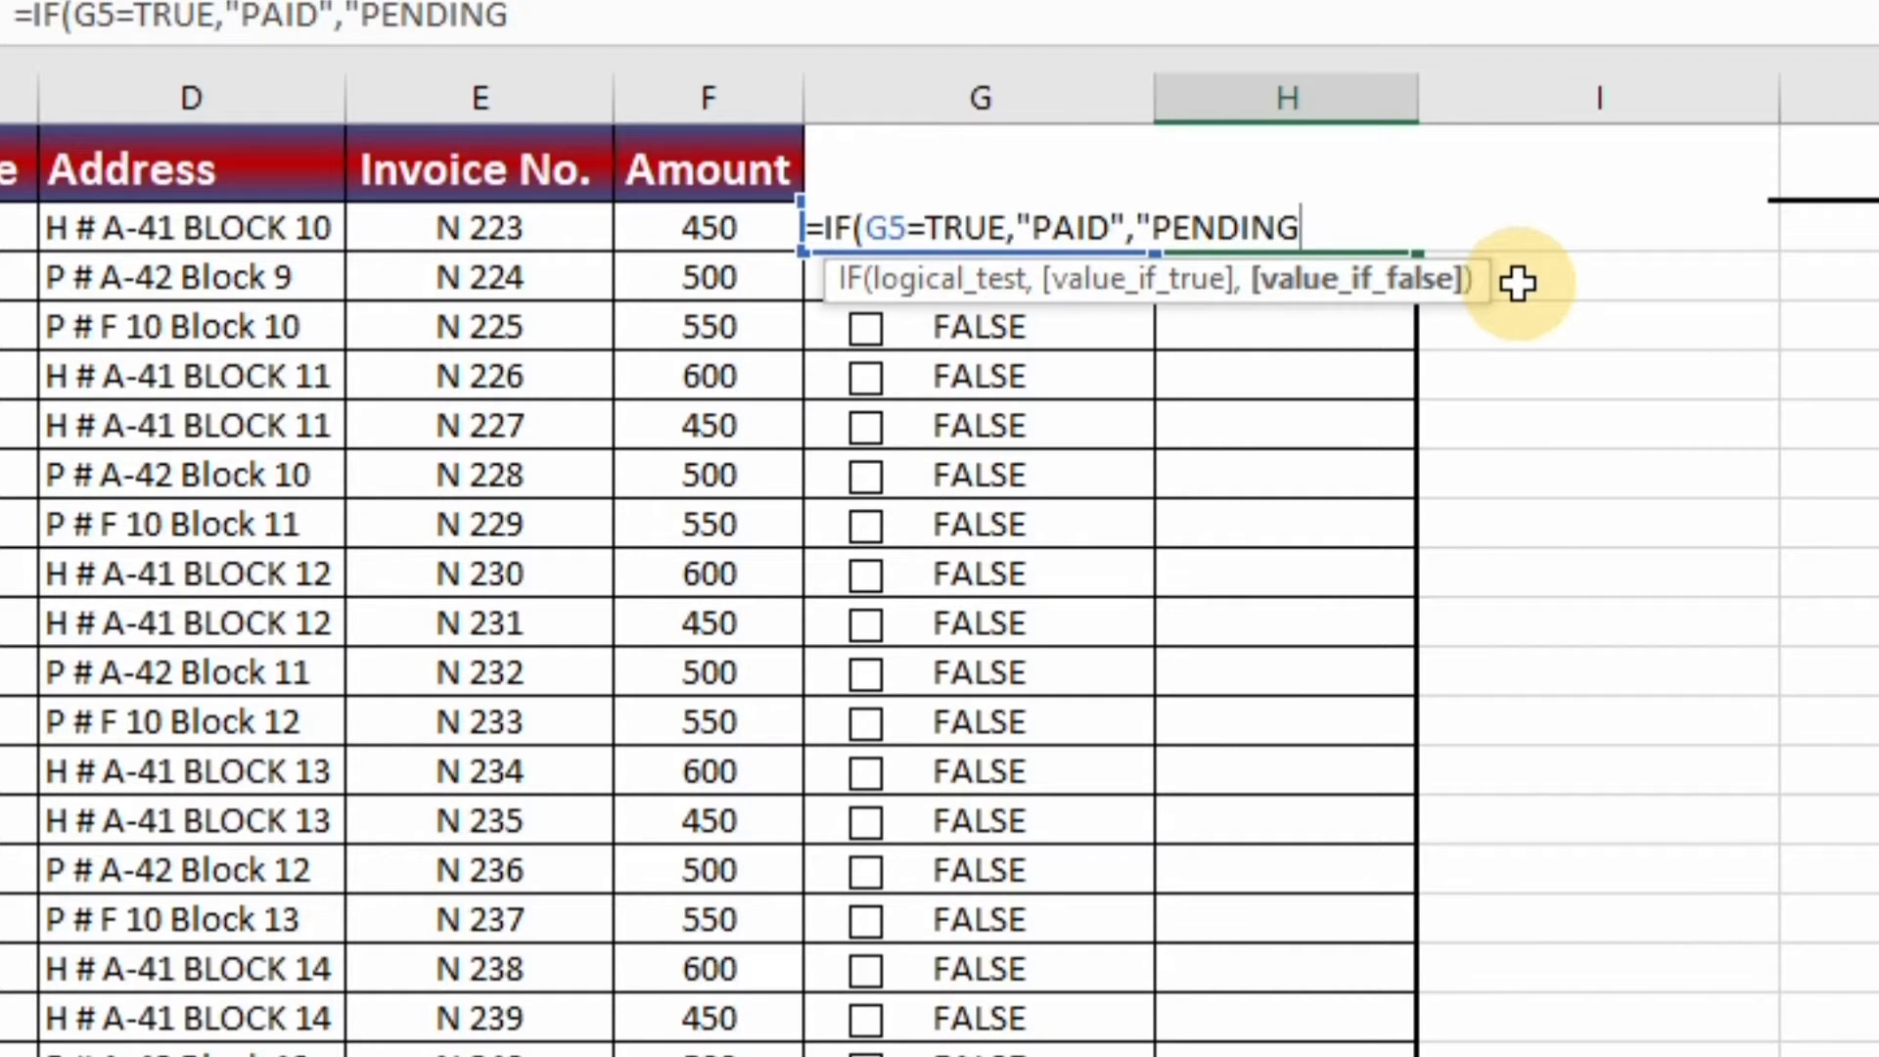
{"action": "type", "text": "\")"}
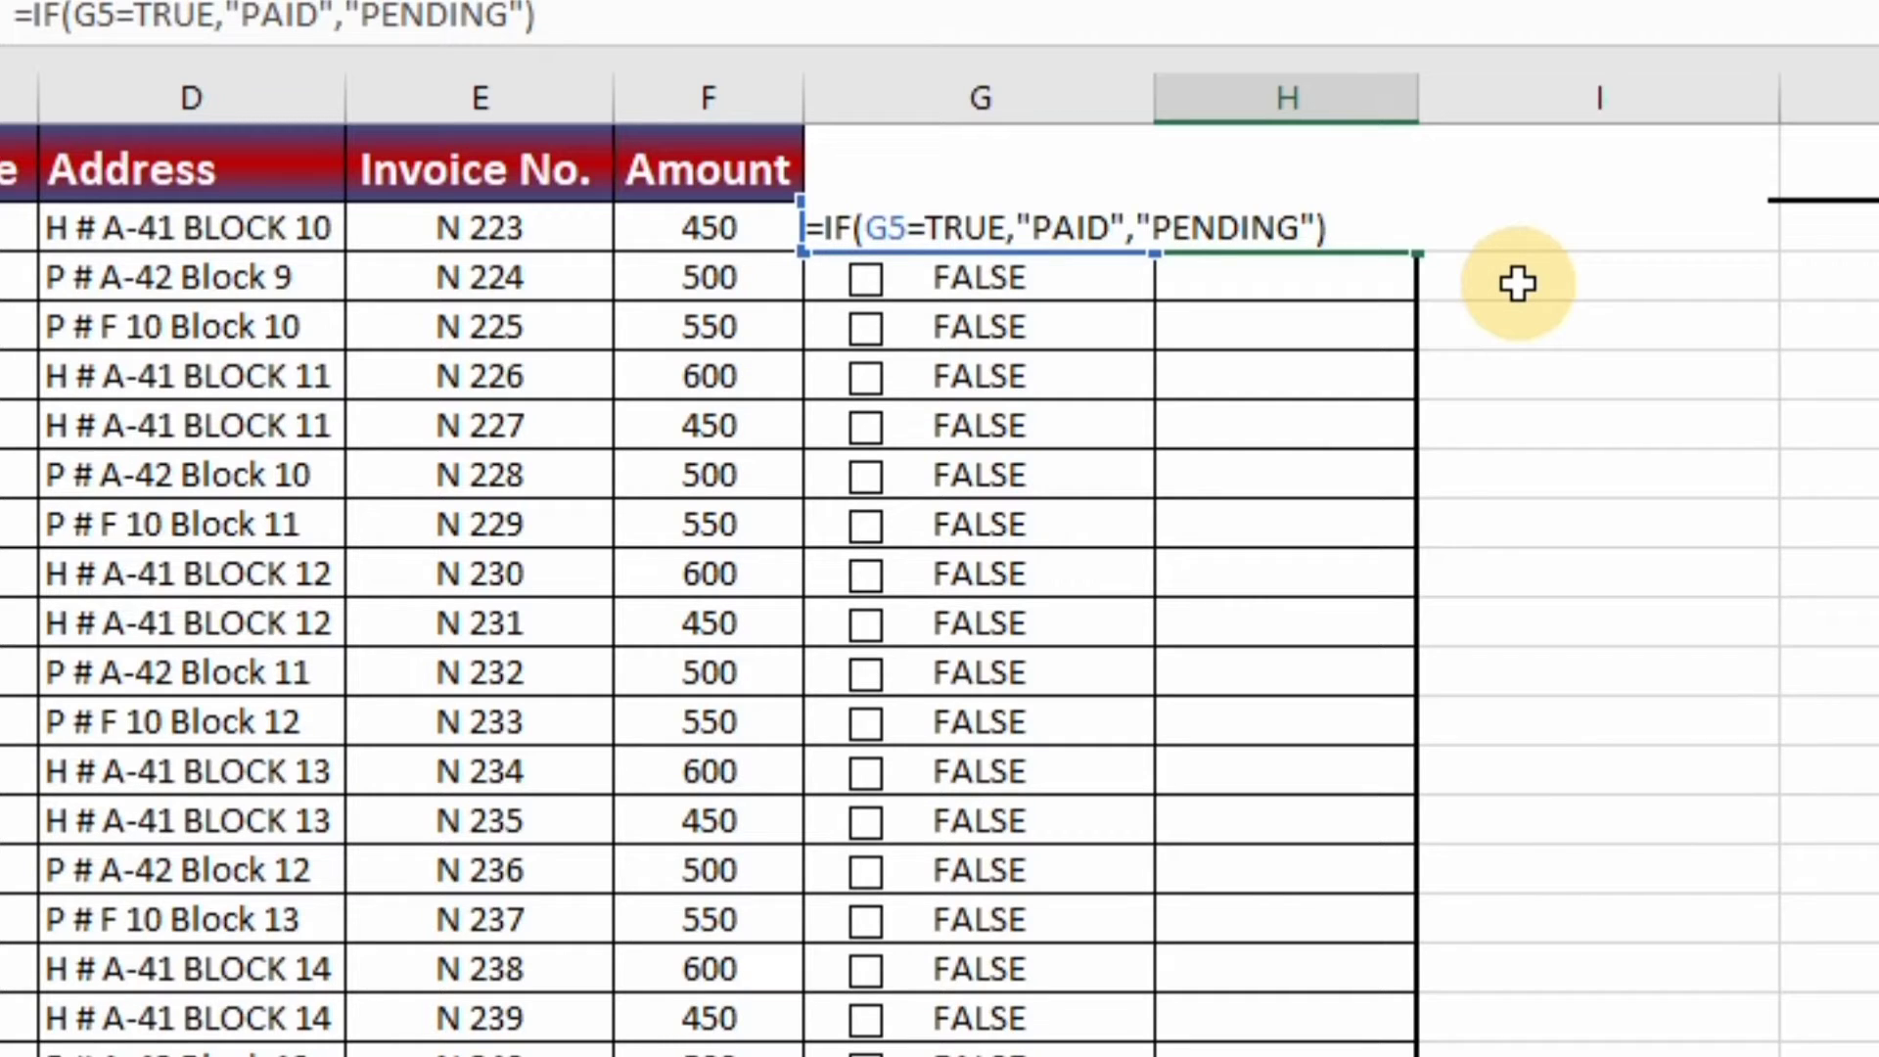
{"action": "key", "text": "Return"}
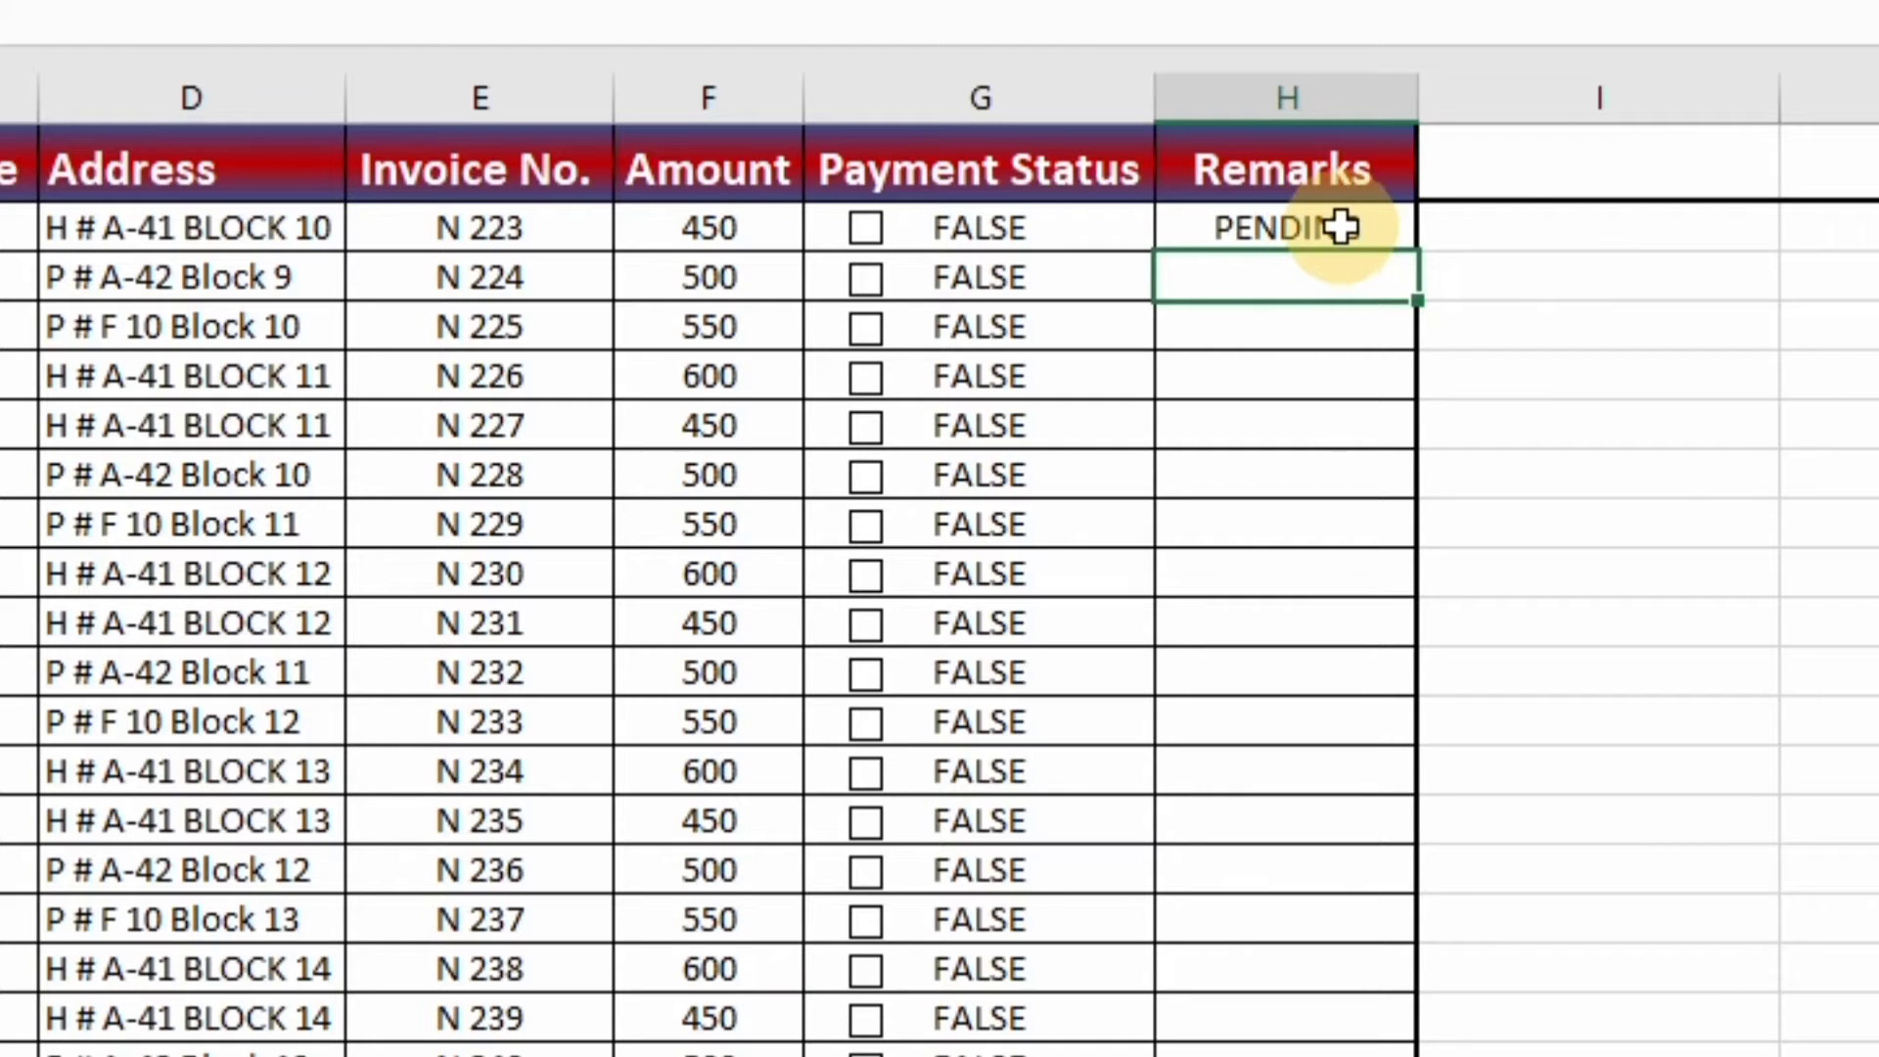
Fill the H5 formula down the Remarks column to row 26
{"action": "left_click", "coordinate": [1409, 227]}
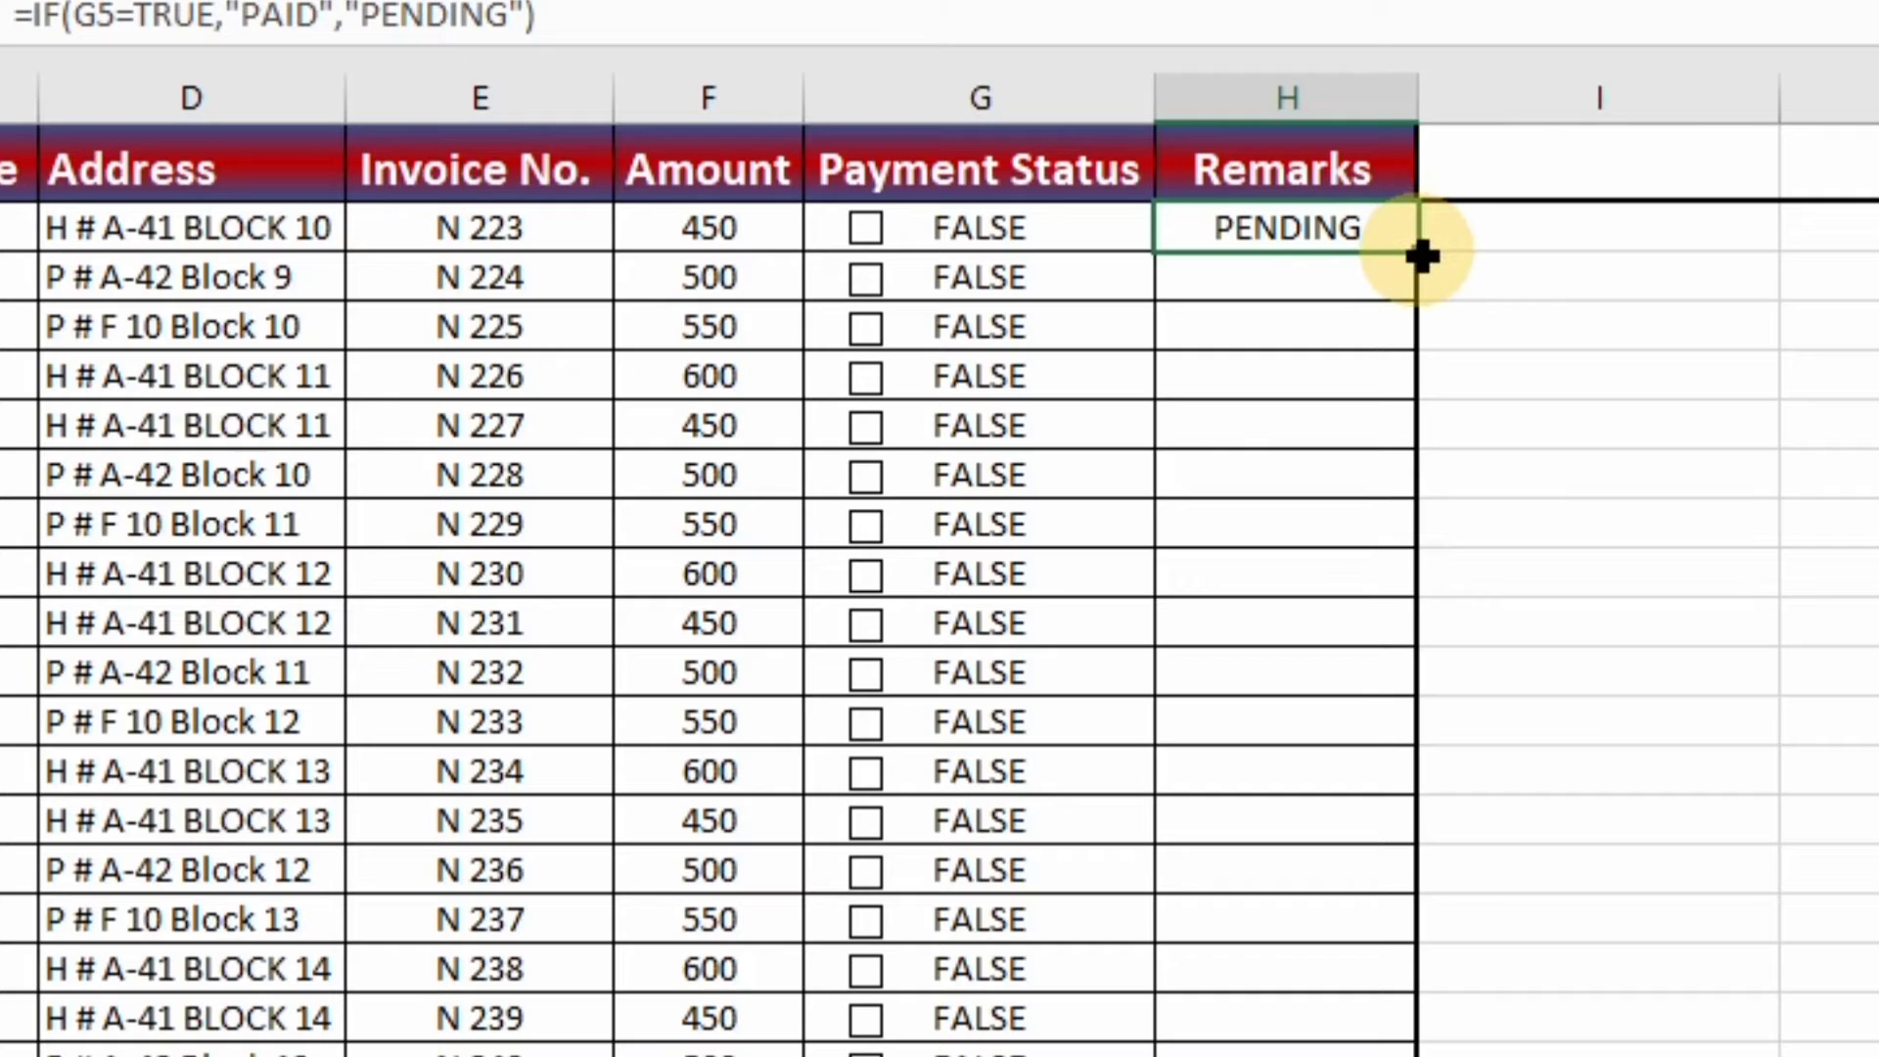
{"action": "double_click", "coordinate": [1418, 255]}
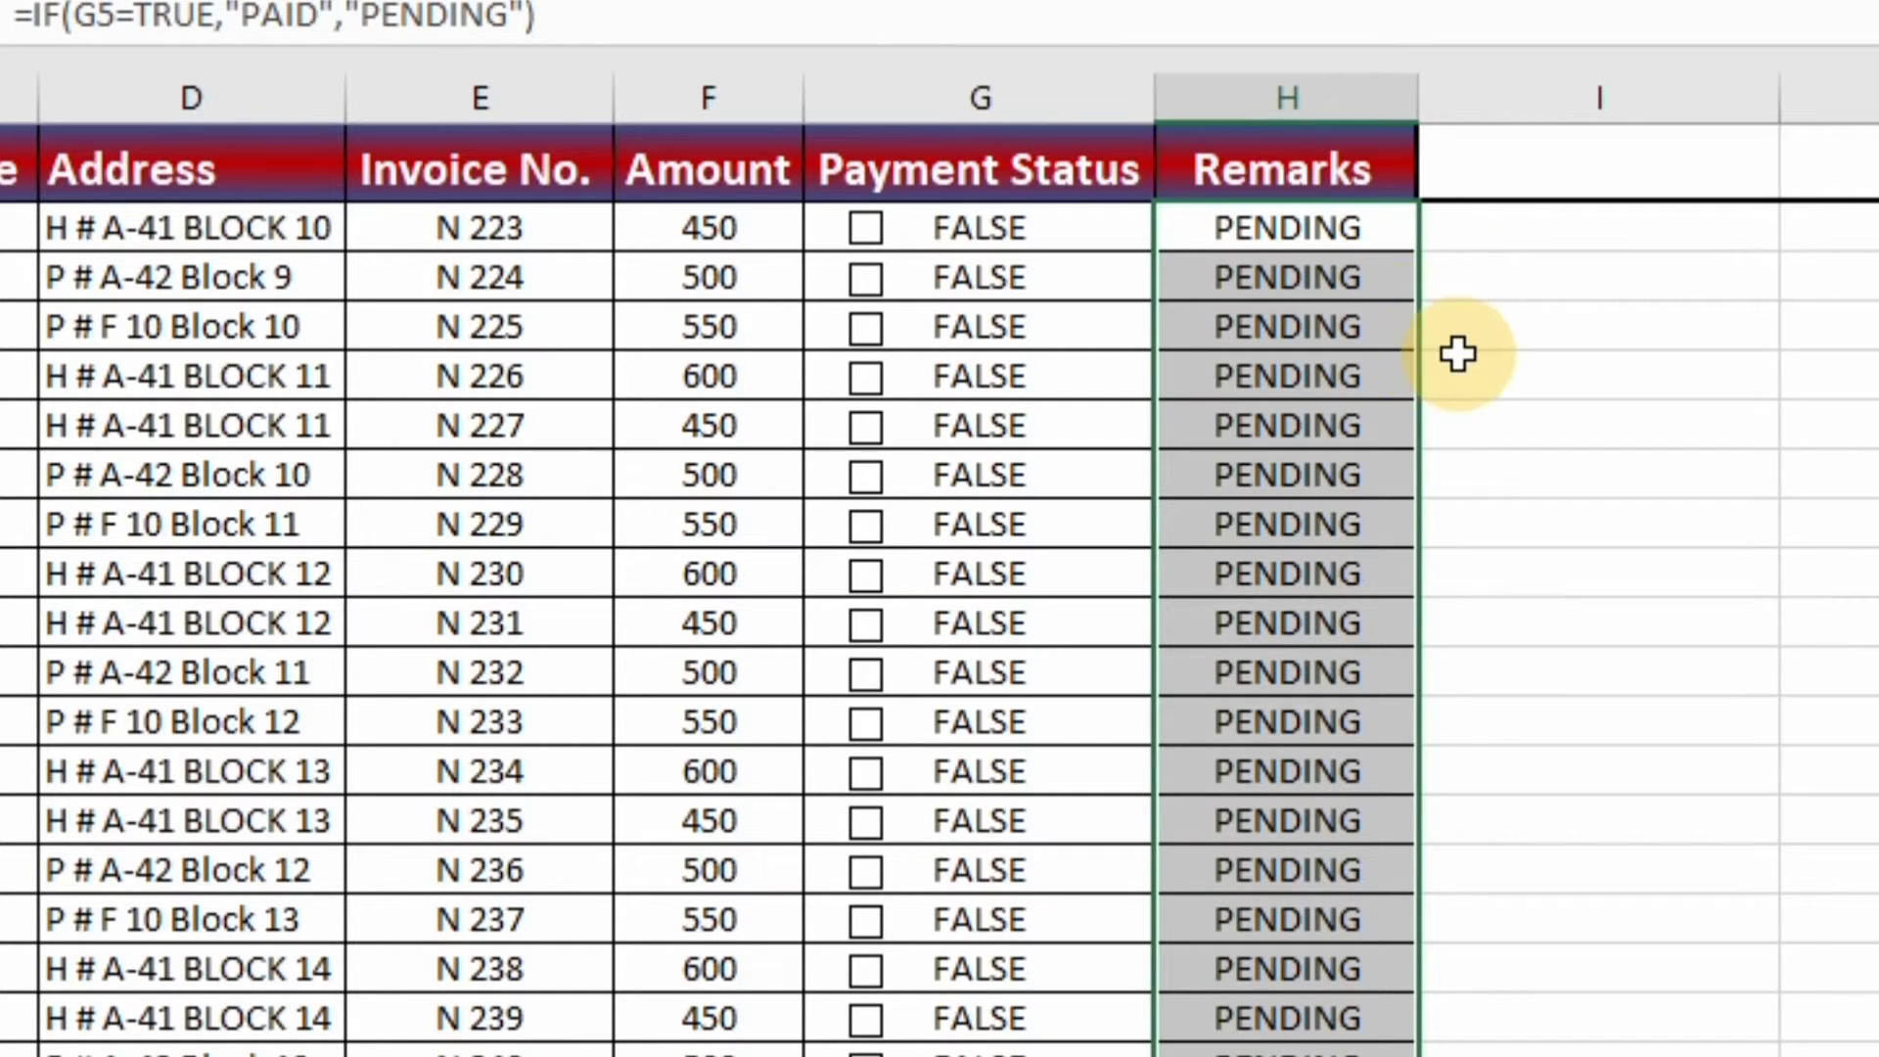
{"action": "left_click", "coordinate": [1399, 277]}
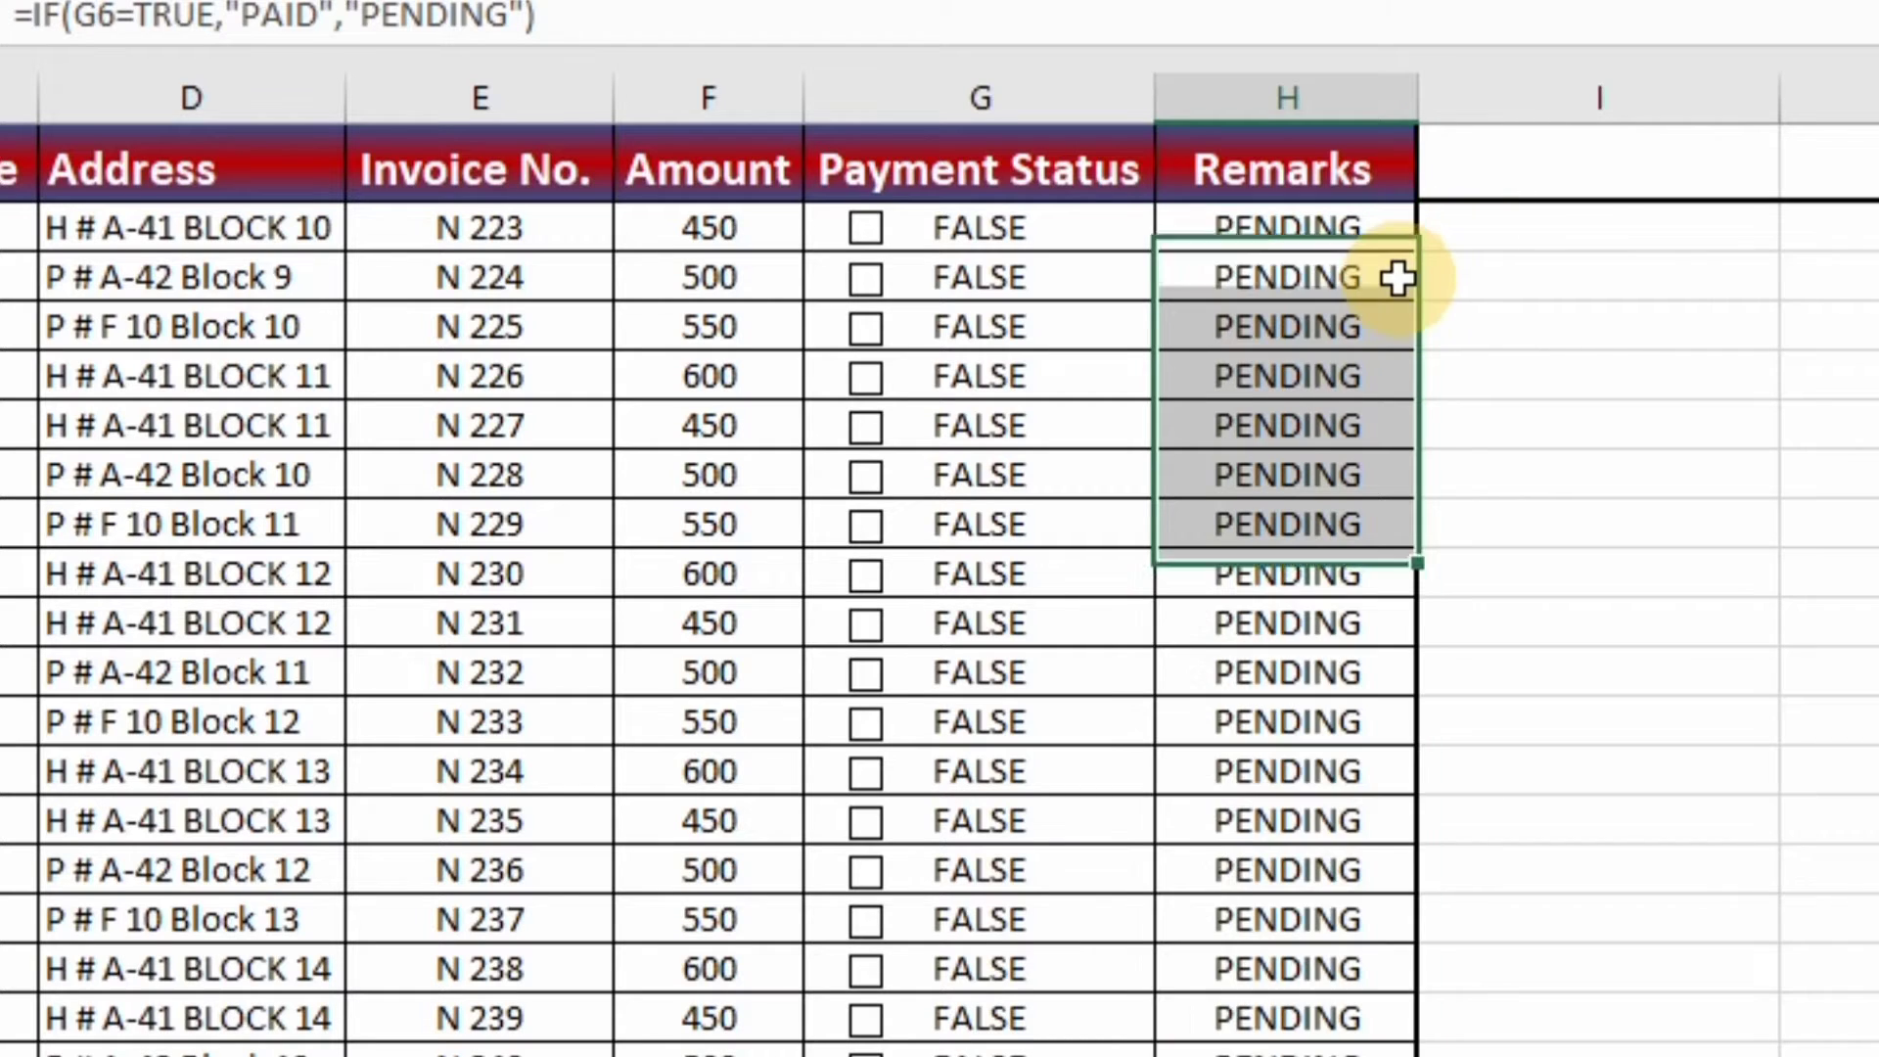
{"action": "left_click", "coordinate": [1228, 228]}
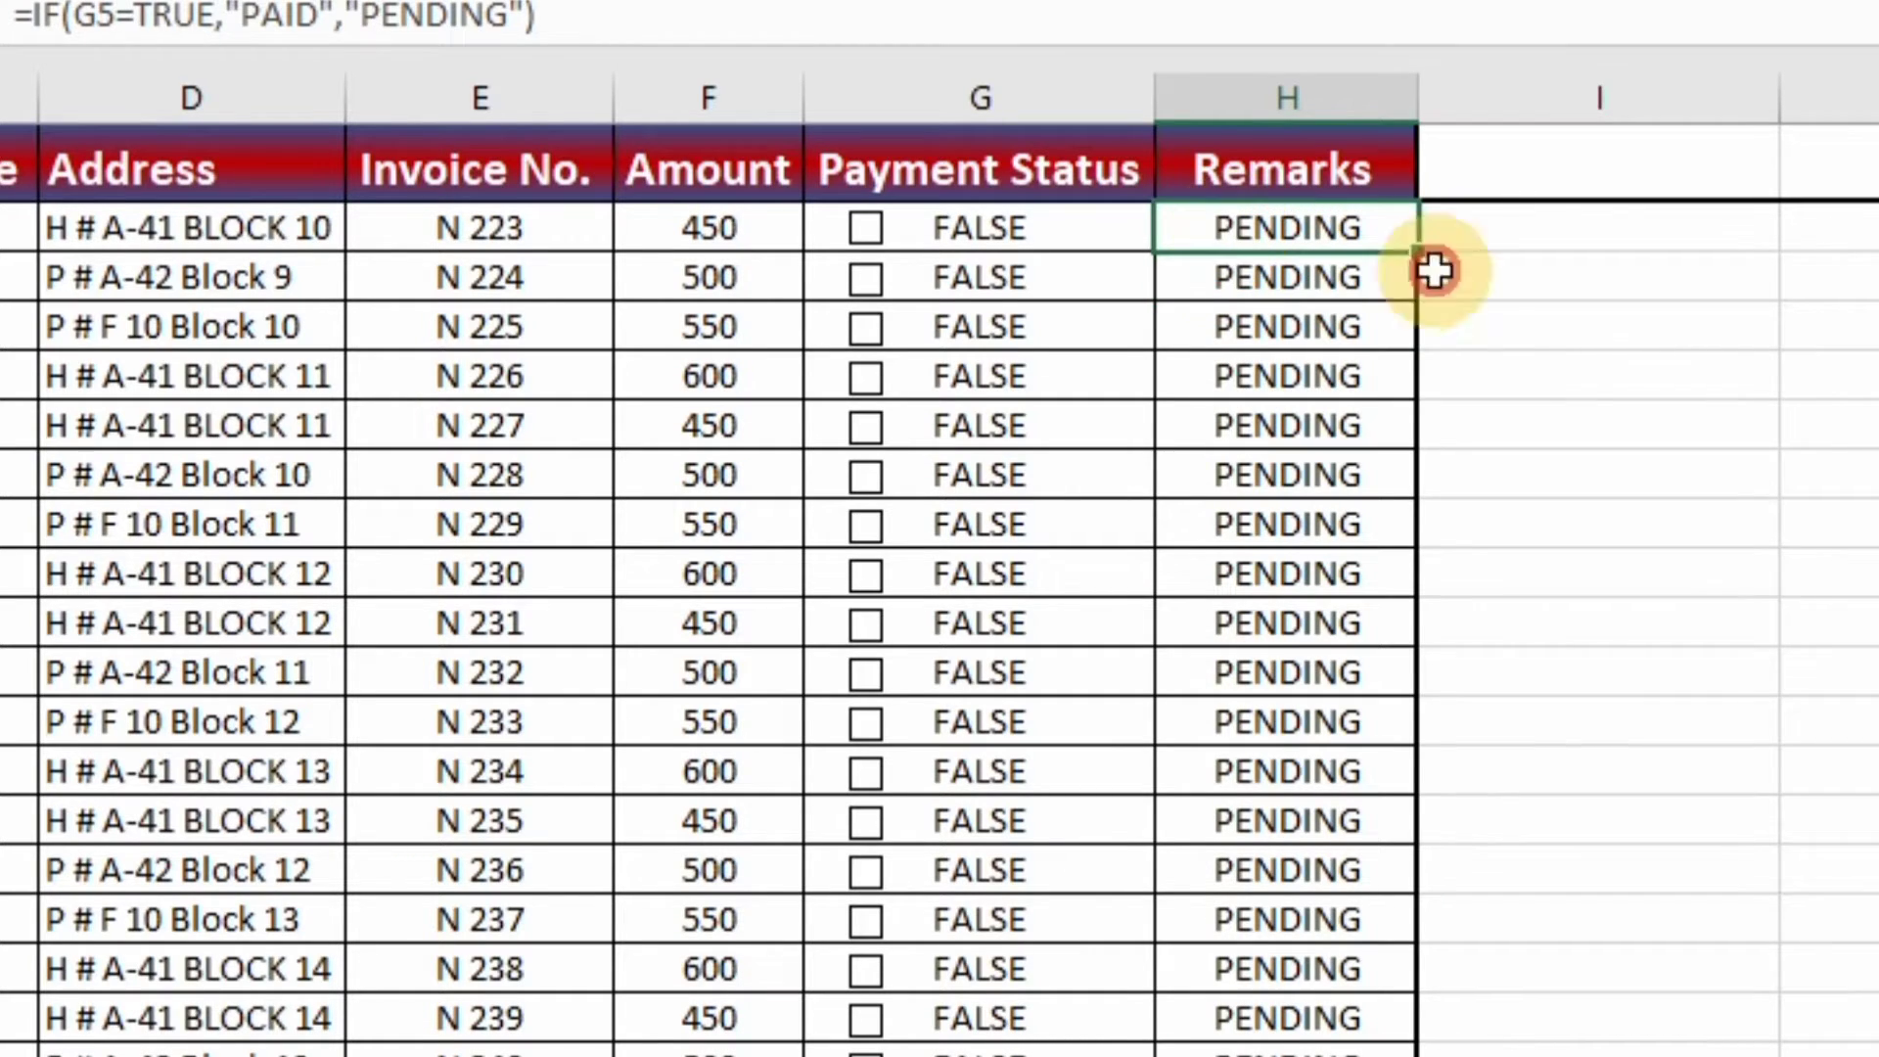
Tick the Payment Status check boxes for serial numbers 1 to 3, in rows 5 to 7
{"action": "left_click", "coordinate": [866, 235]}
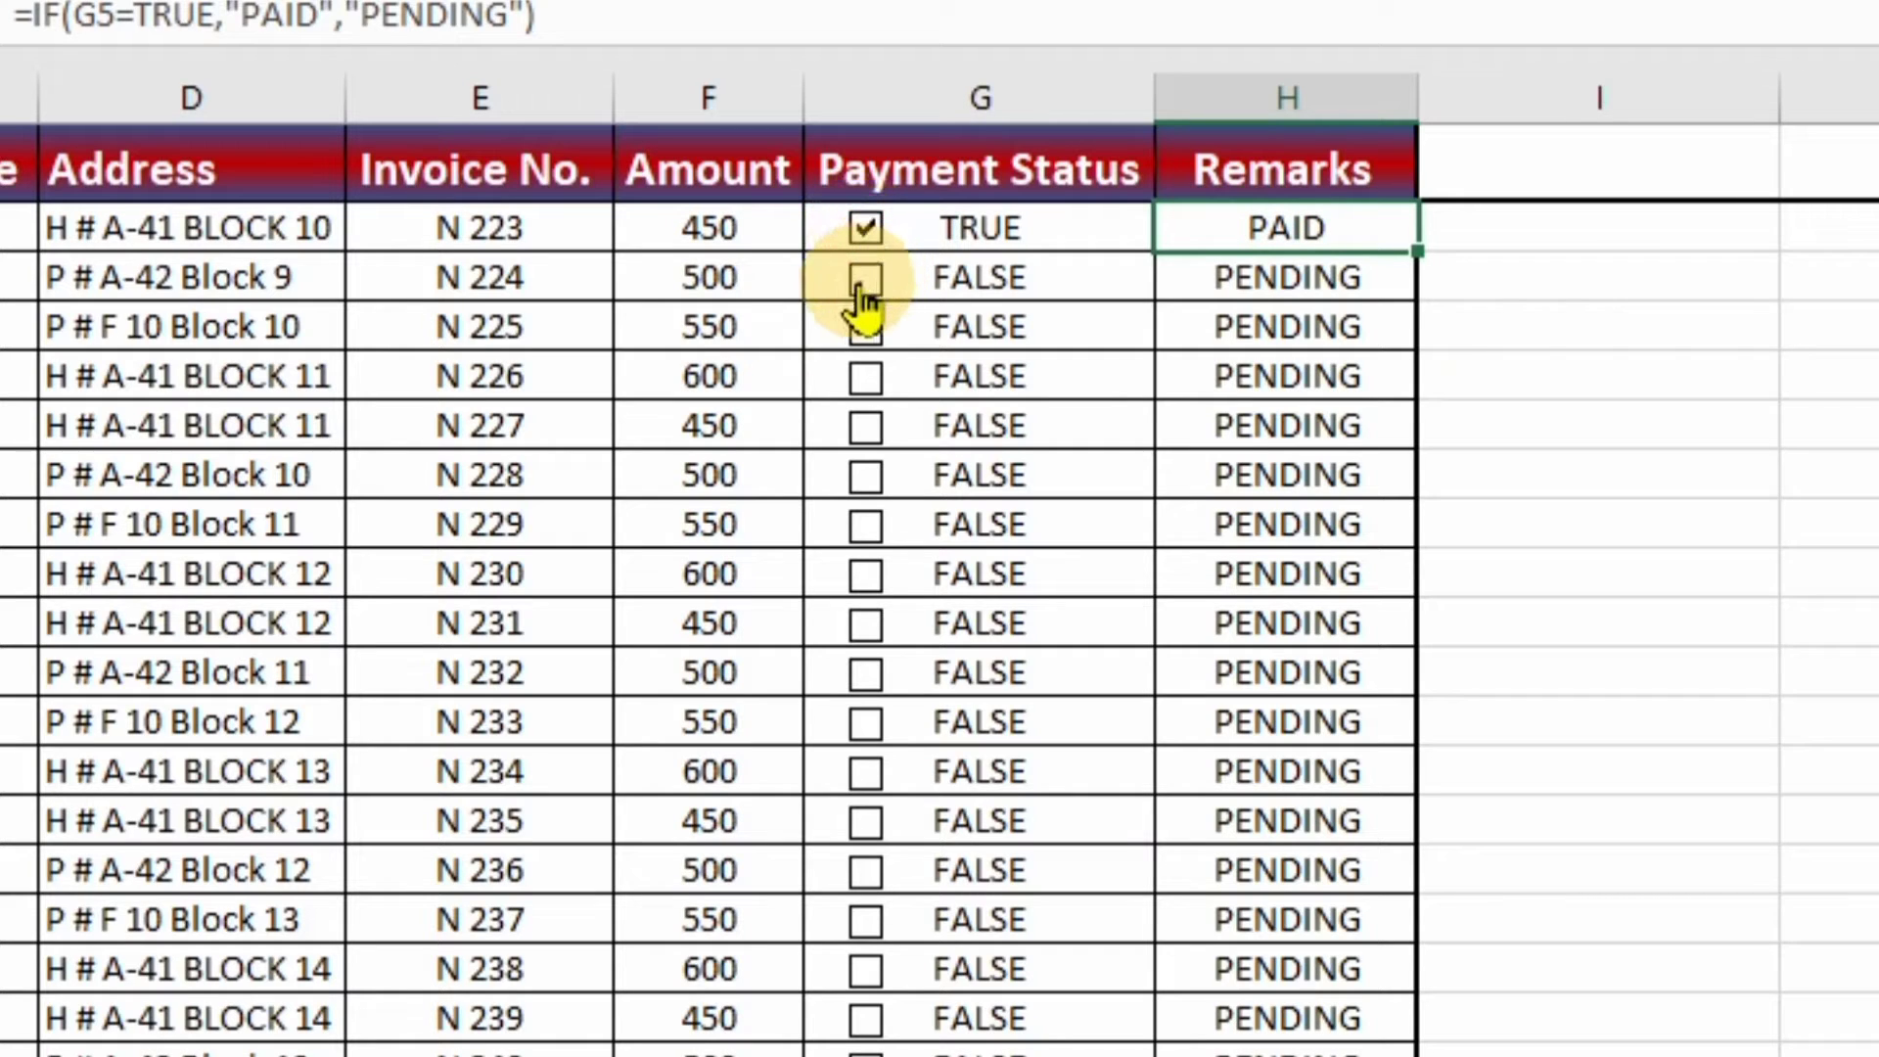
{"action": "left_click", "coordinate": [865, 281]}
{"action": "left_click", "coordinate": [868, 330]}
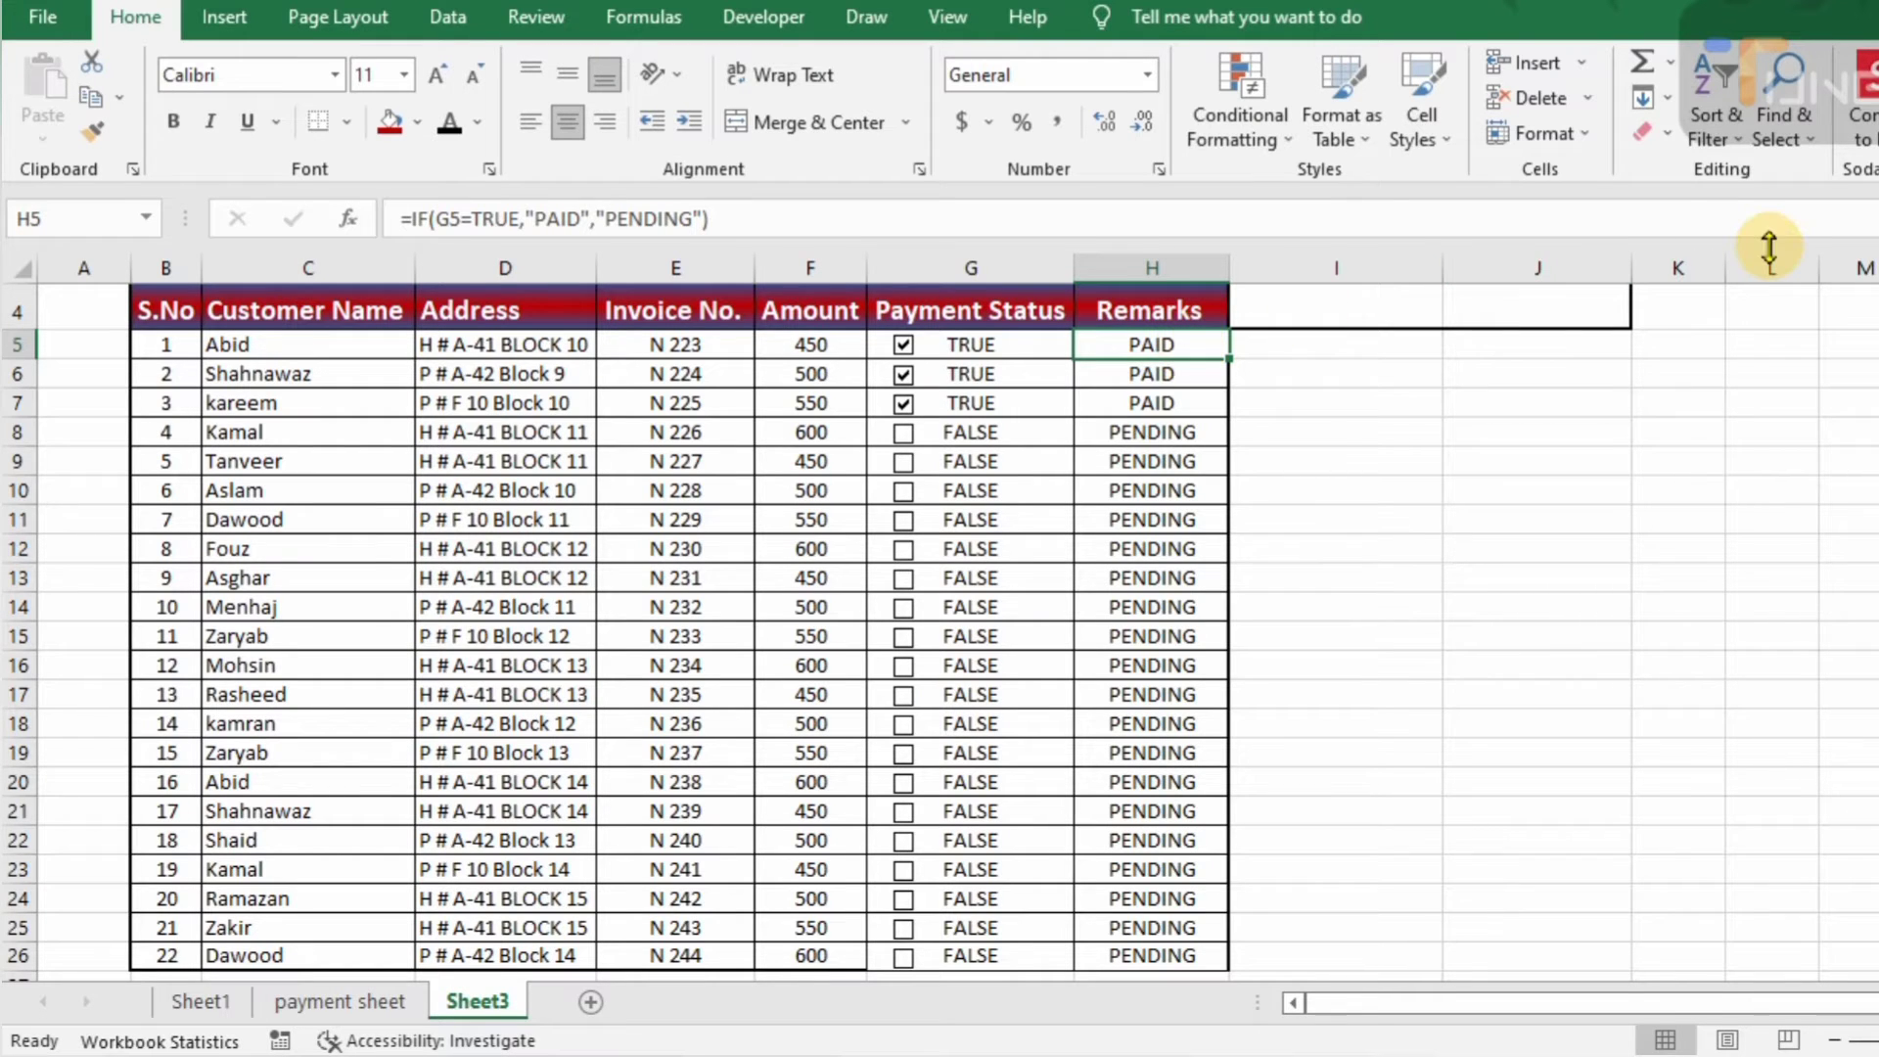
Set up a Text That Contains conditional formatting rule on H5:H26 for the text PAID, using a custom format
{"action": "key", "text": "ctrl+shift+Down"}
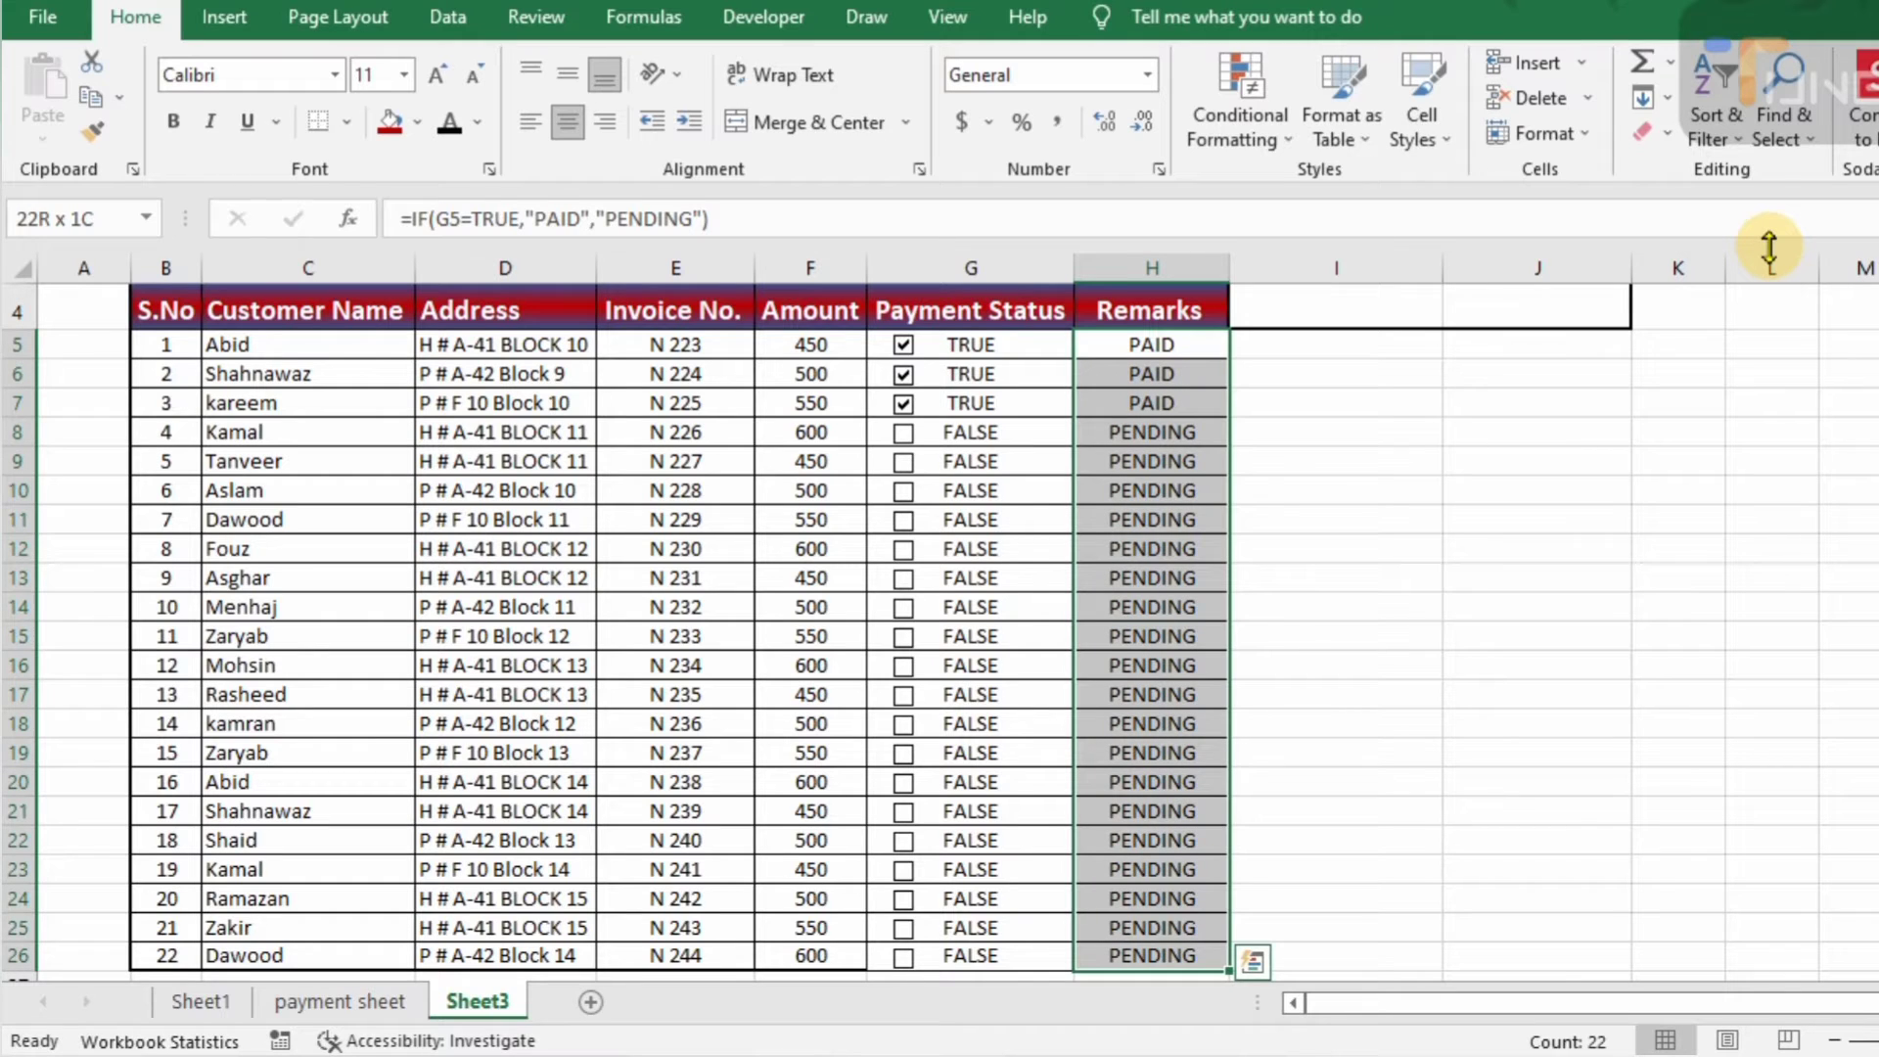
{"action": "left_click", "coordinate": [1288, 147]}
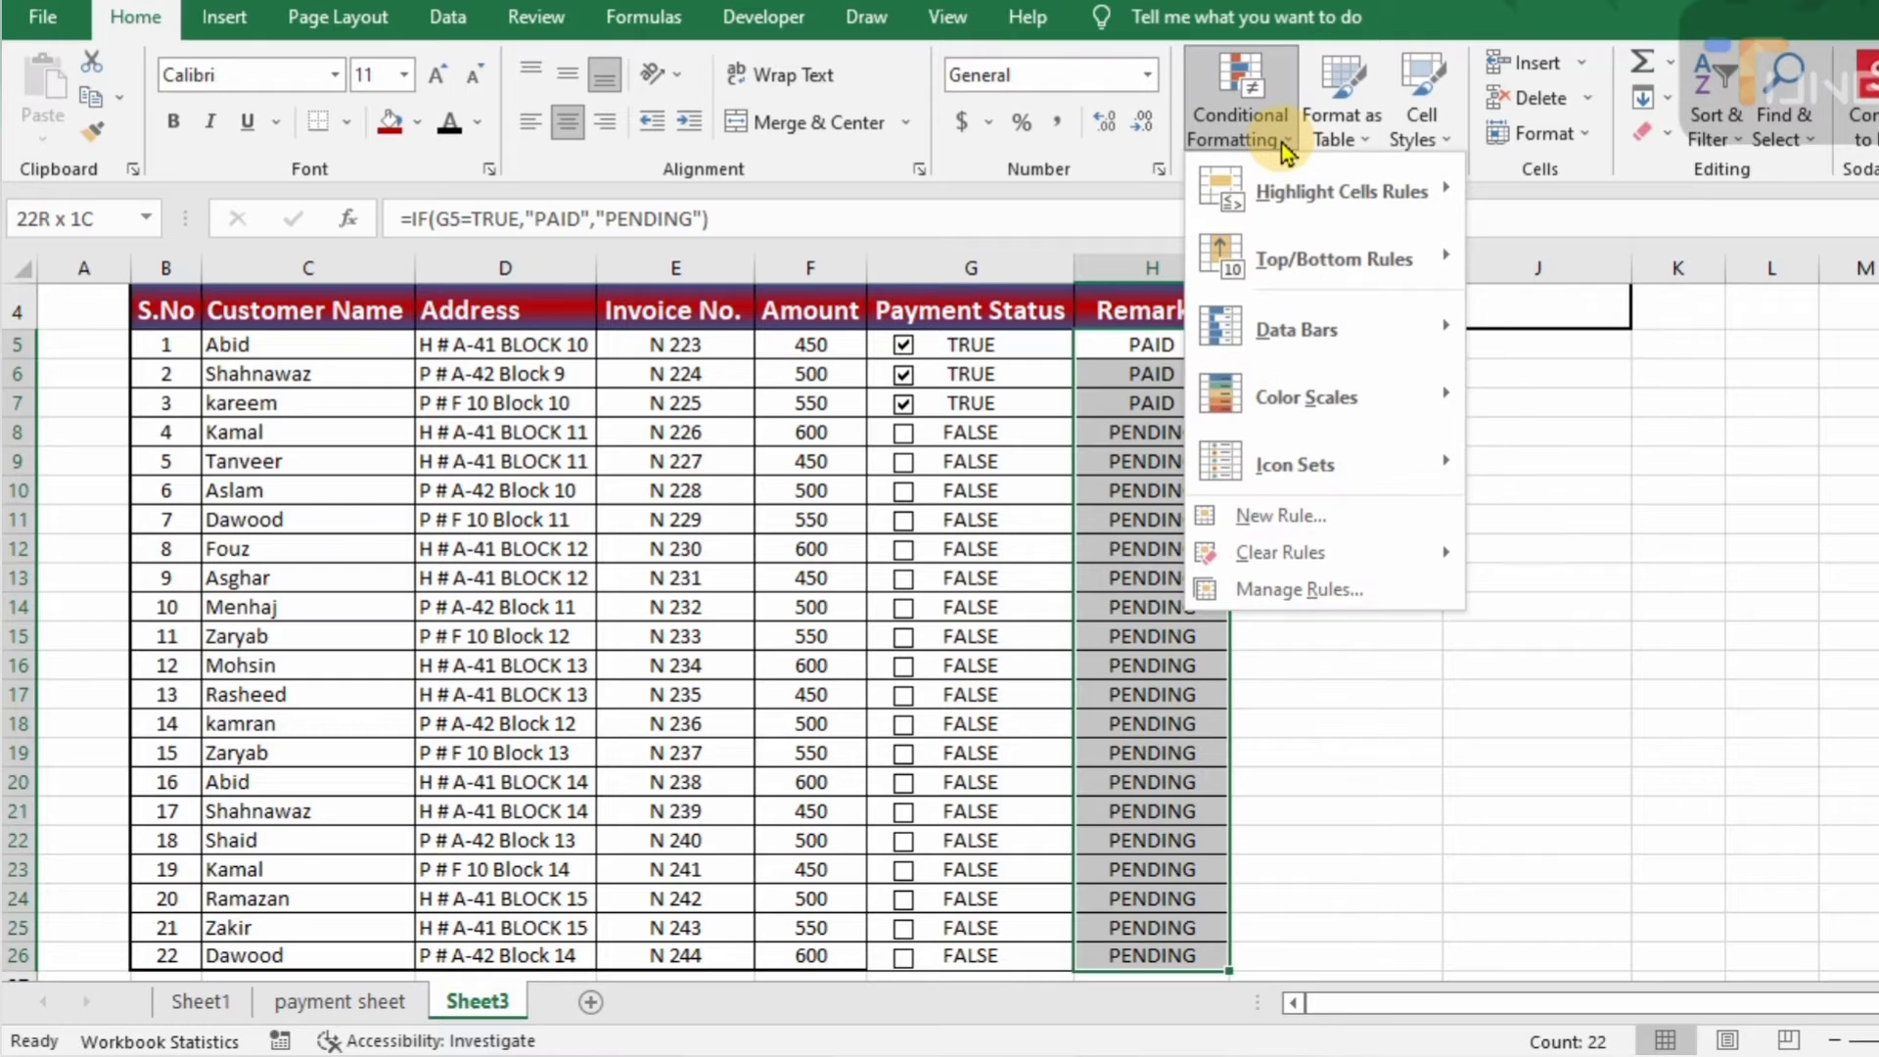
{"action": "mouse_move", "coordinate": [1302, 187]}
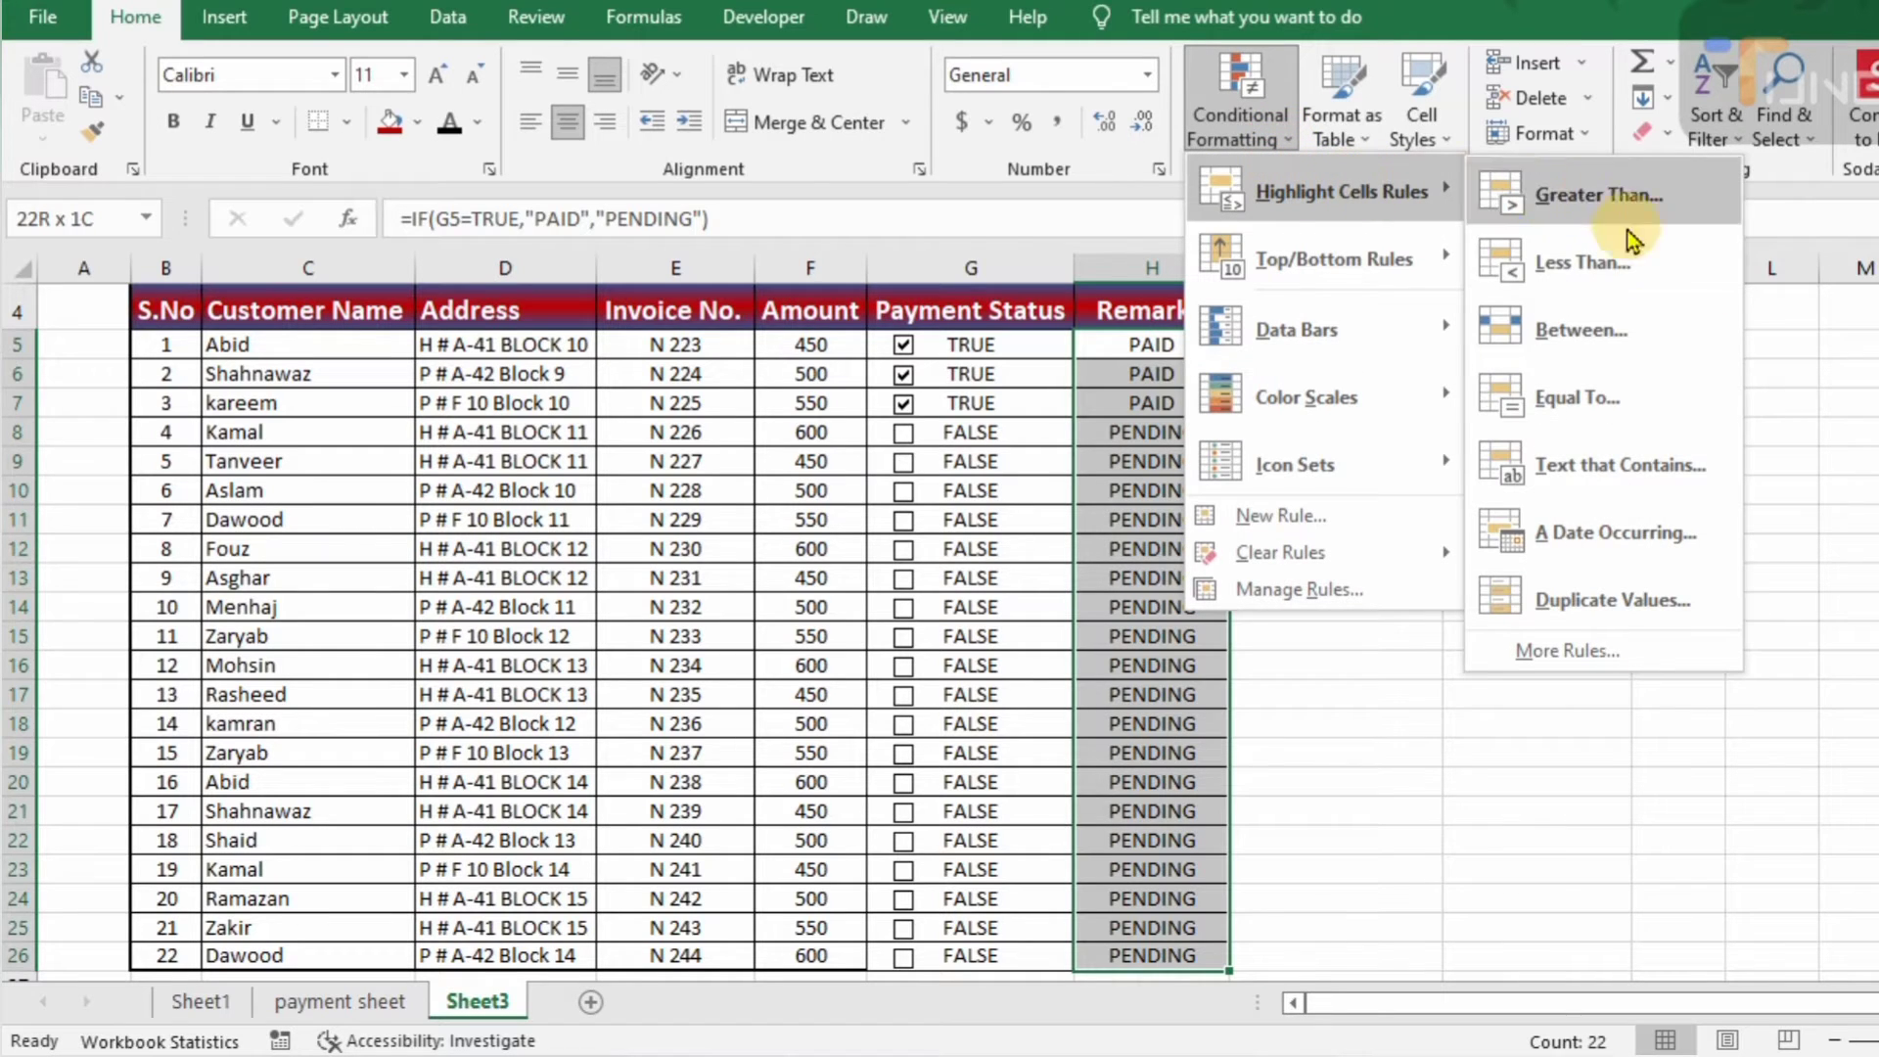
{"action": "left_click", "coordinate": [1644, 481]}
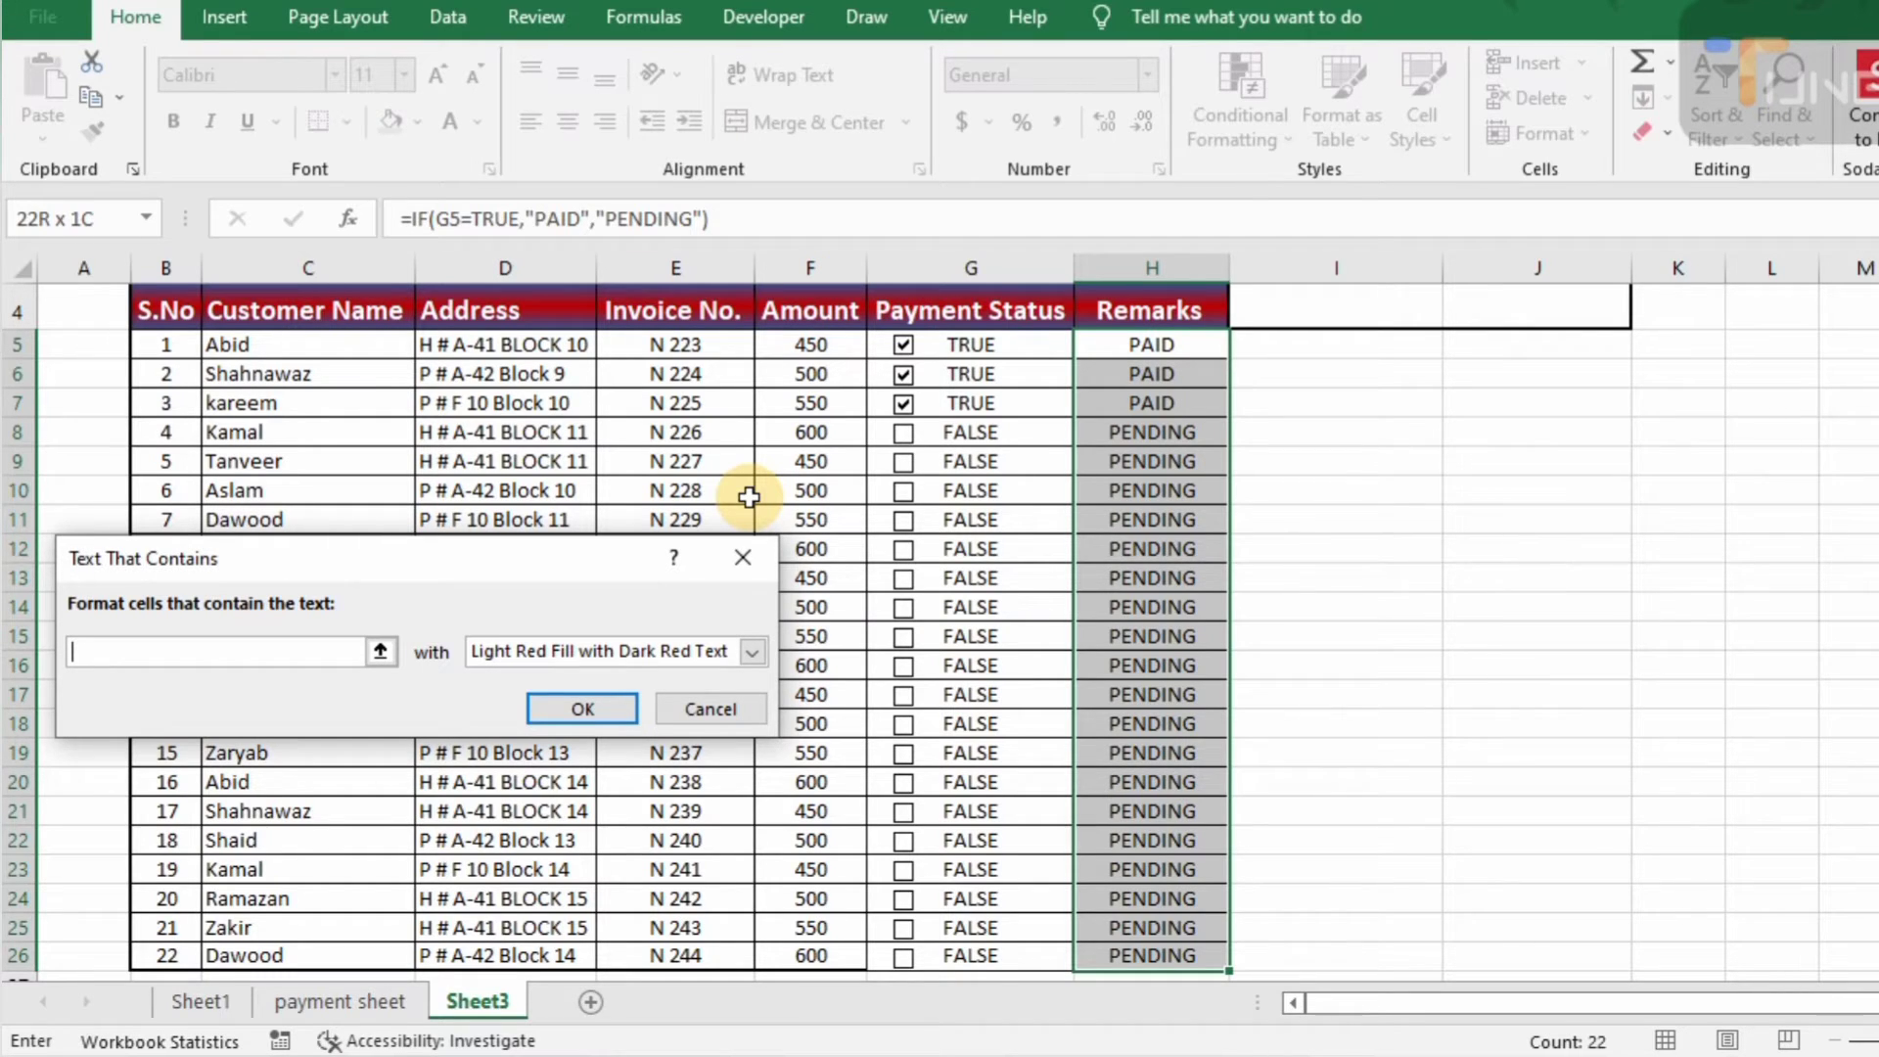
{"action": "type", "text": "PAID"}
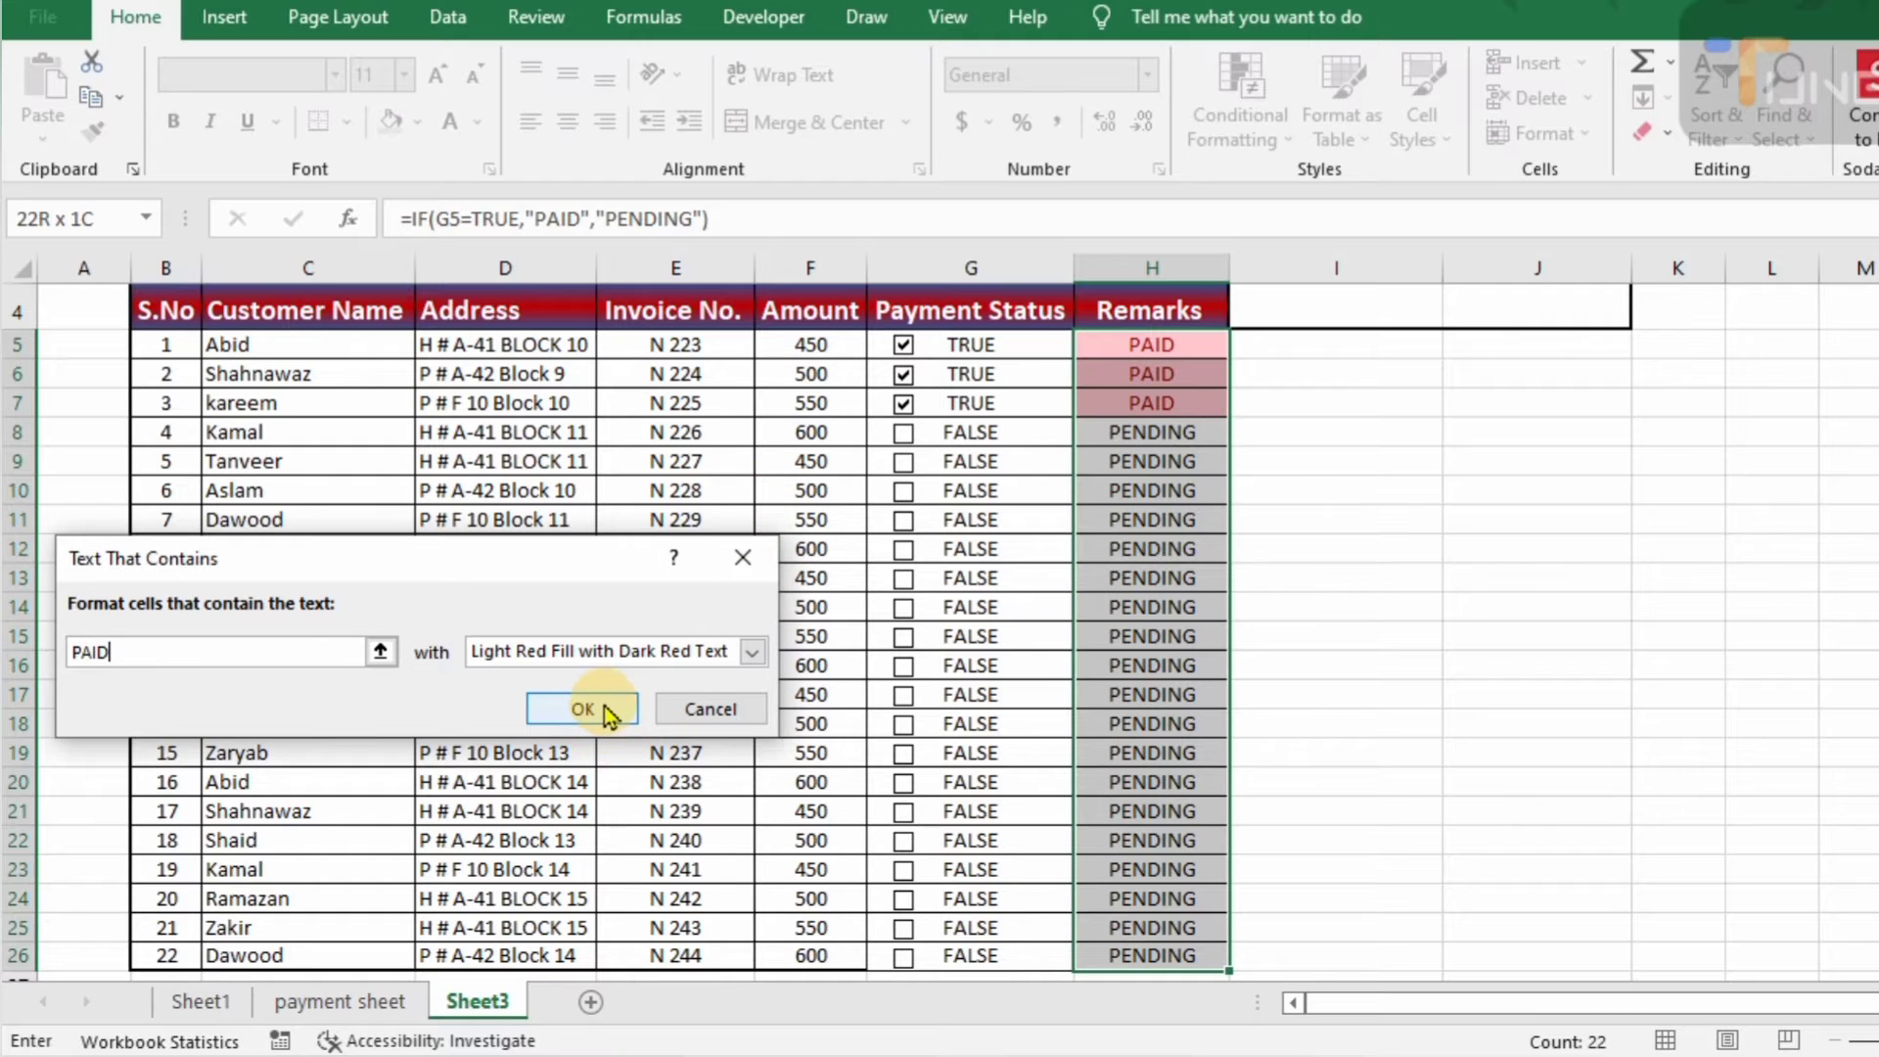
{"action": "left_click", "coordinate": [752, 652]}
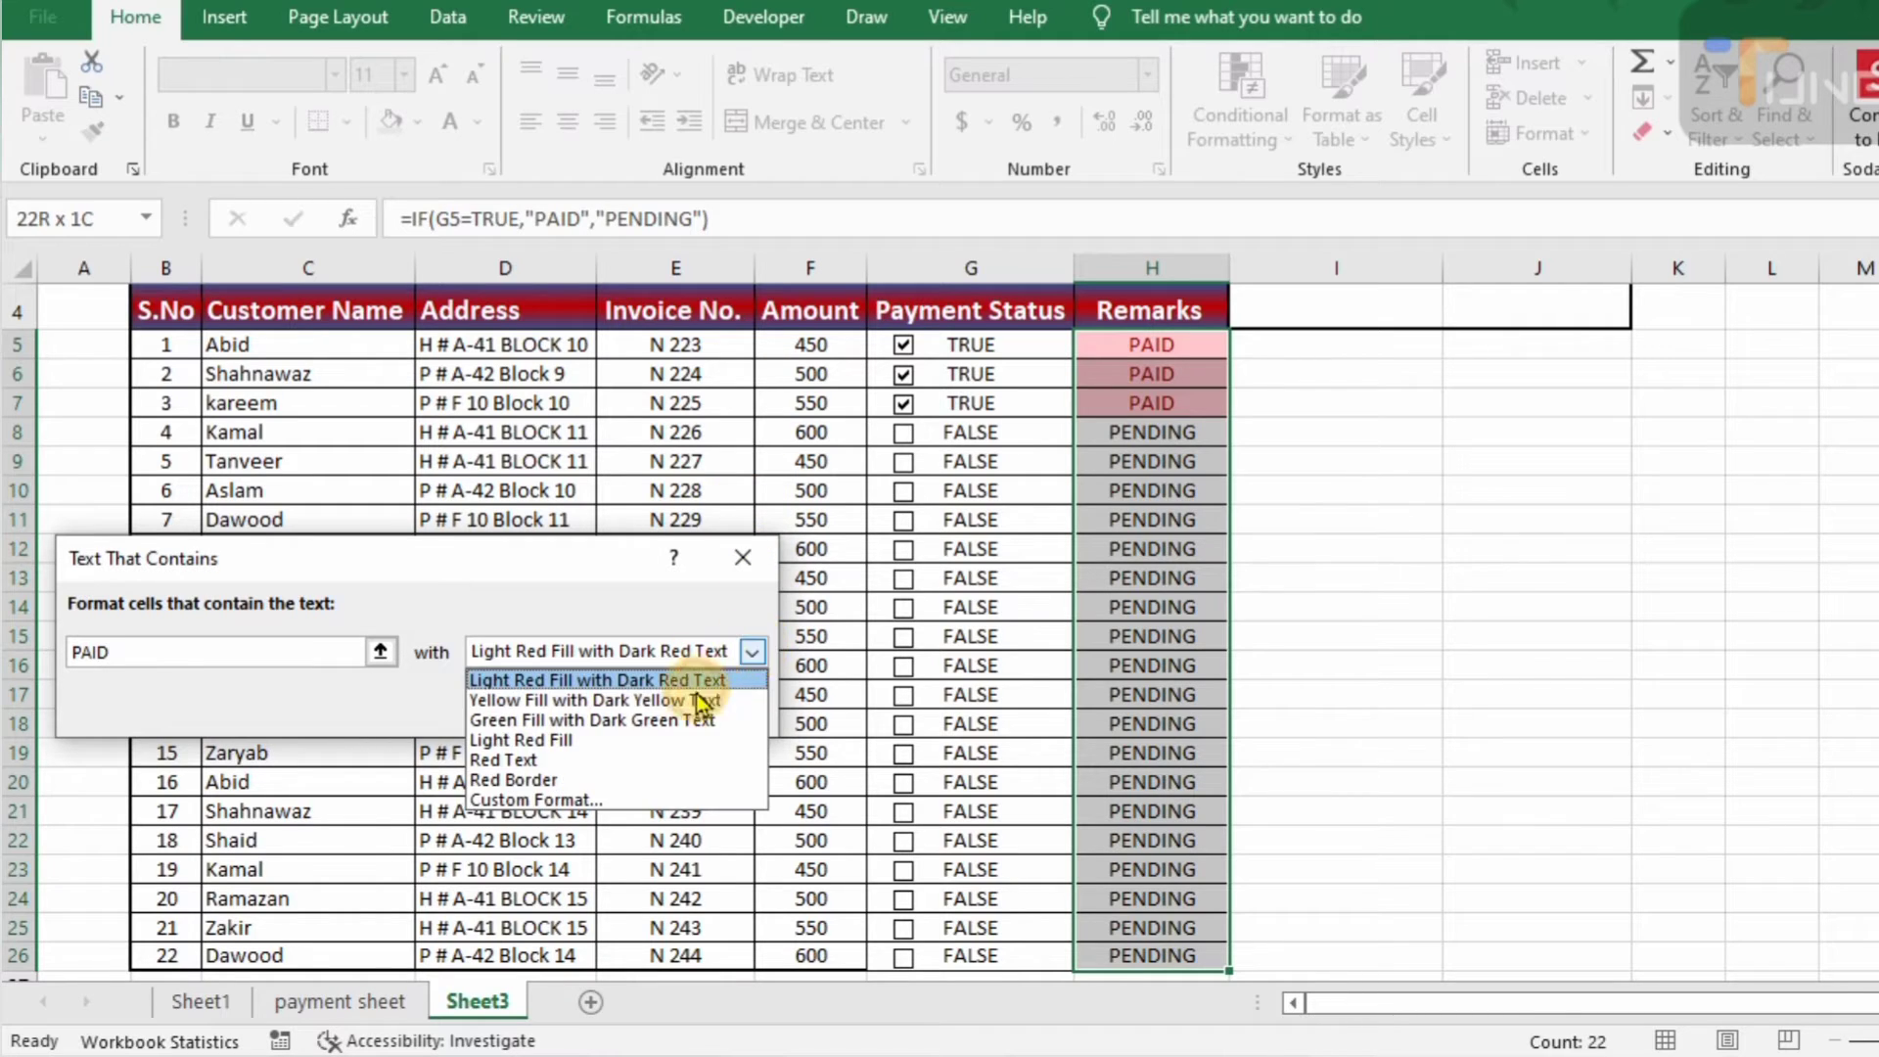
{"action": "left_click", "coordinate": [565, 802]}
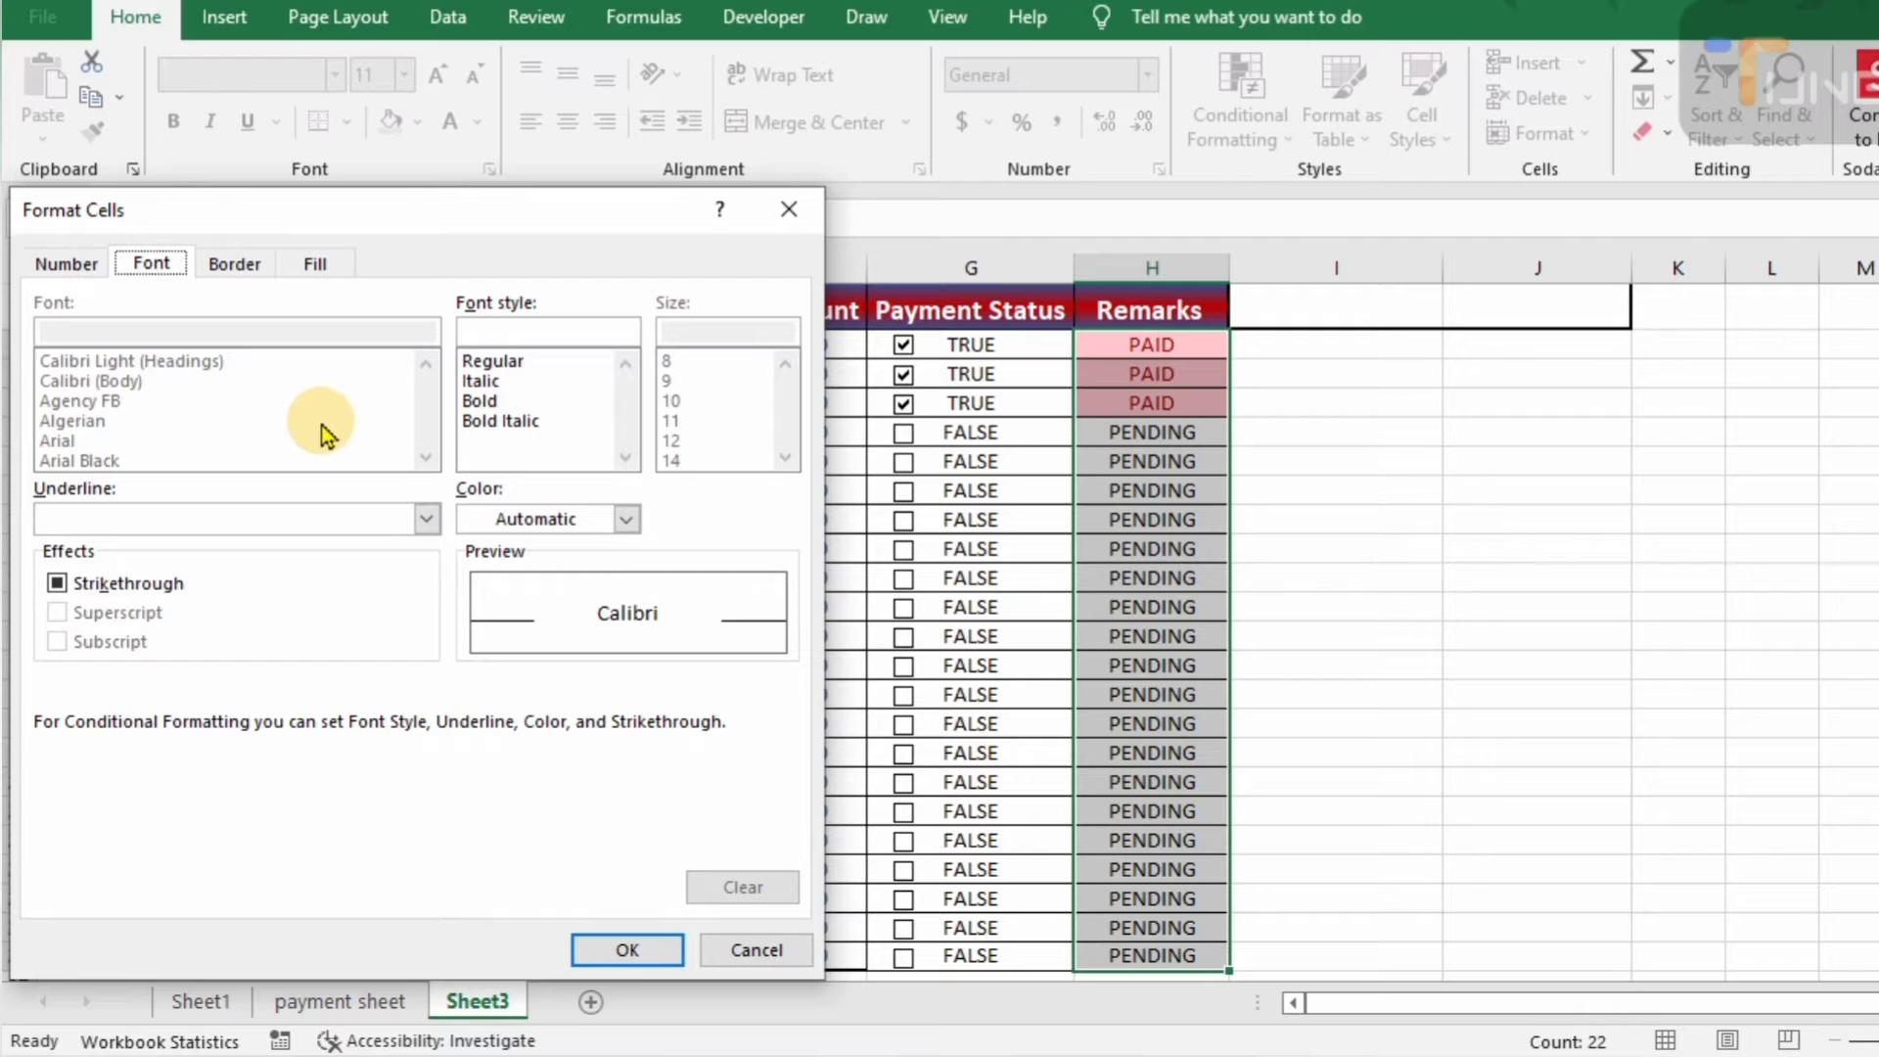
Give the PAID rule a green fill with a bold white font and apply it to the Remarks cells
{"action": "left_click", "coordinate": [313, 262]}
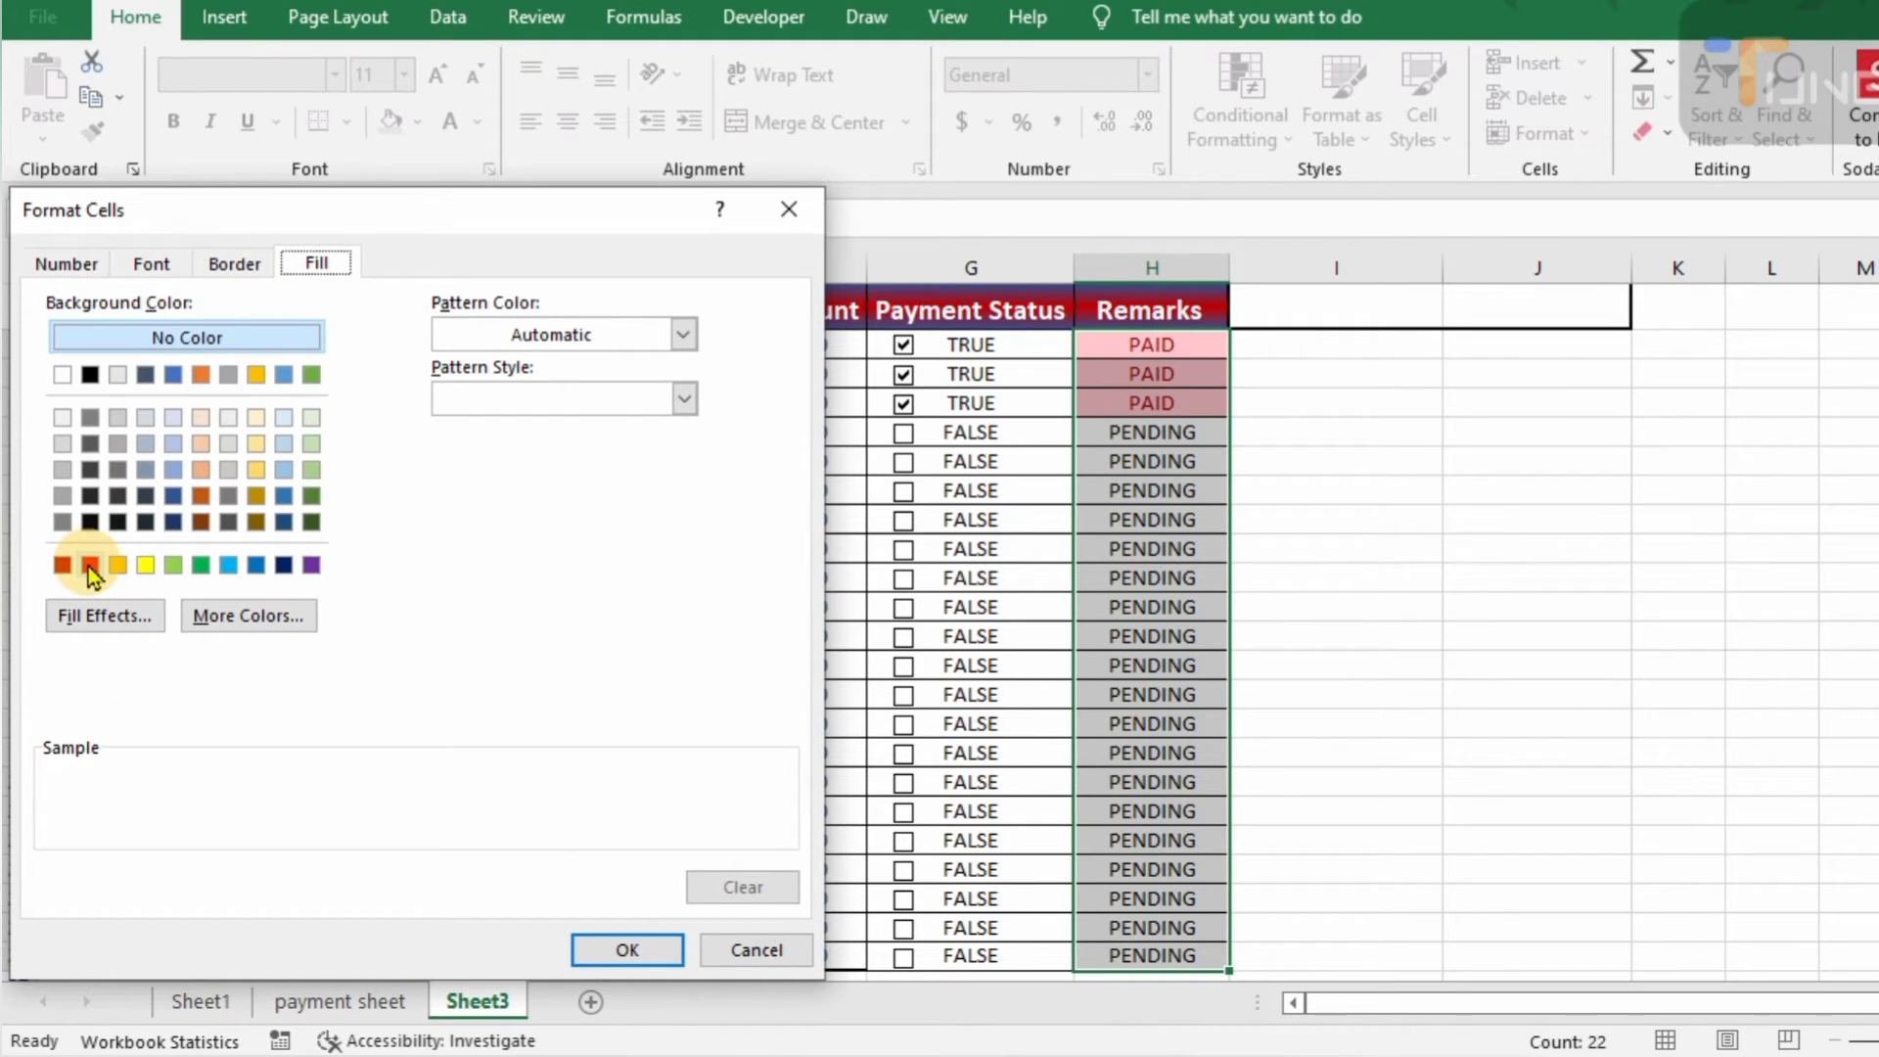
{"action": "left_click", "coordinate": [201, 565]}
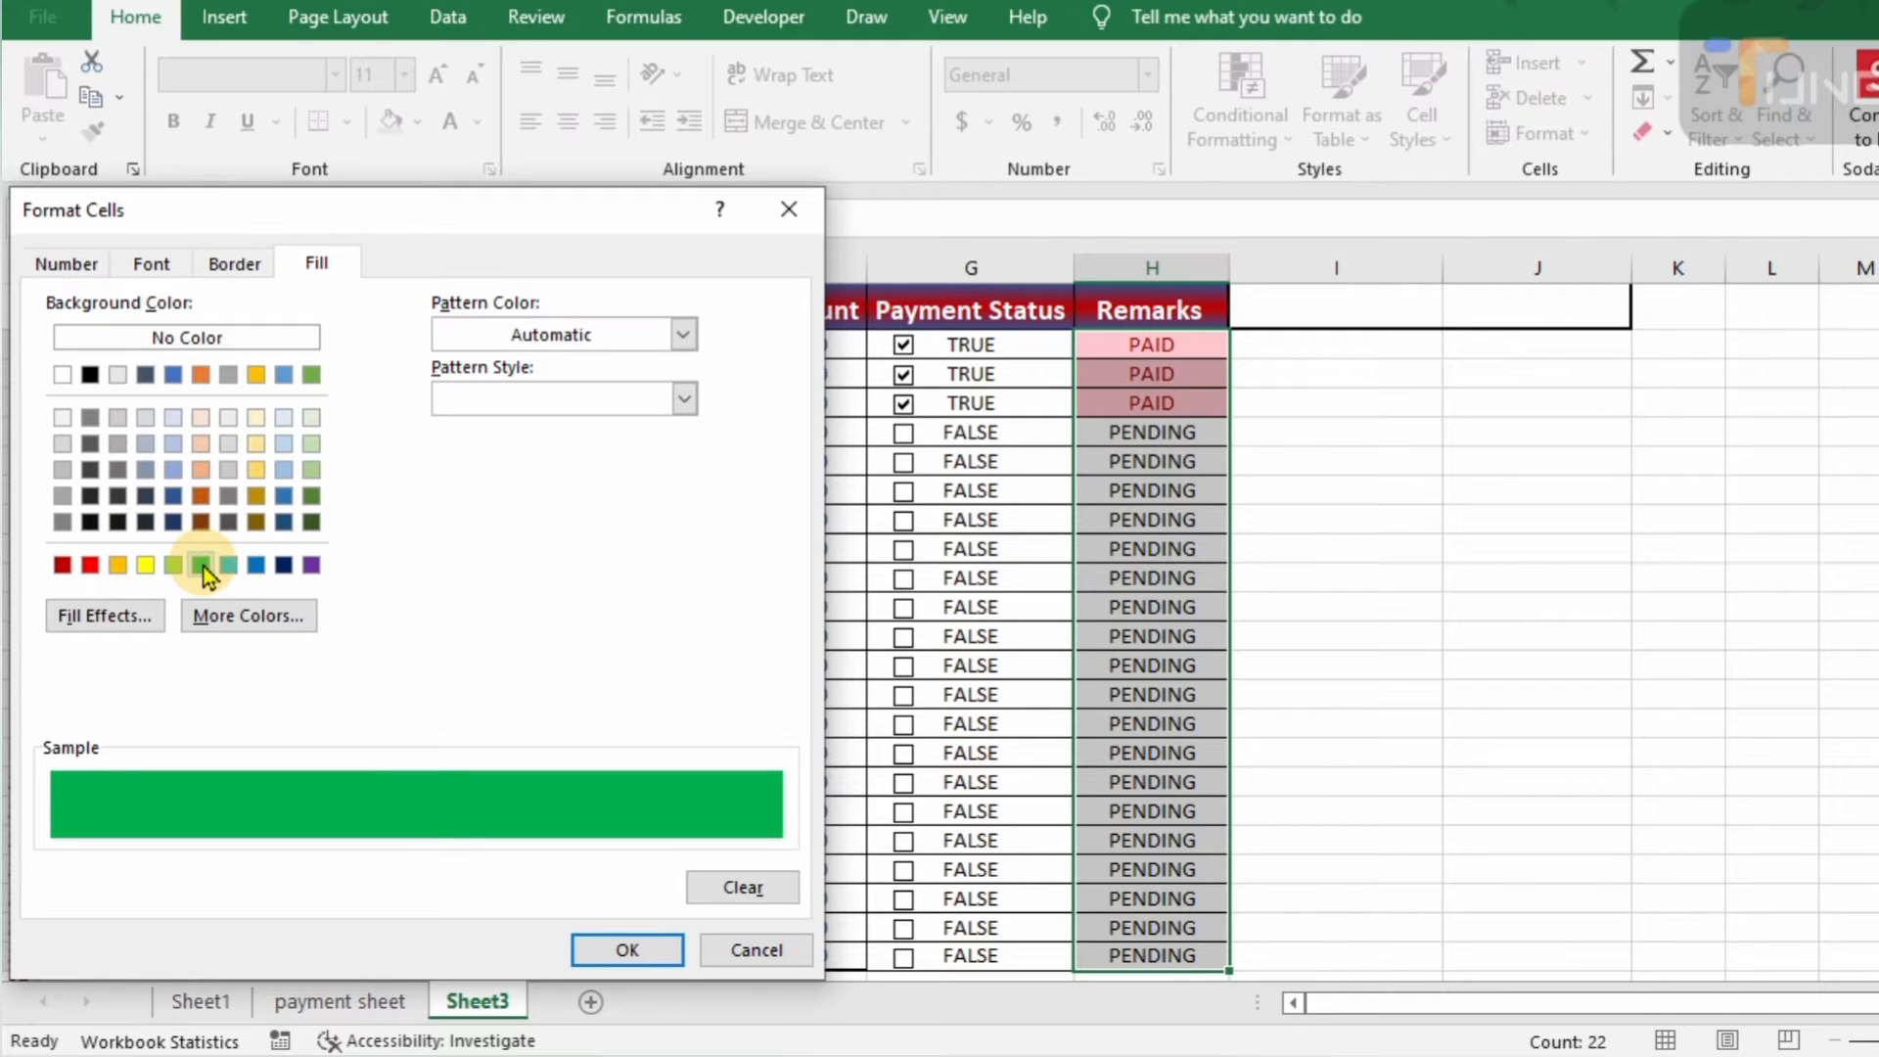
{"action": "left_click", "coordinate": [152, 266]}
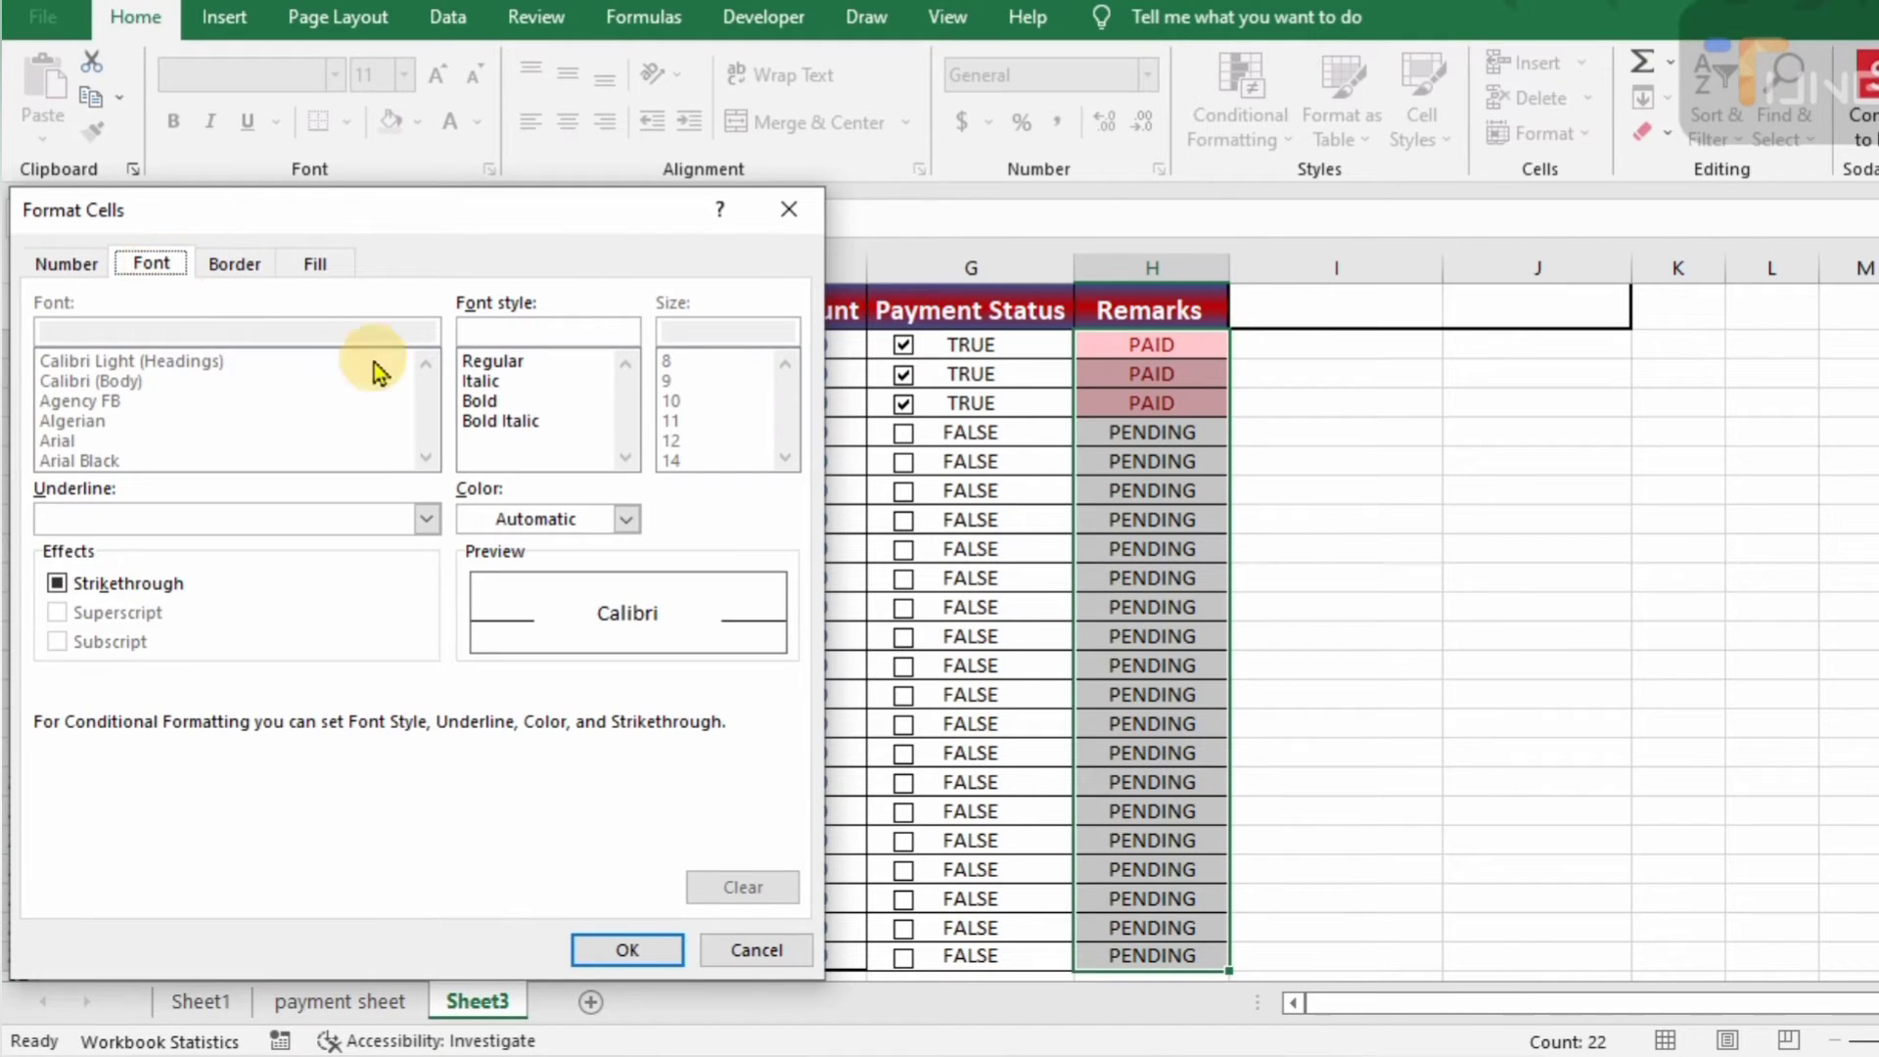
{"action": "left_click", "coordinate": [481, 401]}
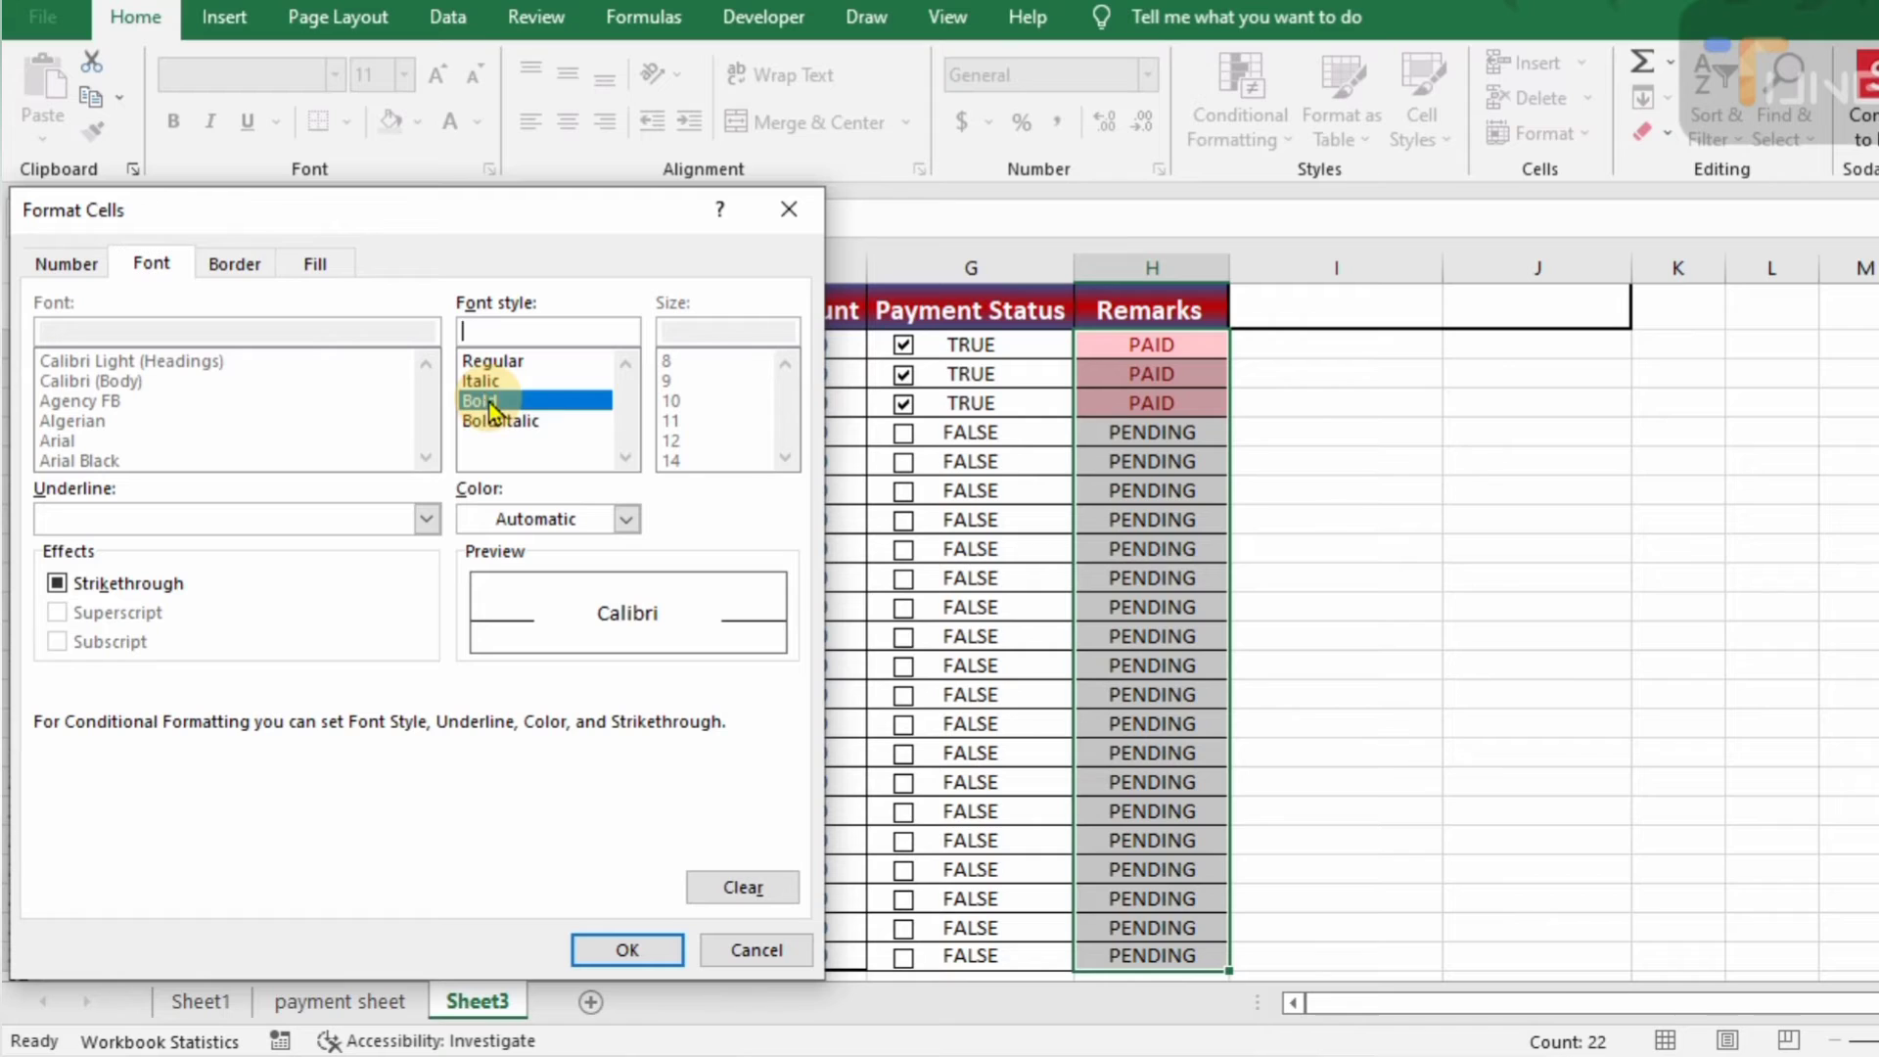
{"action": "left_click", "coordinate": [627, 519]}
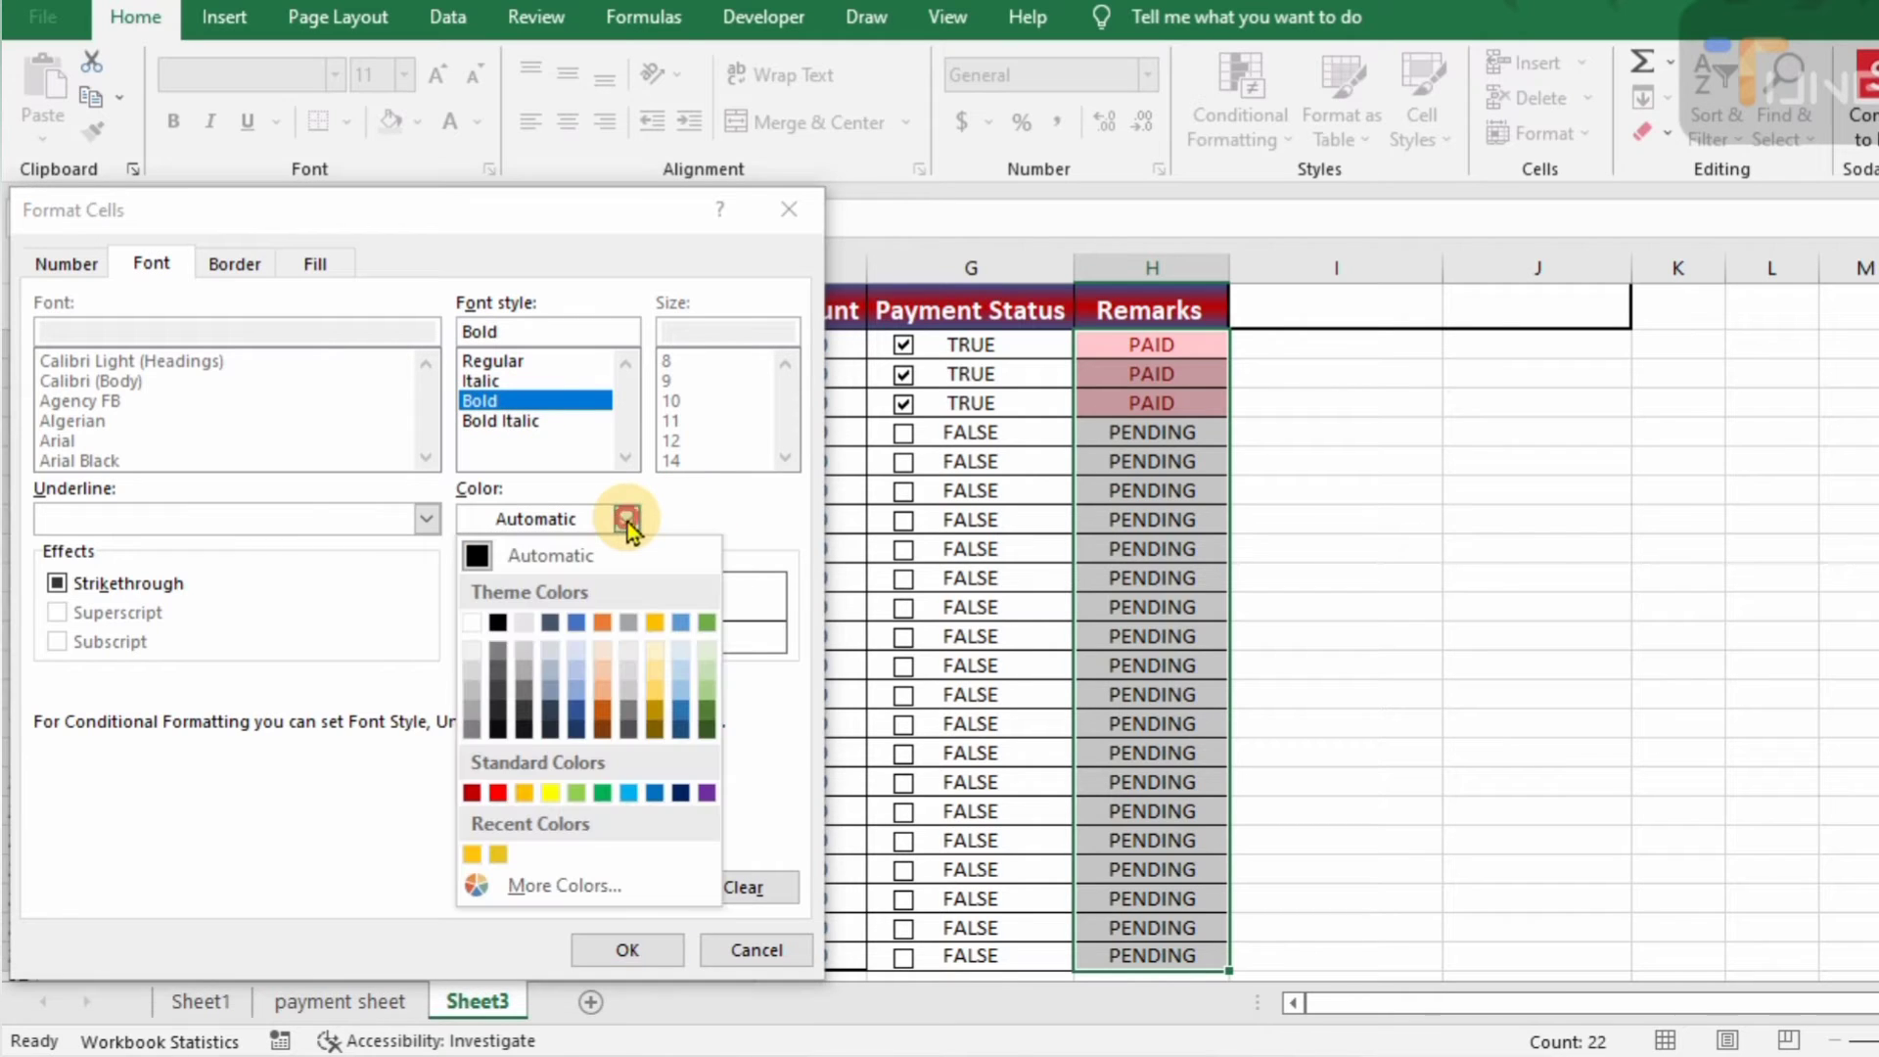
{"action": "left_click", "coordinate": [473, 619]}
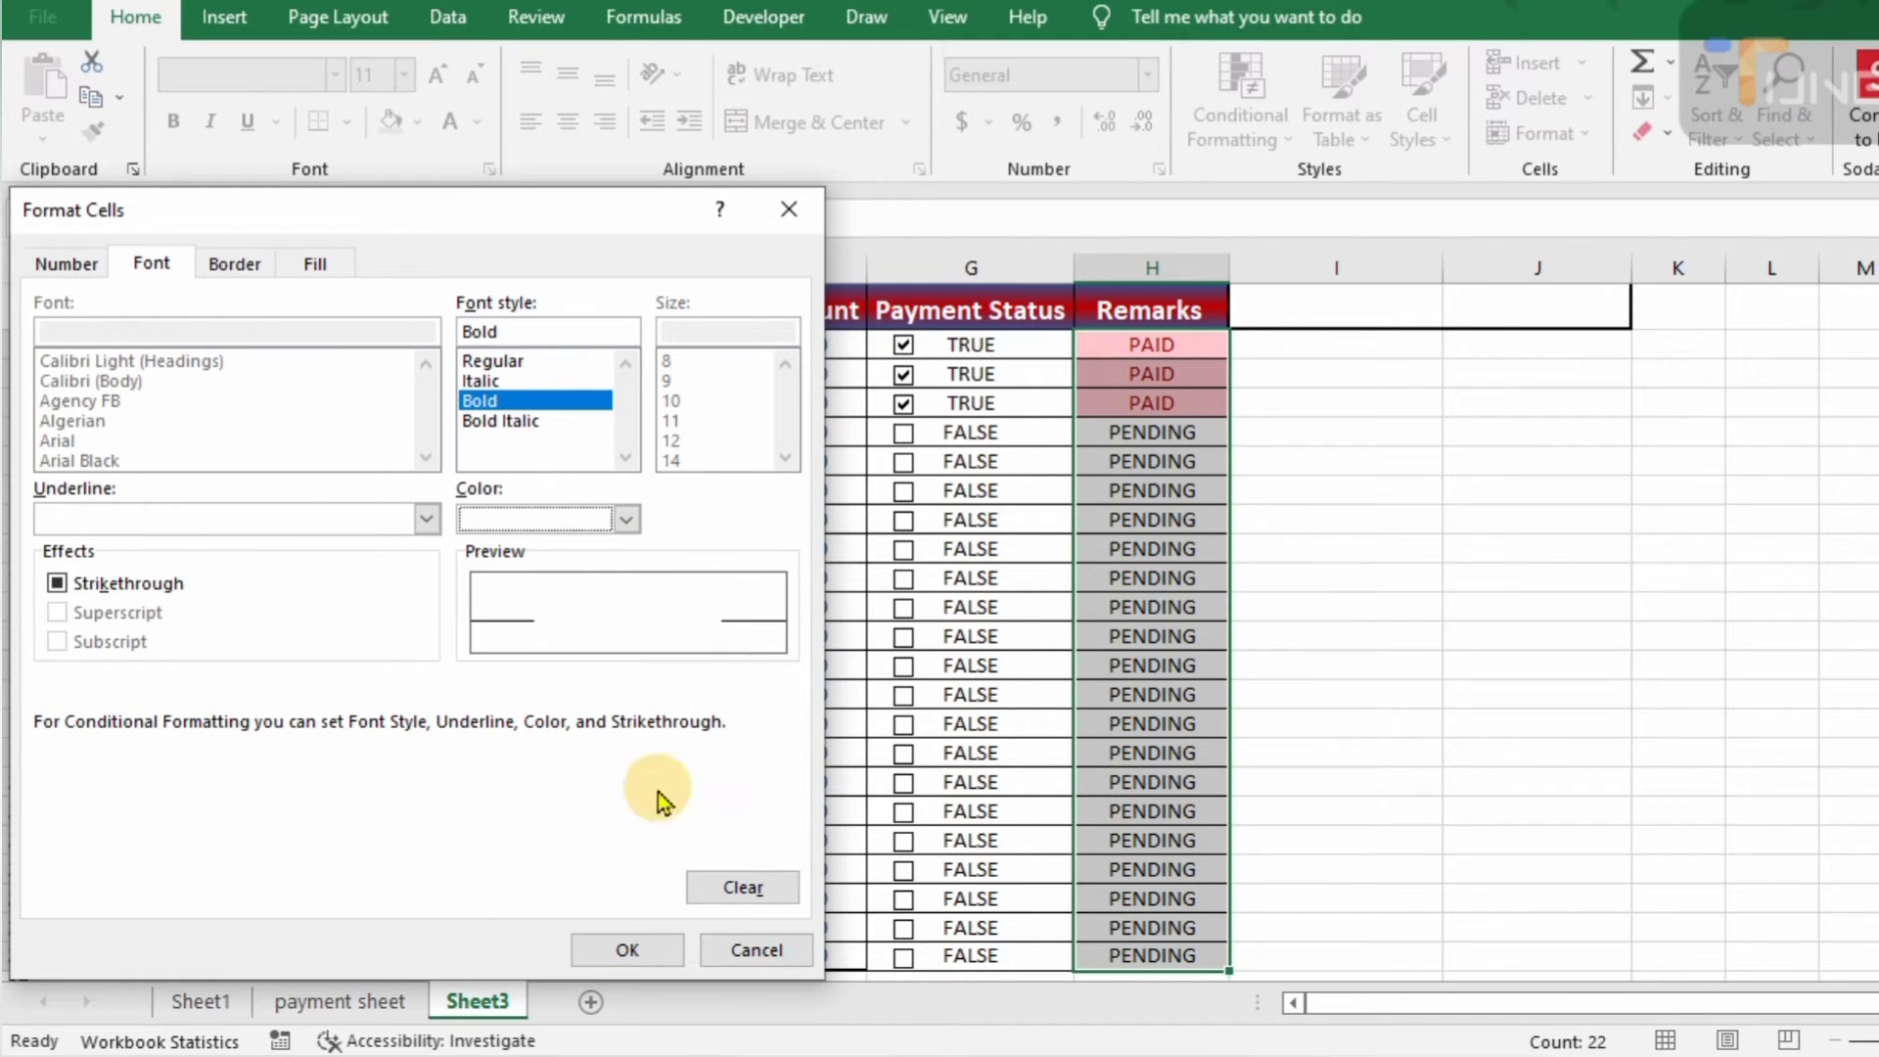
{"action": "left_click", "coordinate": [627, 949]}
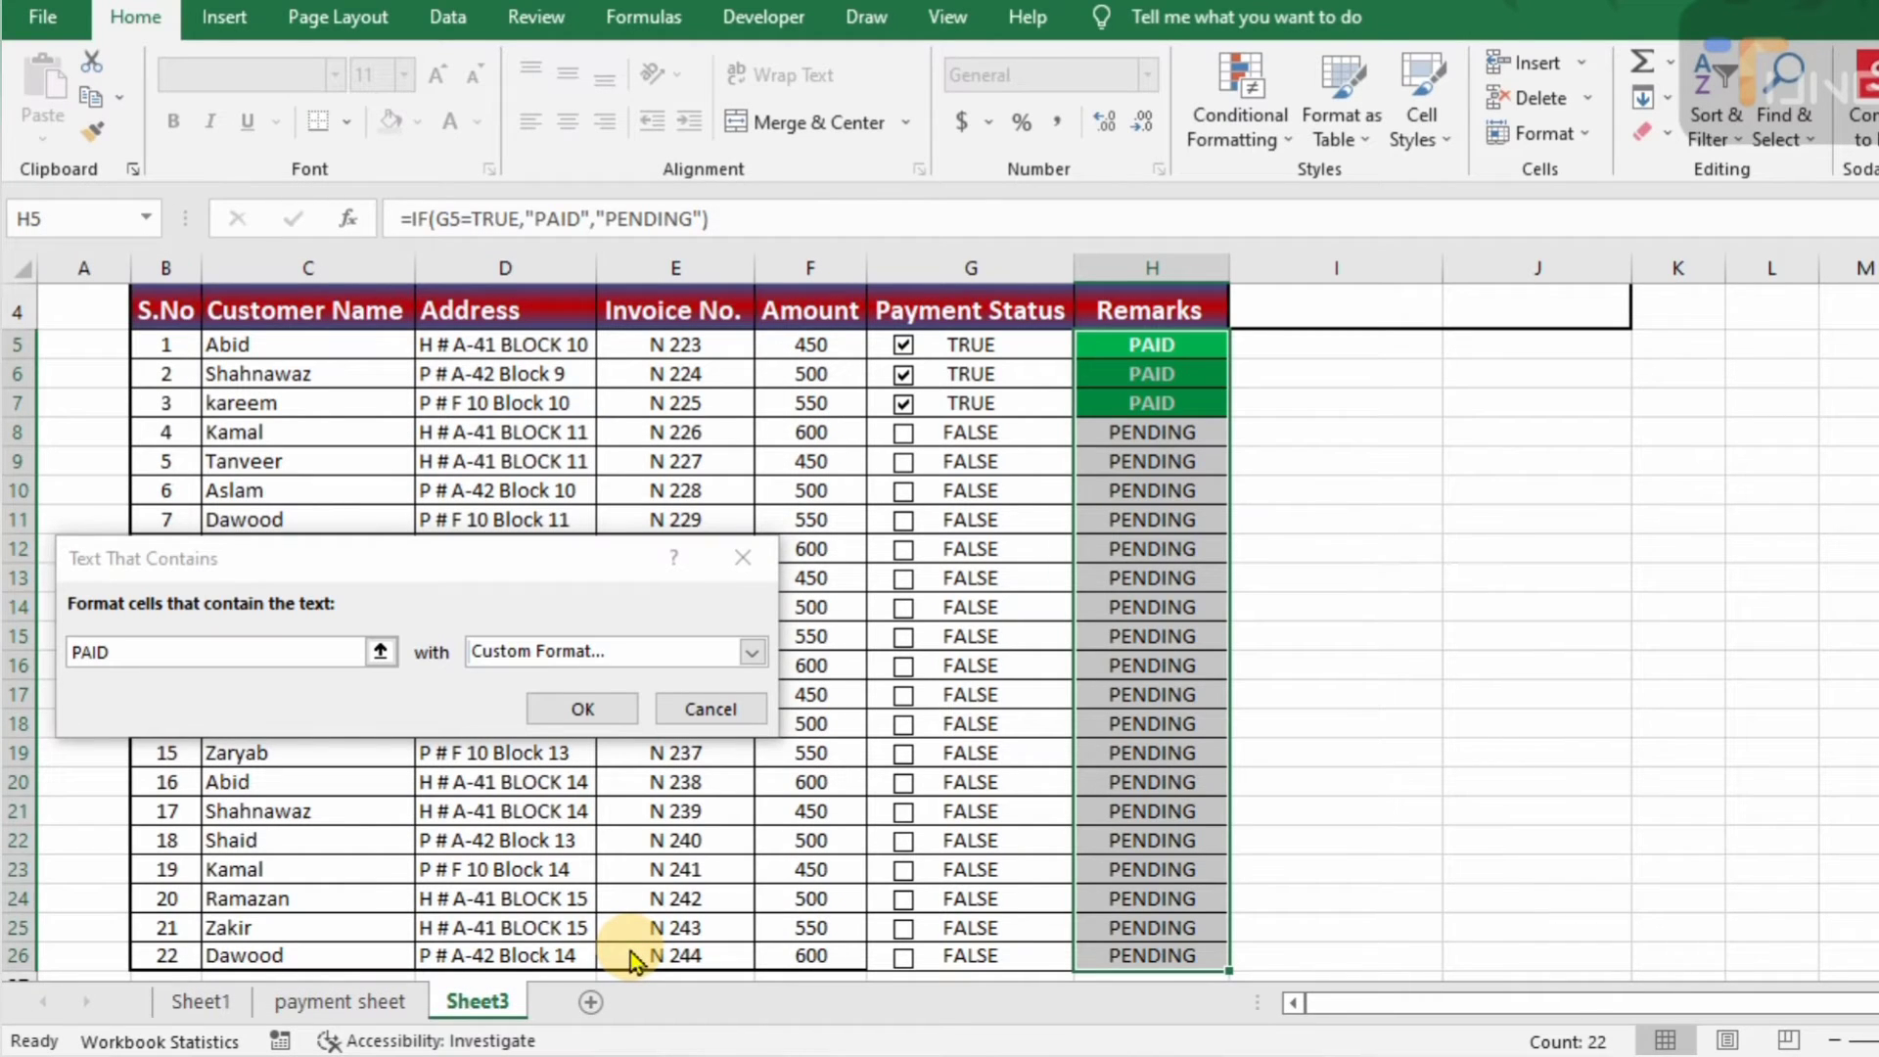
{"action": "left_click", "coordinate": [582, 708]}
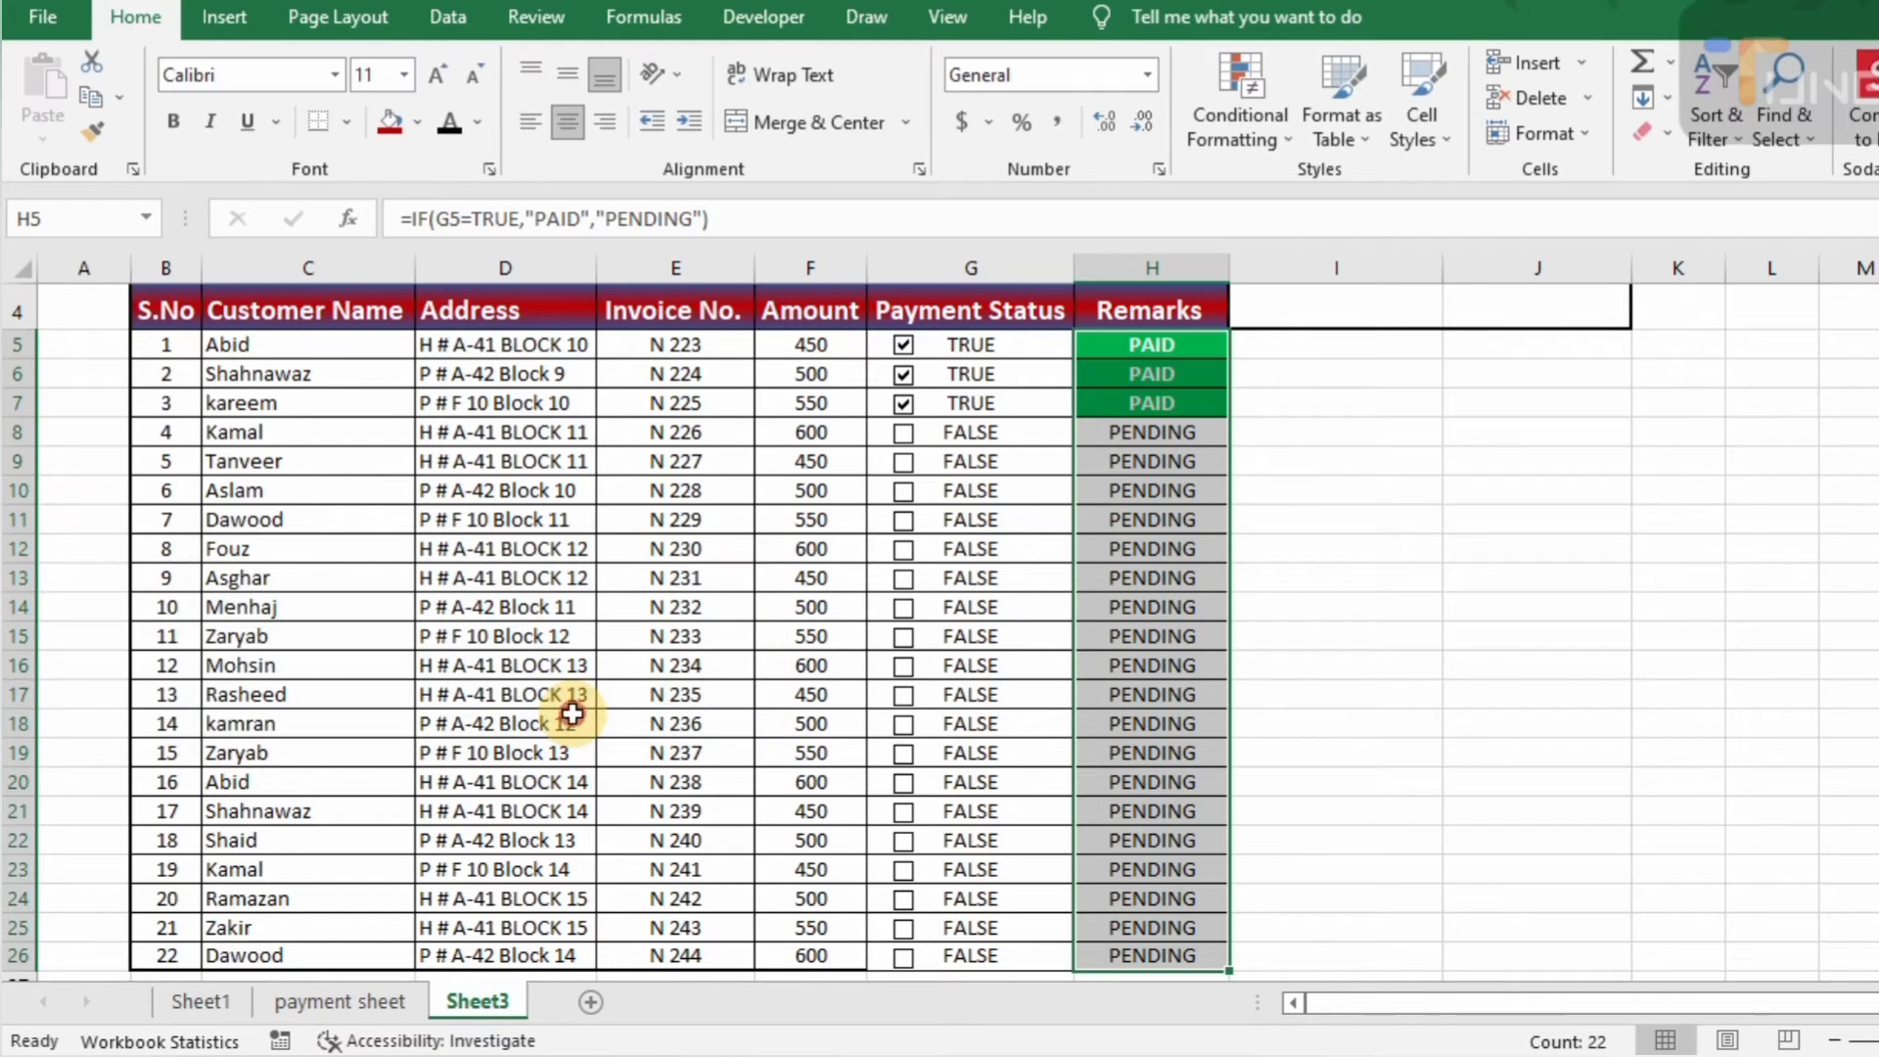
Set up a Text That Contains conditional formatting rule on H5:H26 for the text PENDING, using a custom format
{"action": "left_click", "coordinate": [1290, 145]}
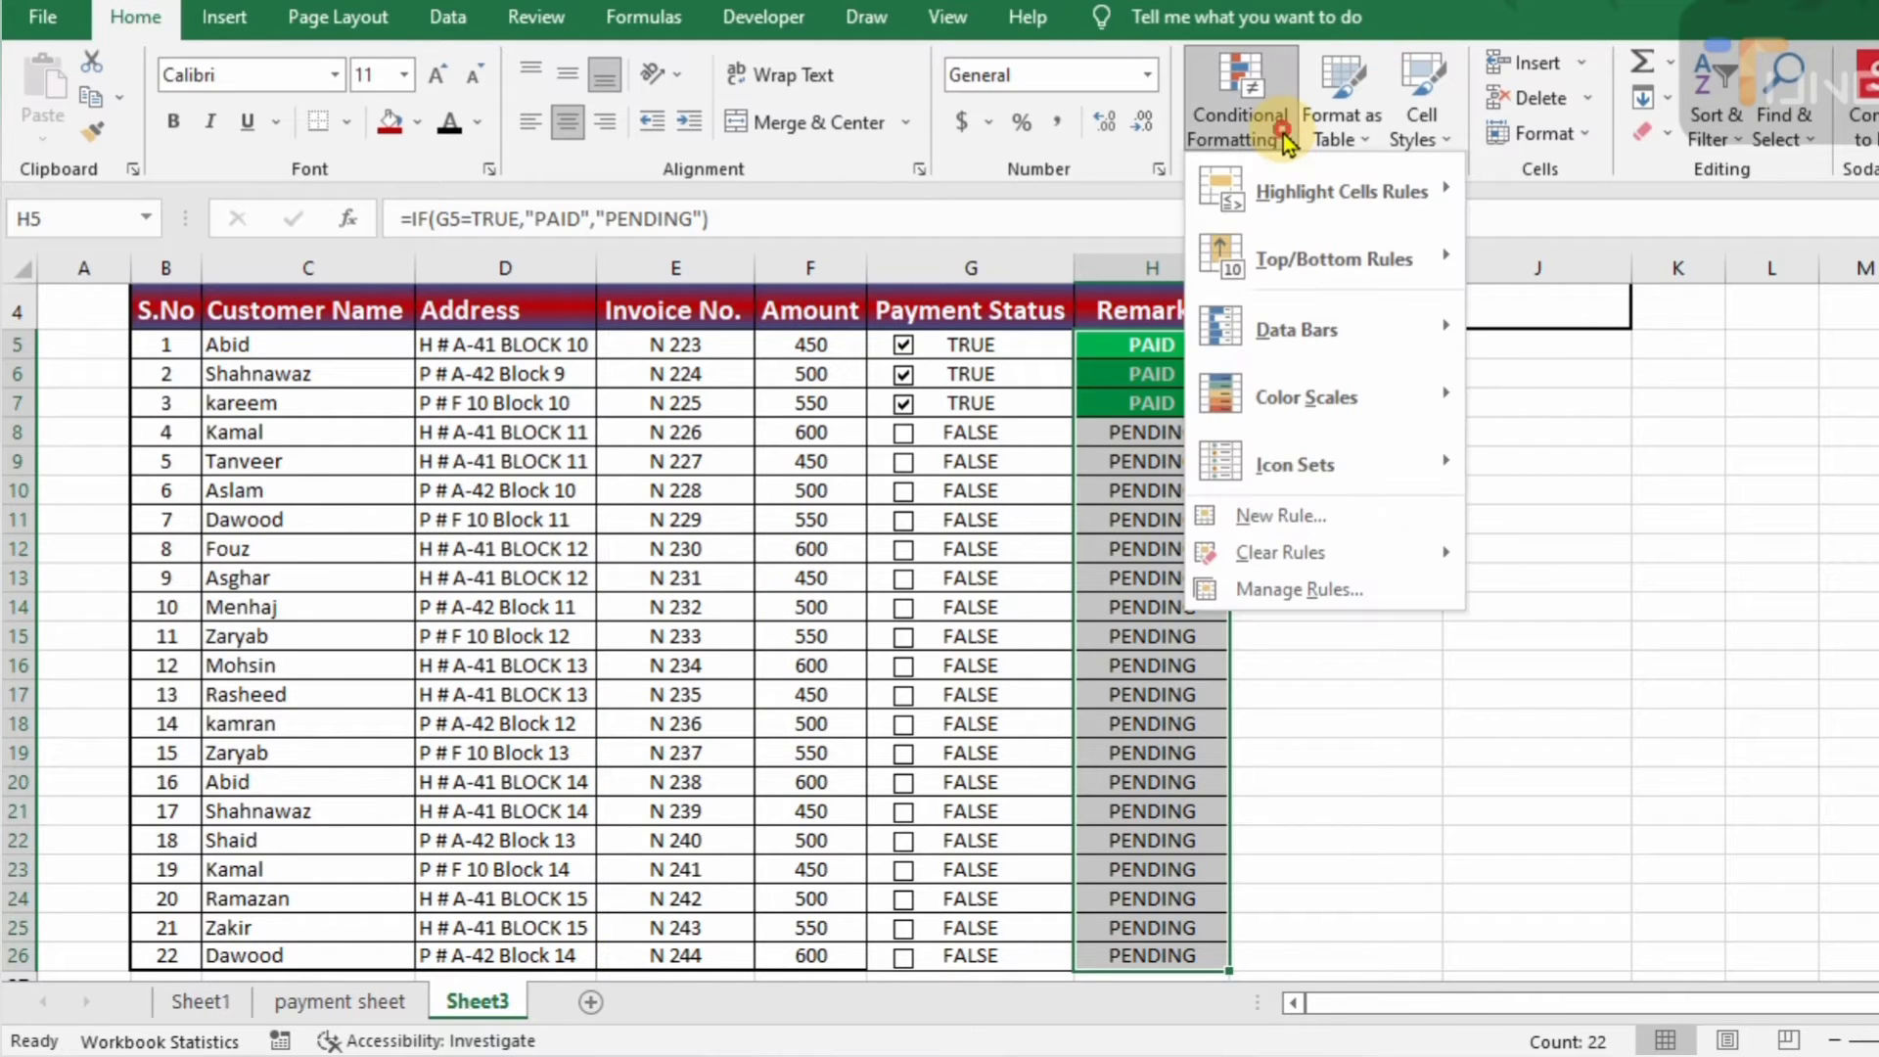
{"action": "mouse_move", "coordinate": [1311, 358]}
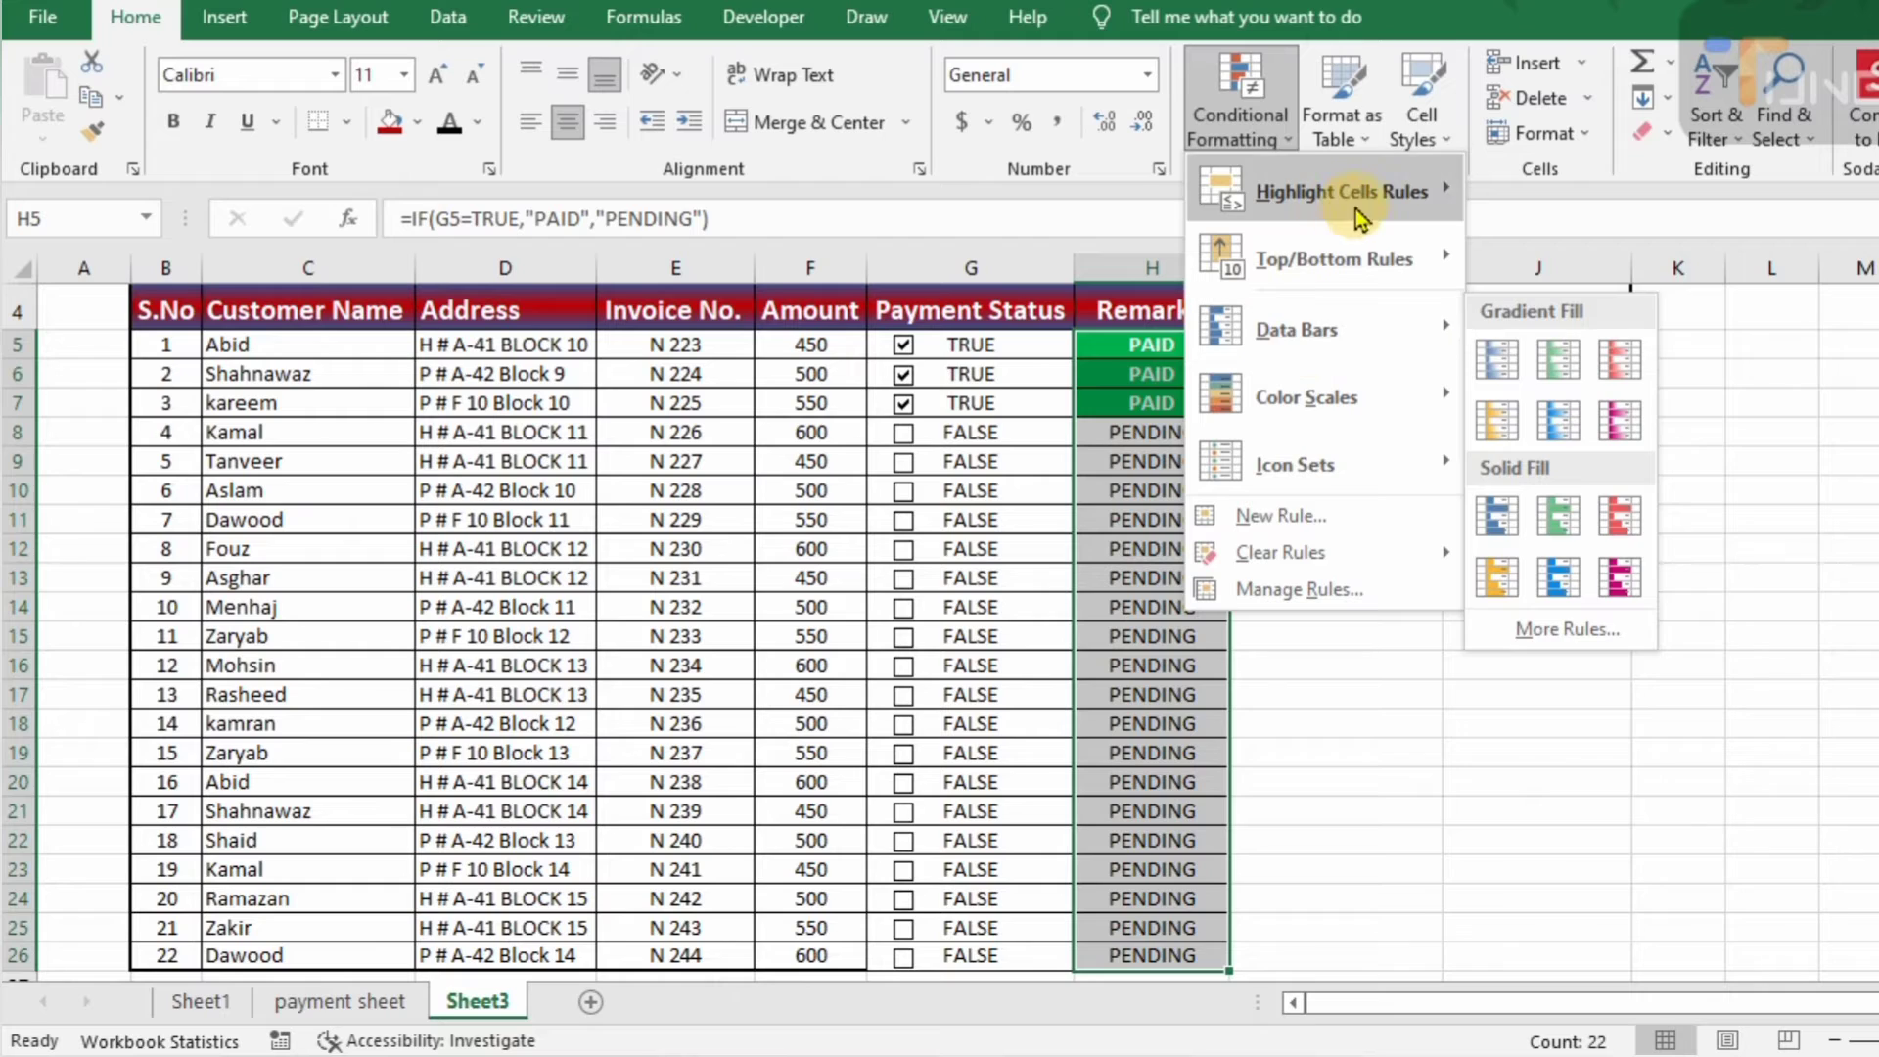
{"action": "mouse_move", "coordinate": [1370, 194]}
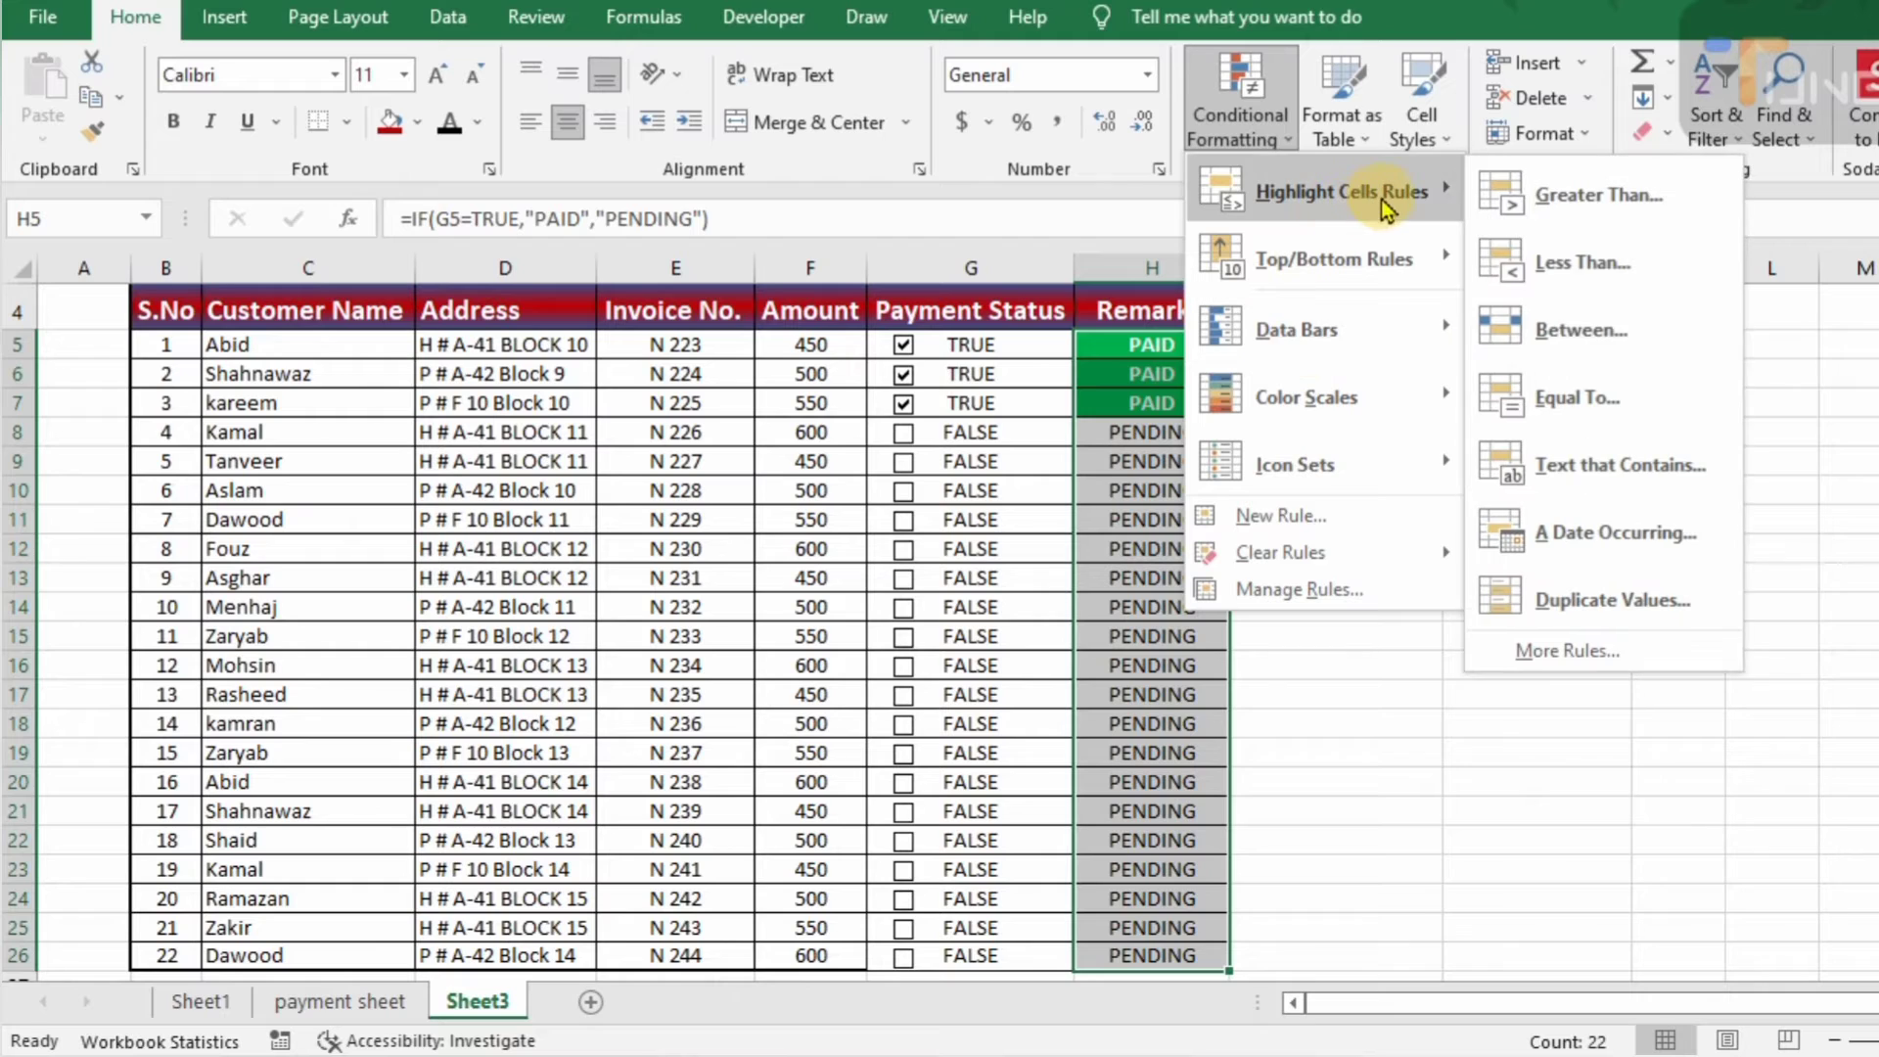
{"action": "left_click", "coordinate": [1592, 482]}
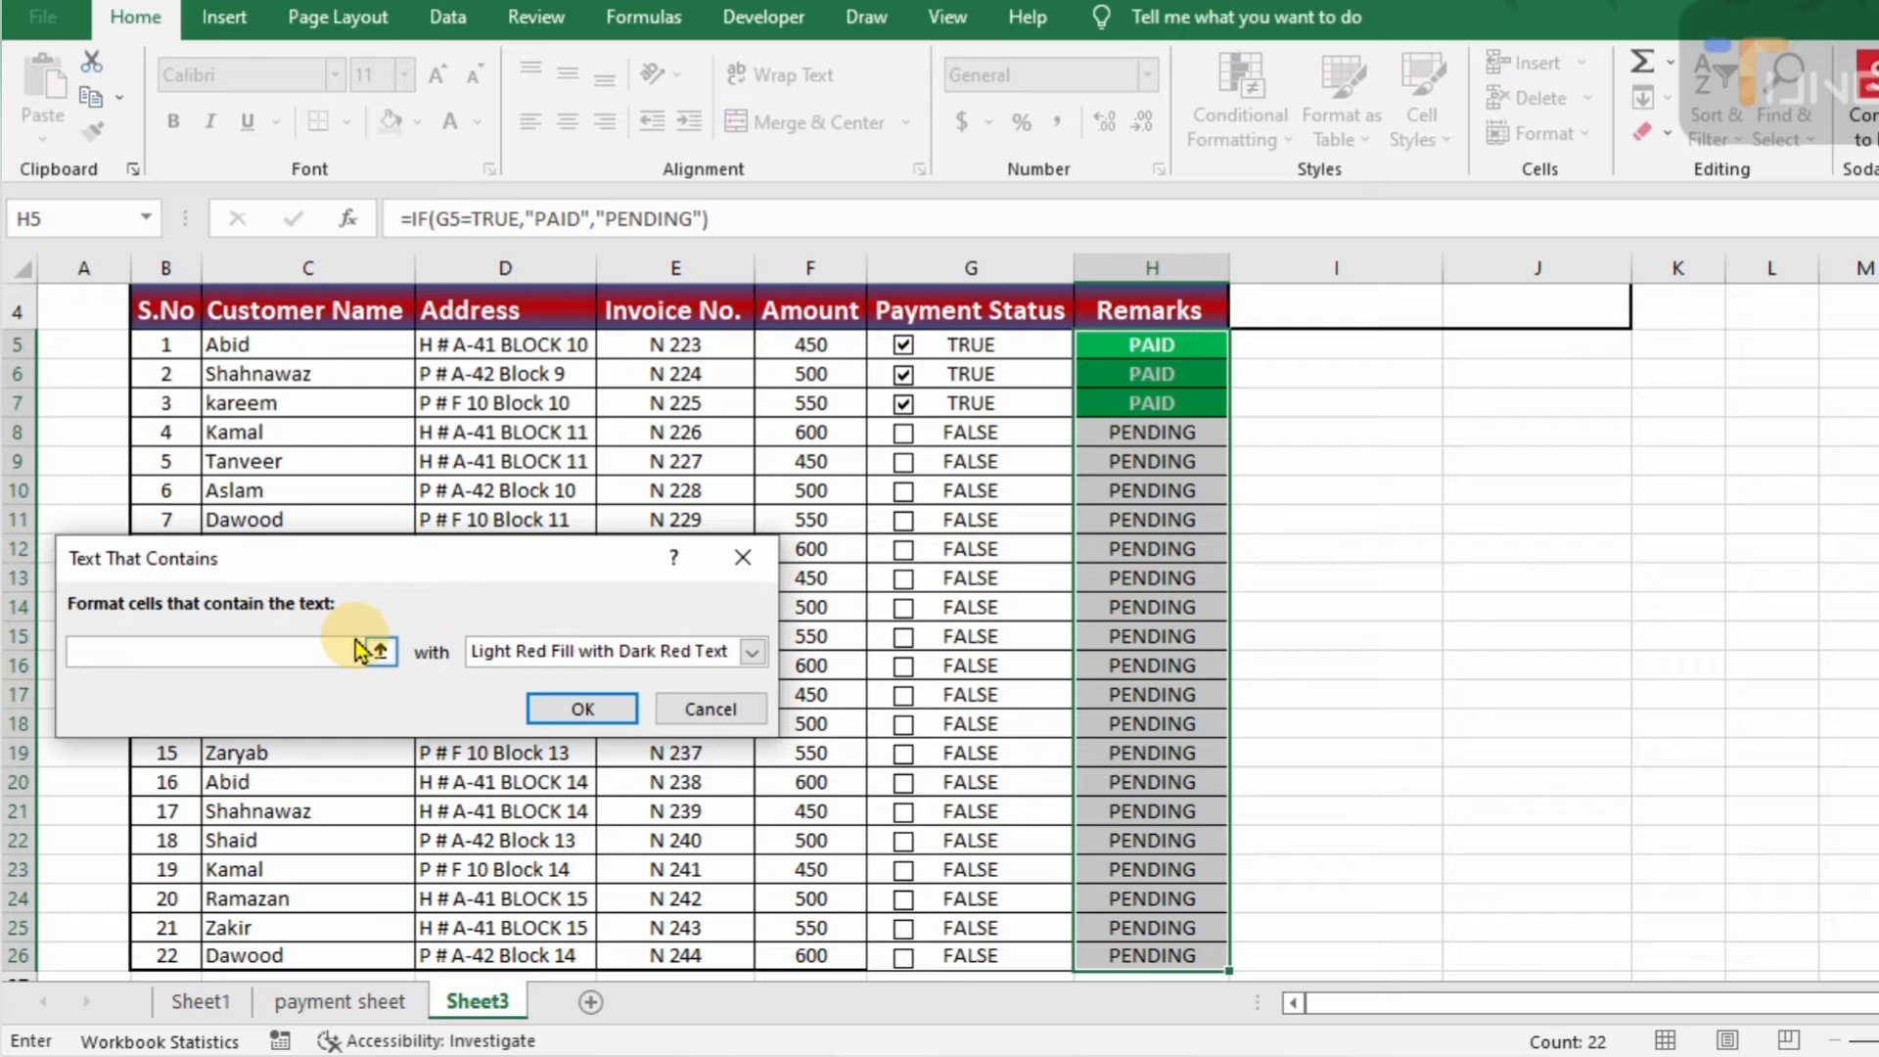
{"action": "type", "text": "PENDING"}
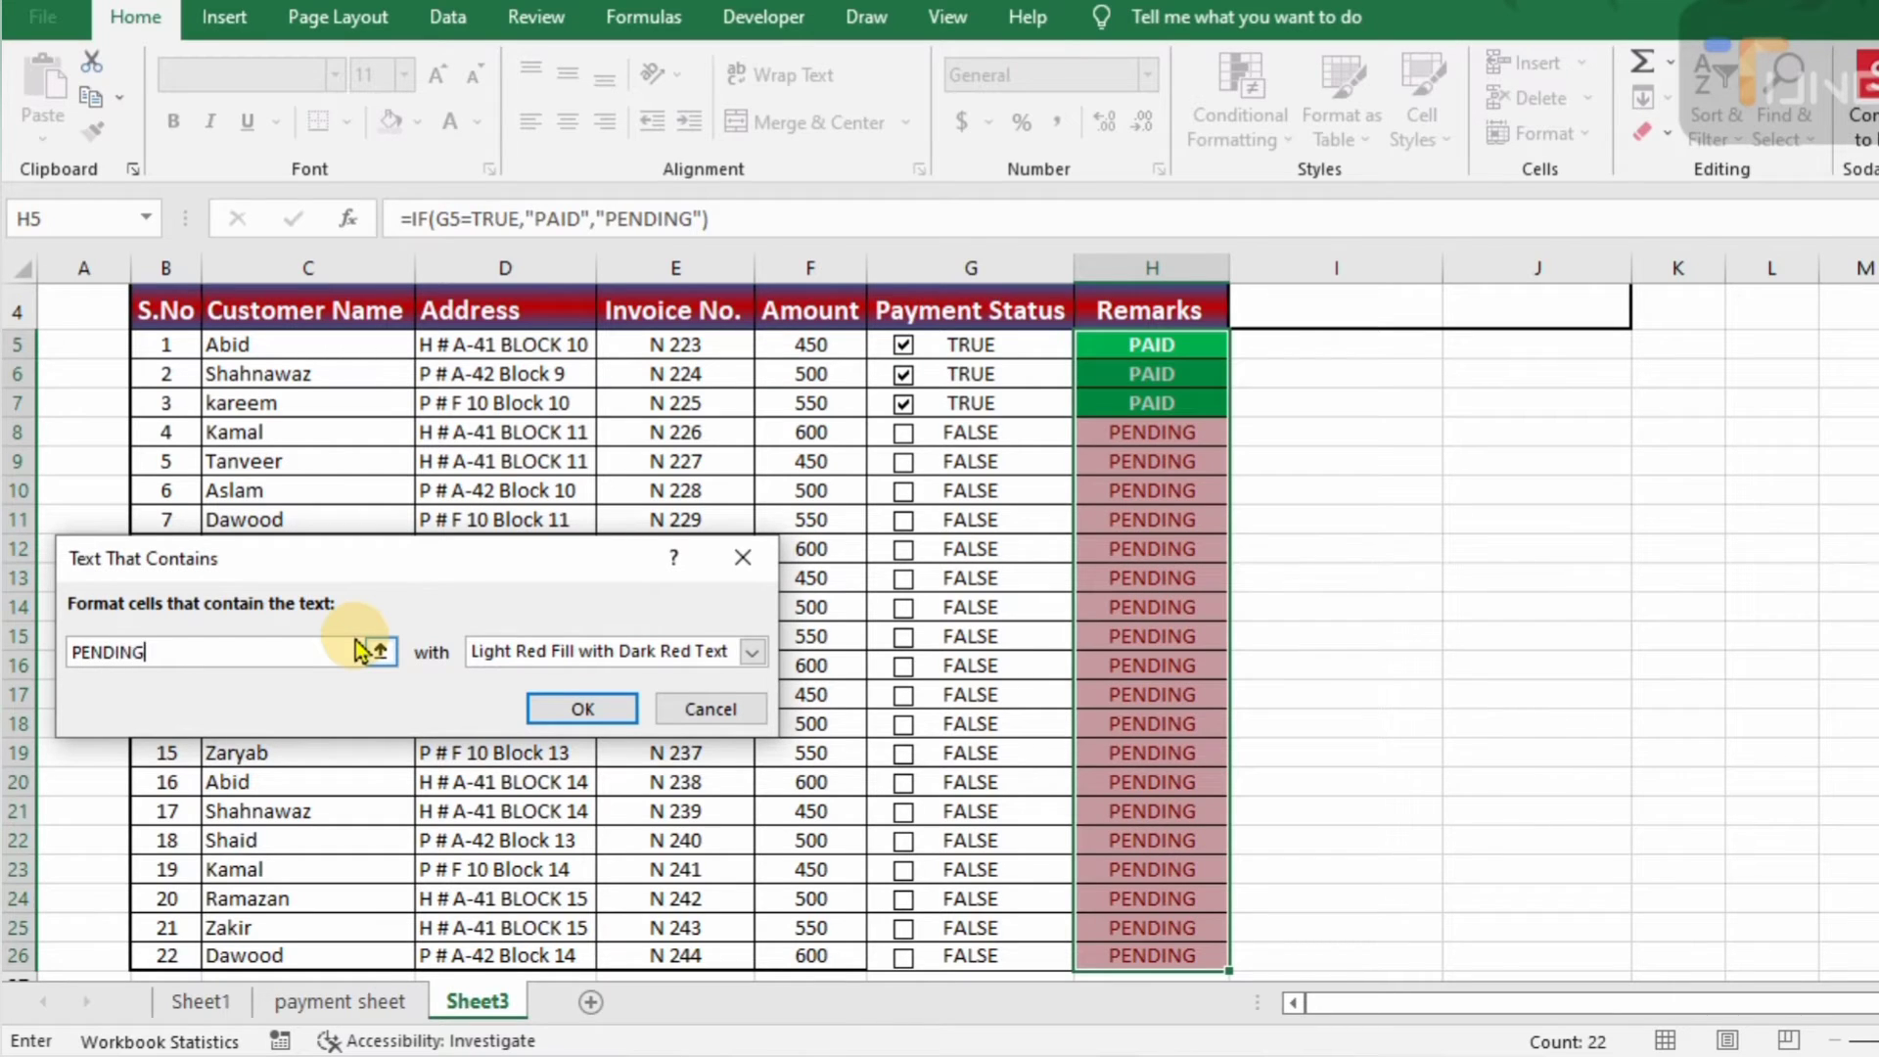
{"action": "left_click", "coordinate": [752, 653]}
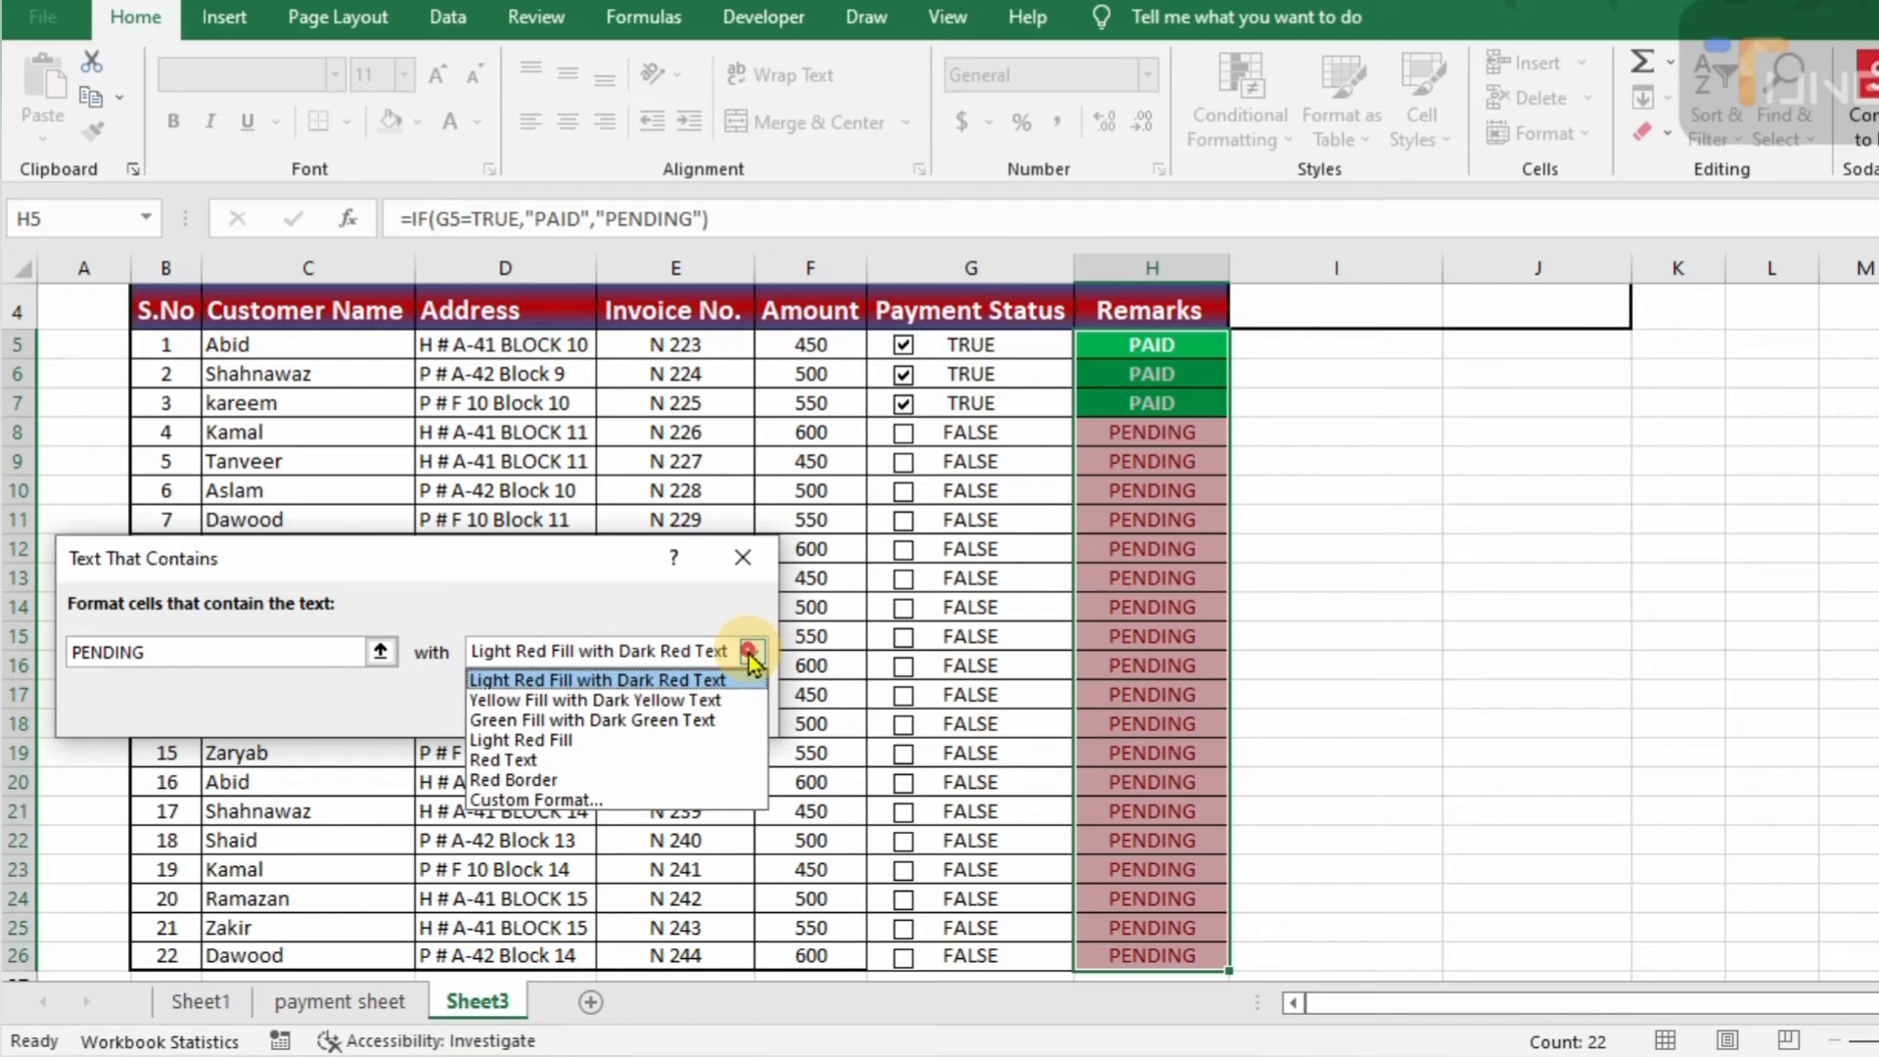
{"action": "left_click", "coordinate": [565, 801]}
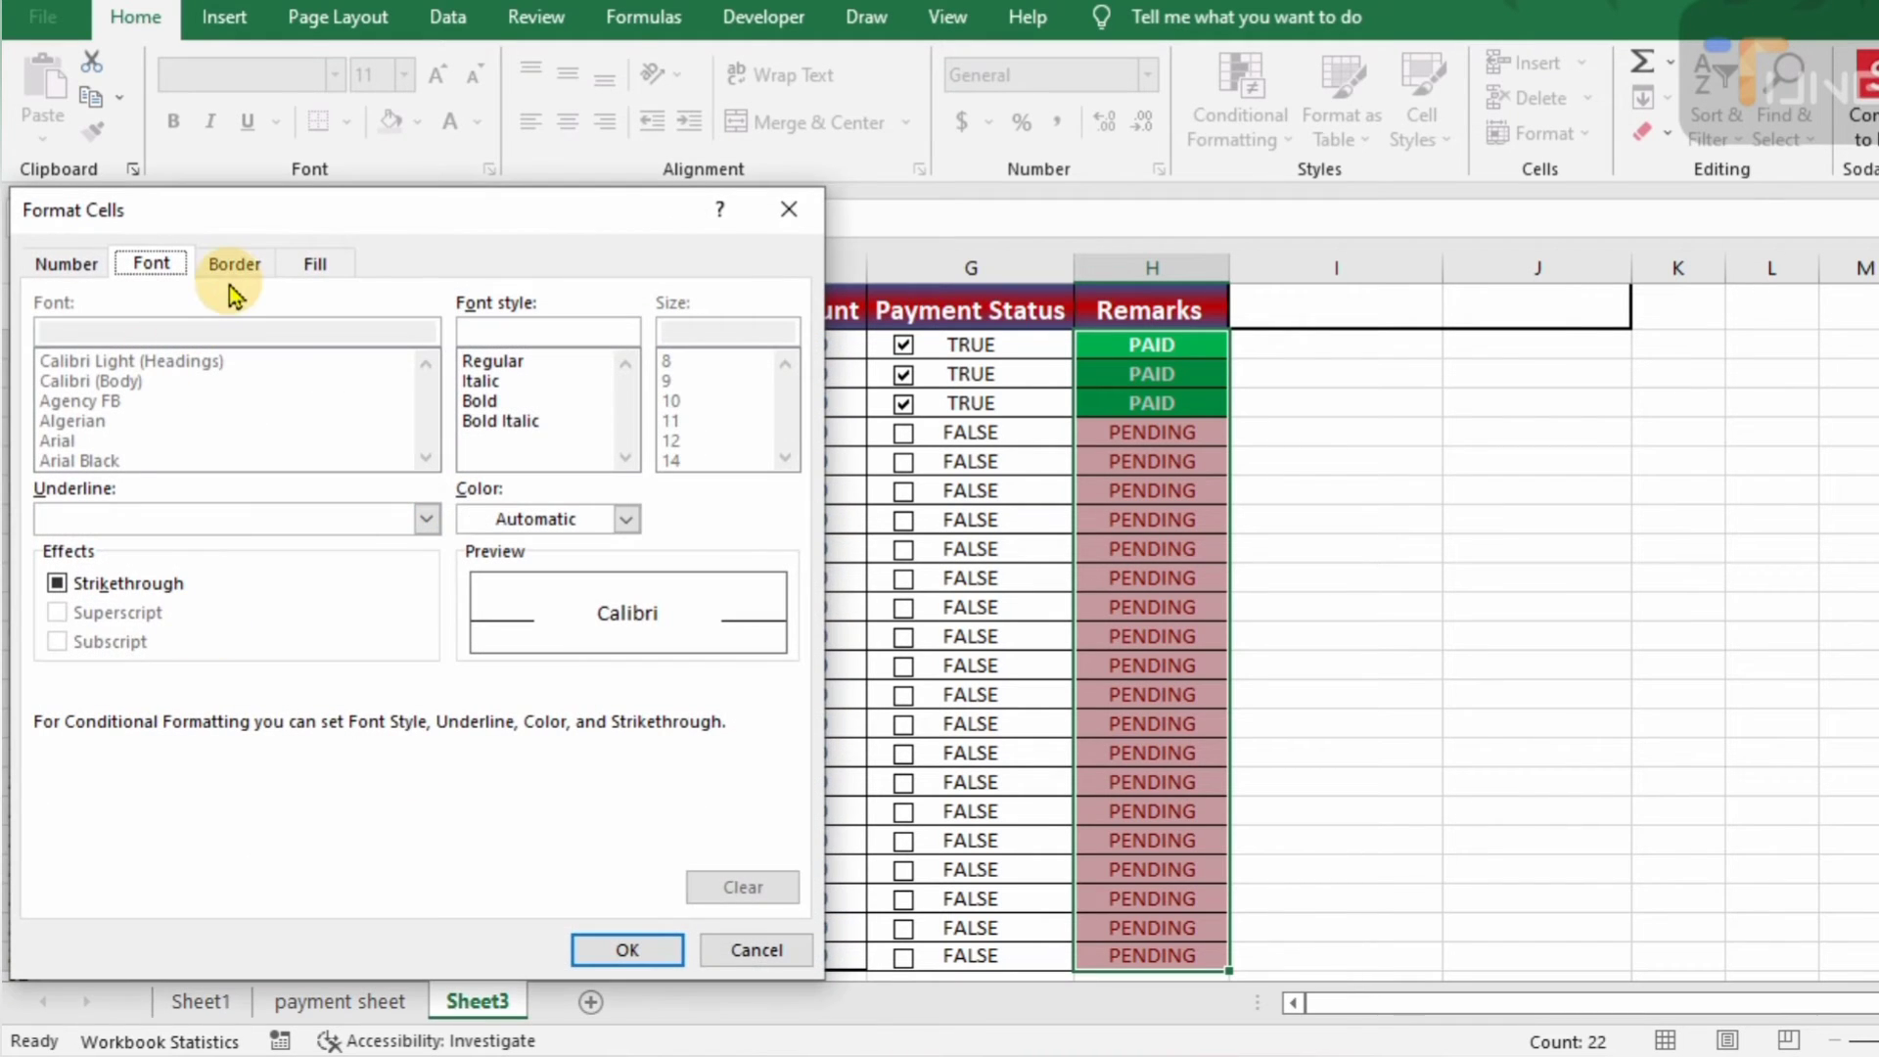
Give the PENDING rule a bold dark red font with a light blue fill and apply it to the Remarks cells
{"action": "left_click", "coordinate": [627, 520]}
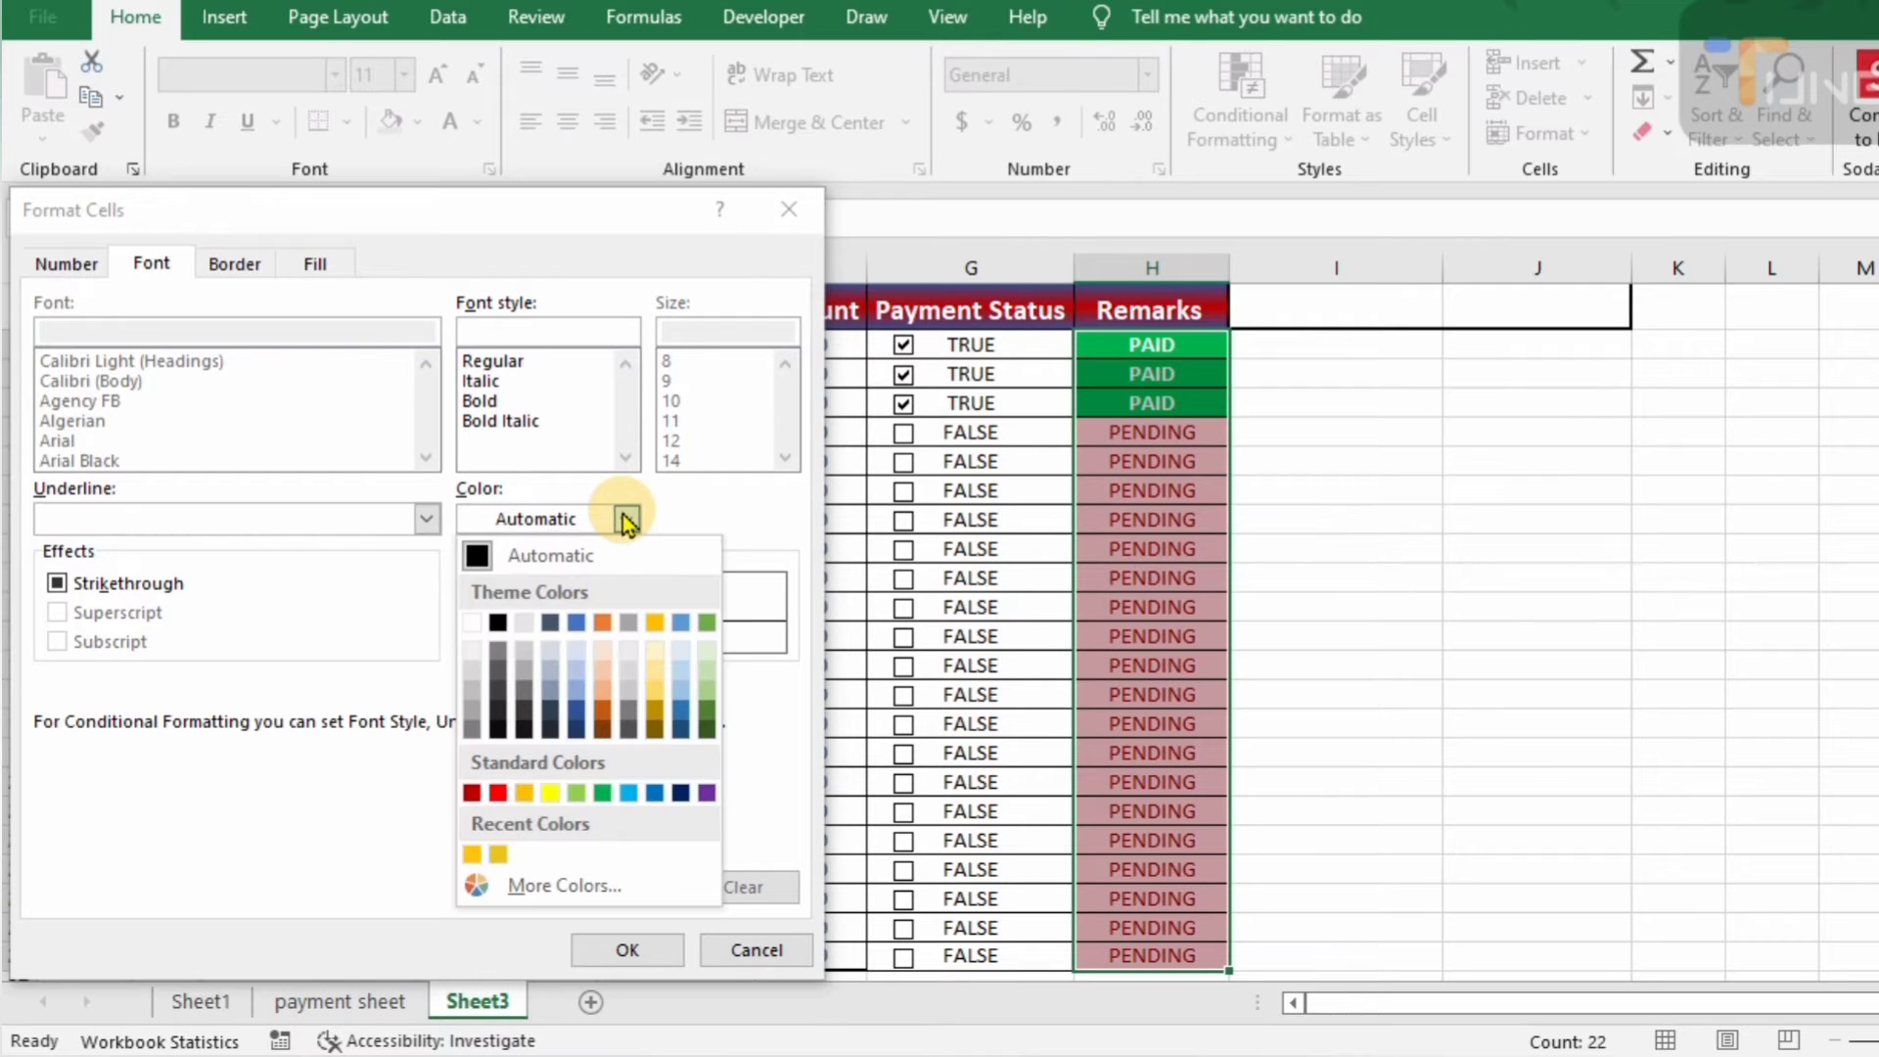
{"action": "left_click", "coordinate": [471, 793]}
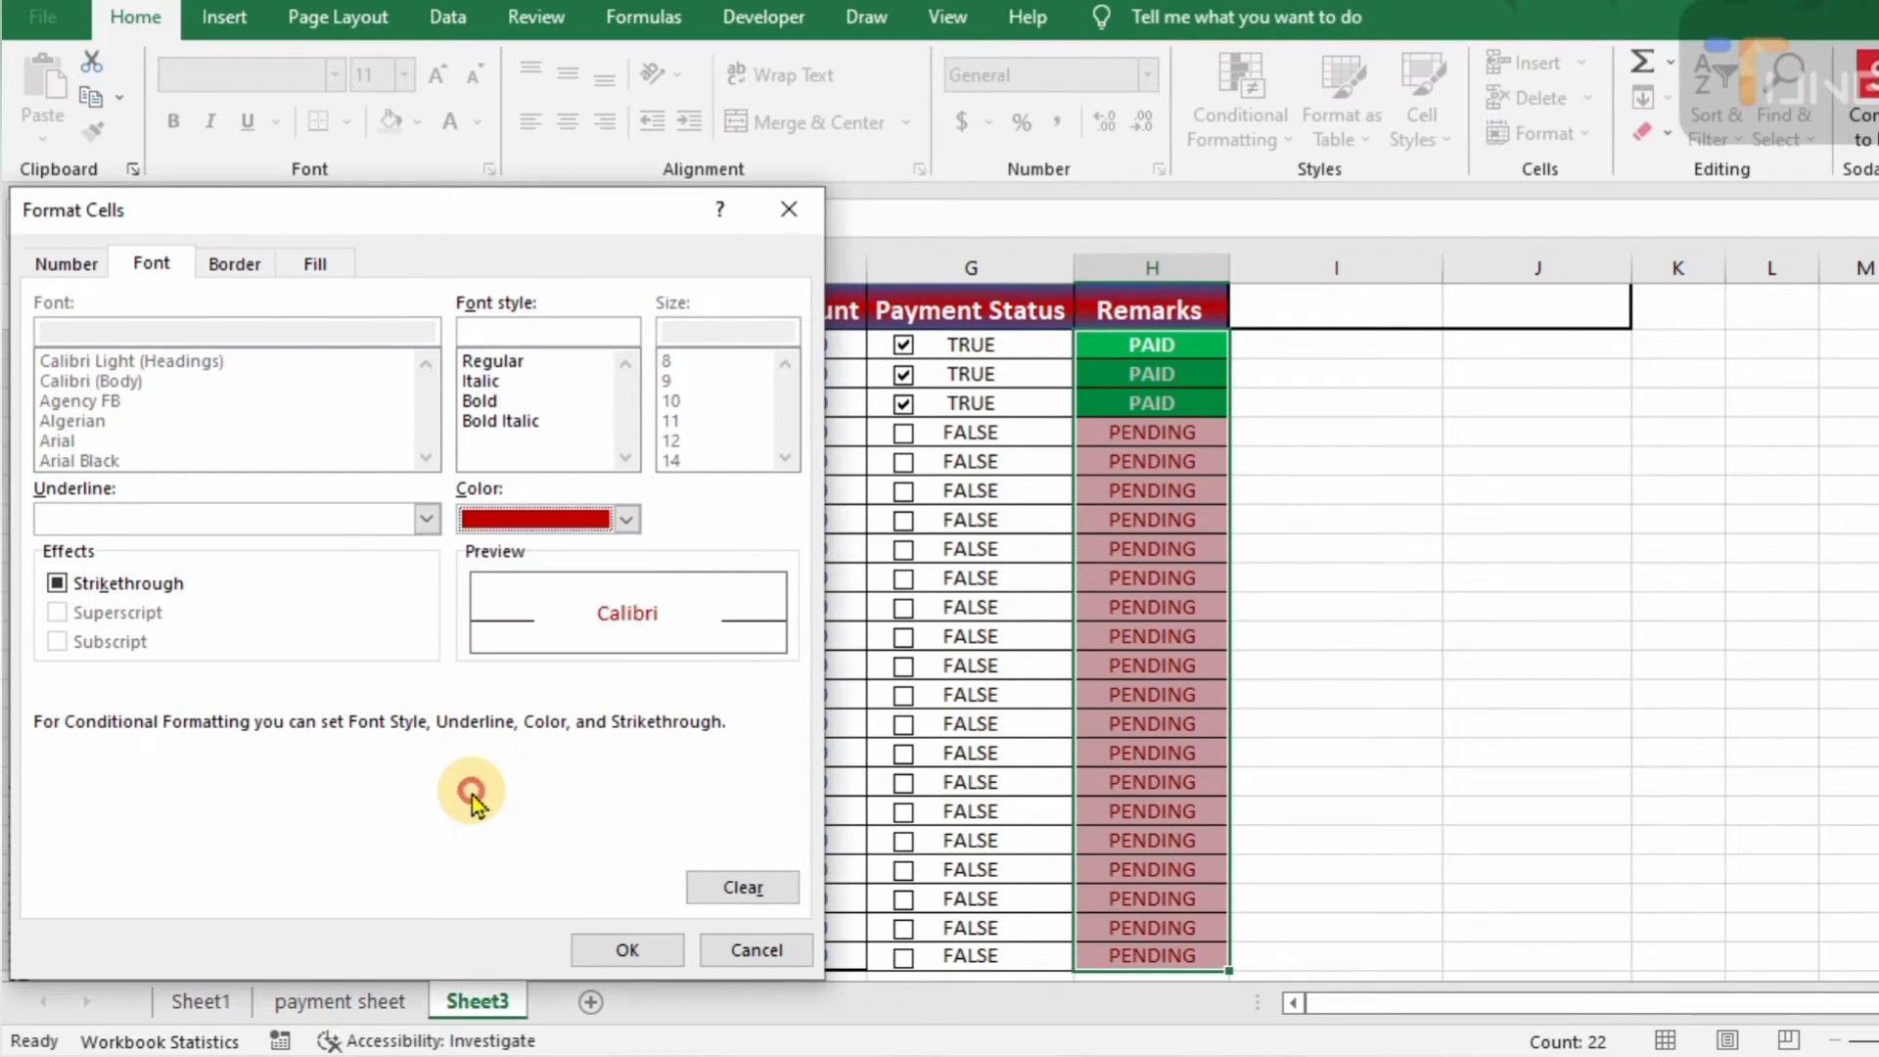
{"action": "left_click", "coordinate": [486, 401]}
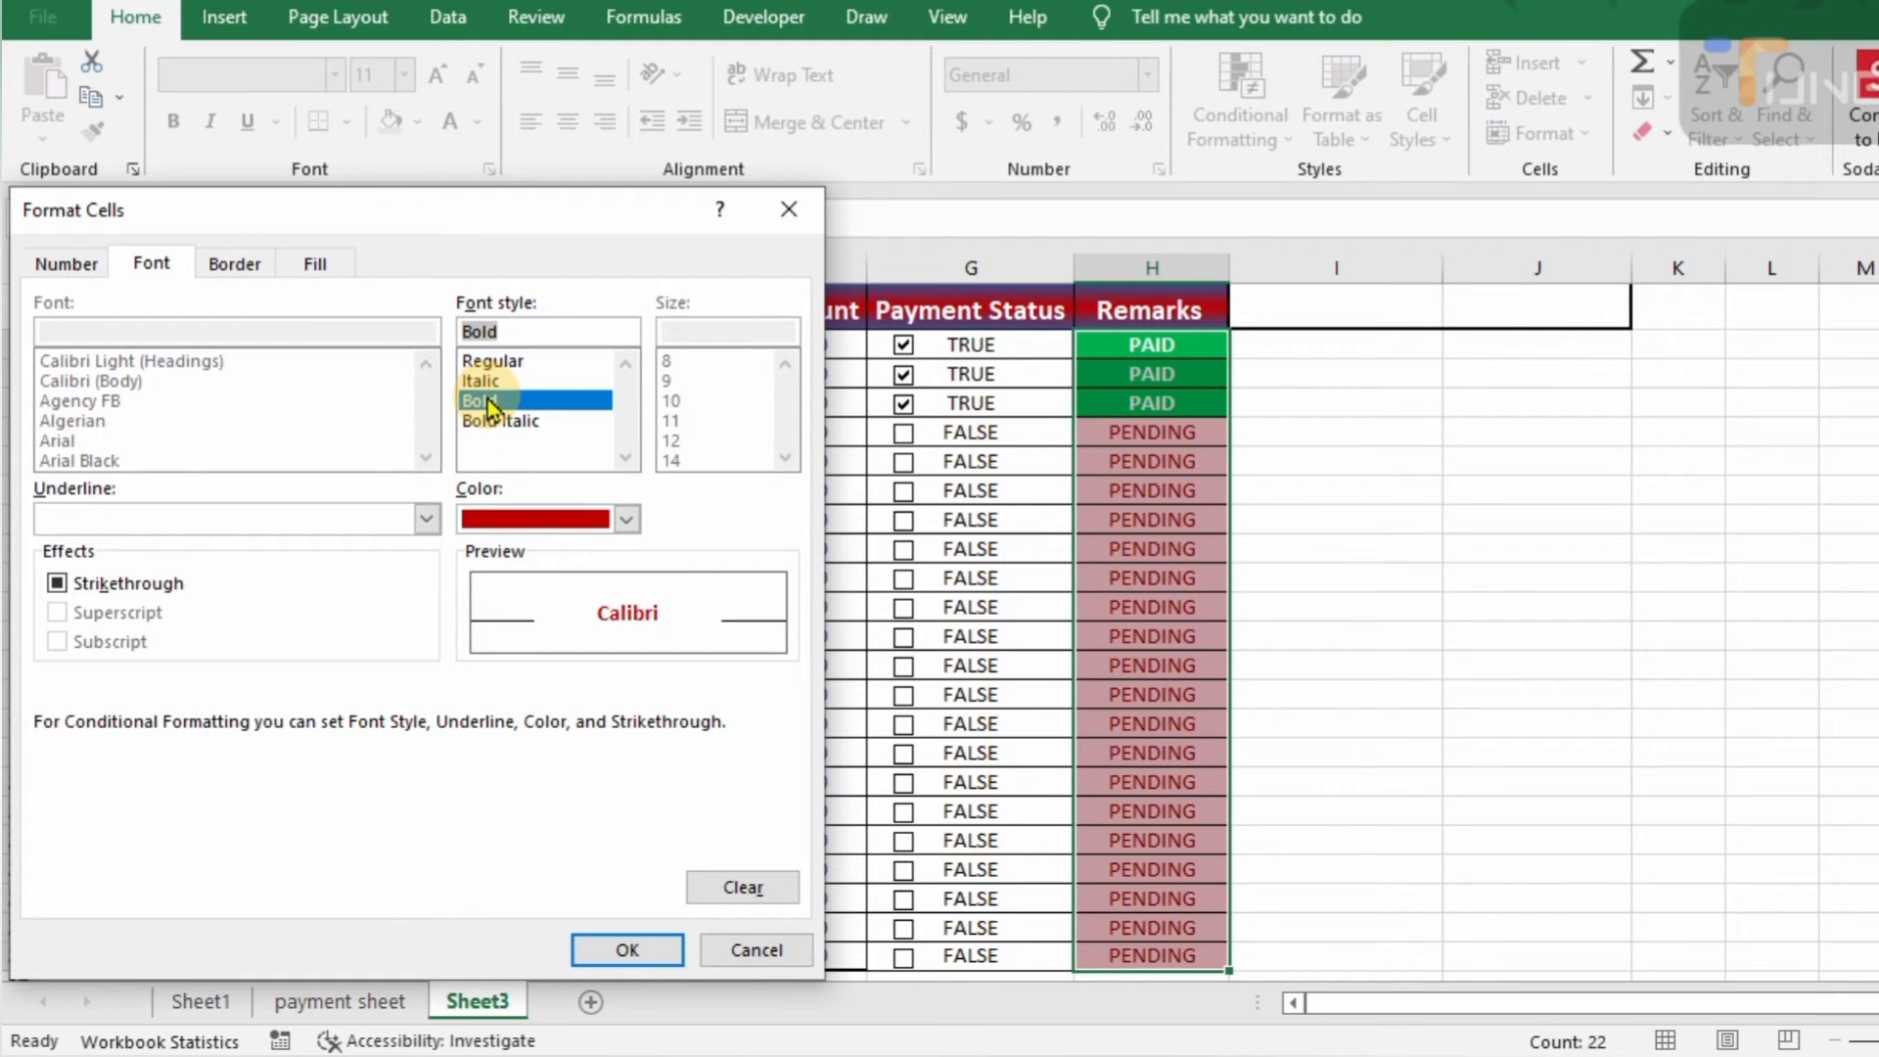
{"action": "left_click", "coordinate": [321, 268]}
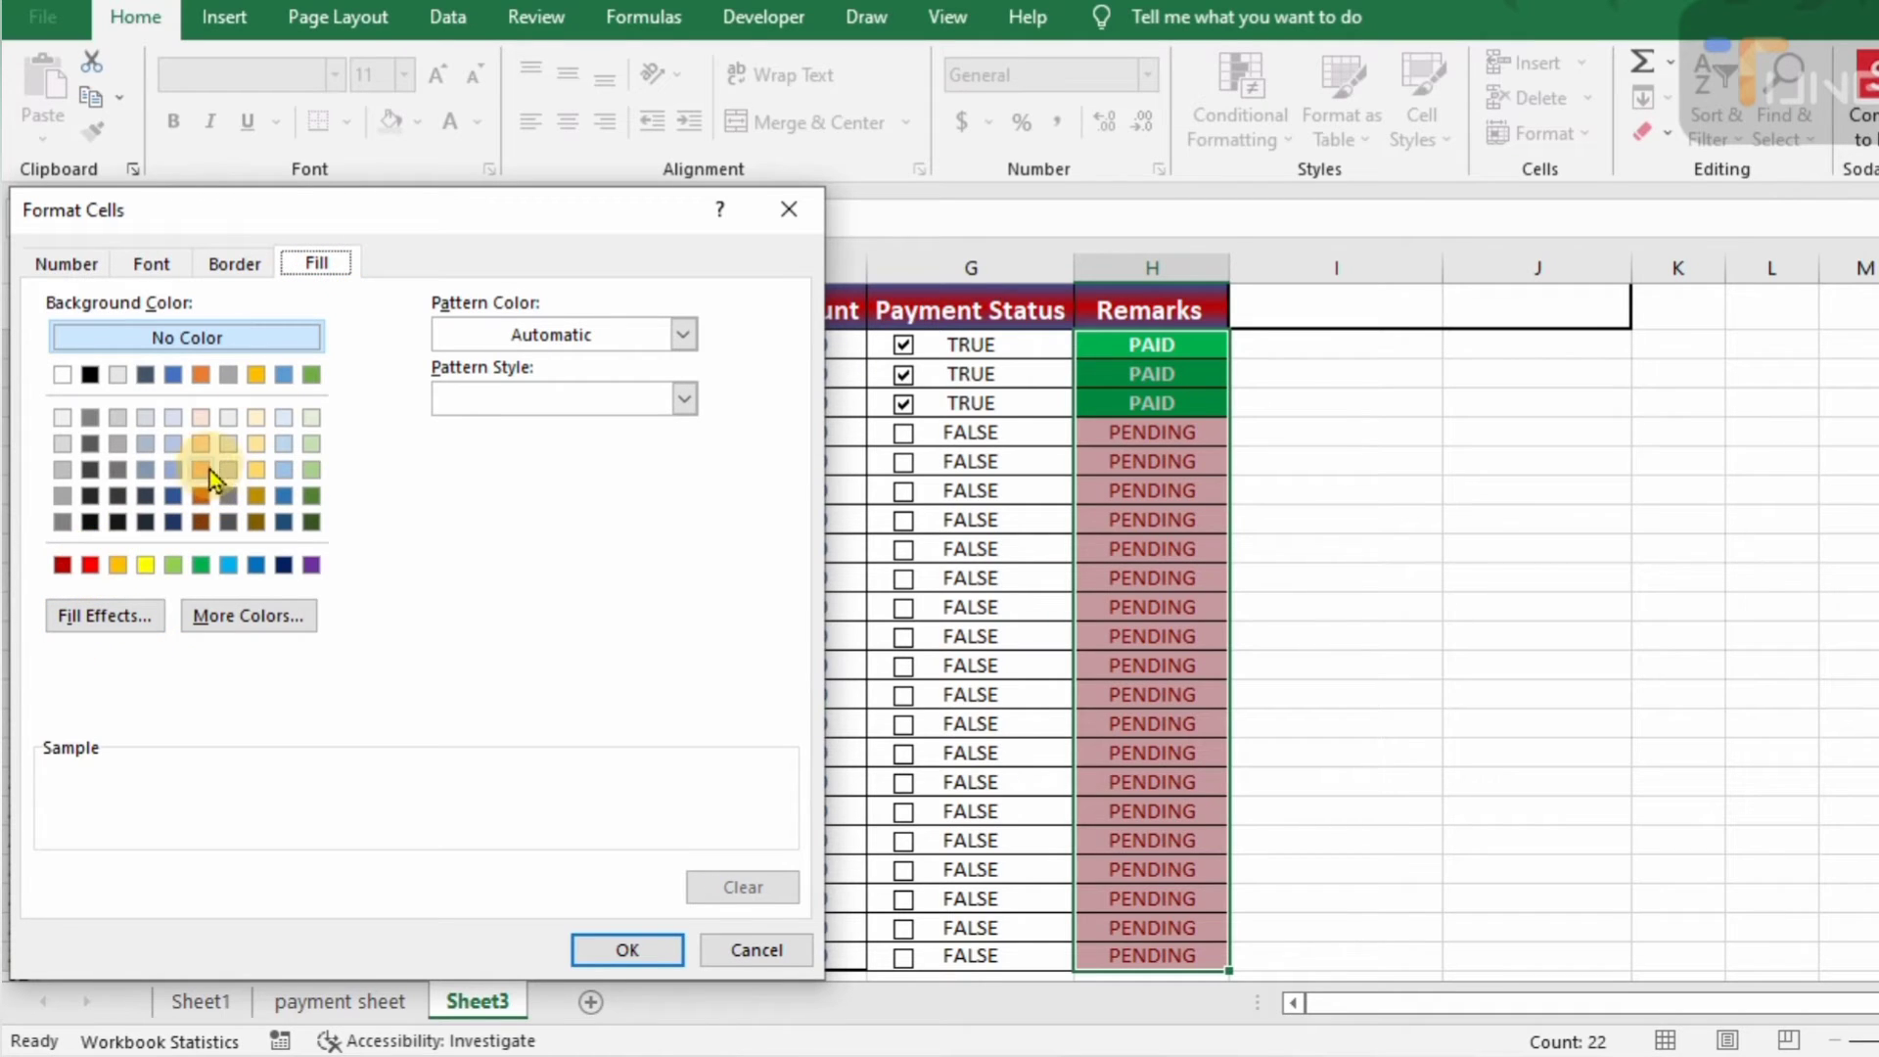
{"action": "left_click", "coordinate": [285, 474]}
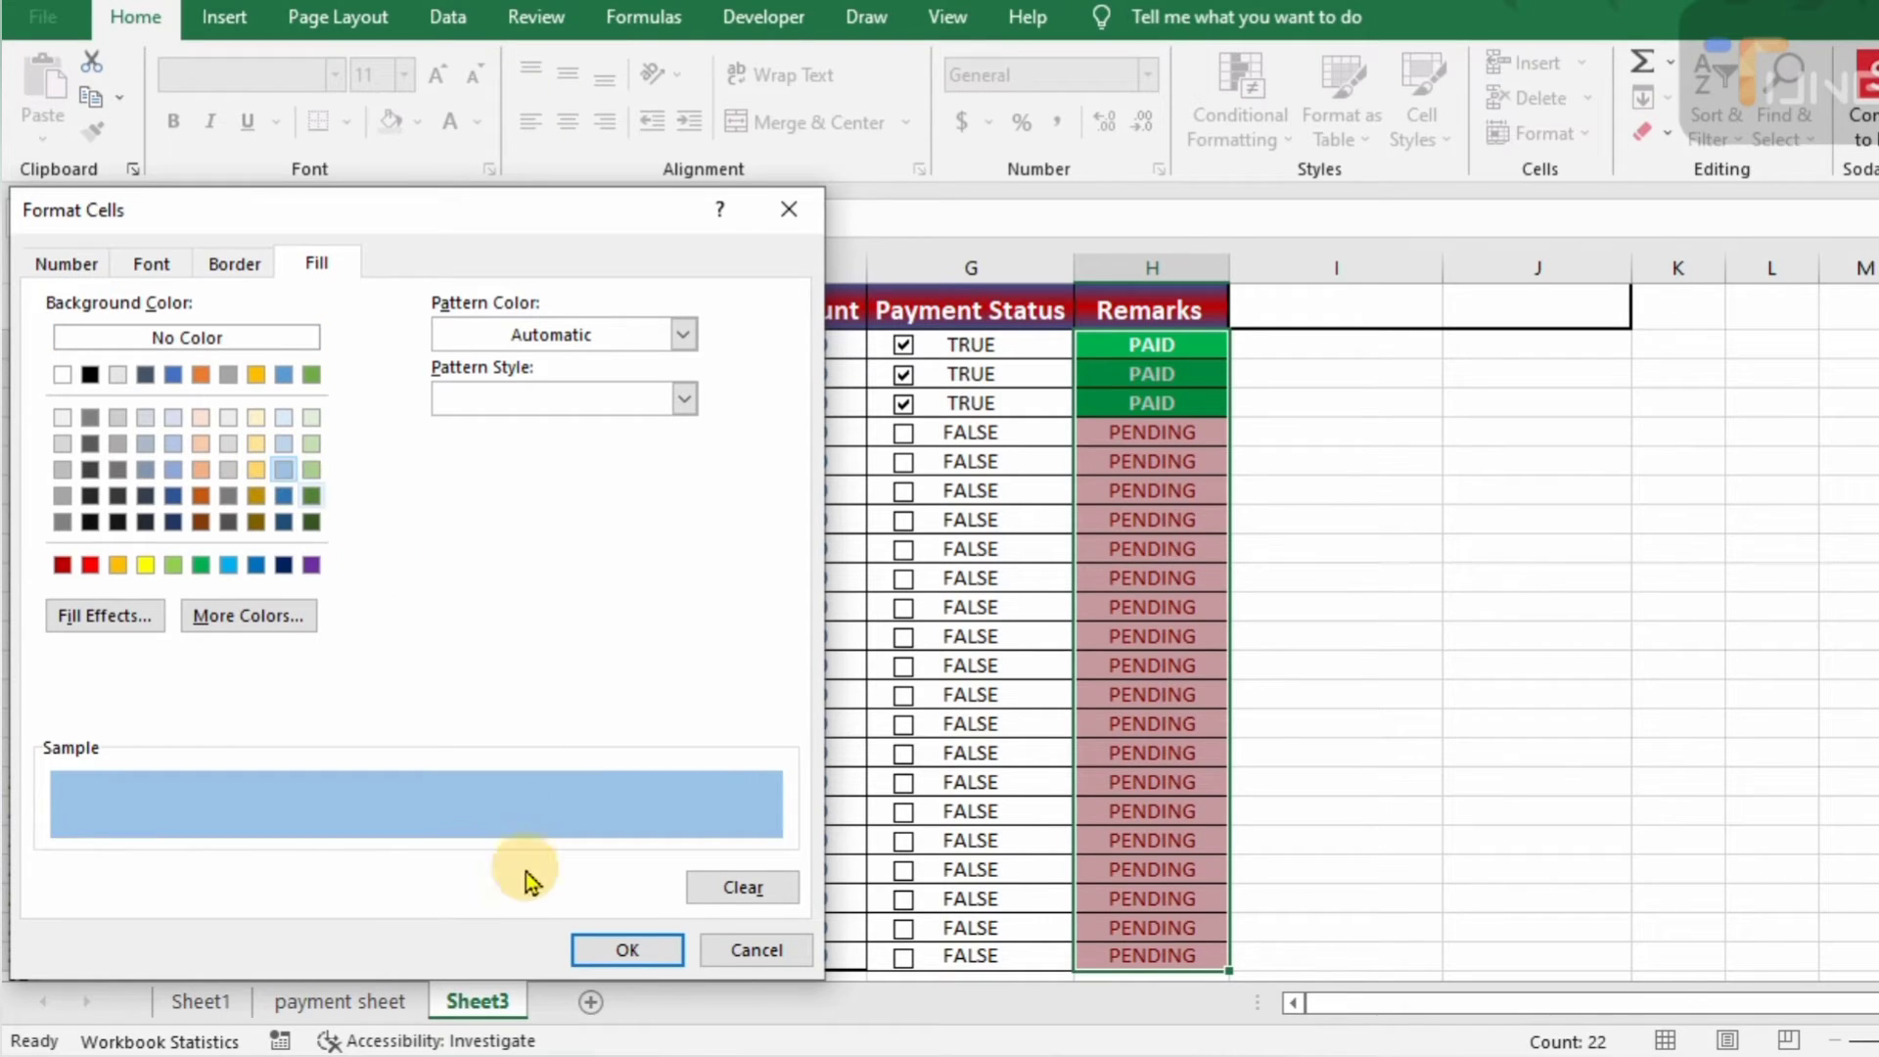
{"action": "left_click", "coordinate": [641, 952]}
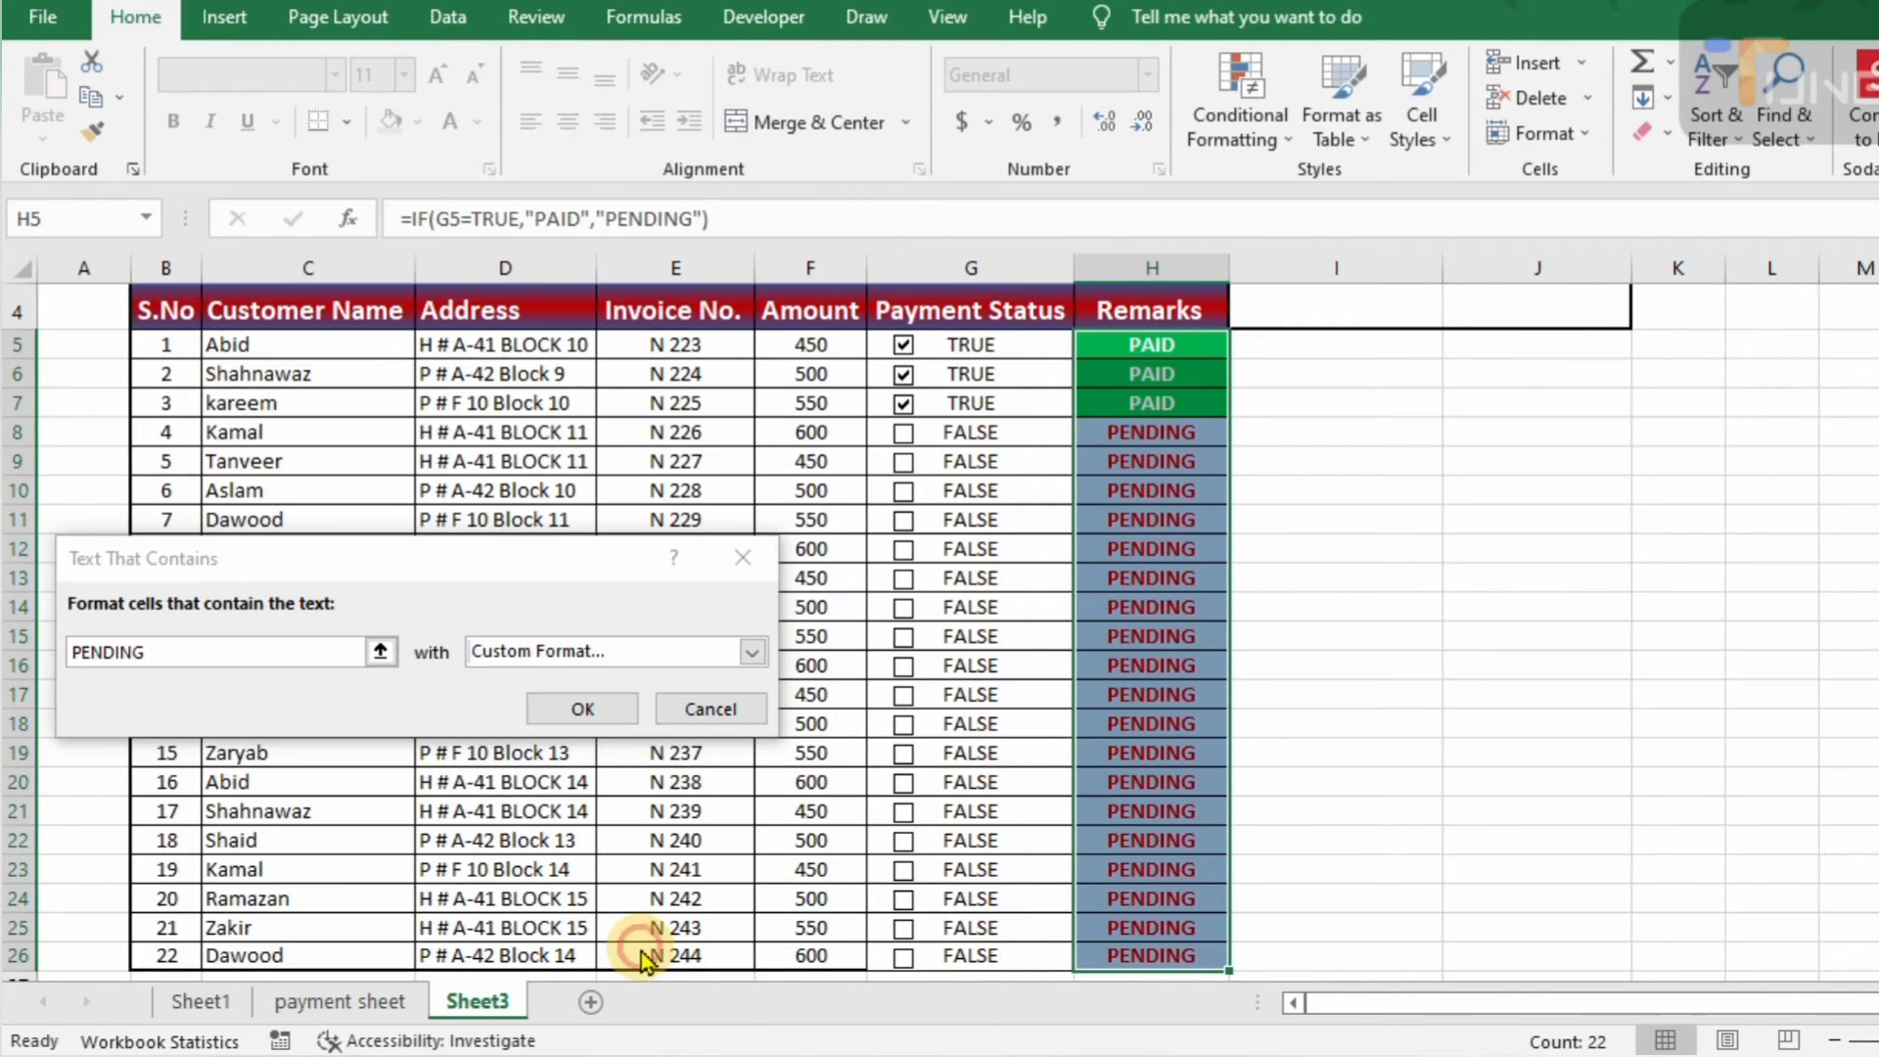
{"action": "left_click", "coordinate": [590, 720]}
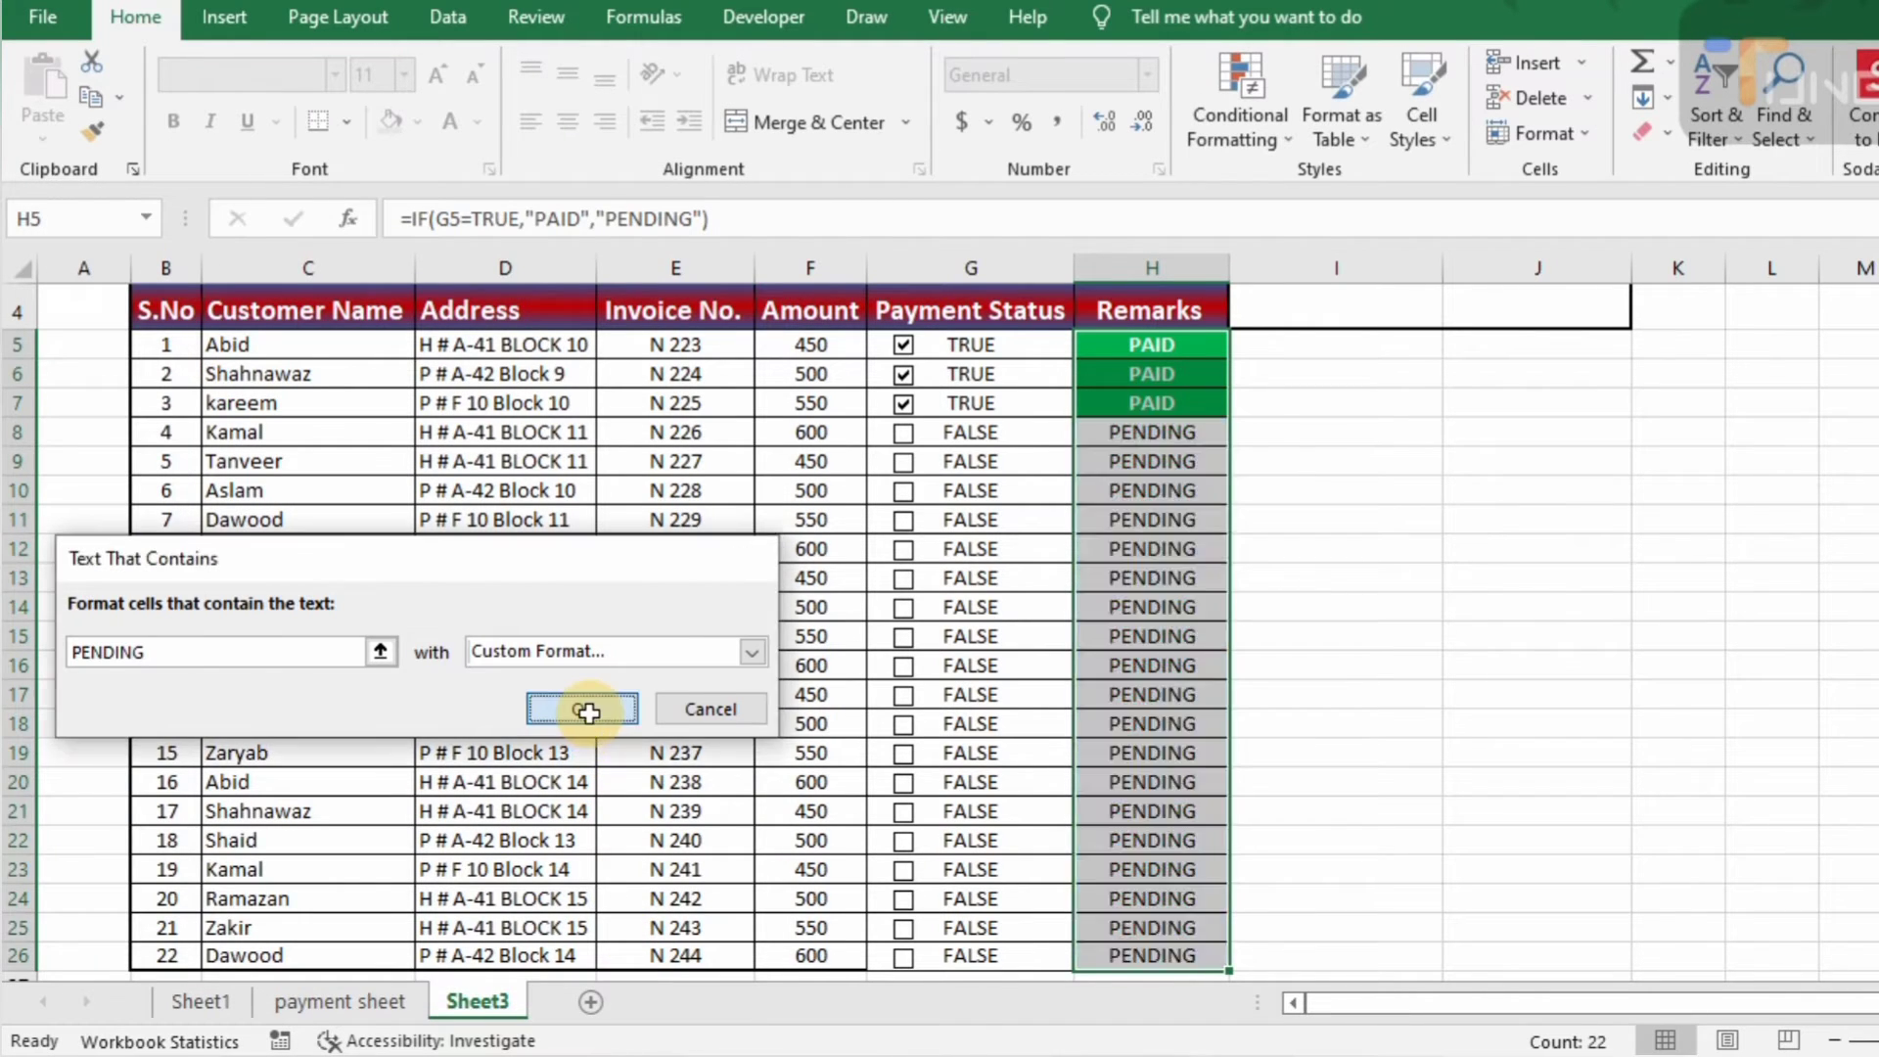
{"action": "left_click", "coordinate": [1303, 607]}
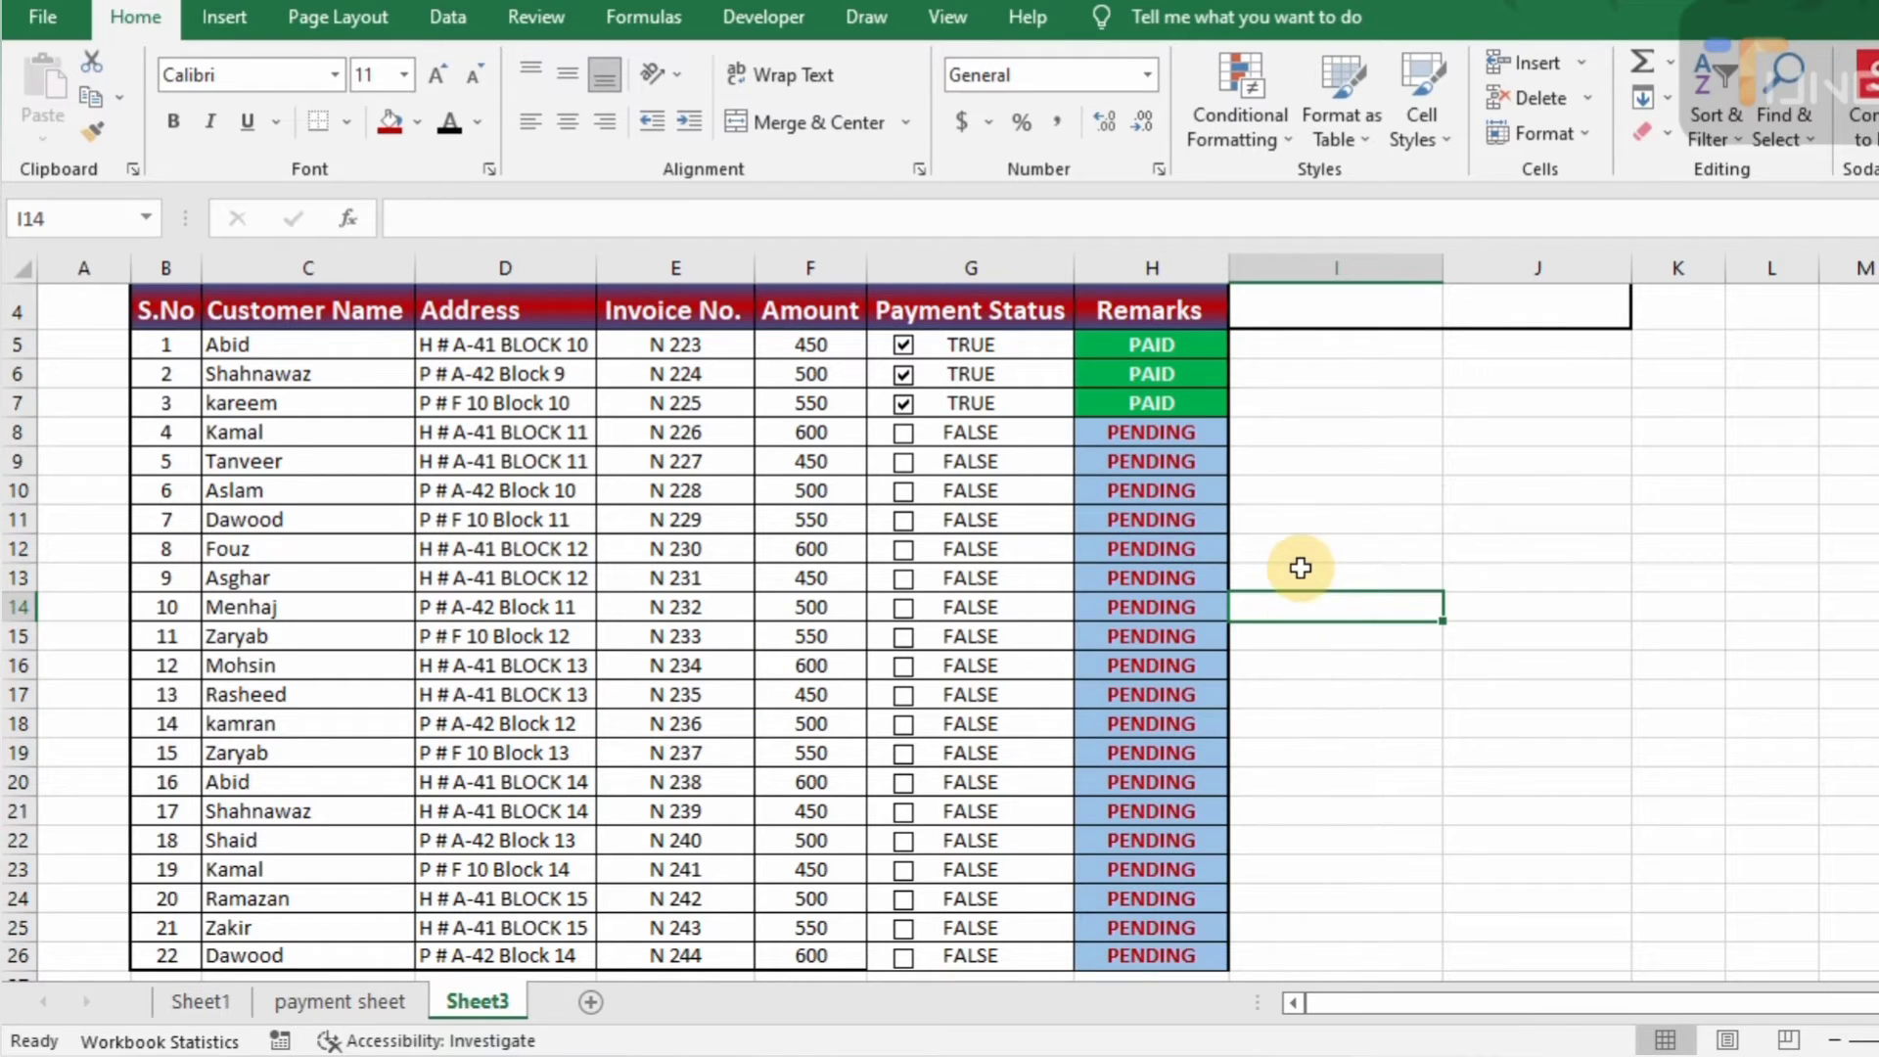
{"action": "left_click", "coordinate": [1302, 570]}
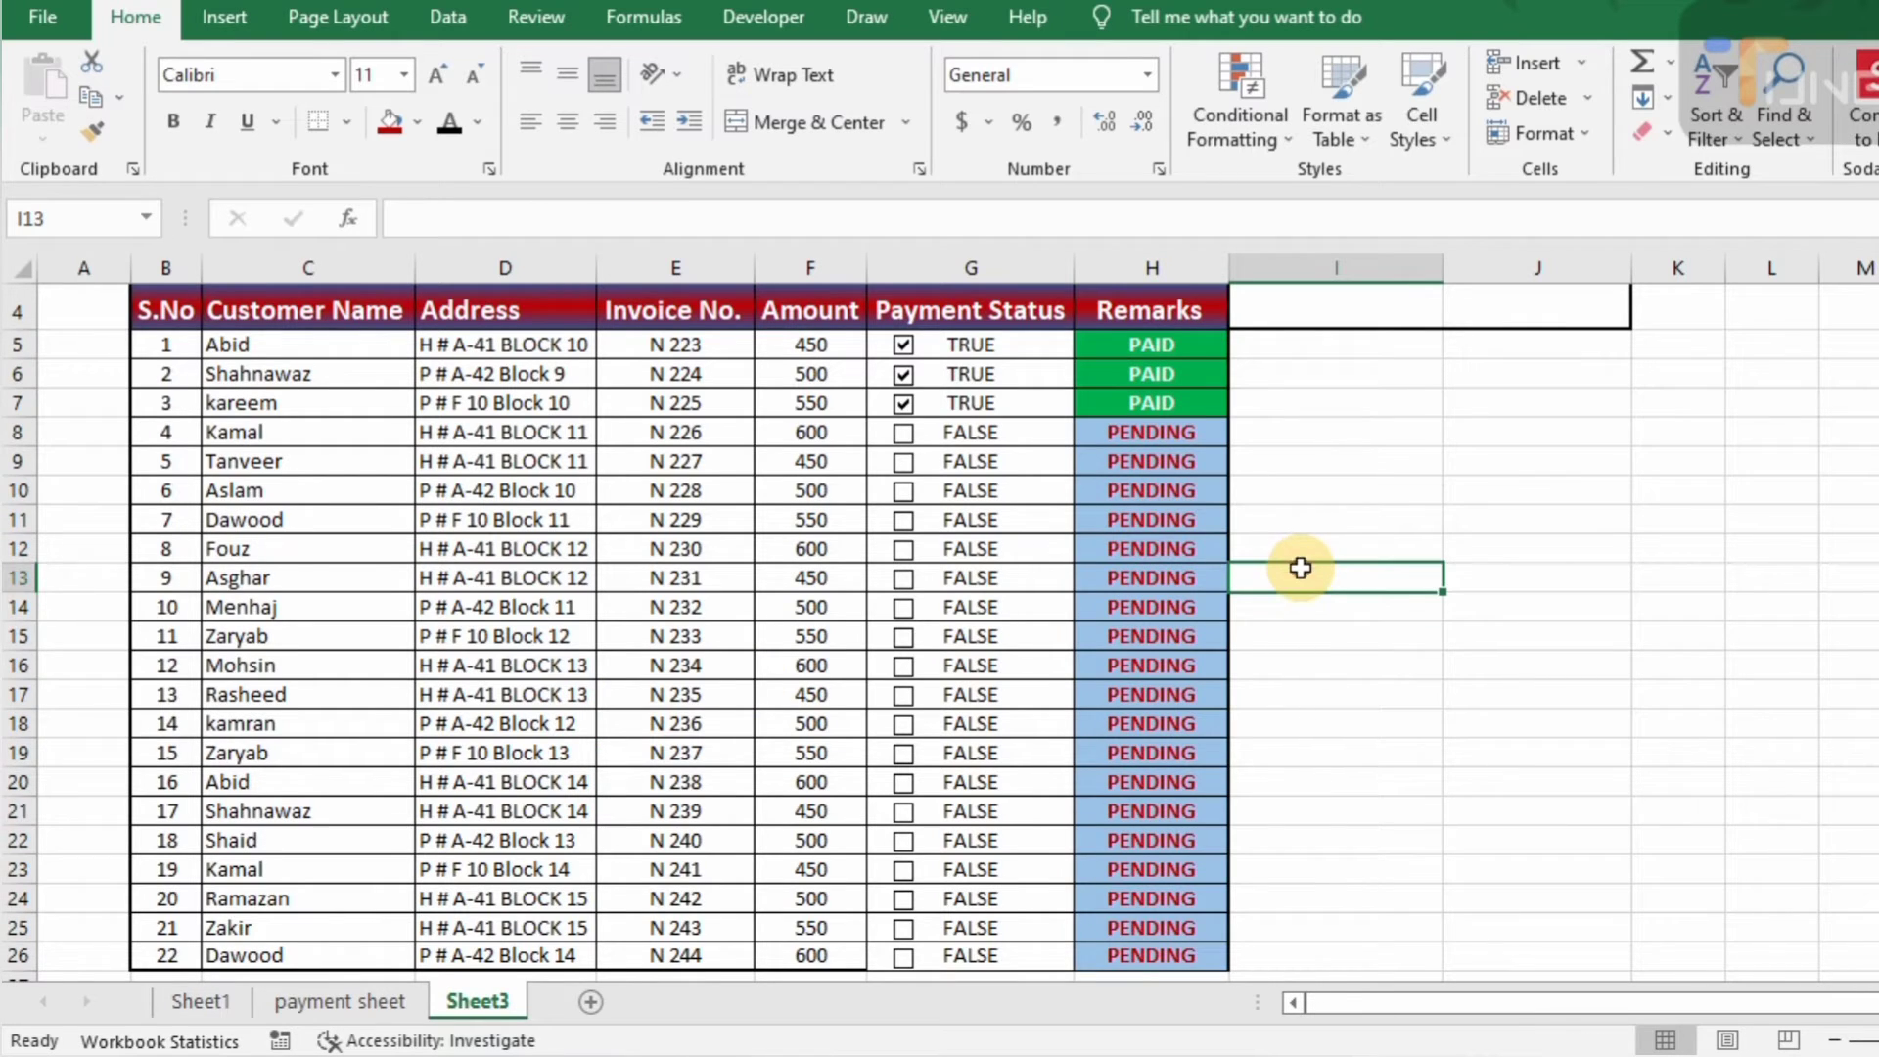
Tick the Payment Status check boxes for serial numbers 11, 14, 18, 20 and 7
{"action": "left_click", "coordinate": [903, 638]}
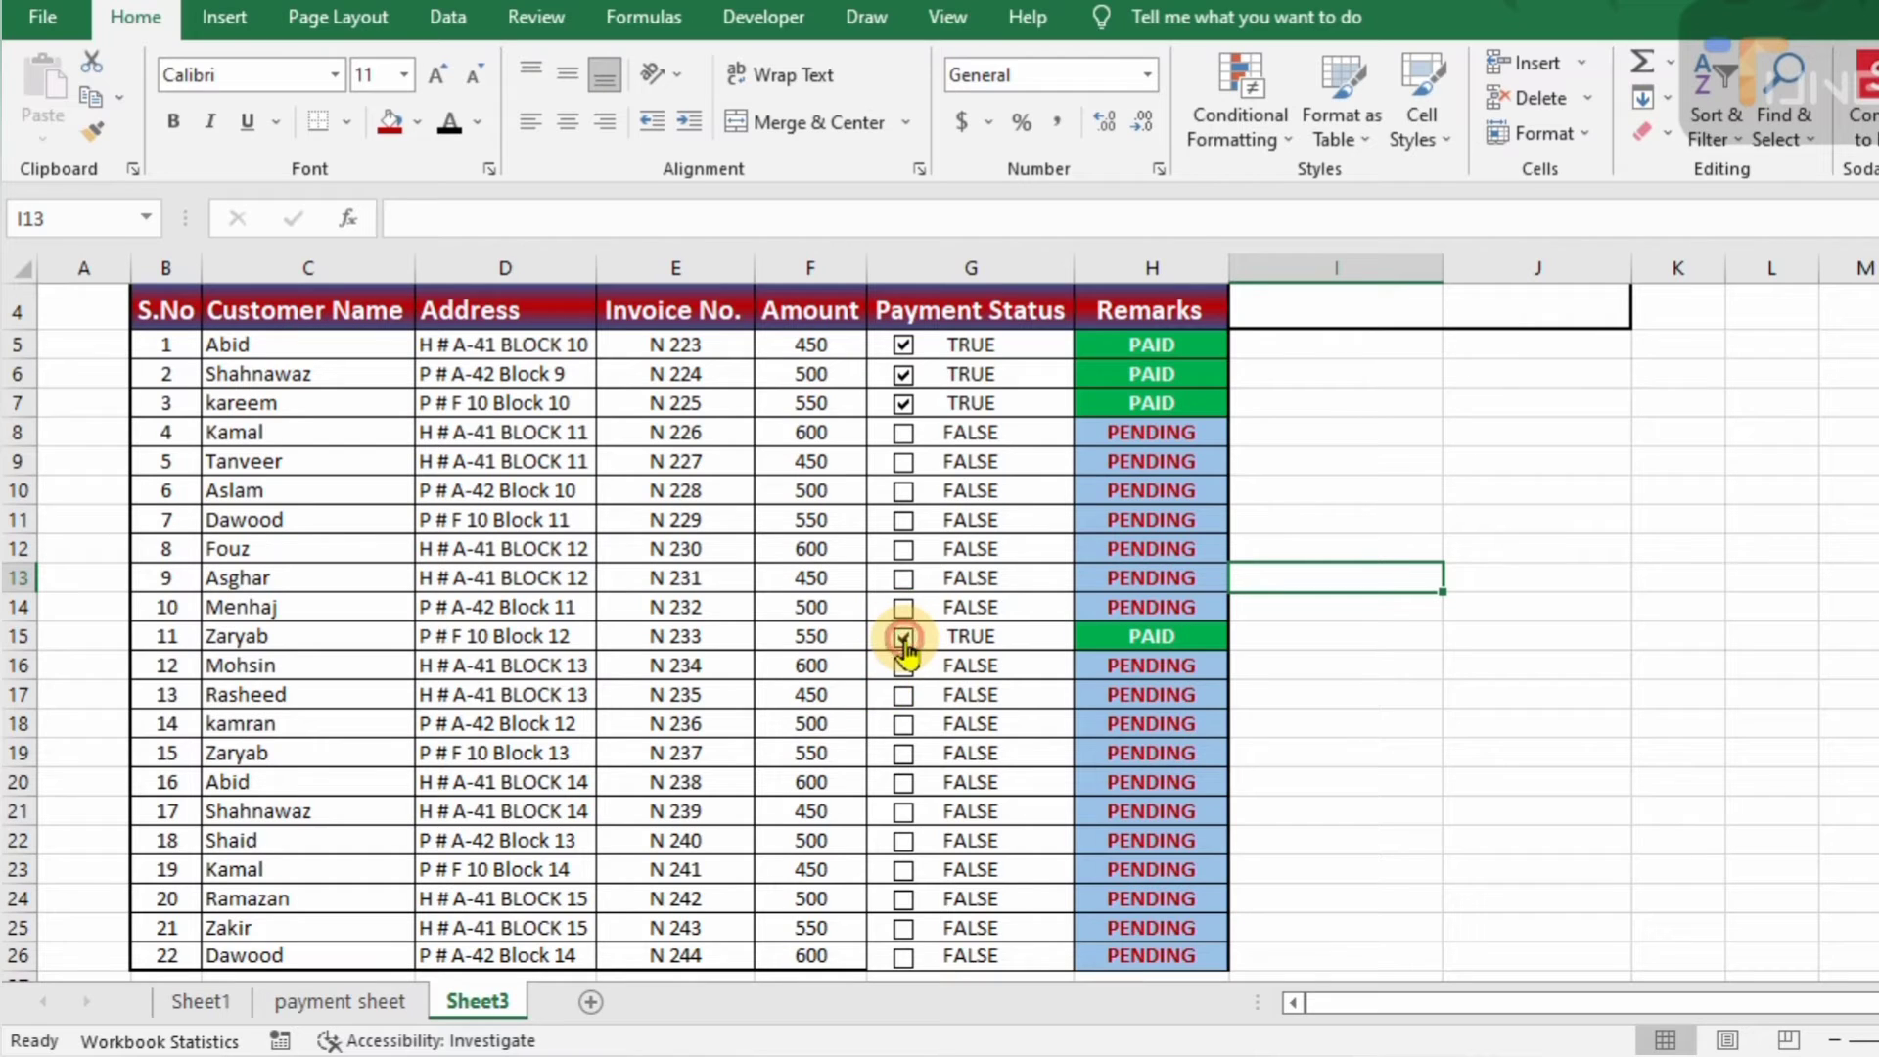
{"action": "left_click", "coordinate": [902, 727]}
{"action": "left_click", "coordinate": [904, 842]}
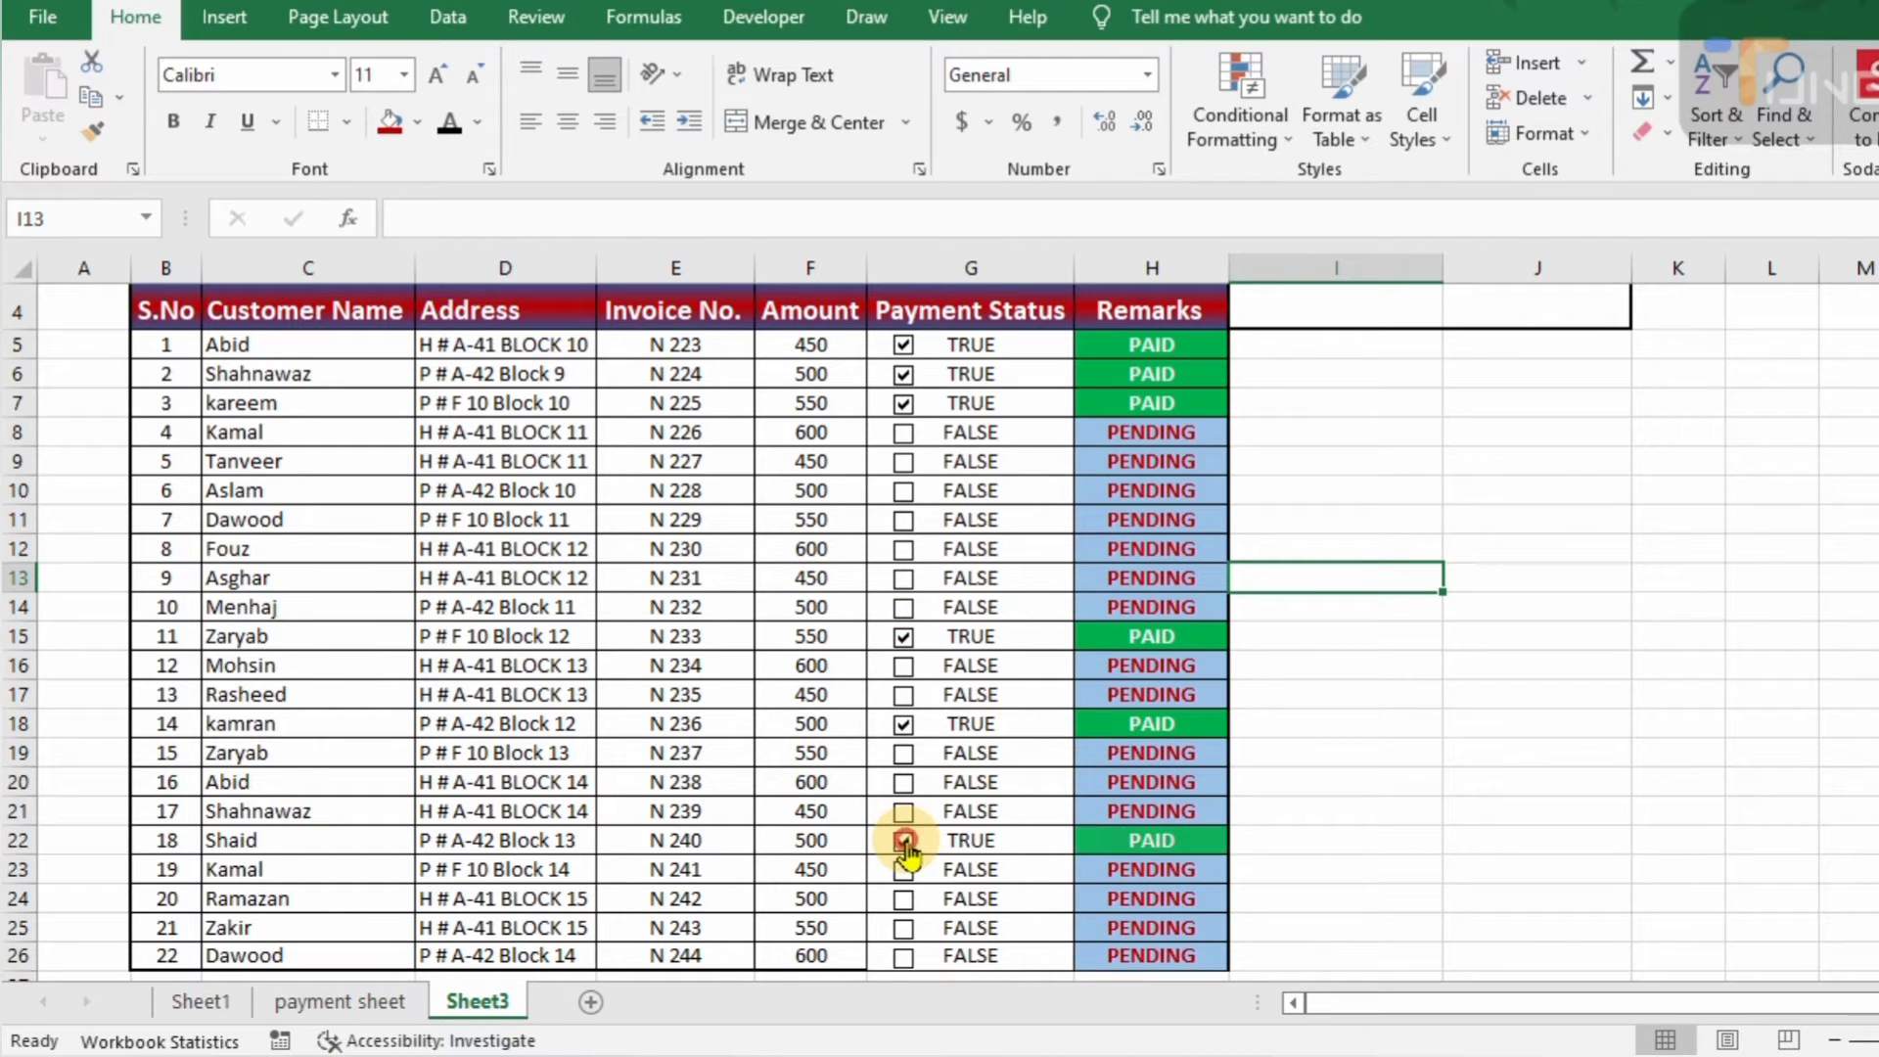
{"action": "left_click", "coordinate": [902, 900]}
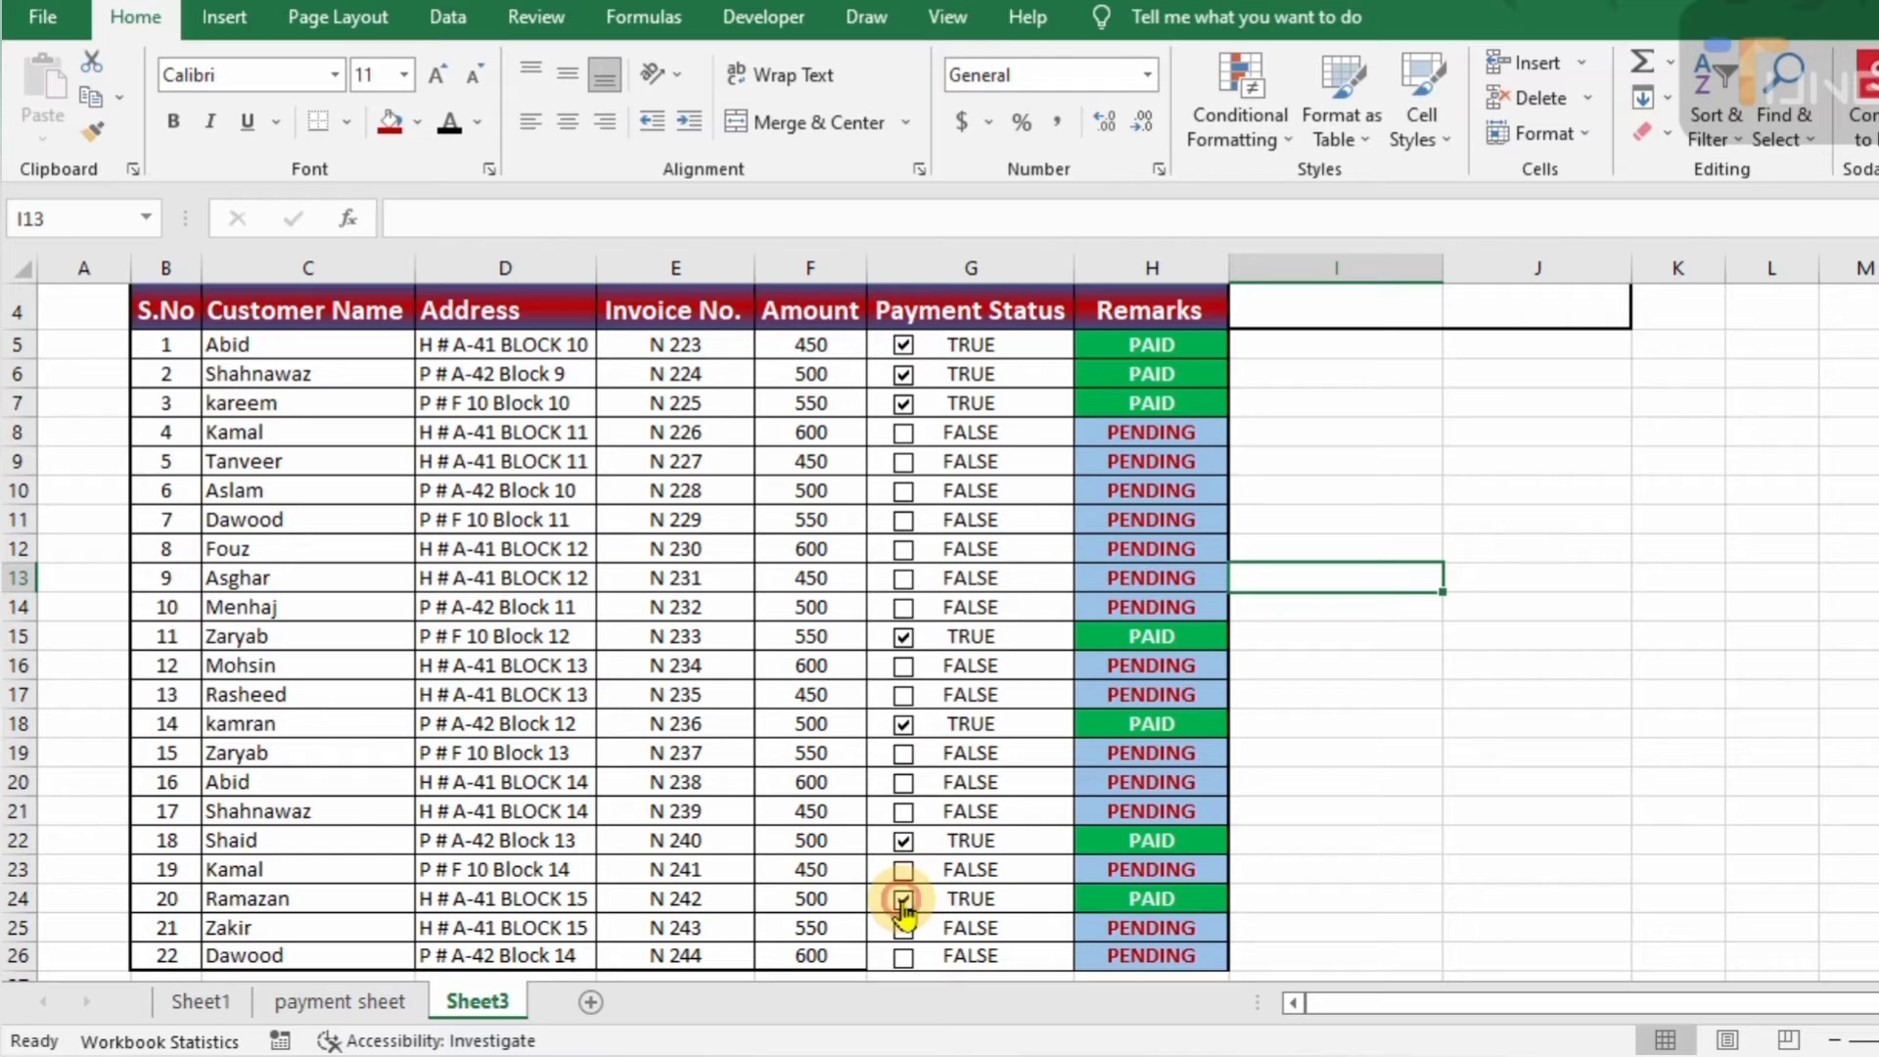
{"action": "left_click", "coordinate": [902, 520]}
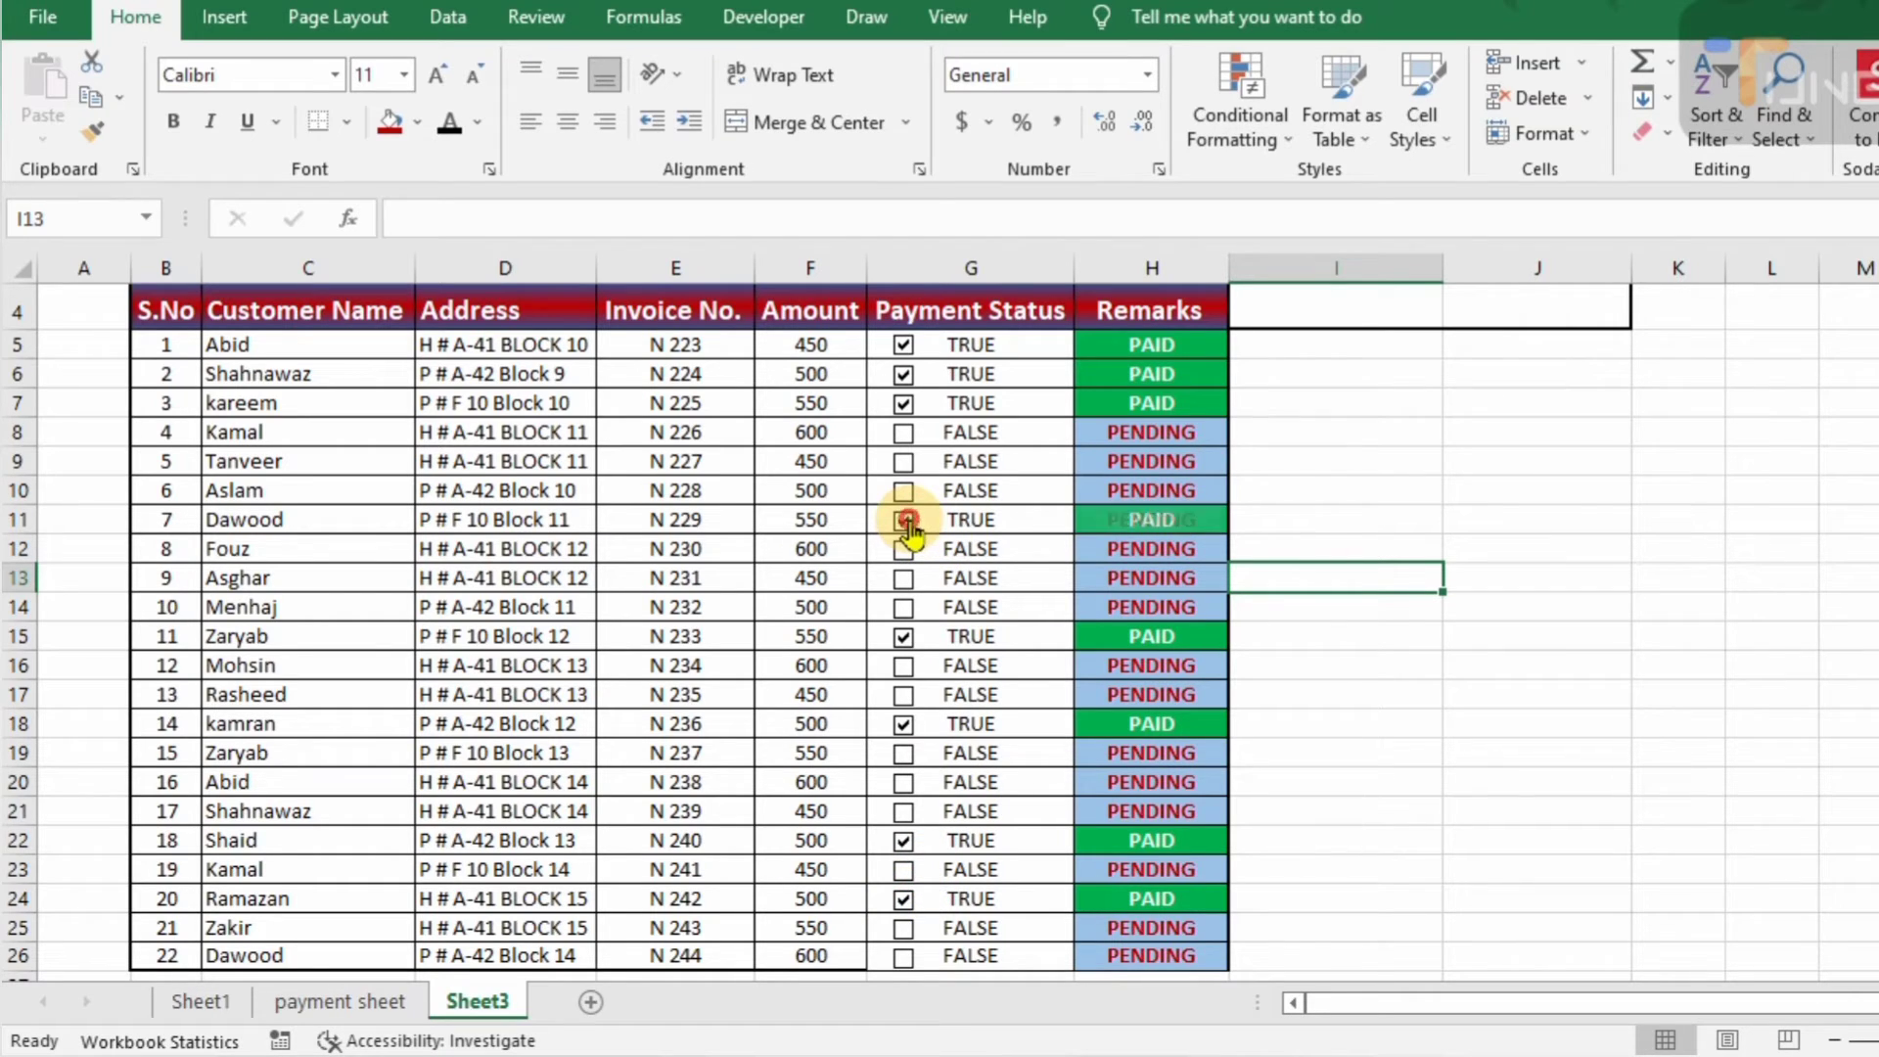
{"action": "left_click", "coordinate": [1270, 461]}
{"action": "left_click", "coordinate": [1288, 372]}
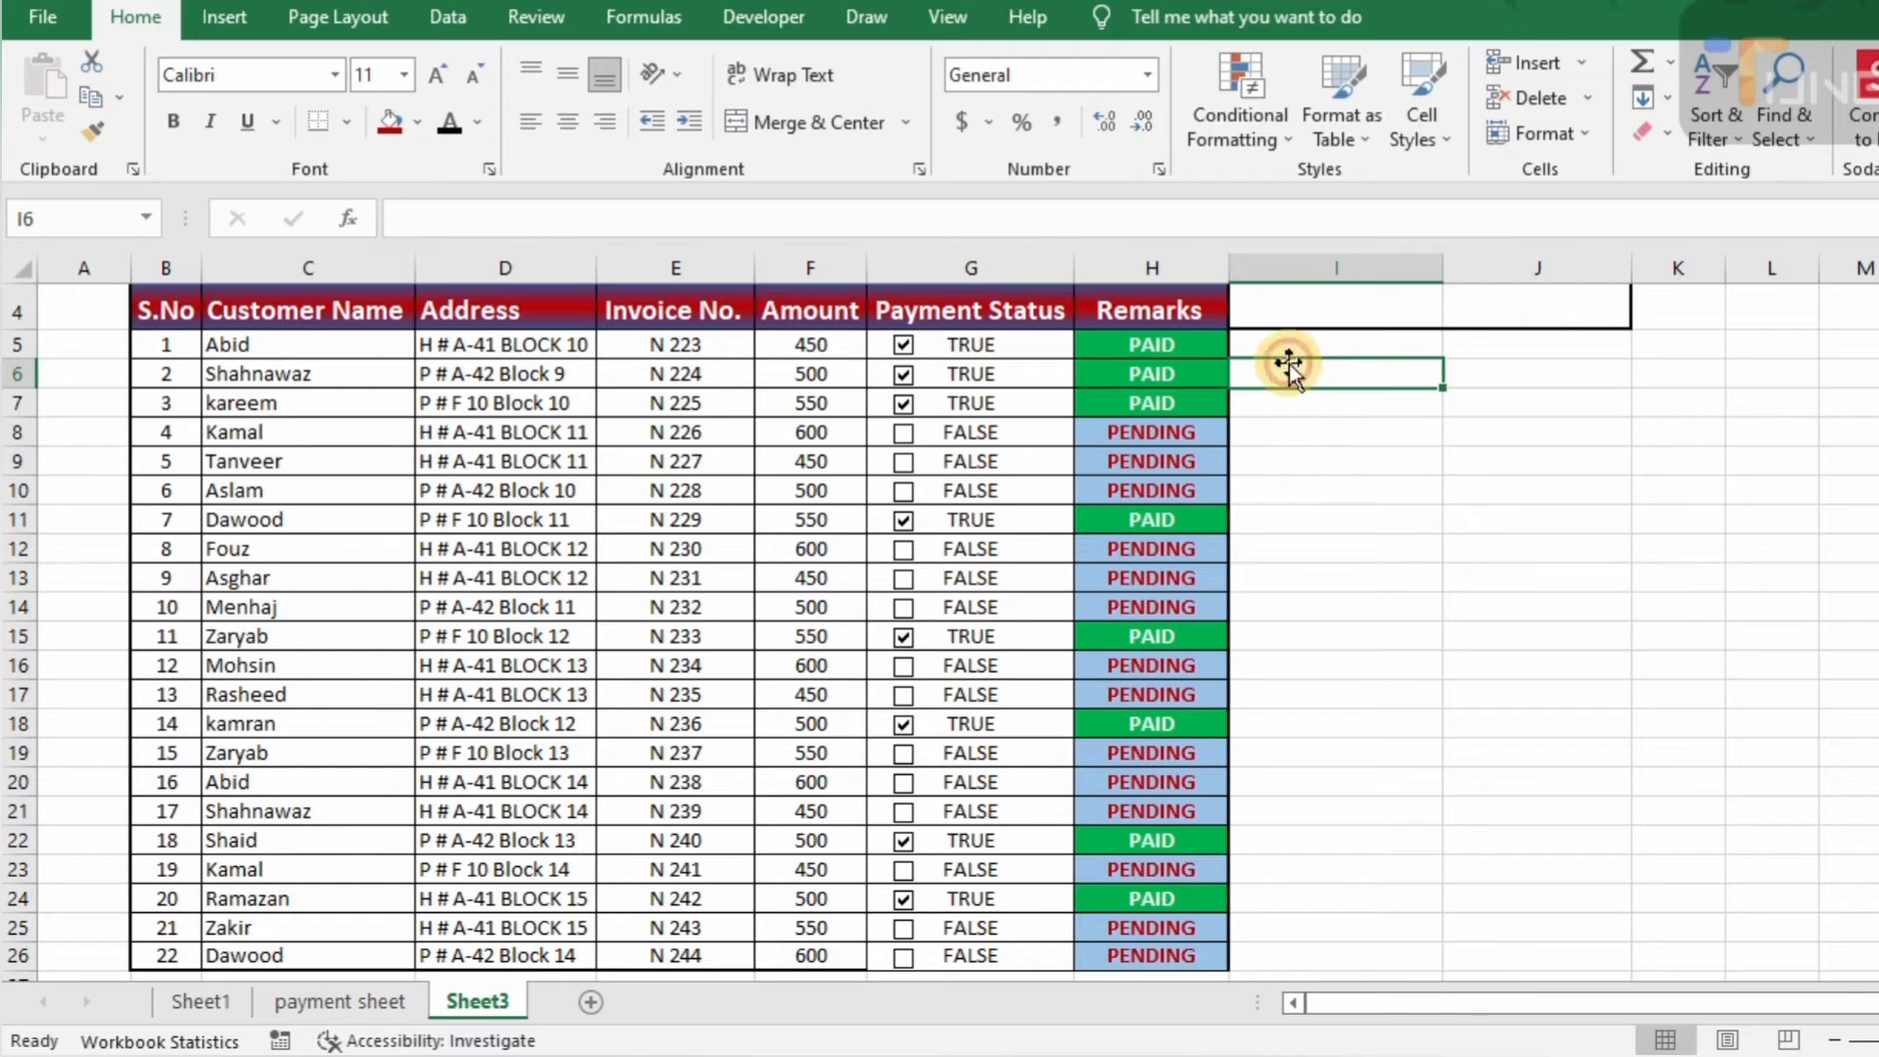
{"action": "left_click", "coordinate": [1295, 313]}
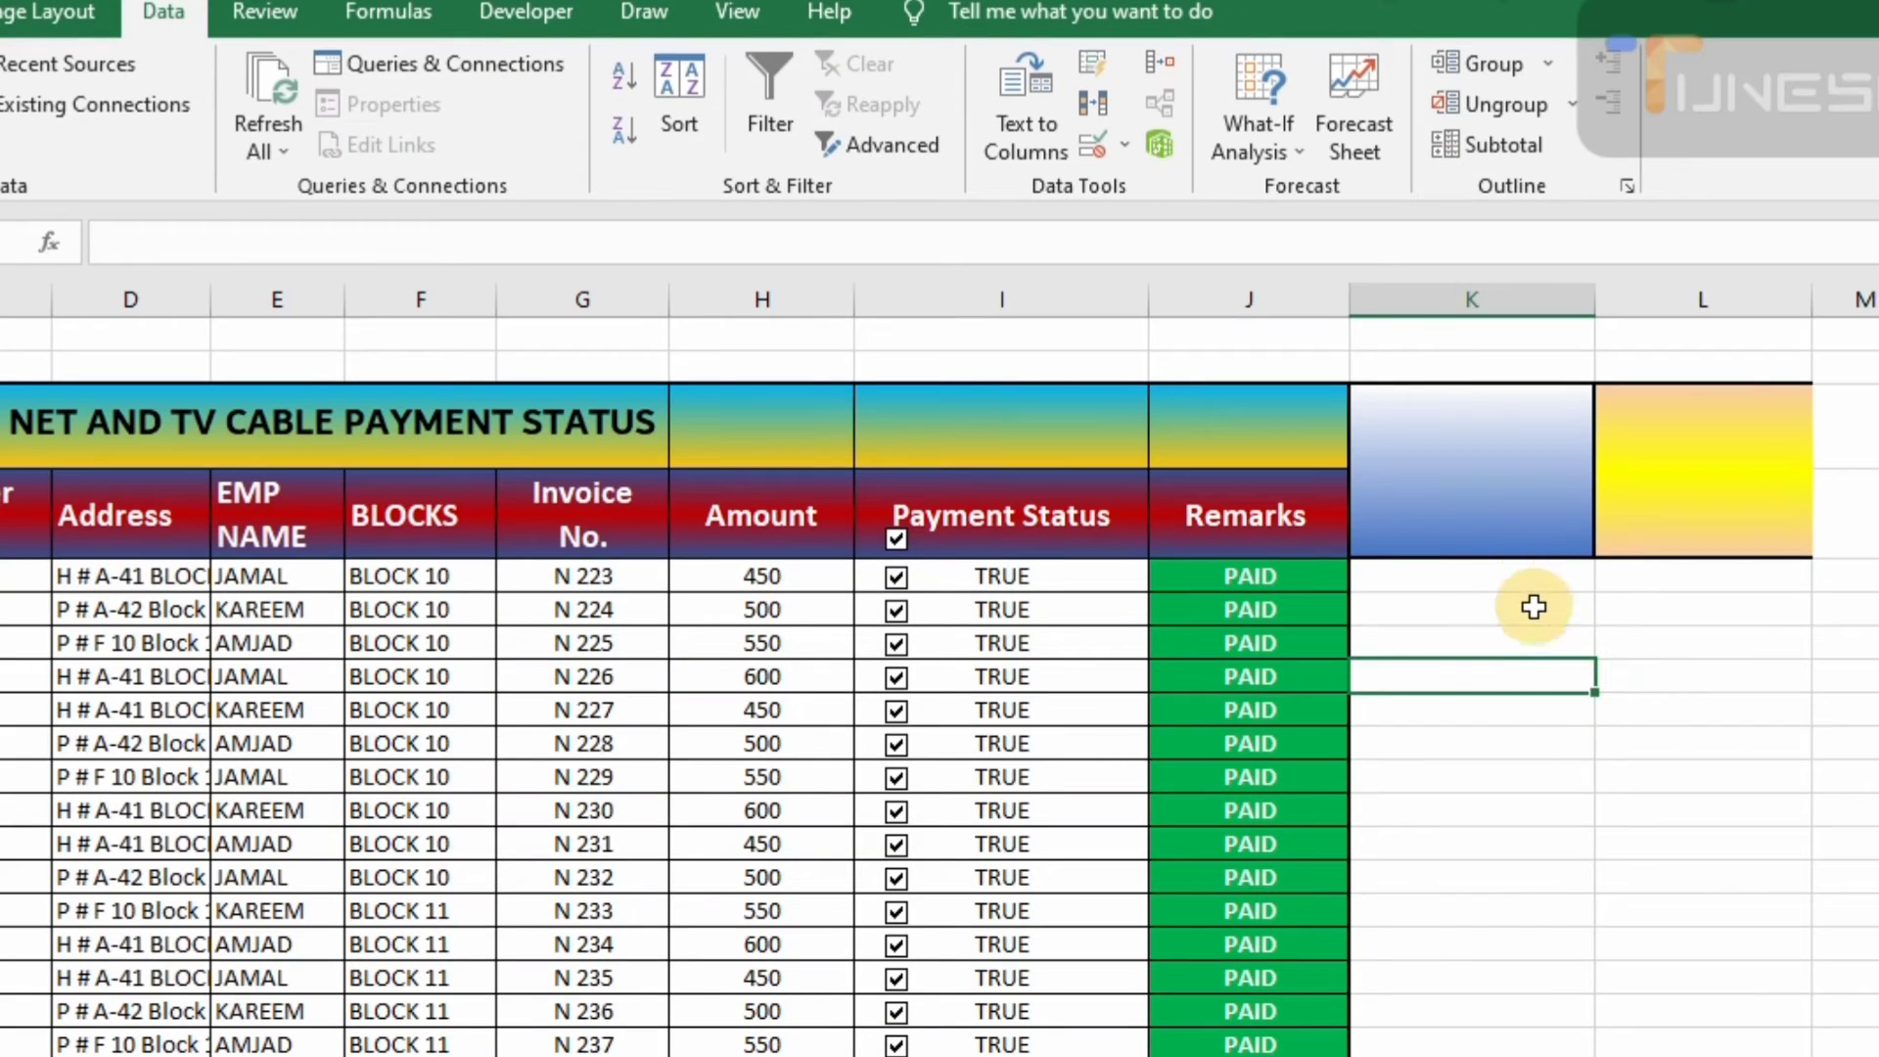
Add a List data validation with the source PAID, PENDING to the merged blue header cell K3:K4
{"action": "left_click", "coordinate": [1534, 606]}
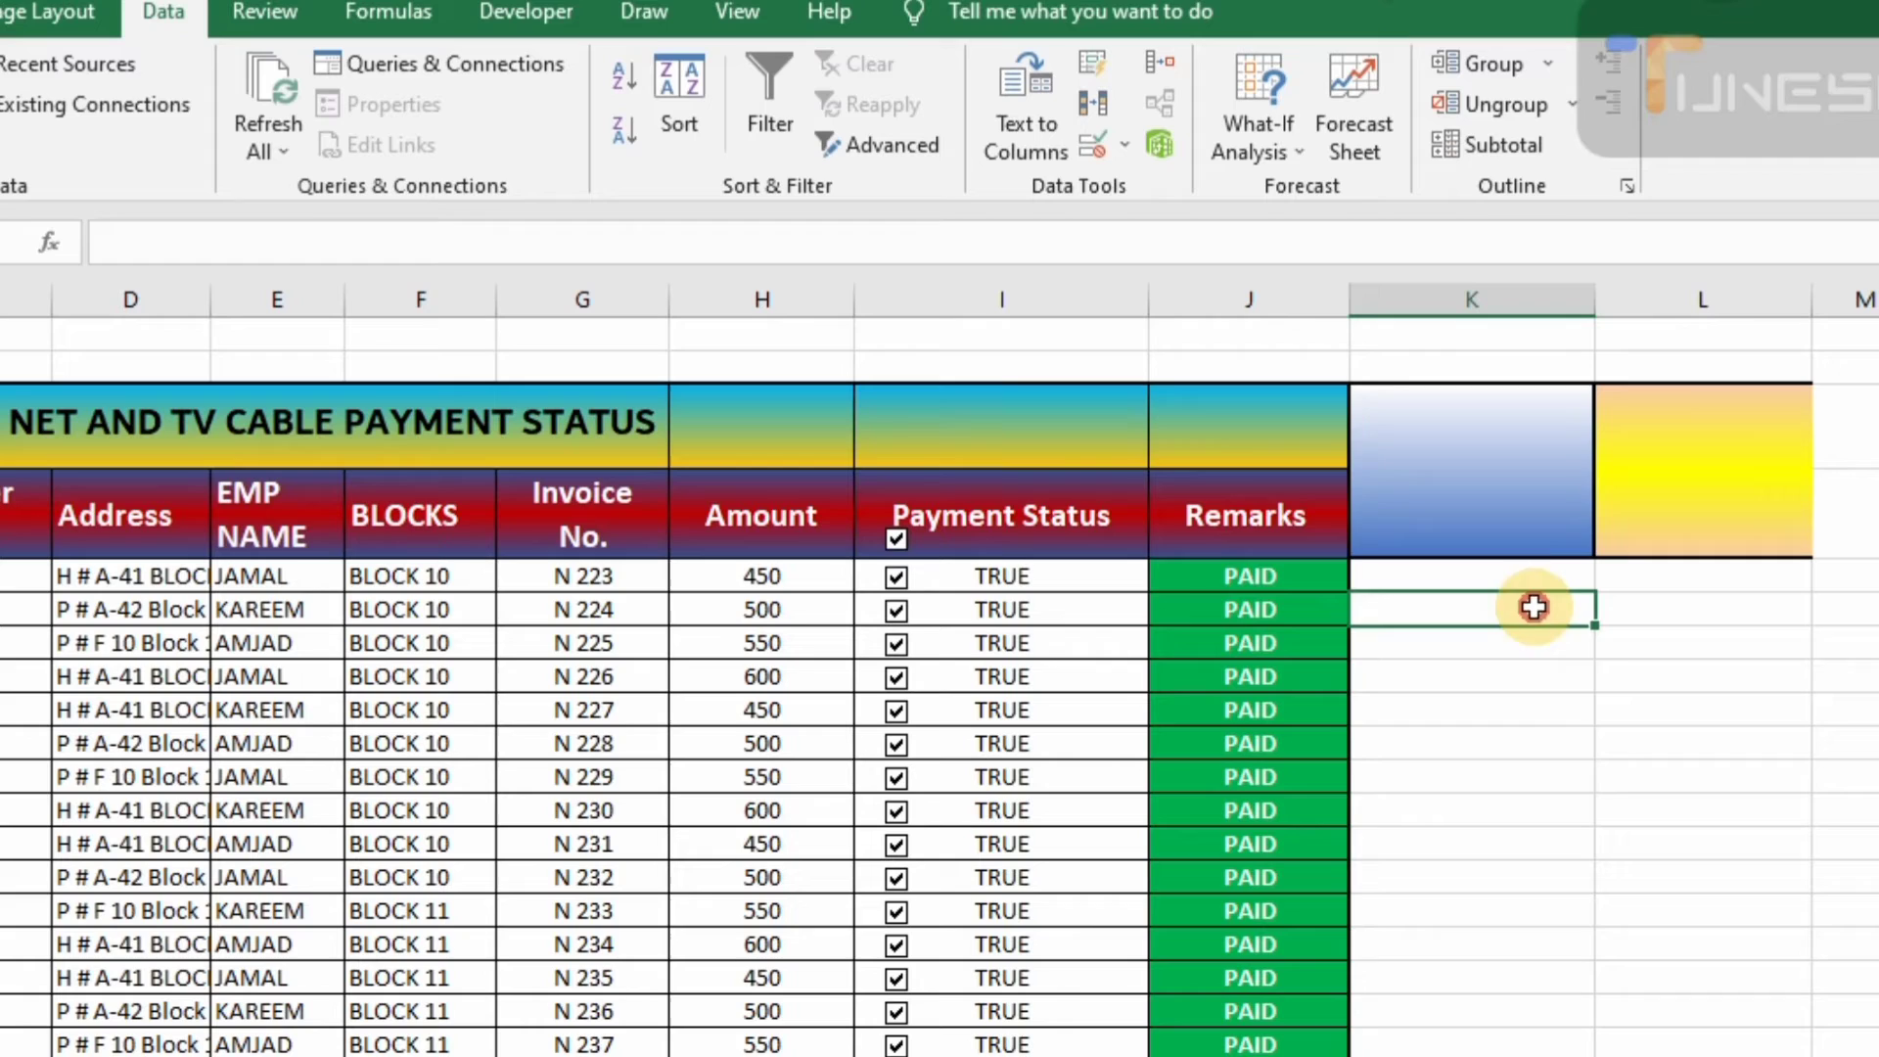
{"action": "left_click", "coordinate": [1504, 476]}
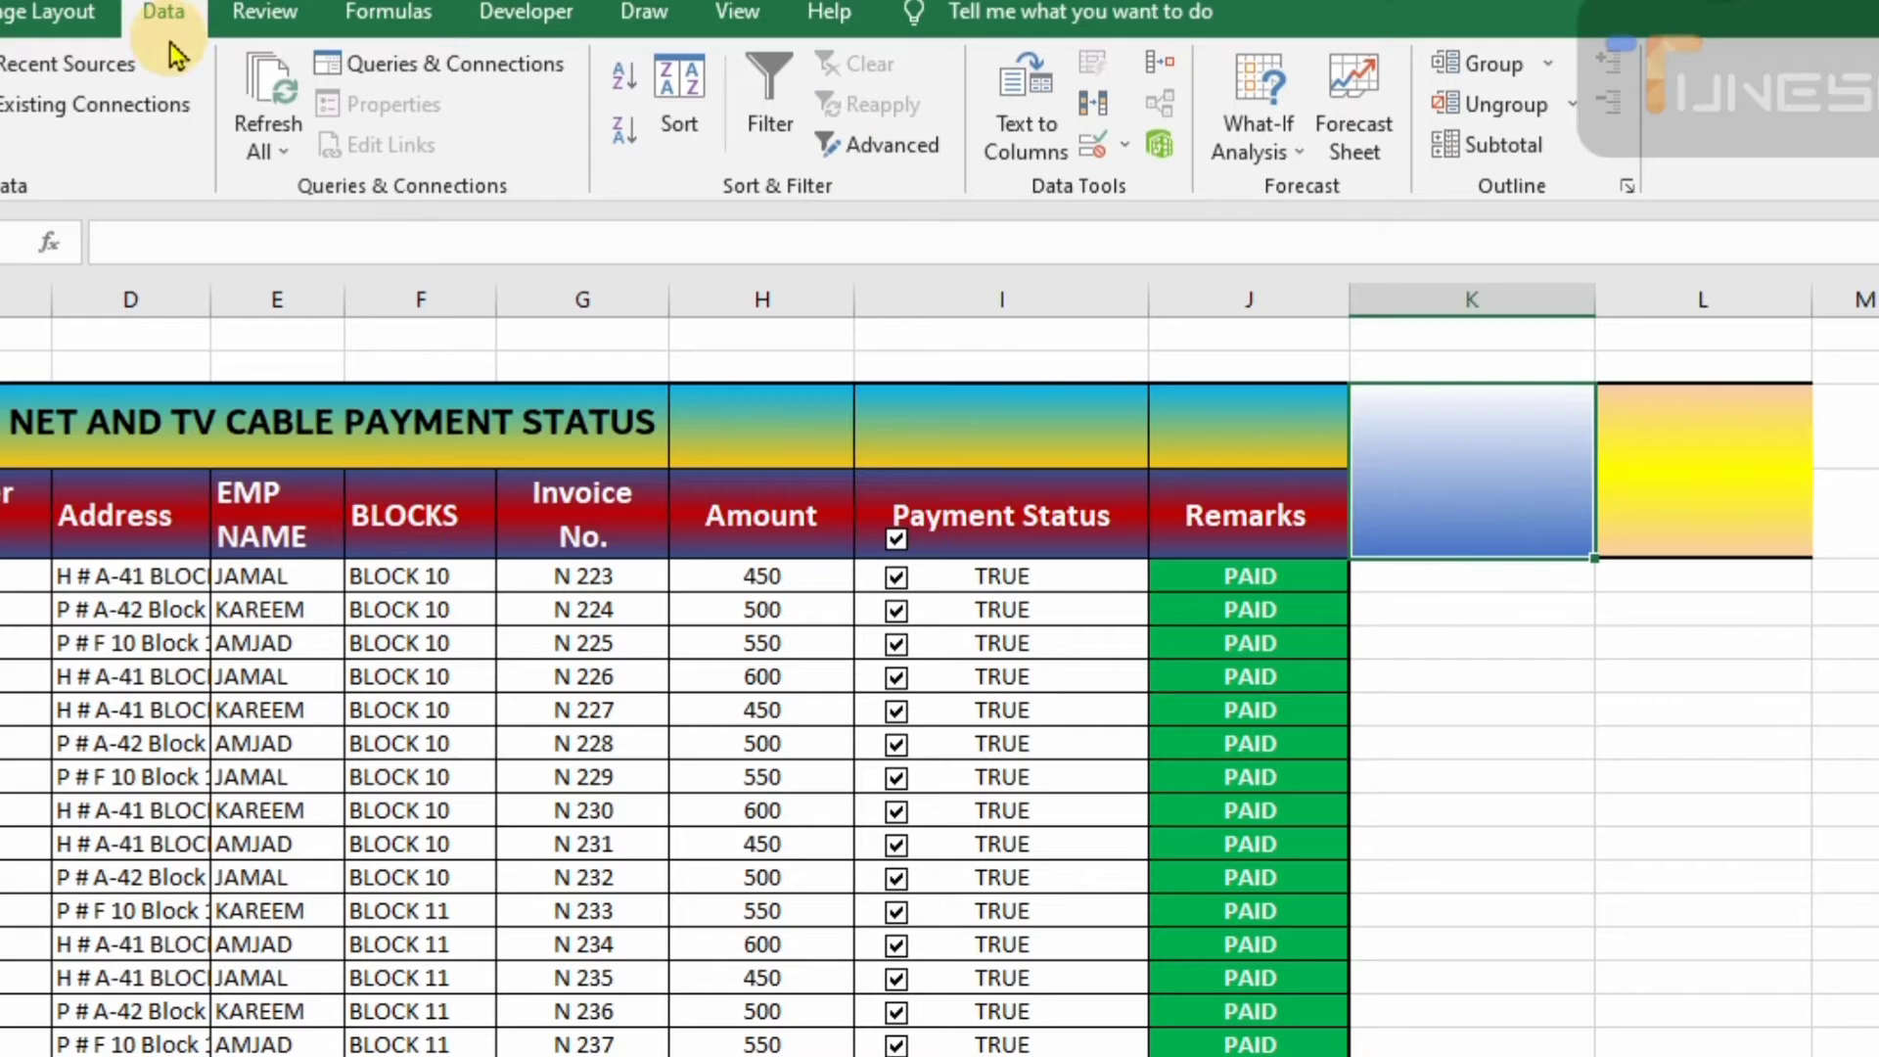
{"action": "left_click", "coordinate": [1125, 147]}
{"action": "left_click", "coordinate": [1190, 192]}
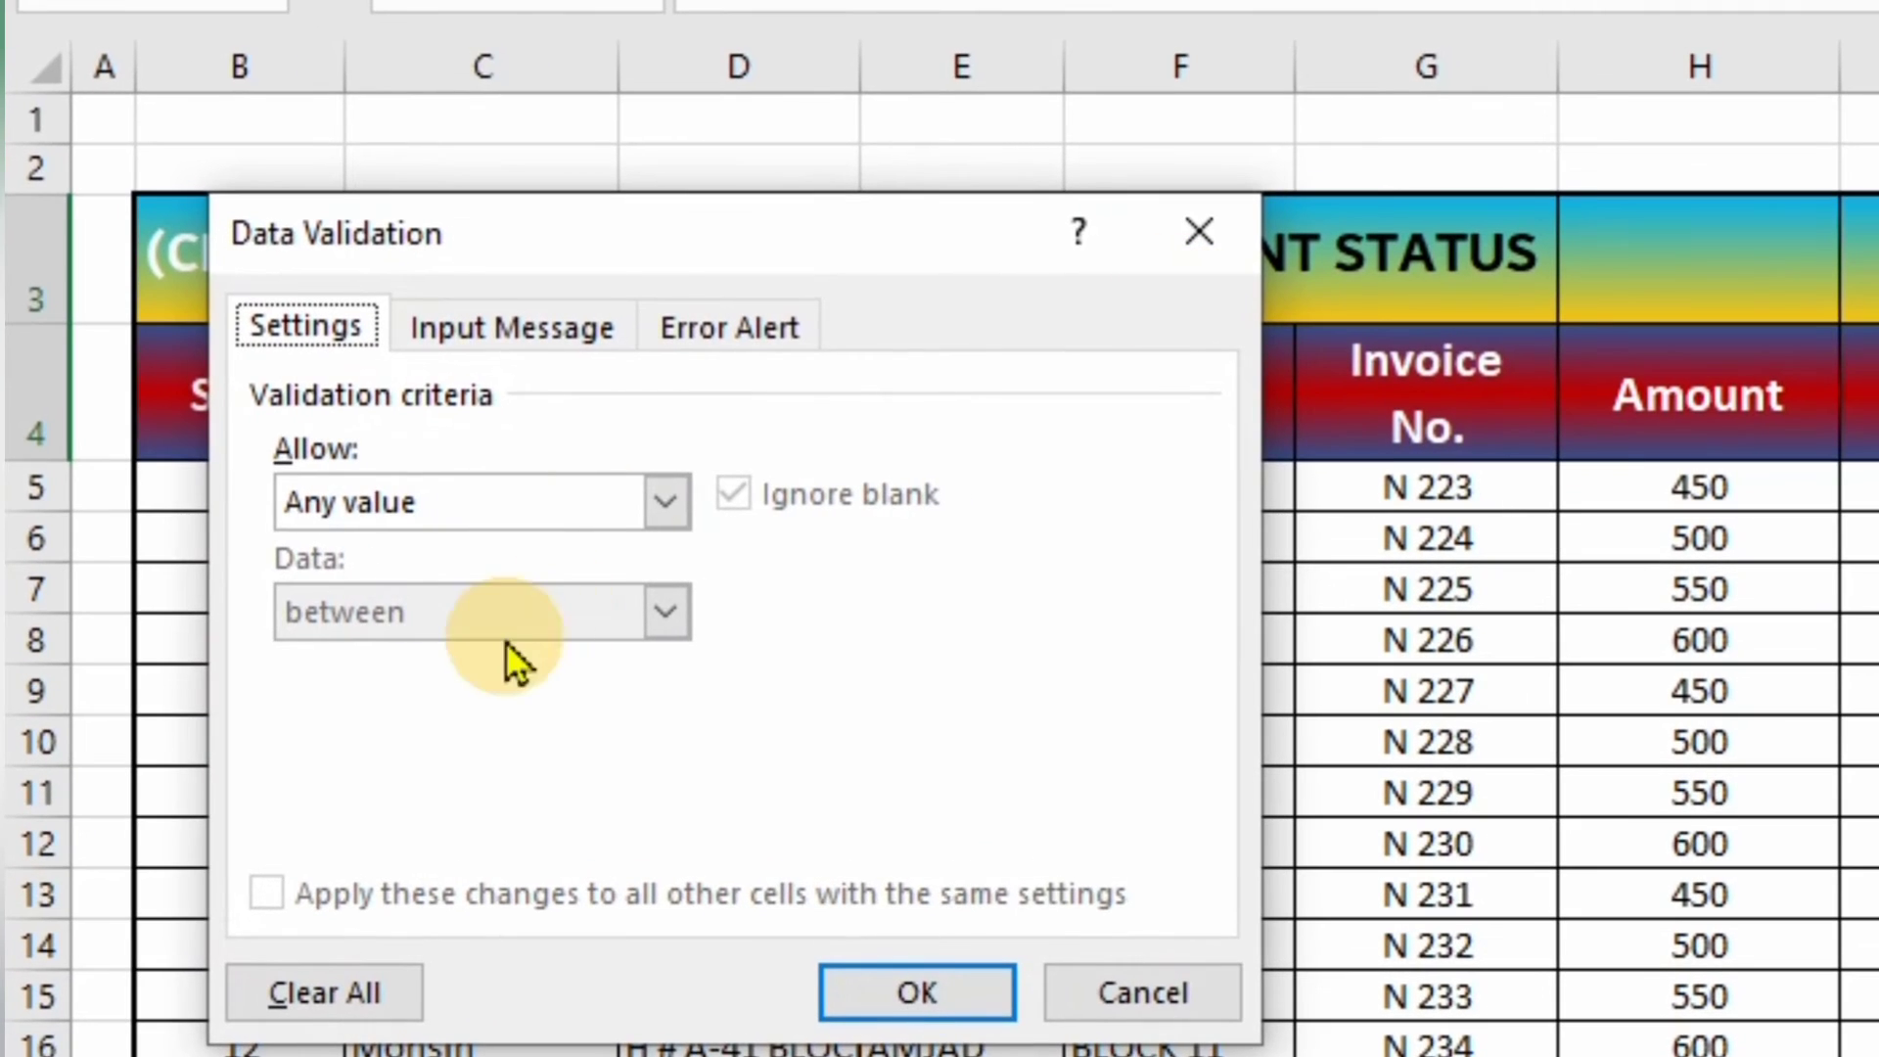
{"action": "left_click", "coordinate": [665, 501]}
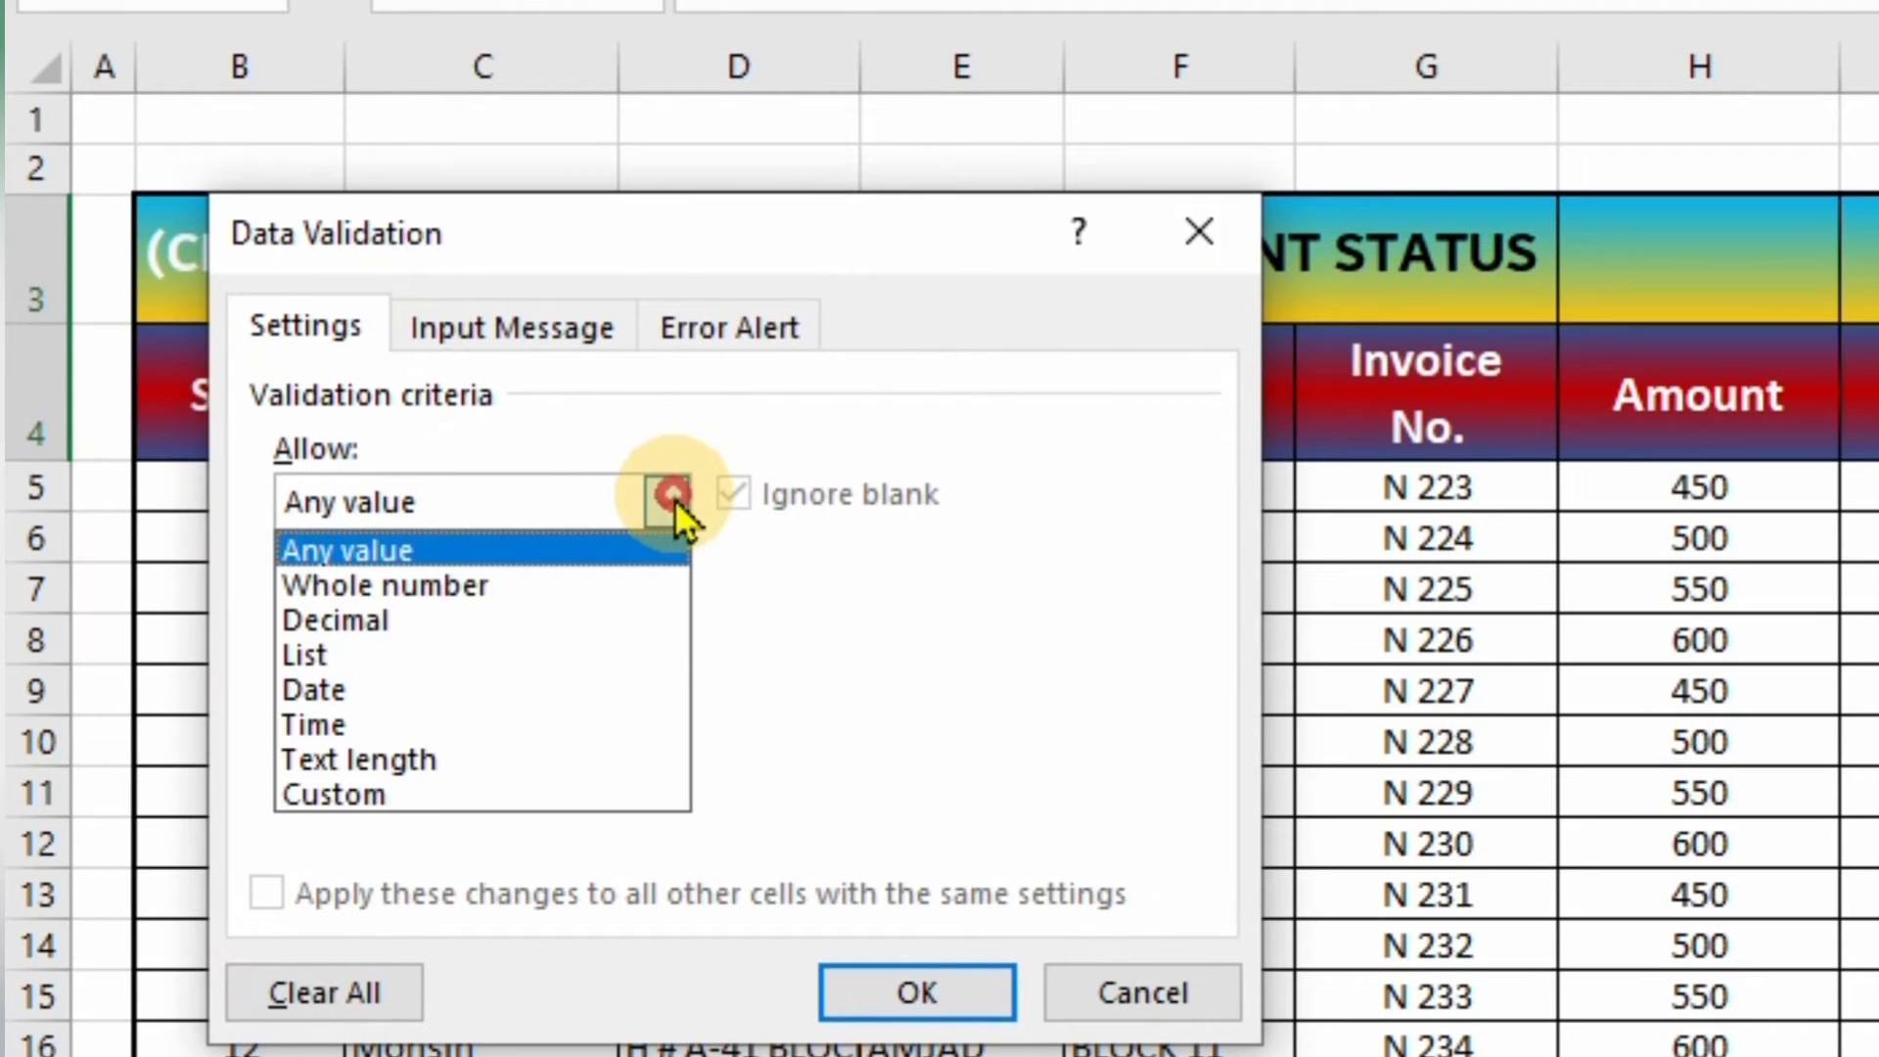
{"action": "left_click", "coordinate": [460, 654]}
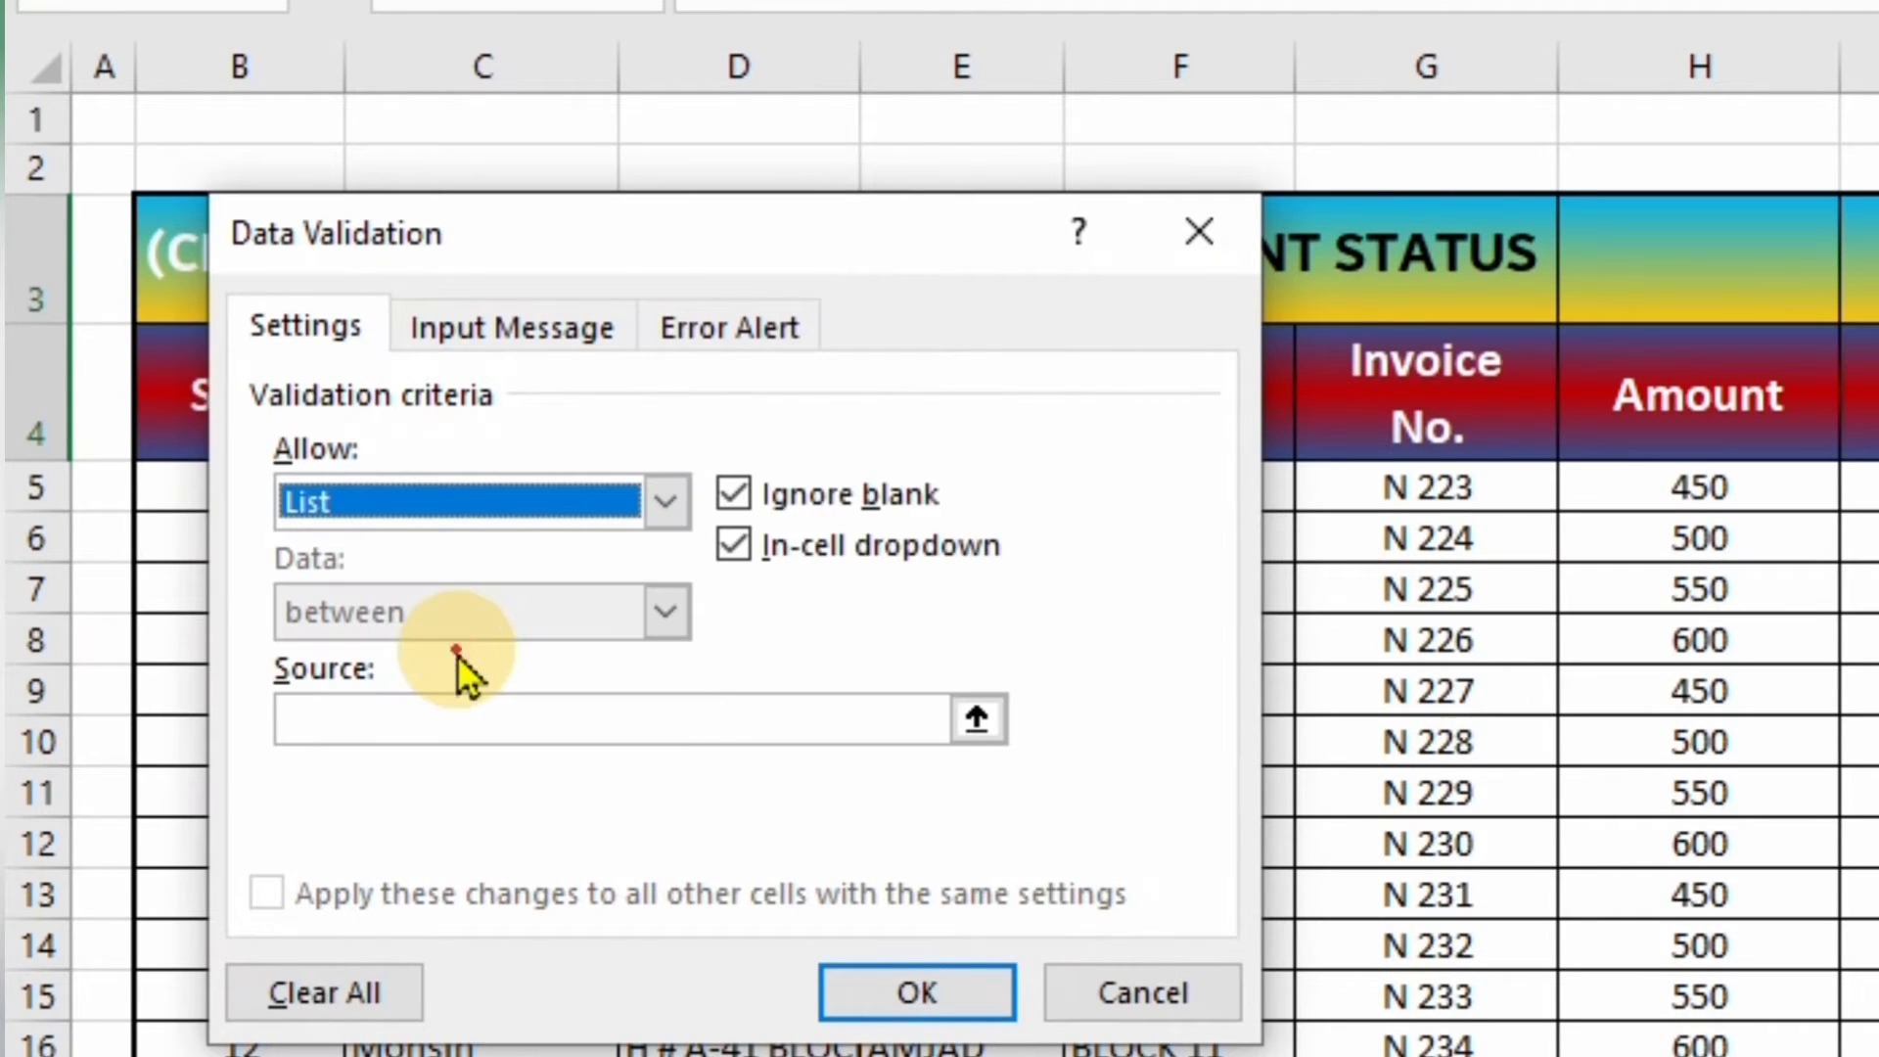
{"action": "left_click", "coordinate": [461, 713]}
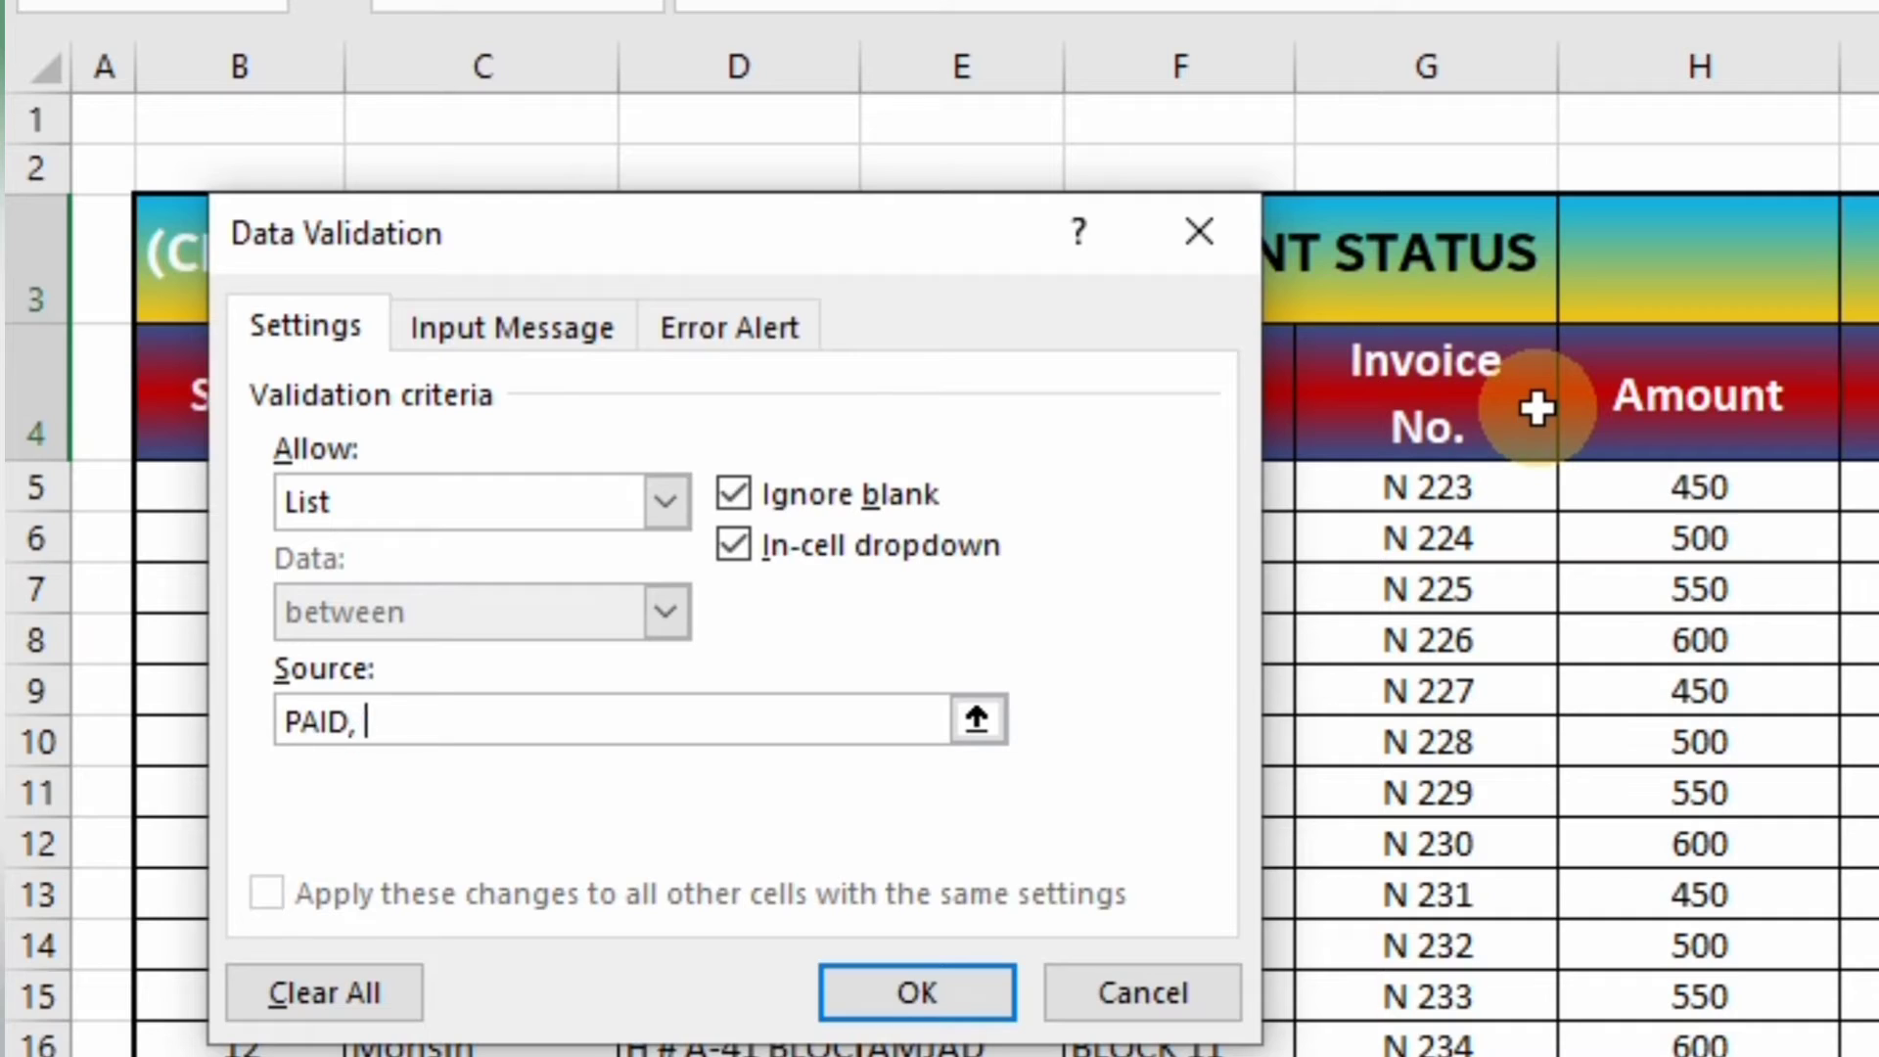
{"action": "type", "text": "PAID, PENDING"}
{"action": "left_click", "coordinate": [856, 991]}
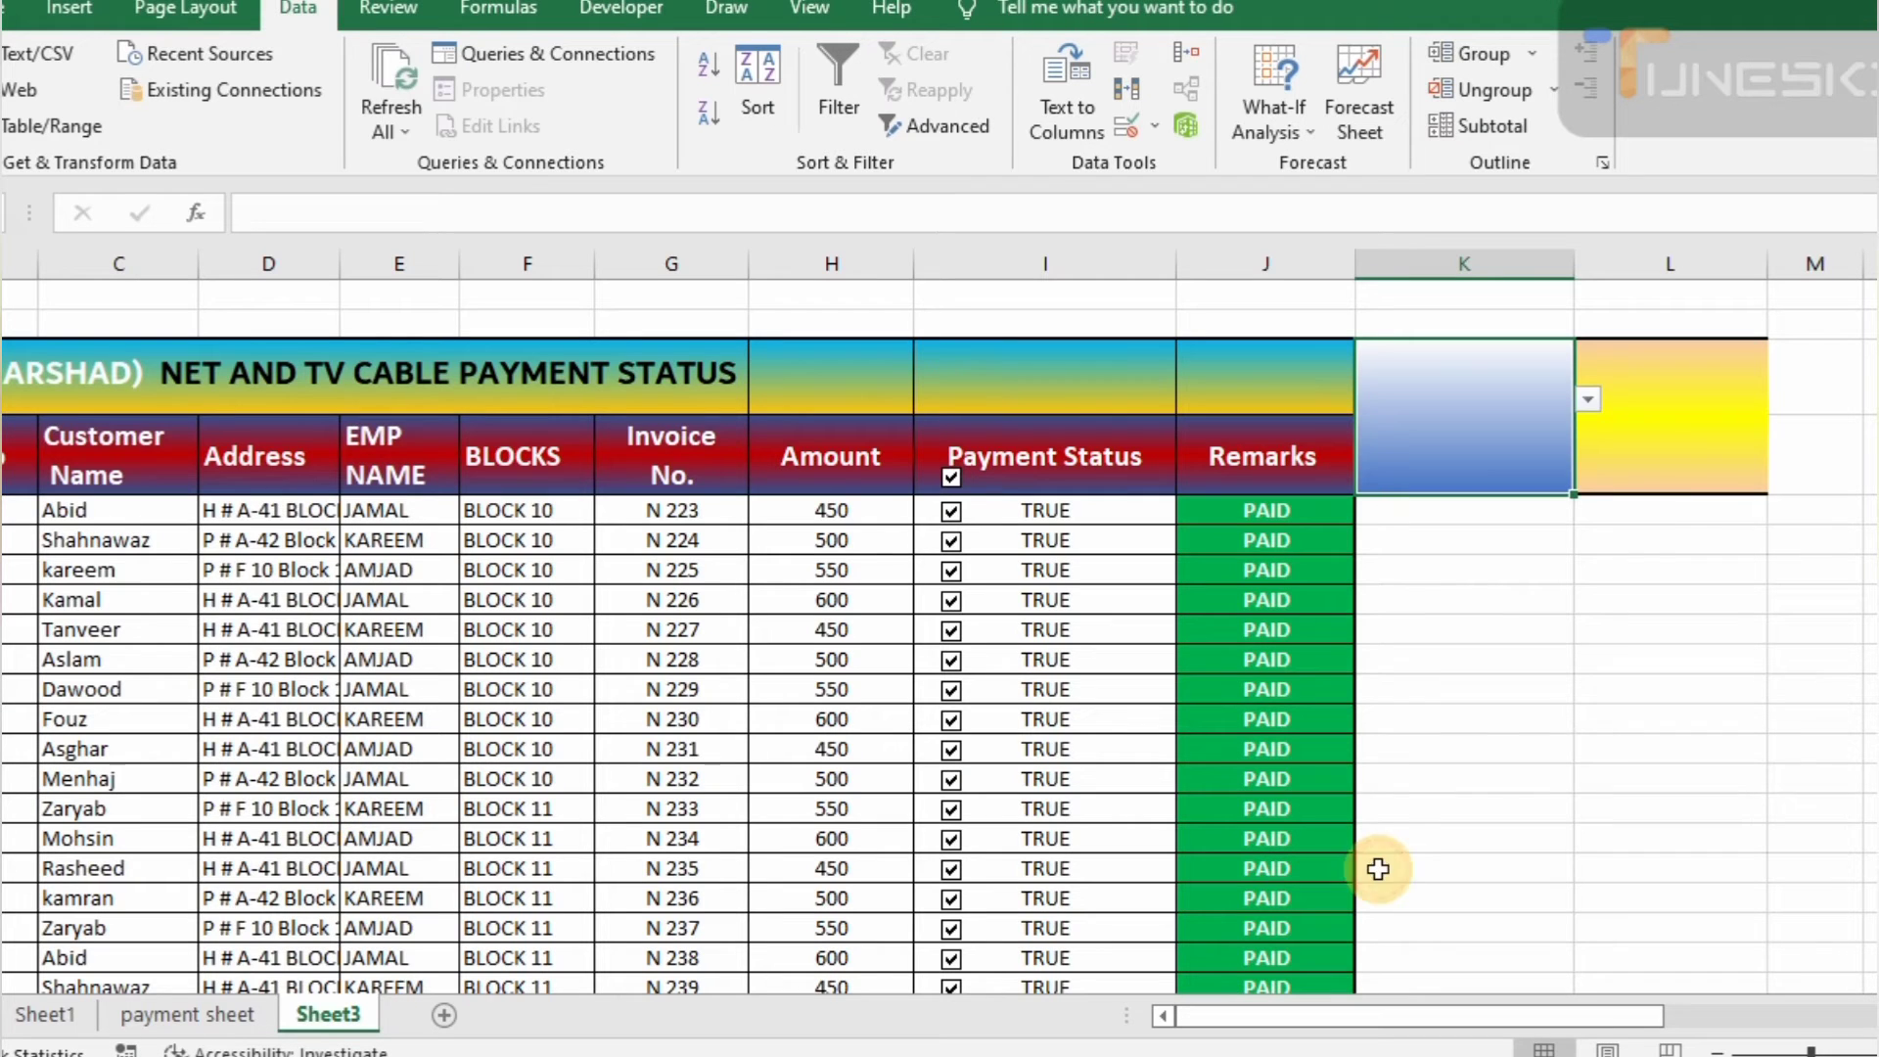
Choose PENDING from the drop-down list in the merged header cell K3
{"action": "left_click", "coordinate": [1587, 399]}
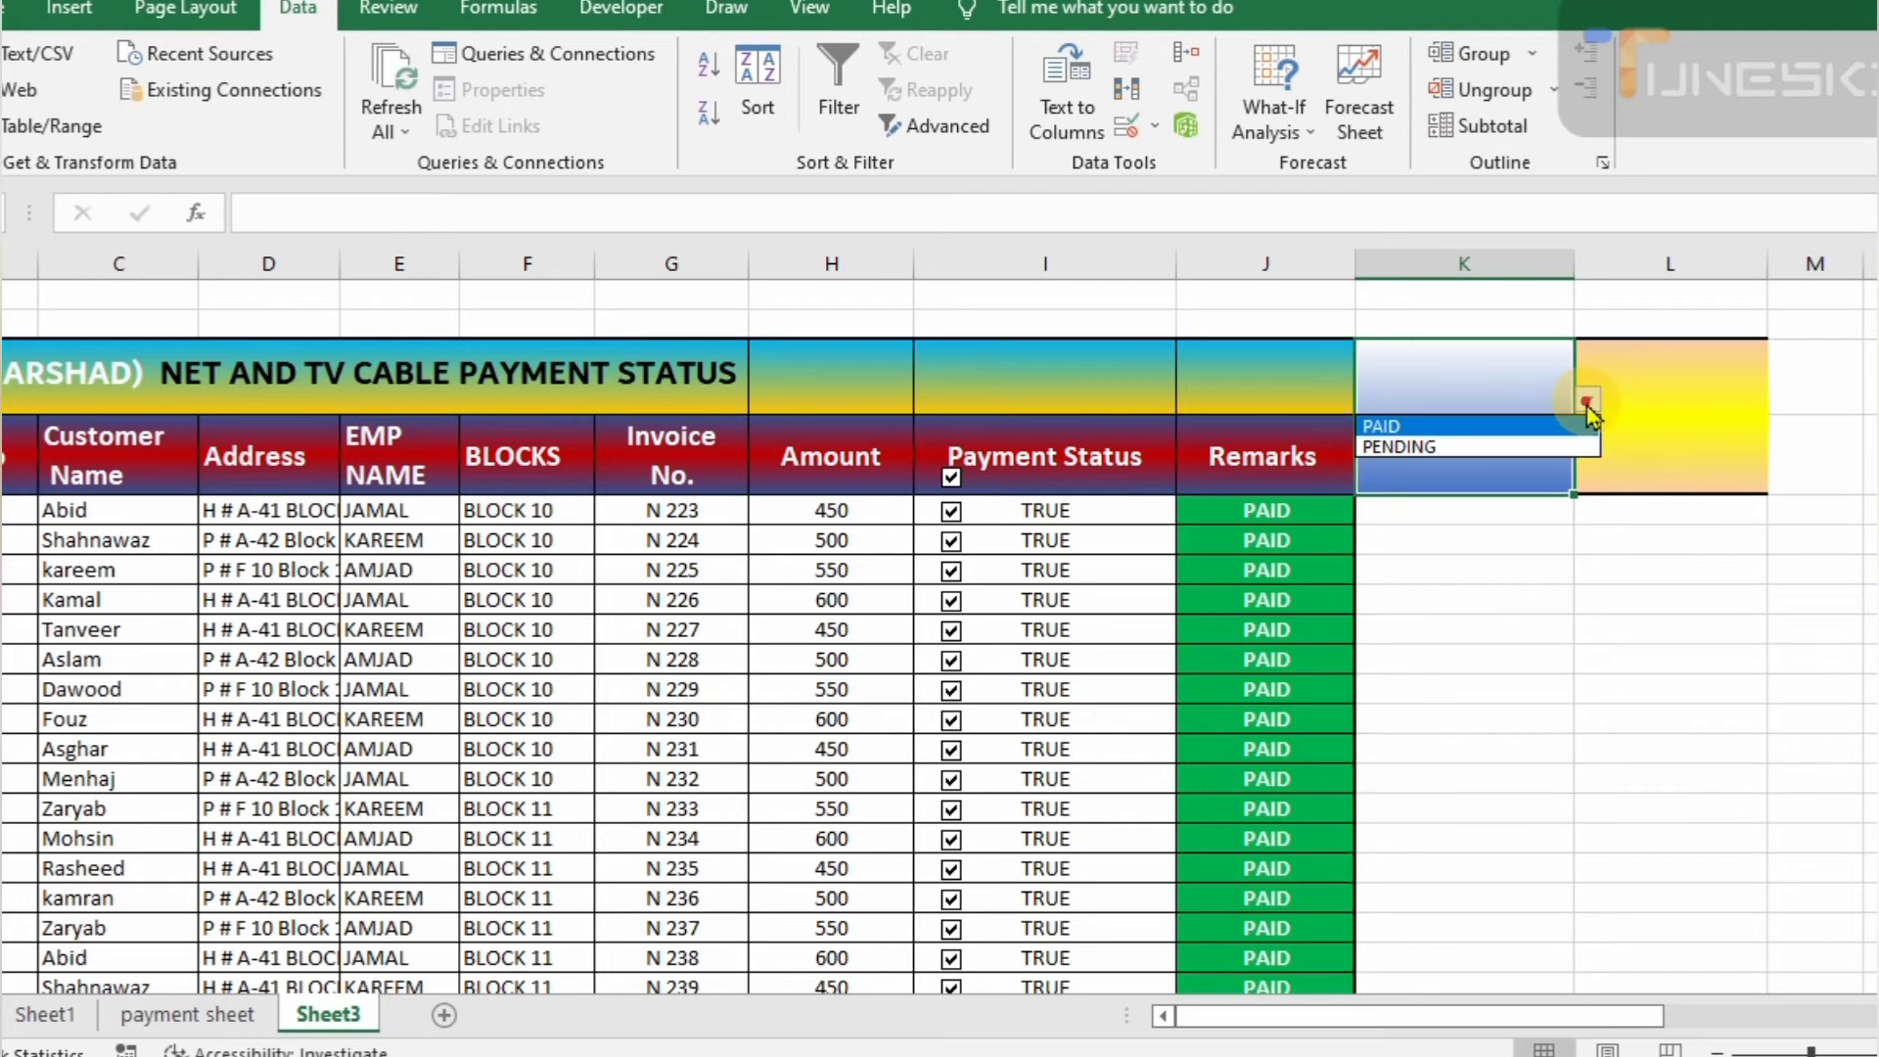
{"action": "left_click", "coordinate": [1505, 424]}
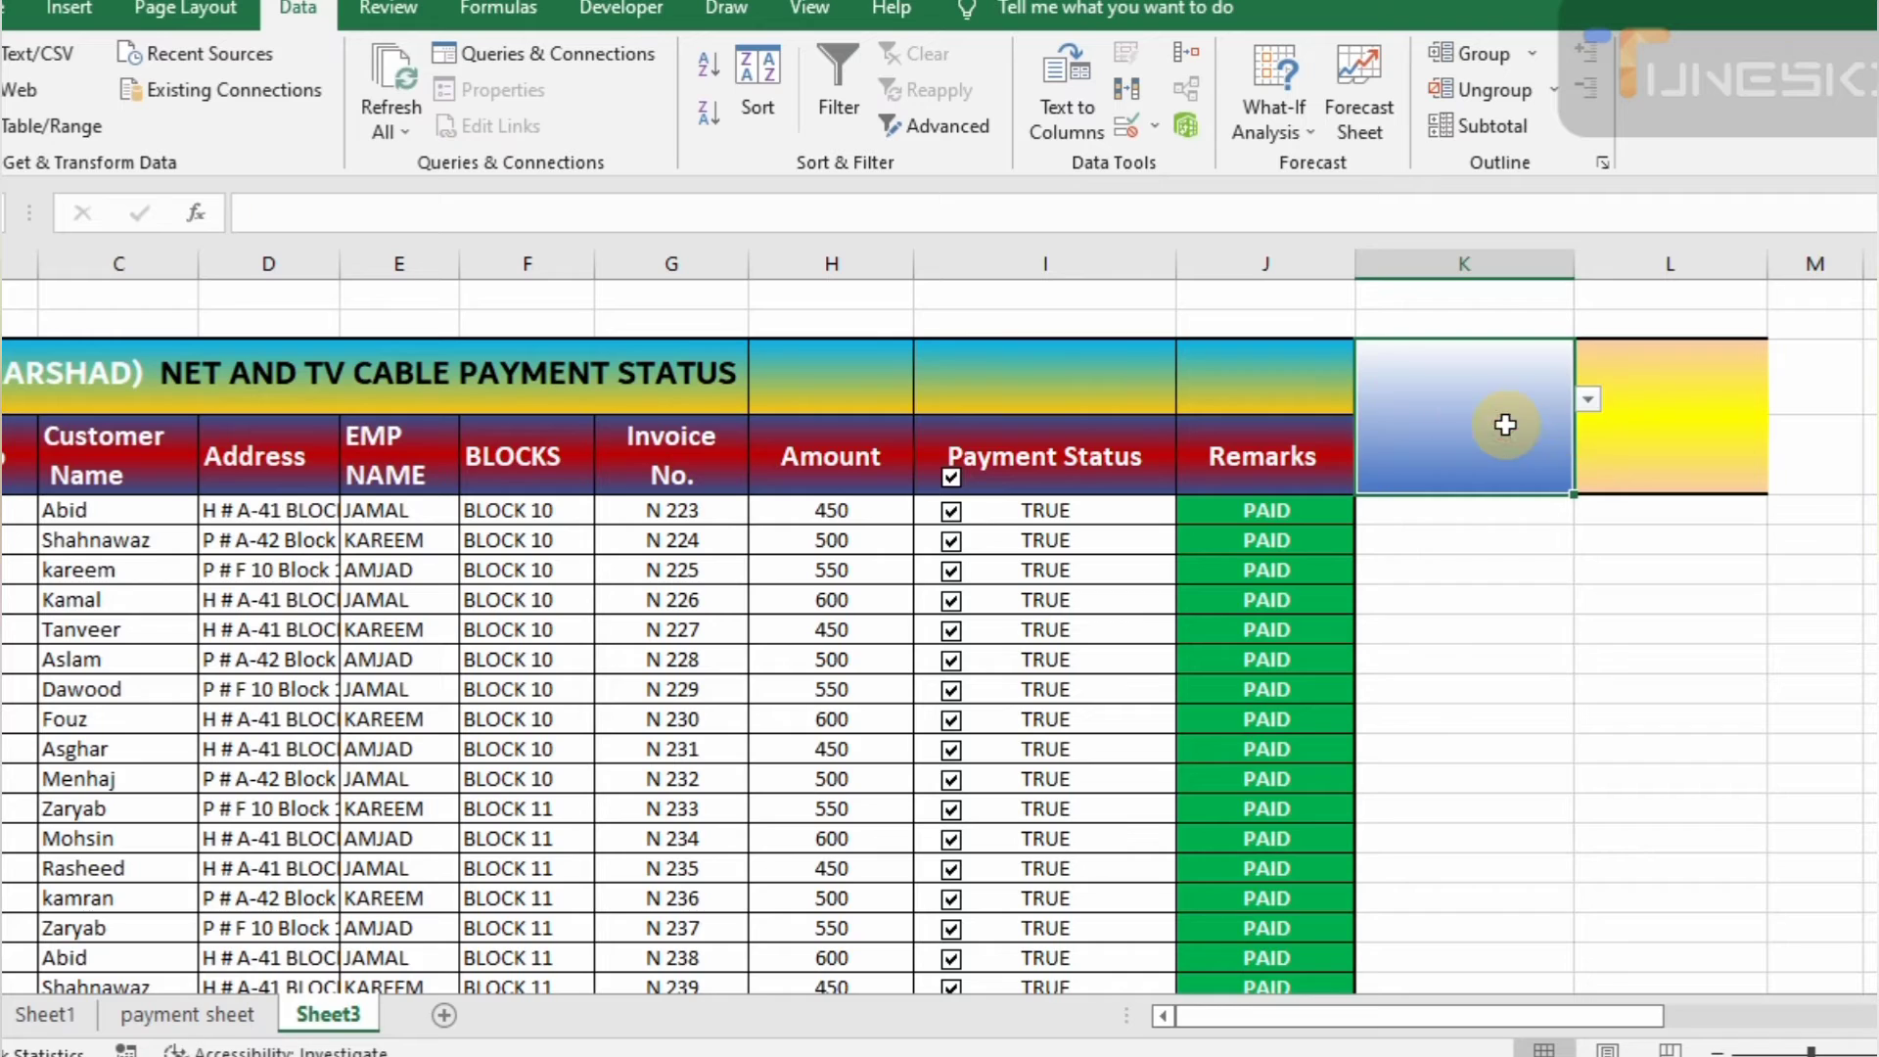
{"action": "left_click", "coordinate": [1587, 400]}
{"action": "left_click", "coordinate": [1528, 448]}
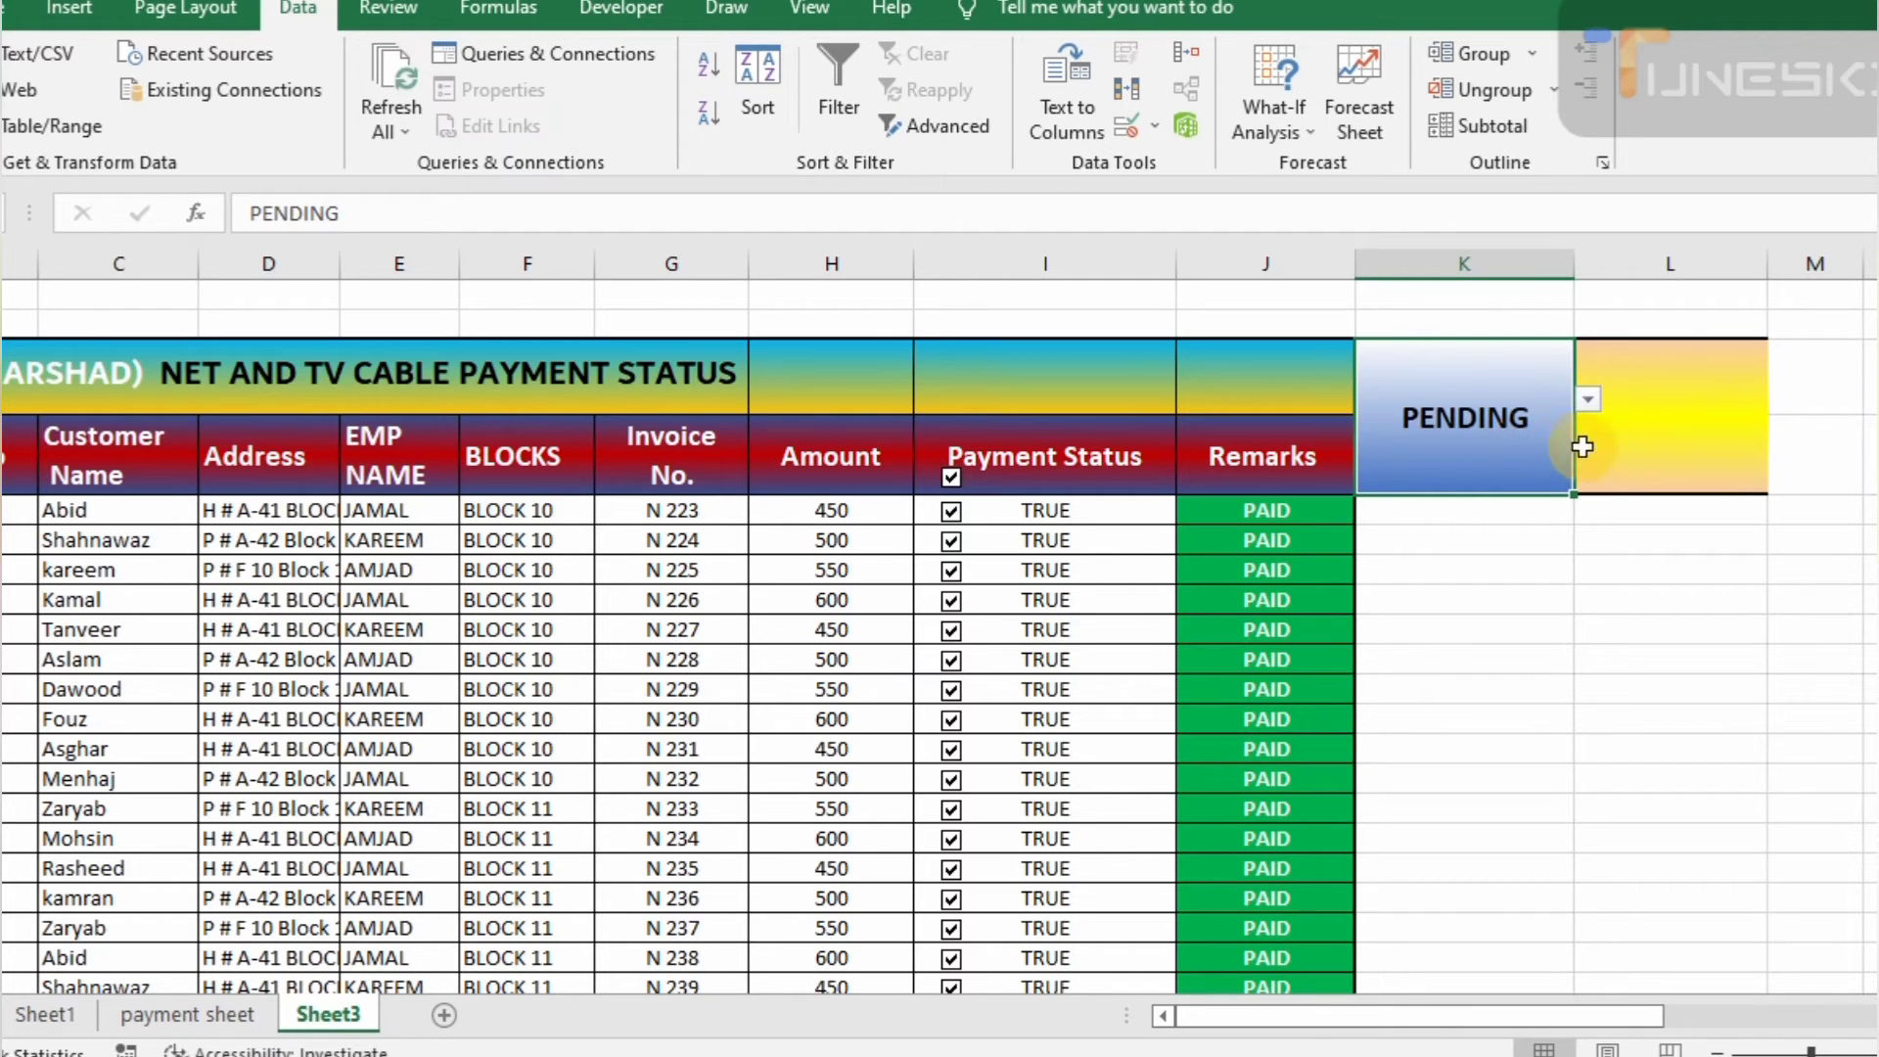
Enter the formula =SUMIF(J5:J26,K3,H5:H26) in the merged yellow header cell L3 to total the amounts for the chosen status
{"action": "left_click", "coordinate": [1616, 450]}
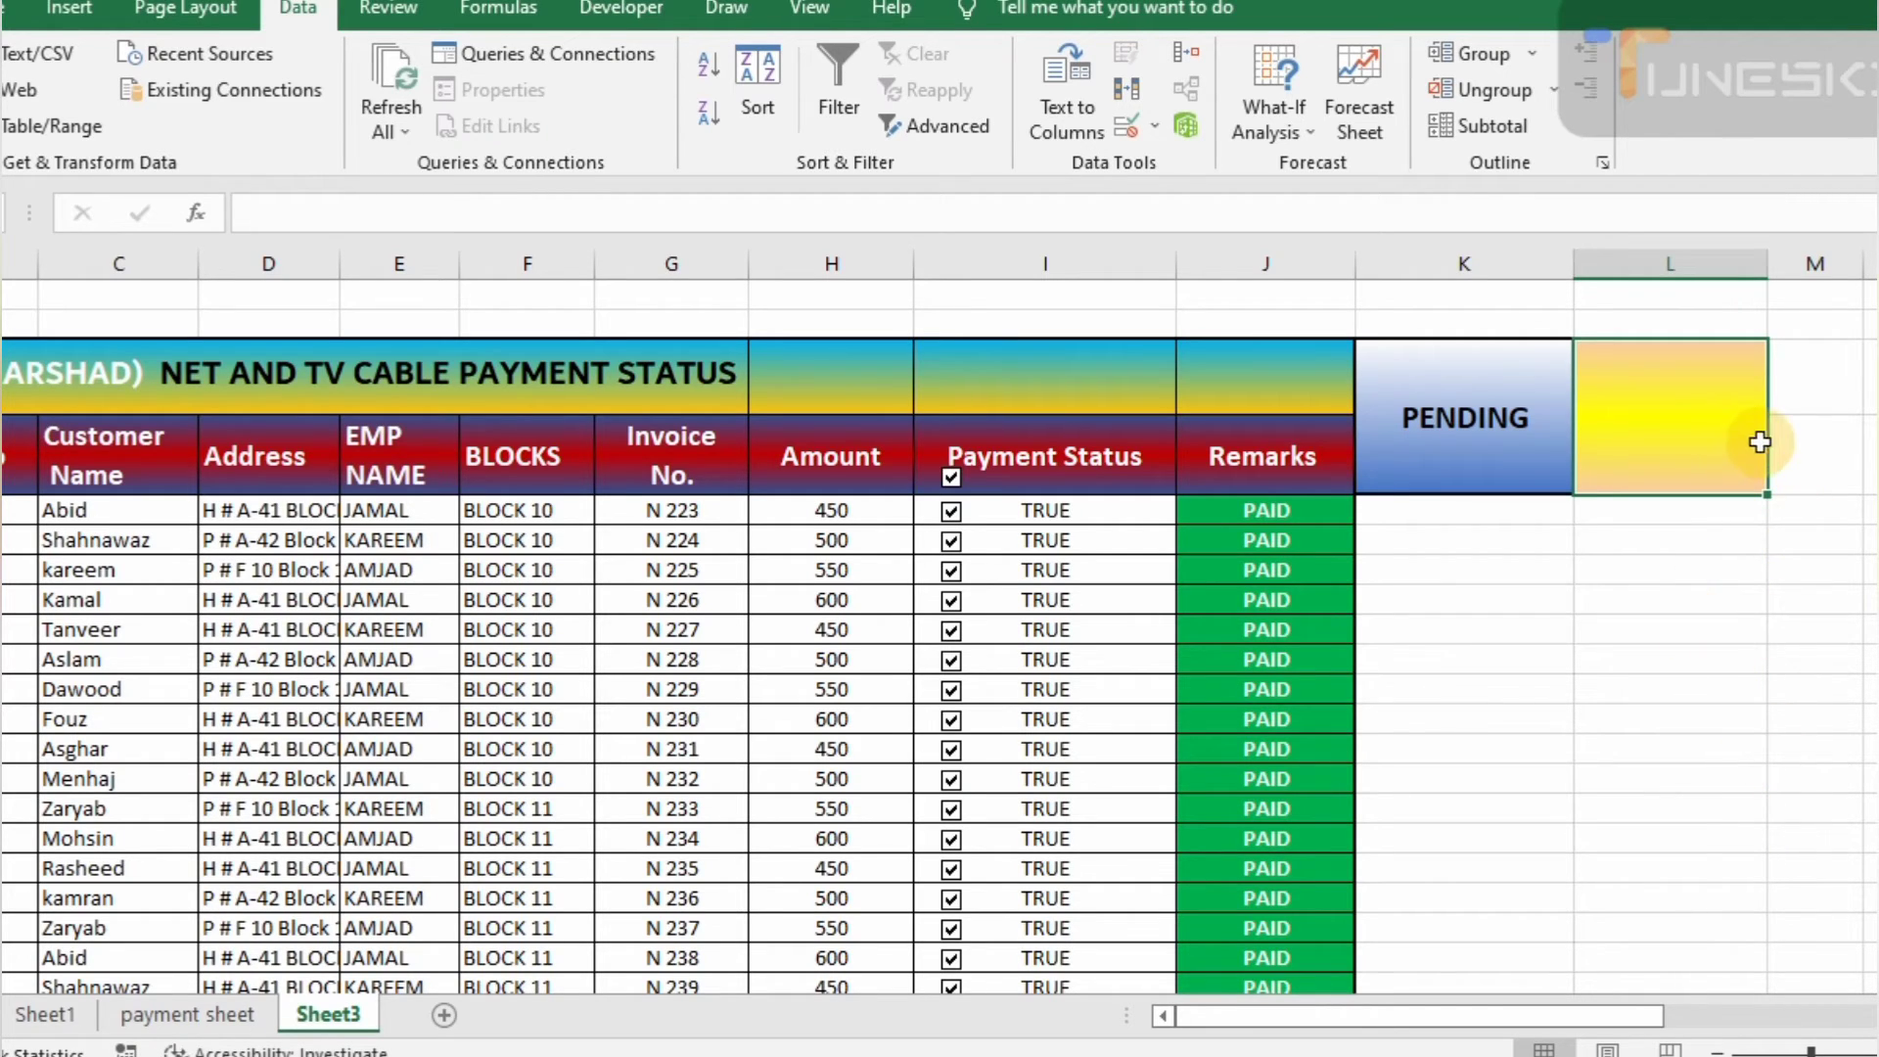
{"action": "type", "text": "="}
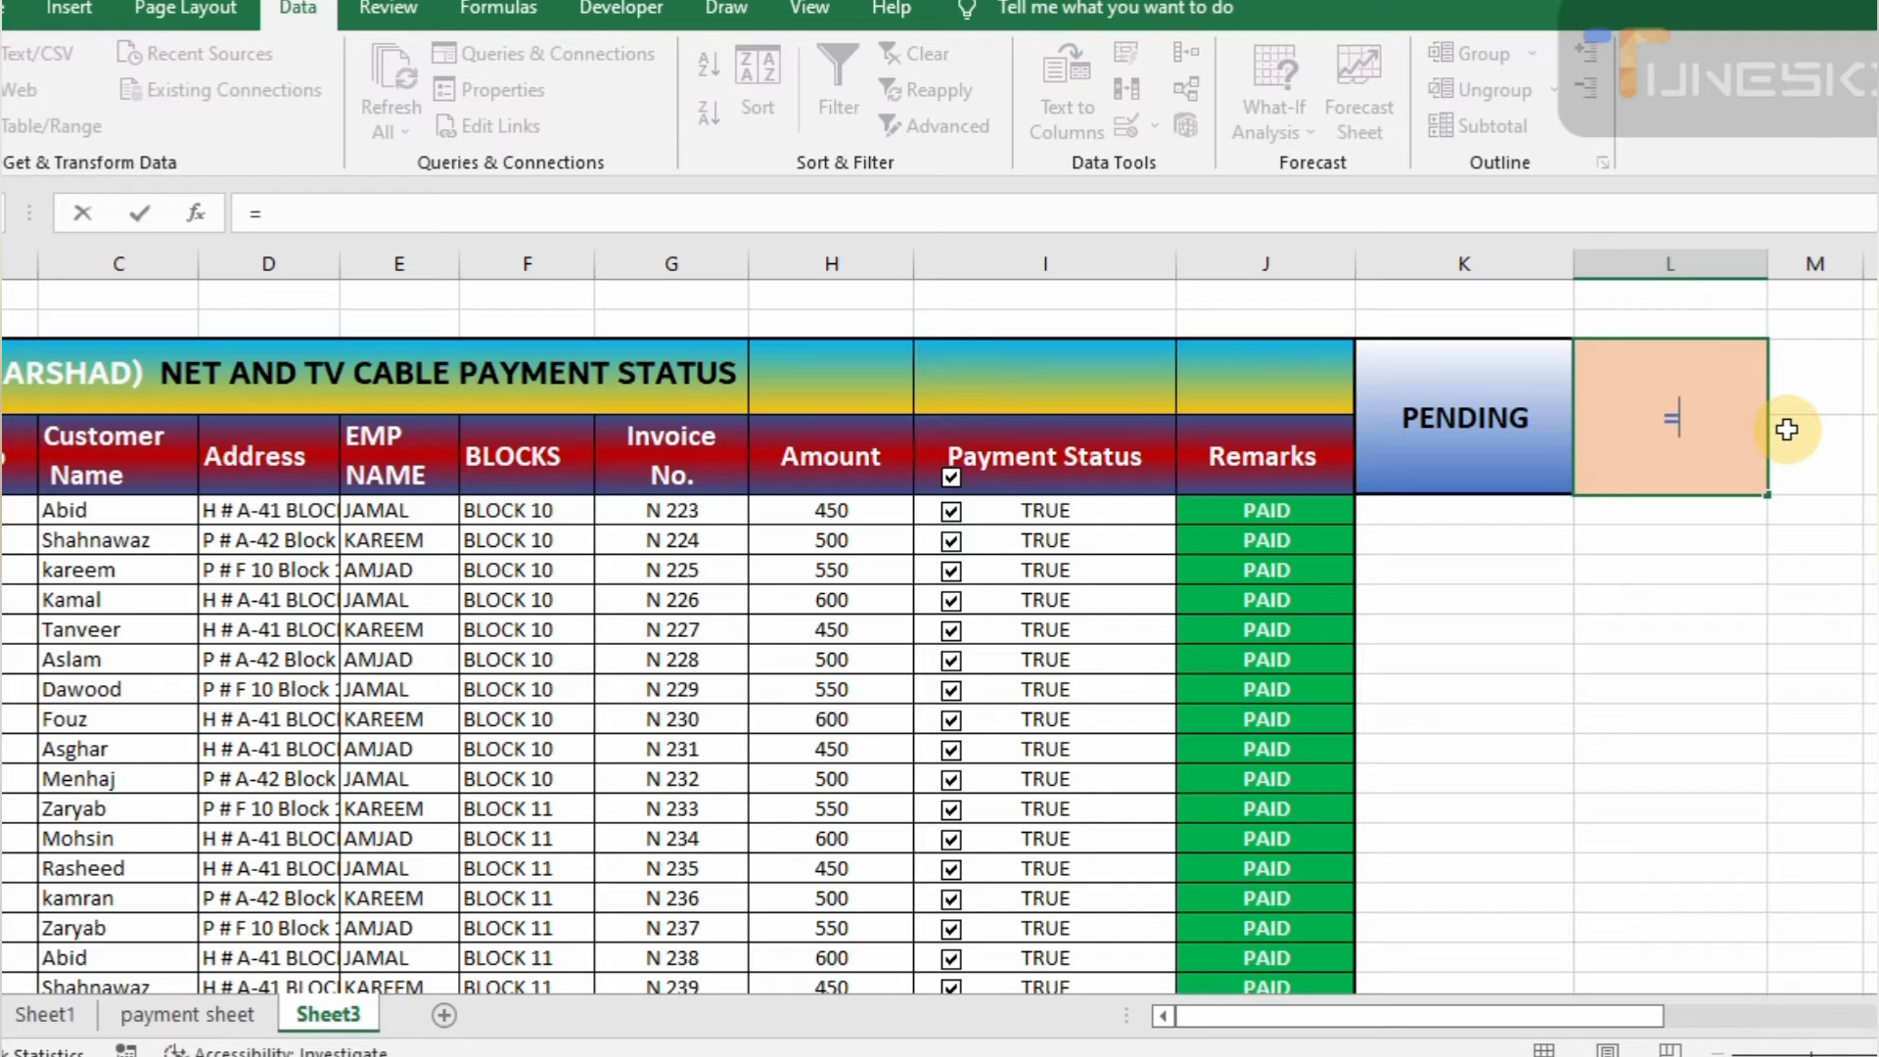
{"action": "type", "text": "SUMIF"}
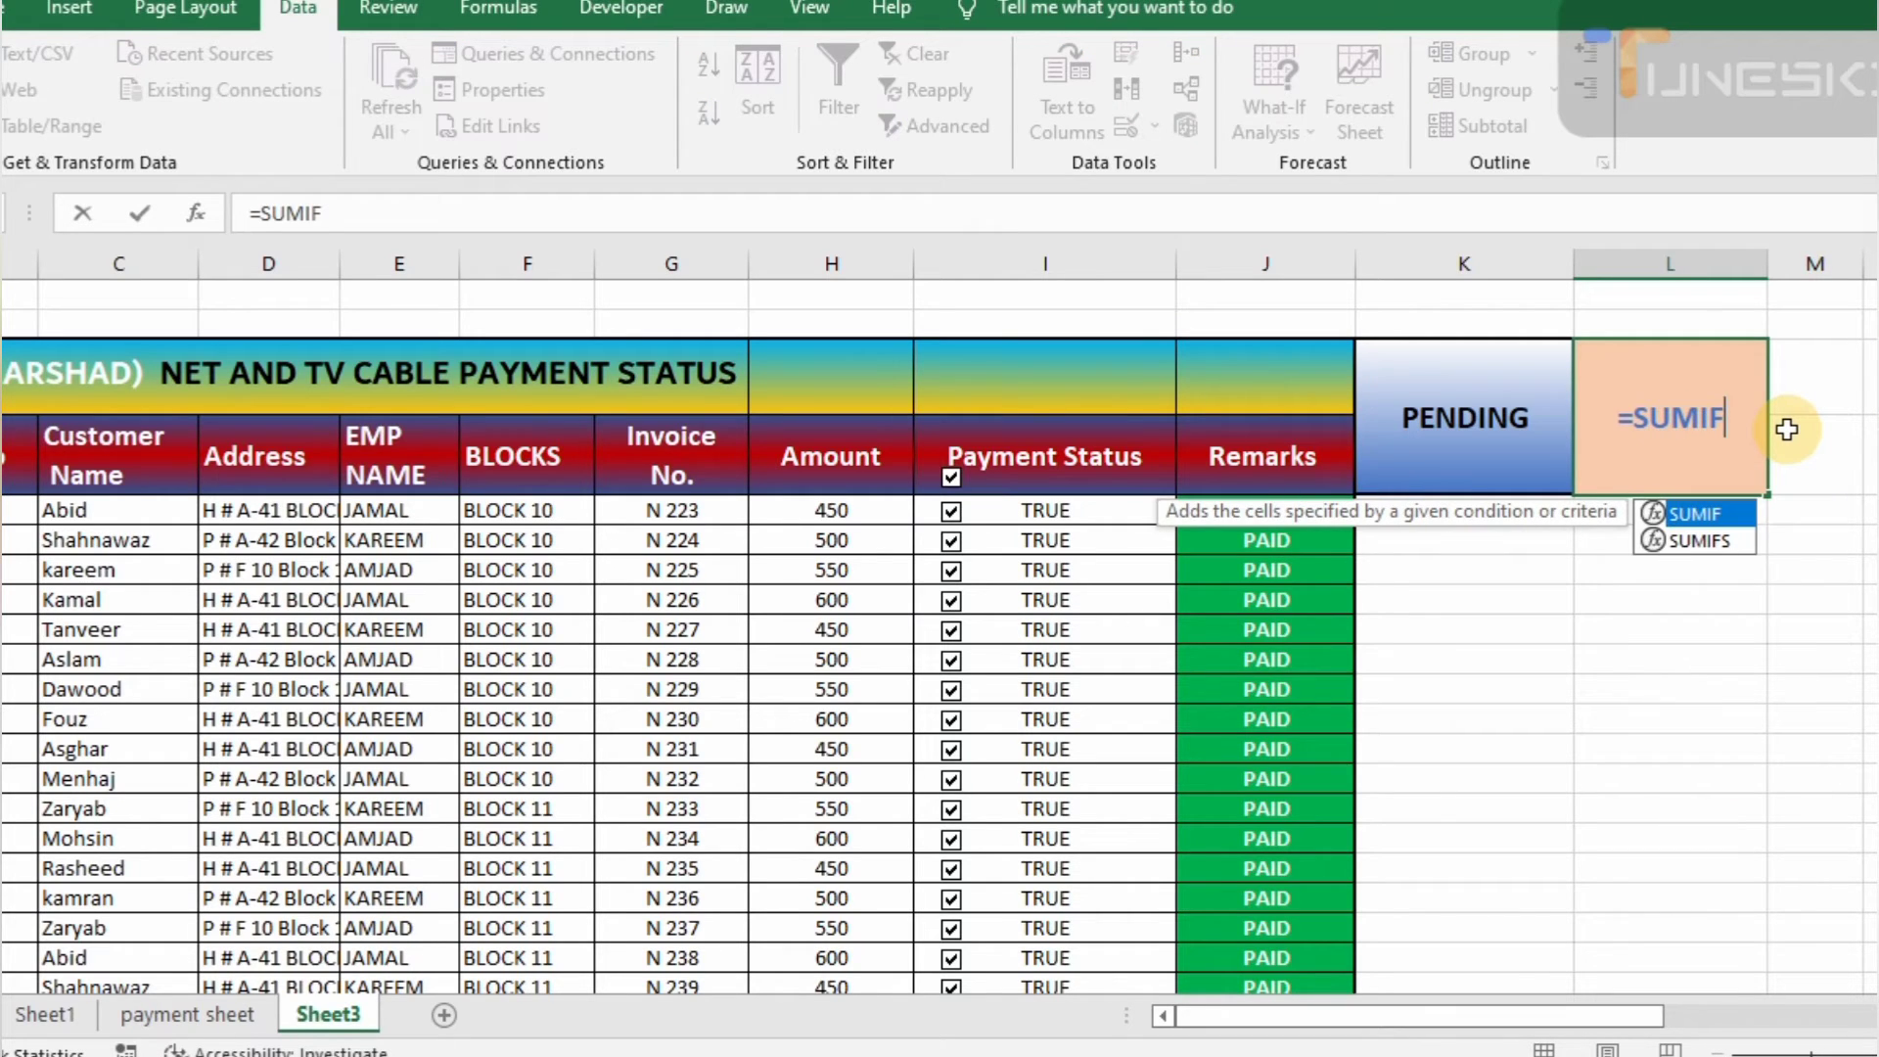
{"action": "type", "text": "("}
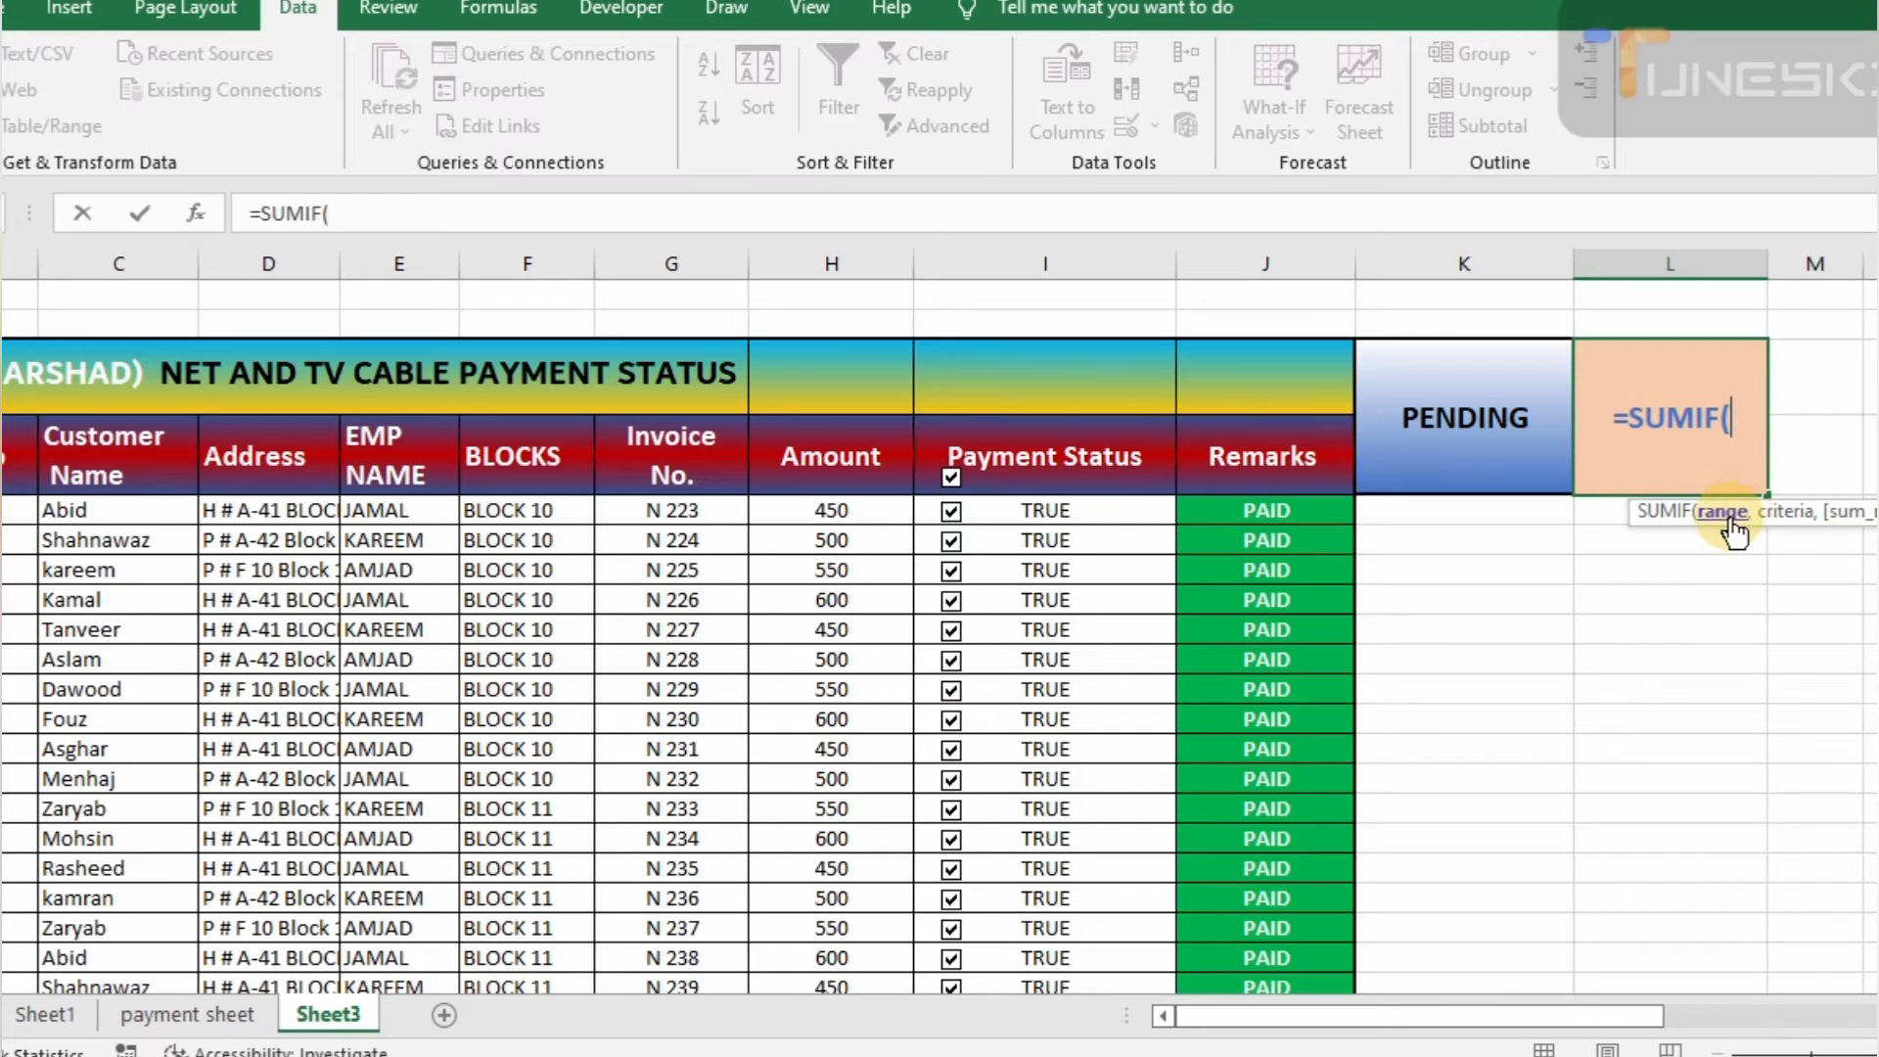
{"action": "left_click", "coordinate": [1308, 514]}
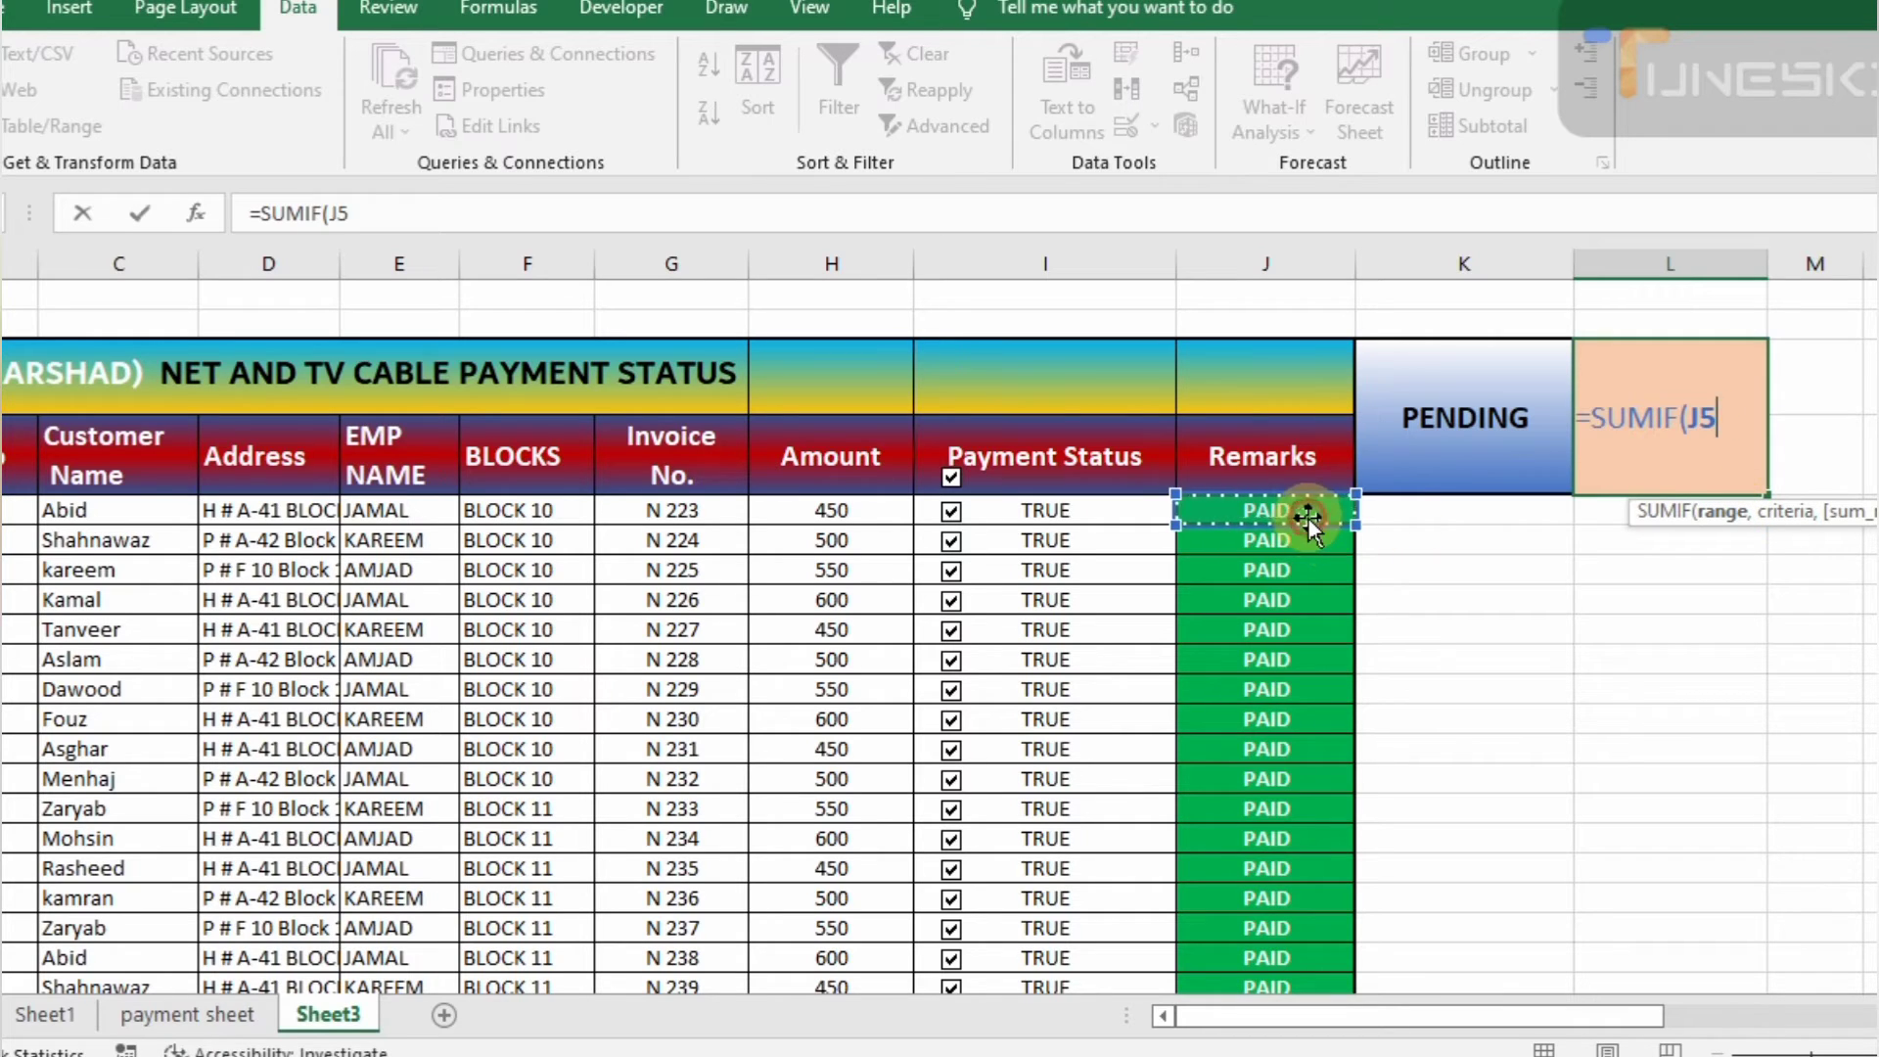
{"action": "key", "text": "ctrl+shift+Down"}
{"action": "type", "text": ","}
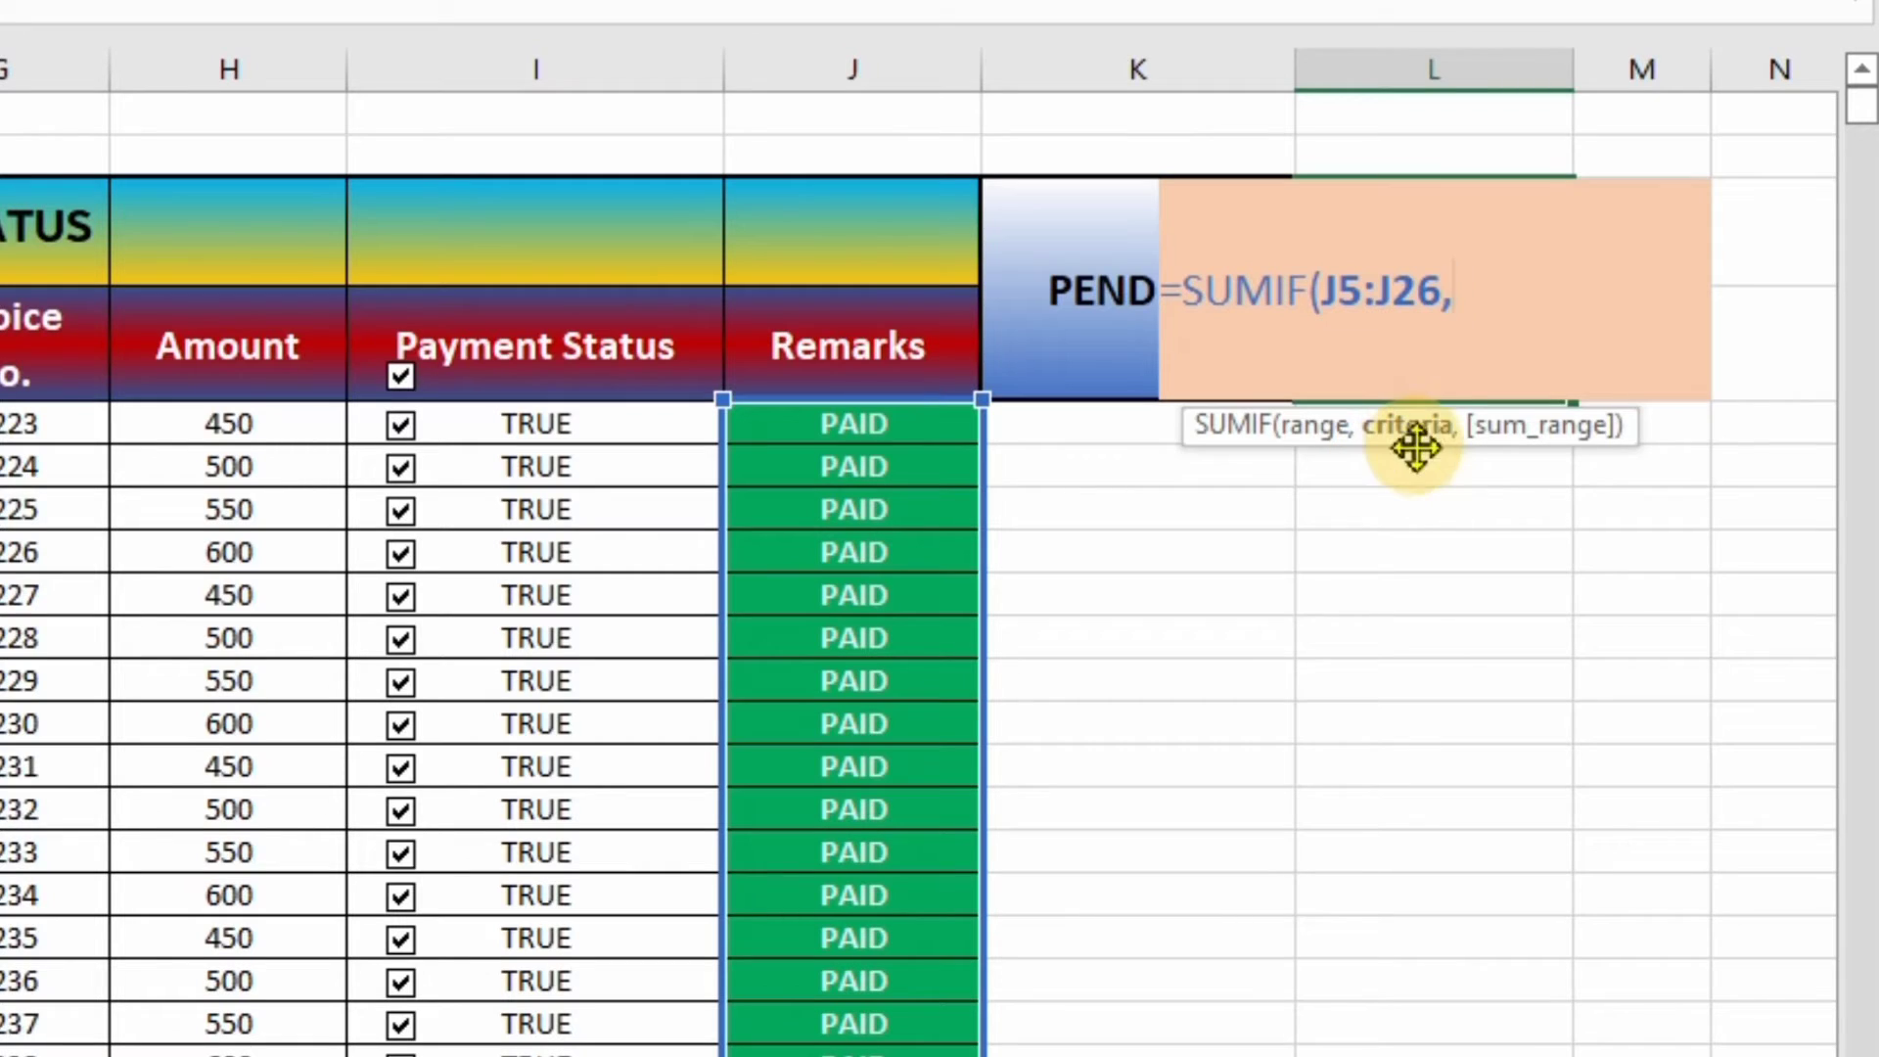
{"action": "left_click", "coordinate": [1068, 279]}
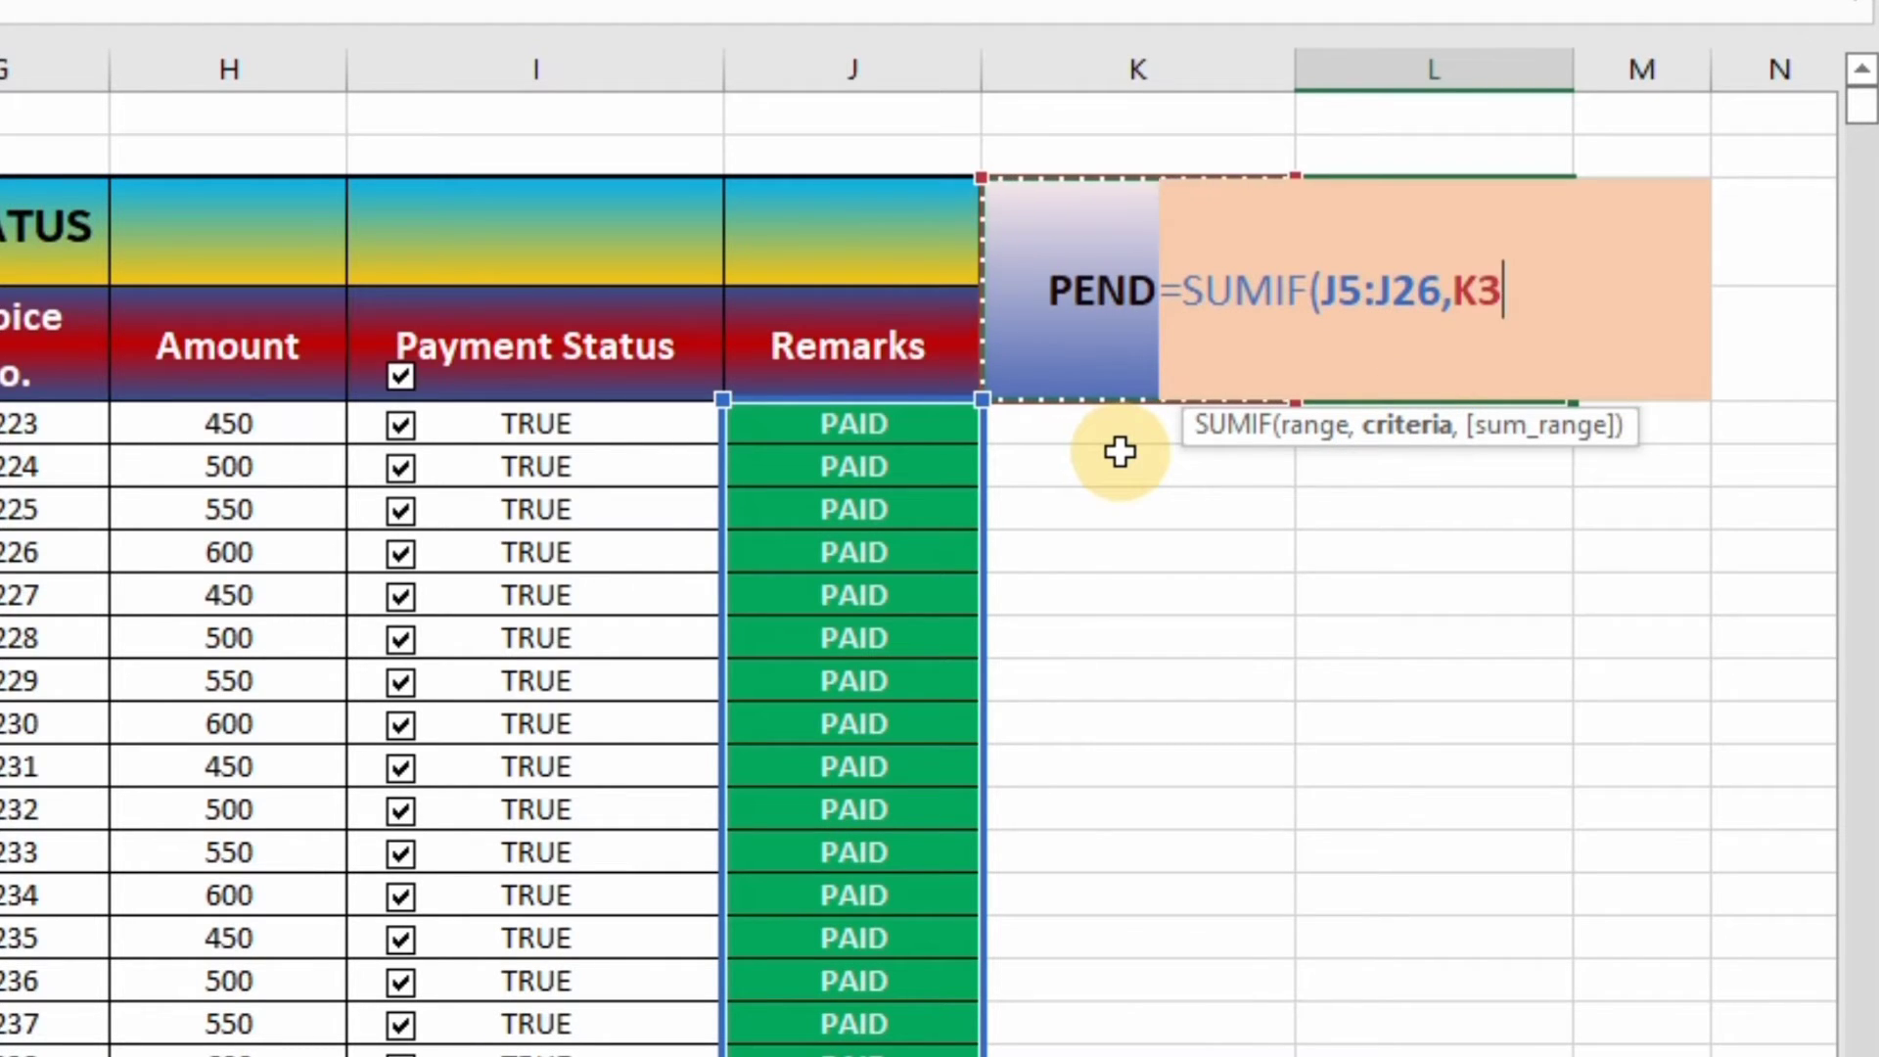
{"action": "type", "text": ","}
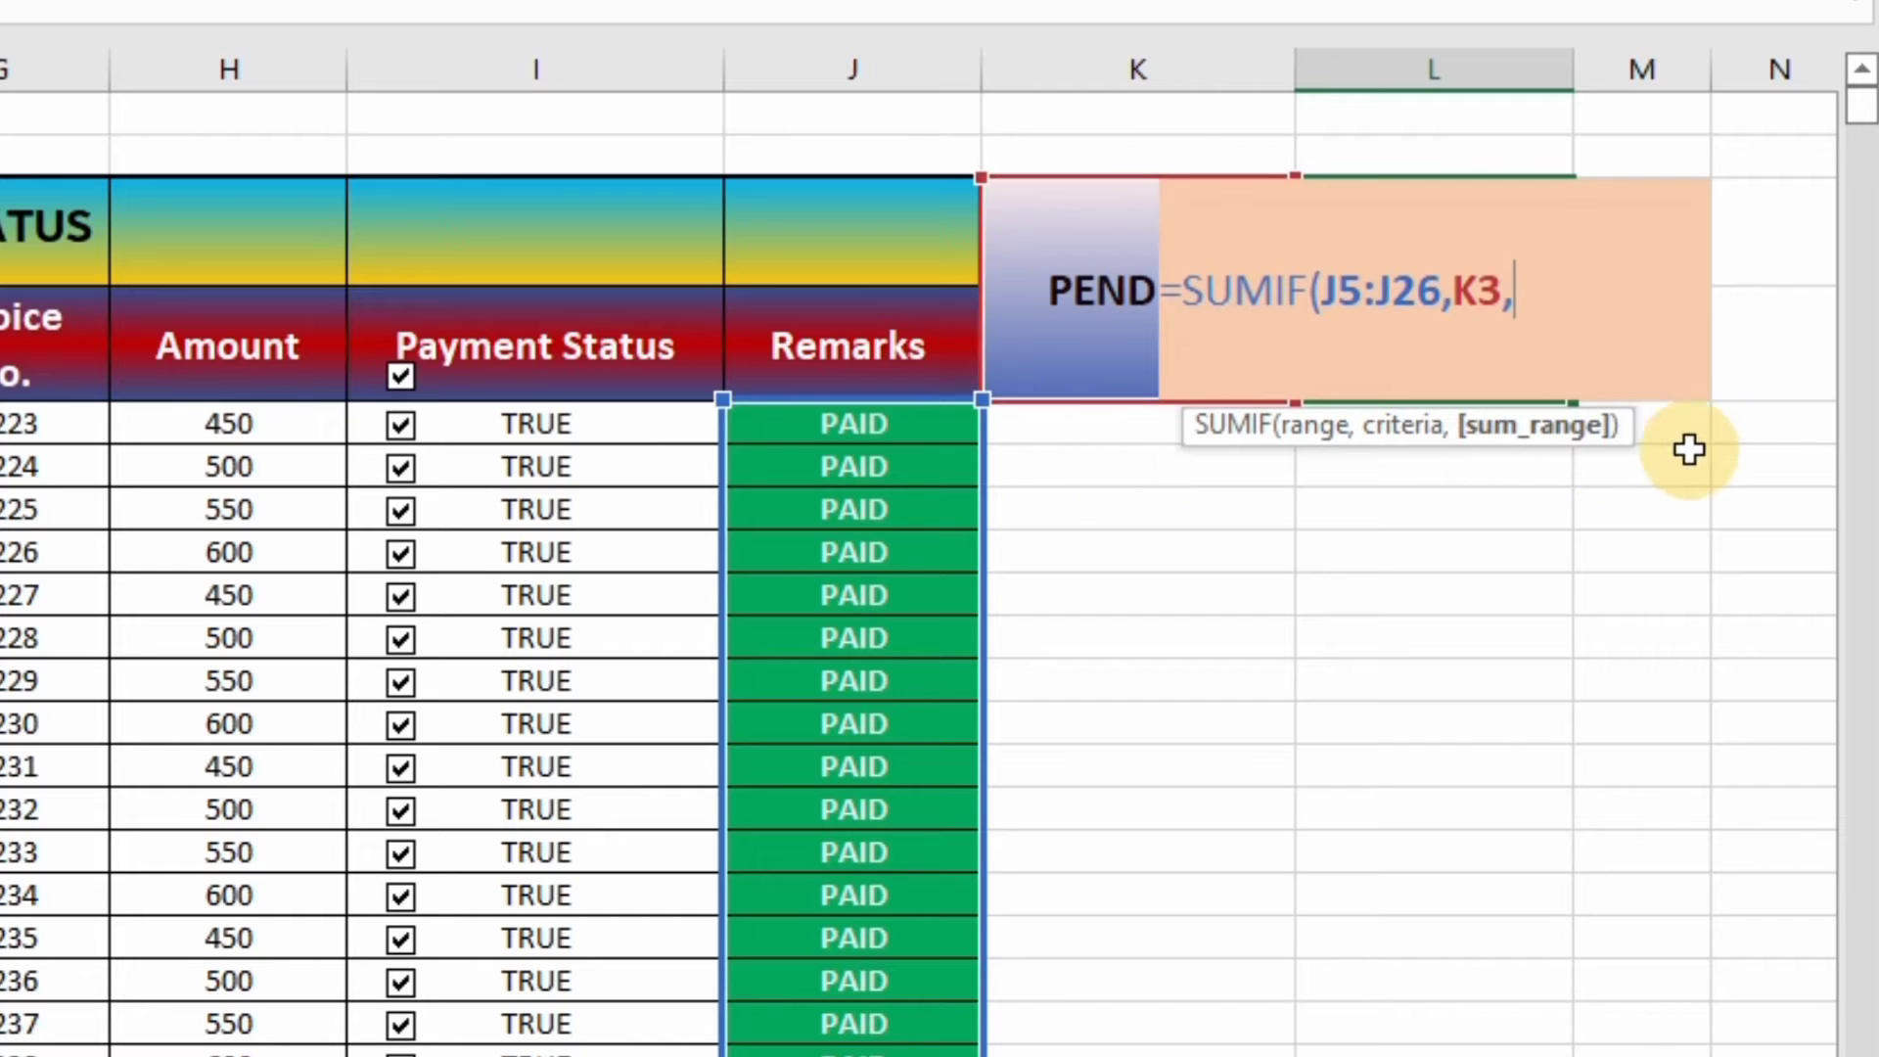
{"action": "left_click", "coordinate": [261, 436]}
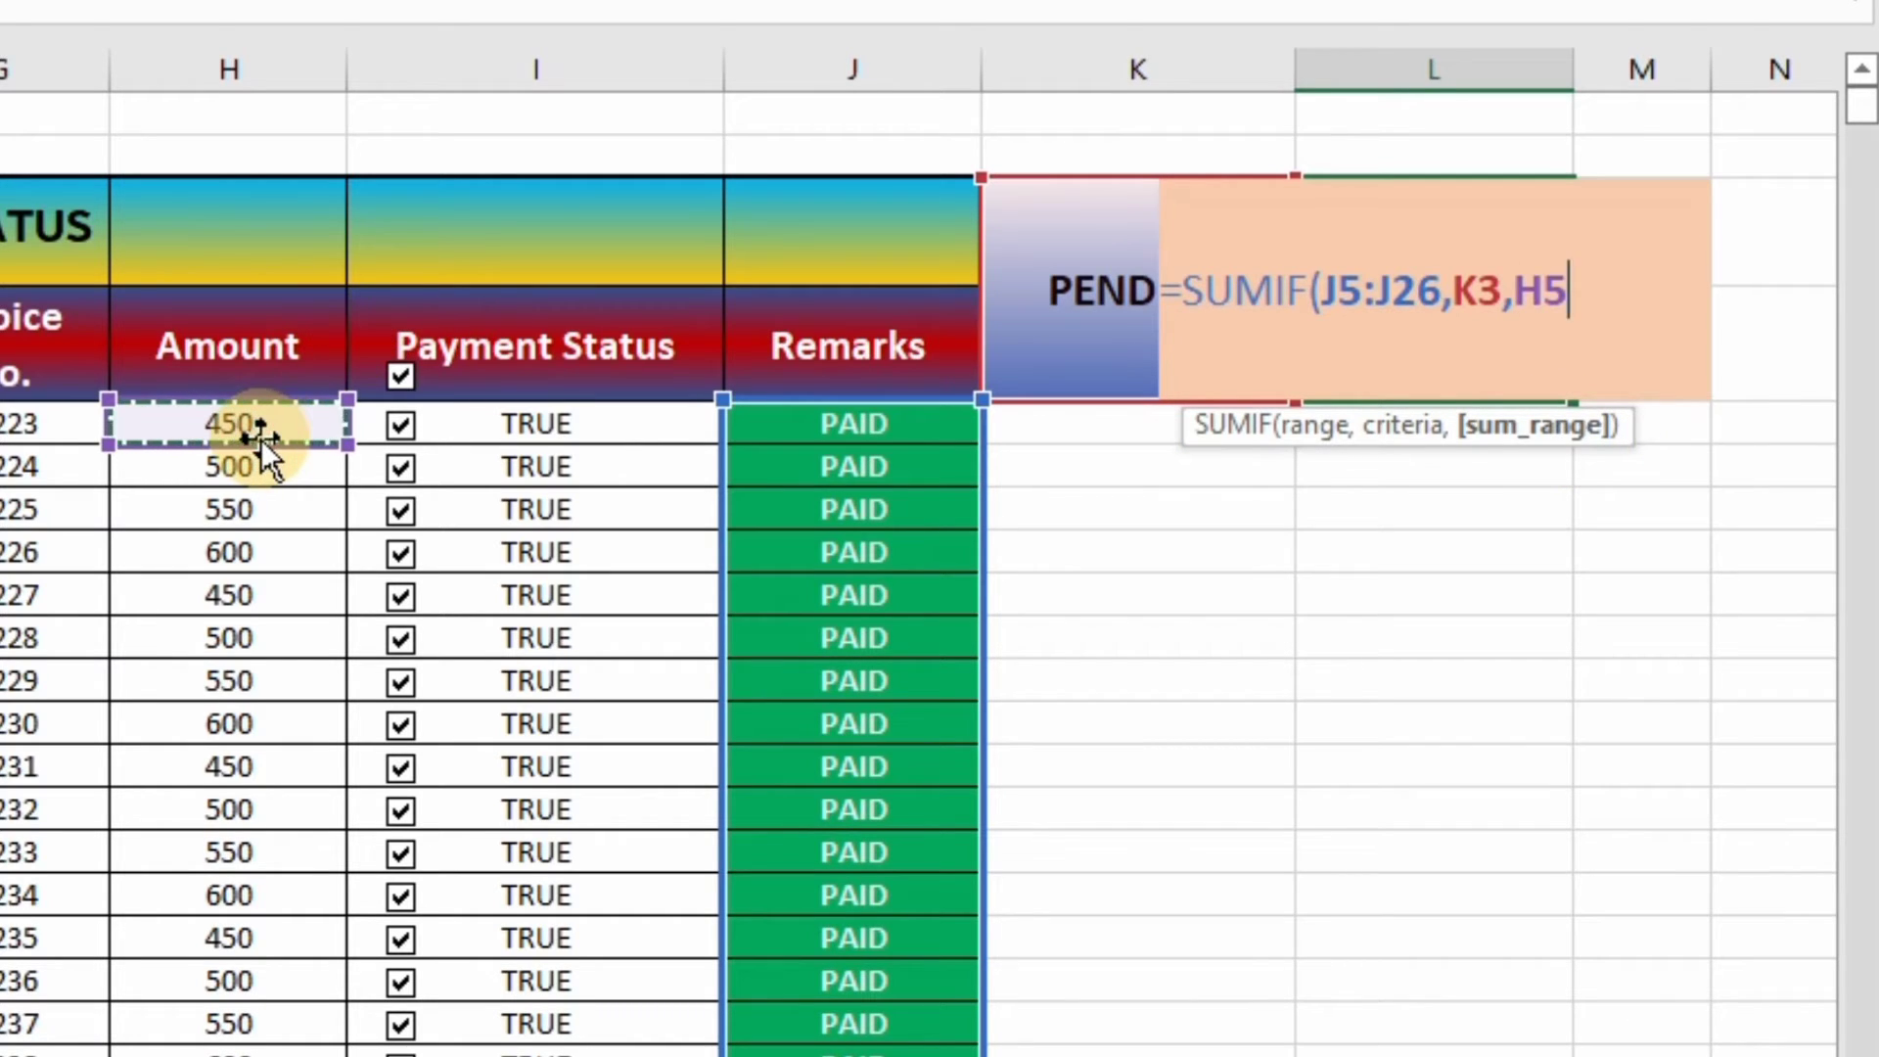
{"action": "key", "text": "ctrl+shift+Down"}
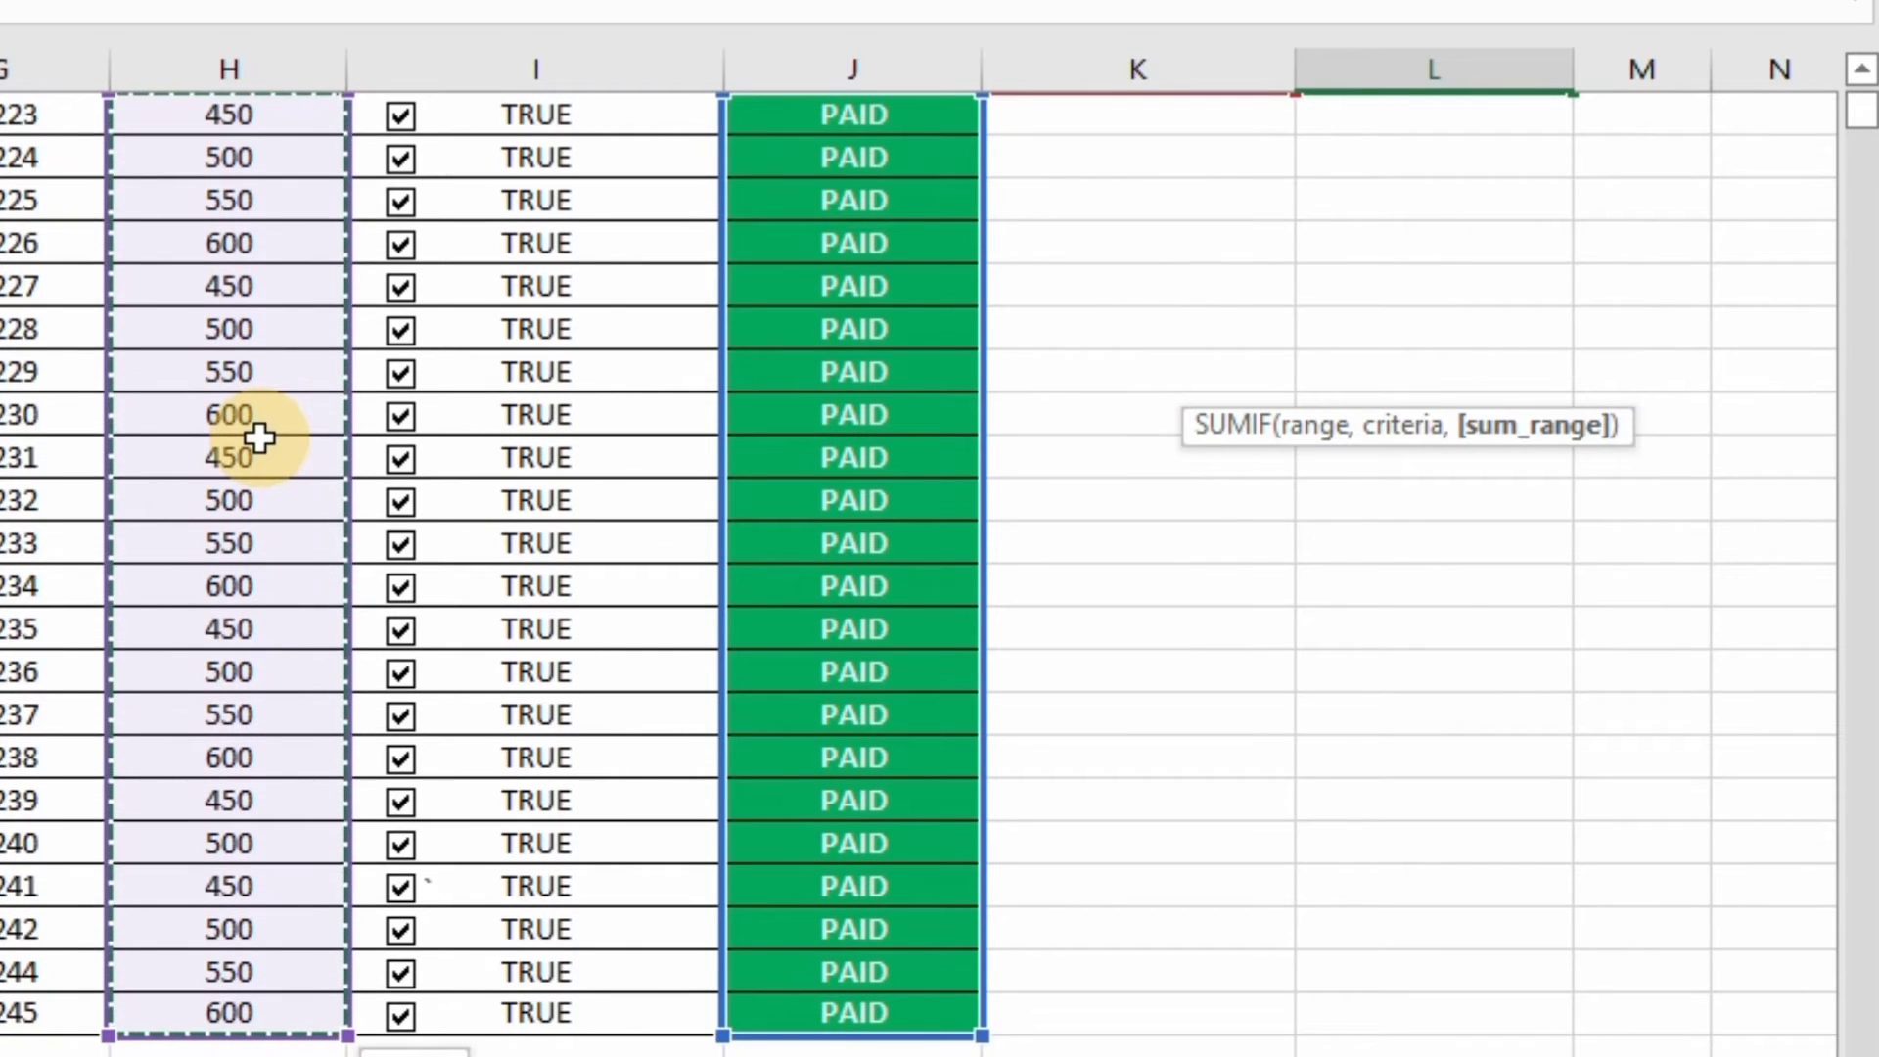
{"action": "left_click", "coordinate": [1856, 70]}
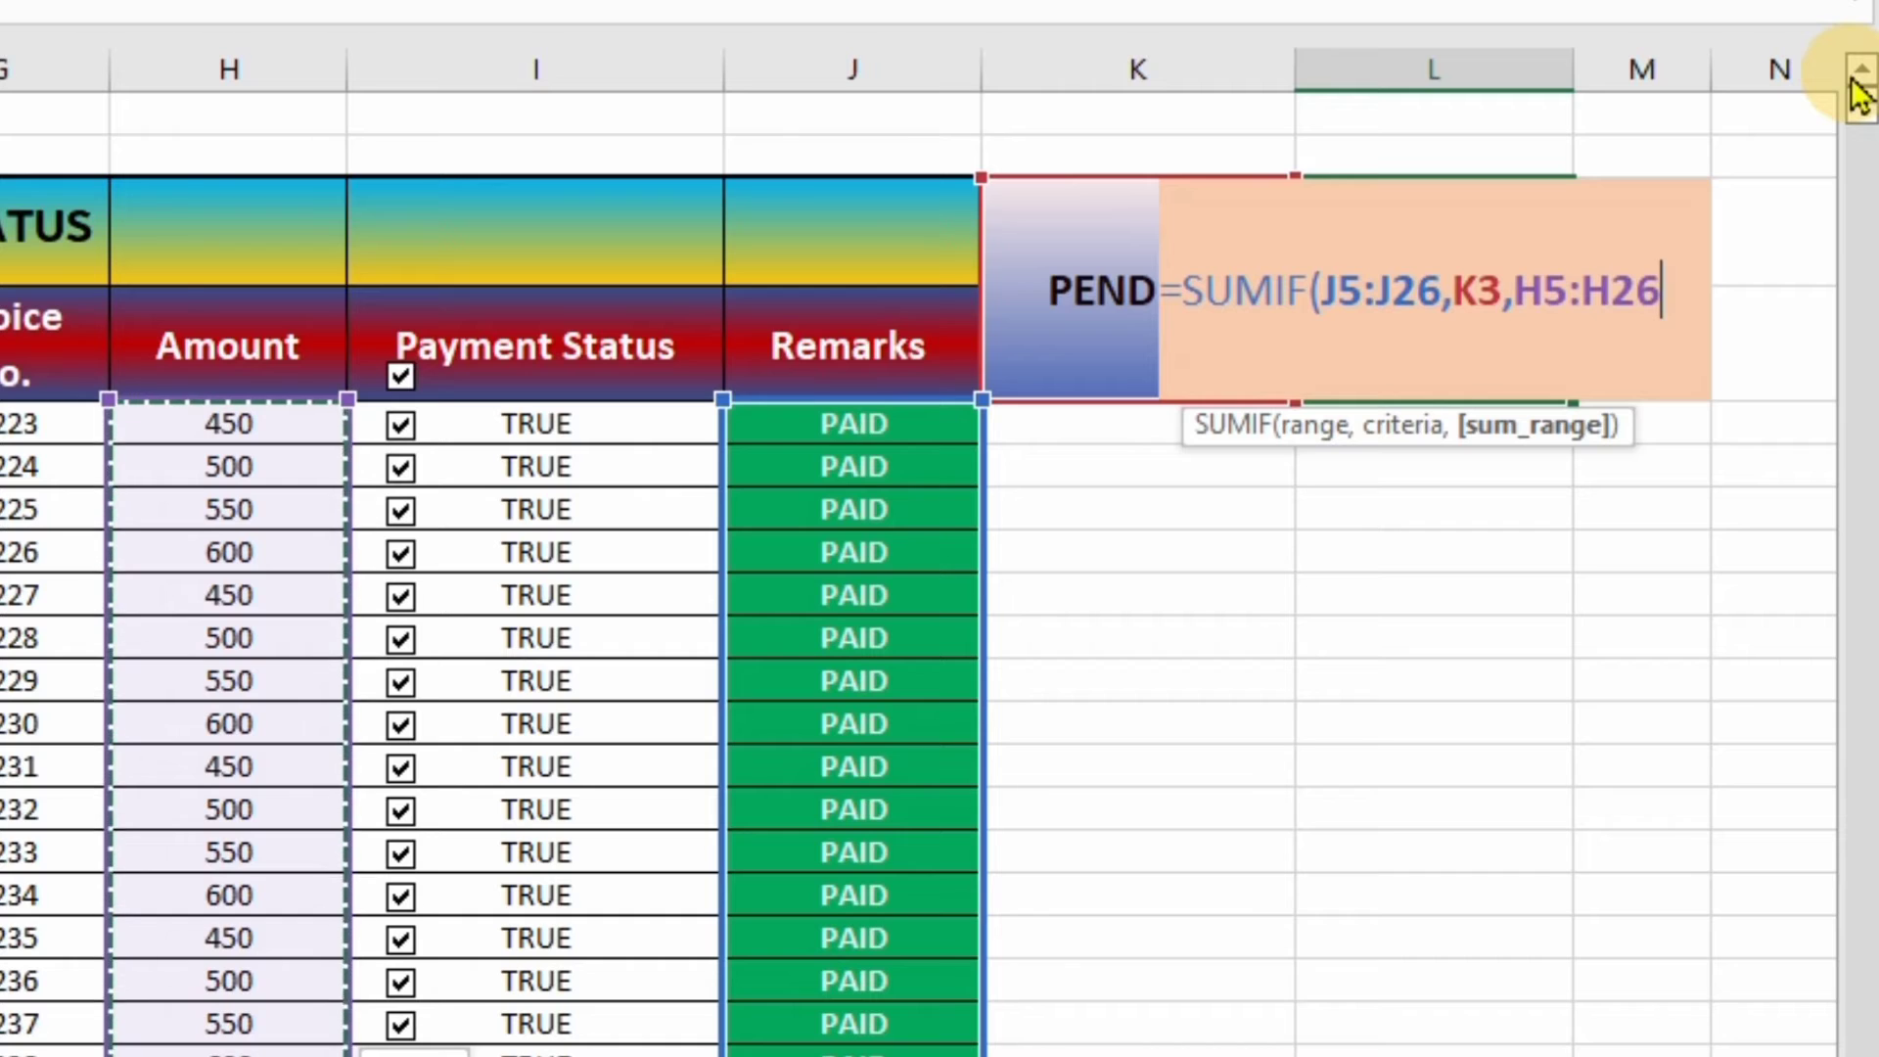
{"action": "type", "text": ")"}
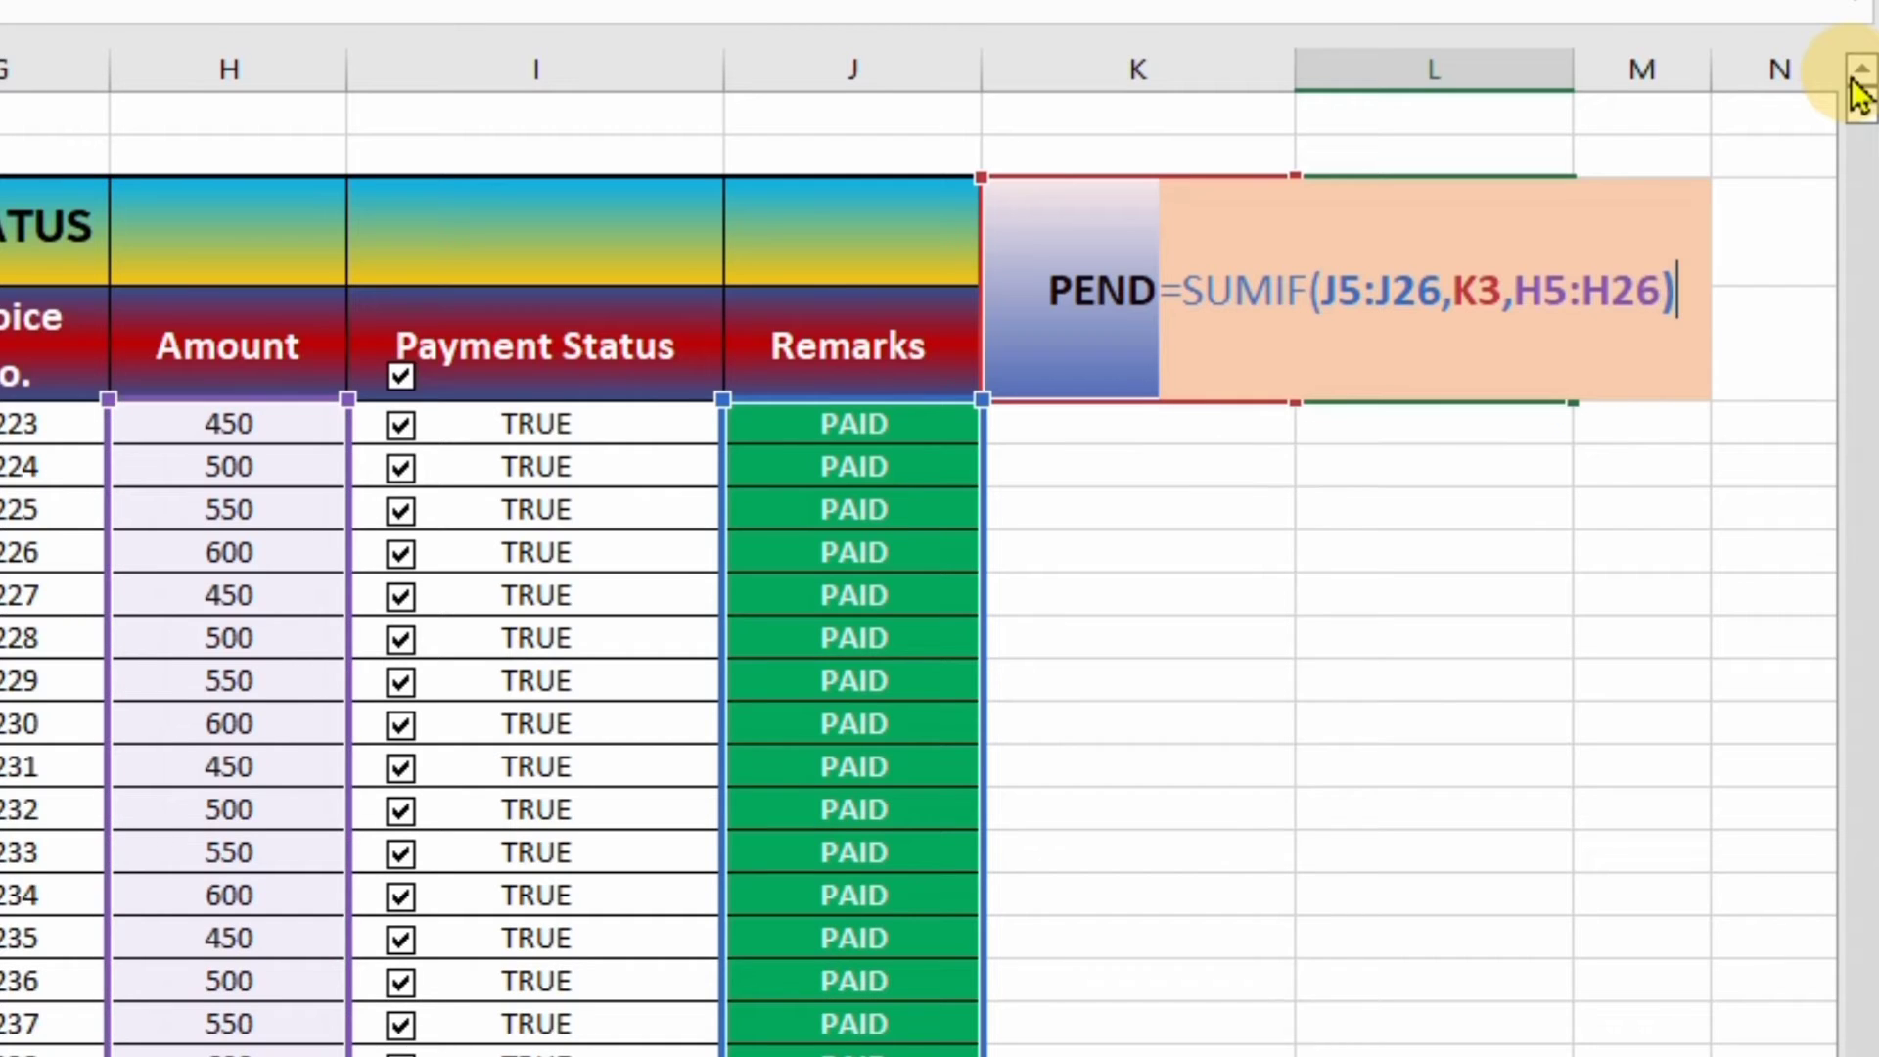
{"action": "key", "text": "Return"}
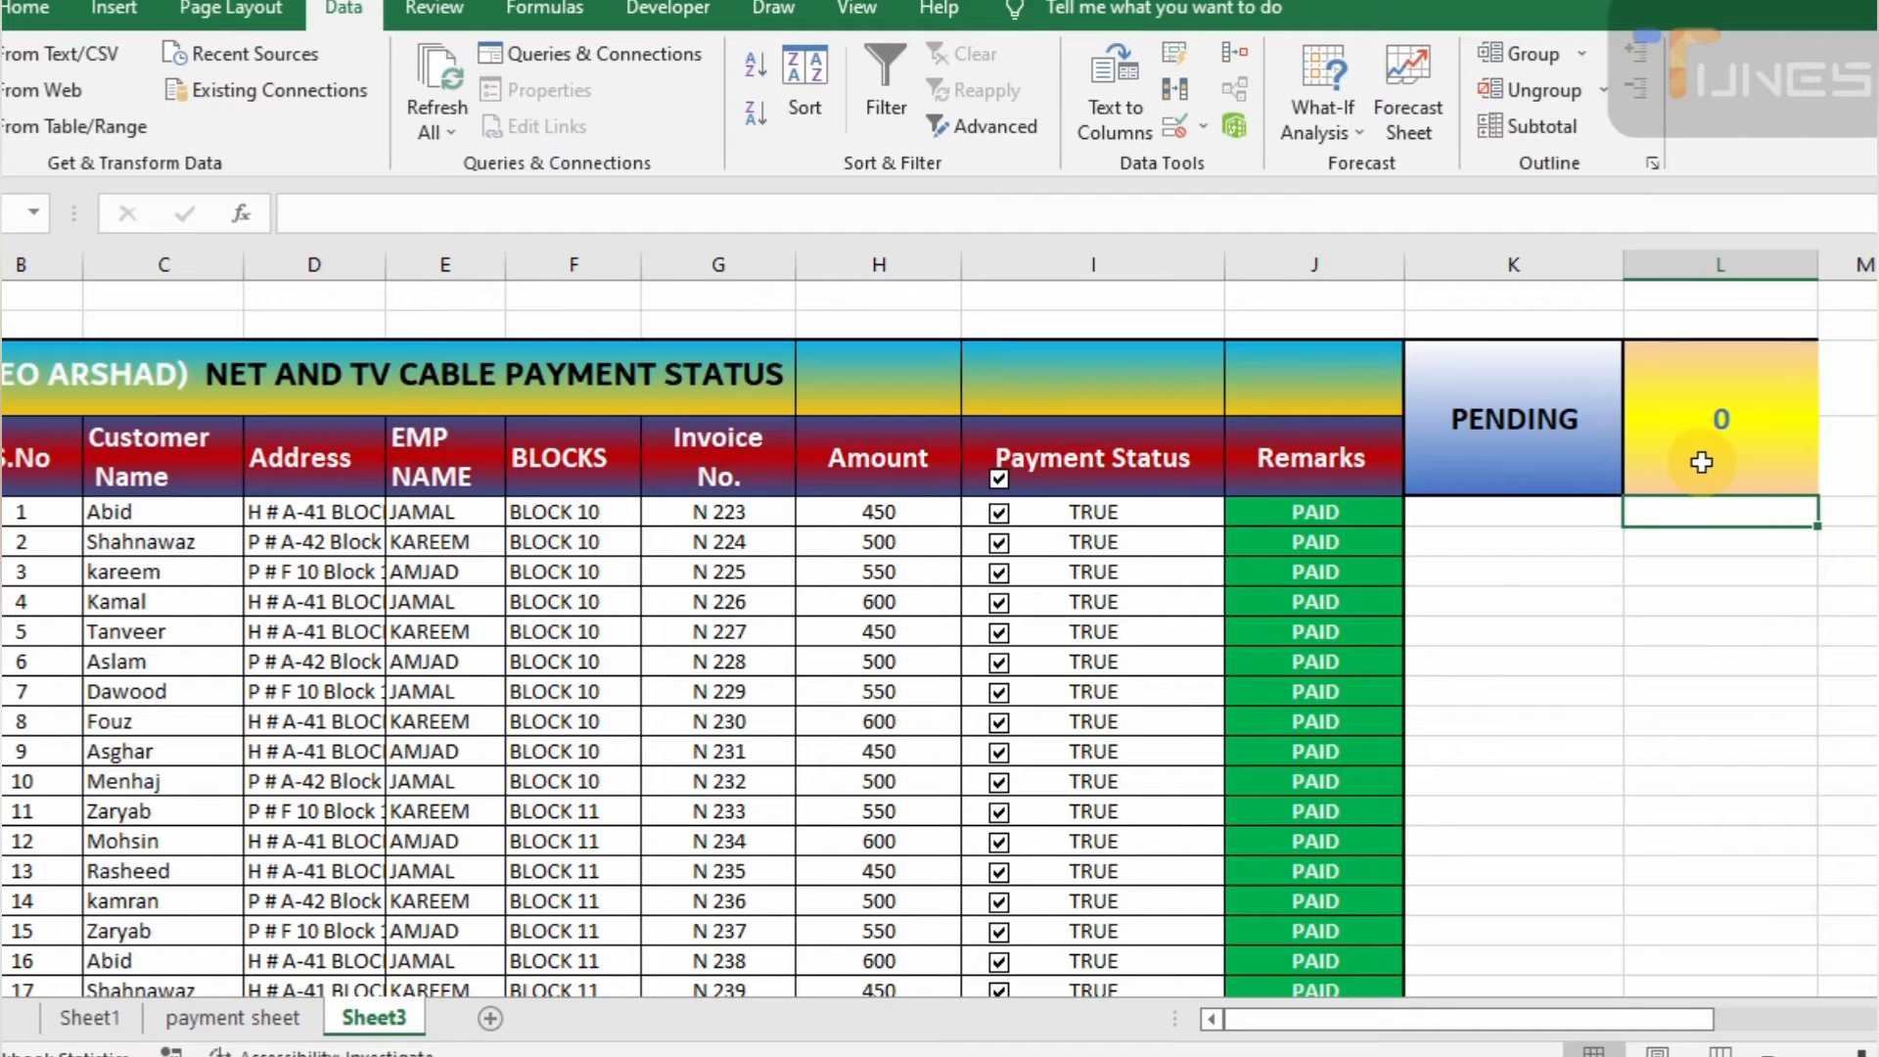
Clear the Payment Status check boxes for serial numbers 8 through 14
{"action": "left_click", "coordinate": [1395, 338]}
{"action": "left_click", "coordinate": [1578, 460]}
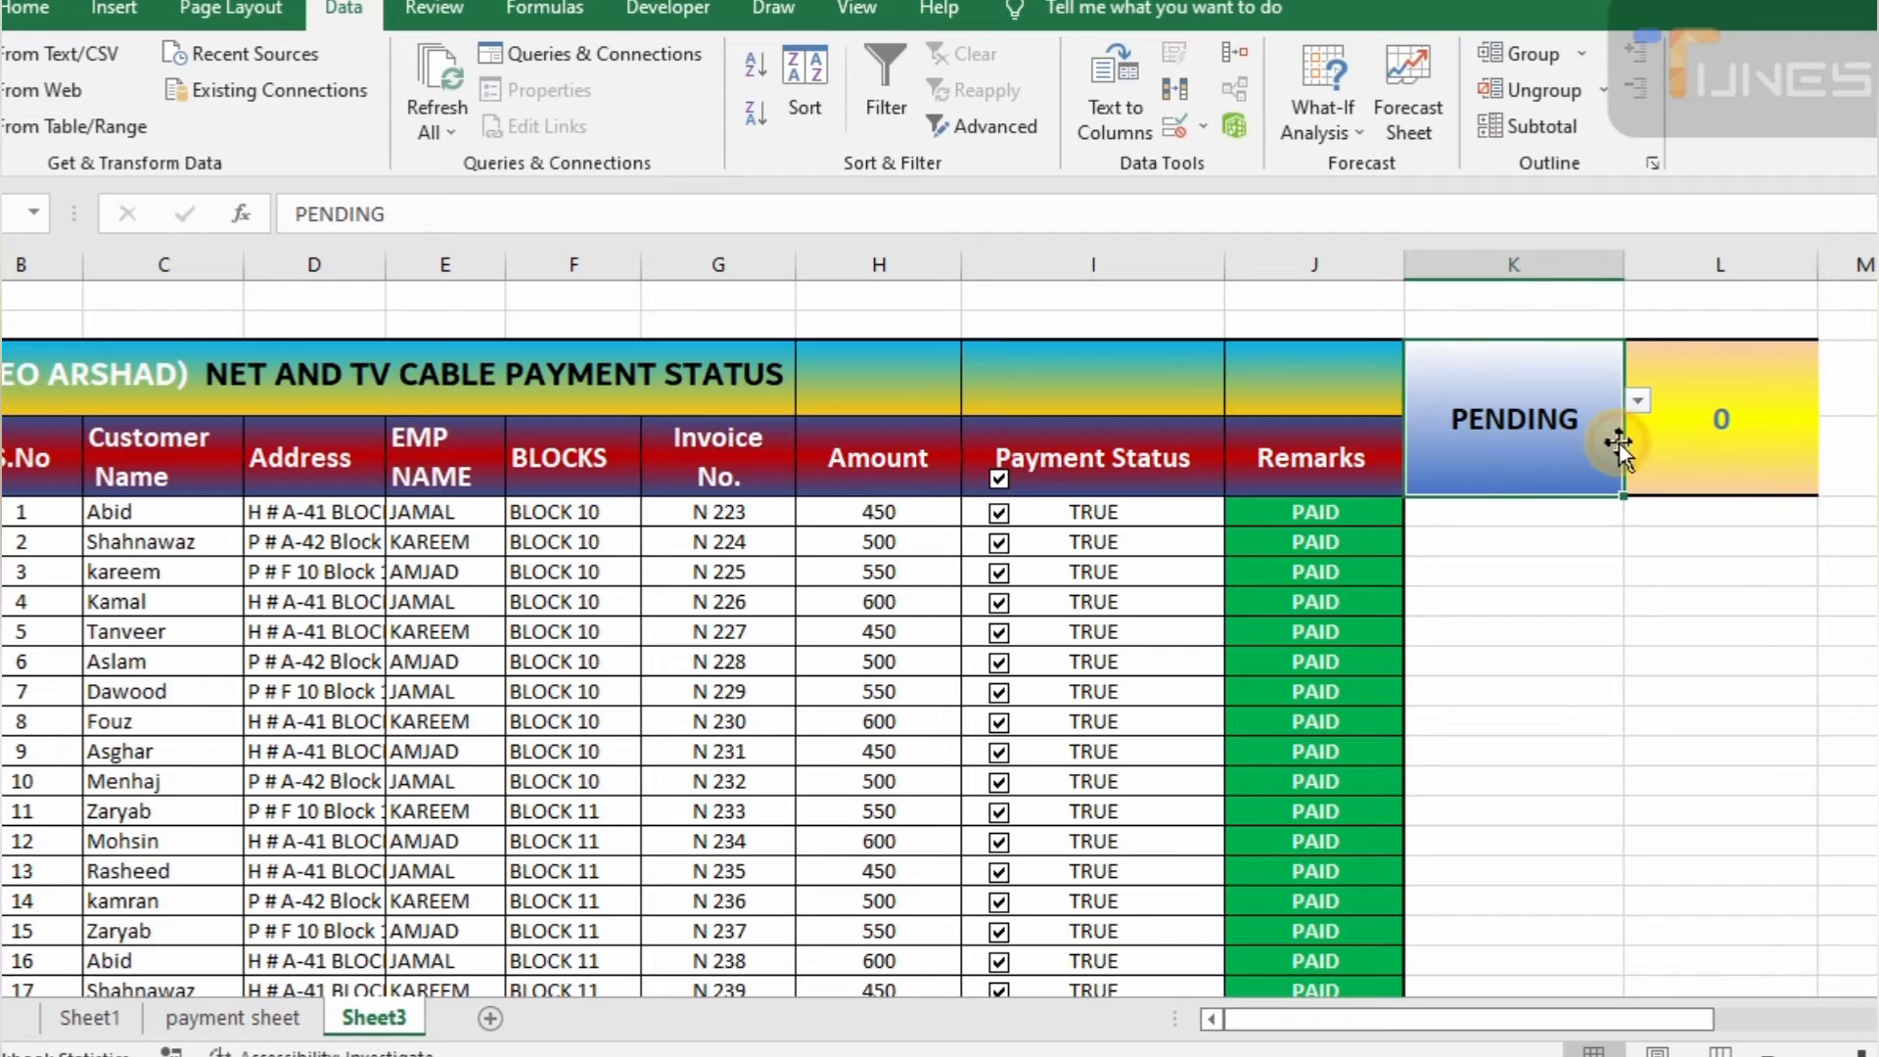
{"action": "left_click", "coordinate": [998, 724]}
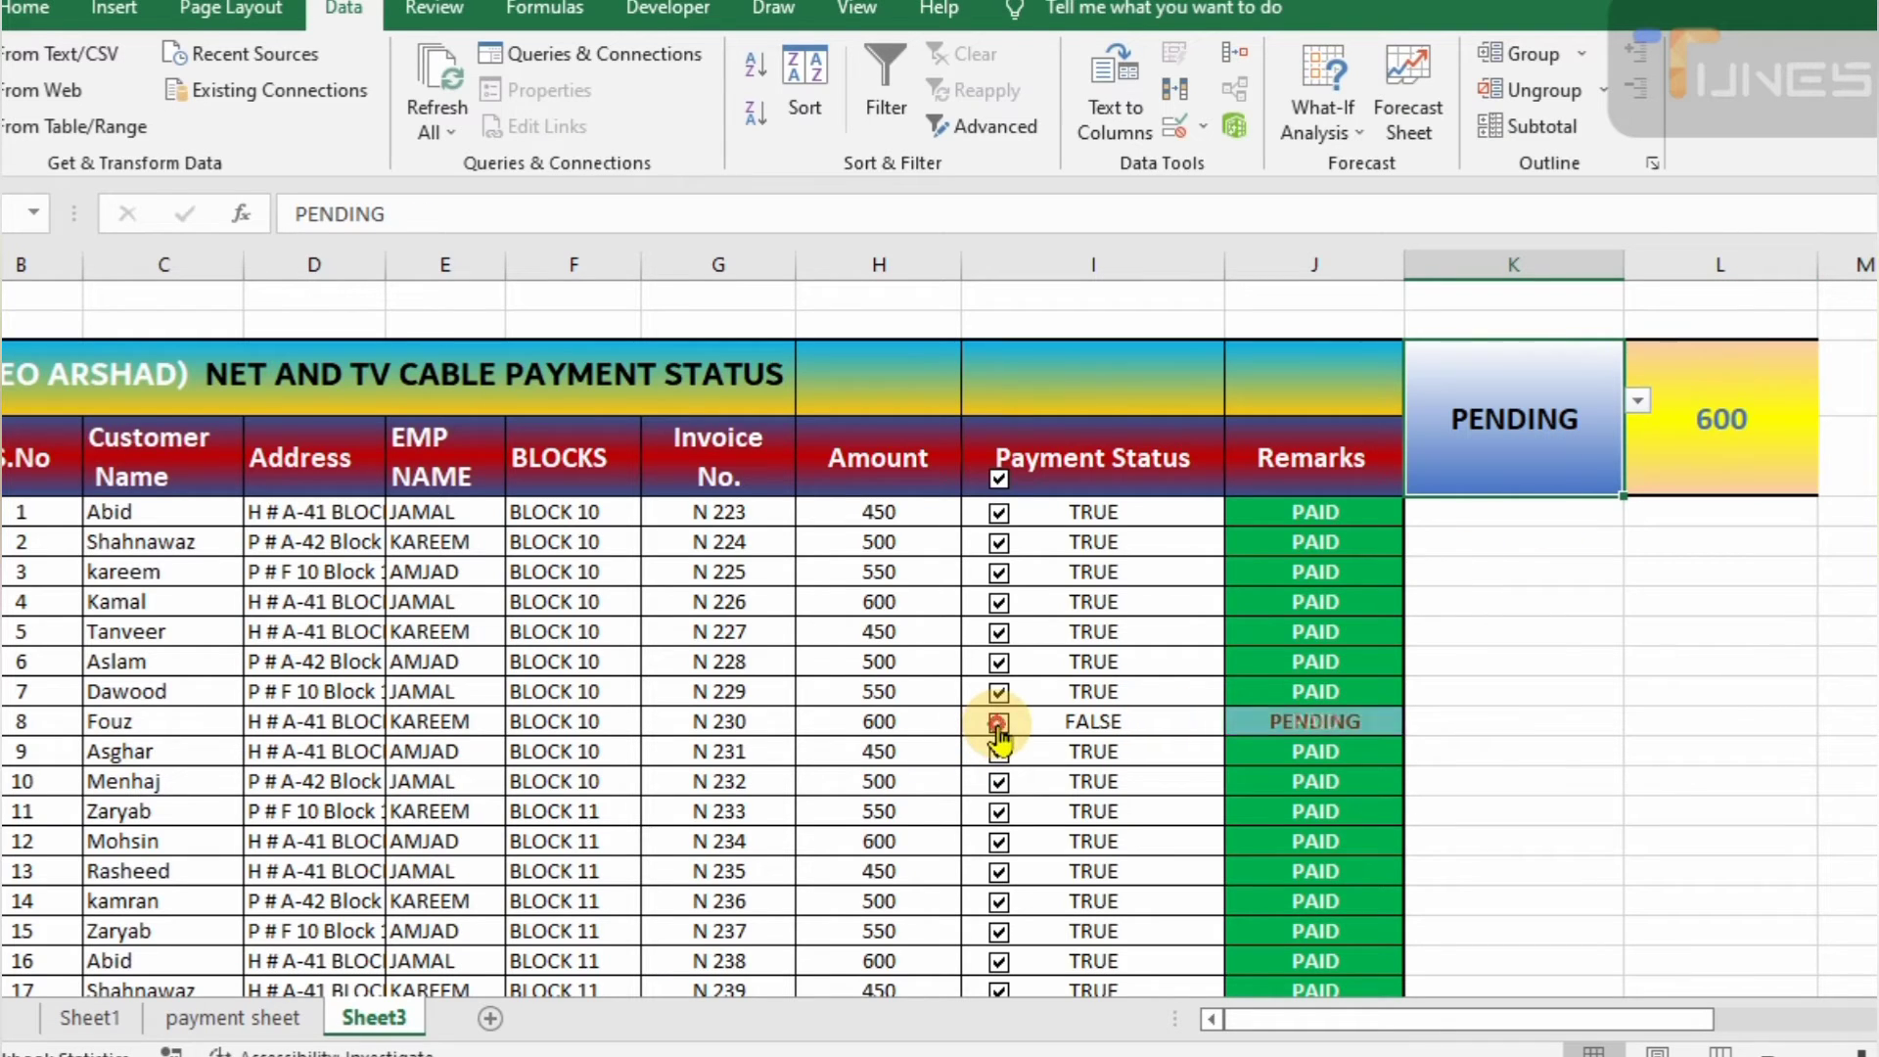
{"action": "left_click", "coordinate": [998, 752]}
{"action": "left_click", "coordinate": [998, 781]}
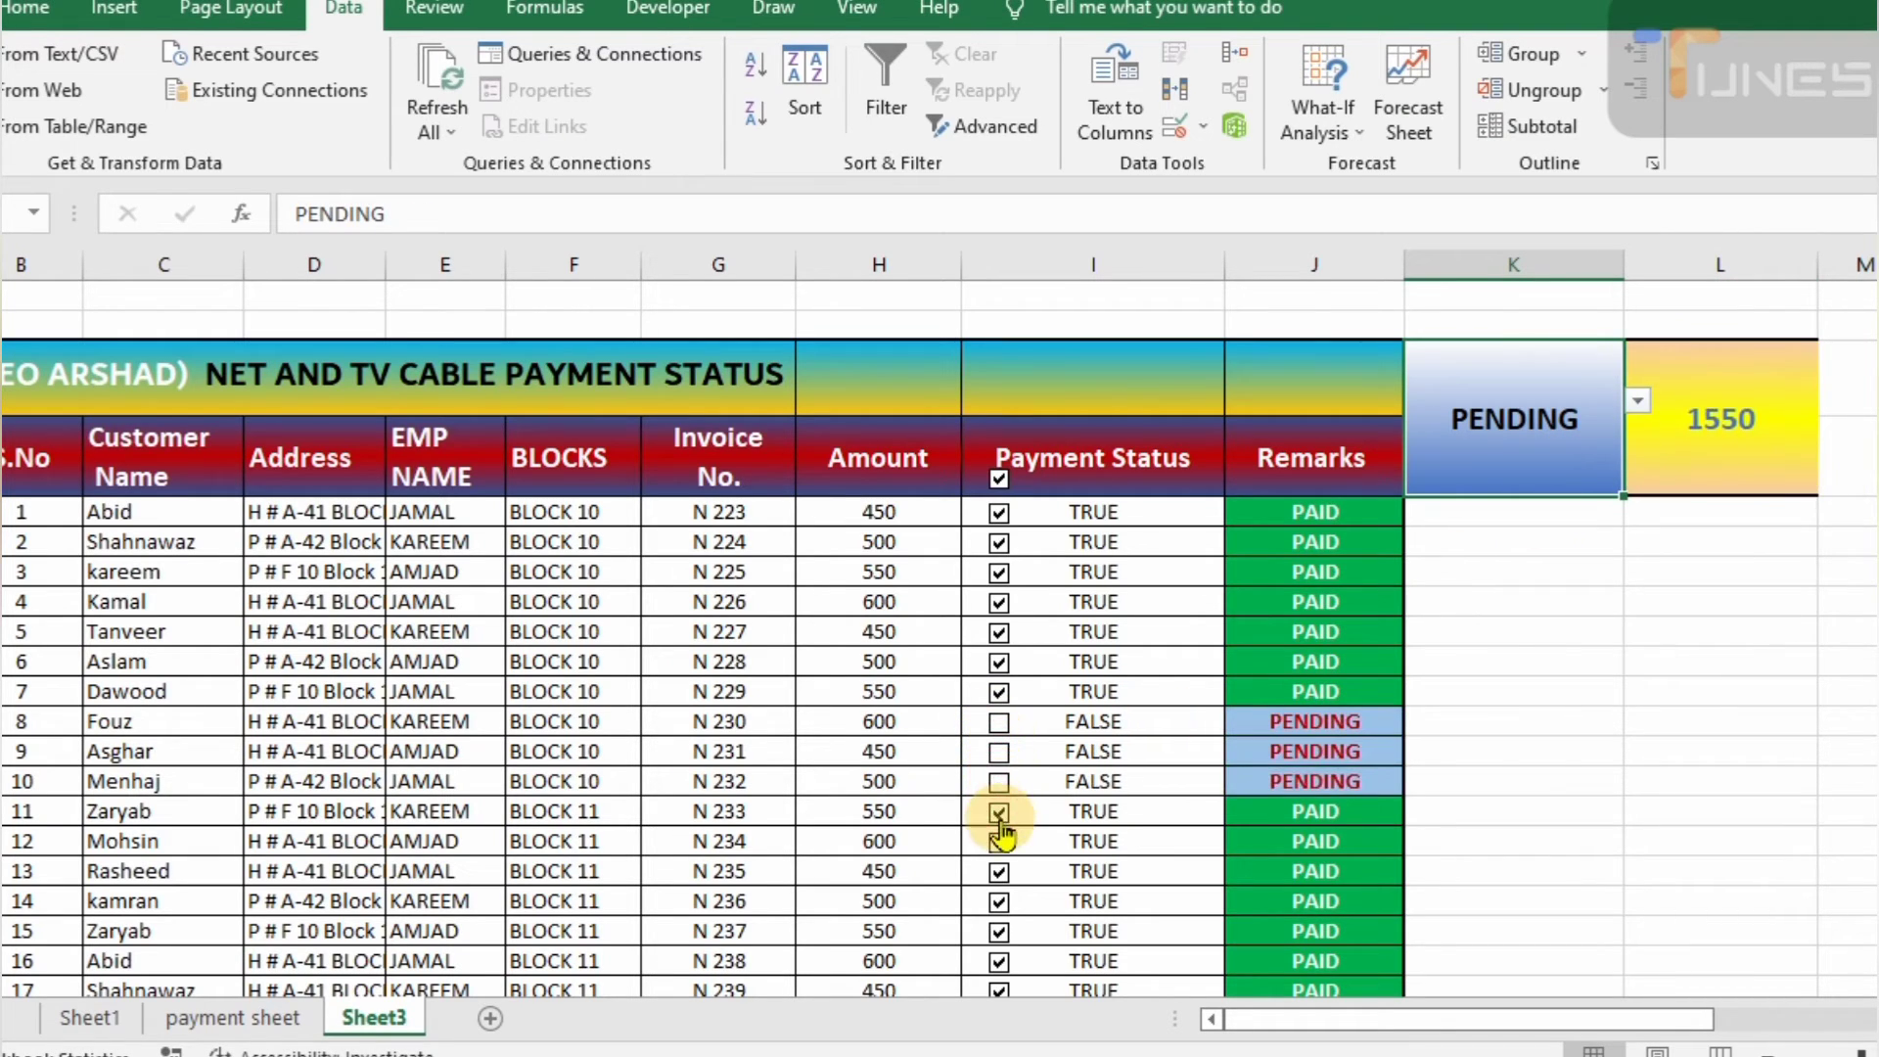
{"action": "left_click", "coordinate": [998, 811]}
{"action": "left_click", "coordinate": [998, 842]}
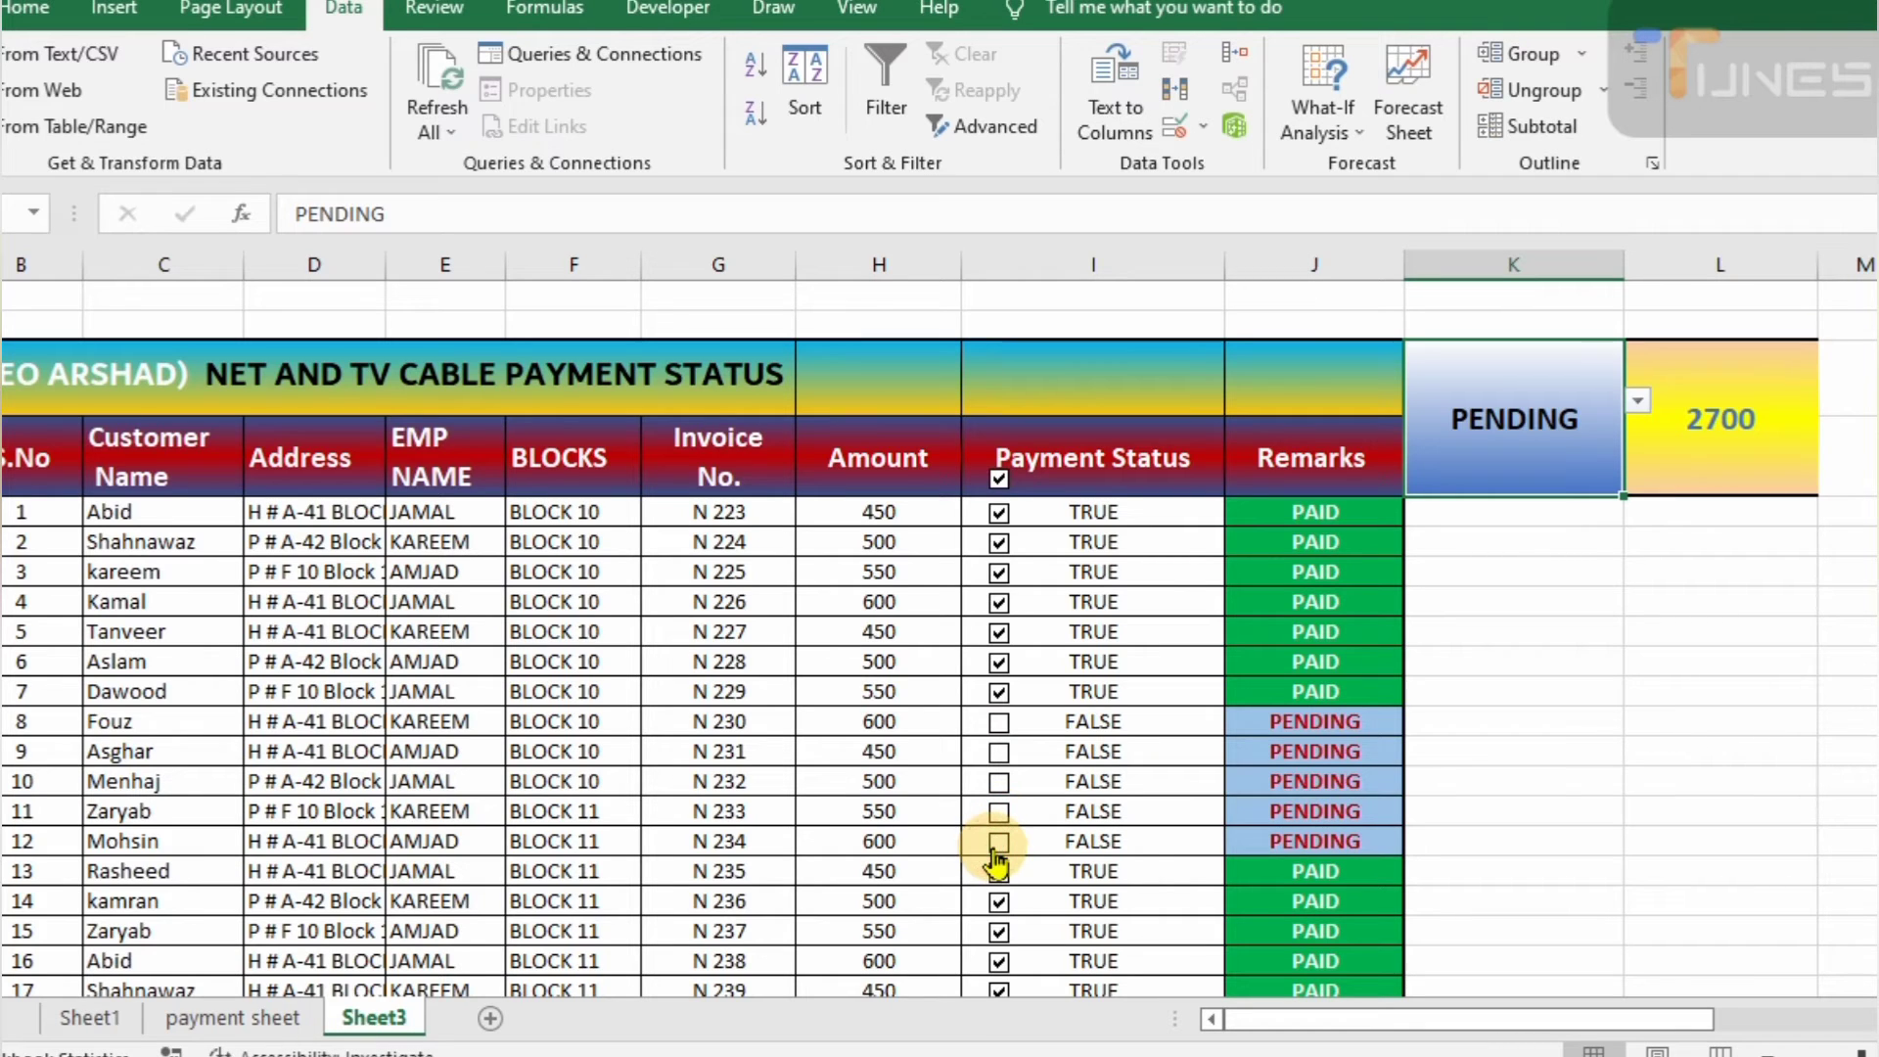
{"action": "left_click", "coordinate": [998, 871]}
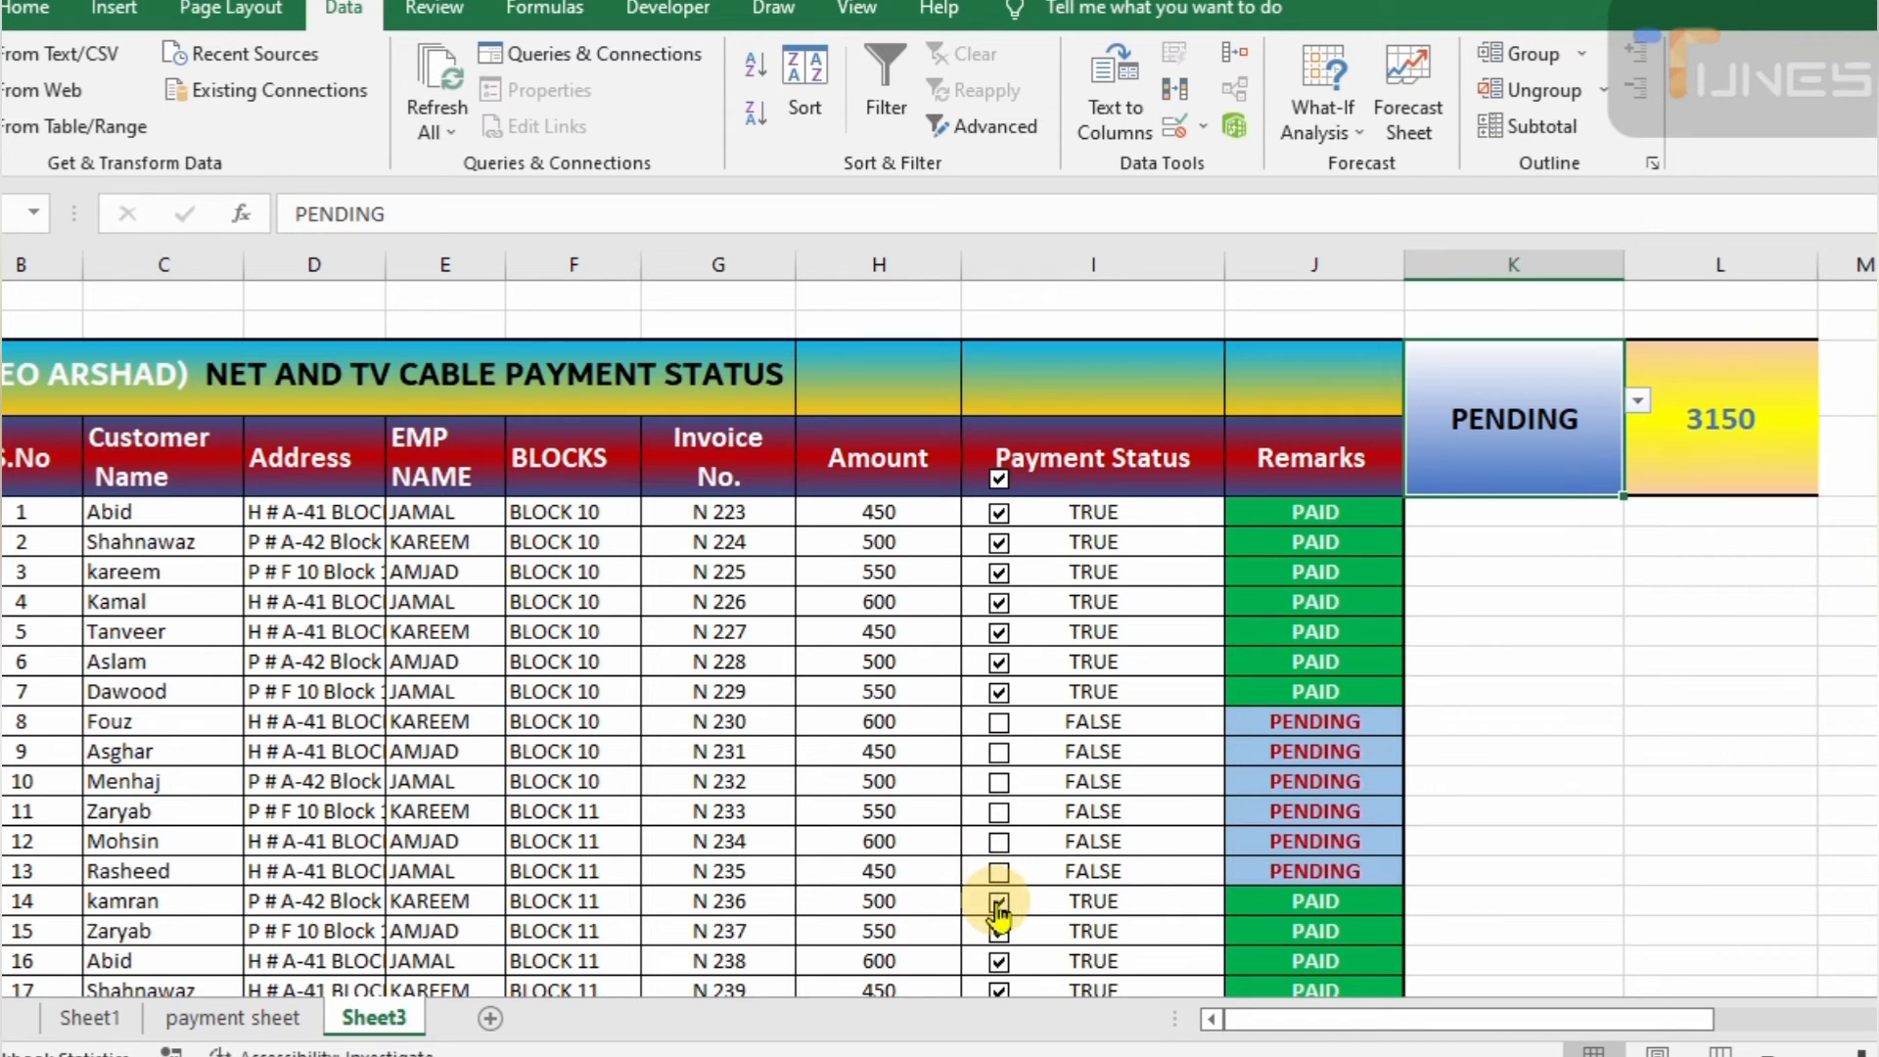
{"action": "left_click", "coordinate": [998, 901]}
Choose PAID from the status drop-down list in the merged header cell K3
{"action": "left_click", "coordinate": [1637, 403]}
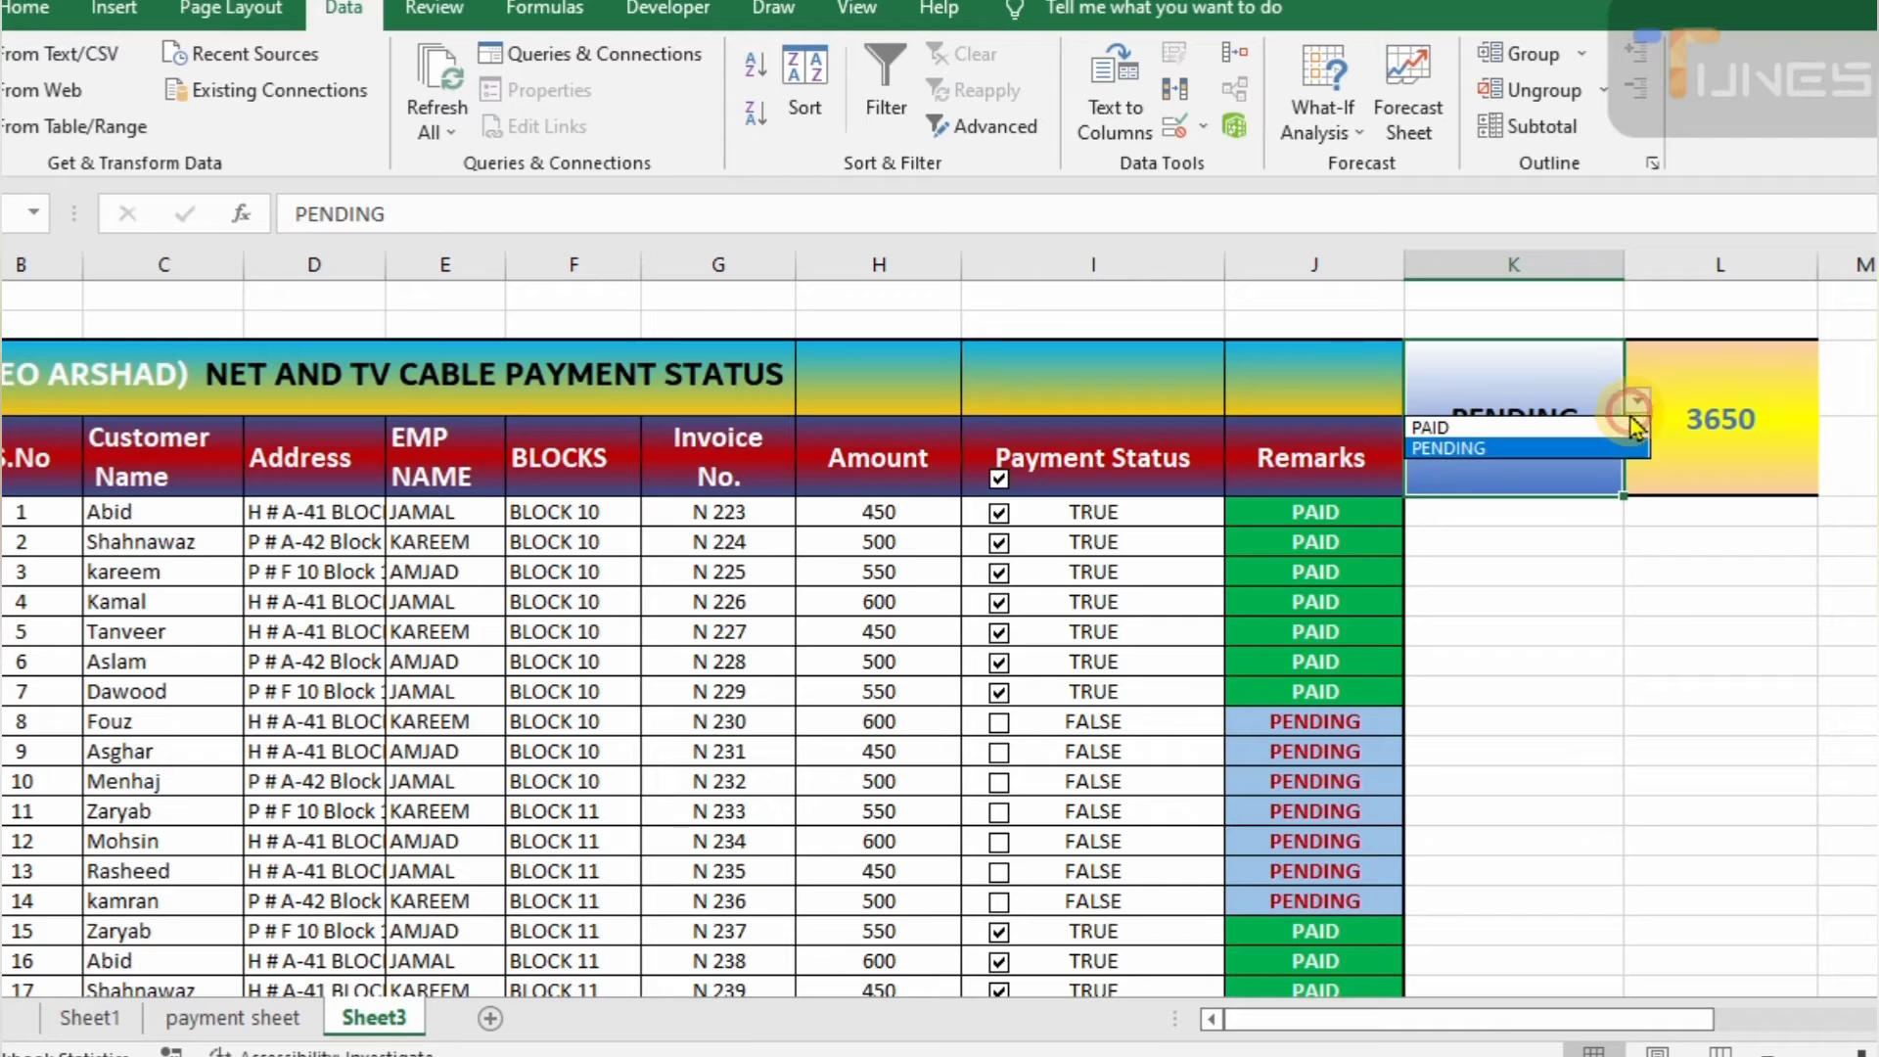
{"action": "left_click", "coordinate": [1565, 423]}
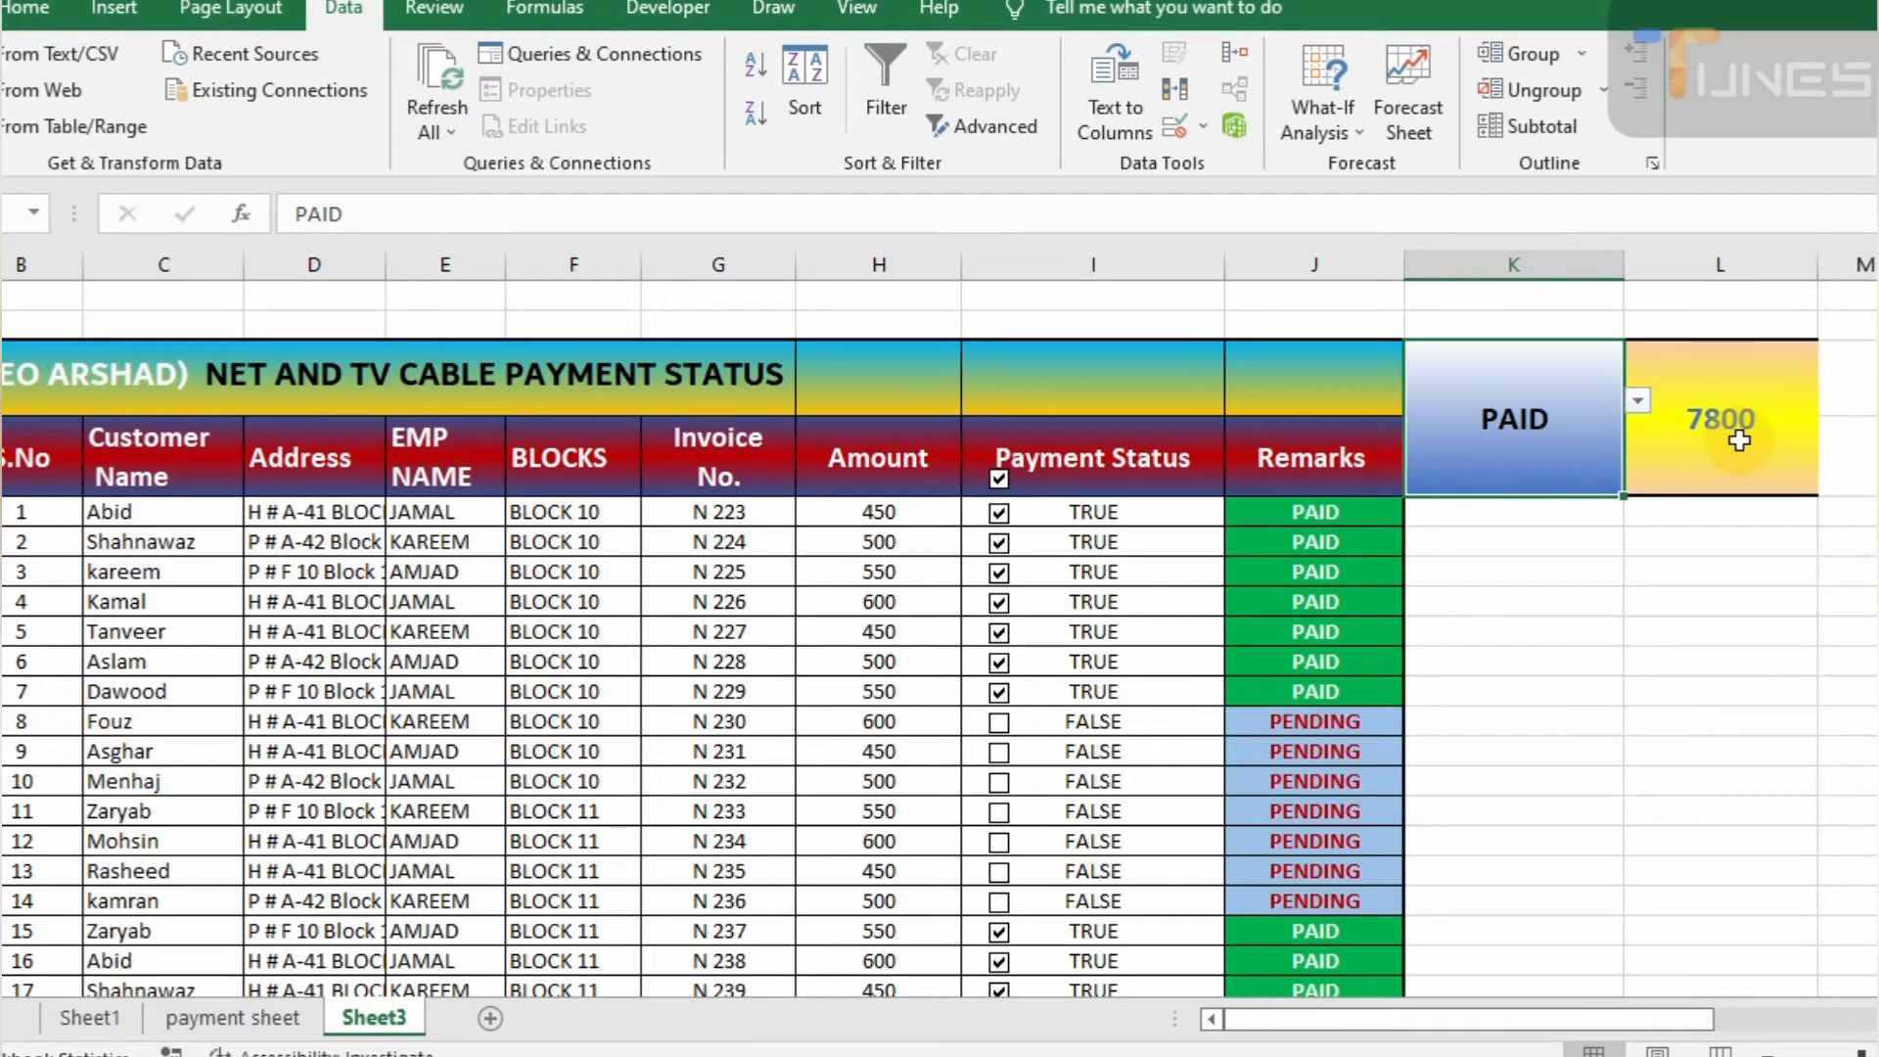
Tick the Payment Status check boxes for serial numbers 8 through 14 again
{"action": "left_click", "coordinate": [998, 721]}
{"action": "left_click", "coordinate": [998, 751]}
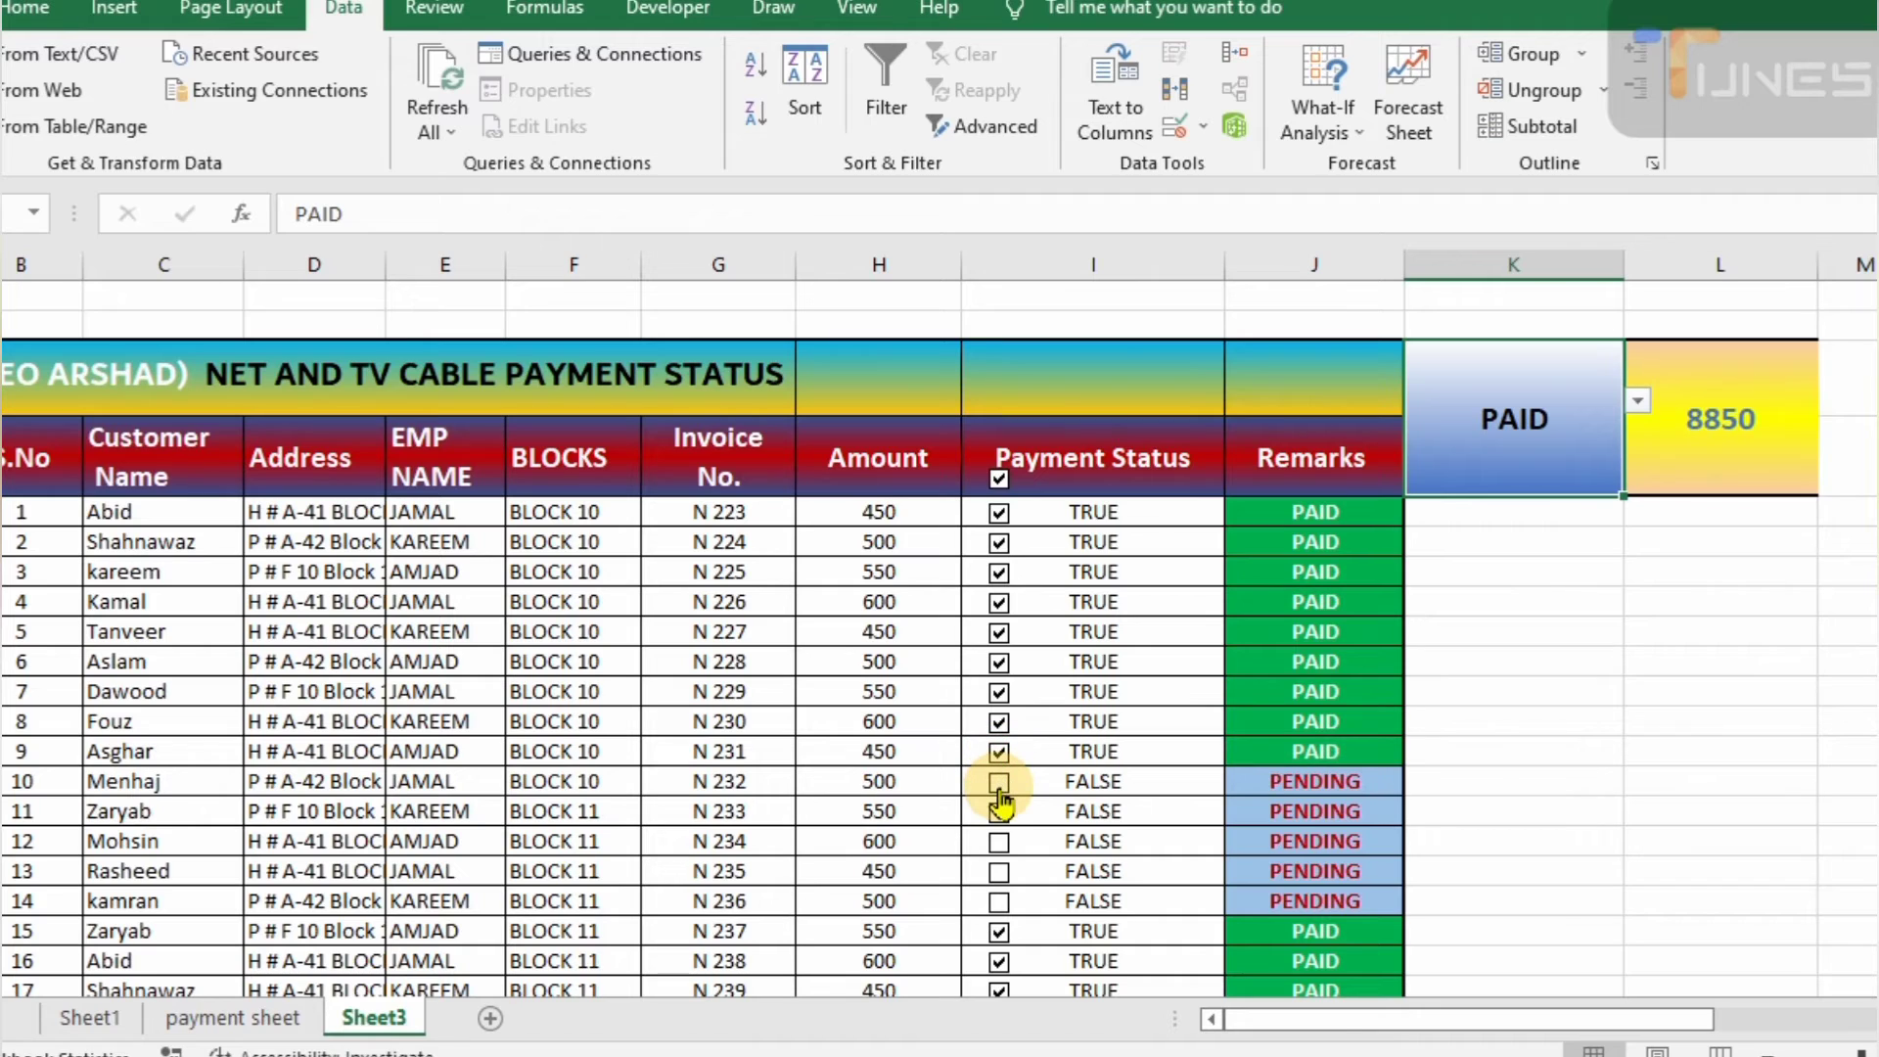
{"action": "left_click", "coordinate": [998, 781]}
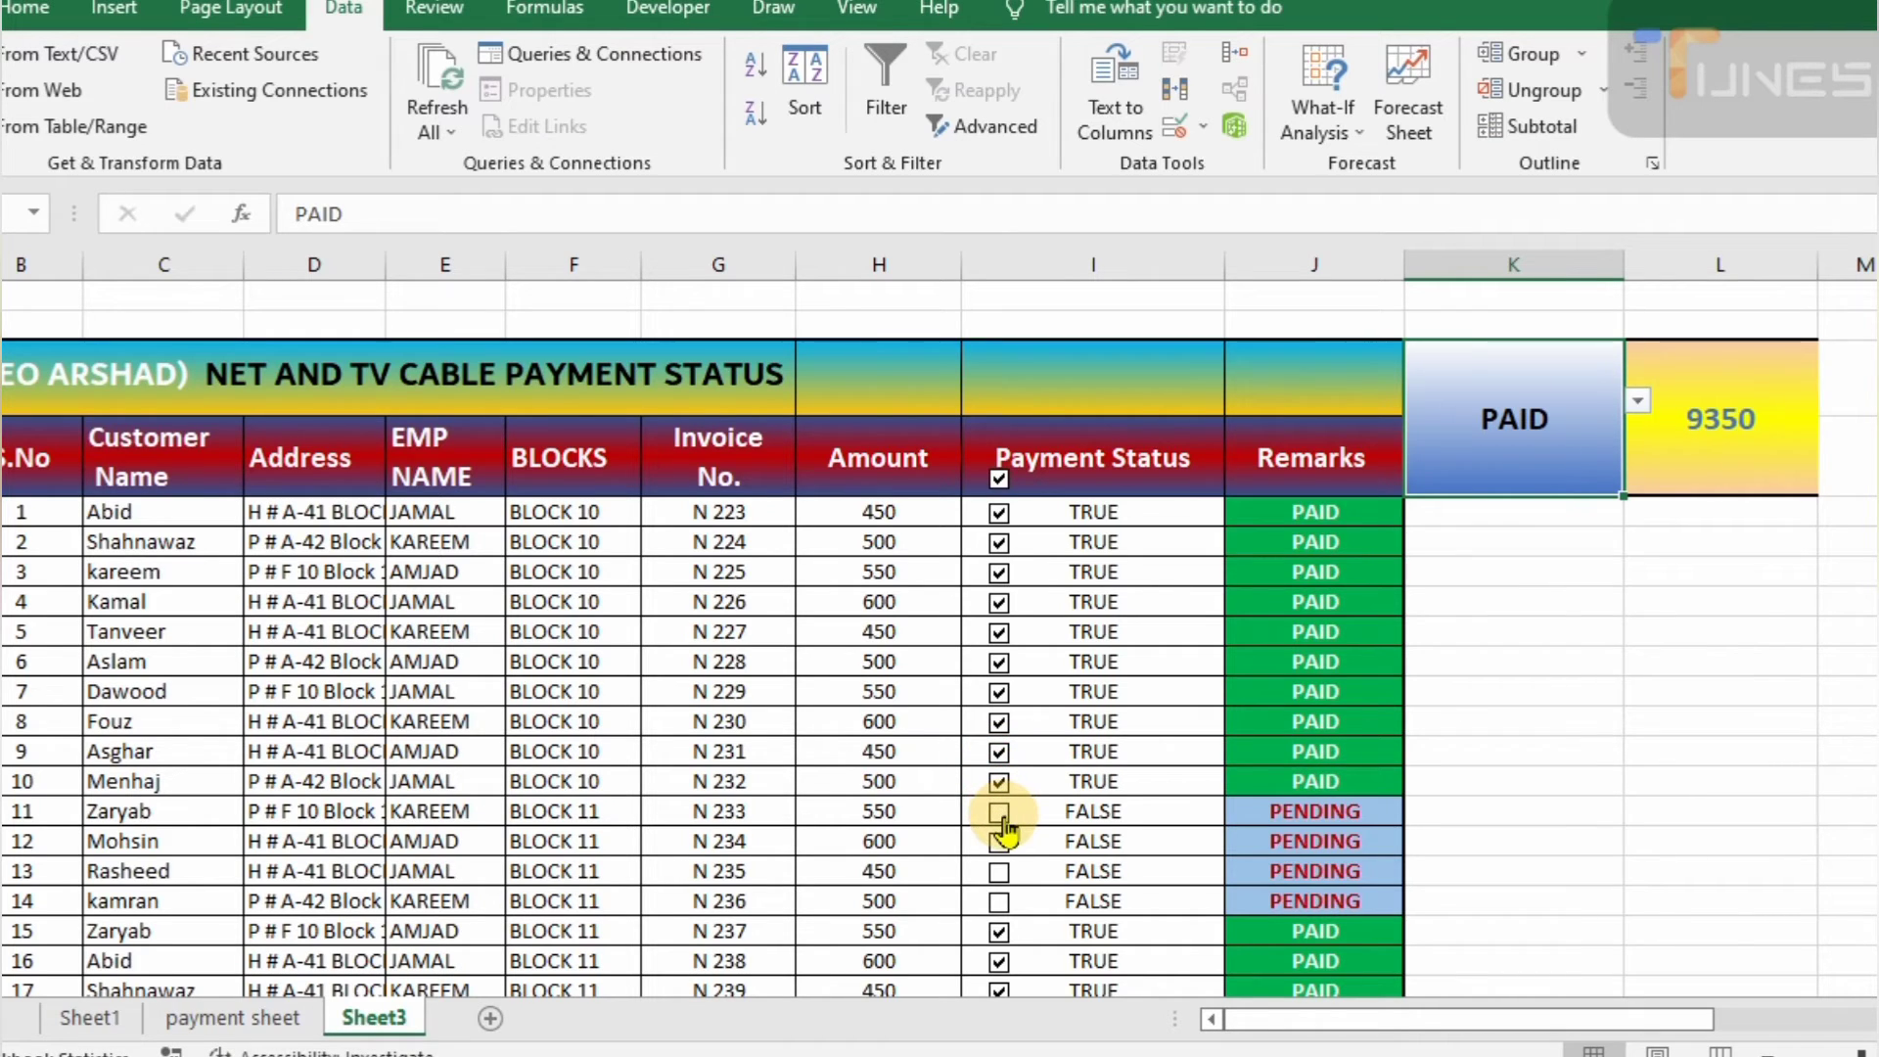
{"action": "left_click", "coordinate": [998, 812]}
{"action": "left_click", "coordinate": [998, 841]}
{"action": "left_click", "coordinate": [998, 871]}
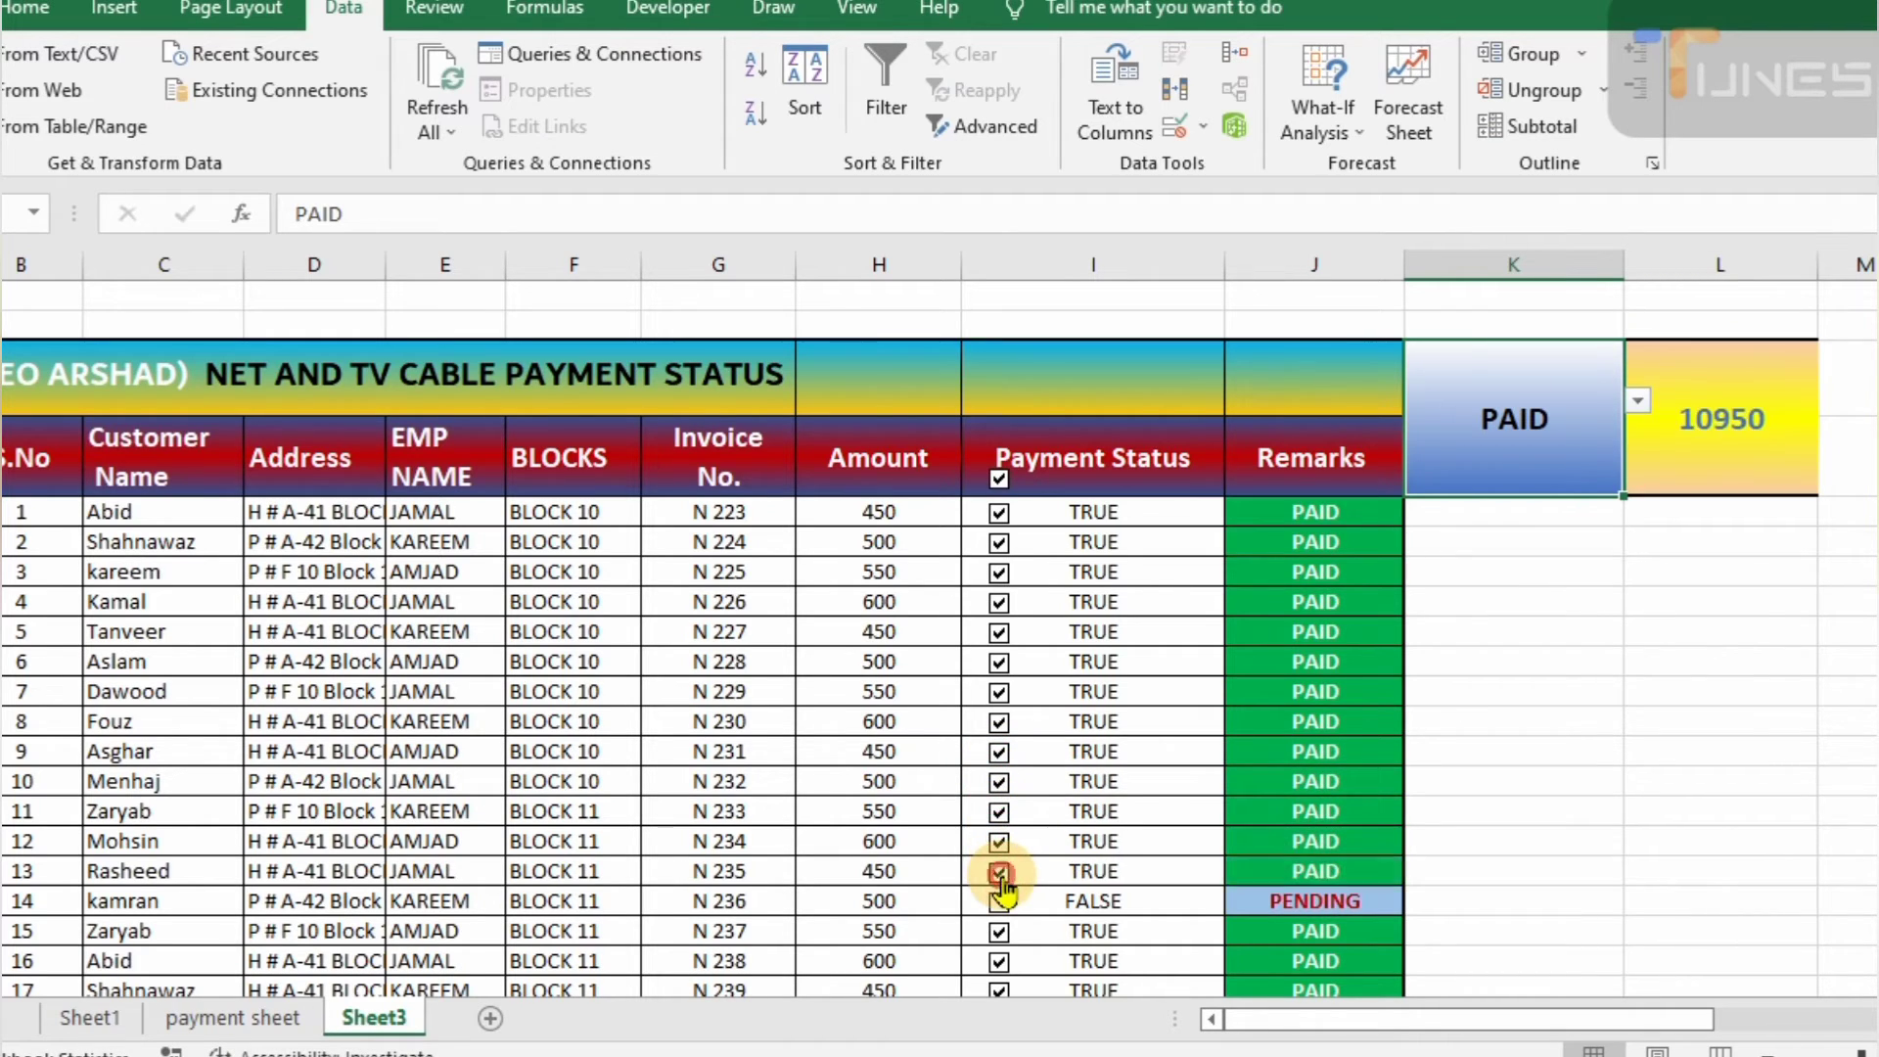
{"action": "left_click", "coordinate": [998, 901]}
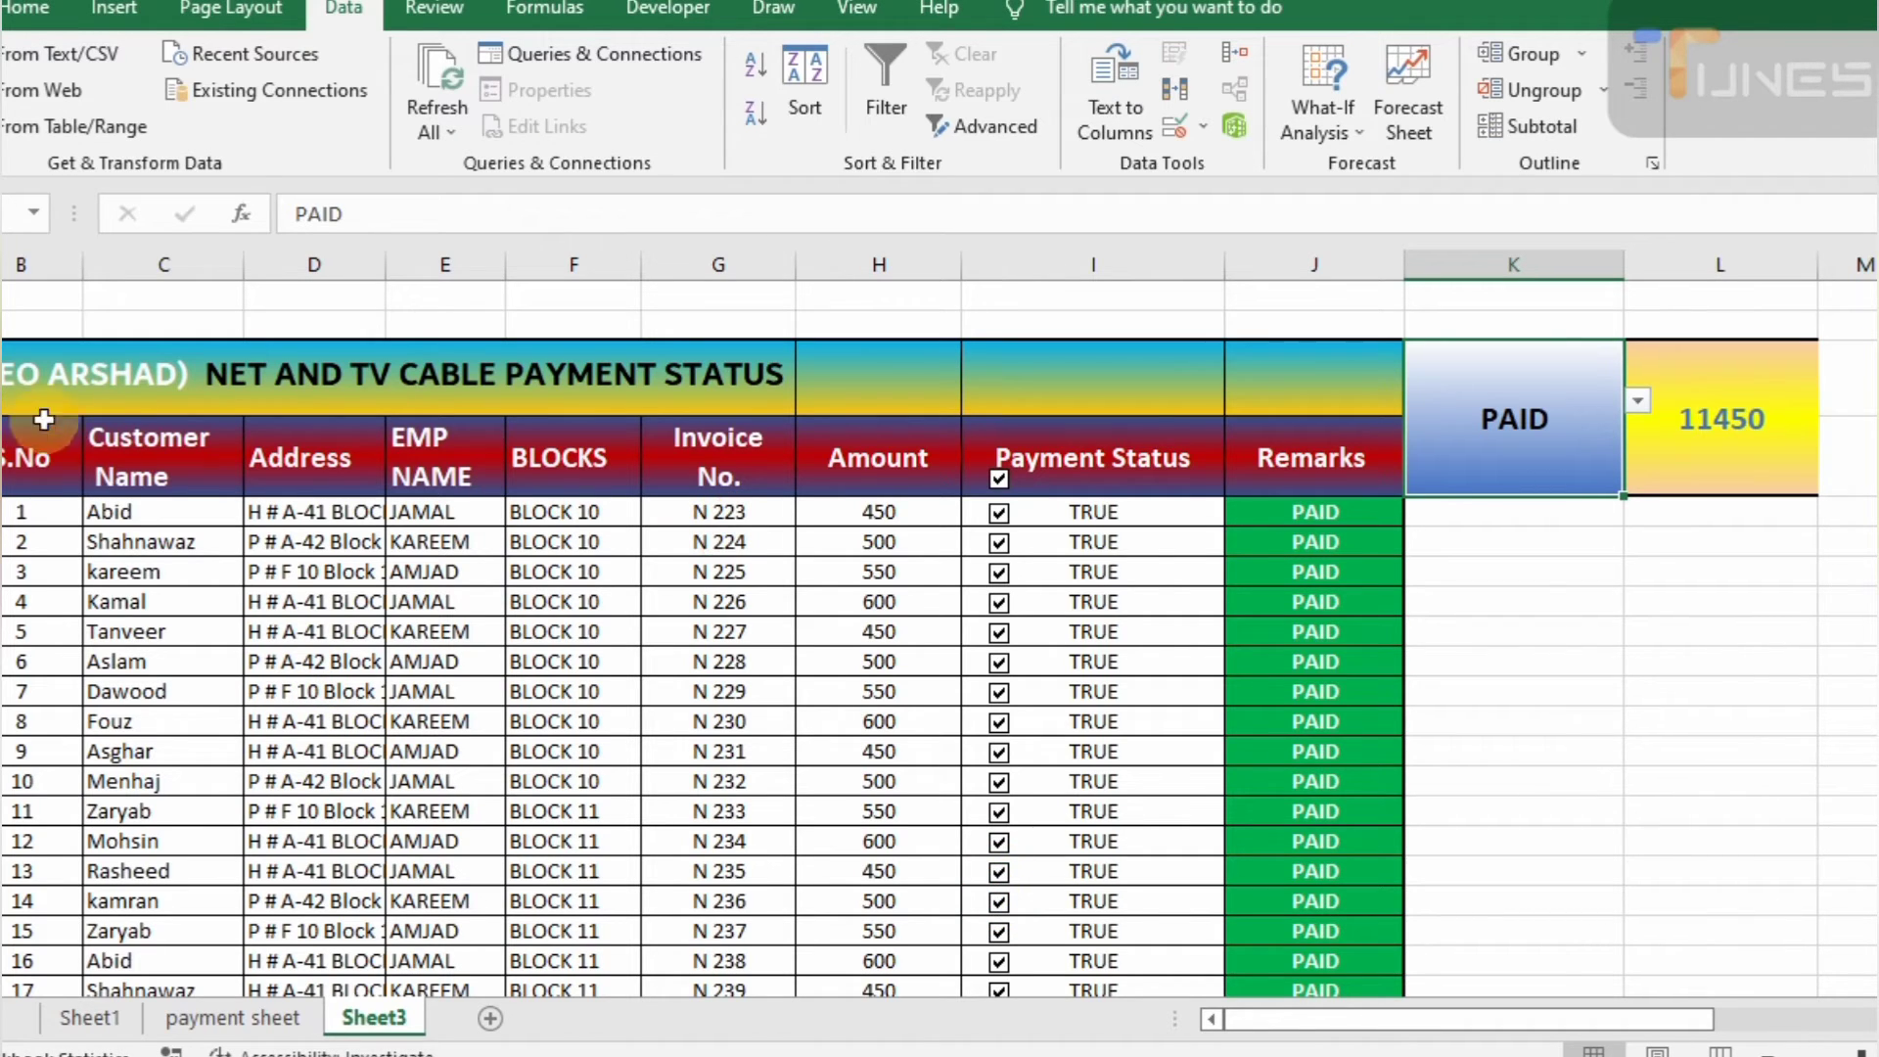
Turn on filtering for the table's header row from S.No to Remarks
{"action": "left_click", "coordinate": [450, 460]}
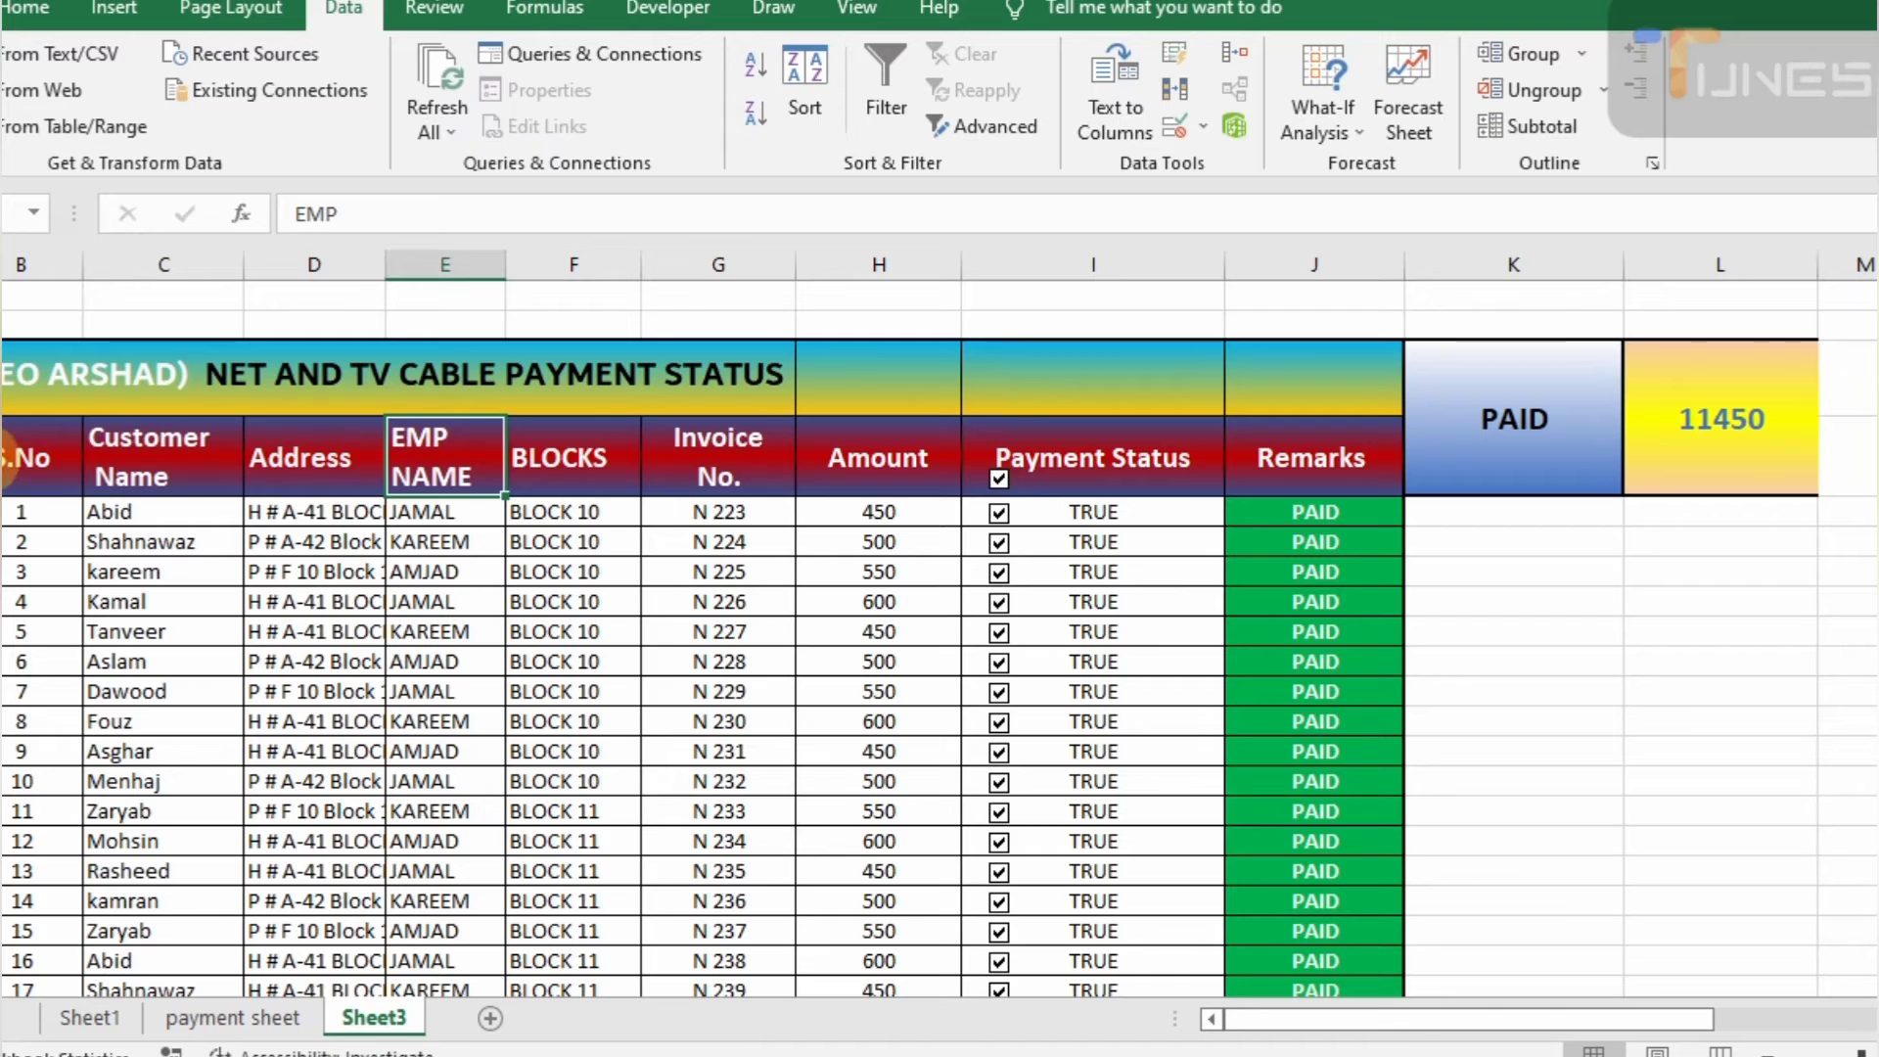
{"action": "left_click", "coordinate": [3, 459]}
{"action": "mouse_move", "coordinate": [19, 459]}
{"action": "left_mouse_down"}
{"action": "mouse_move", "coordinate": [196, 519]}
{"action": "mouse_move", "coordinate": [719, 519]}
{"action": "mouse_move", "coordinate": [1514, 372]}
{"action": "mouse_move", "coordinate": [1314, 372]}
{"action": "mouse_move", "coordinate": [1314, 459]}
{"action": "left_mouse_up"}
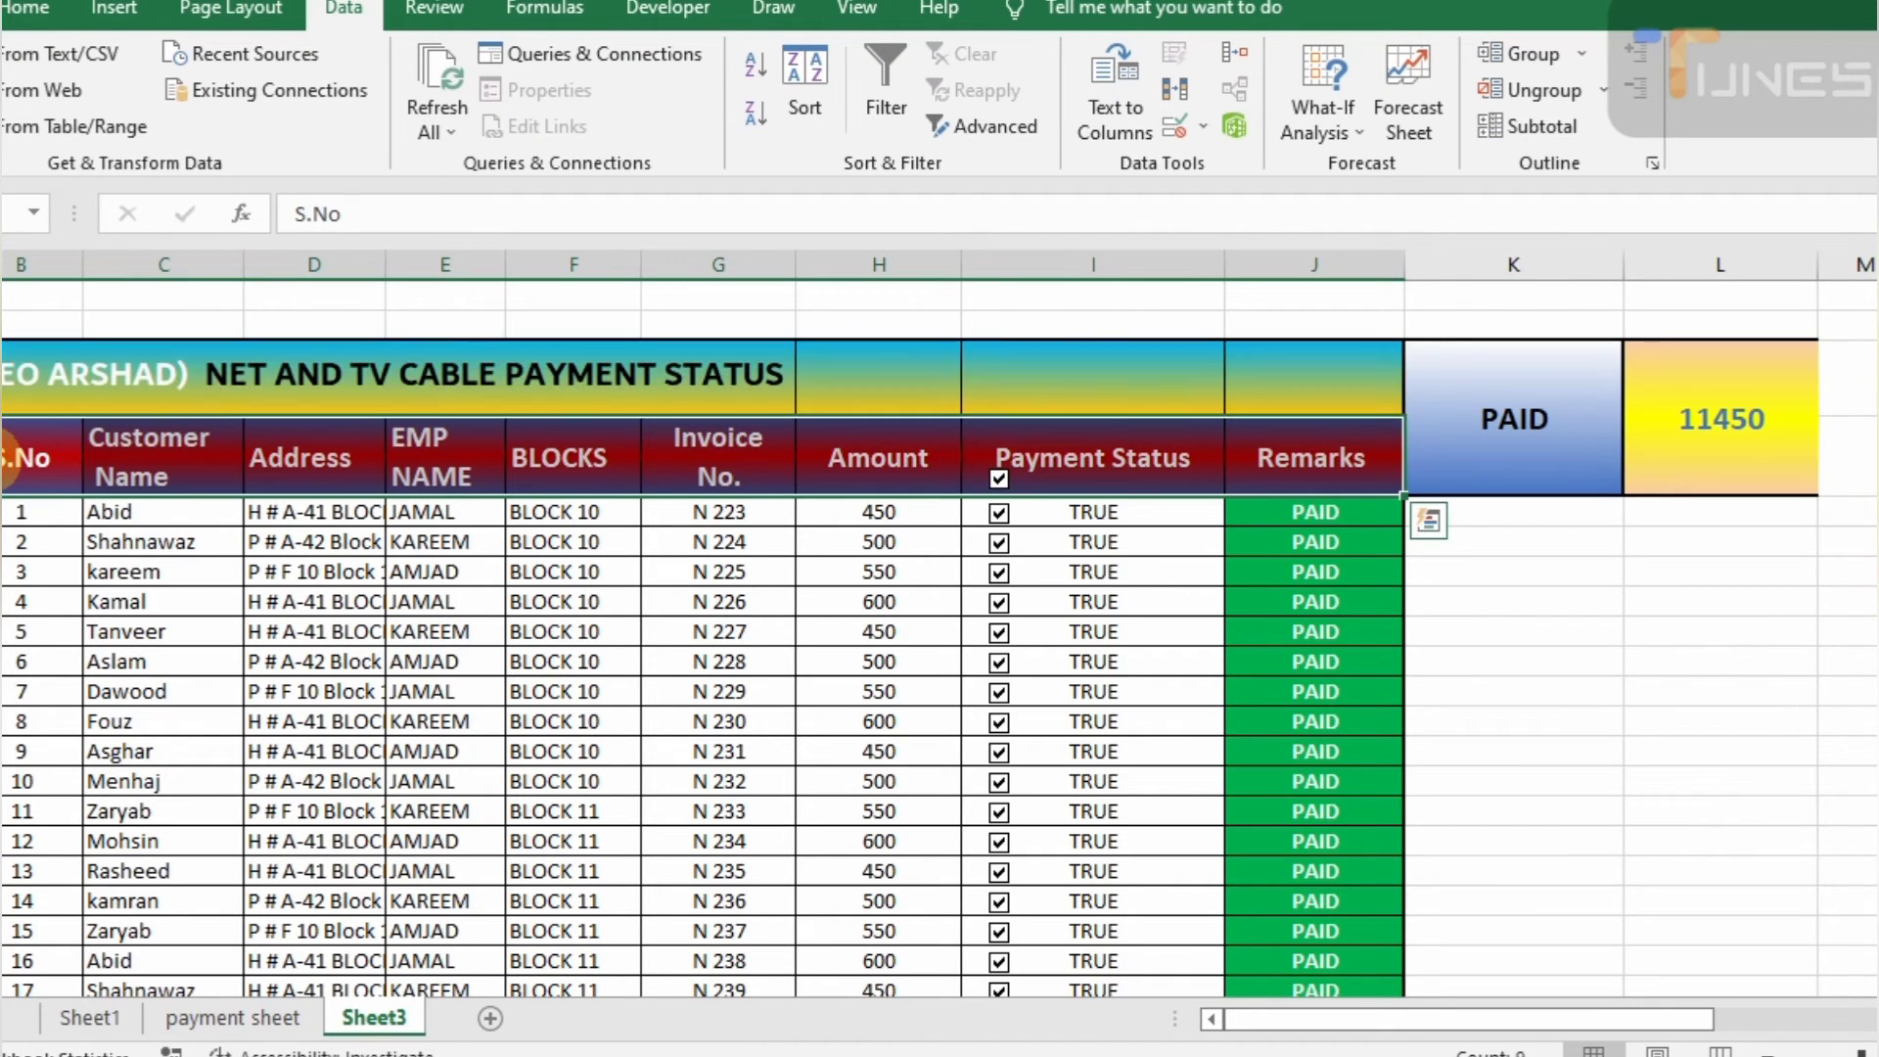
{"action": "key", "text": "alt"}
{"action": "key", "text": "a"}
{"action": "key", "text": "t"}
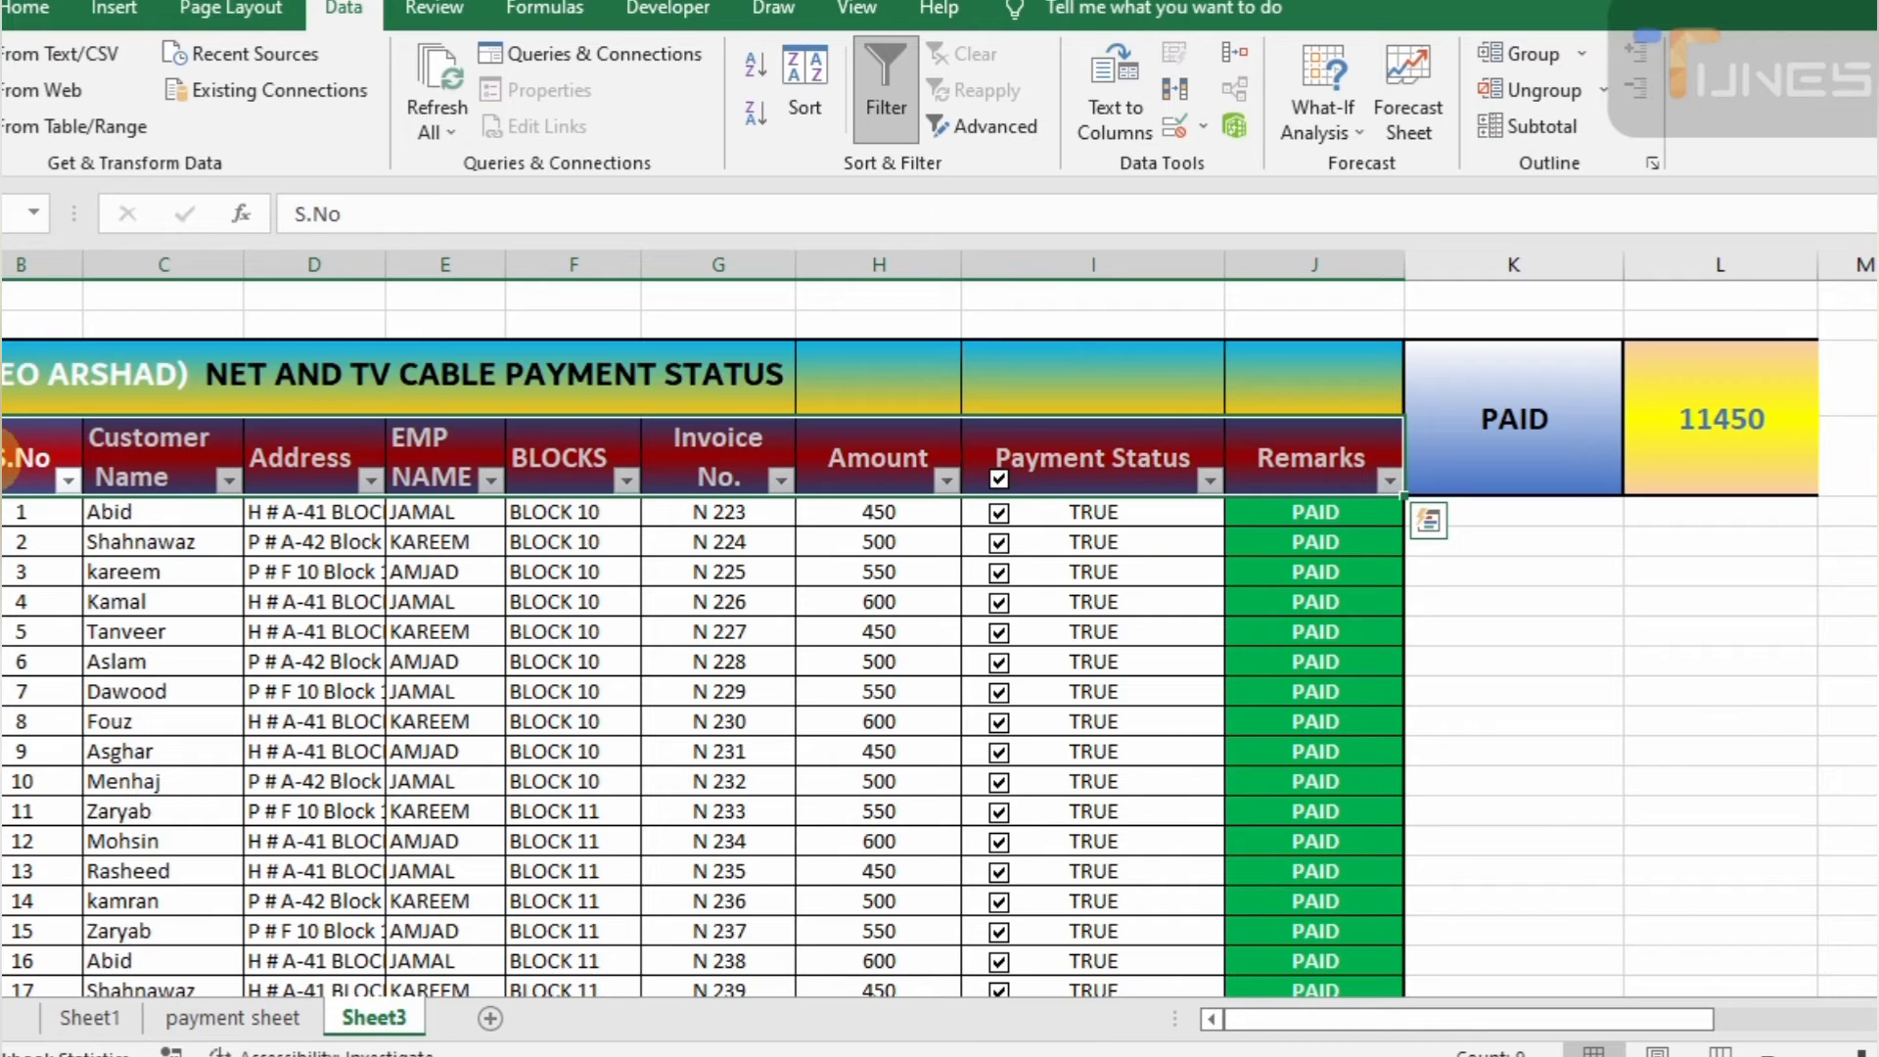
Filter EMP NAME to only the first listed employee and clear the Payment Status check box for serial number 9
{"action": "left_click", "coordinate": [480, 507]}
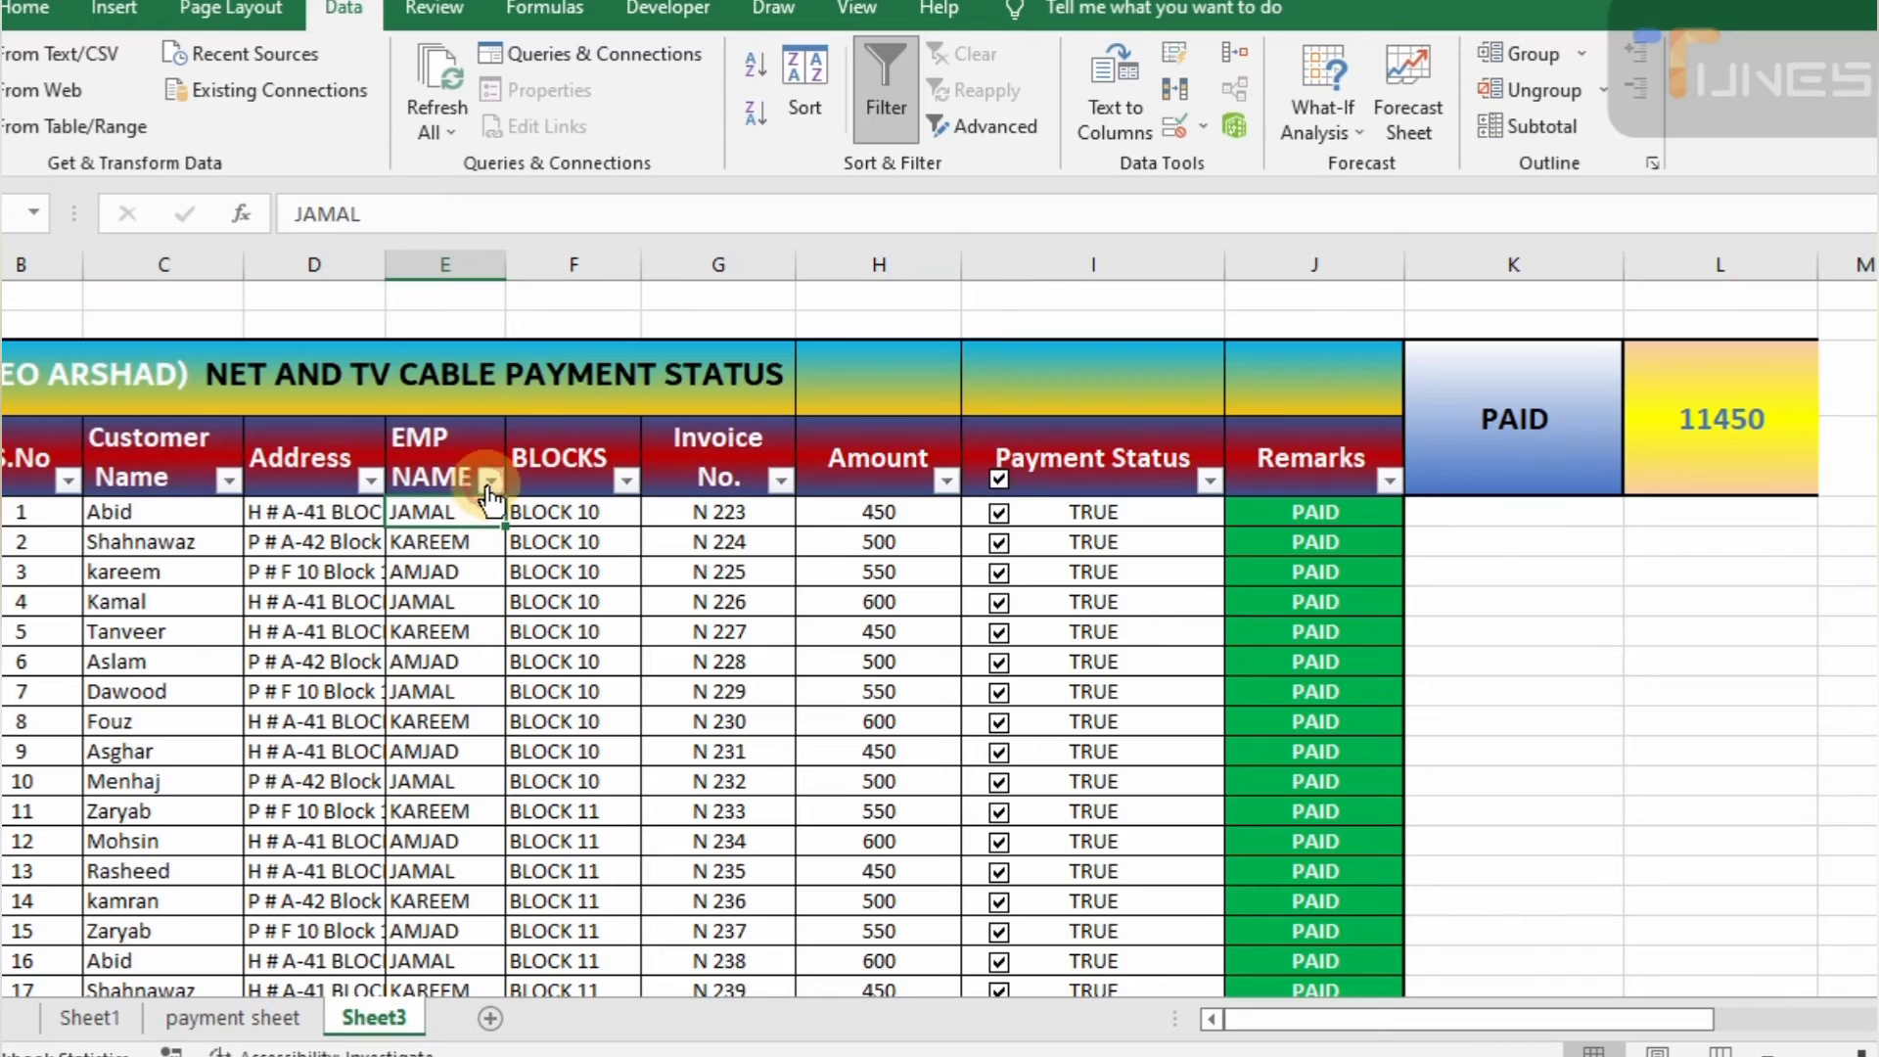
{"action": "left_click", "coordinate": [490, 479]}
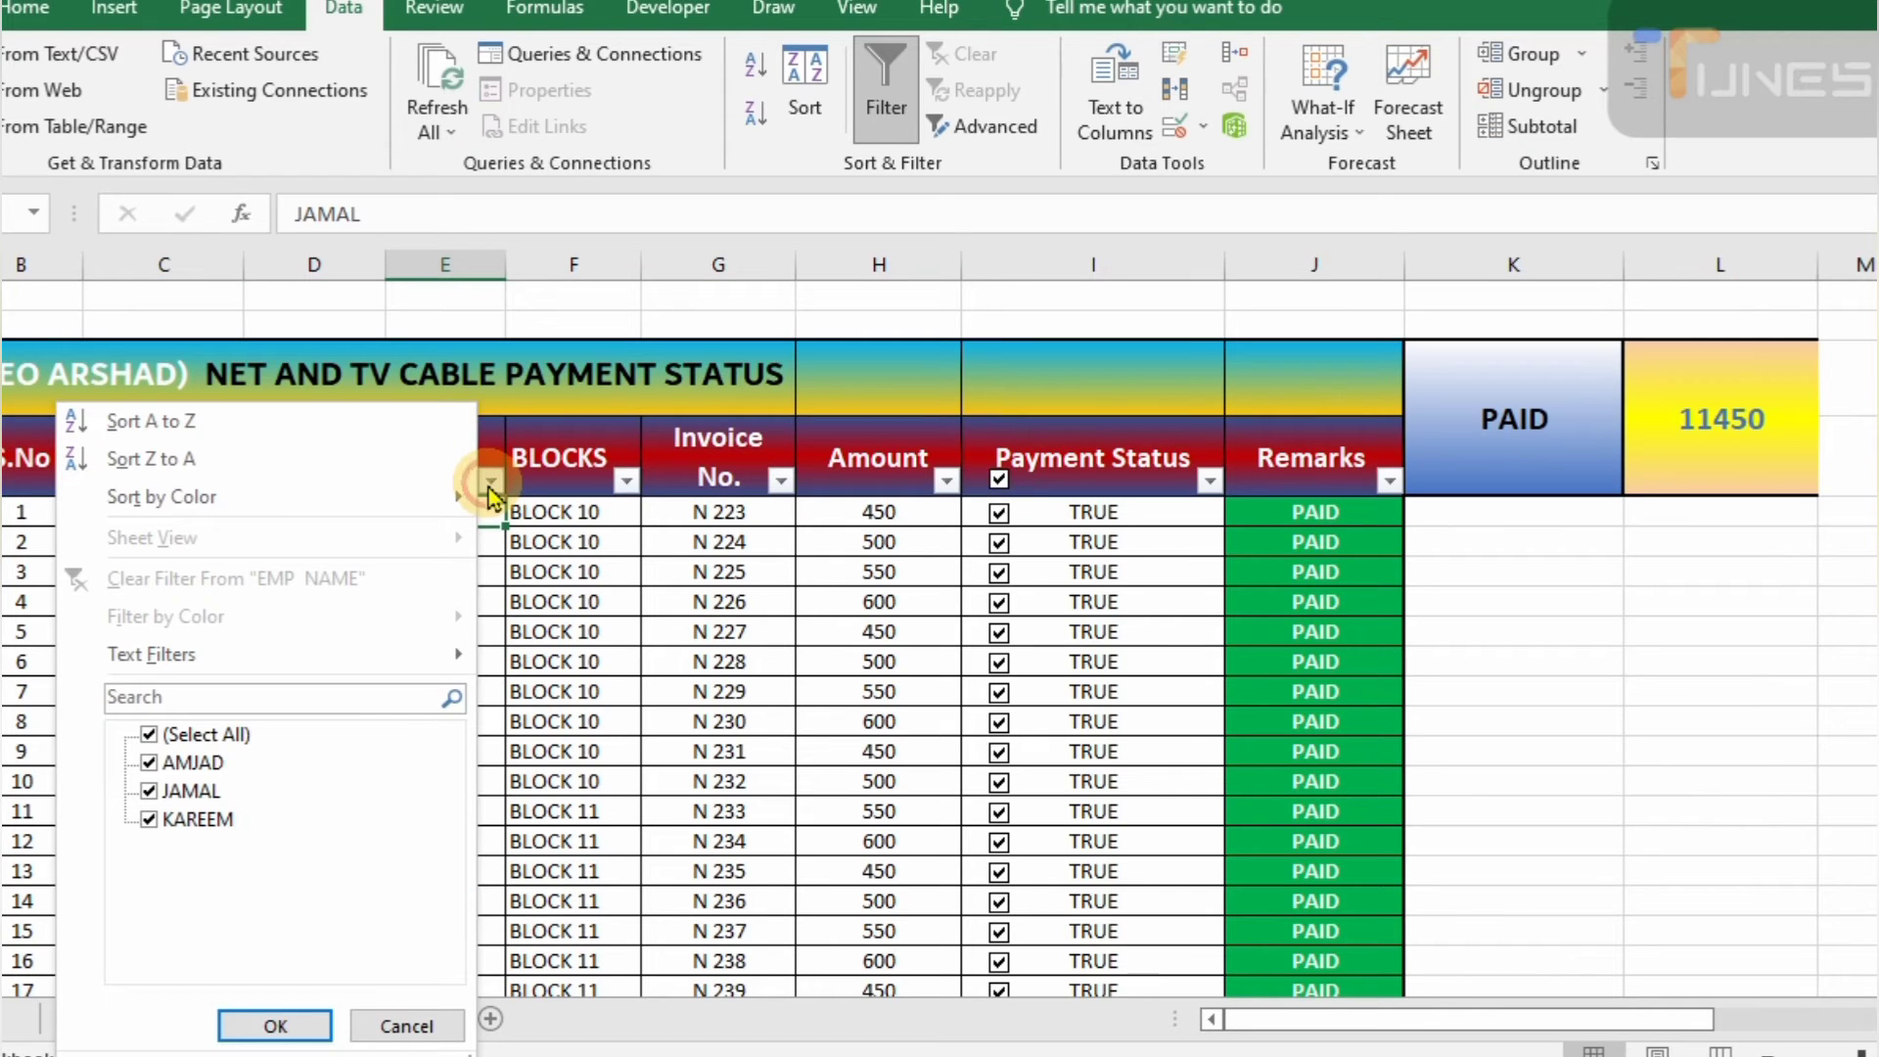
{"action": "left_click", "coordinate": [148, 734]}
{"action": "left_click", "coordinate": [149, 762]}
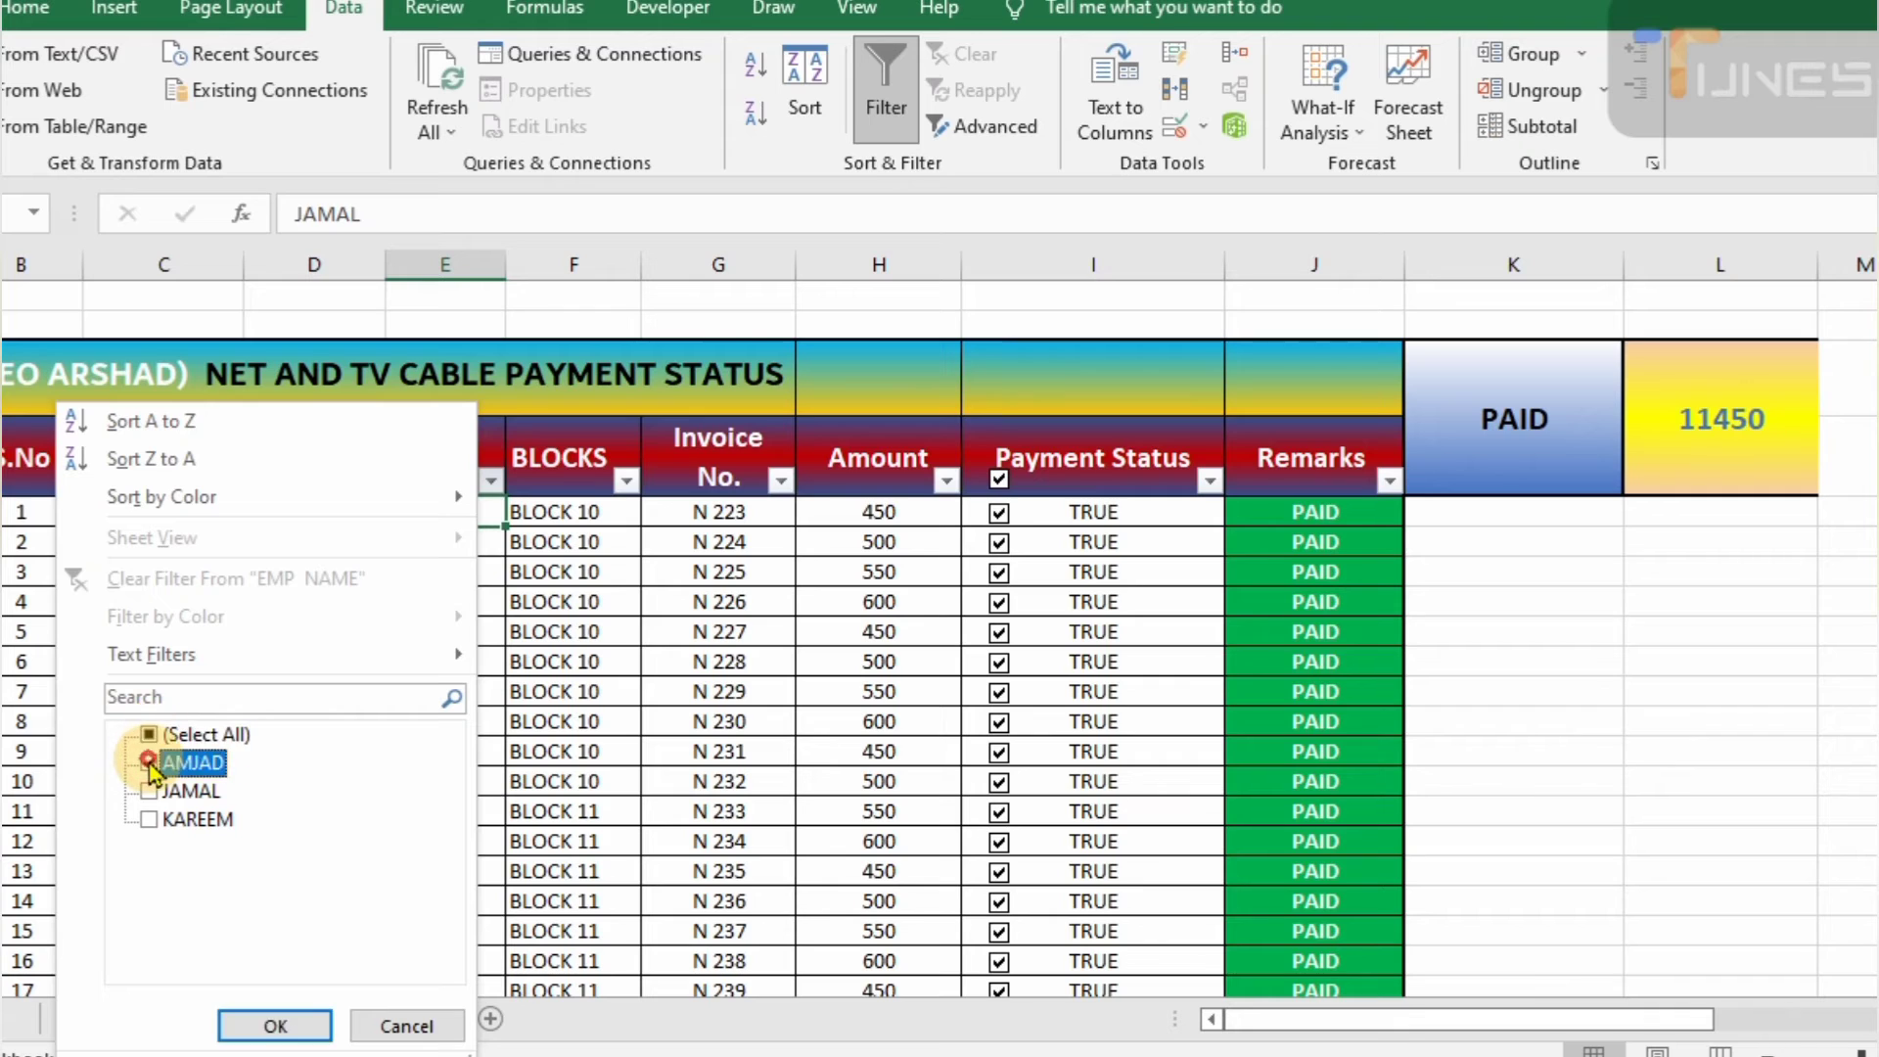
{"action": "left_click", "coordinate": [290, 1027]}
{"action": "left_click", "coordinate": [998, 573]}
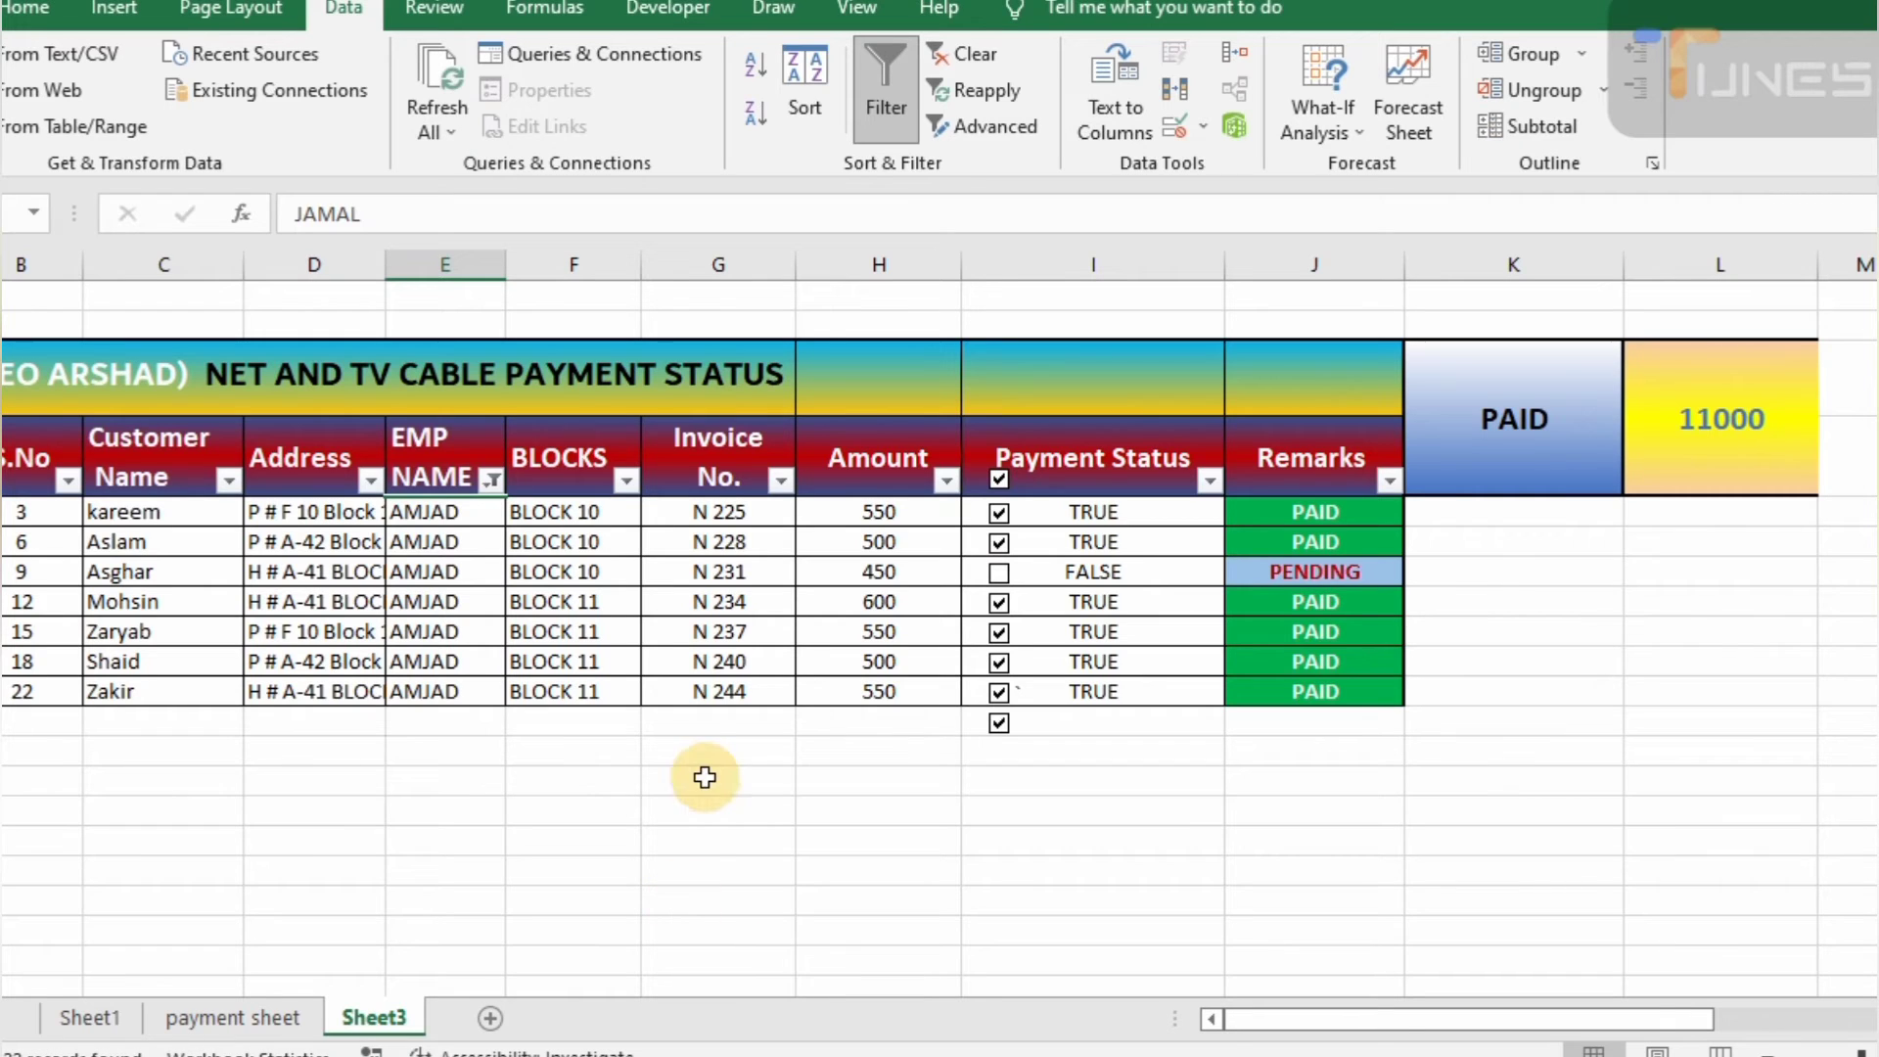
Switch the EMP NAME filter to only the second listed employee and clear the Payment Status check boxes for serial numbers 13 and 10
{"action": "left_click", "coordinate": [491, 479]}
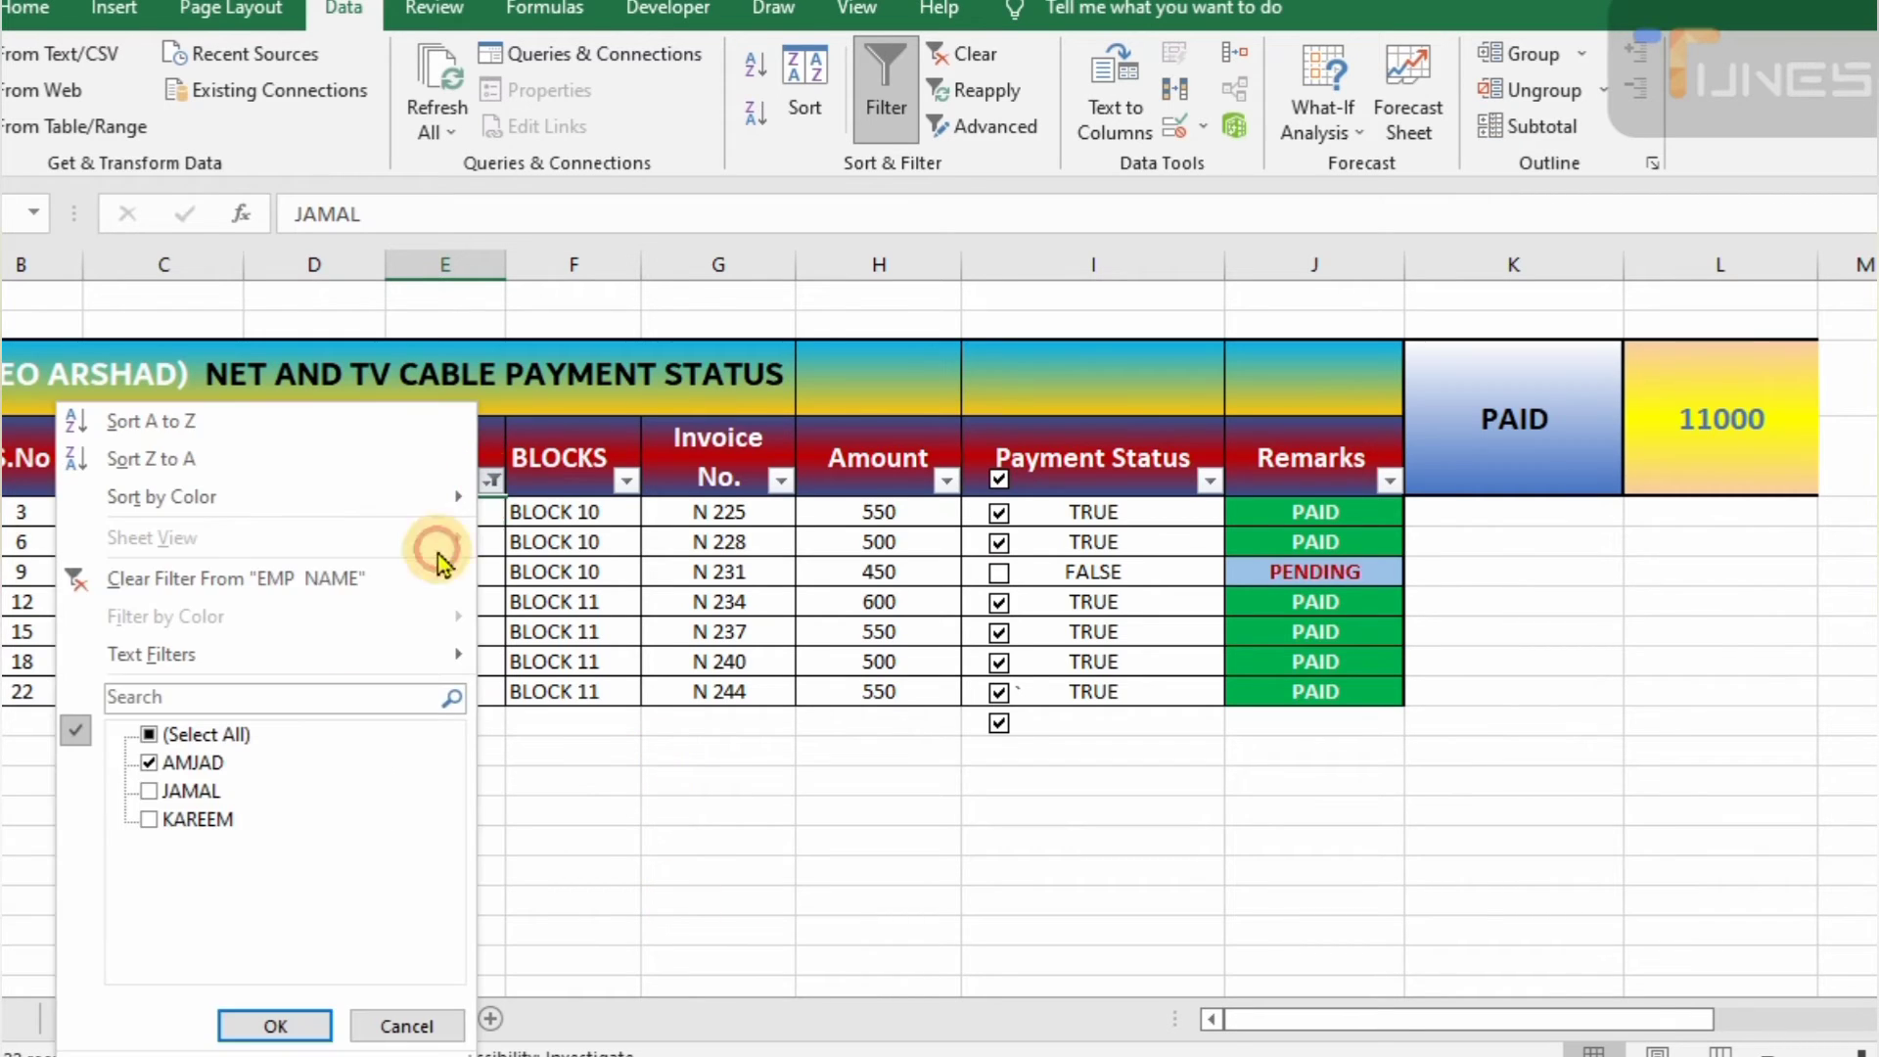
{"action": "left_click", "coordinate": [149, 790]}
{"action": "left_click", "coordinate": [149, 762]}
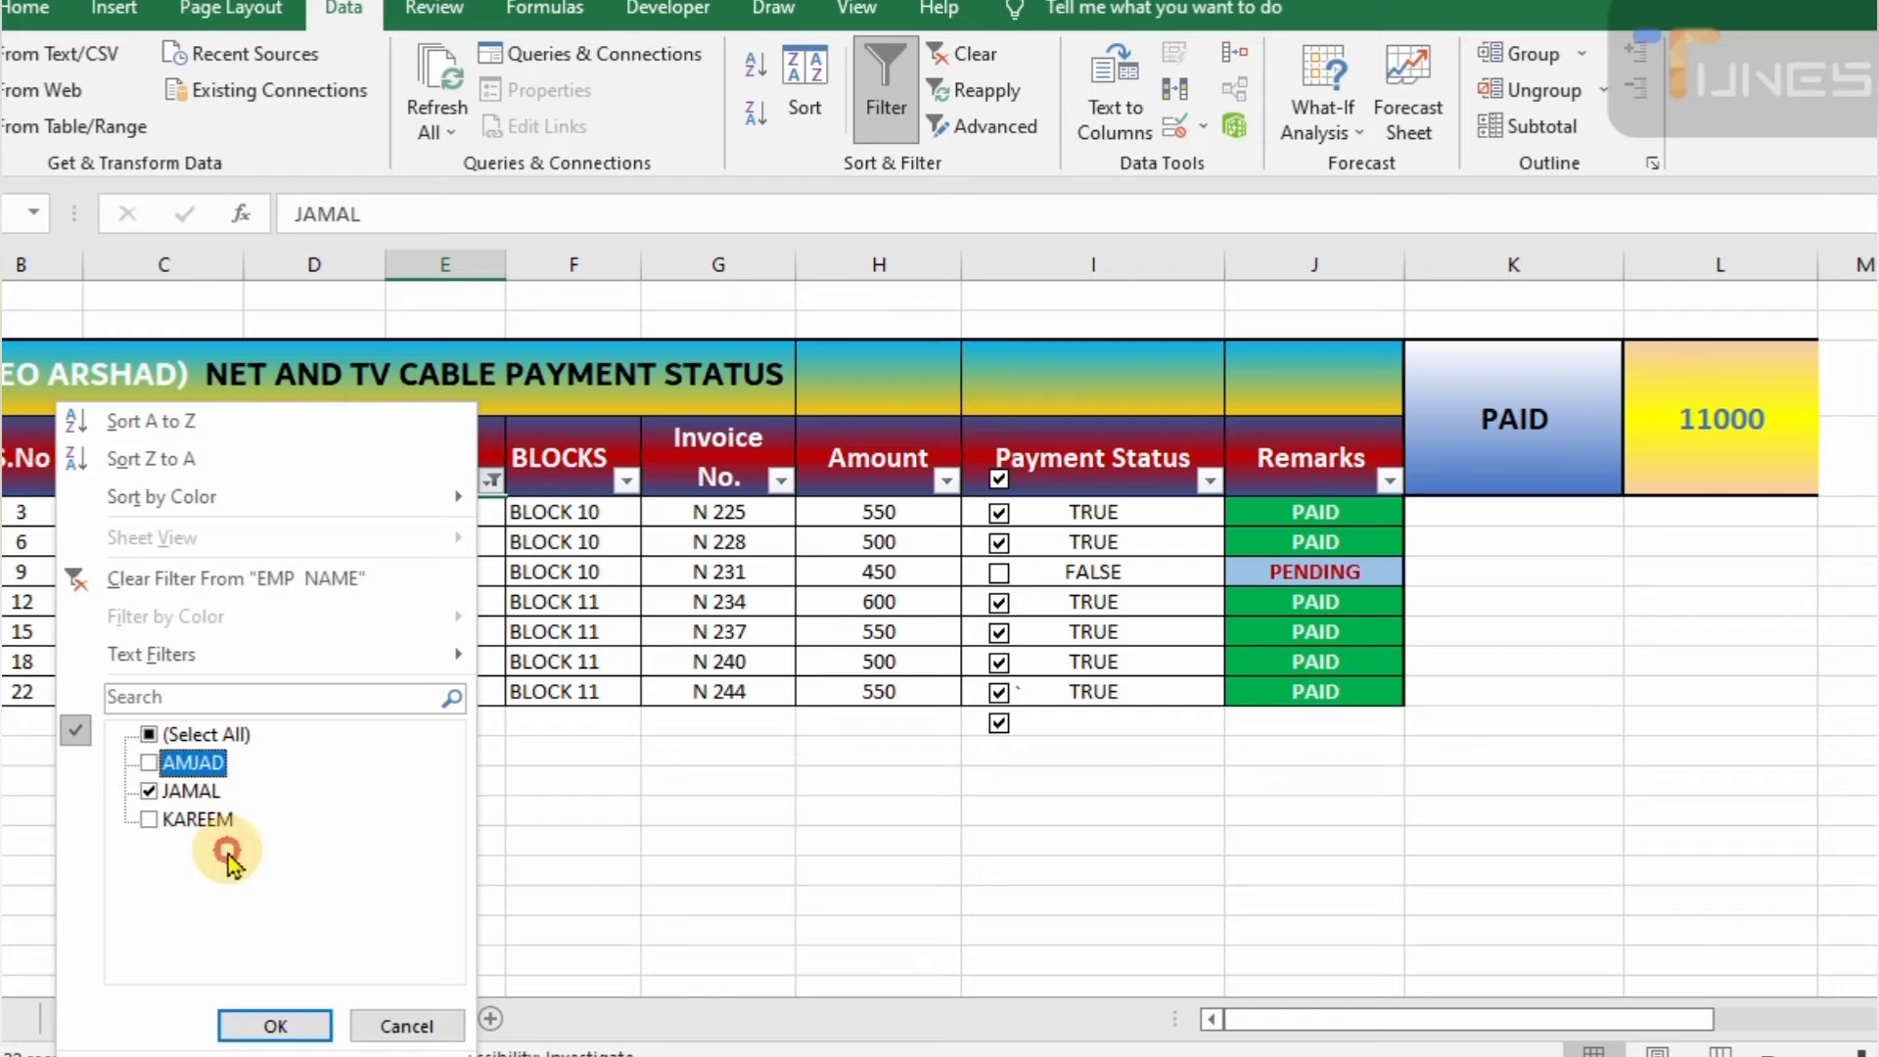
{"action": "left_click", "coordinate": [274, 1024]}
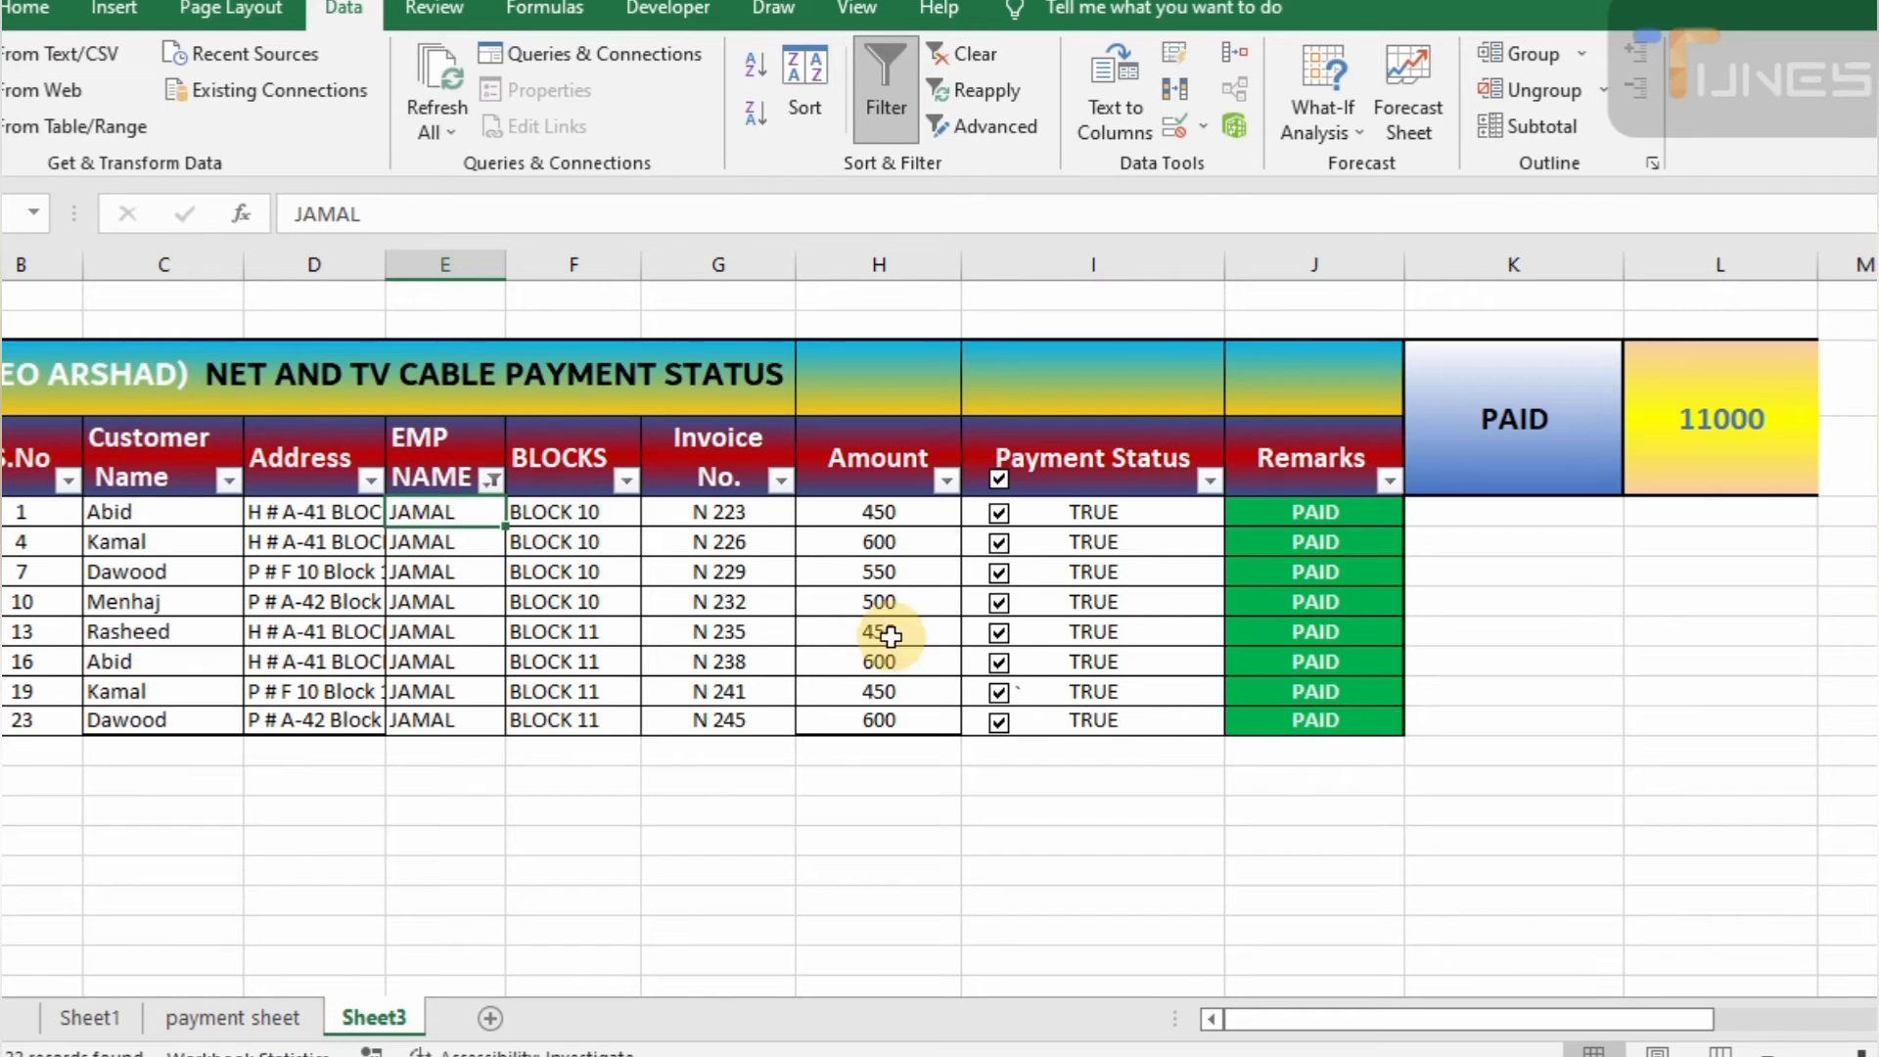
{"action": "left_click", "coordinate": [999, 631]}
{"action": "left_click", "coordinate": [999, 601]}
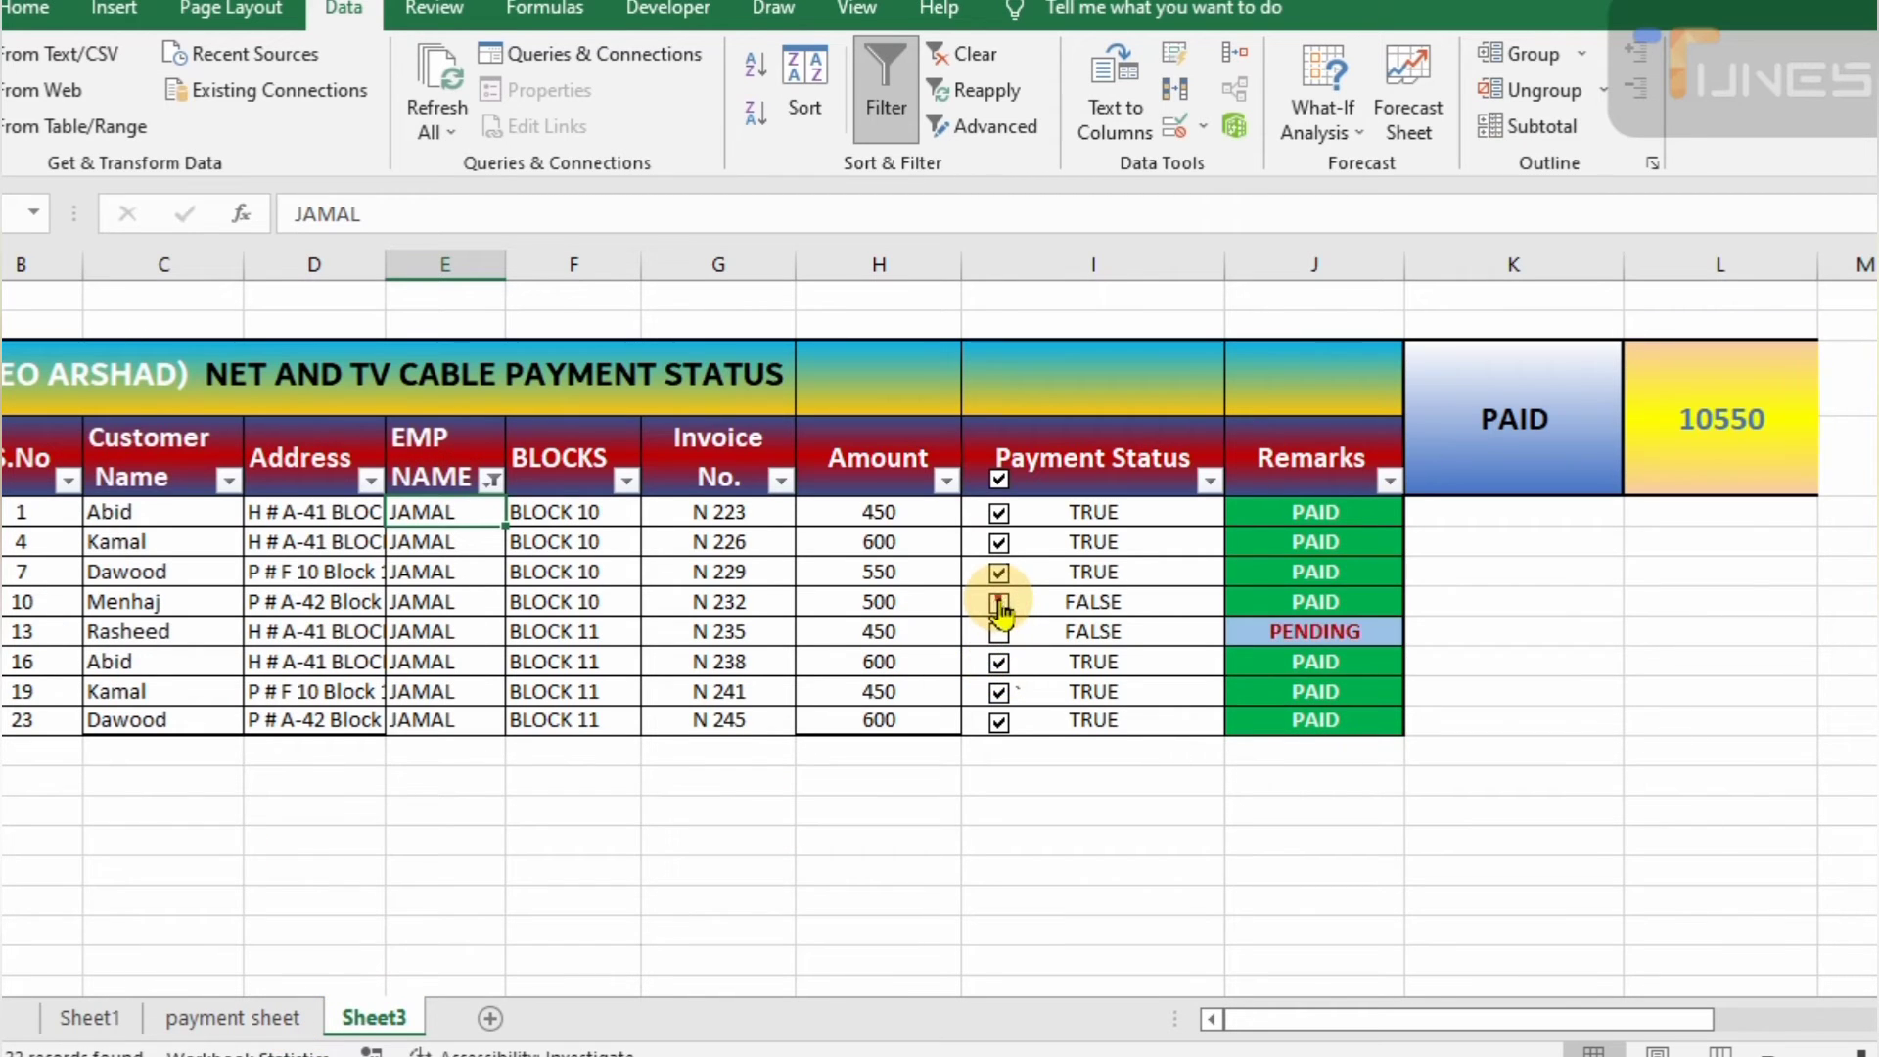
Clear the Payment Status check box for serial number 7 and reset the EMP NAME filter to show all employees
{"action": "left_click", "coordinate": [999, 573]}
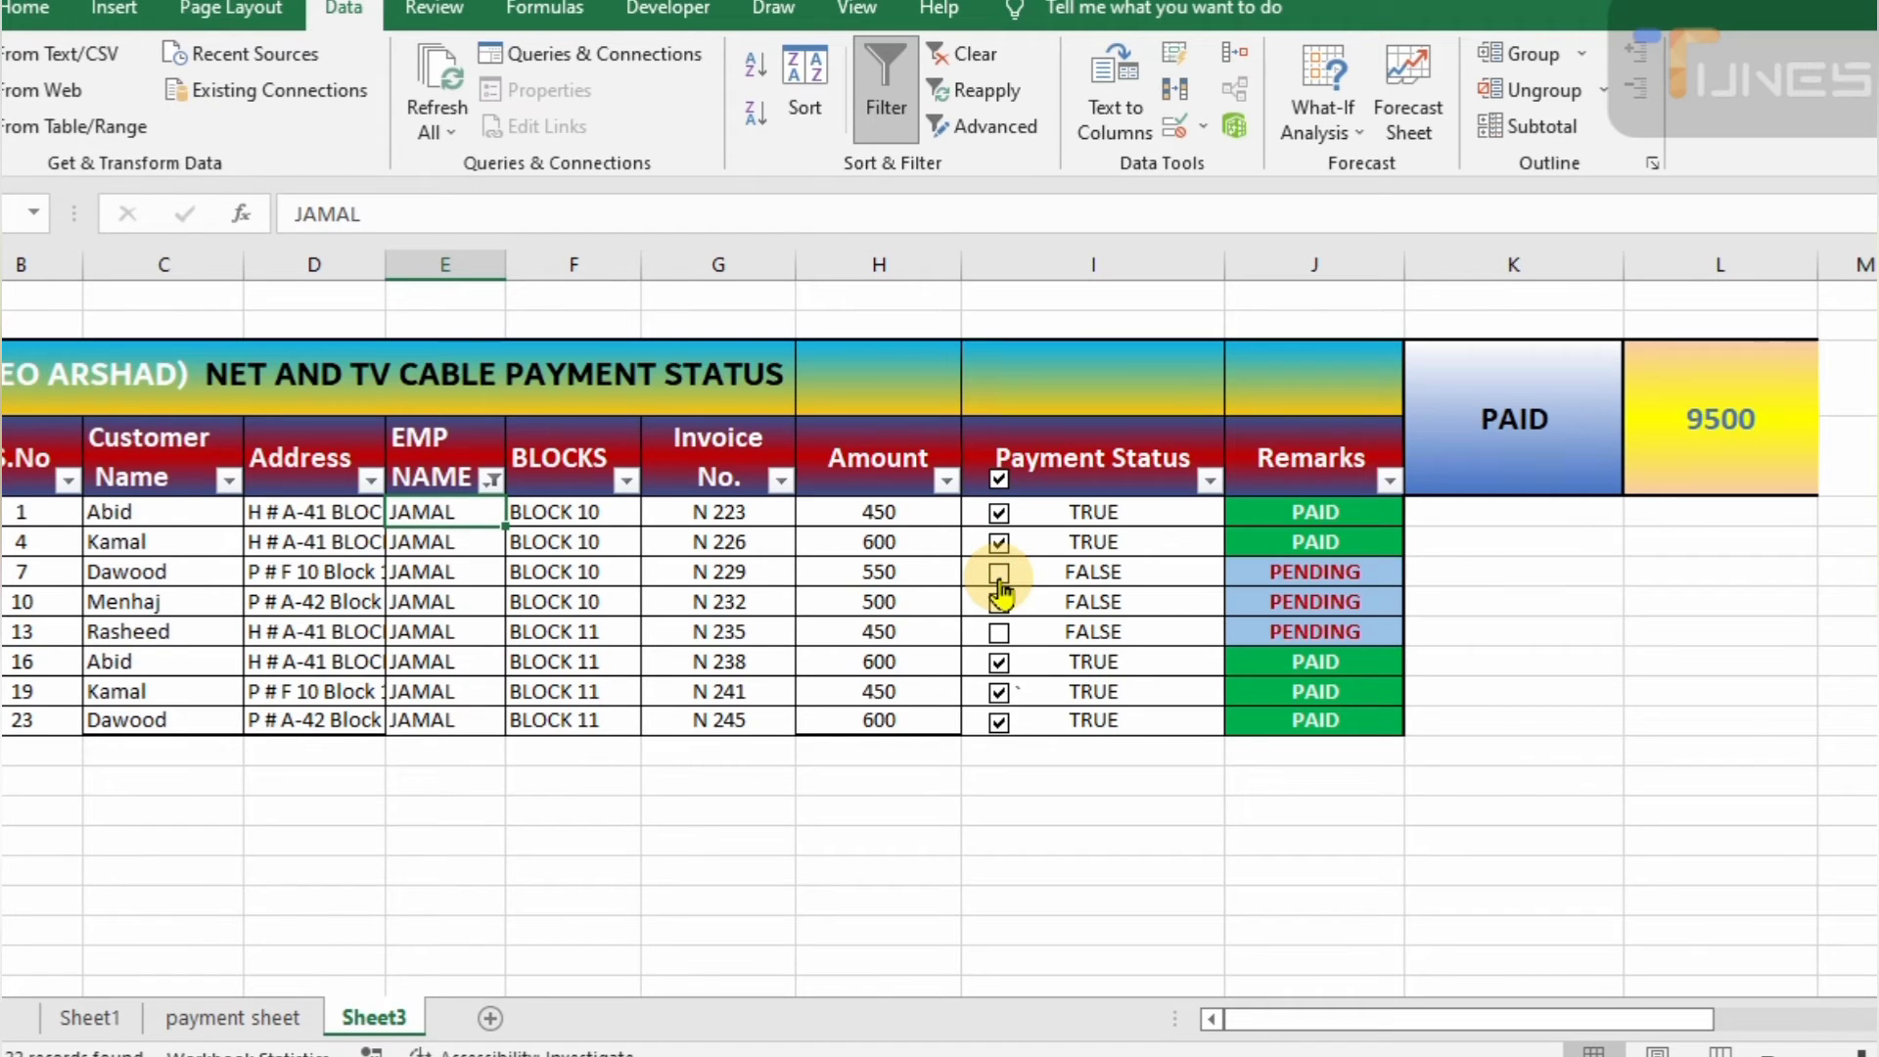
{"action": "left_click", "coordinate": [491, 479]}
{"action": "left_click", "coordinate": [149, 734]}
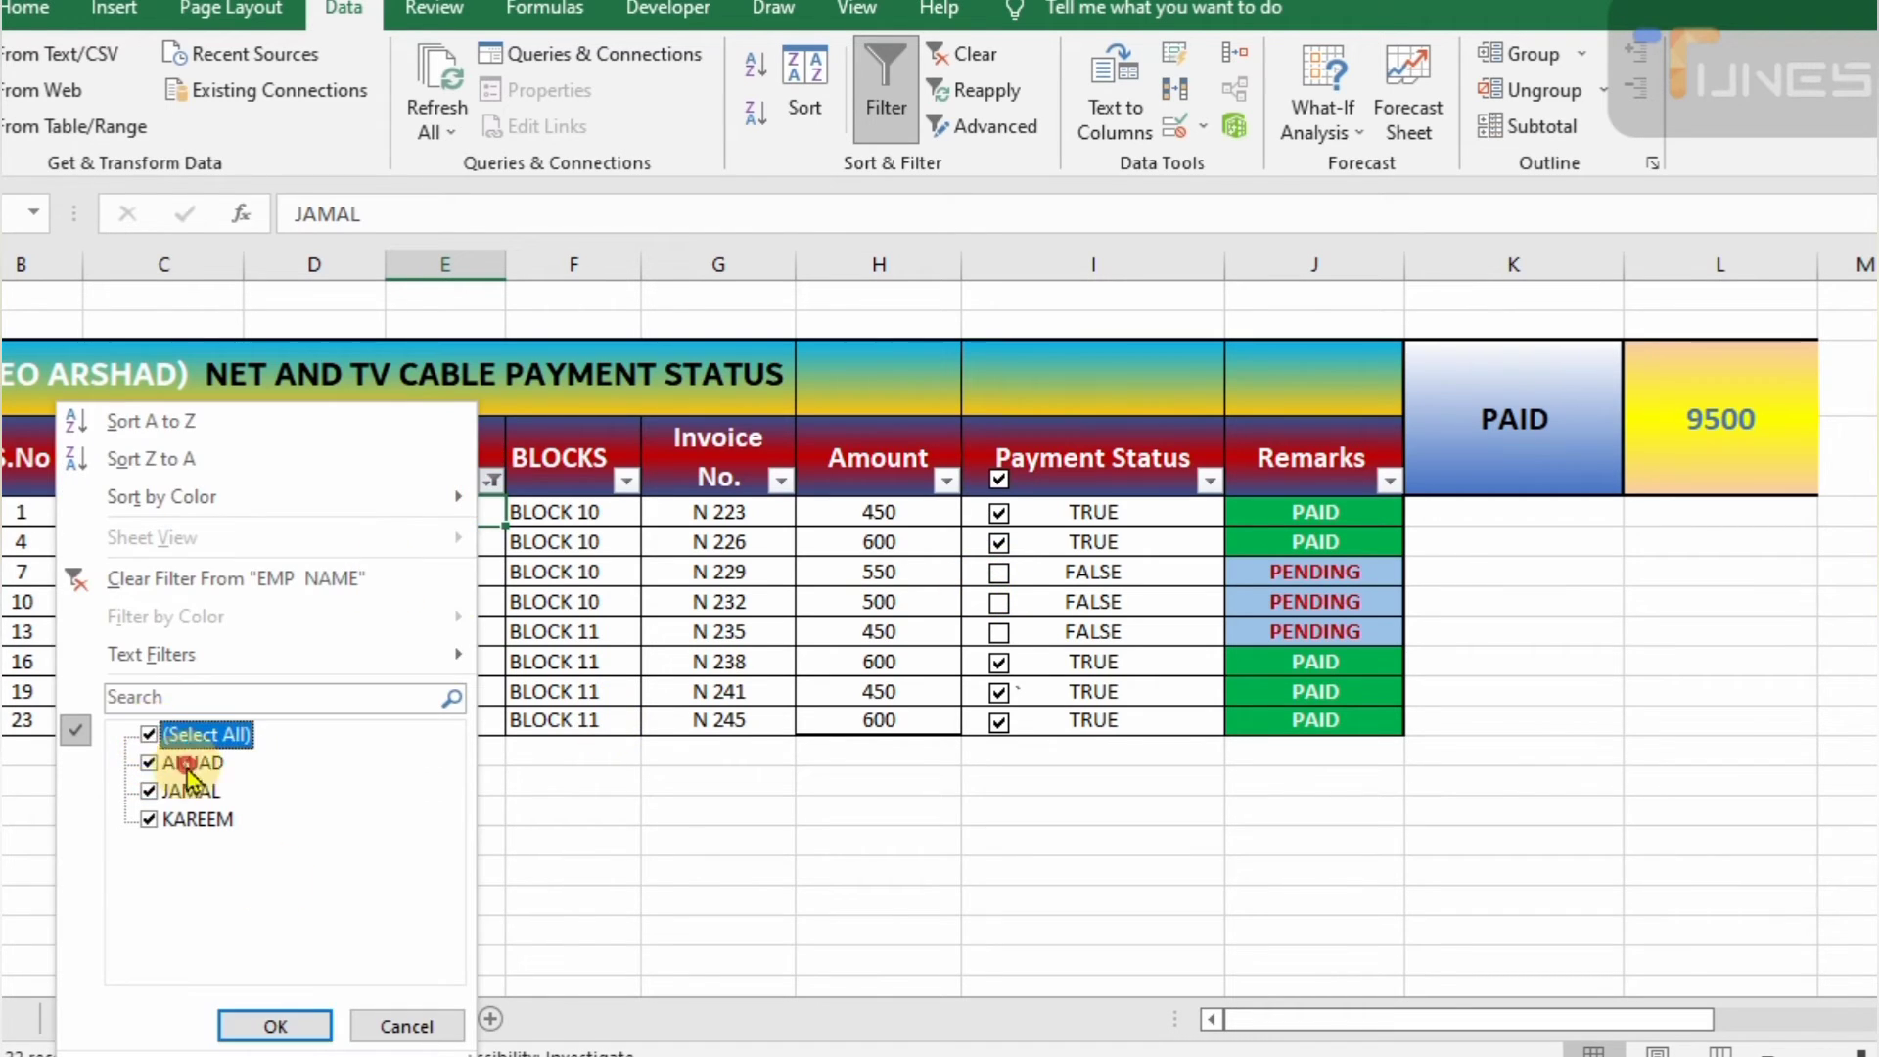
{"action": "left_click", "coordinate": [275, 1024]}
{"action": "left_click", "coordinate": [338, 1019]}
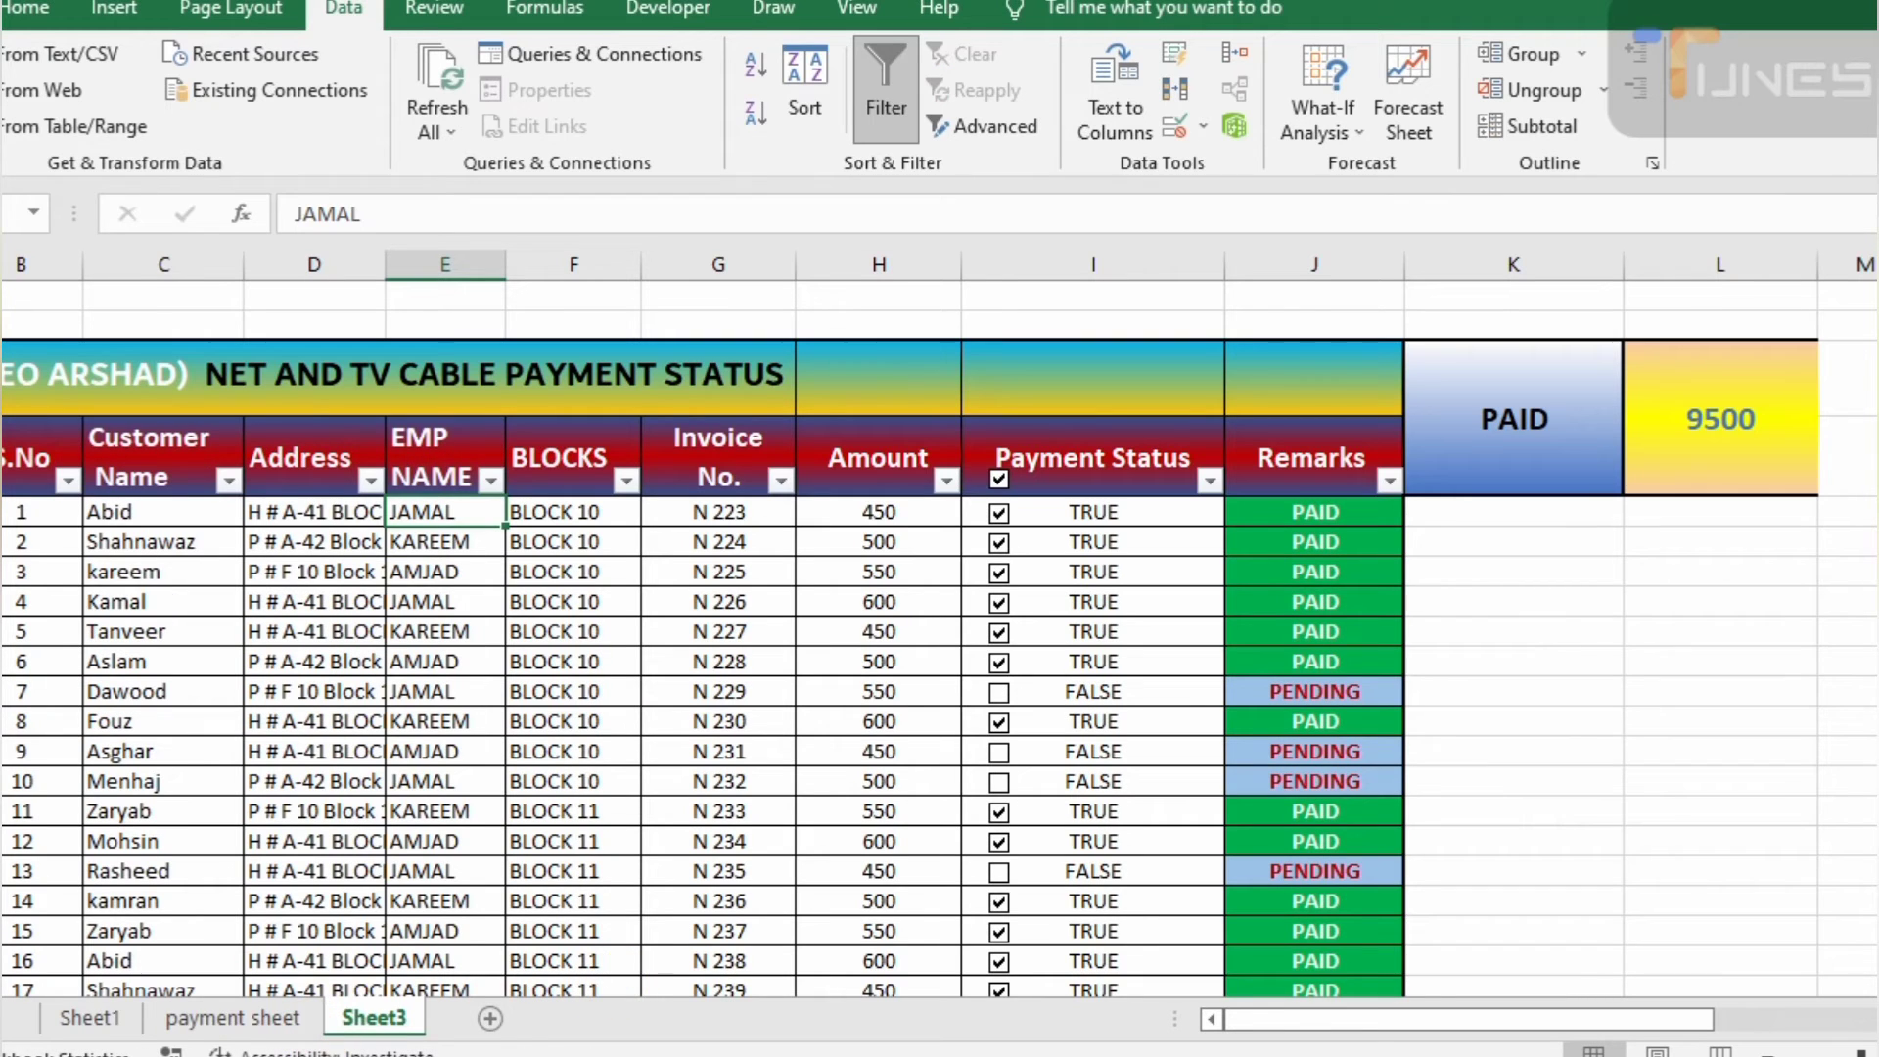
Filter the BLOCKS column to show only BLOCK 11
{"action": "left_click", "coordinate": [626, 479]}
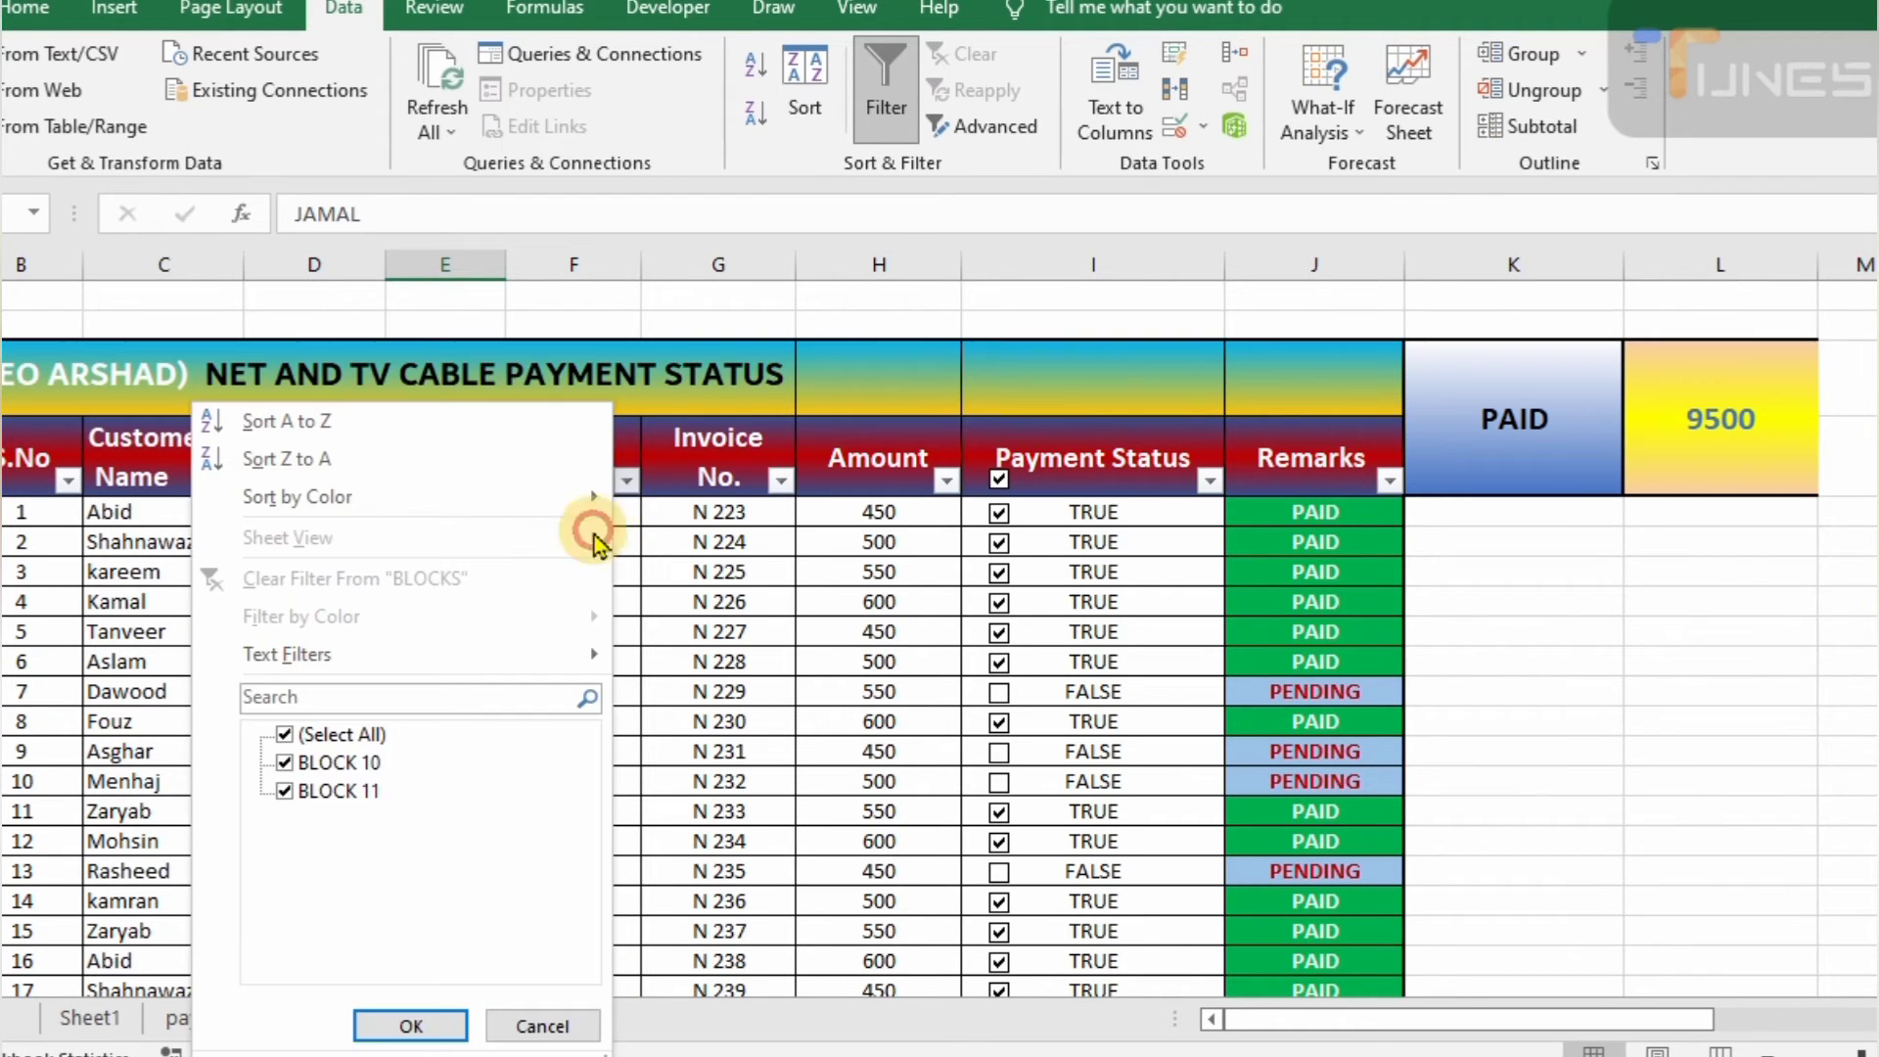
{"action": "left_click", "coordinate": [284, 762]}
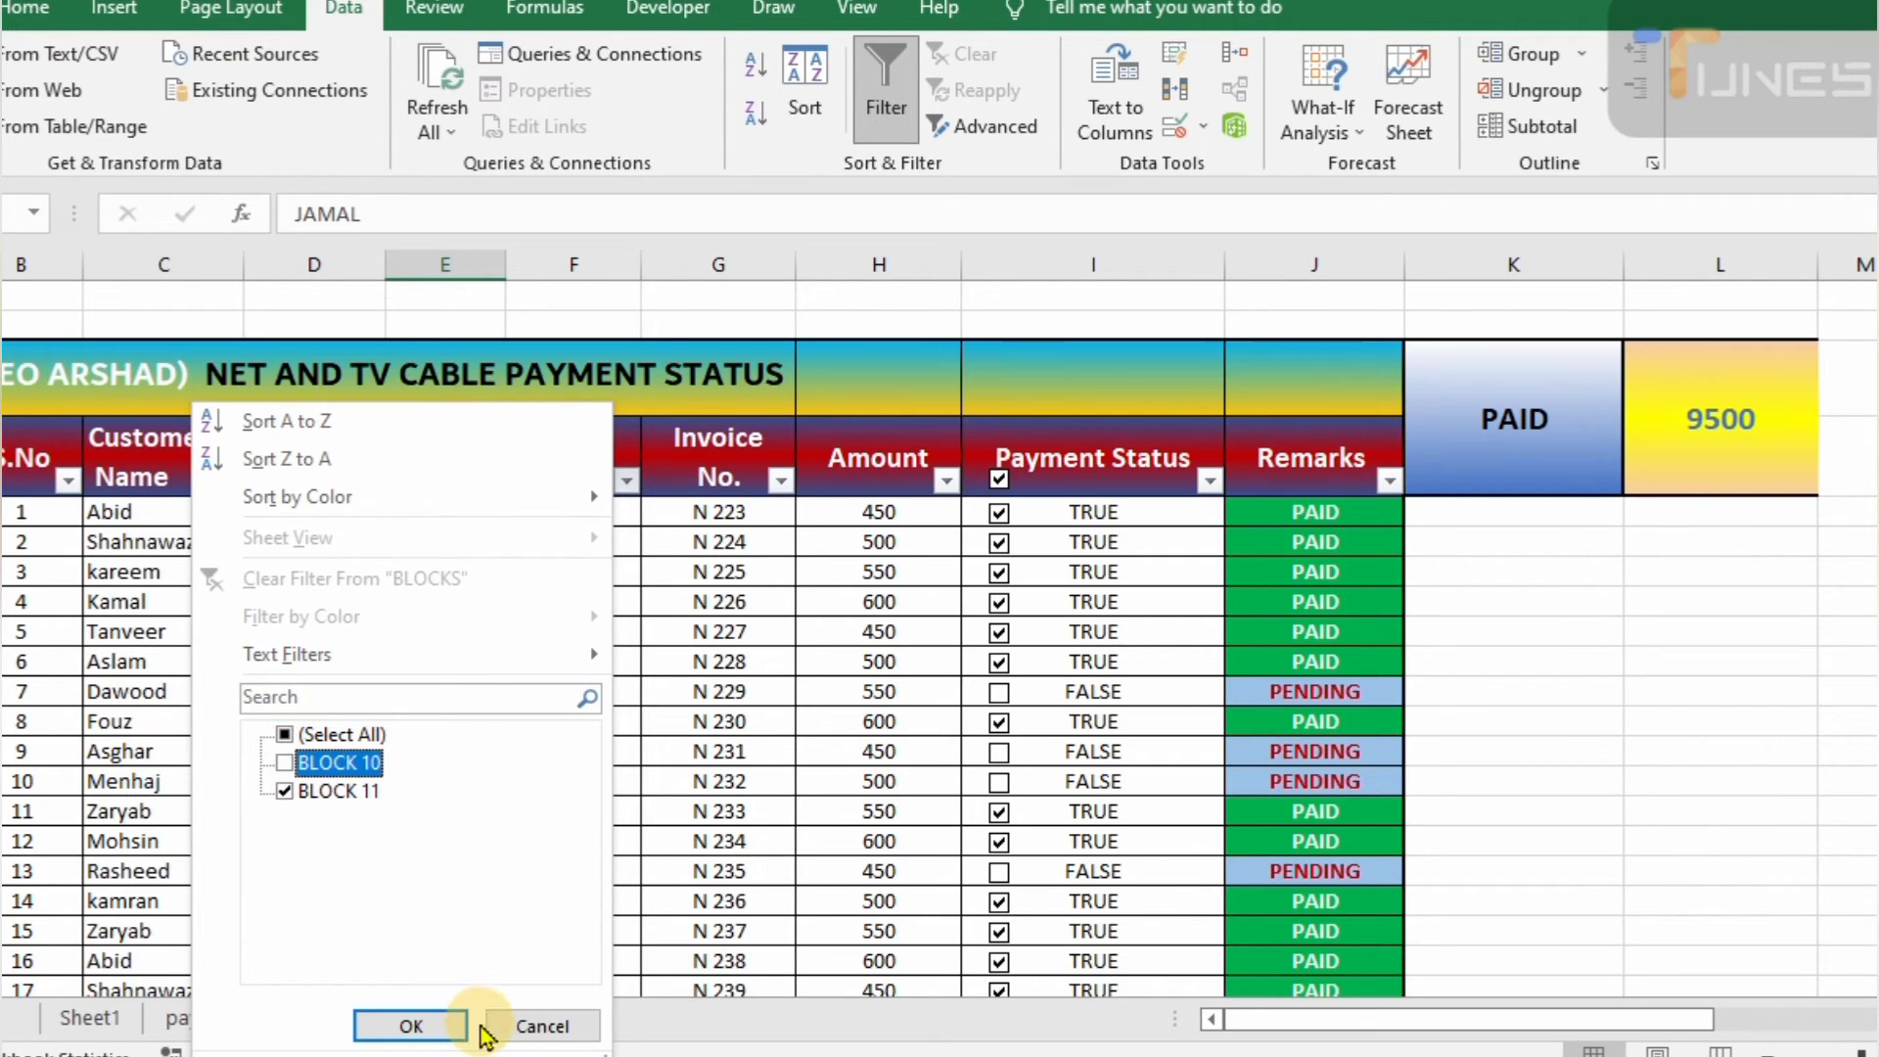
{"action": "left_click", "coordinate": [411, 1025]}
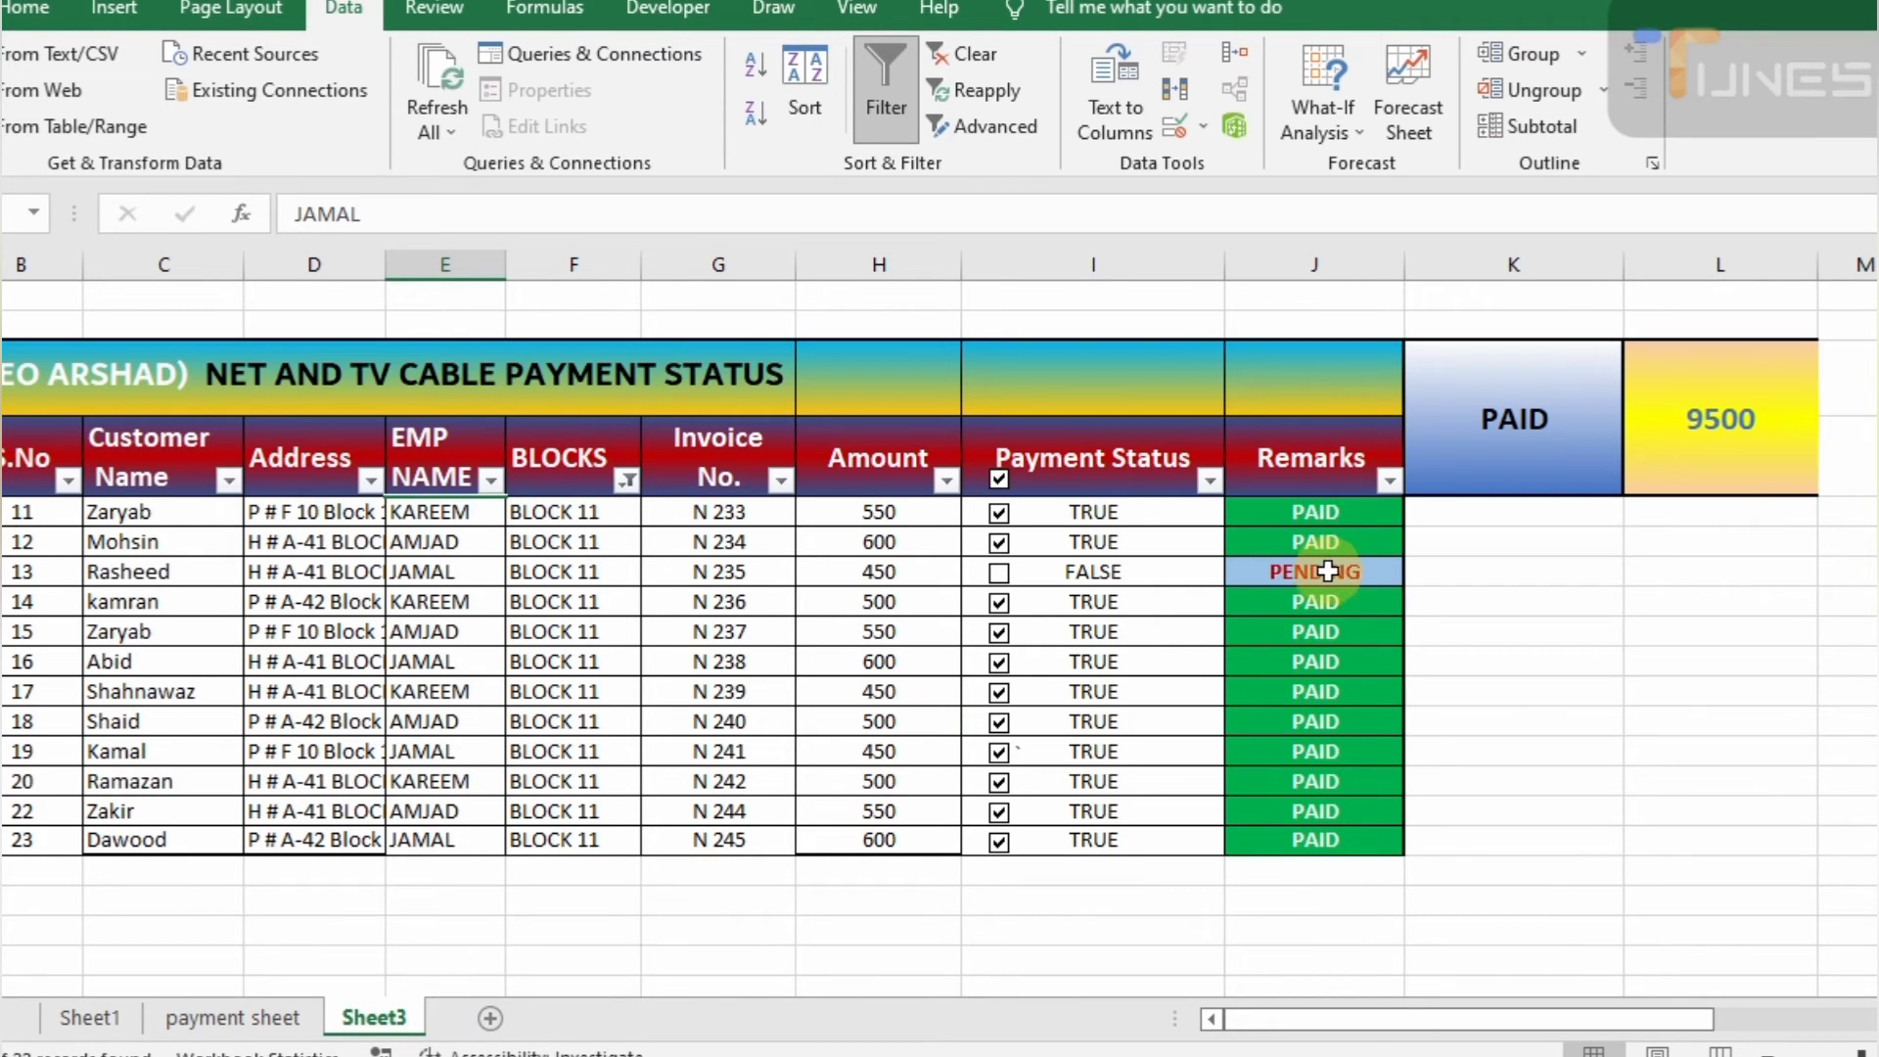
Switch the BLOCKS filter to only BLOCK 10 and tick the Payment Status check boxes for serial numbers 7, 9 and 10
{"action": "left_click", "coordinate": [627, 479]}
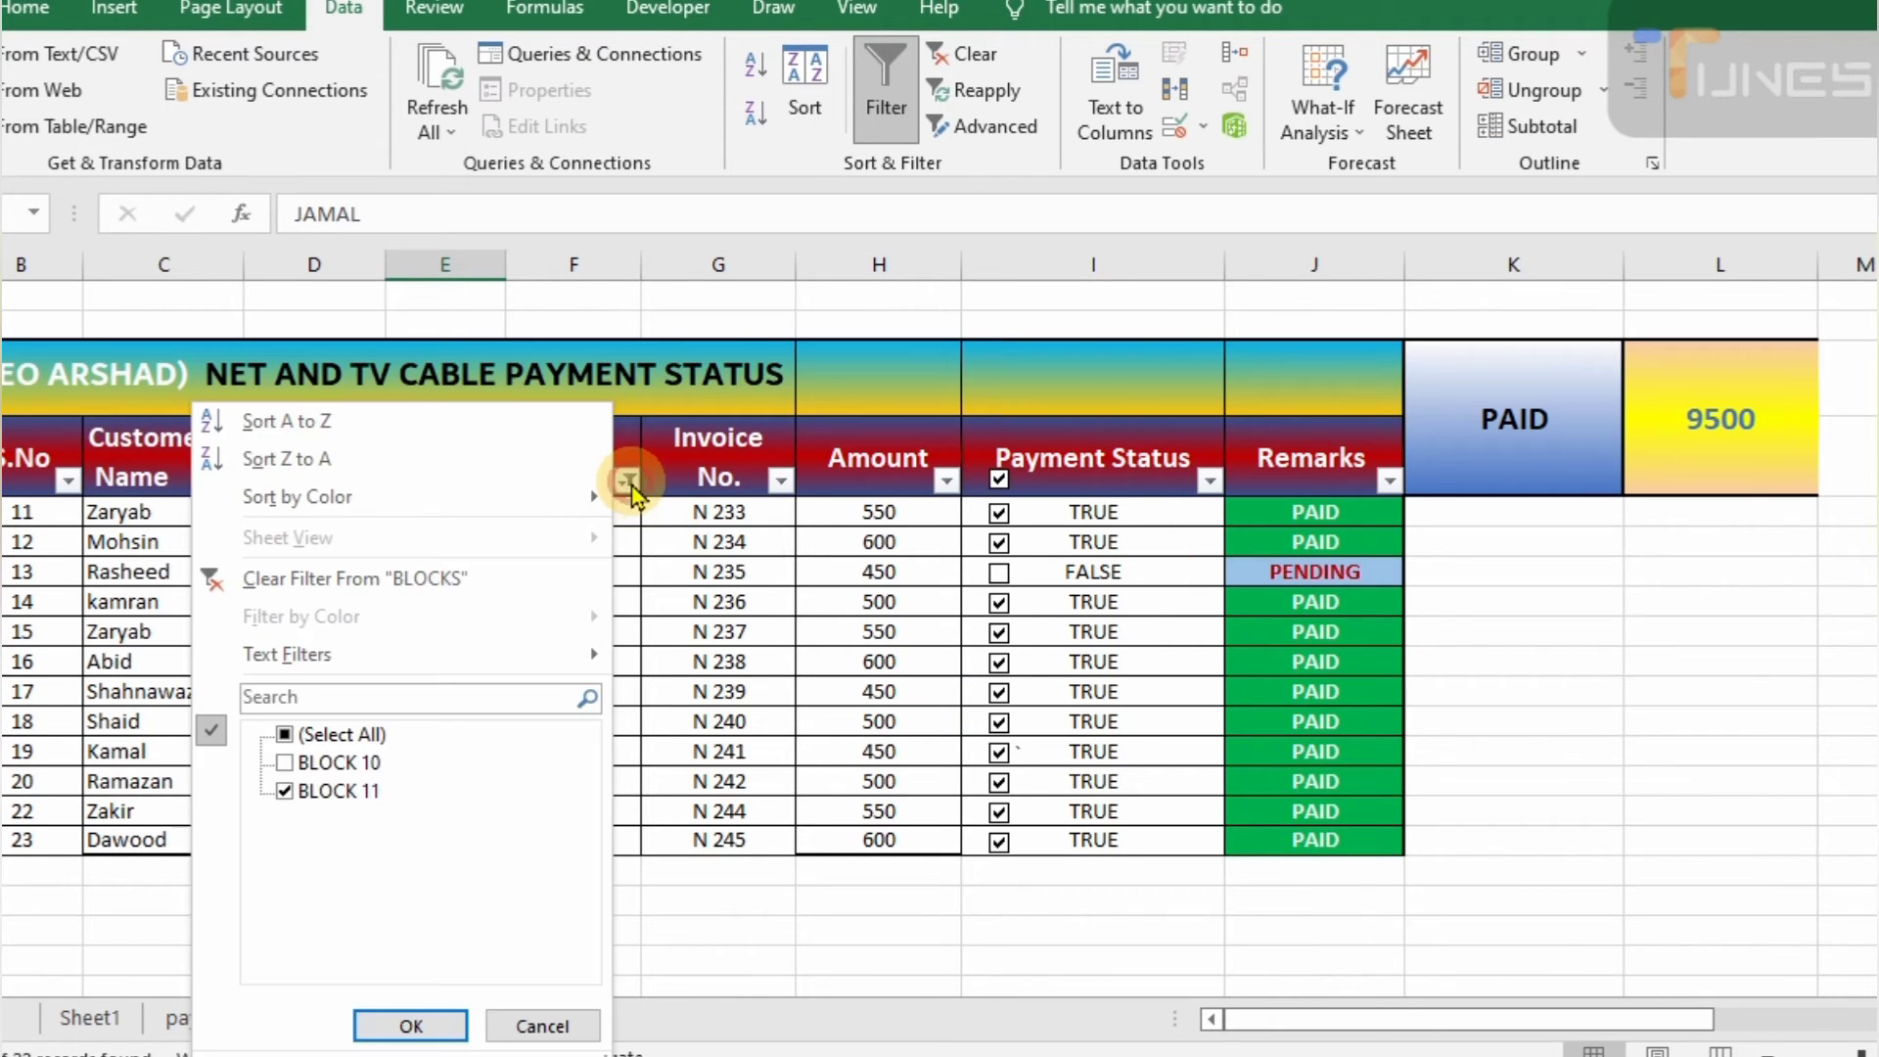
{"action": "left_click", "coordinate": [284, 762]}
{"action": "left_click", "coordinate": [284, 790]}
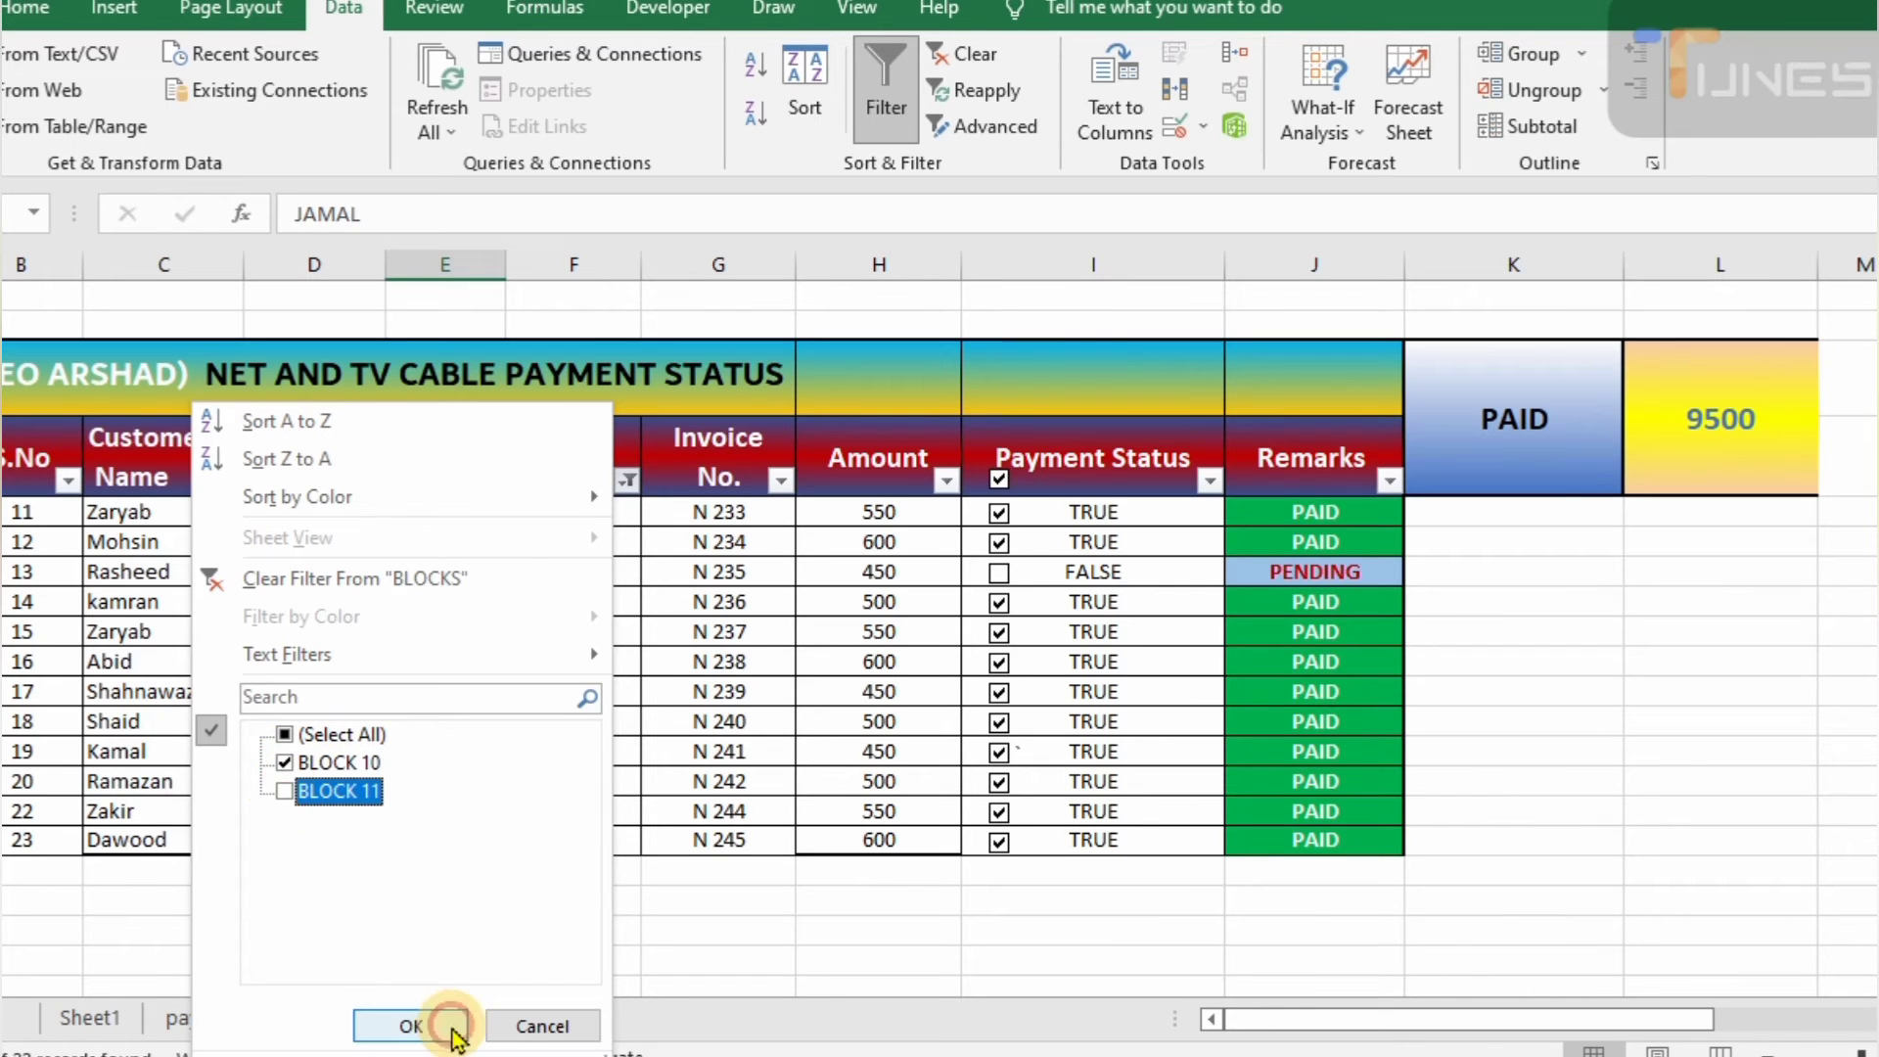
{"action": "left_click", "coordinate": [411, 1025]}
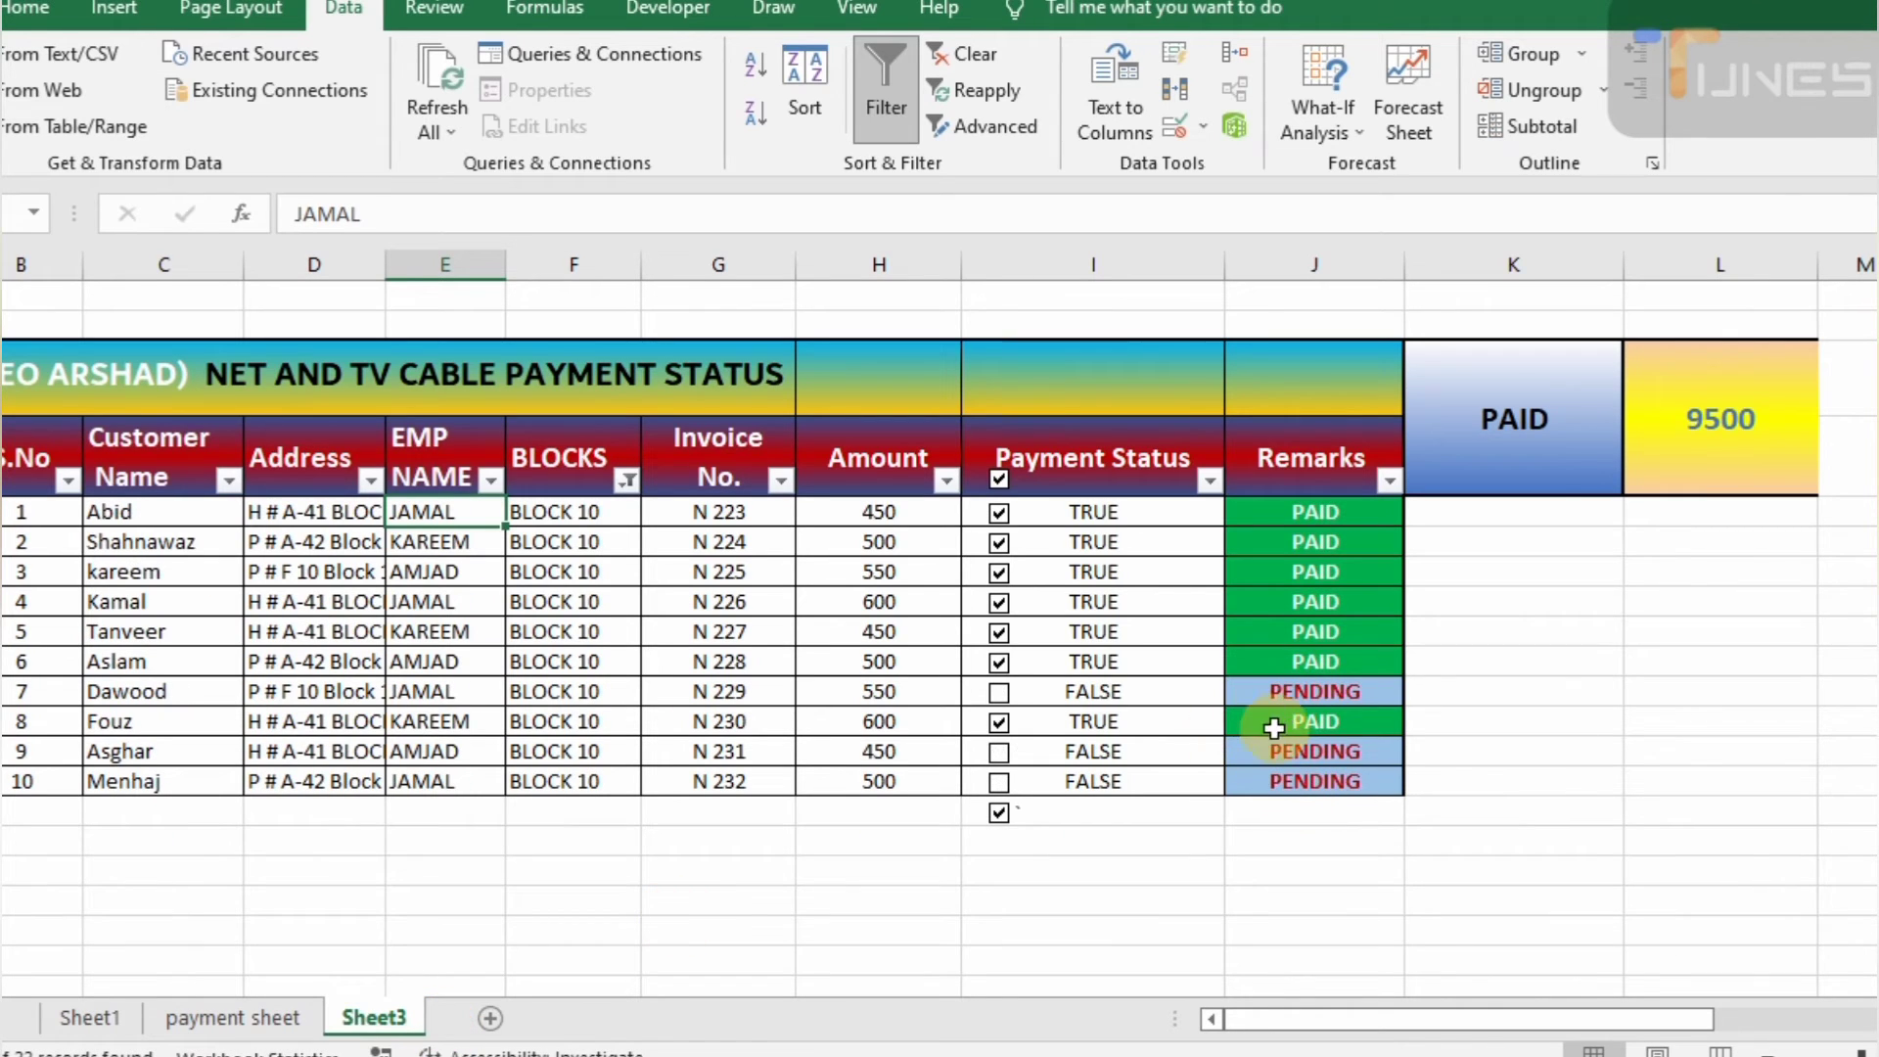
{"action": "left_click", "coordinate": [997, 692]}
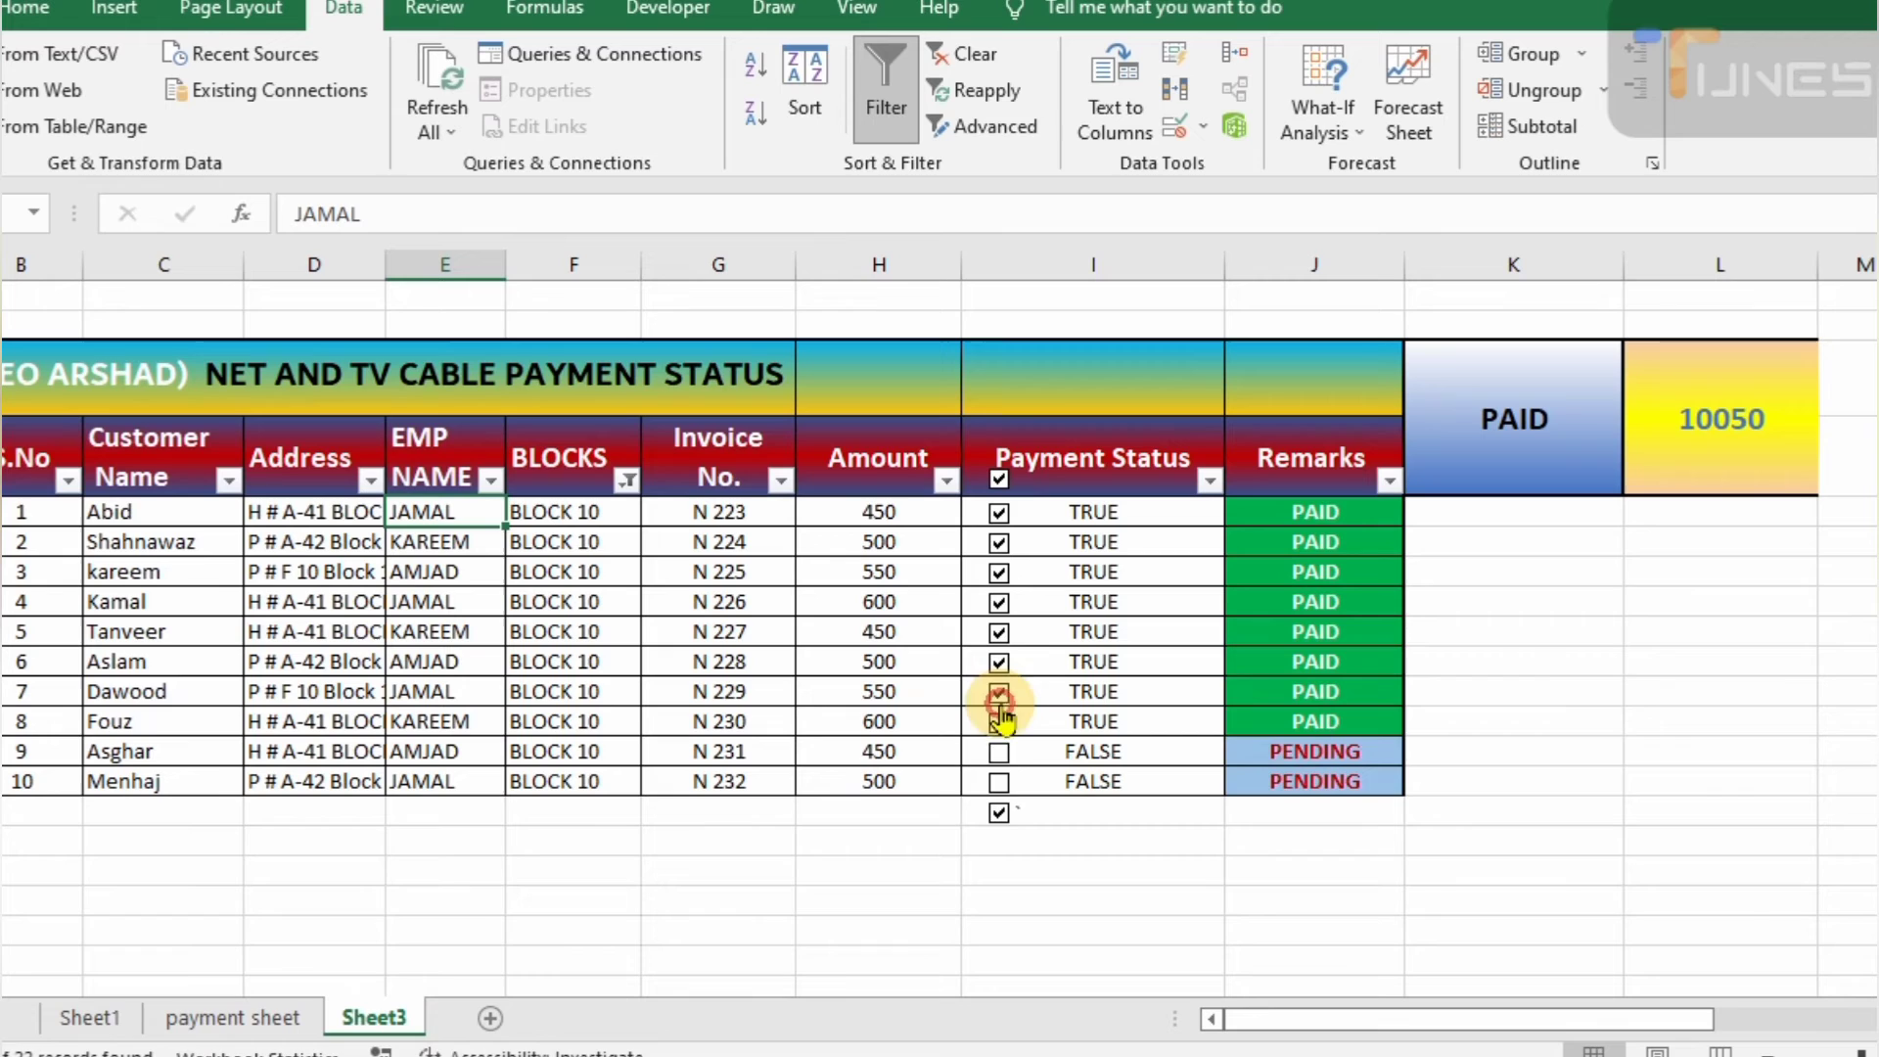
{"action": "left_click", "coordinate": [998, 751]}
{"action": "left_click", "coordinate": [998, 781]}
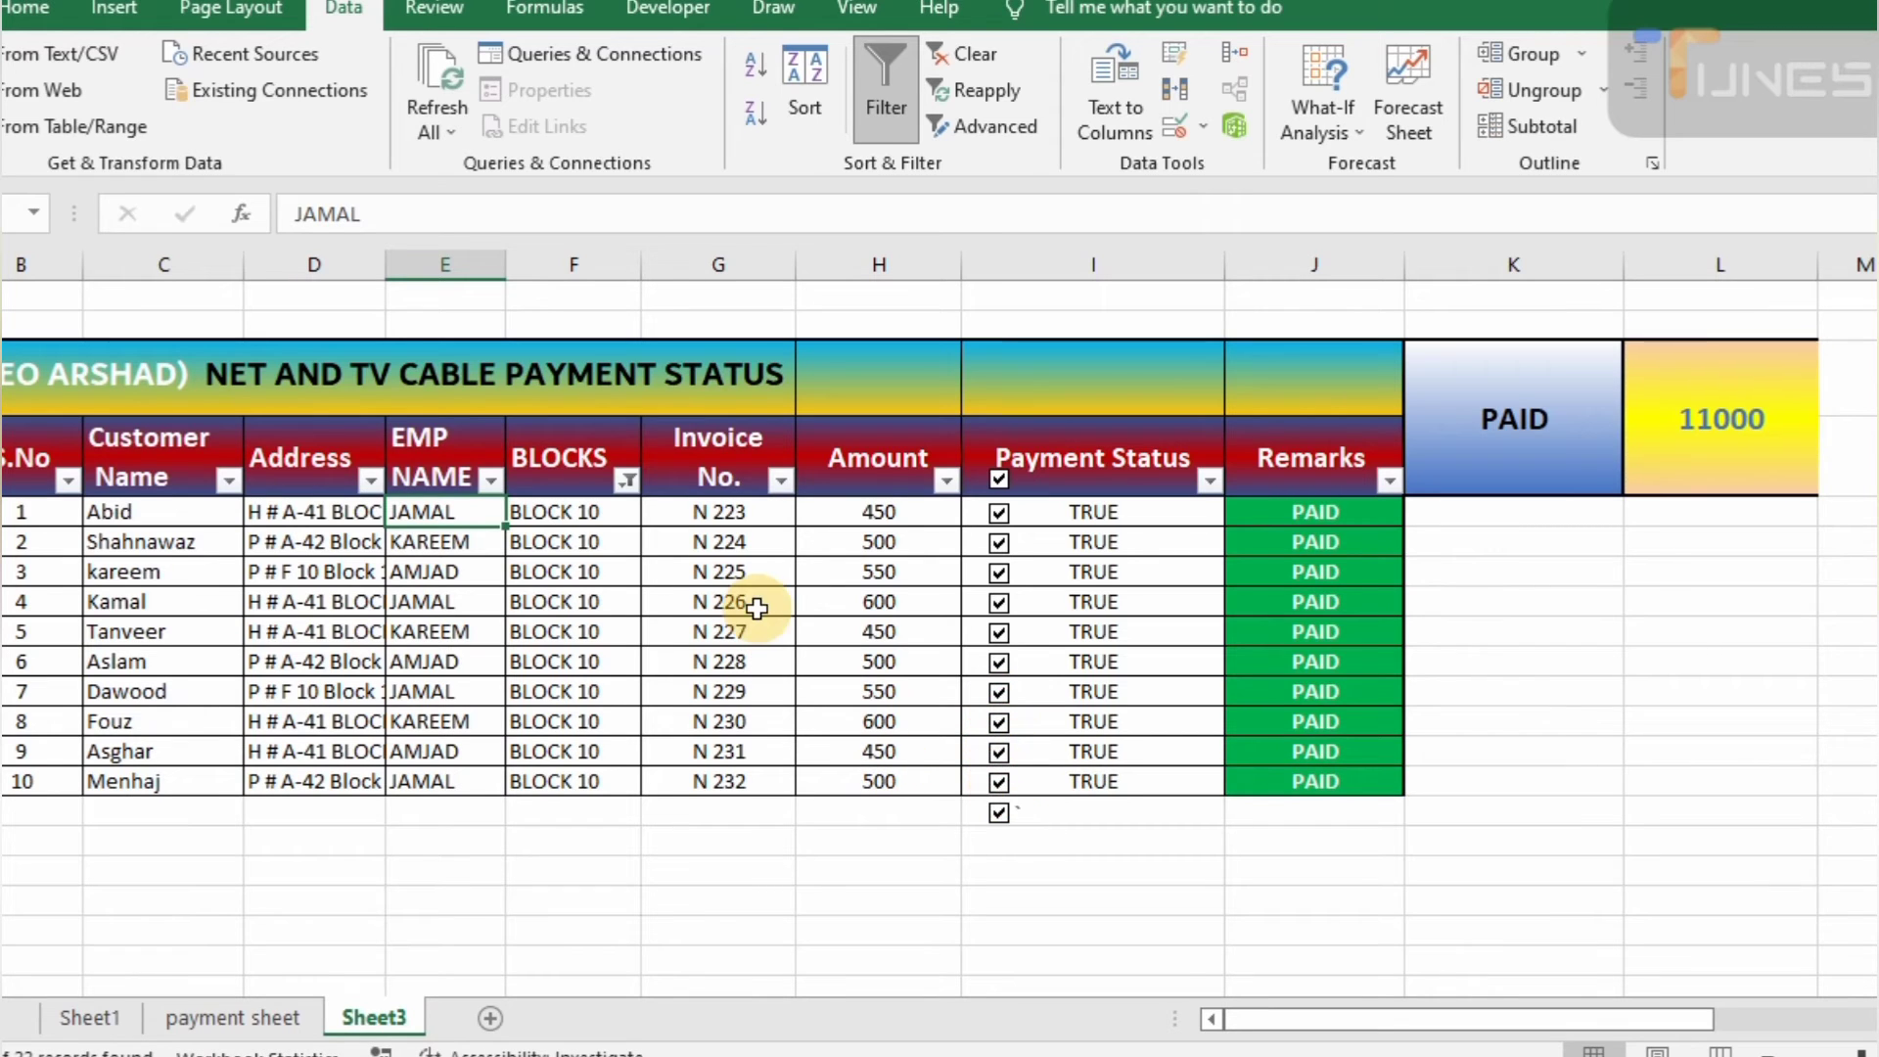
Reset the BLOCKS filter to show all blocks and tick the Payment Status check box for serial number 13
{"action": "left_click", "coordinate": [626, 479]}
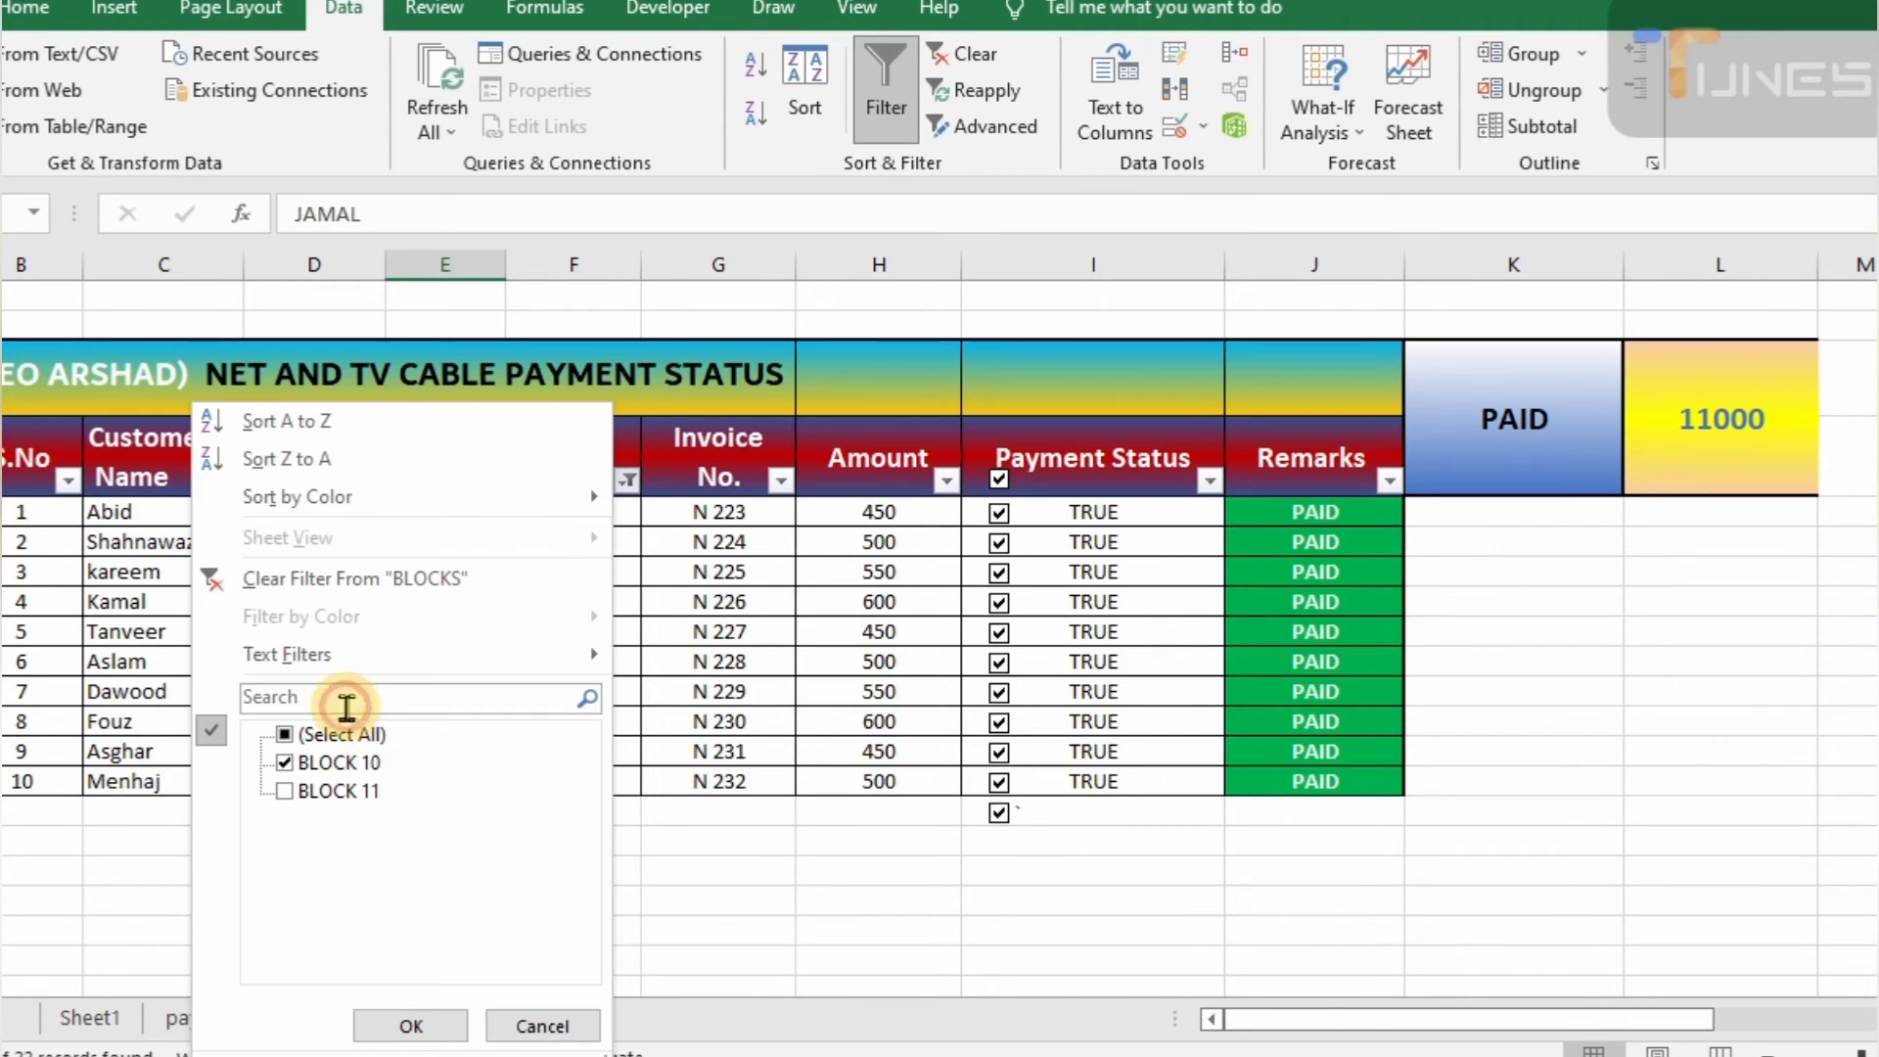
{"action": "left_click", "coordinate": [284, 735]}
{"action": "left_click", "coordinate": [406, 1024]}
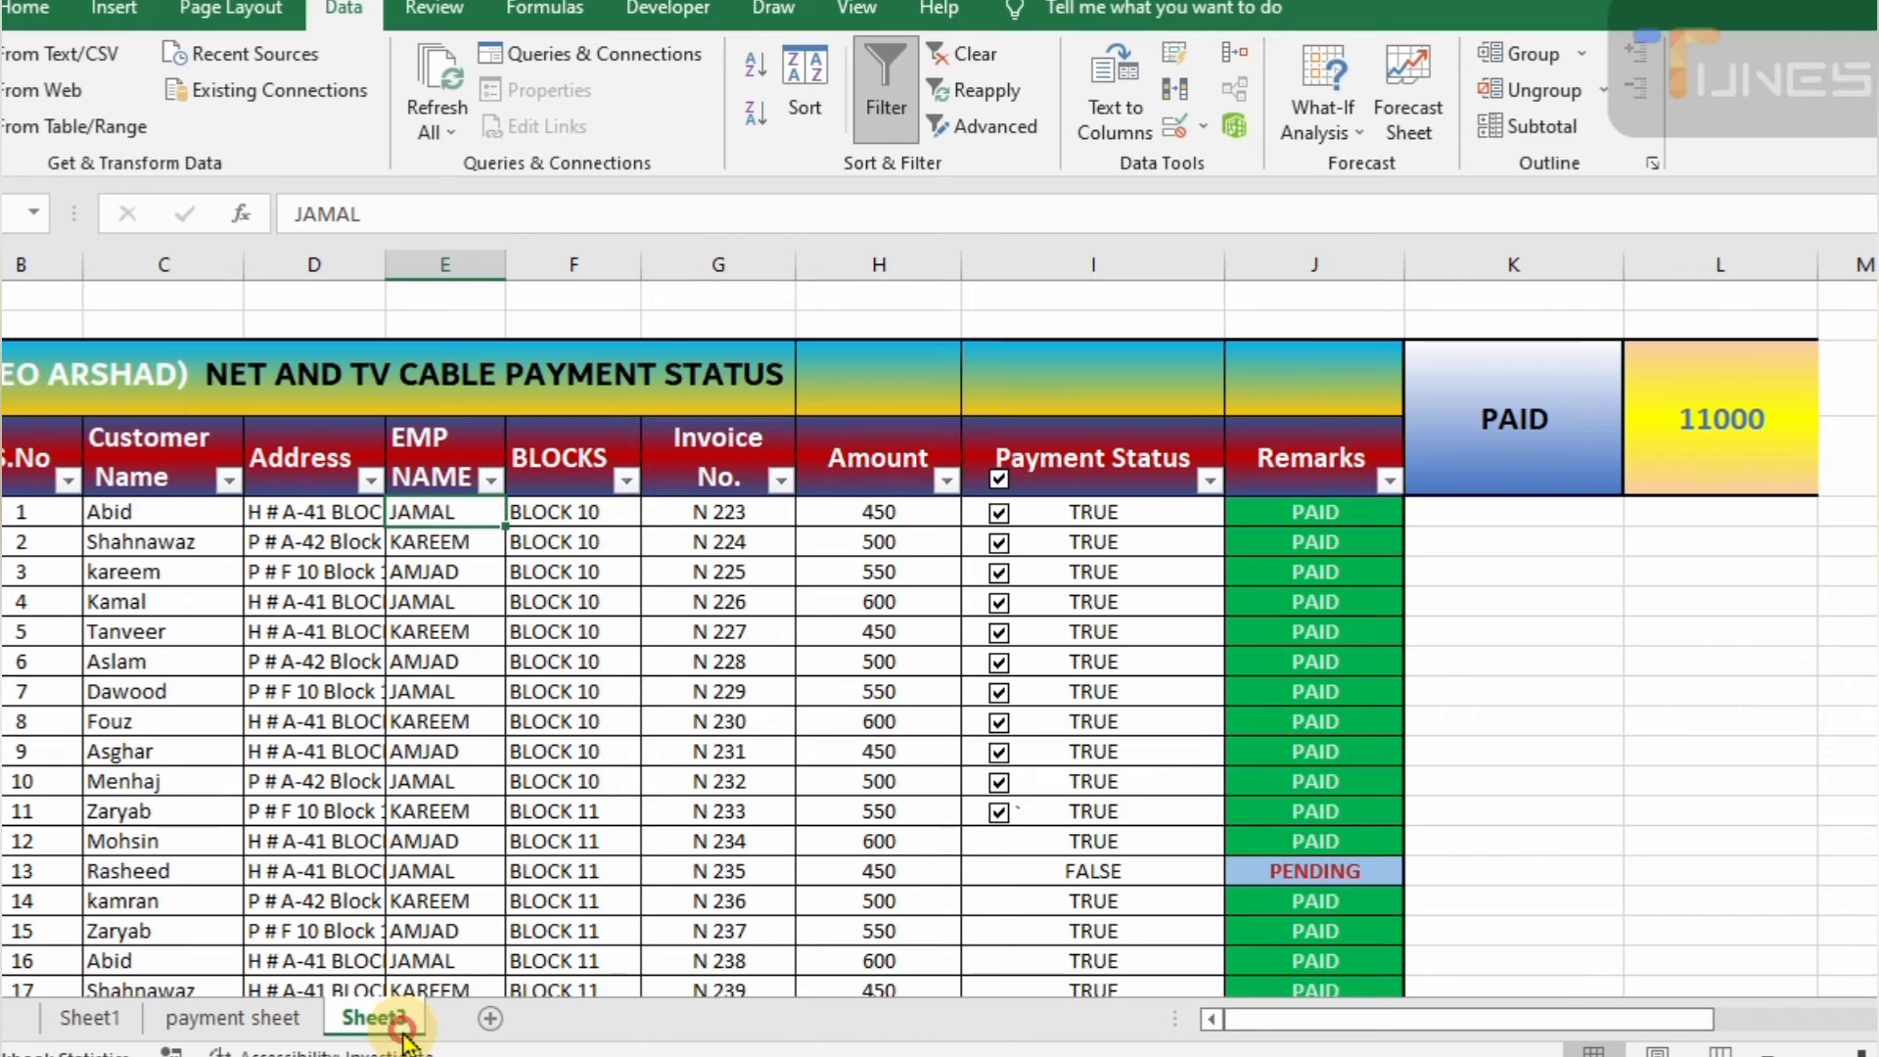
{"action": "left_click", "coordinate": [998, 870]}
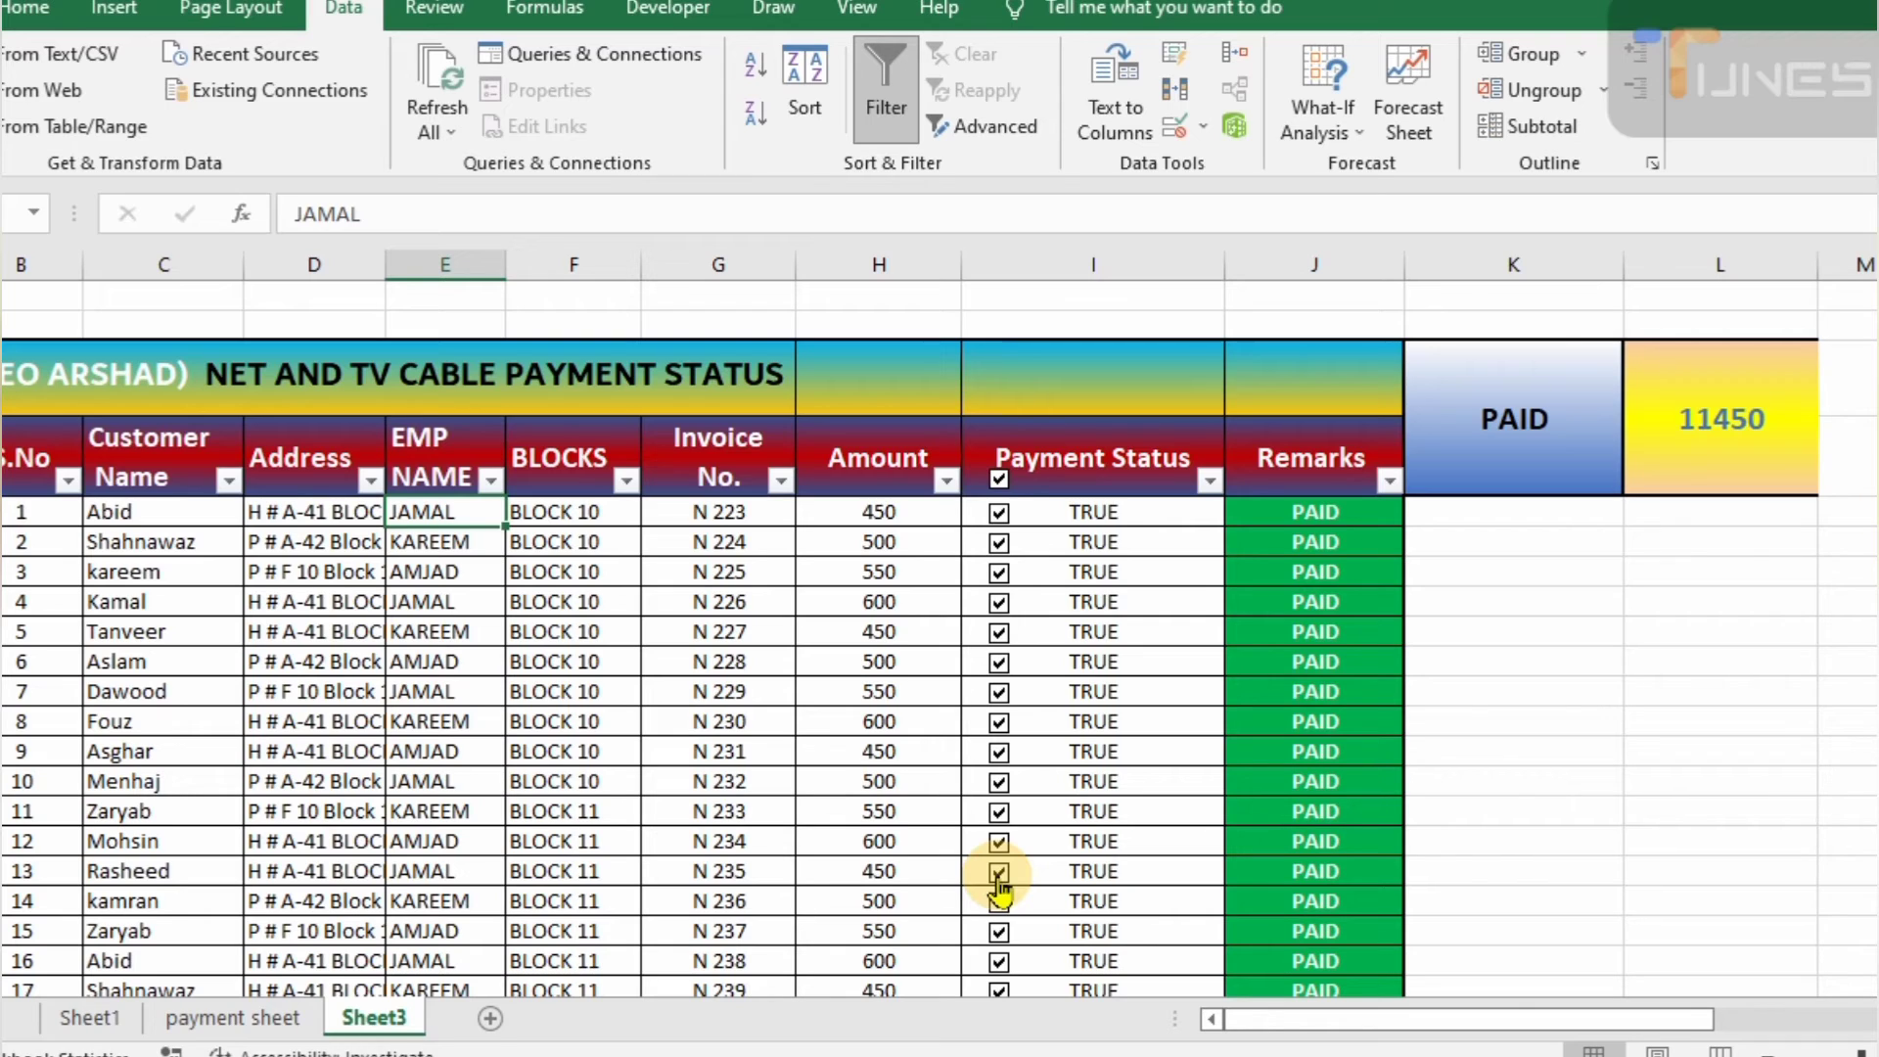
Insert a new column K between the Remarks column and the PAID status cell
{"action": "left_click", "coordinate": [1499, 554]}
{"action": "key", "text": "alt+h"}
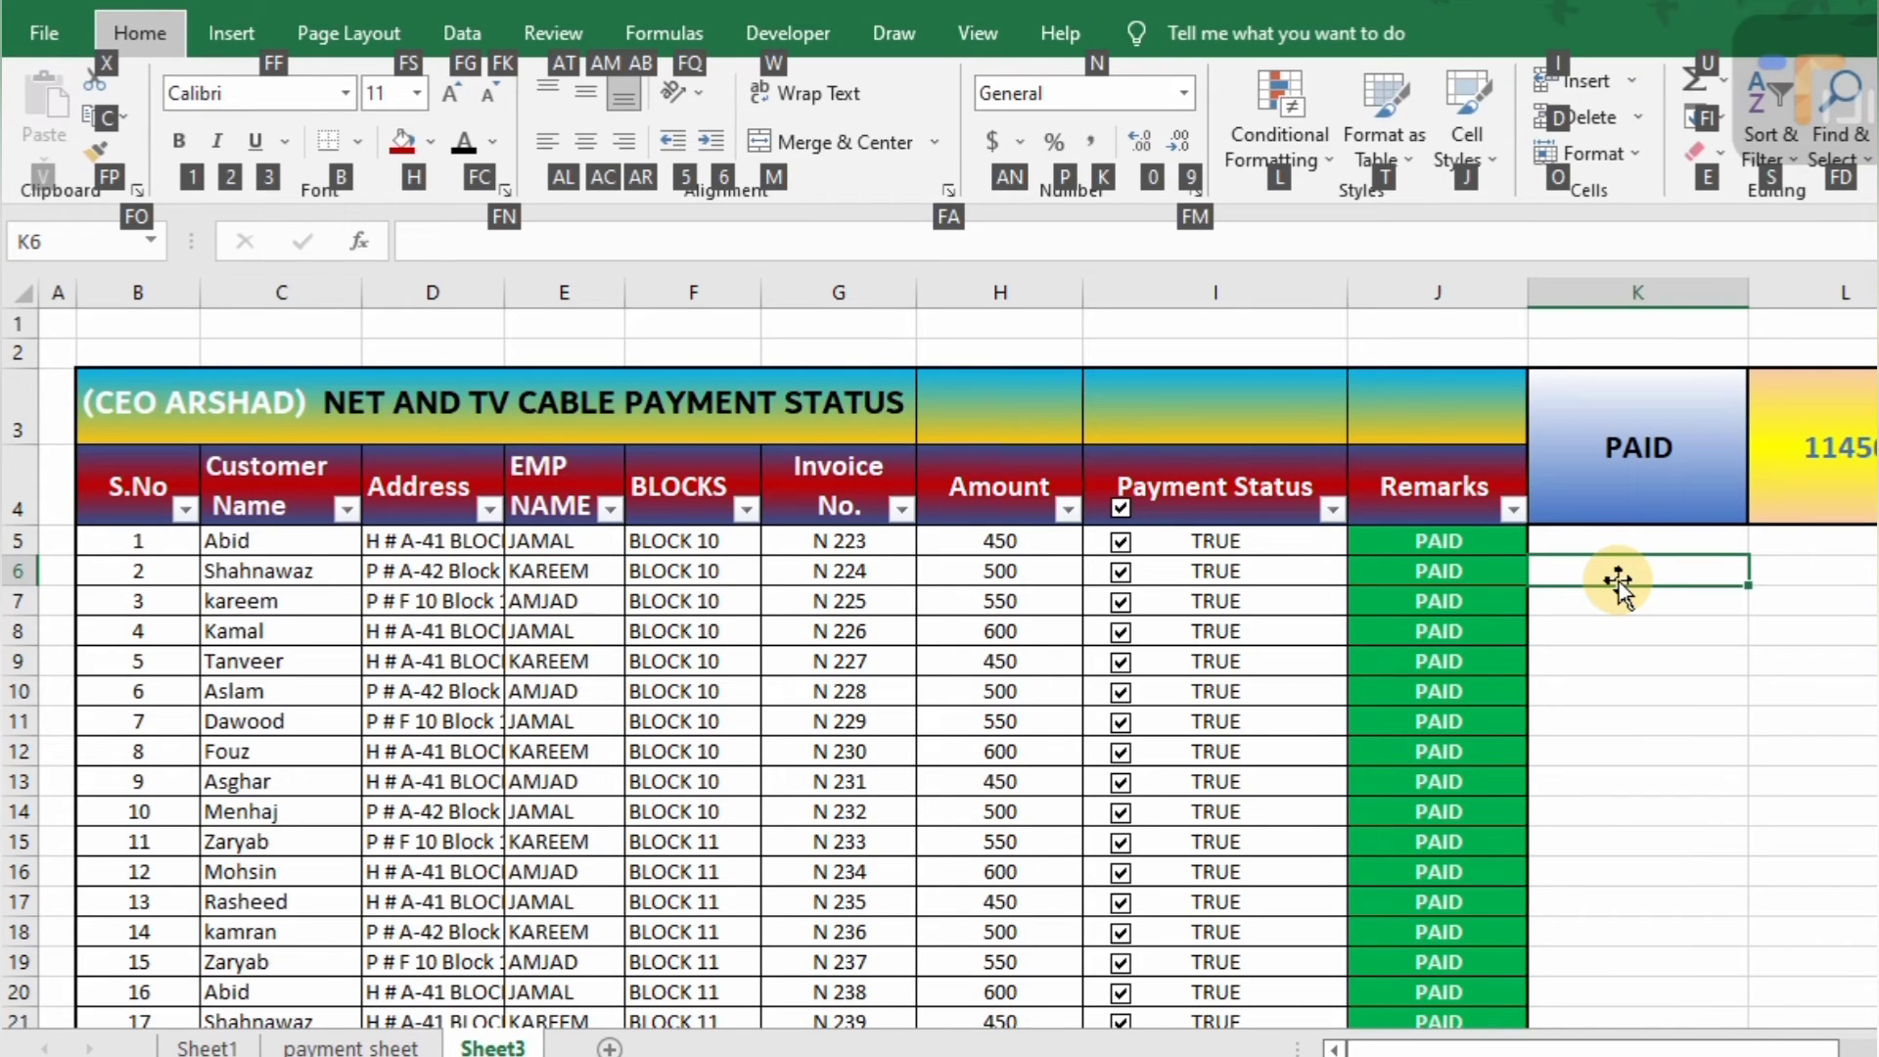
{"action": "key", "text": "i"}
{"action": "key", "text": "c"}
{"action": "key", "text": "ctrl+z"}
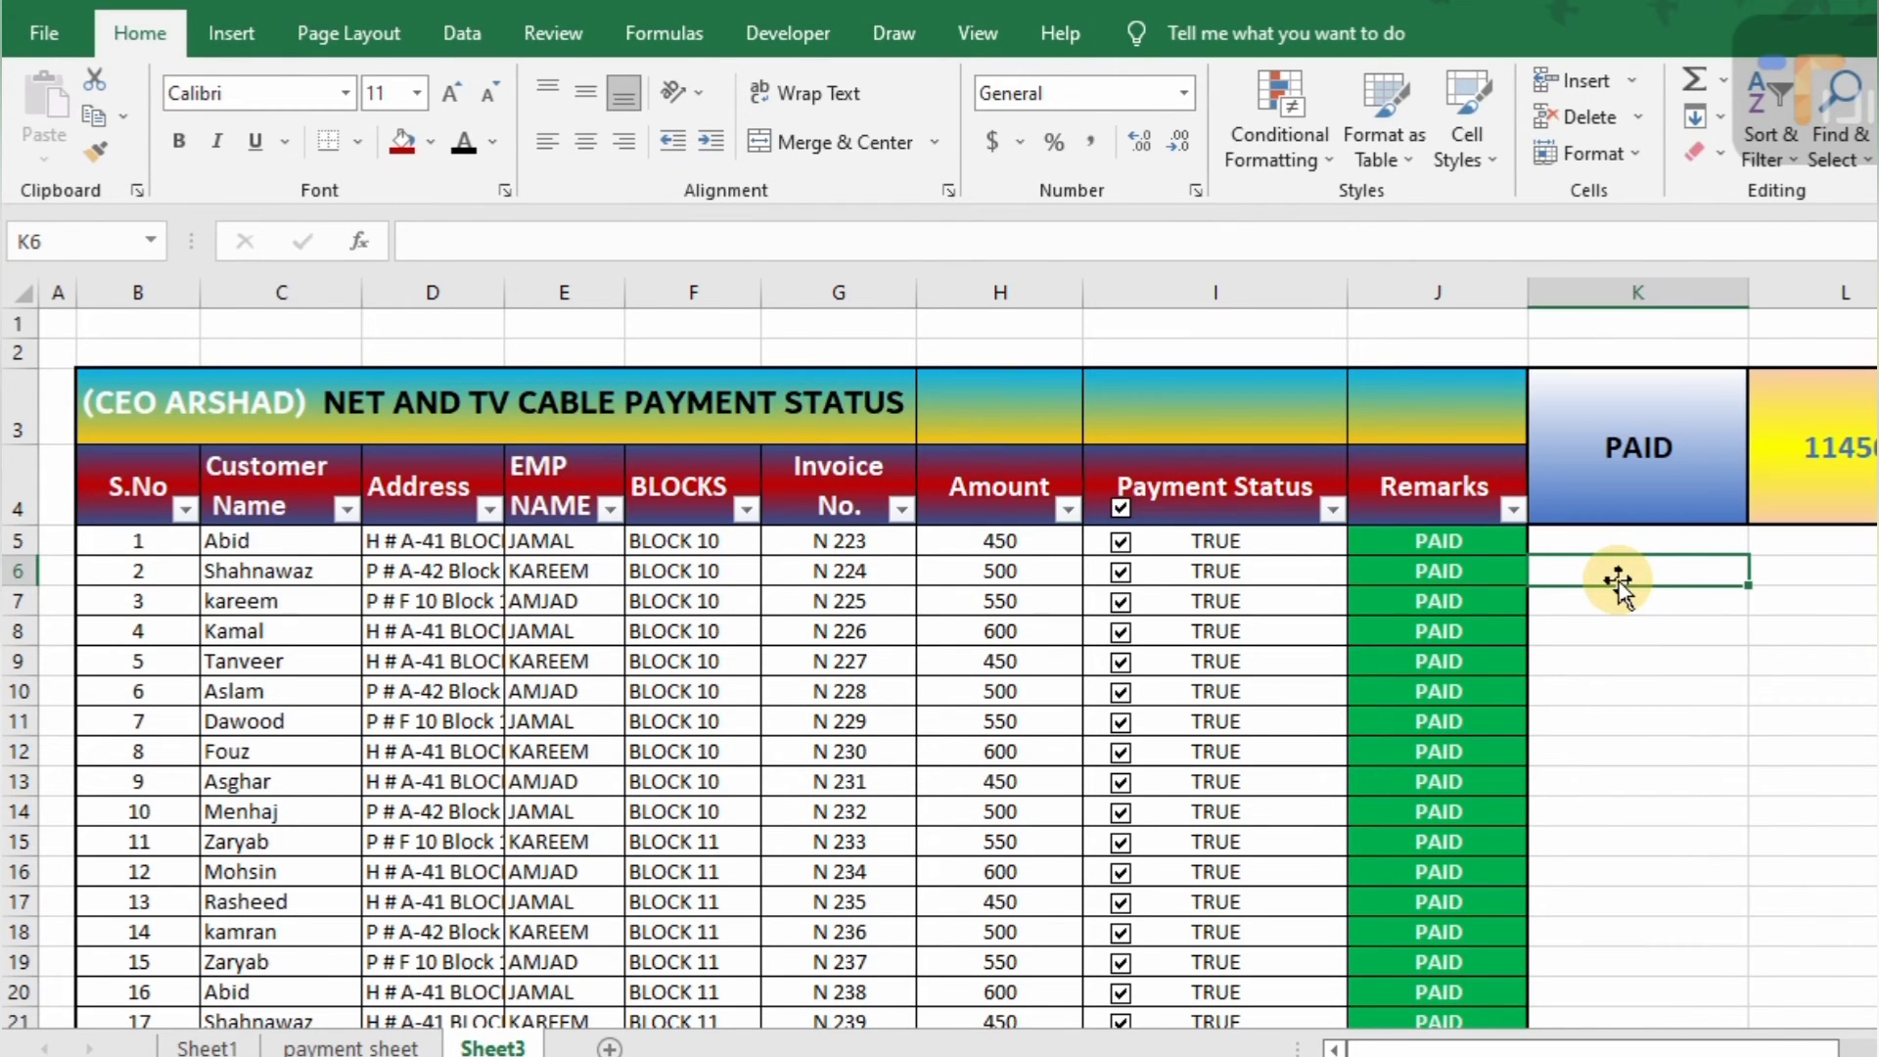
{"action": "key", "text": "alt+h"}
{"action": "key", "text": "i"}
{"action": "key", "text": "c"}
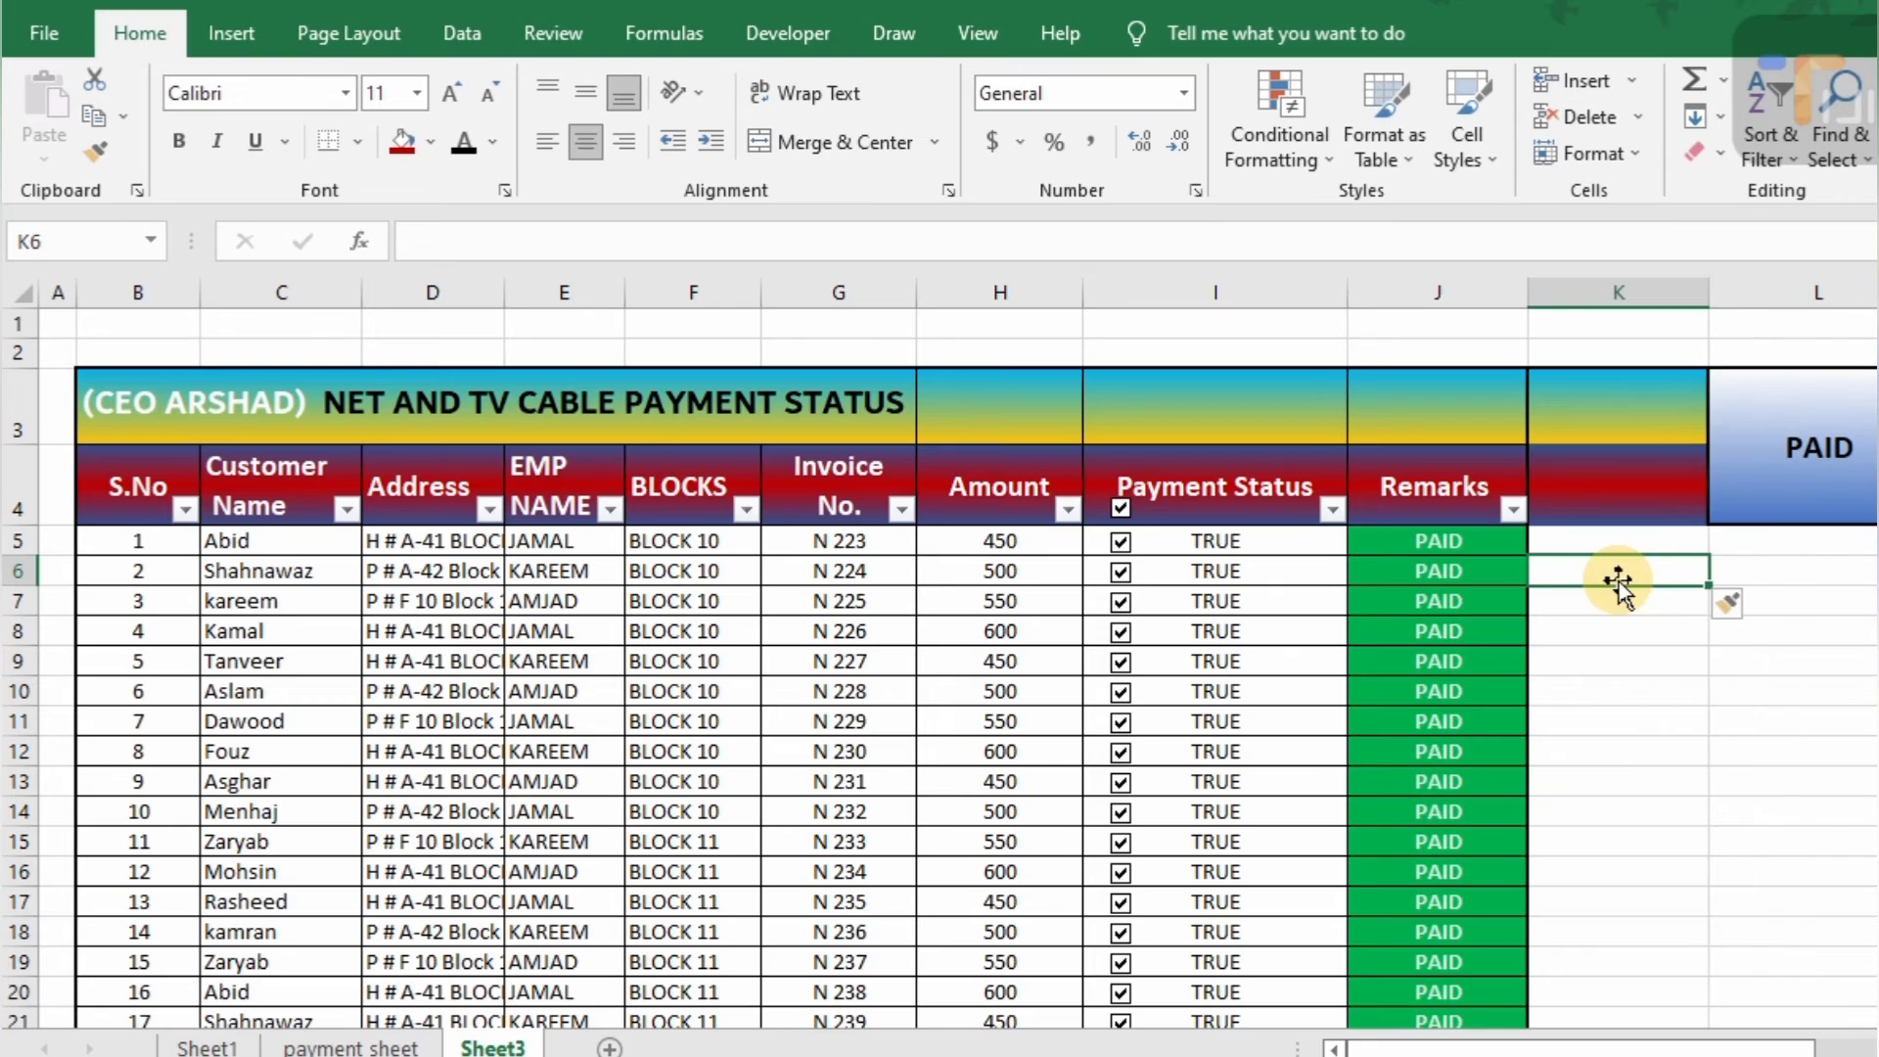
Head the new column EXP DATE in K4 and enter 12/10/2022 for serial number 1
{"action": "left_click", "coordinate": [1616, 490]}
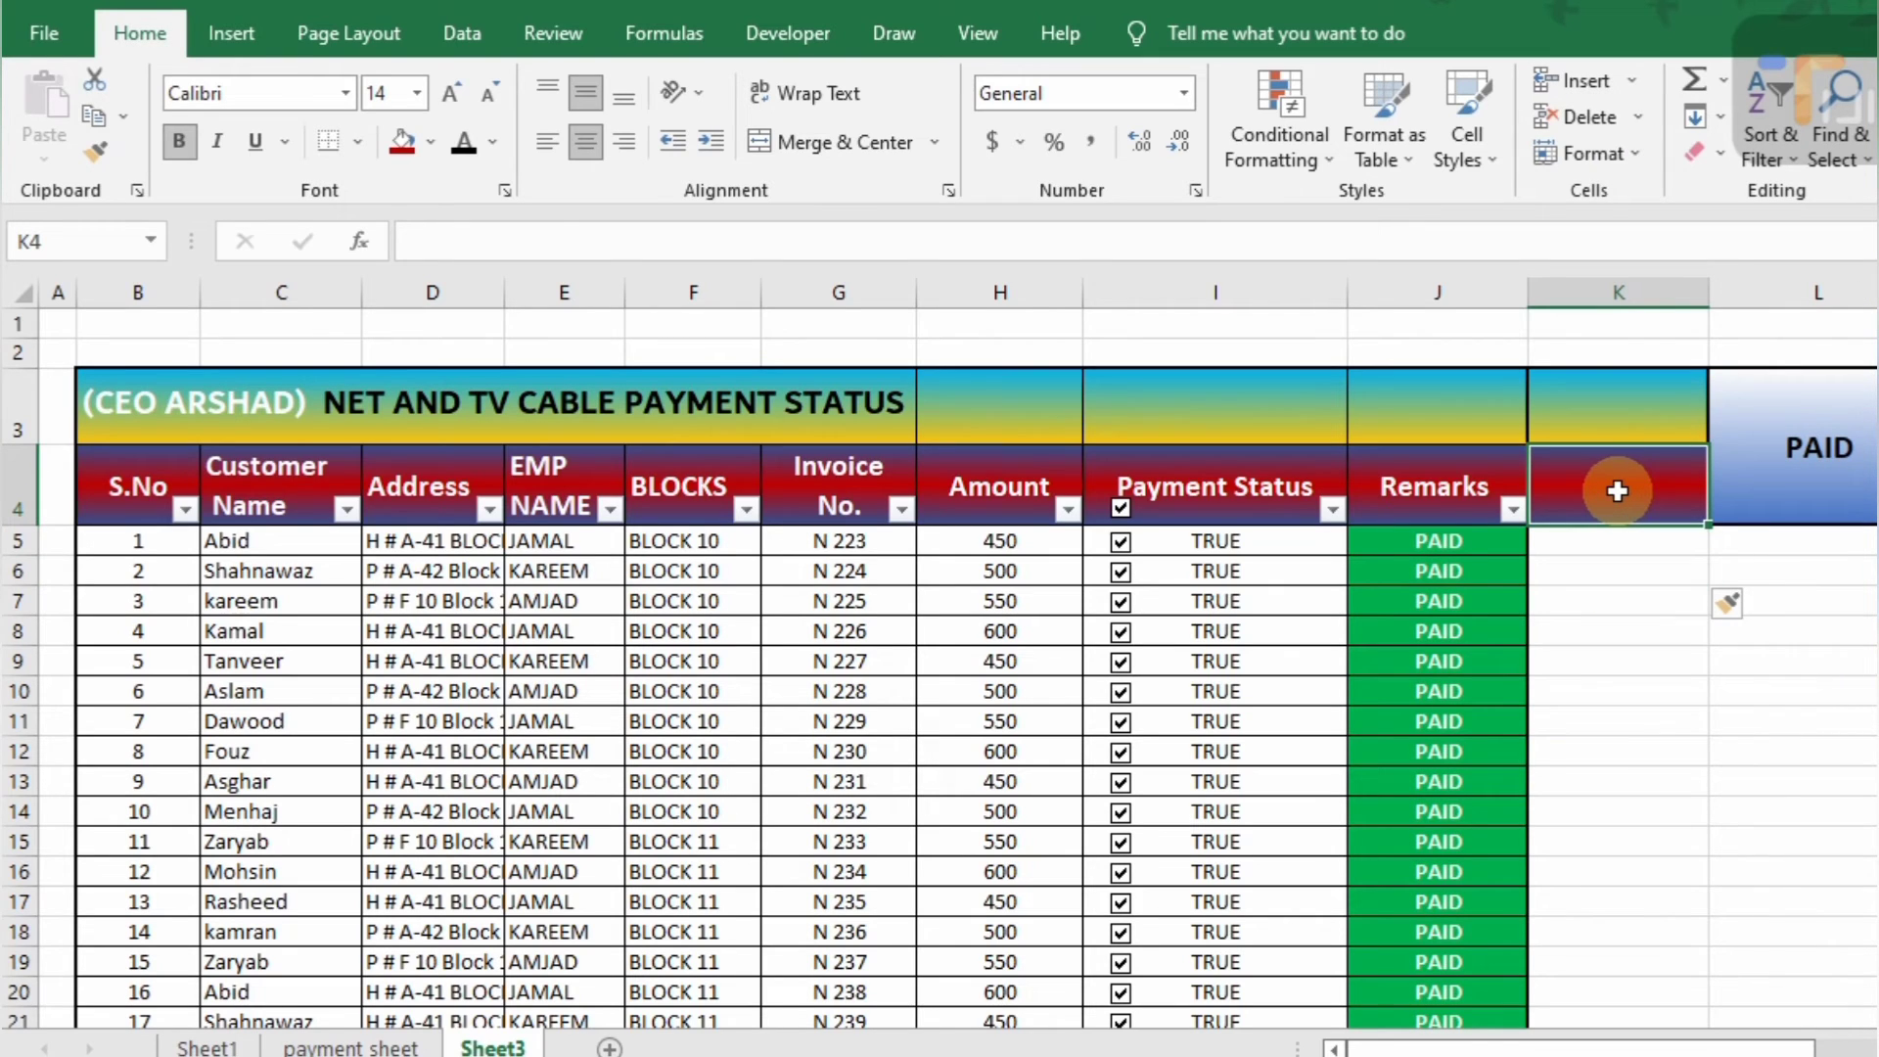
{"action": "type", "text": "eXP"}
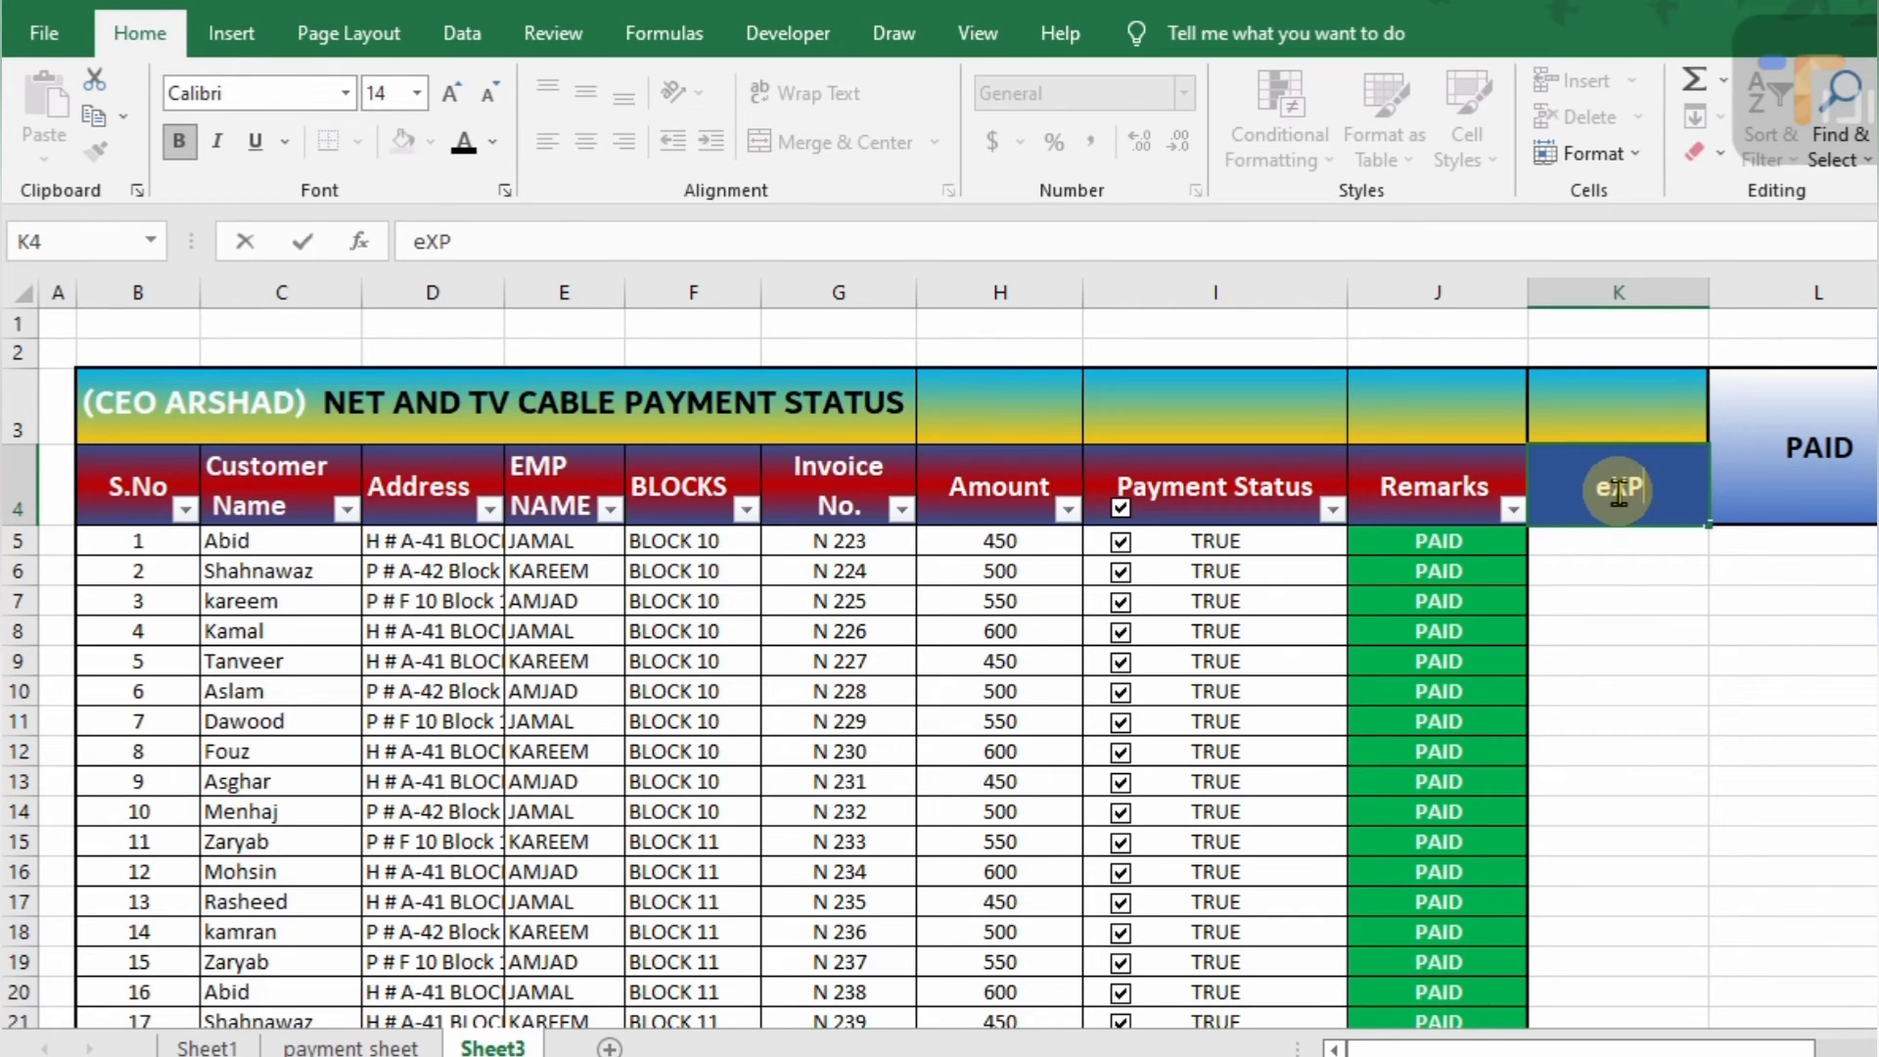
{"action": "key", "text": "BackSpace"}
{"action": "key", "text": "BackSpace"}
{"action": "key", "text": "BackSpace"}
{"action": "type", "text": "EXP d"}
{"action": "key", "text": "BackSpace"}
{"action": "type", "text": "DATE"}
{"action": "key", "text": "Return"}
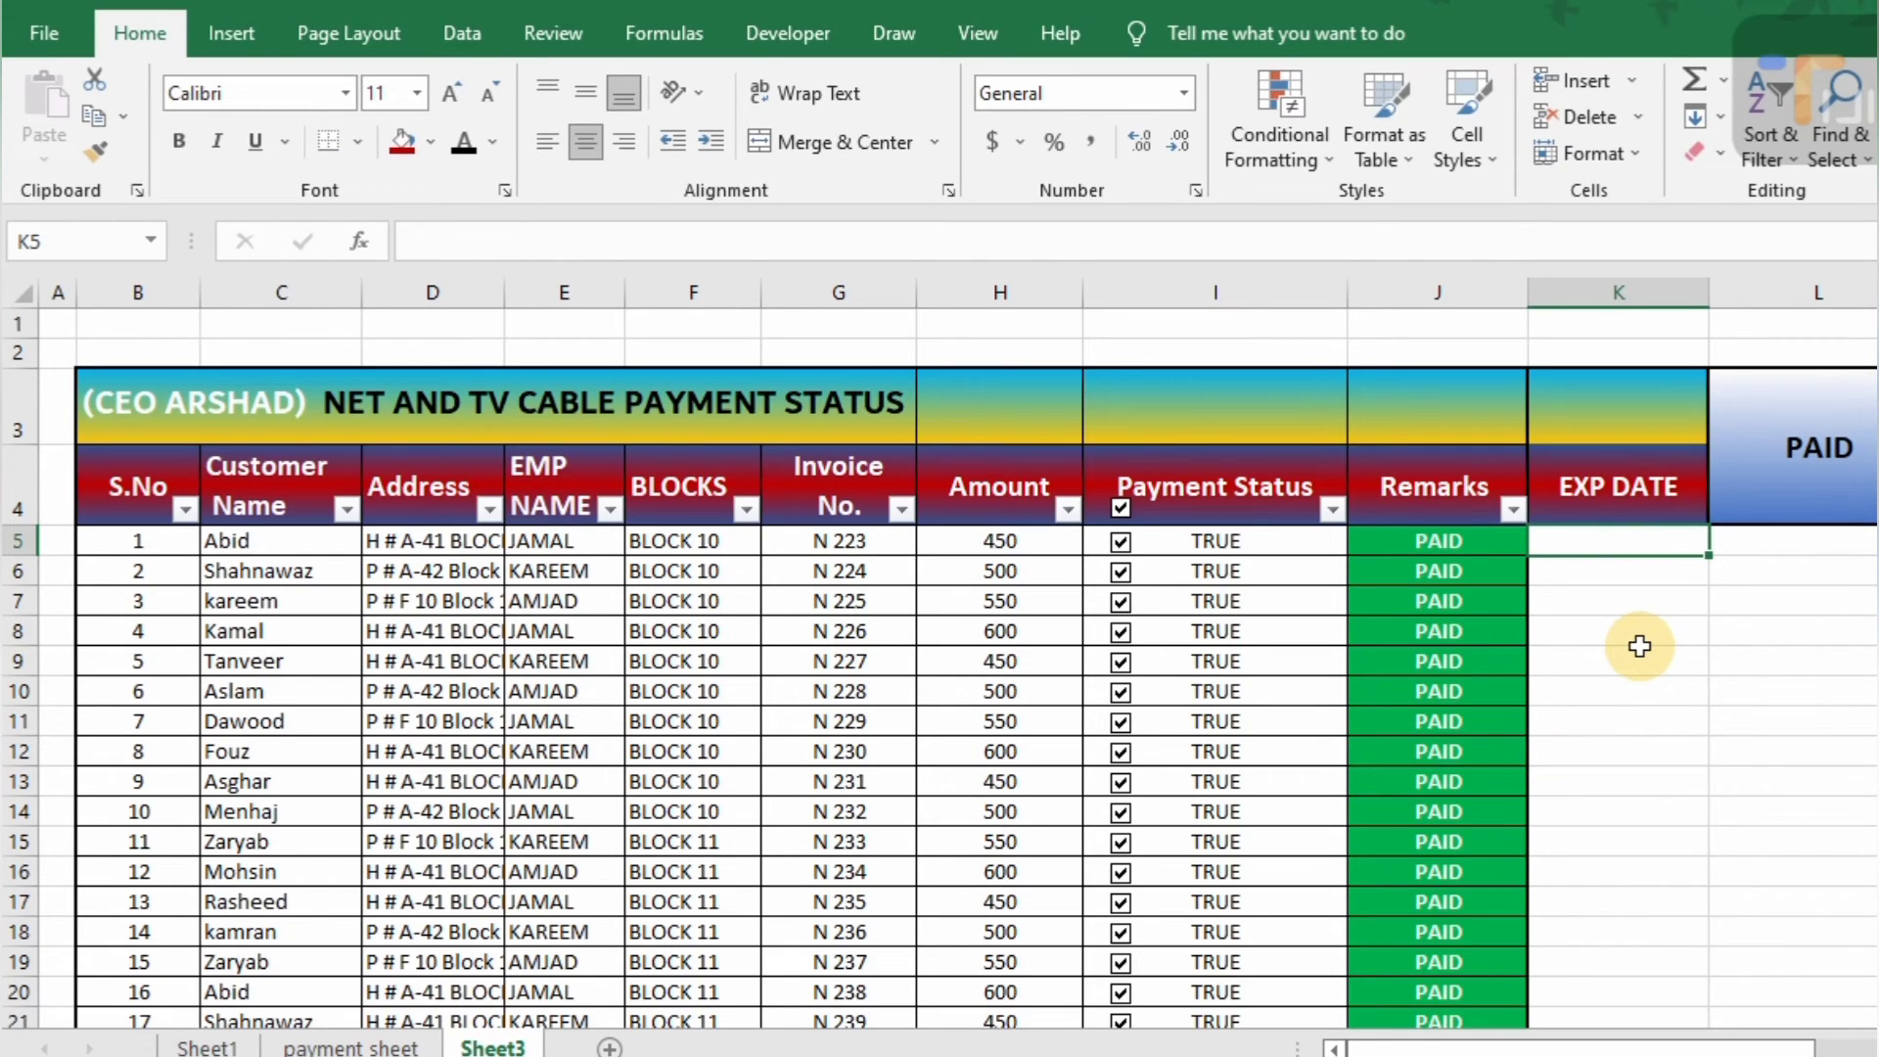
{"action": "type", "text": "12/10/2022"}
{"action": "key", "text": "Return"}
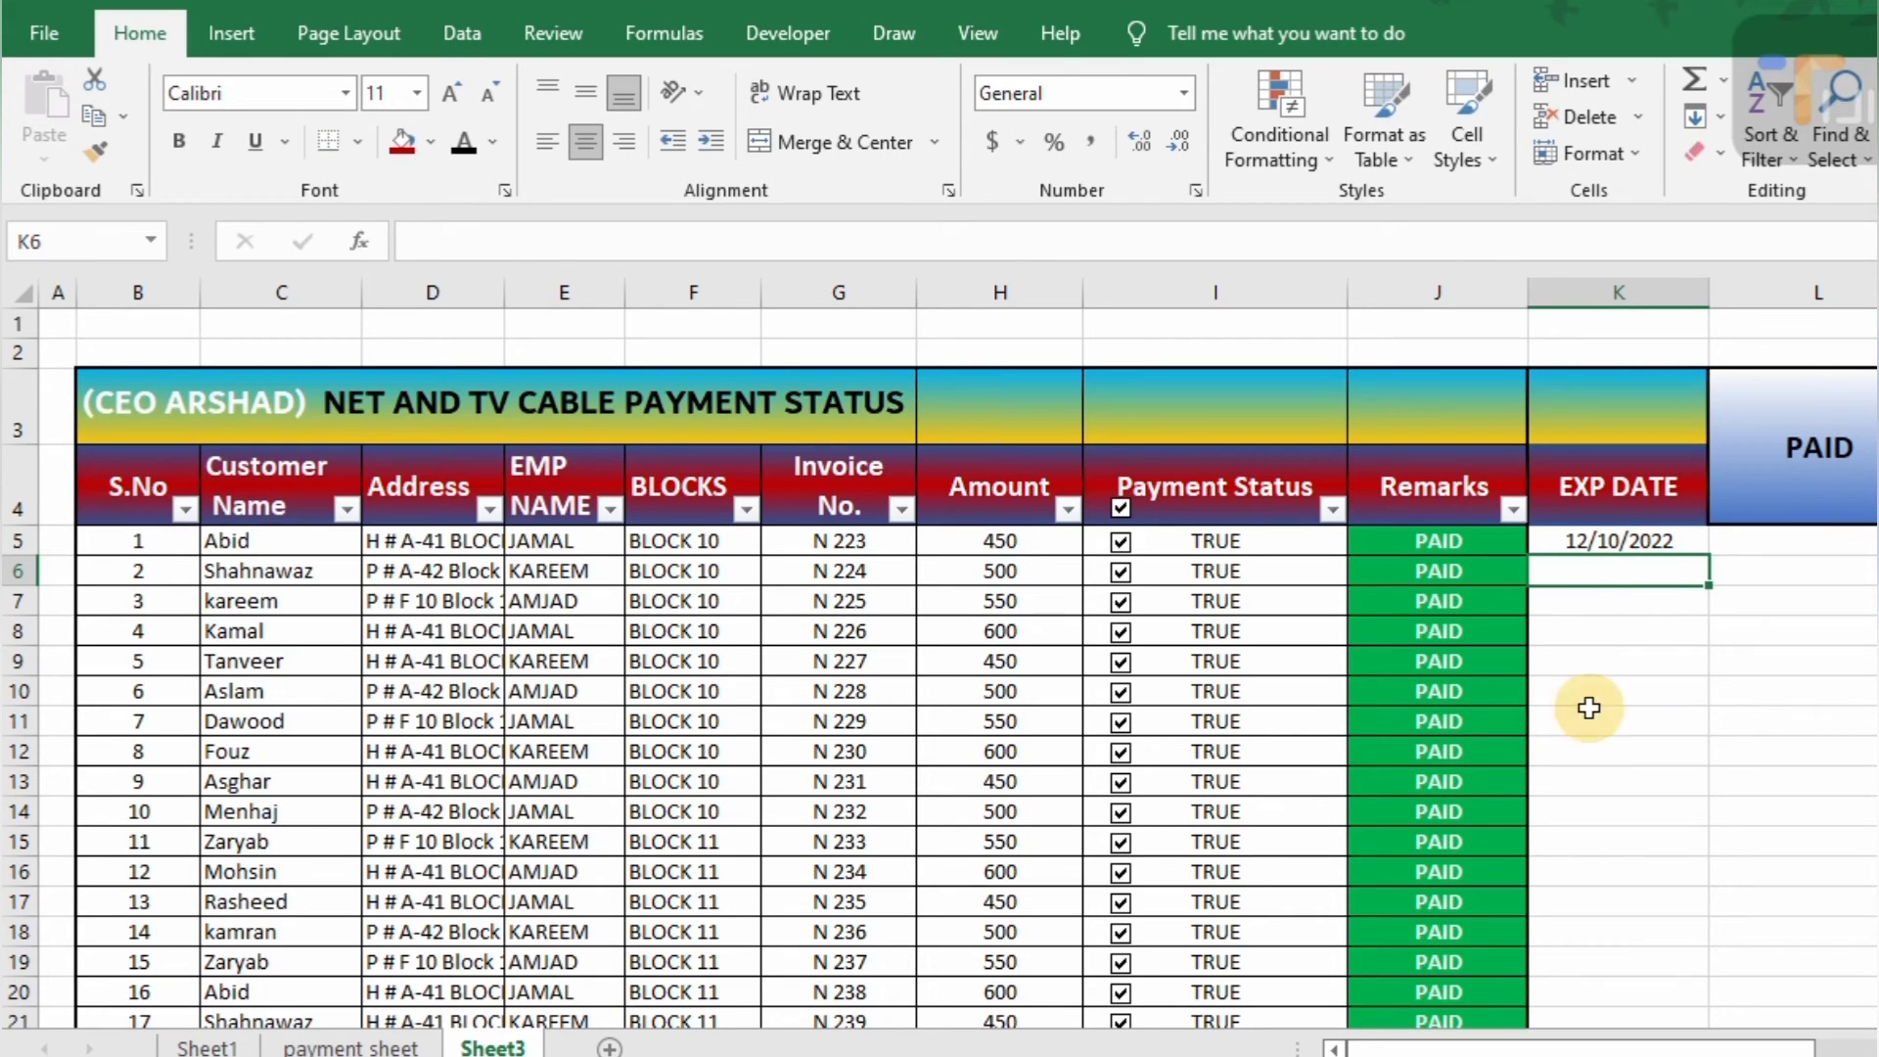
Set the EXP DATE for serial number 1 to 12/9/2022 and copy it down through serial number 23
{"action": "left_click", "coordinate": [1612, 540]}
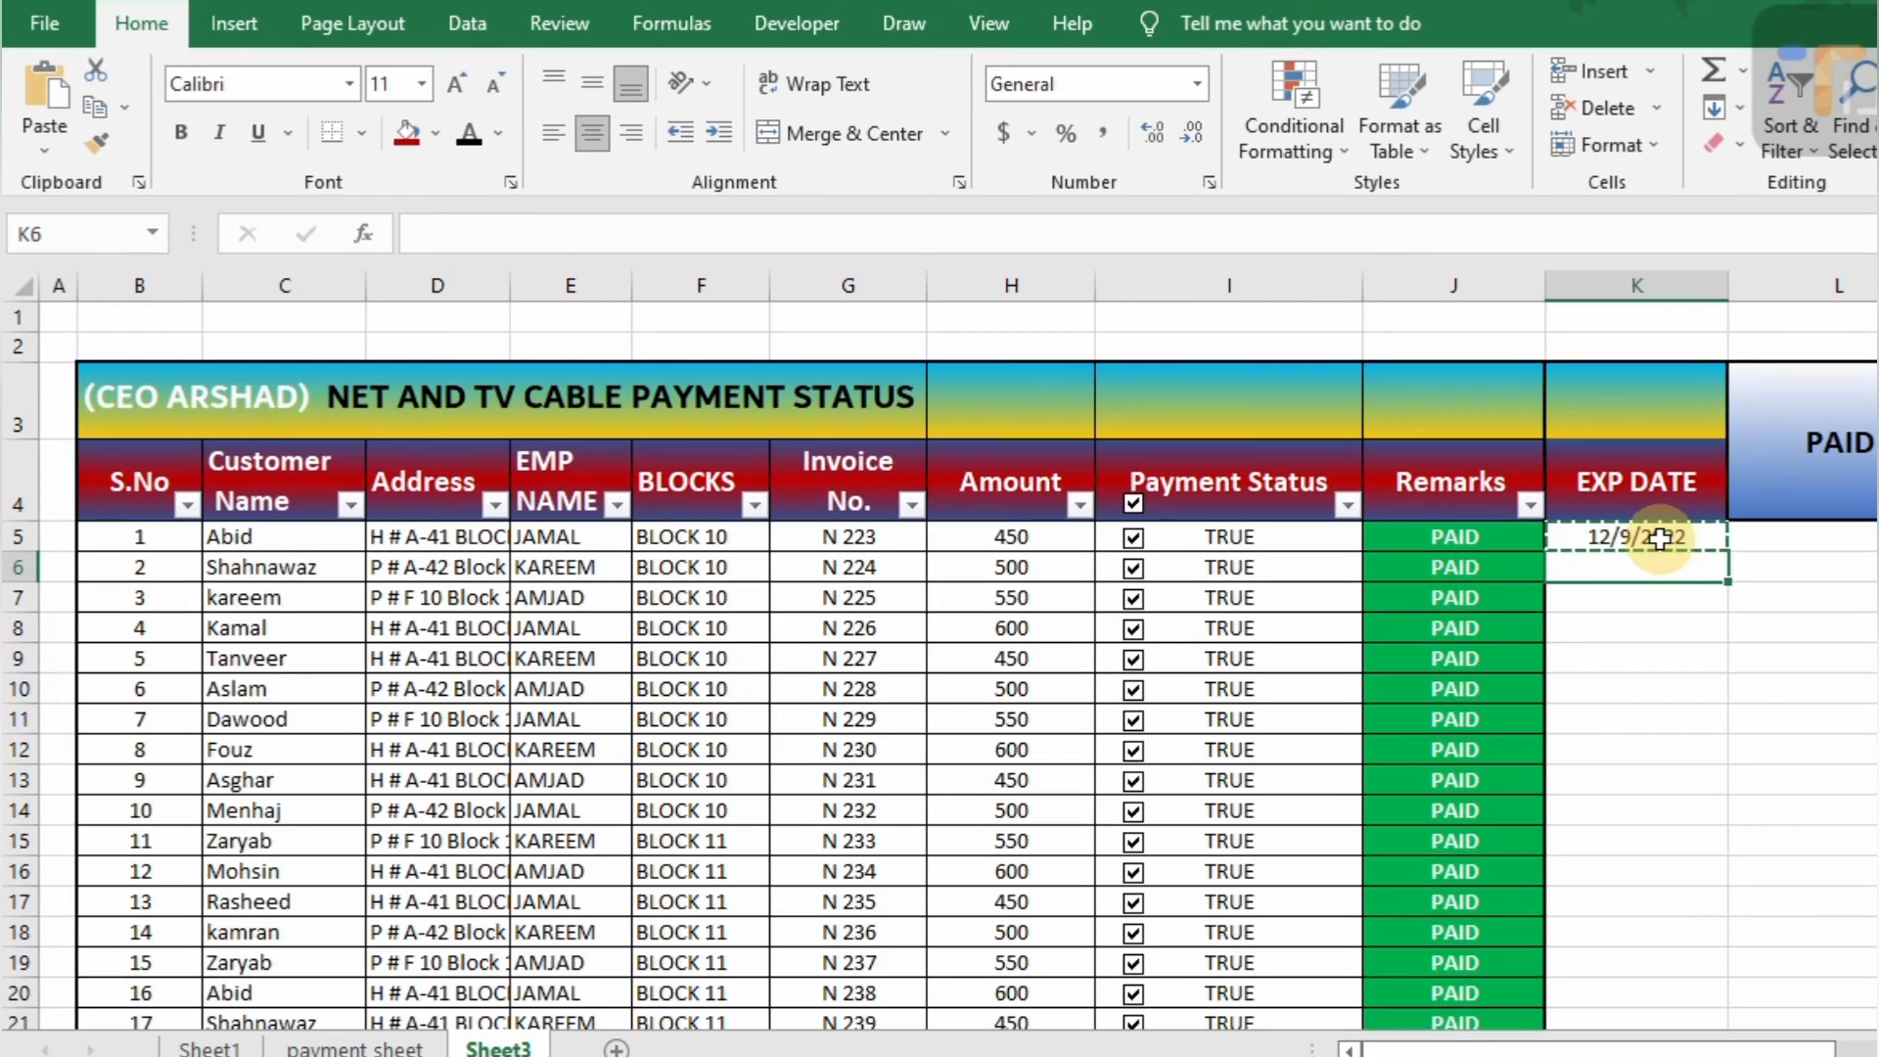
{"action": "key", "text": "shift+Down"}
{"action": "key", "text": "shift+Down"}
{"action": "key", "text": "shift+Down"}
{"action": "key", "text": "shift+Down"}
{"action": "key", "text": "shift+Down"}
{"action": "key", "text": "shift+Down"}
{"action": "key", "text": "shift+Down"}
{"action": "key", "text": "shift+Down"}
{"action": "key", "text": "shift+Down"}
{"action": "key", "text": "shift+Down"}
{"action": "key", "text": "shift+Down"}
{"action": "key", "text": "shift+Down"}
{"action": "key", "text": "shift+Down"}
{"action": "key", "text": "shift+Down"}
{"action": "key", "text": "shift+Down"}
{"action": "key", "text": "shift+Down"}
{"action": "key", "text": "shift+Down"}
{"action": "key", "text": "shift+Down"}
{"action": "key", "text": "shift+Down"}
{"action": "key", "text": "shift+Down"}
{"action": "key", "text": "shift+Up"}
{"action": "key", "text": "shift+Up"}
{"action": "key", "text": "shift+Up"}
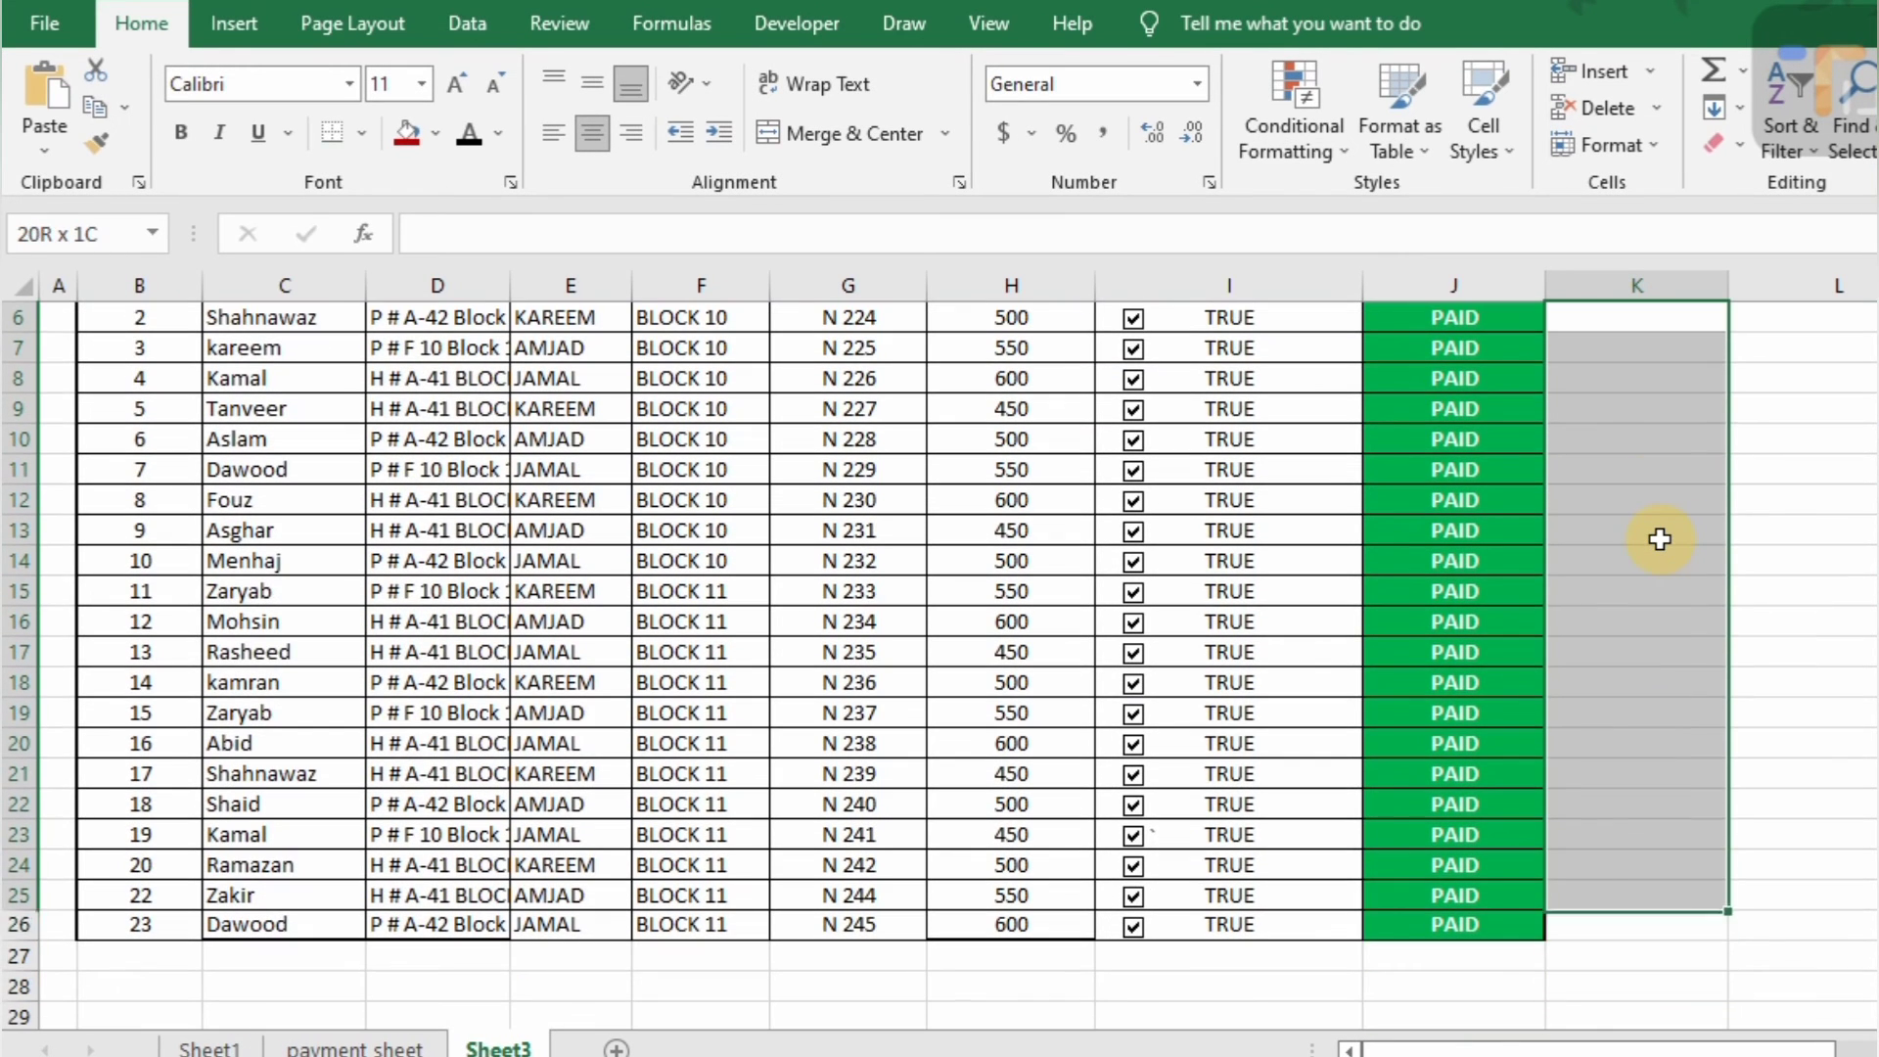
{"action": "key", "text": "shift+Down"}
{"action": "type", "text": "12/9/2022 12/9/2022 12/9/2022 12/9/2022 12/9/2022 12/9/2022 12/9/2022 12/9/2022 12/9/2022 12/9/2022 12/9/2022 12/9/2022 12/9/2022 12/9/2022 12/9/2022 12/9/2022 12/9/2022 12/9/2022 12/9/2022 12/9/2022 12/9/2022"}
{"action": "key", "text": "Up"}
{"action": "key", "text": "Up"}
{"action": "key", "text": "Up"}
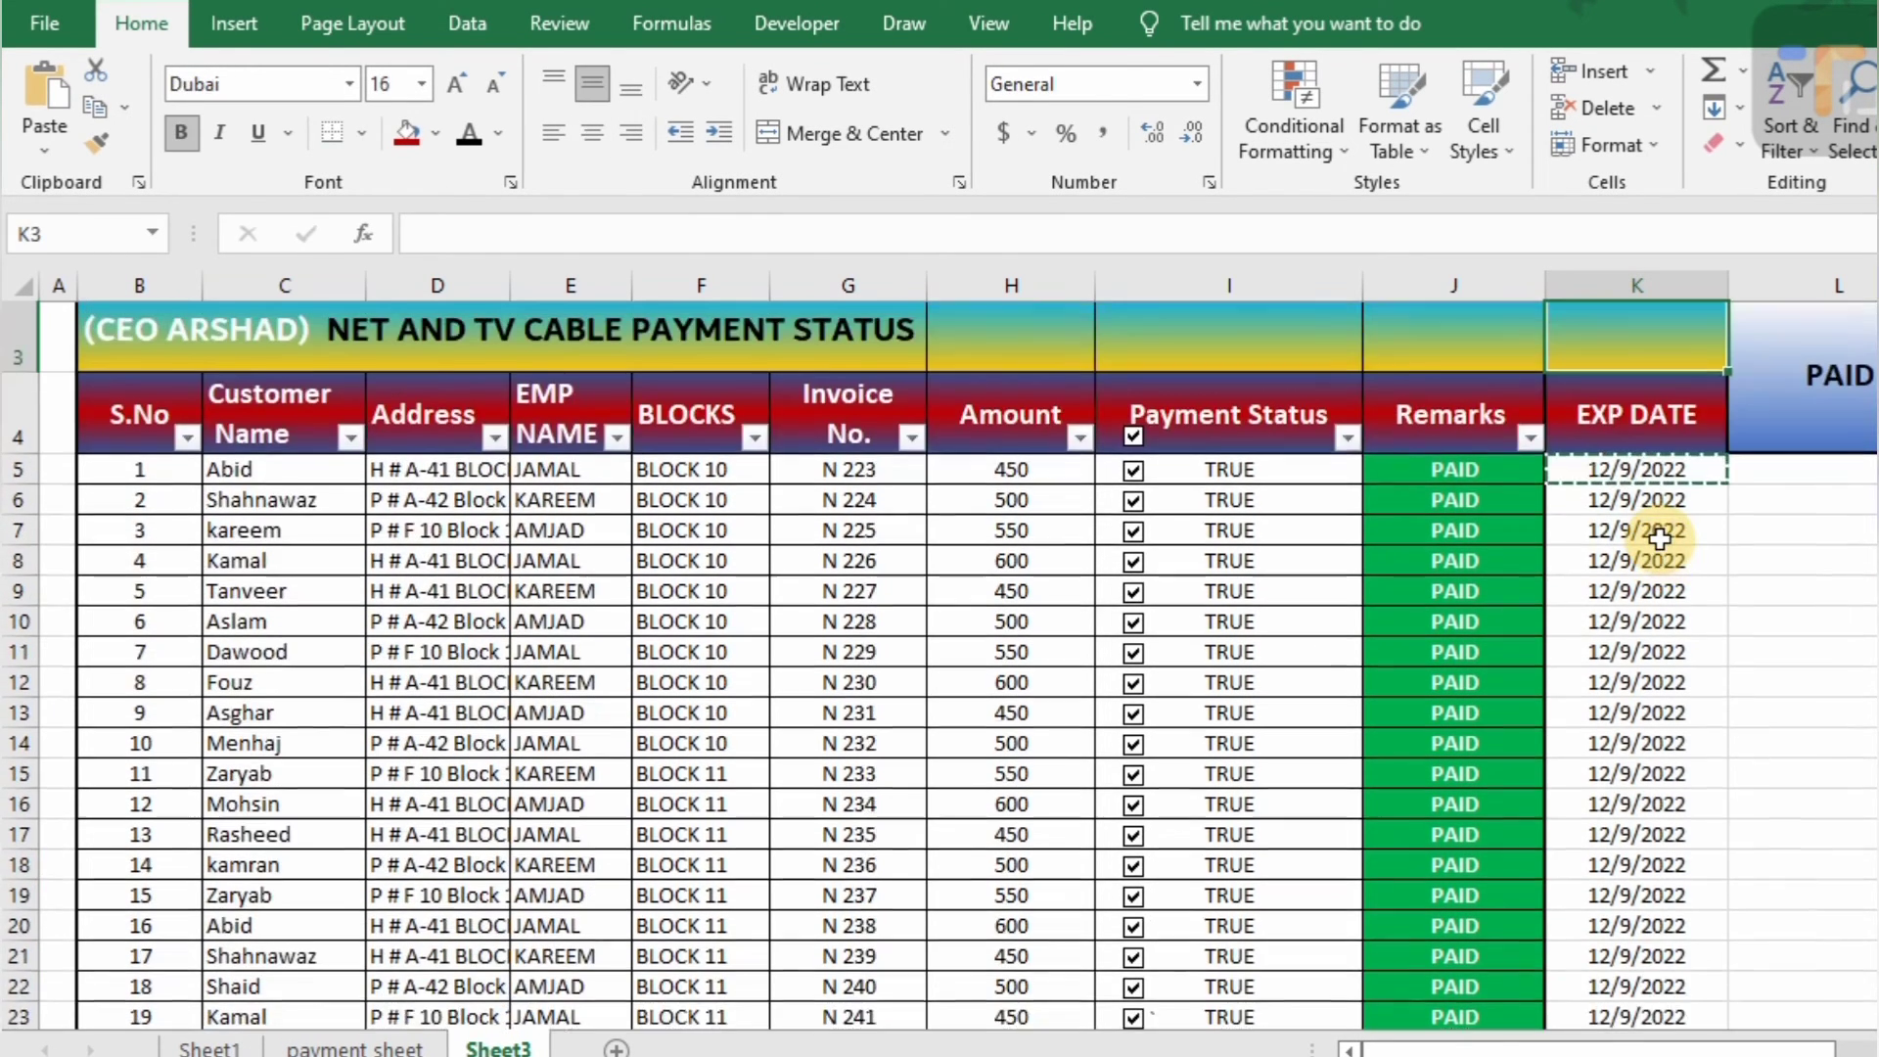
{"action": "key", "text": "Escape"}
{"action": "key", "text": "Down"}
Set the EXP DATE for serial number 3 to 12/10/2022
{"action": "left_click", "coordinate": [1628, 530]}
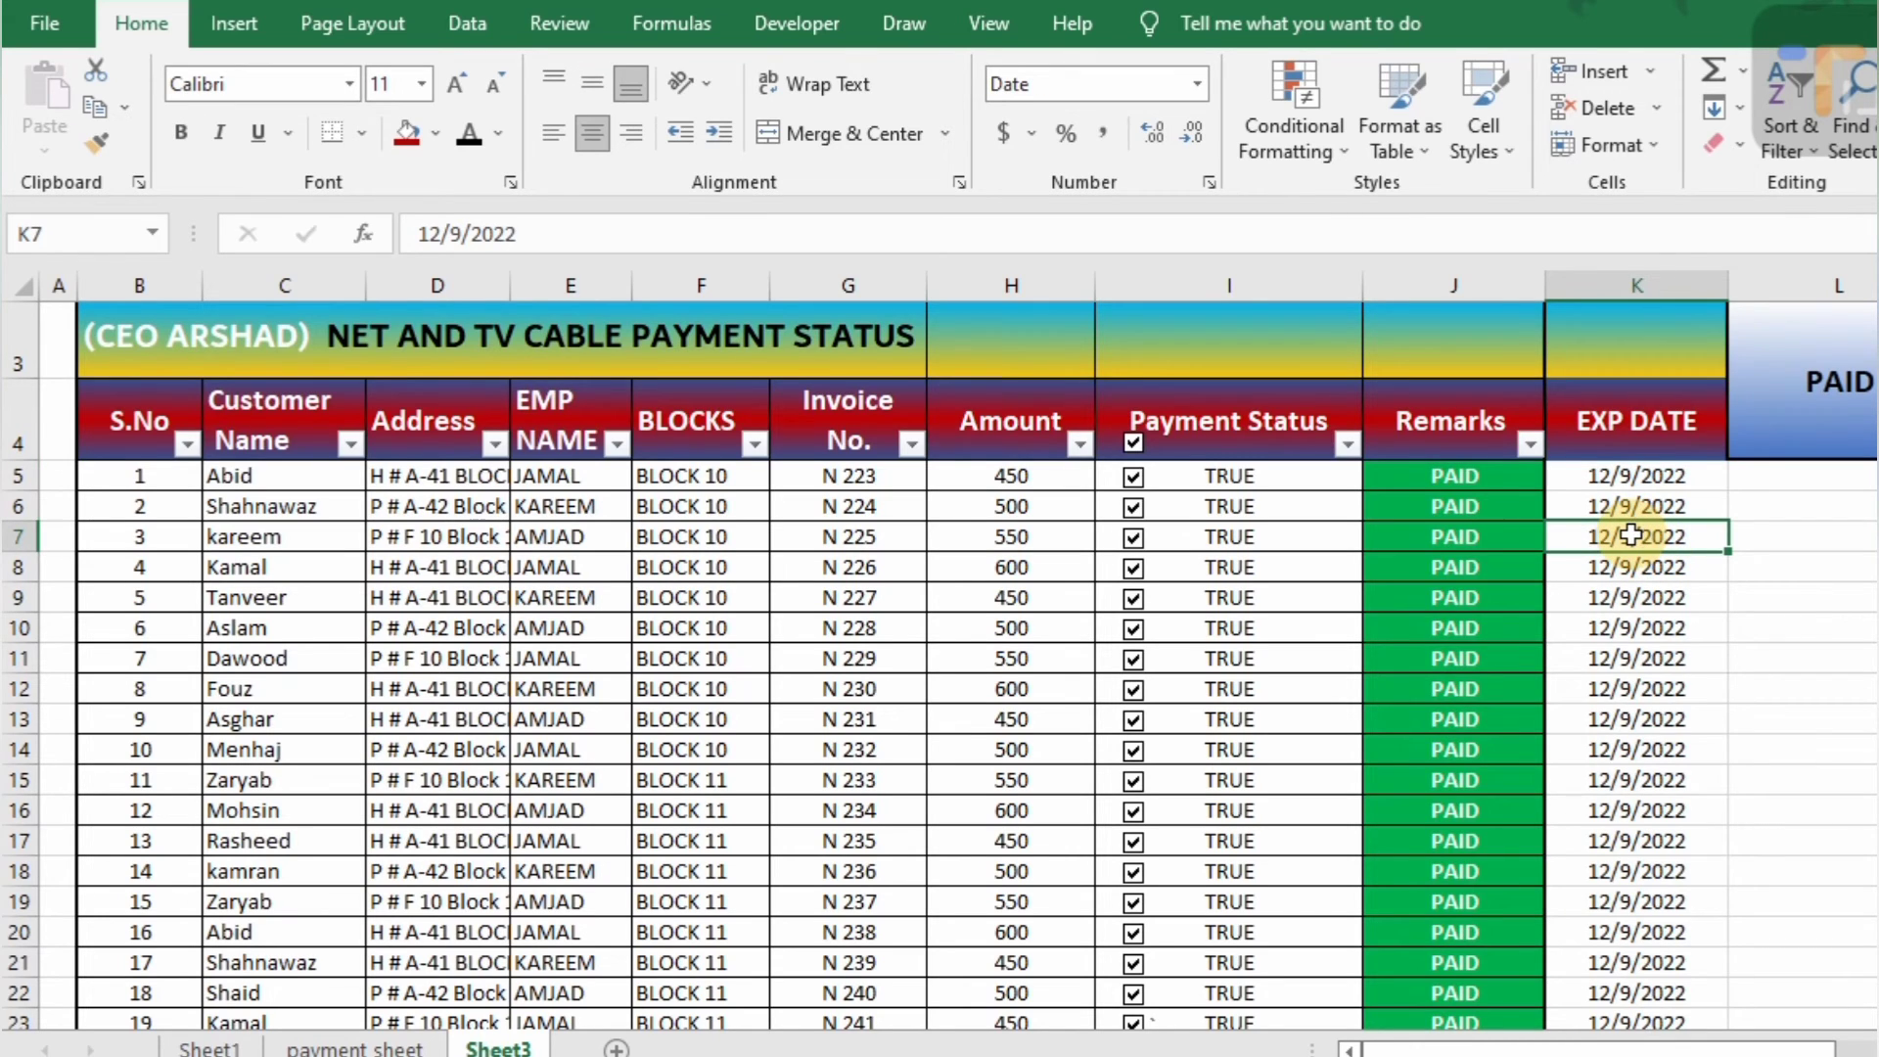
{"action": "double_click", "coordinate": [1636, 533]}
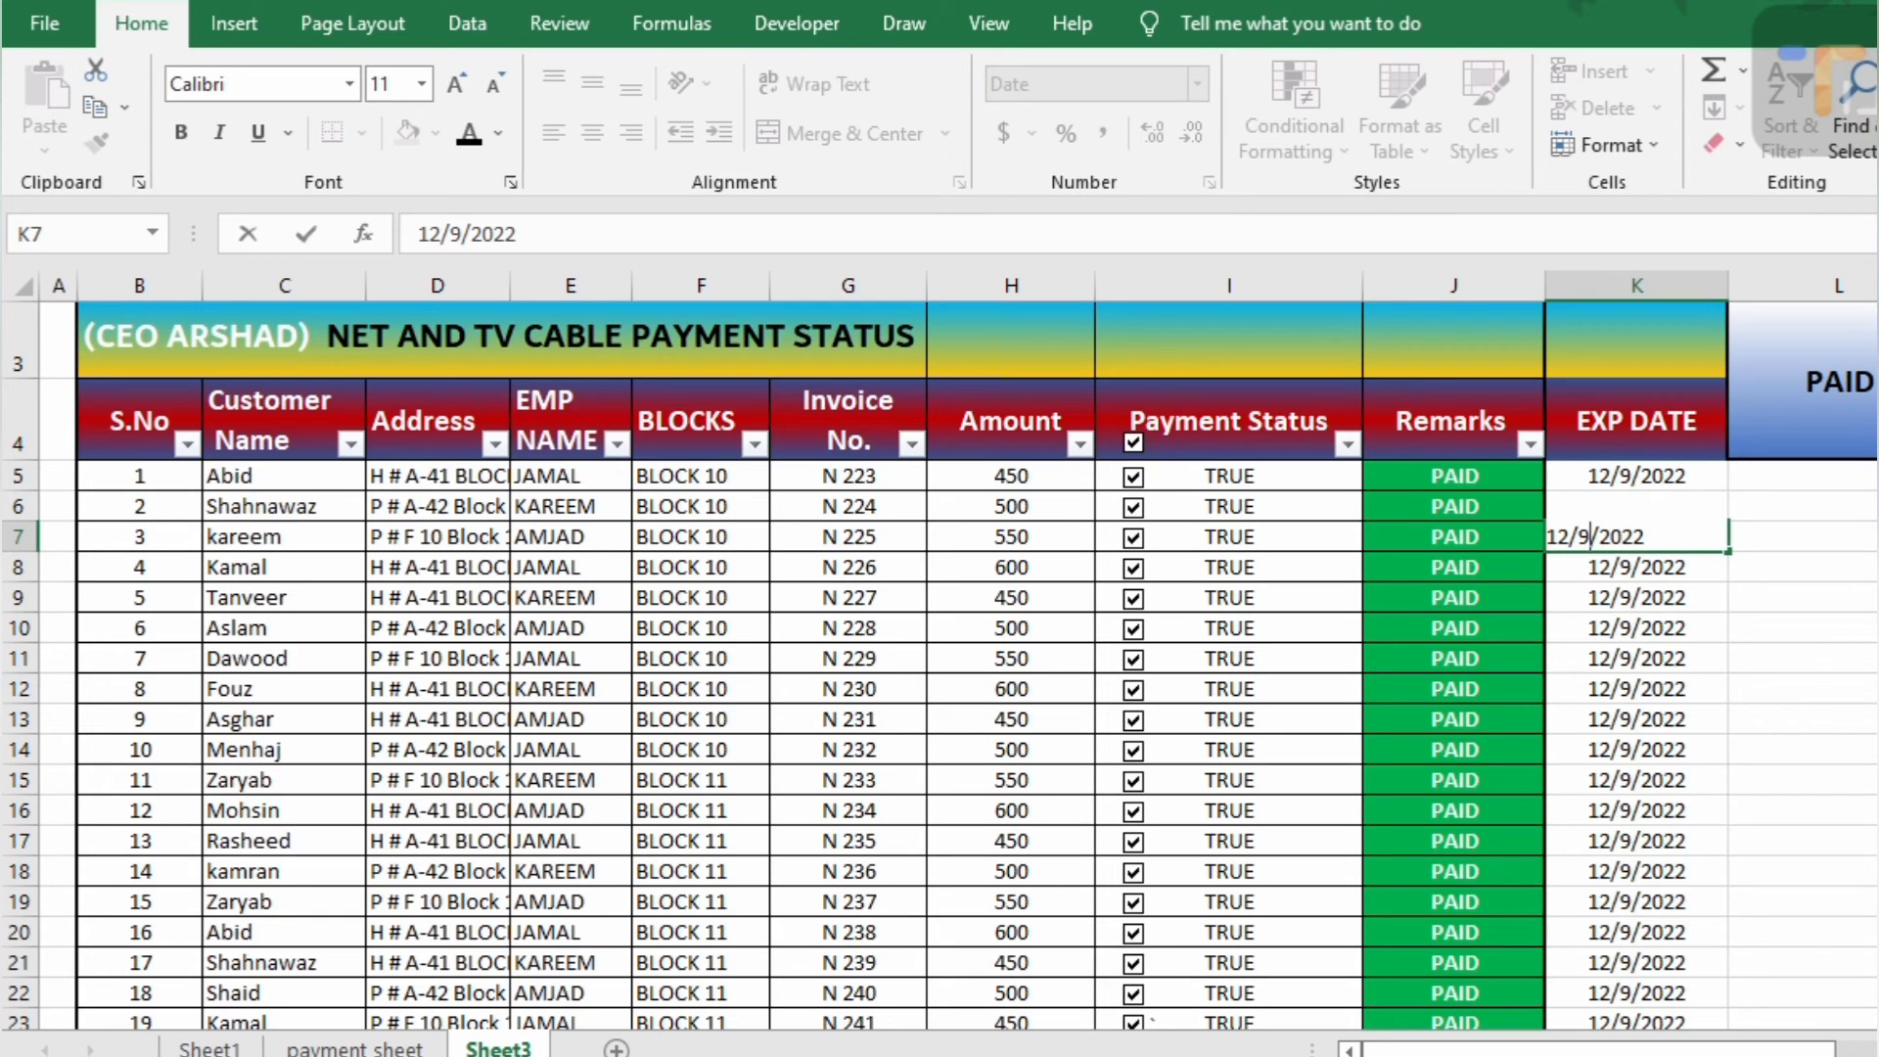
{"action": "key", "text": "BackSpace"}
{"action": "type", "text": "10"}
{"action": "key", "text": "Return"}
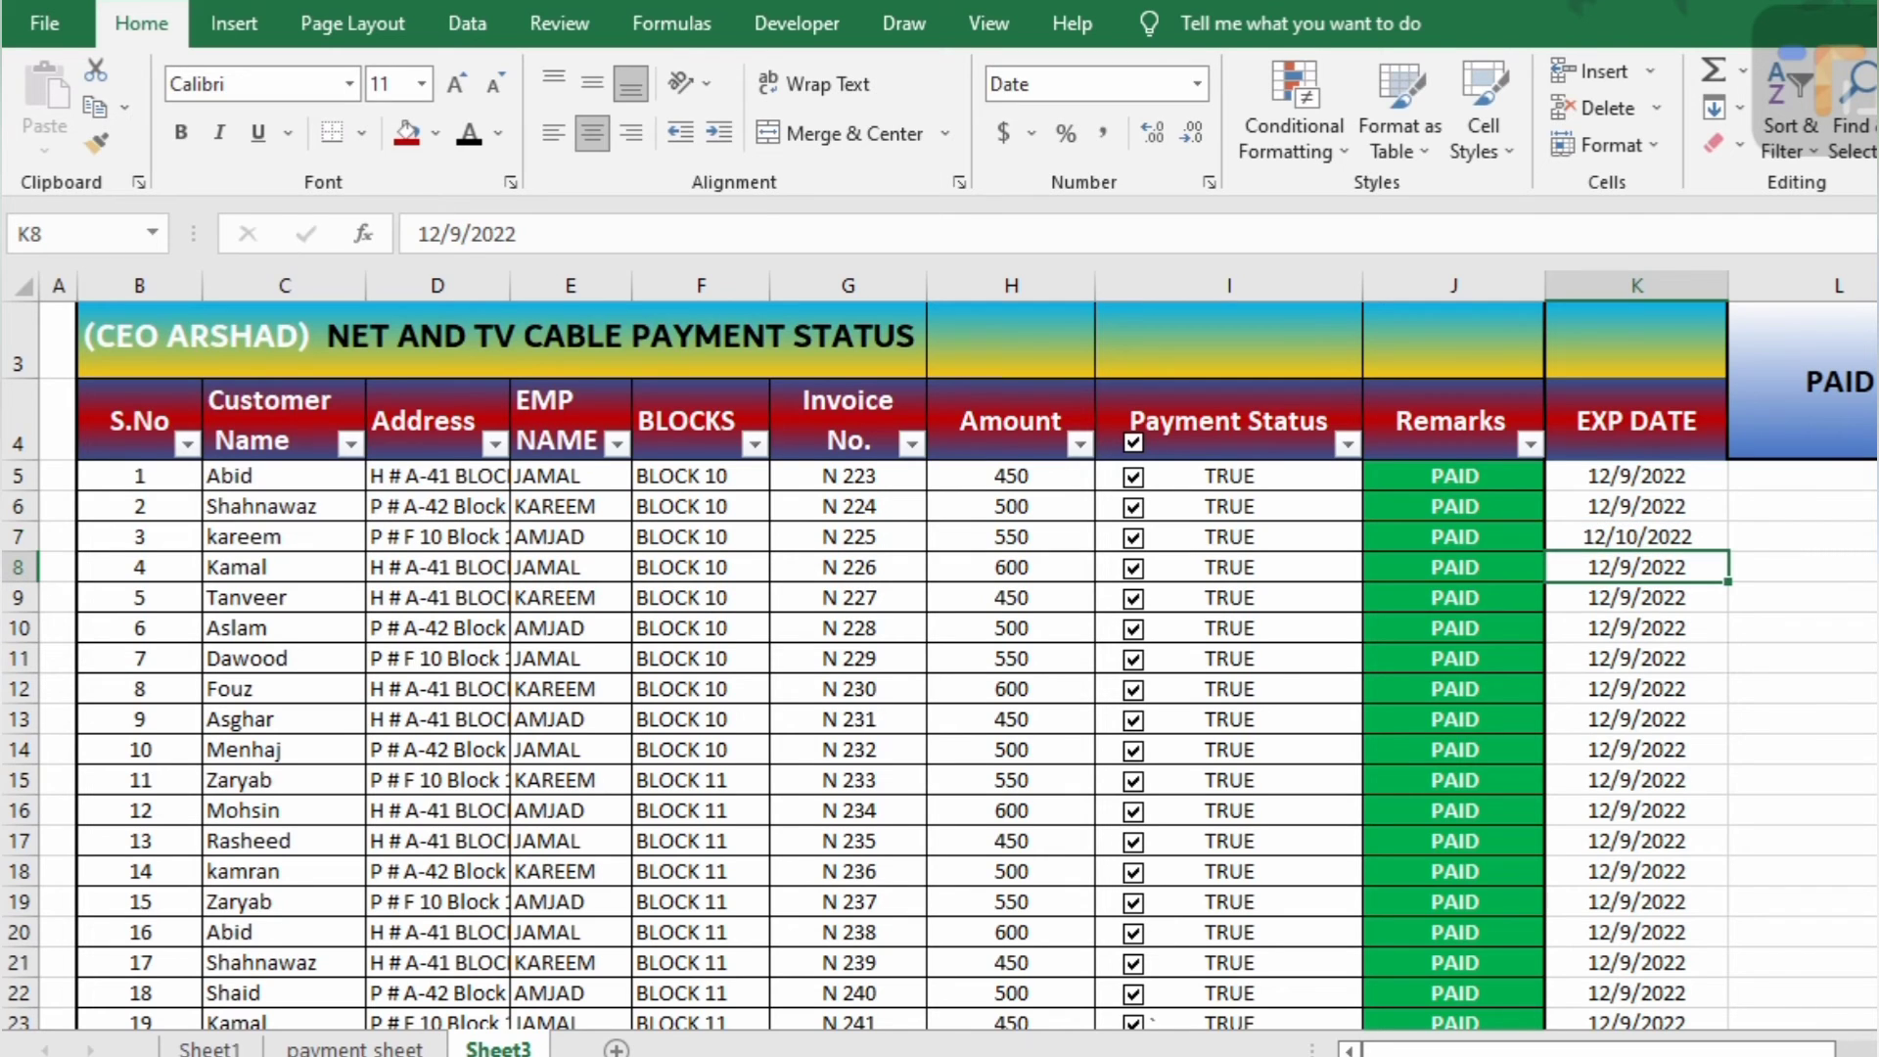
Copy the 12/10/2022 date from serial number 3 to the EXP DATE cells for serial numbers 12, 16 and 19
{"action": "key", "text": "Up"}
{"action": "key", "text": "ctrl+c"}
{"action": "key", "text": "Down"}
{"action": "key", "text": "Down"}
{"action": "key", "text": "Down"}
{"action": "key", "text": "Down"}
{"action": "key", "text": "Down"}
{"action": "key", "text": "Down"}
{"action": "key", "text": "Down"}
{"action": "key", "text": "Down"}
{"action": "key", "text": "Down"}
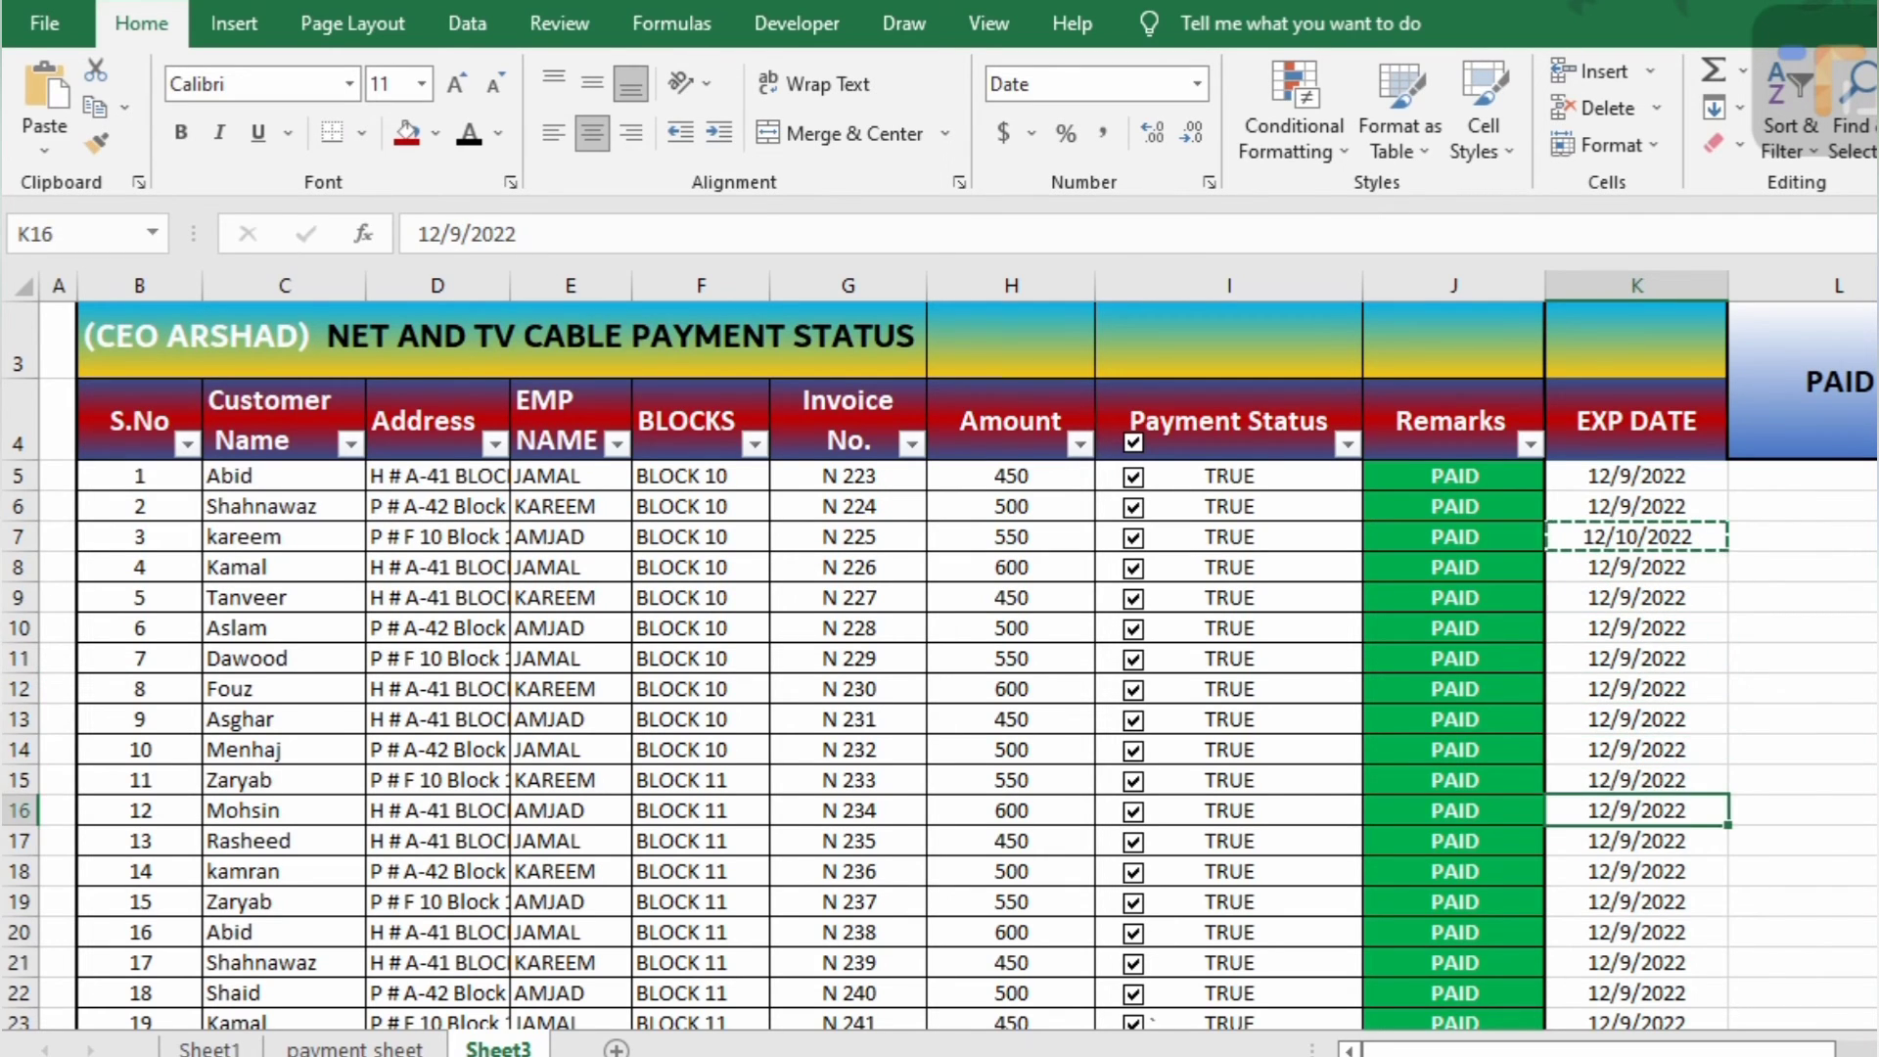
{"action": "key", "text": "ctrl+v"}
{"action": "key", "text": "Down"}
{"action": "key", "text": "Down"}
{"action": "key", "text": "Down"}
{"action": "key", "text": "Down"}
{"action": "key", "text": "ctrl+v"}
{"action": "key", "text": "Down"}
{"action": "key", "text": "Down"}
{"action": "key", "text": "Down"}
{"action": "key", "text": "ctrl+v"}
{"action": "key", "text": "Down"}
{"action": "key", "text": "Down"}
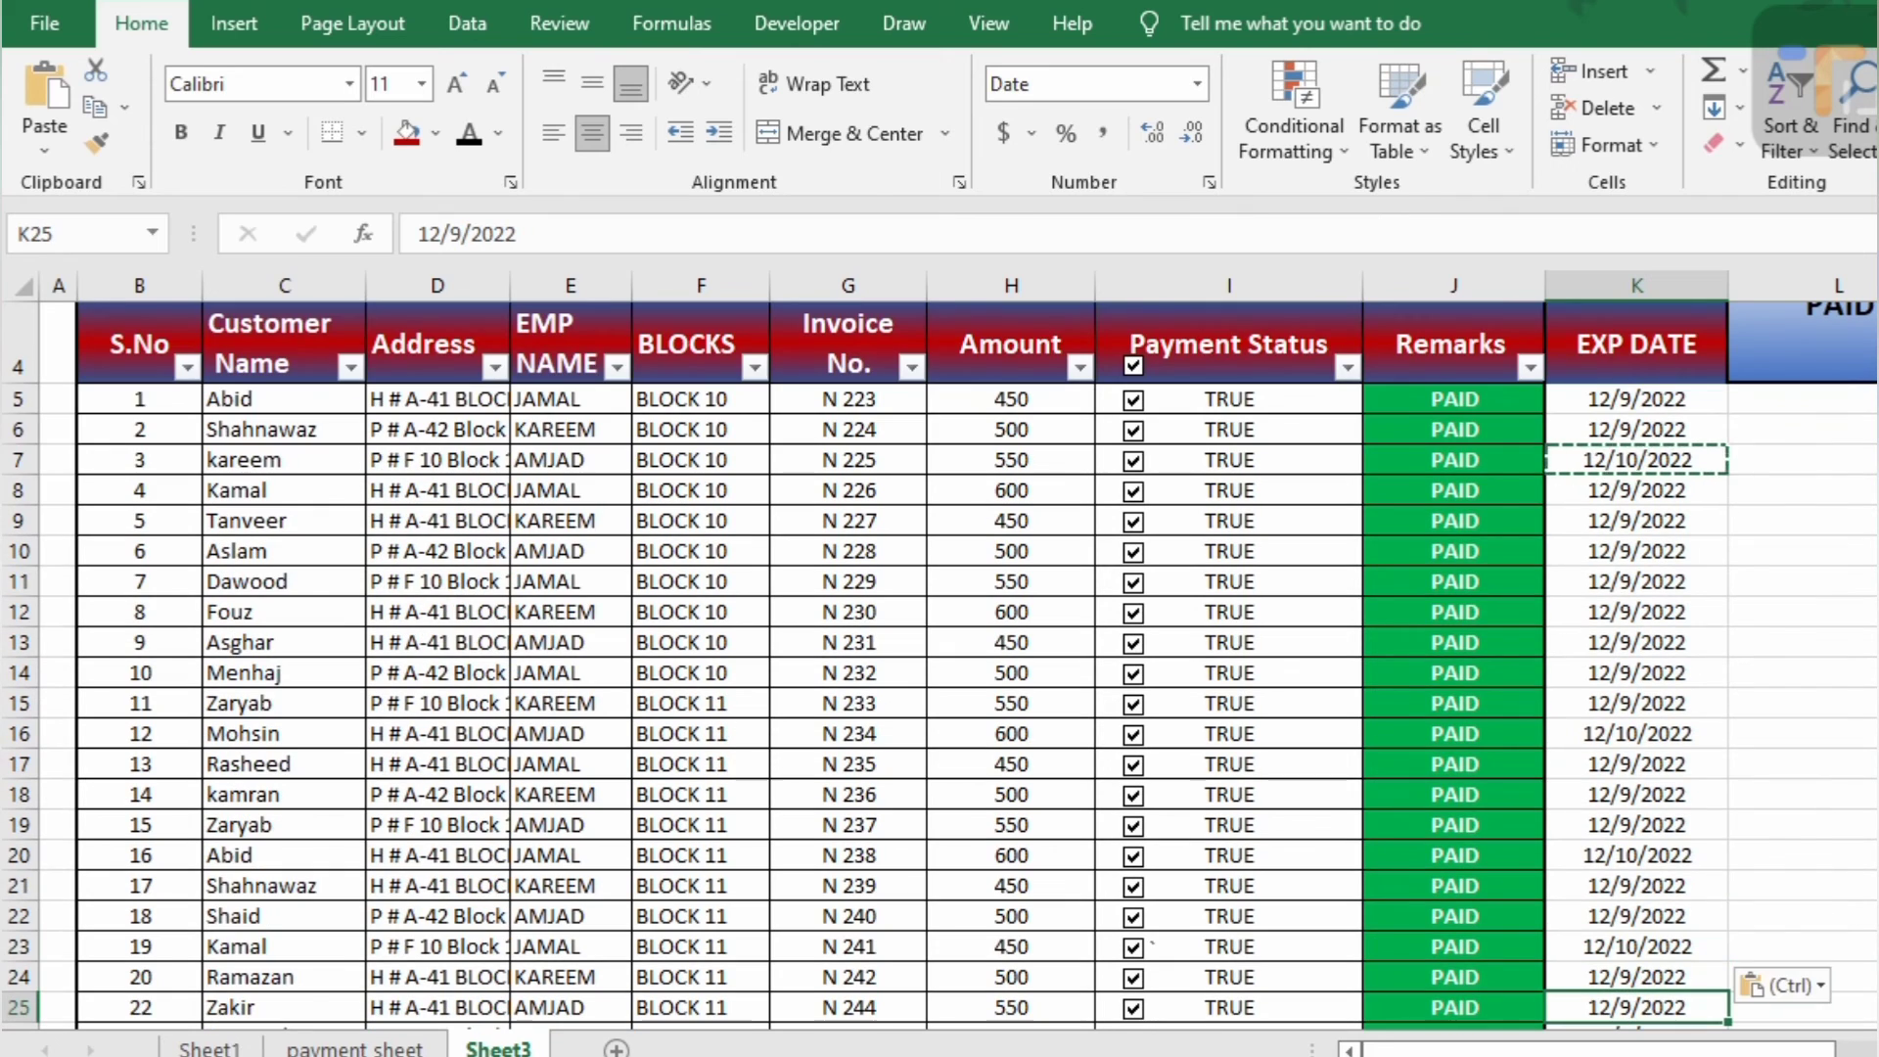
{"action": "key", "text": "ctrl"}
{"action": "key", "text": "Escape"}
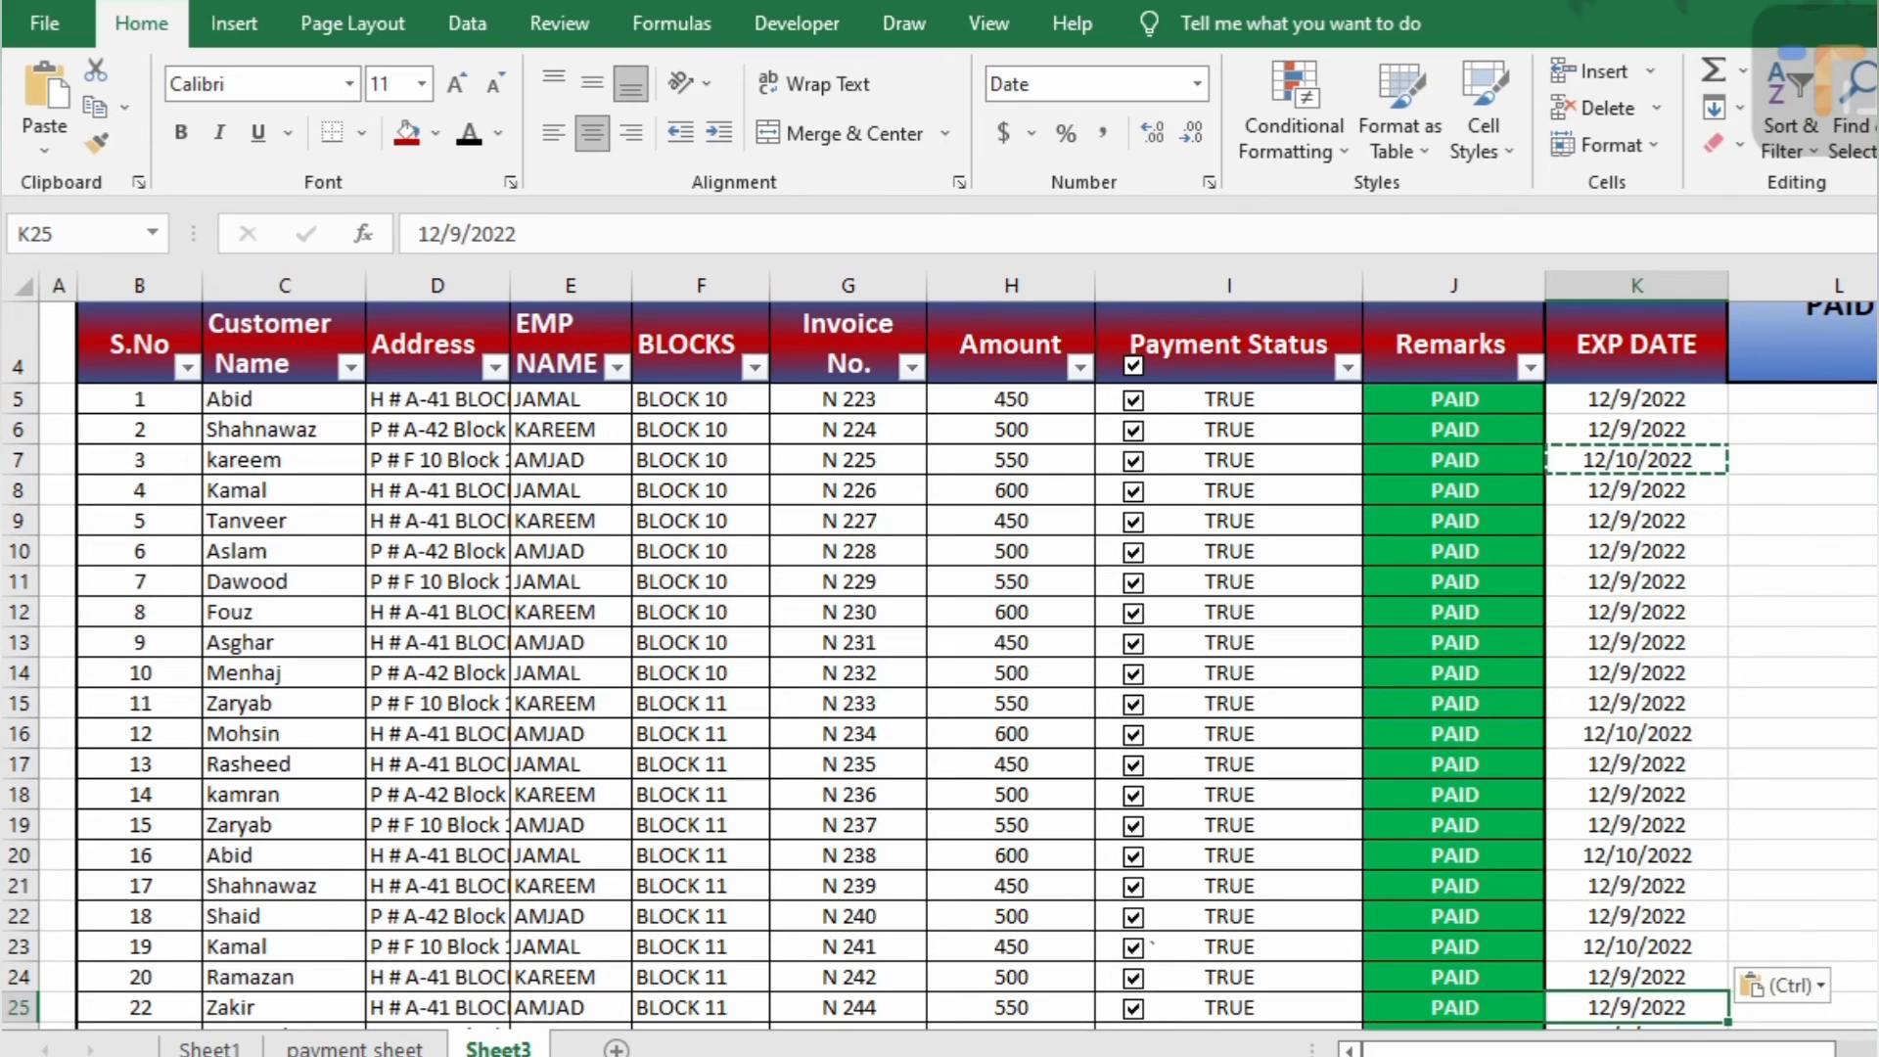
Paste the copied 12/10/2022 date into the EXP DATE cells for serial numbers 10 and 8
{"action": "left_click", "coordinate": [1636, 672]}
{"action": "key", "text": "ctrl+v"}
{"action": "left_click", "coordinate": [1648, 615]}
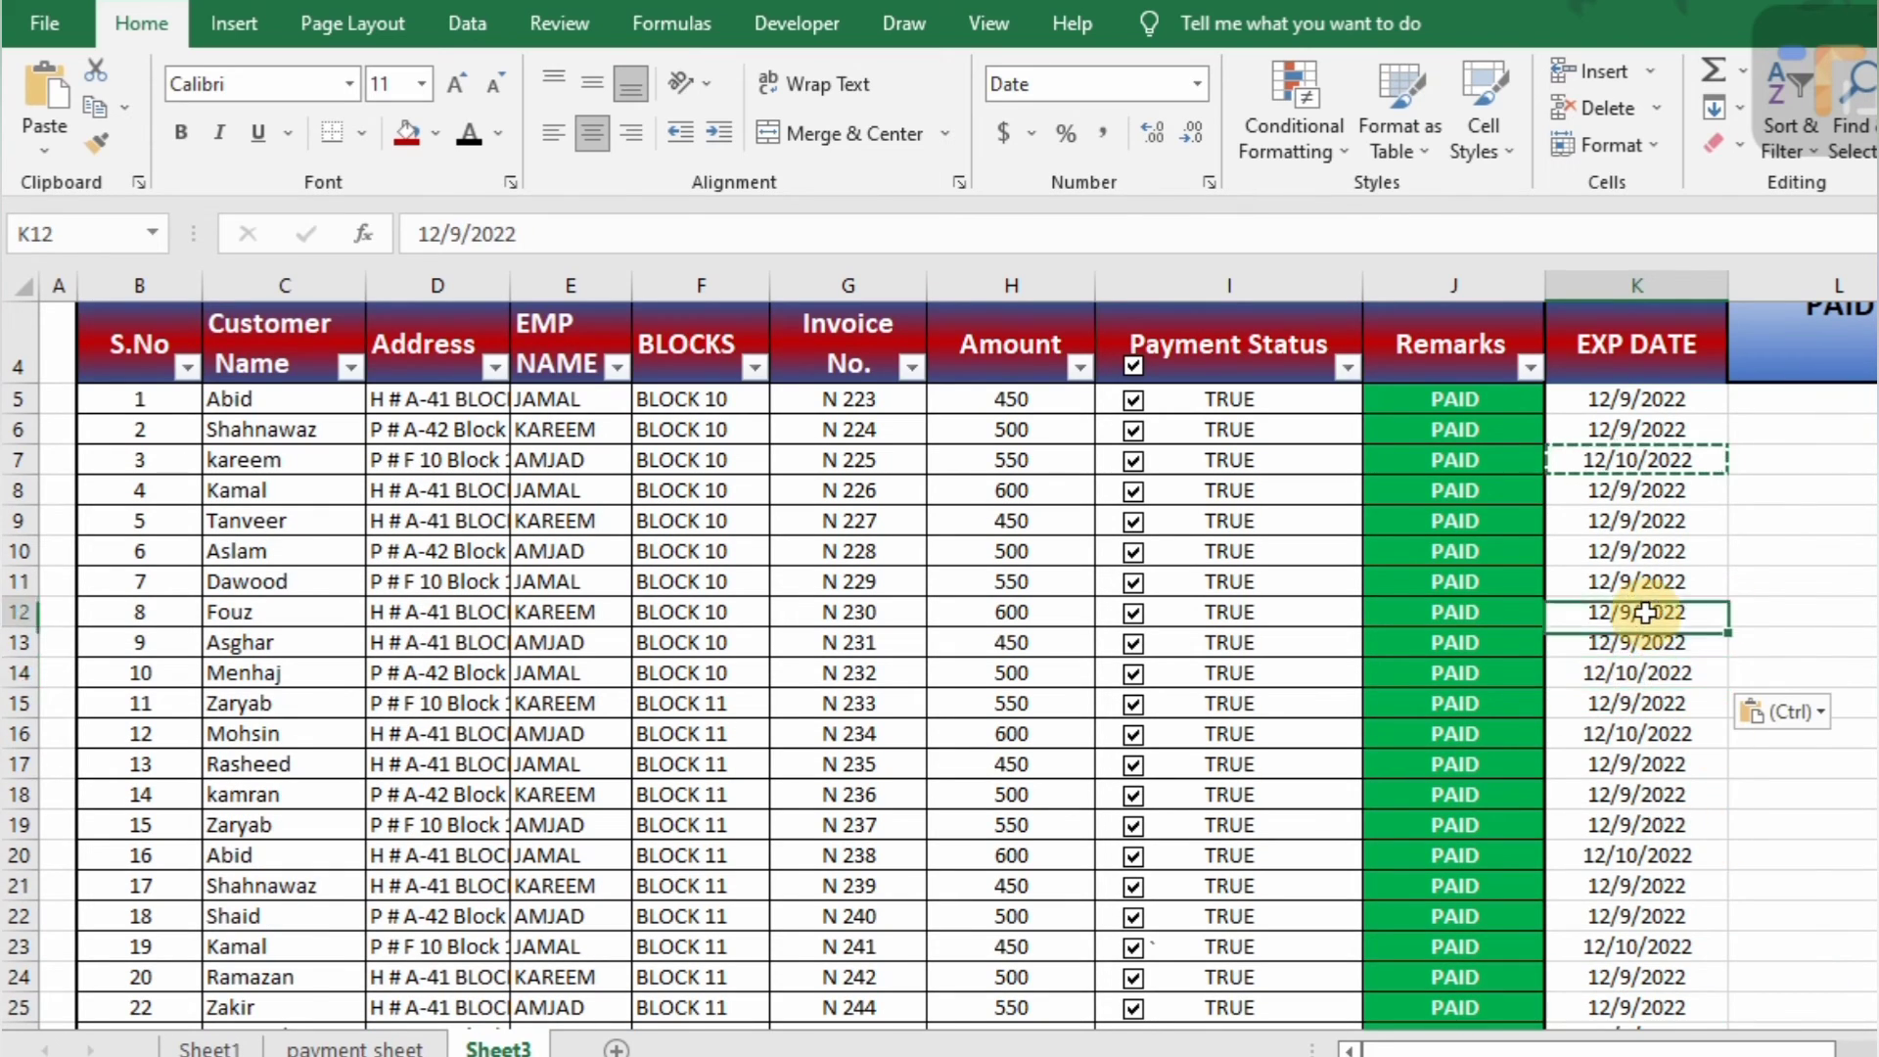
{"action": "key", "text": "ctrl+v"}
{"action": "key", "text": "Escape"}
{"action": "left_click", "coordinate": [1732, 741]}
{"action": "key", "text": "Up"}
{"action": "key", "text": "Up"}
{"action": "key", "text": "Up"}
{"action": "key", "text": "Up"}
{"action": "key", "text": "Up"}
{"action": "key", "text": "Up"}
{"action": "key", "text": "Up"}
{"action": "key", "text": "Up"}
{"action": "key", "text": "Up"}
{"action": "key", "text": "Up"}
{"action": "key", "text": "Up"}
{"action": "key", "text": "Up"}
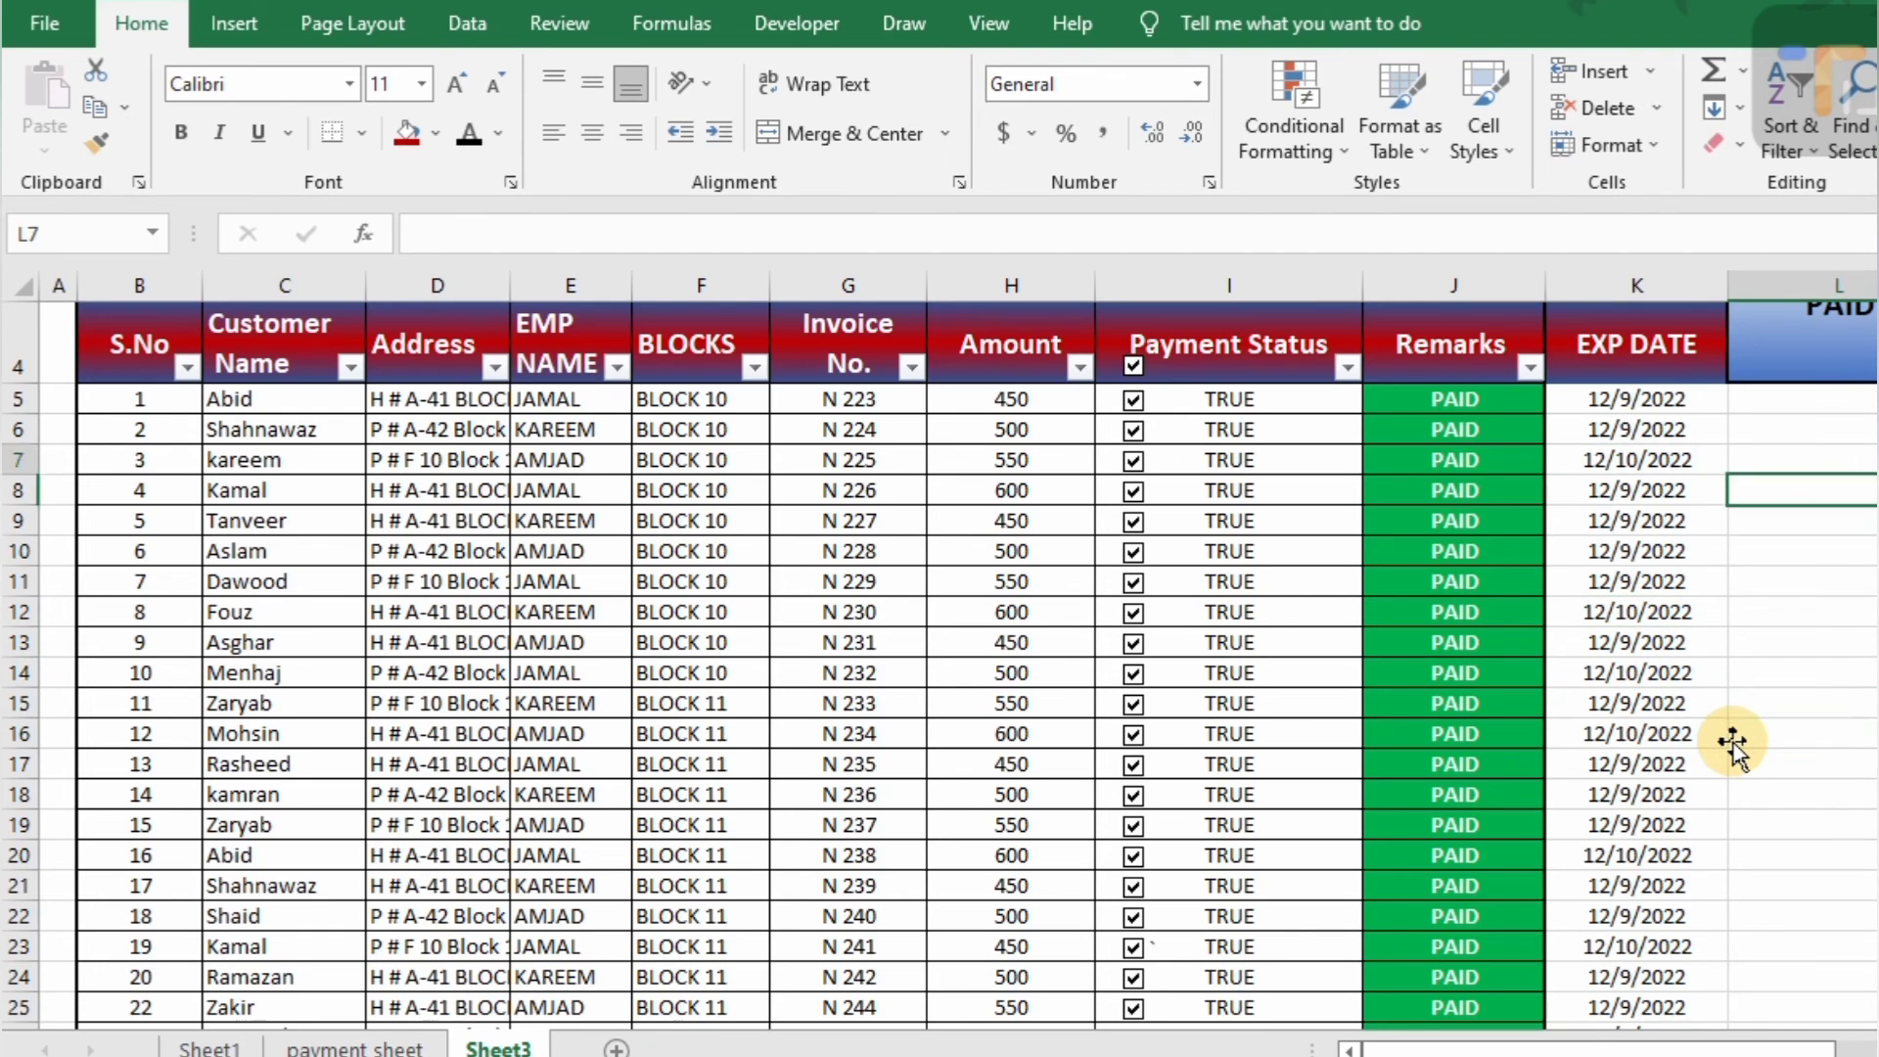
{"action": "key", "text": "Down"}
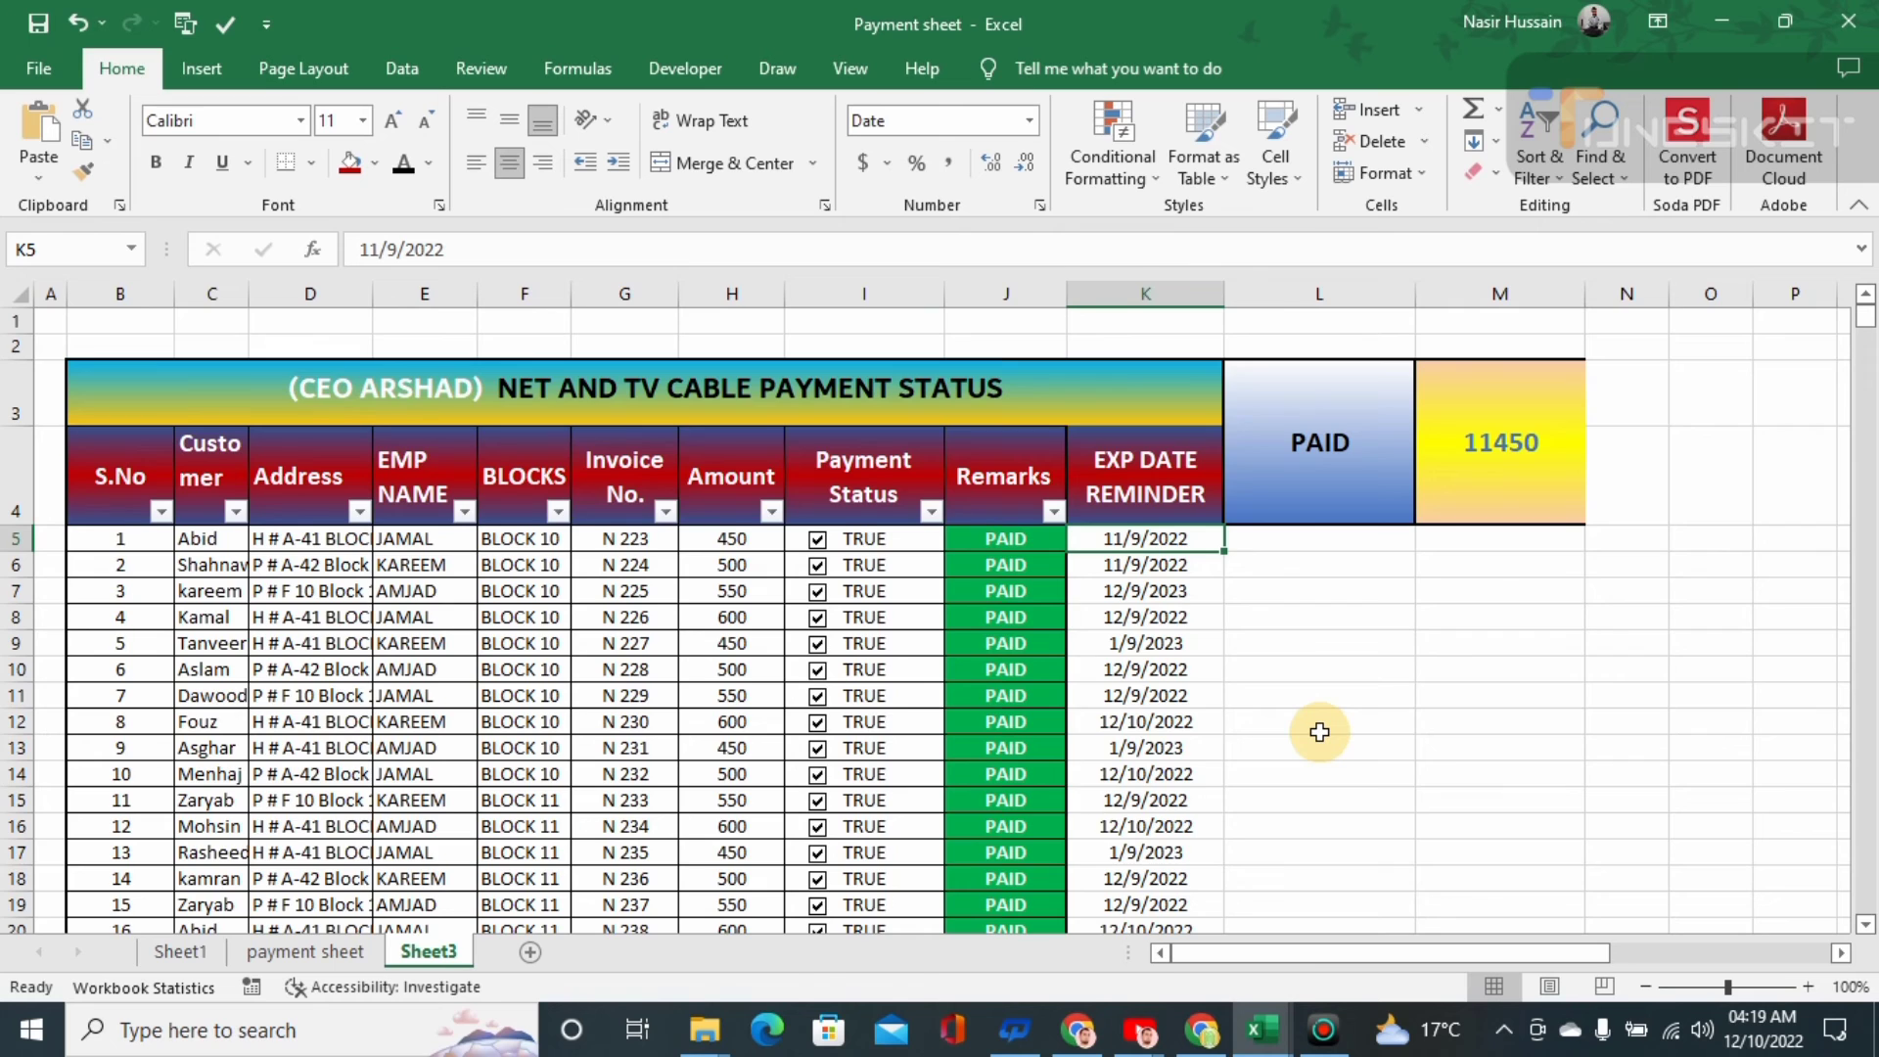
Start a formula-based conditional formatting rule for the EXP DATE REMINDER dates of serial numbers 1 through 23
{"action": "key", "text": "ctrl+shift+Down"}
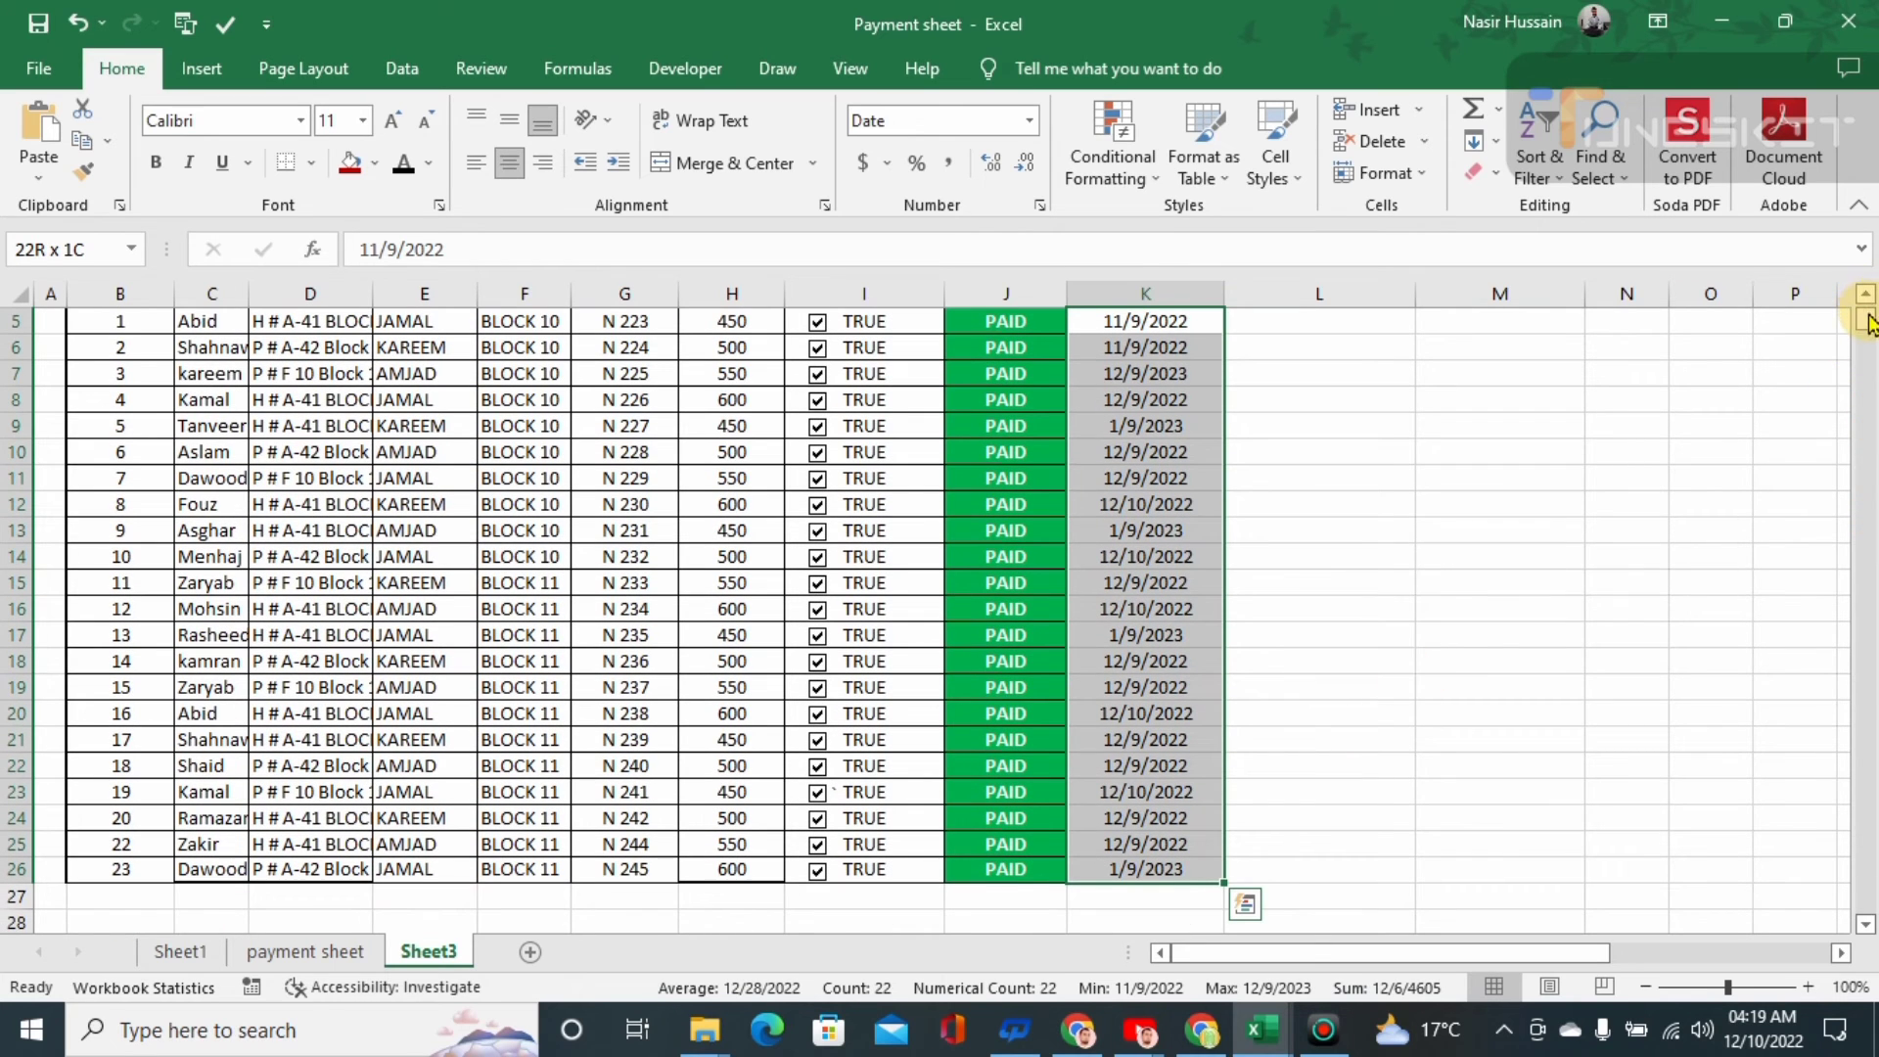
{"action": "left_click_drag", "start_coordinate": [1869, 323], "coordinate": [1870, 303]}
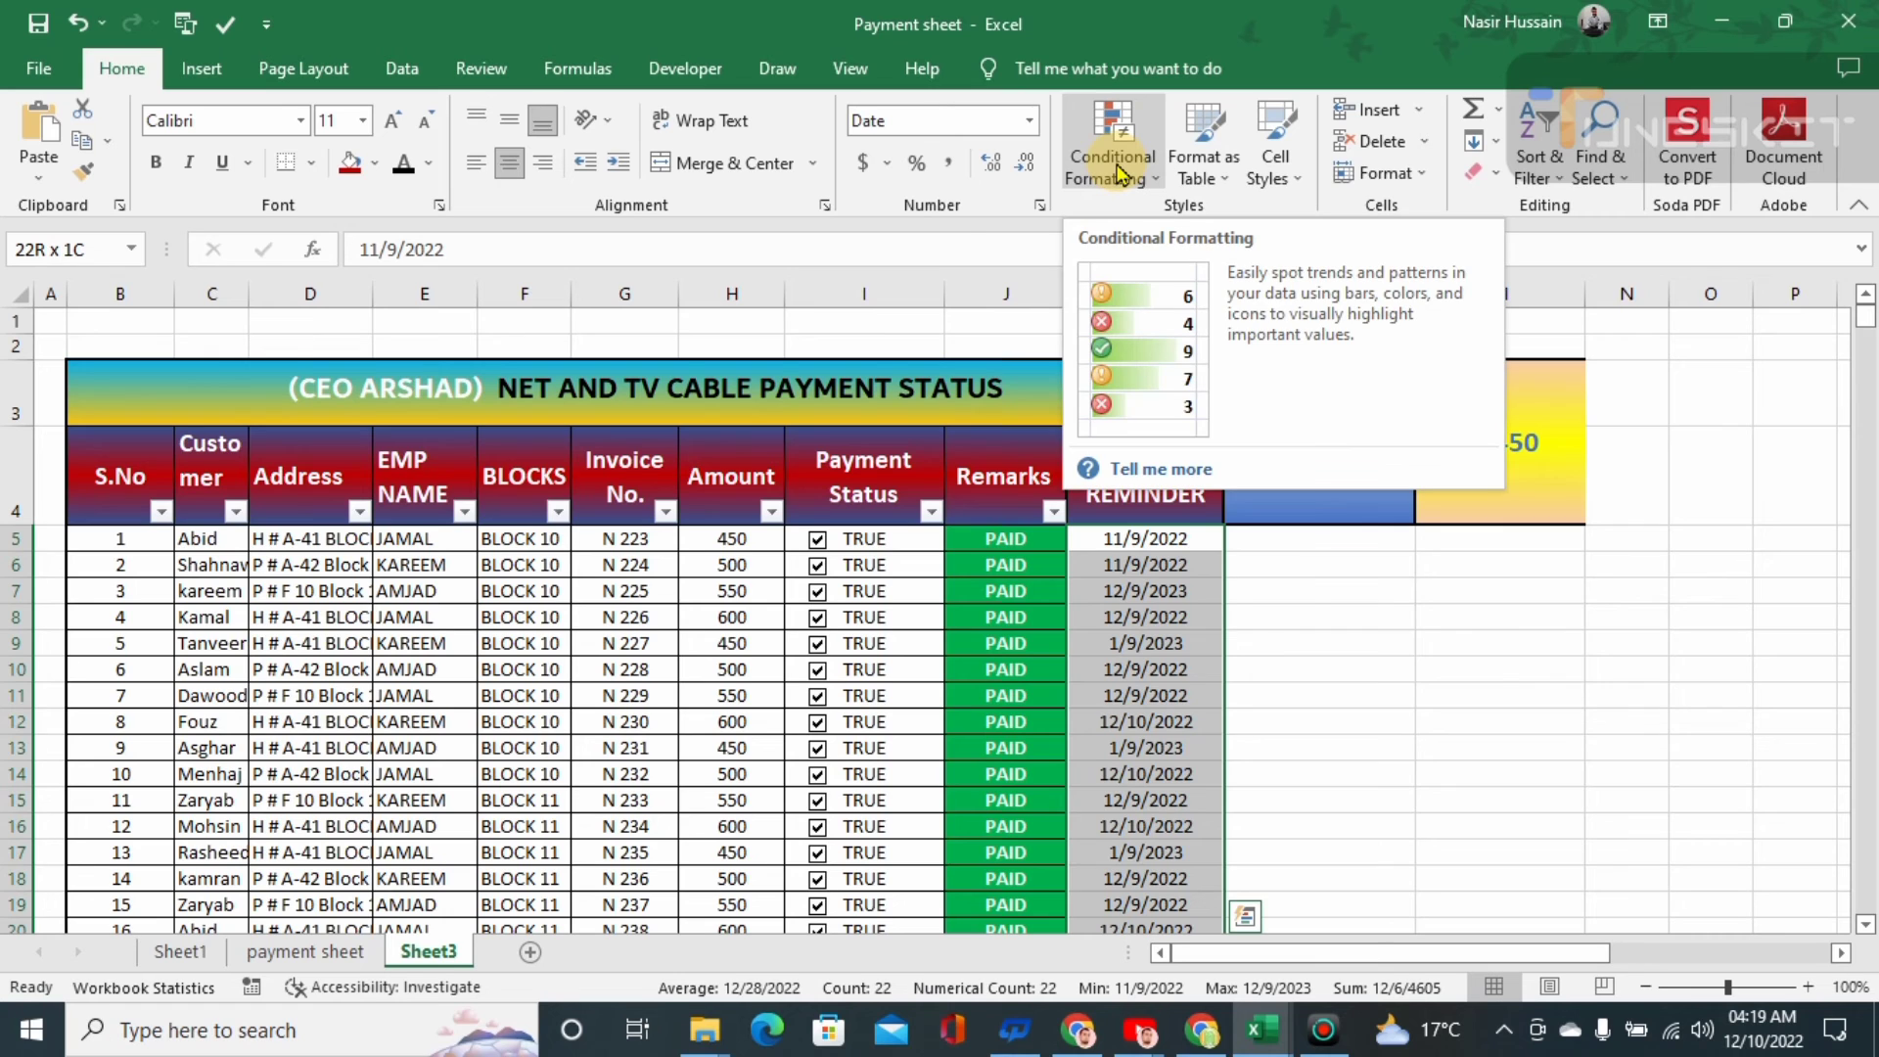
{"action": "left_click", "coordinate": [1150, 182]}
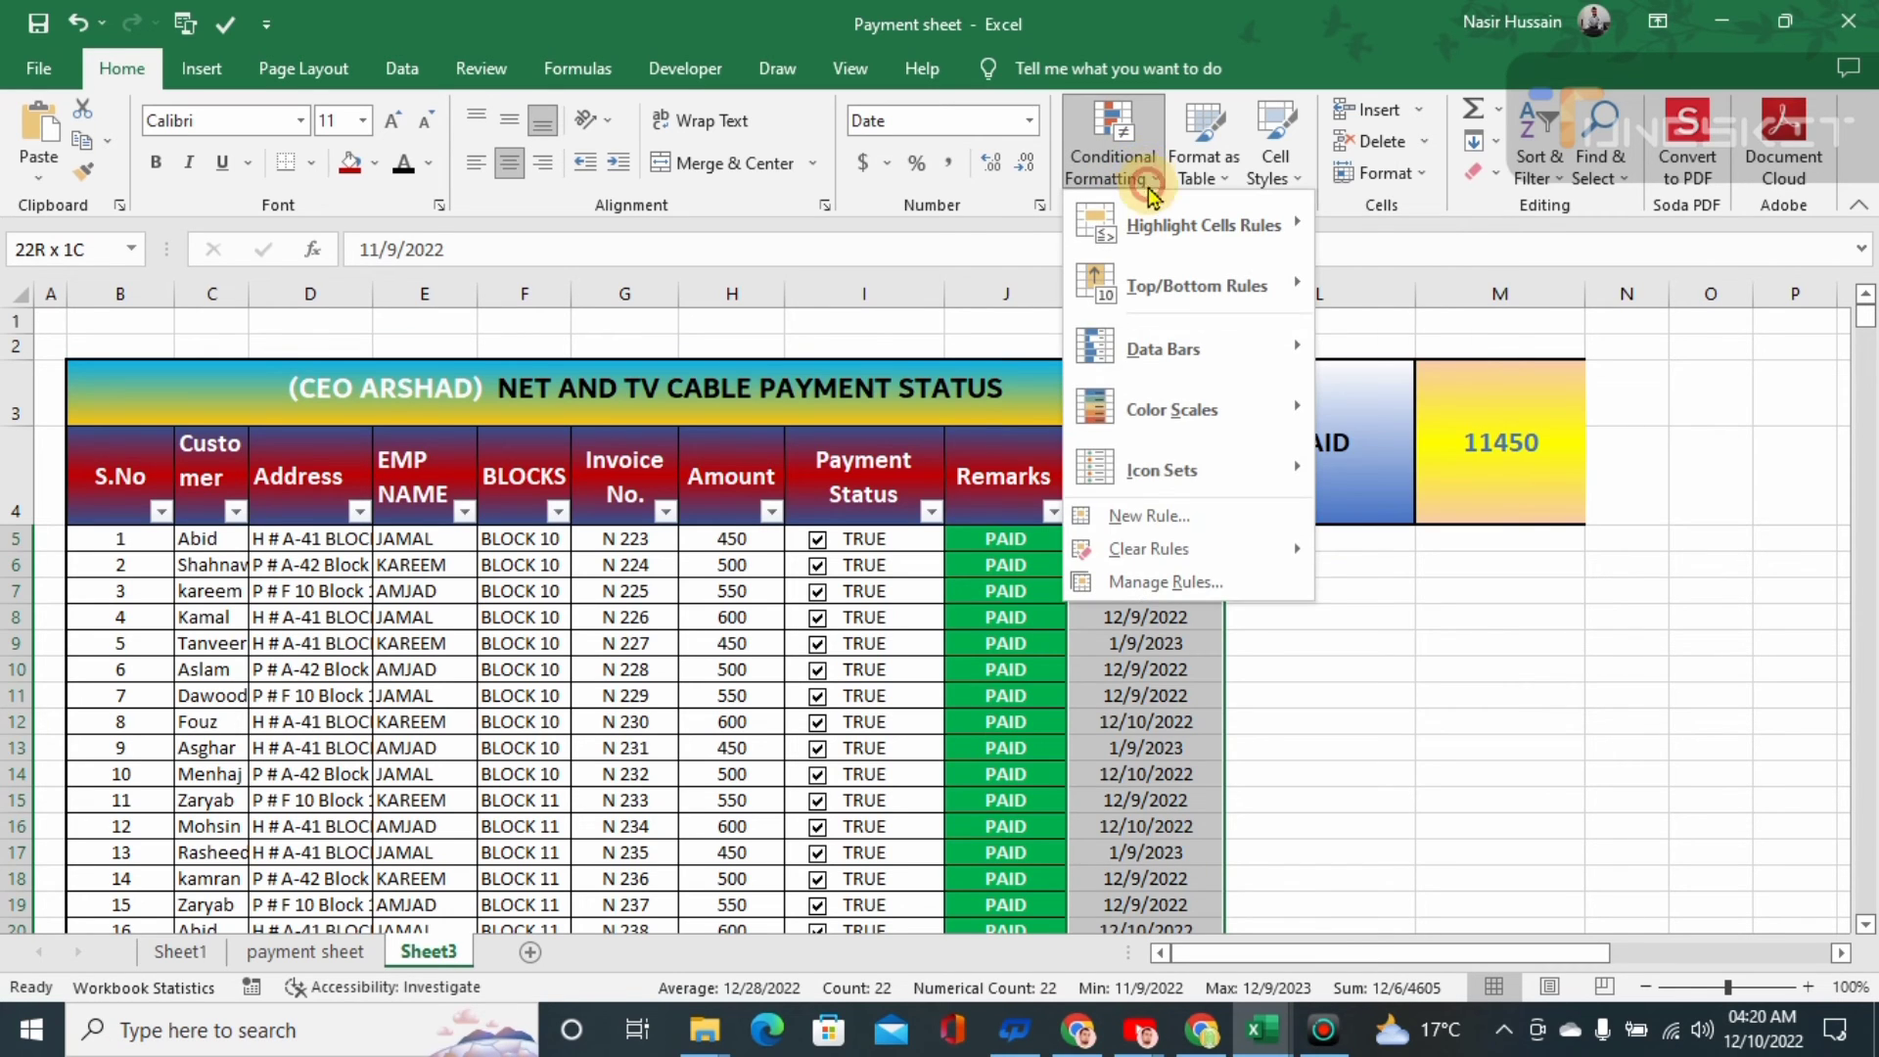
{"action": "left_click", "coordinate": [1135, 518]}
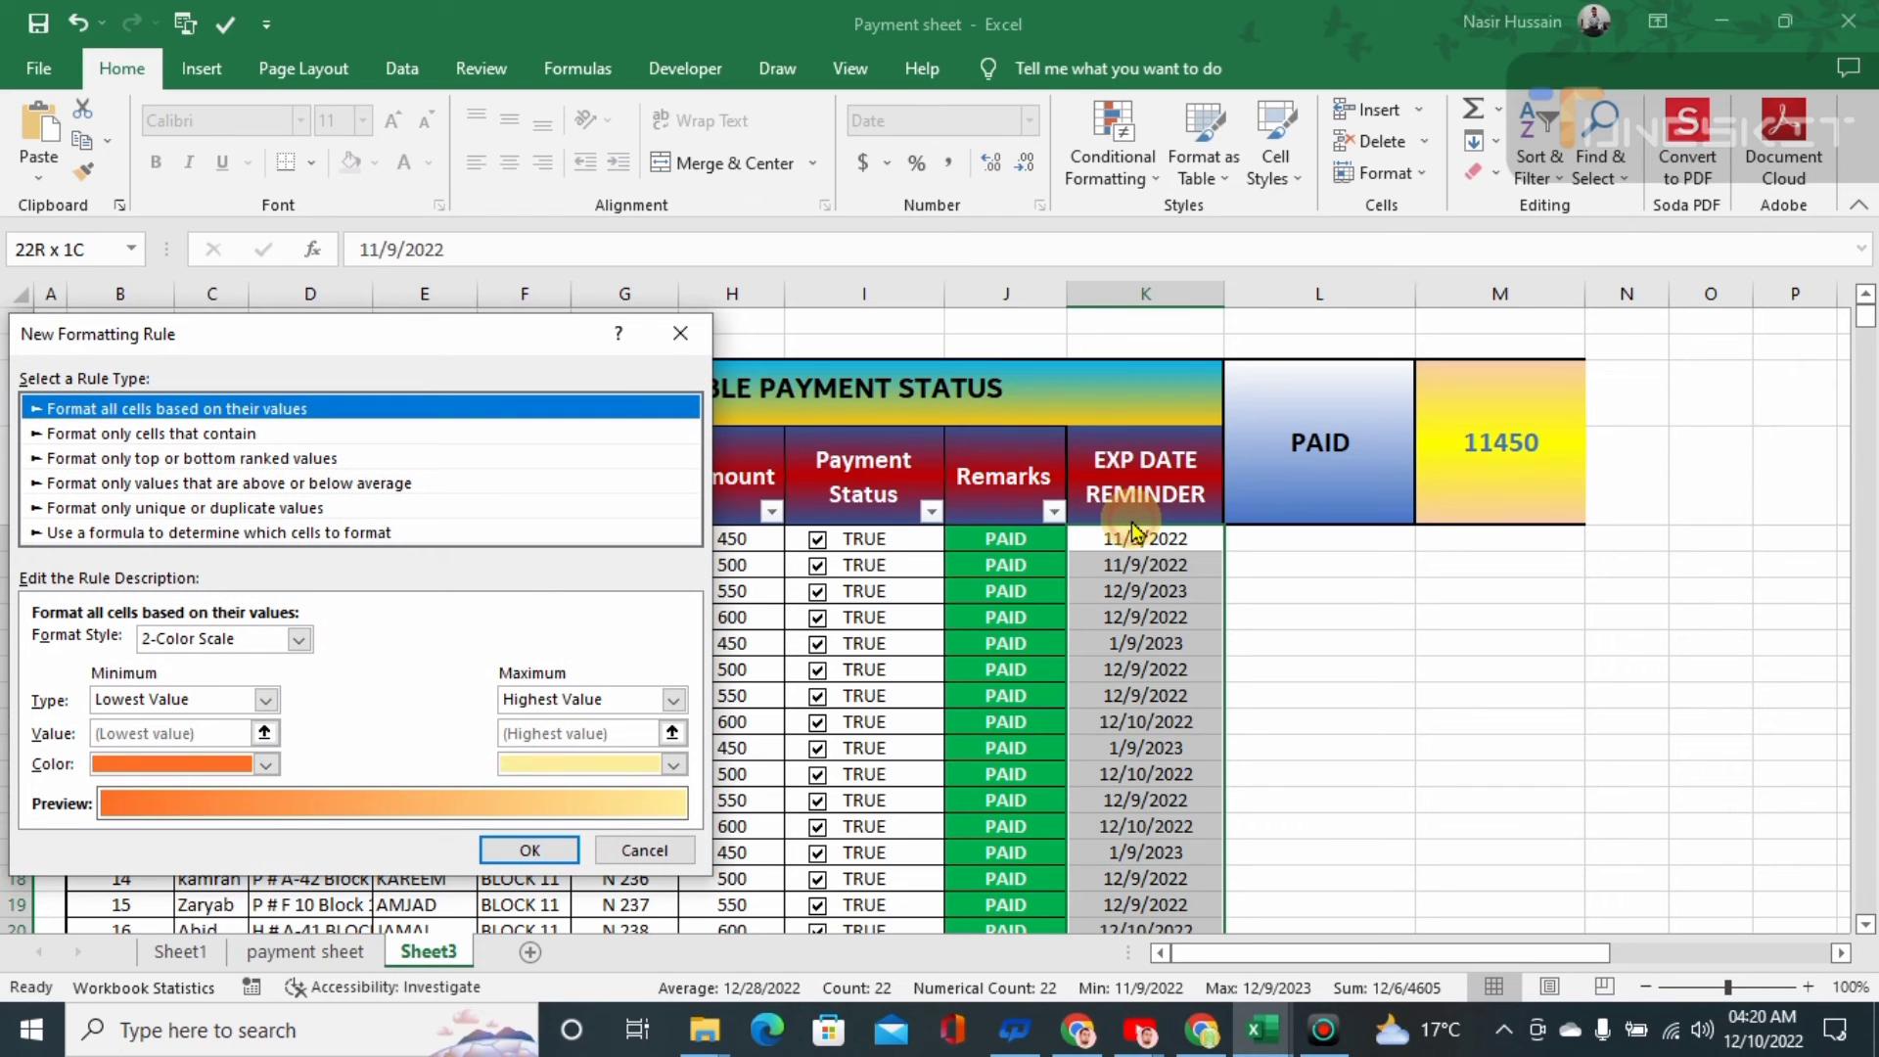
{"action": "left_click", "coordinate": [217, 532]}
{"action": "left_click", "coordinate": [273, 648]}
Begin the rule formula with the condition =AND($K5>TODAY(), keeping only column K absolute
{"action": "type", "text": "="}
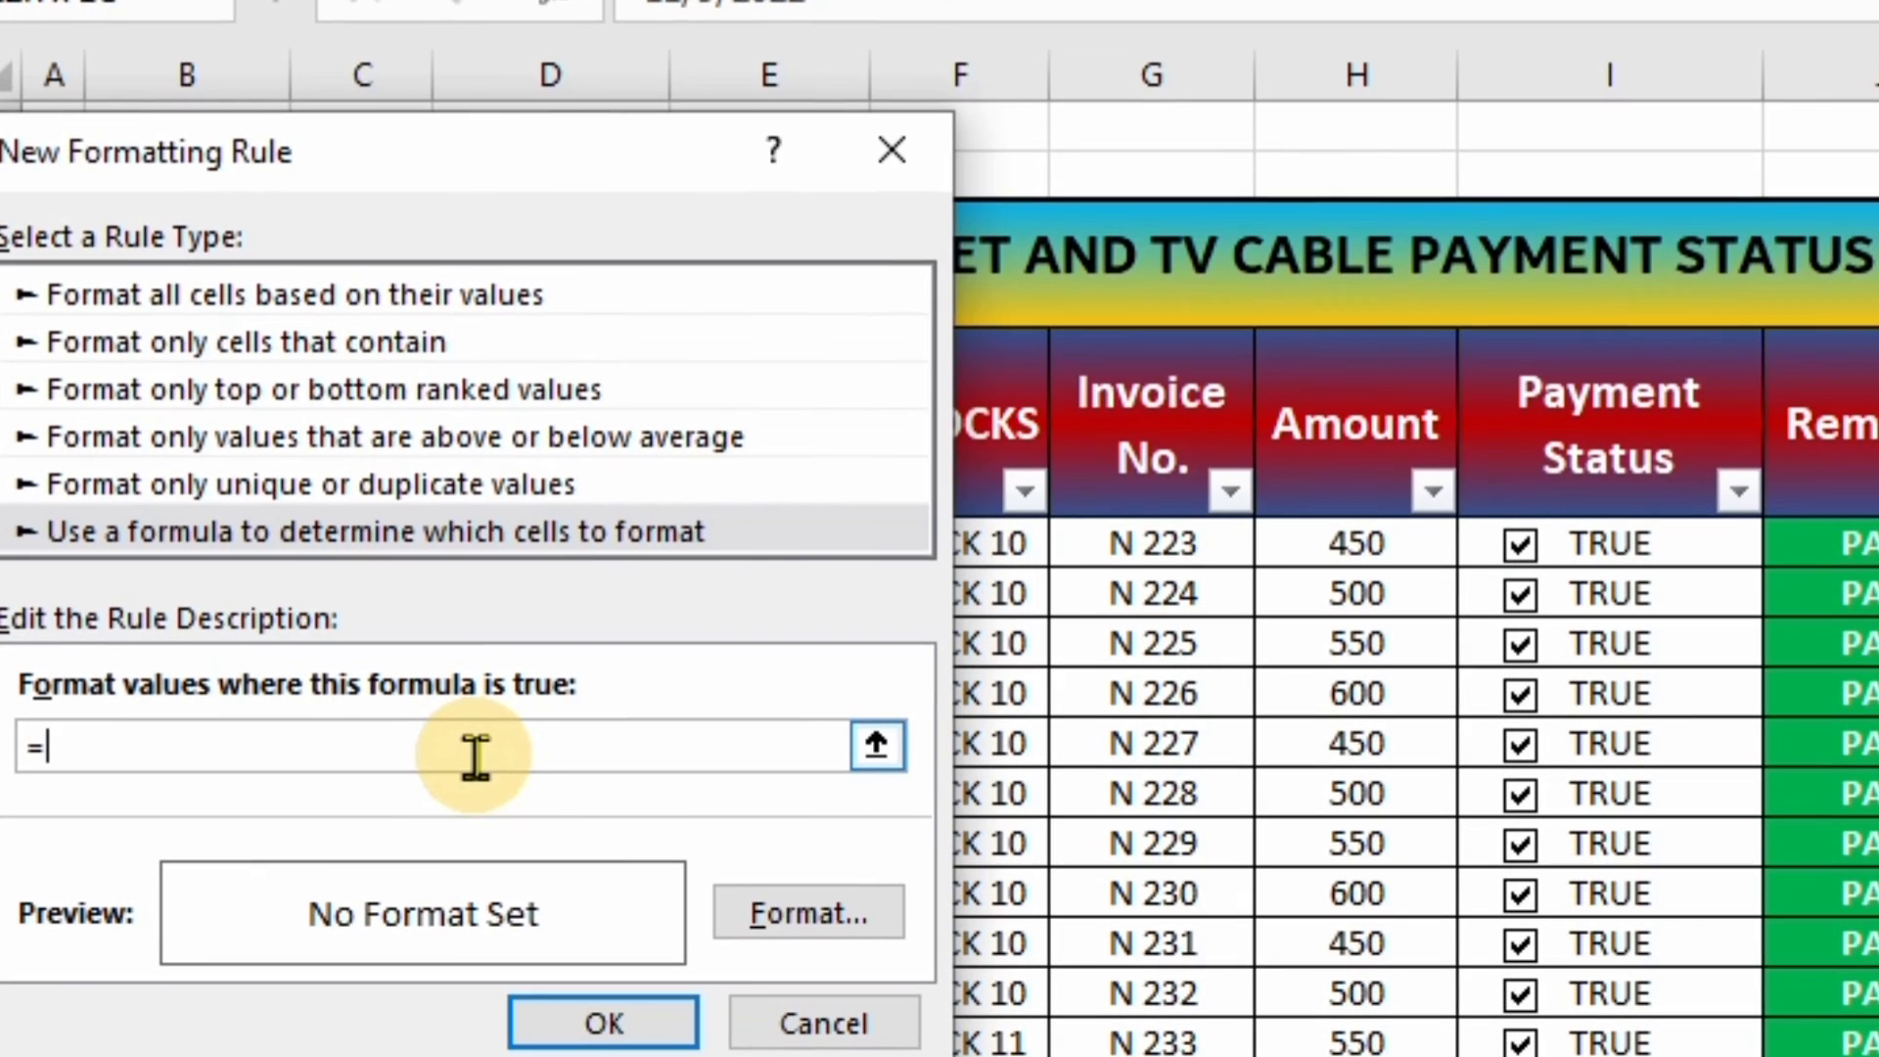
{"action": "type", "text": "AND("}
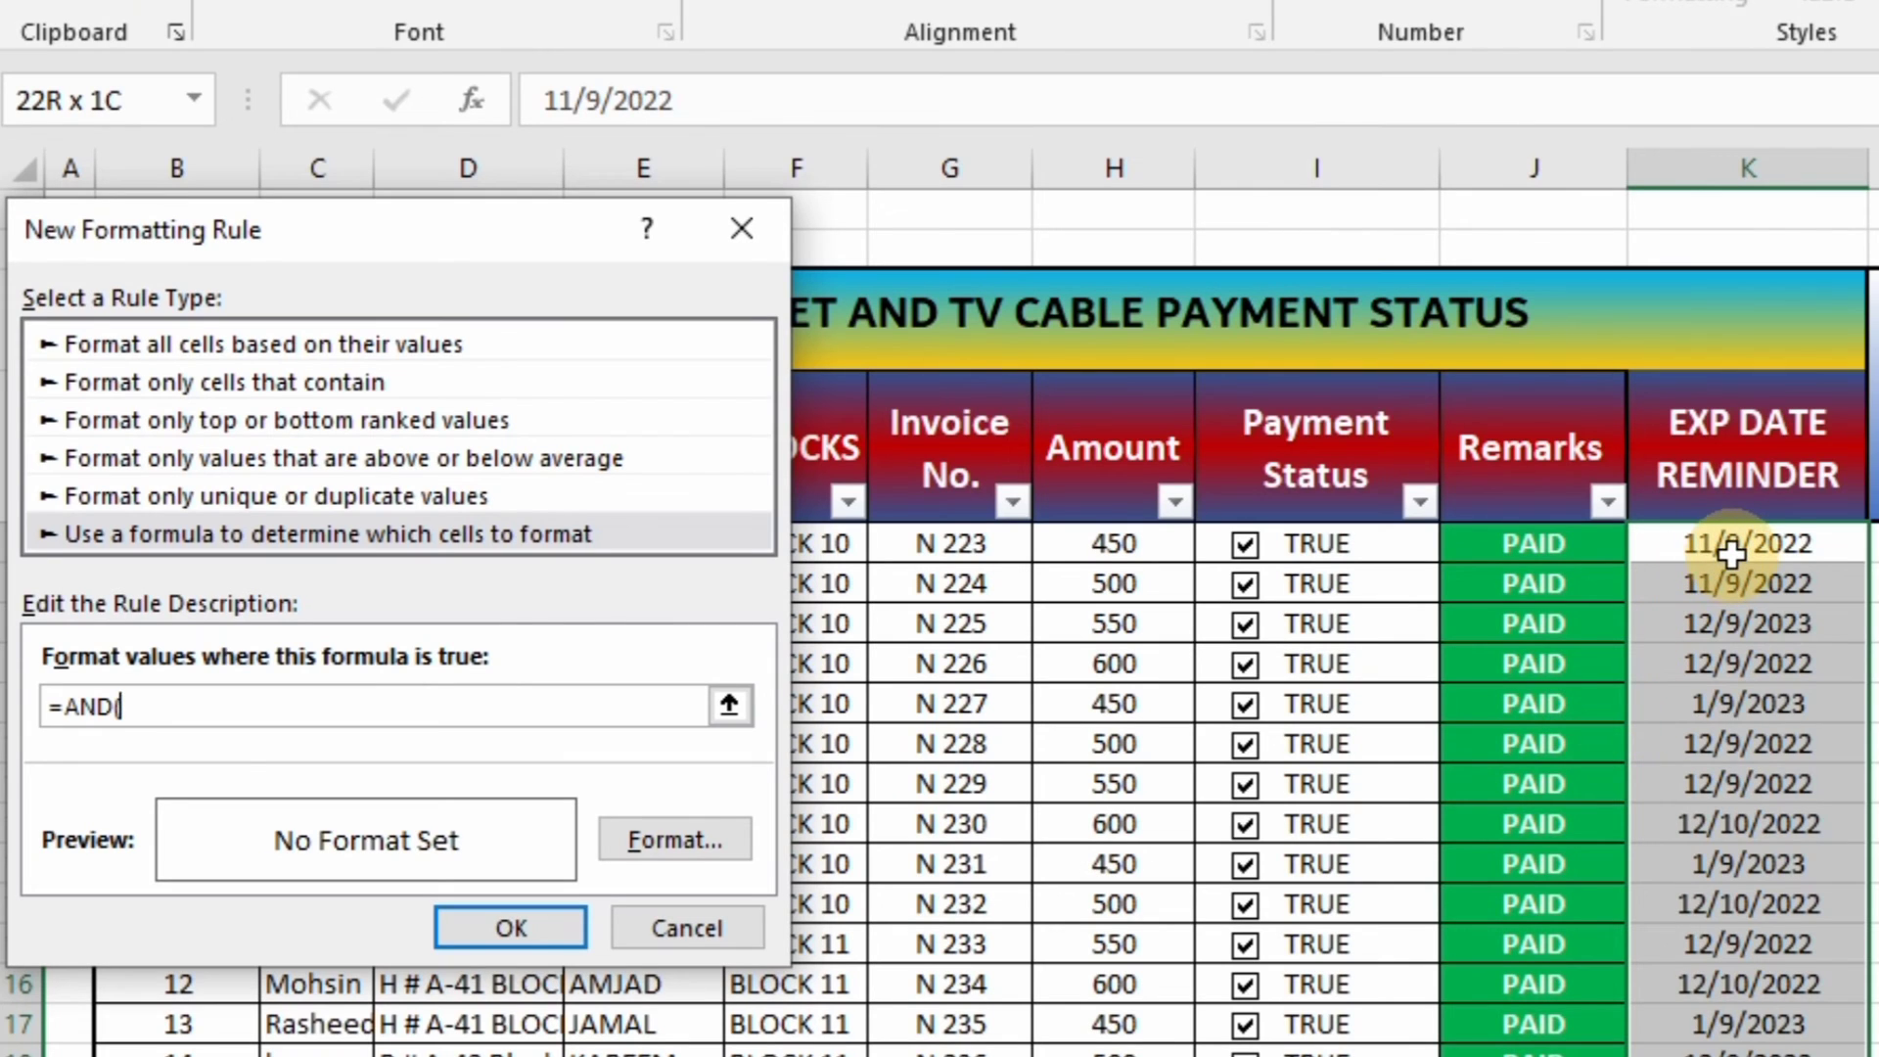
{"action": "left_click", "coordinate": [1727, 551]}
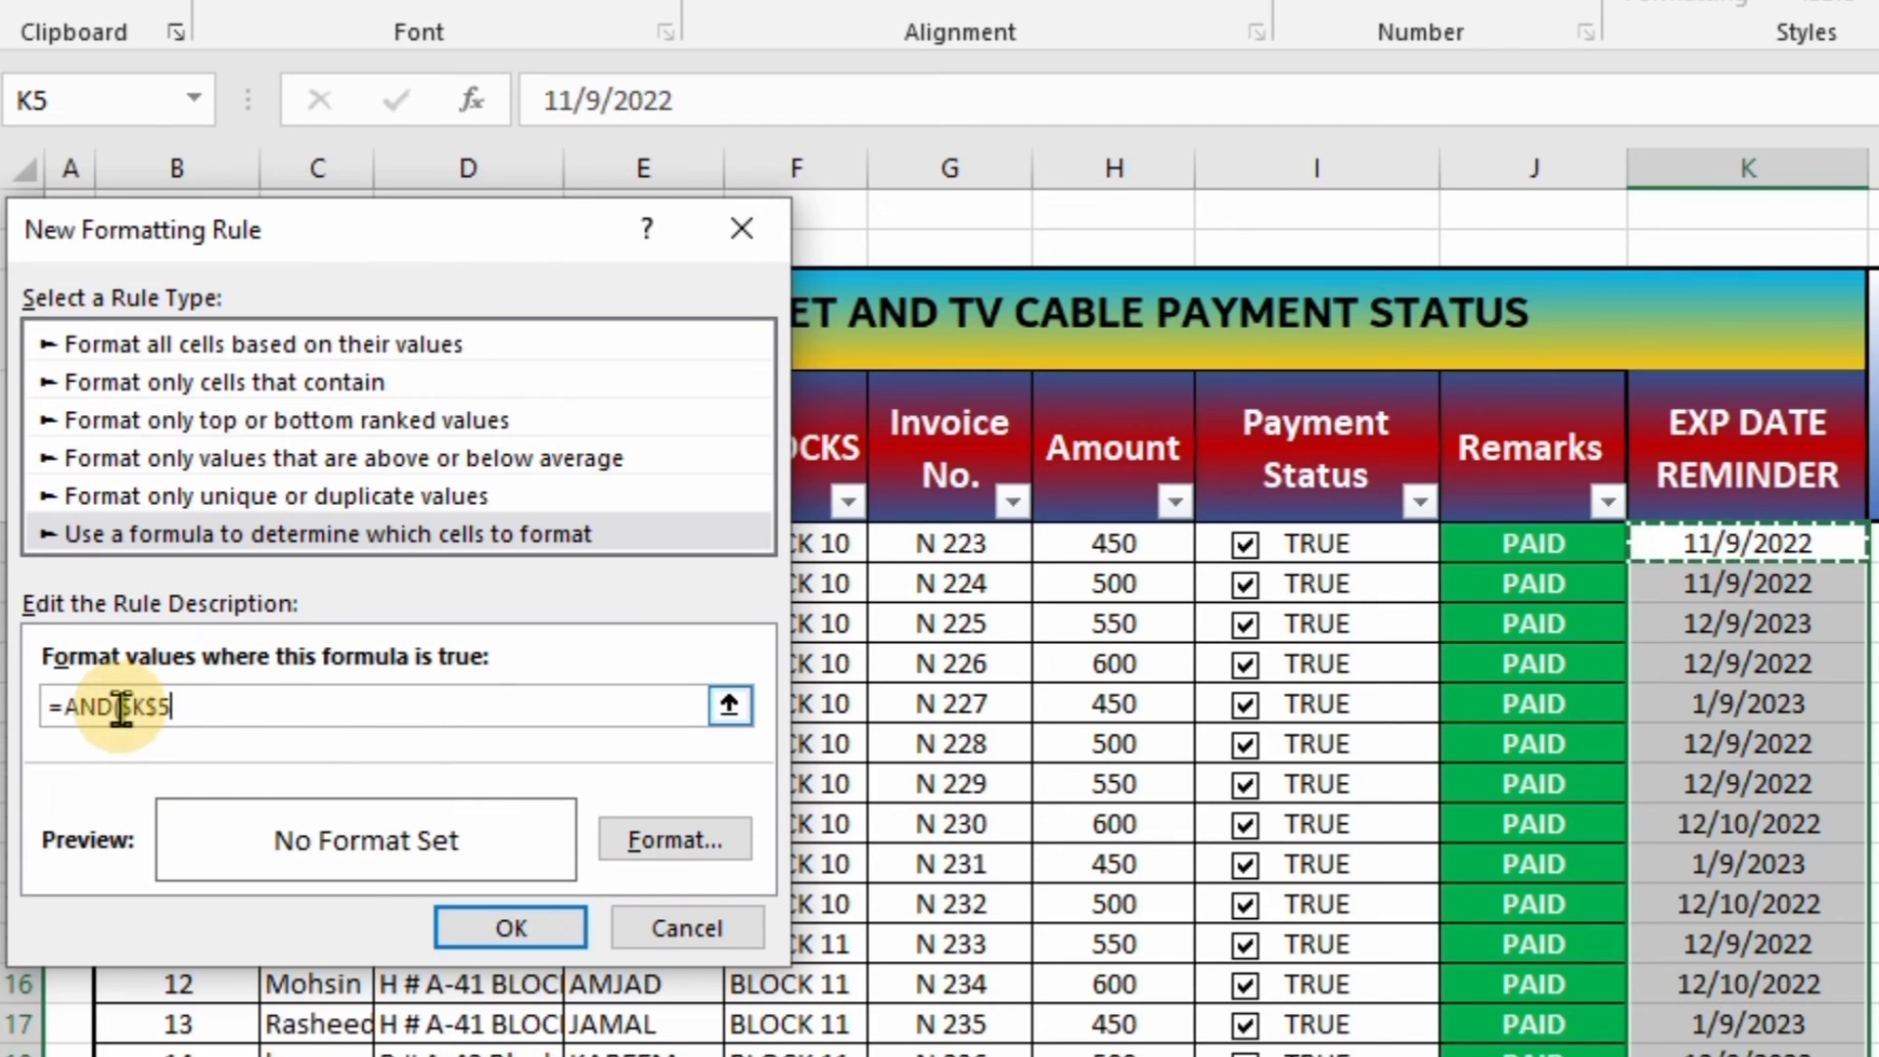
{"action": "key", "text": "F4"}
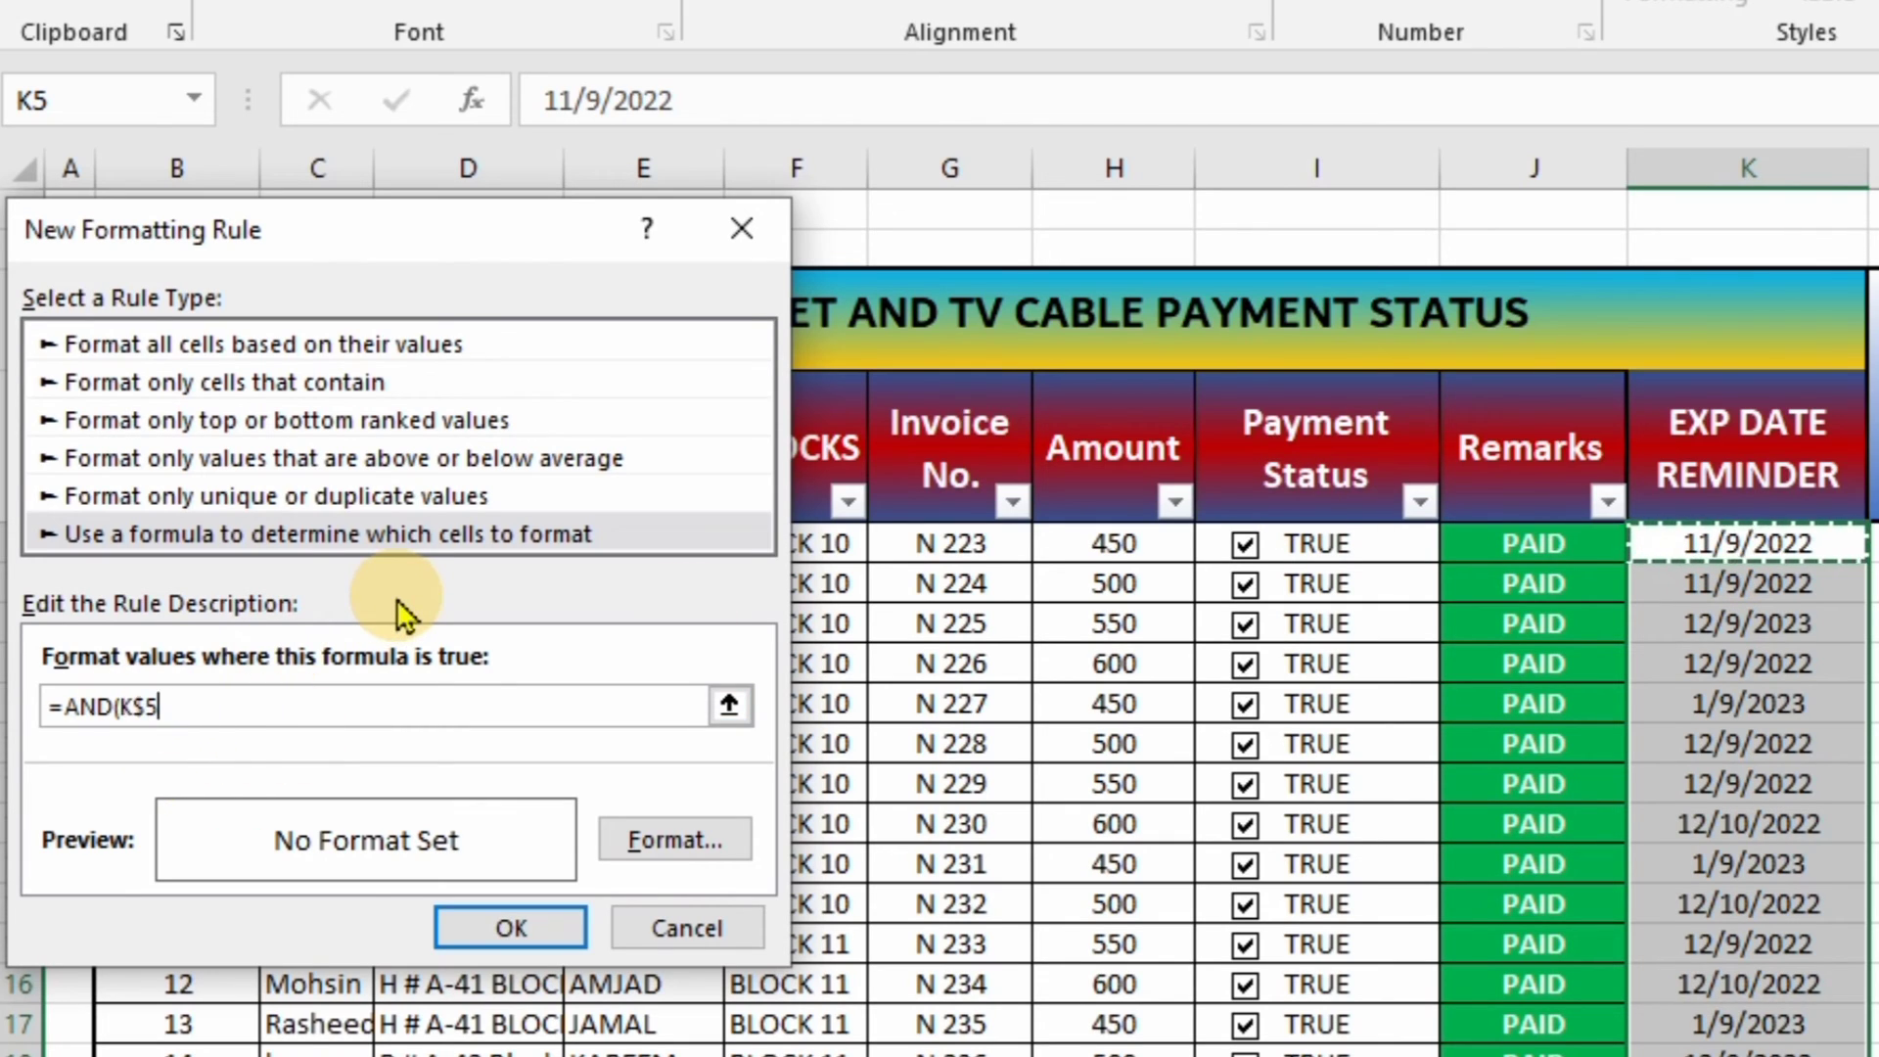
{"action": "key", "text": "F4"}
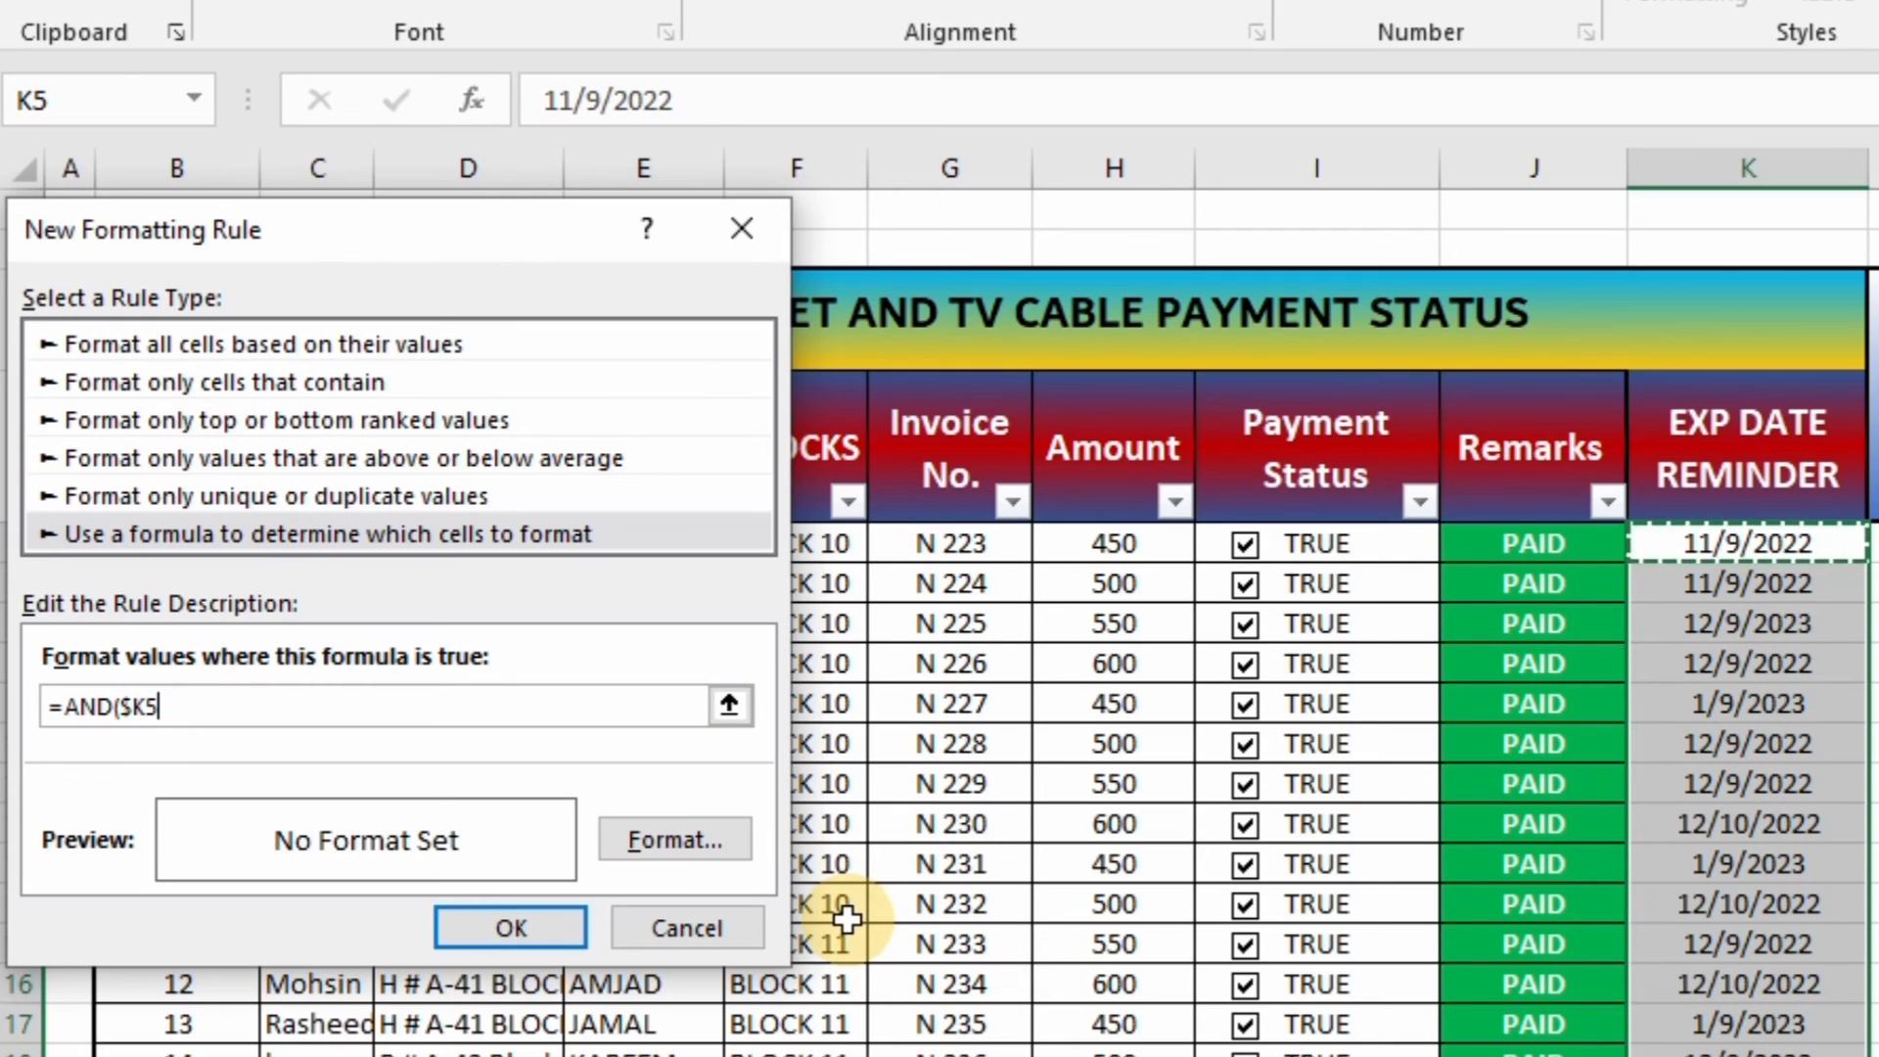
{"action": "type", "text": ">"}
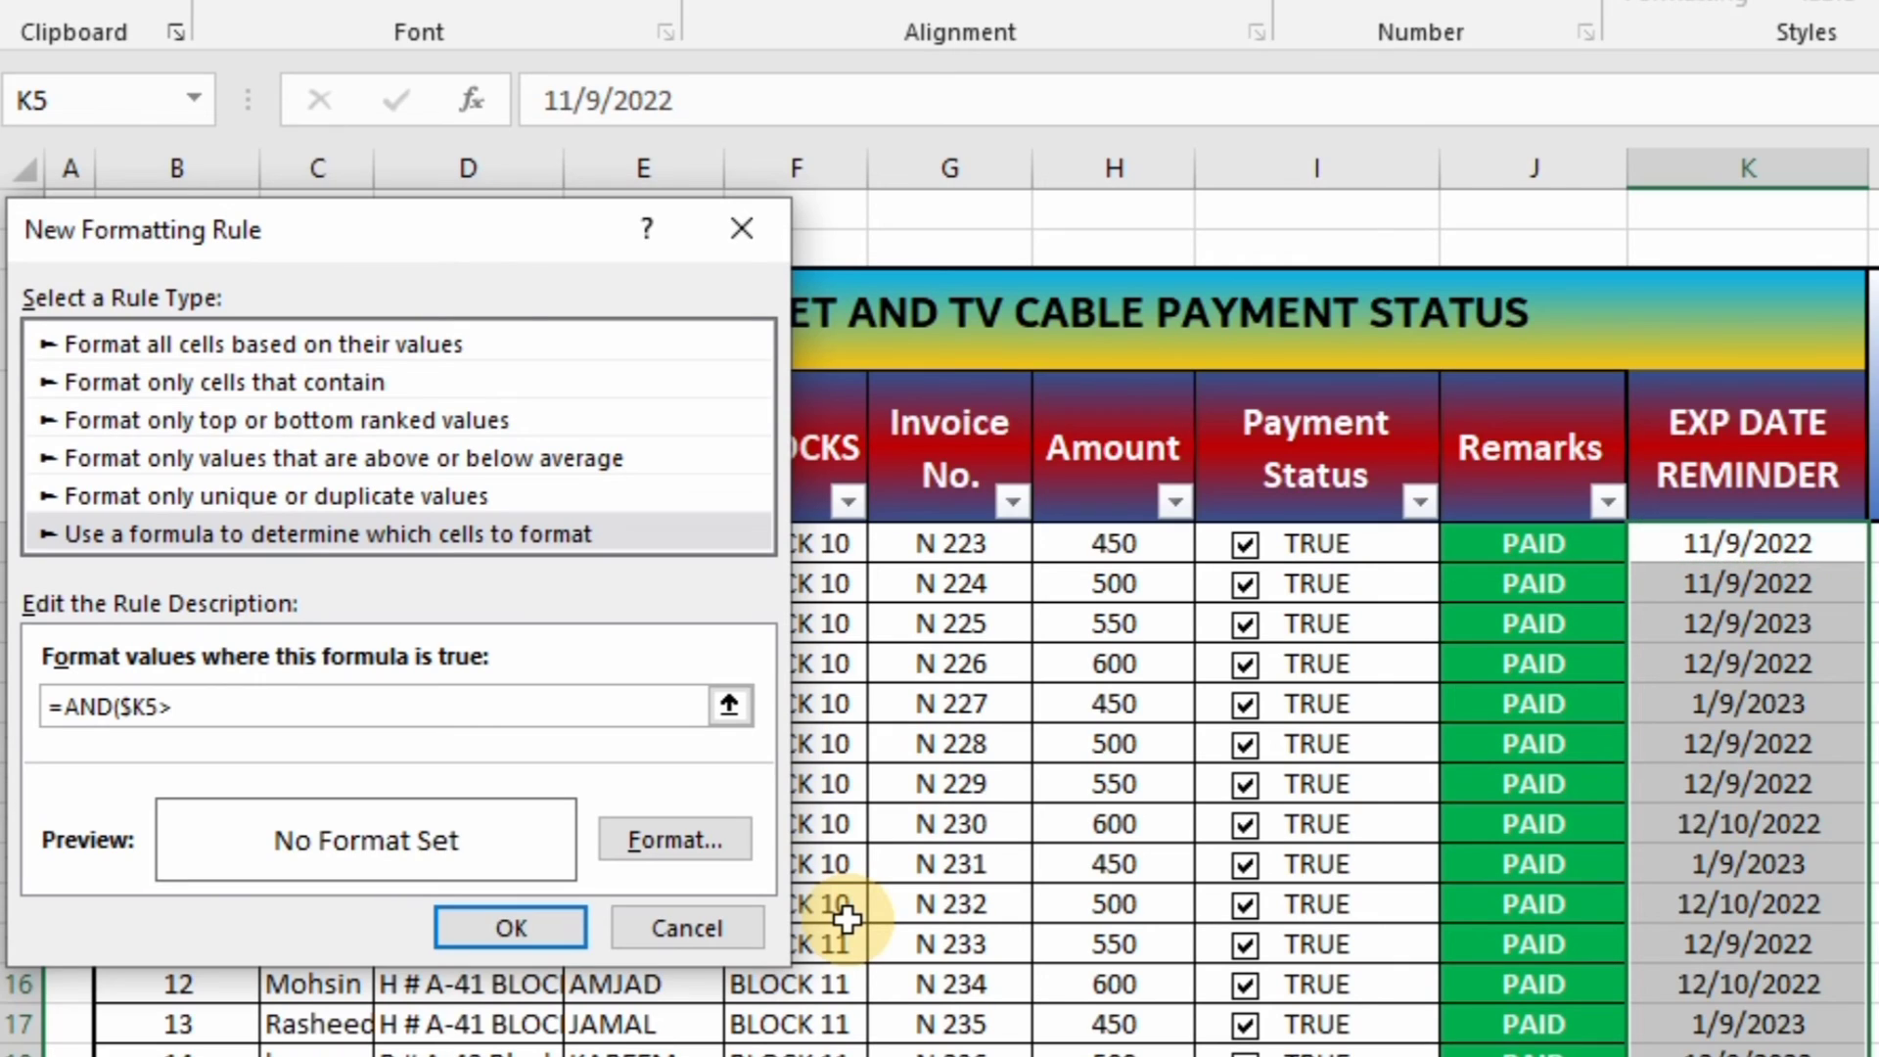
{"action": "type", "text": "TODAY(),"}
Add the second condition $K5-TODAY()>=30 to the rule formula, with only the column reference locked
{"action": "left_click", "coordinate": [1681, 546]}
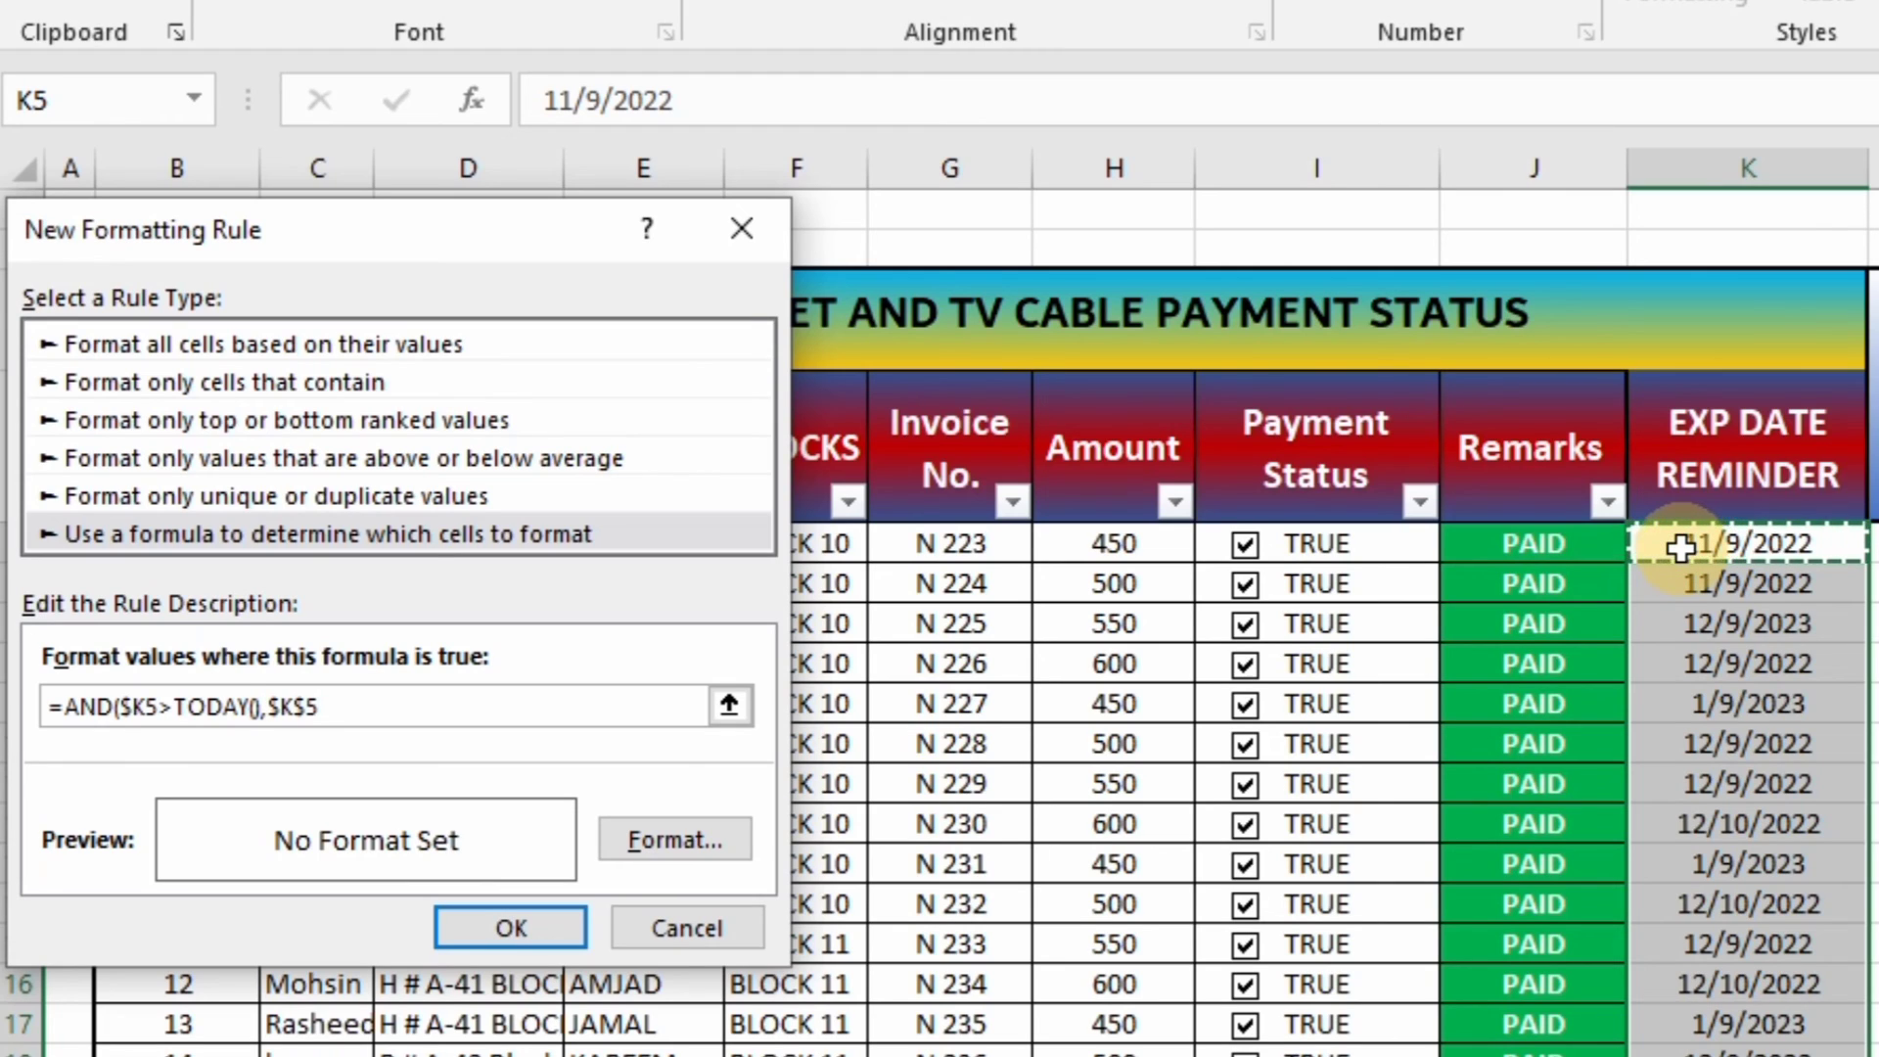
{"action": "key", "text": "F4"}
{"action": "key", "text": "F4"}
{"action": "type", "text": "-"}
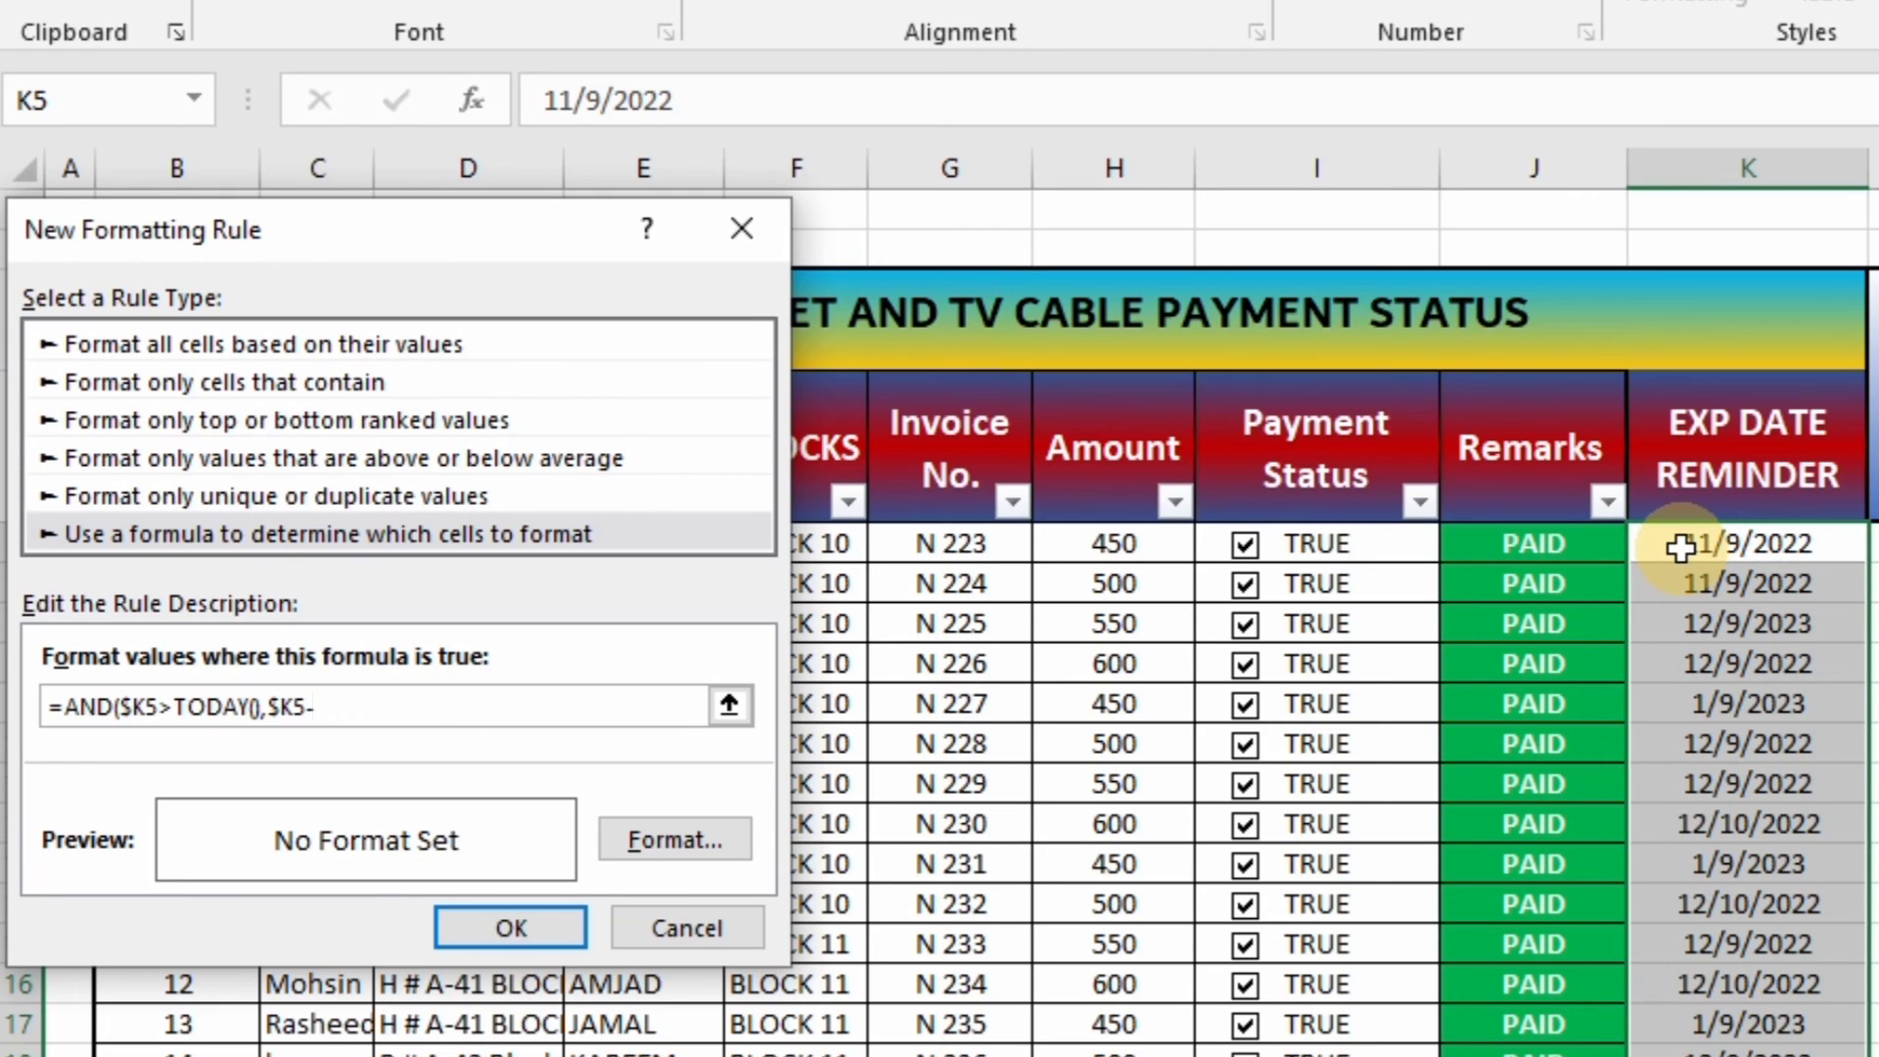
{"action": "type", "text": "TODAY()>=30"}
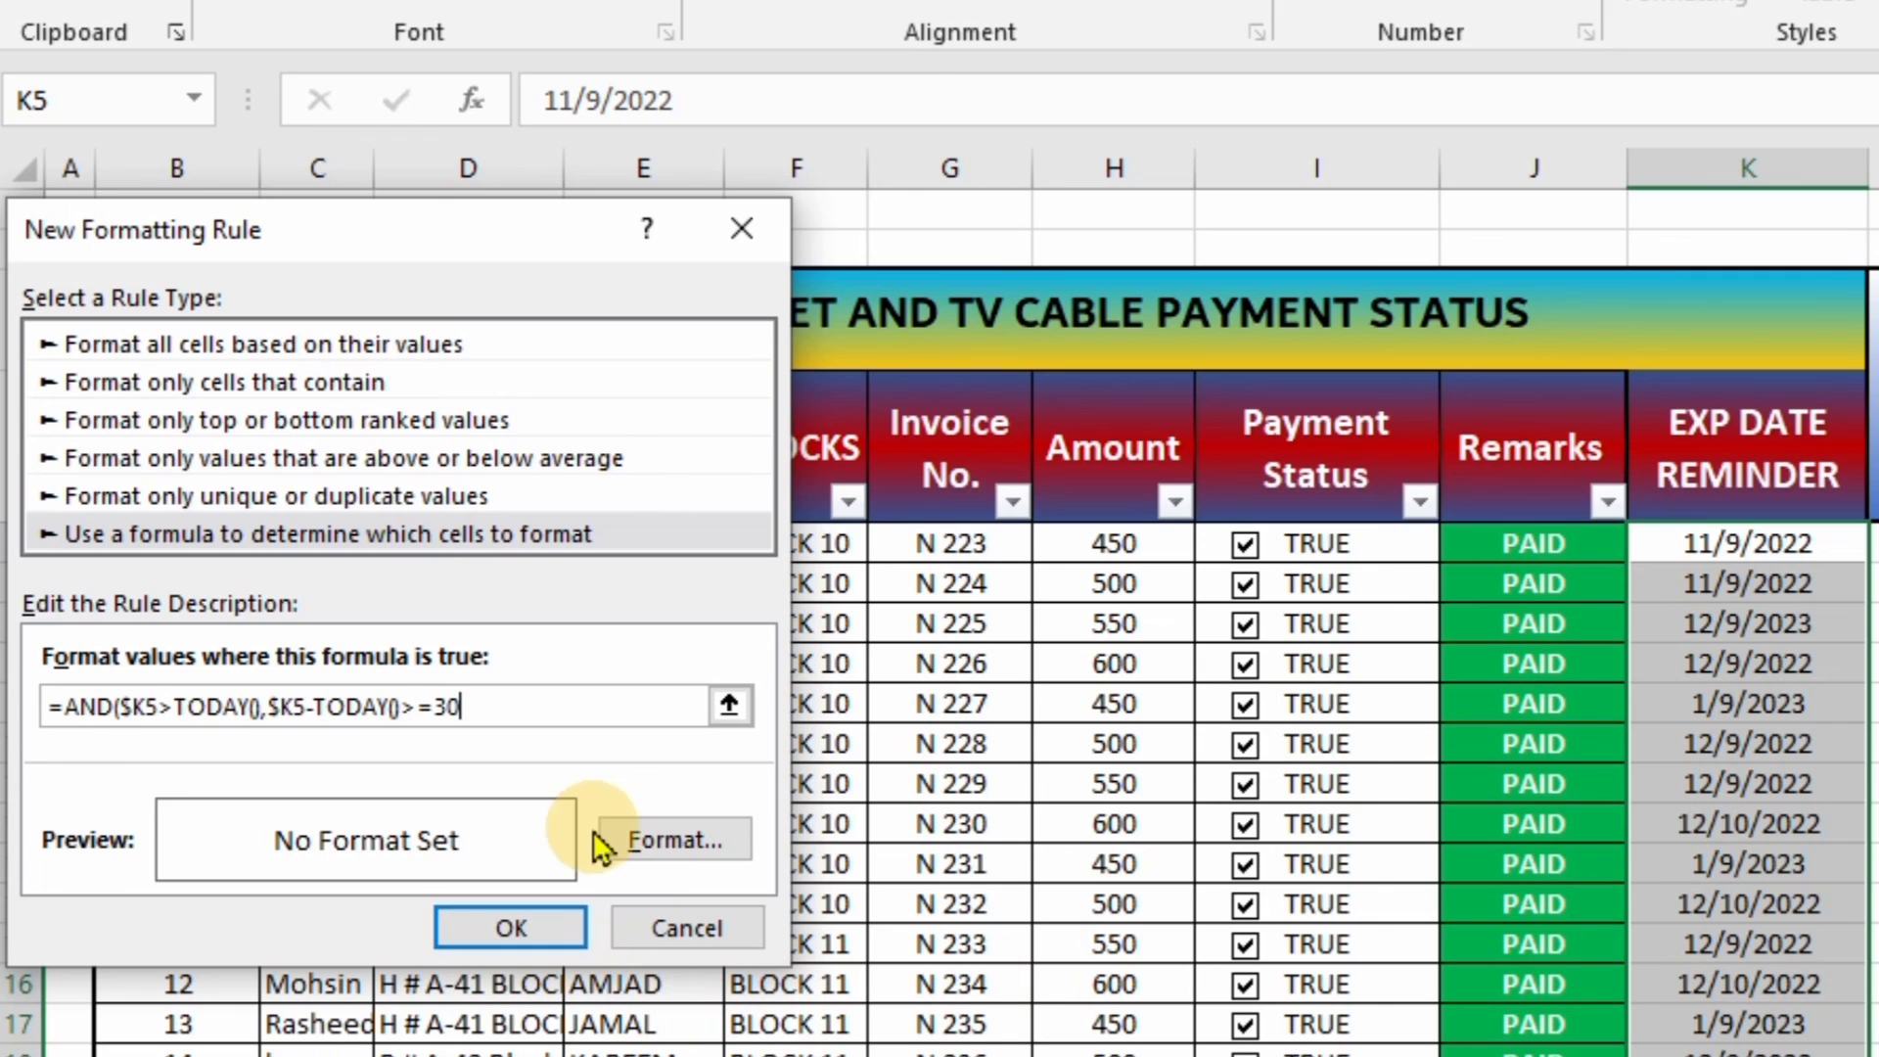
Set the rule's format to a bold white font on a red fill
{"action": "left_click", "coordinate": [671, 840]}
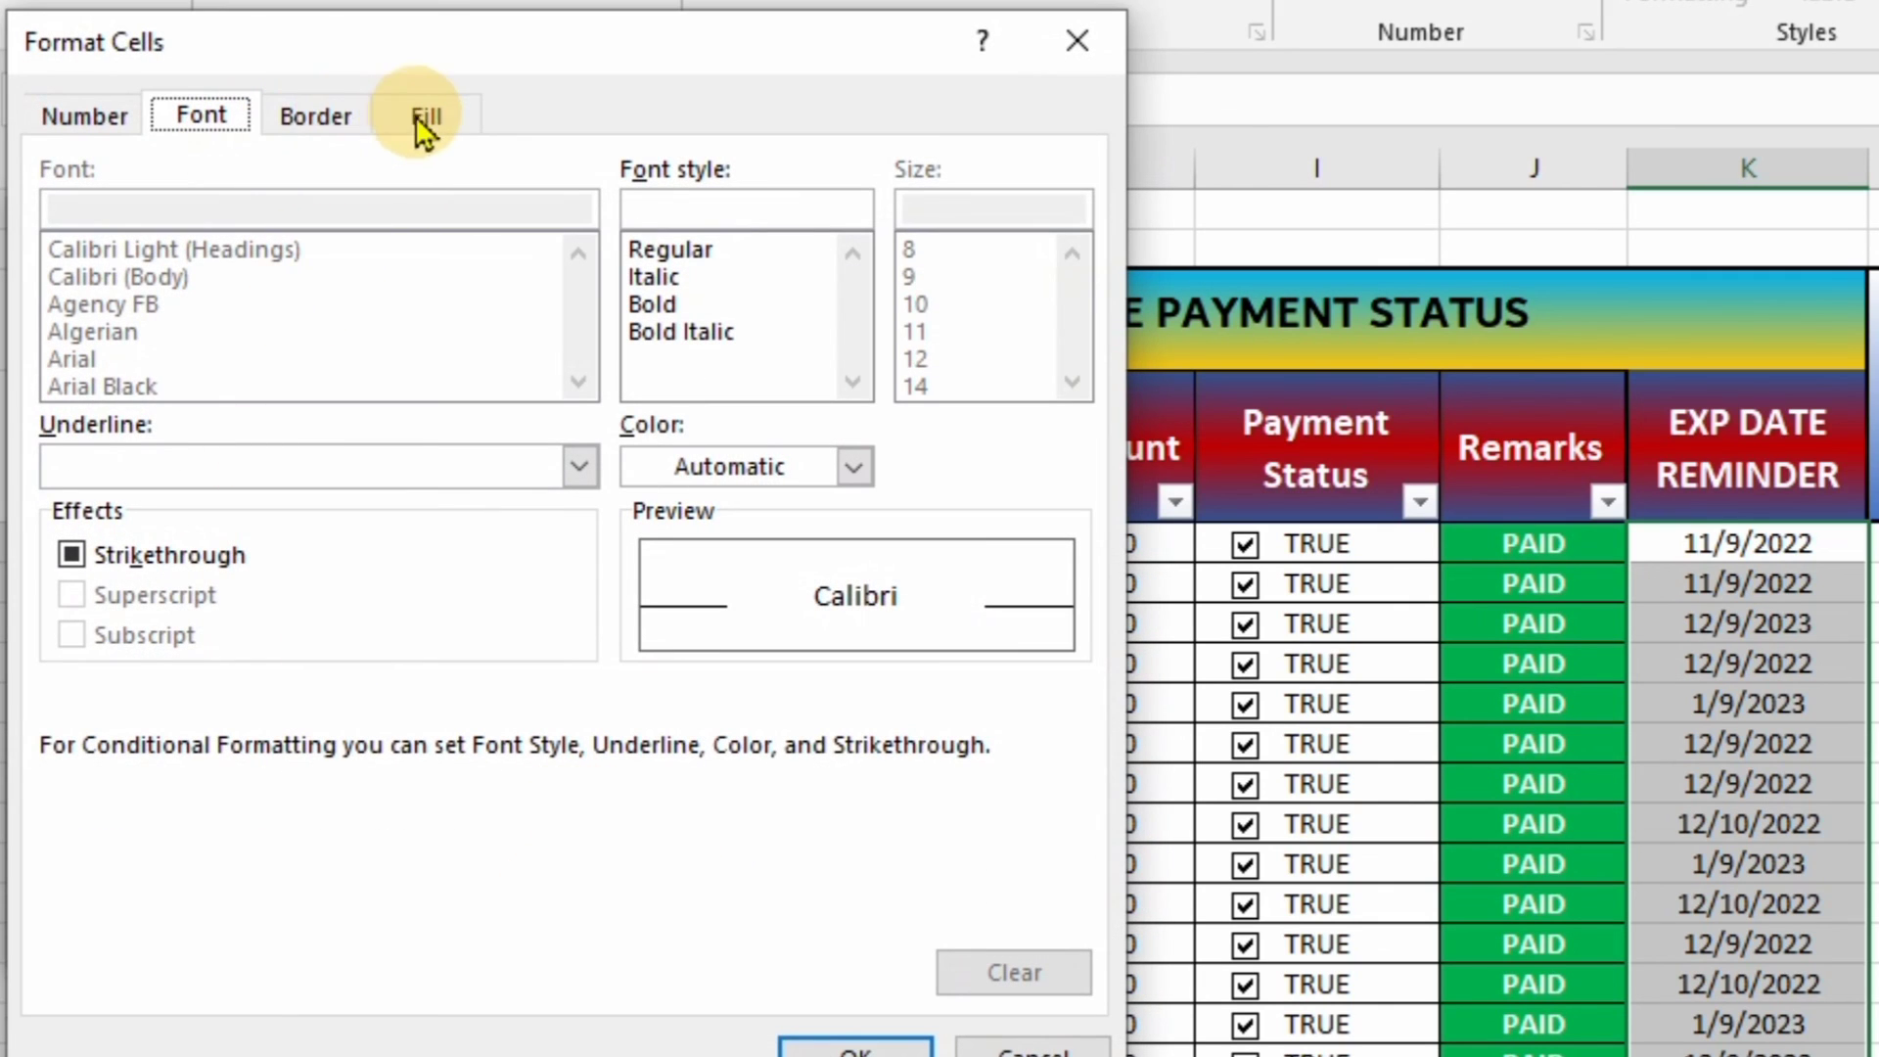
{"action": "left_click", "coordinate": [856, 468]}
{"action": "left_click", "coordinate": [650, 600]}
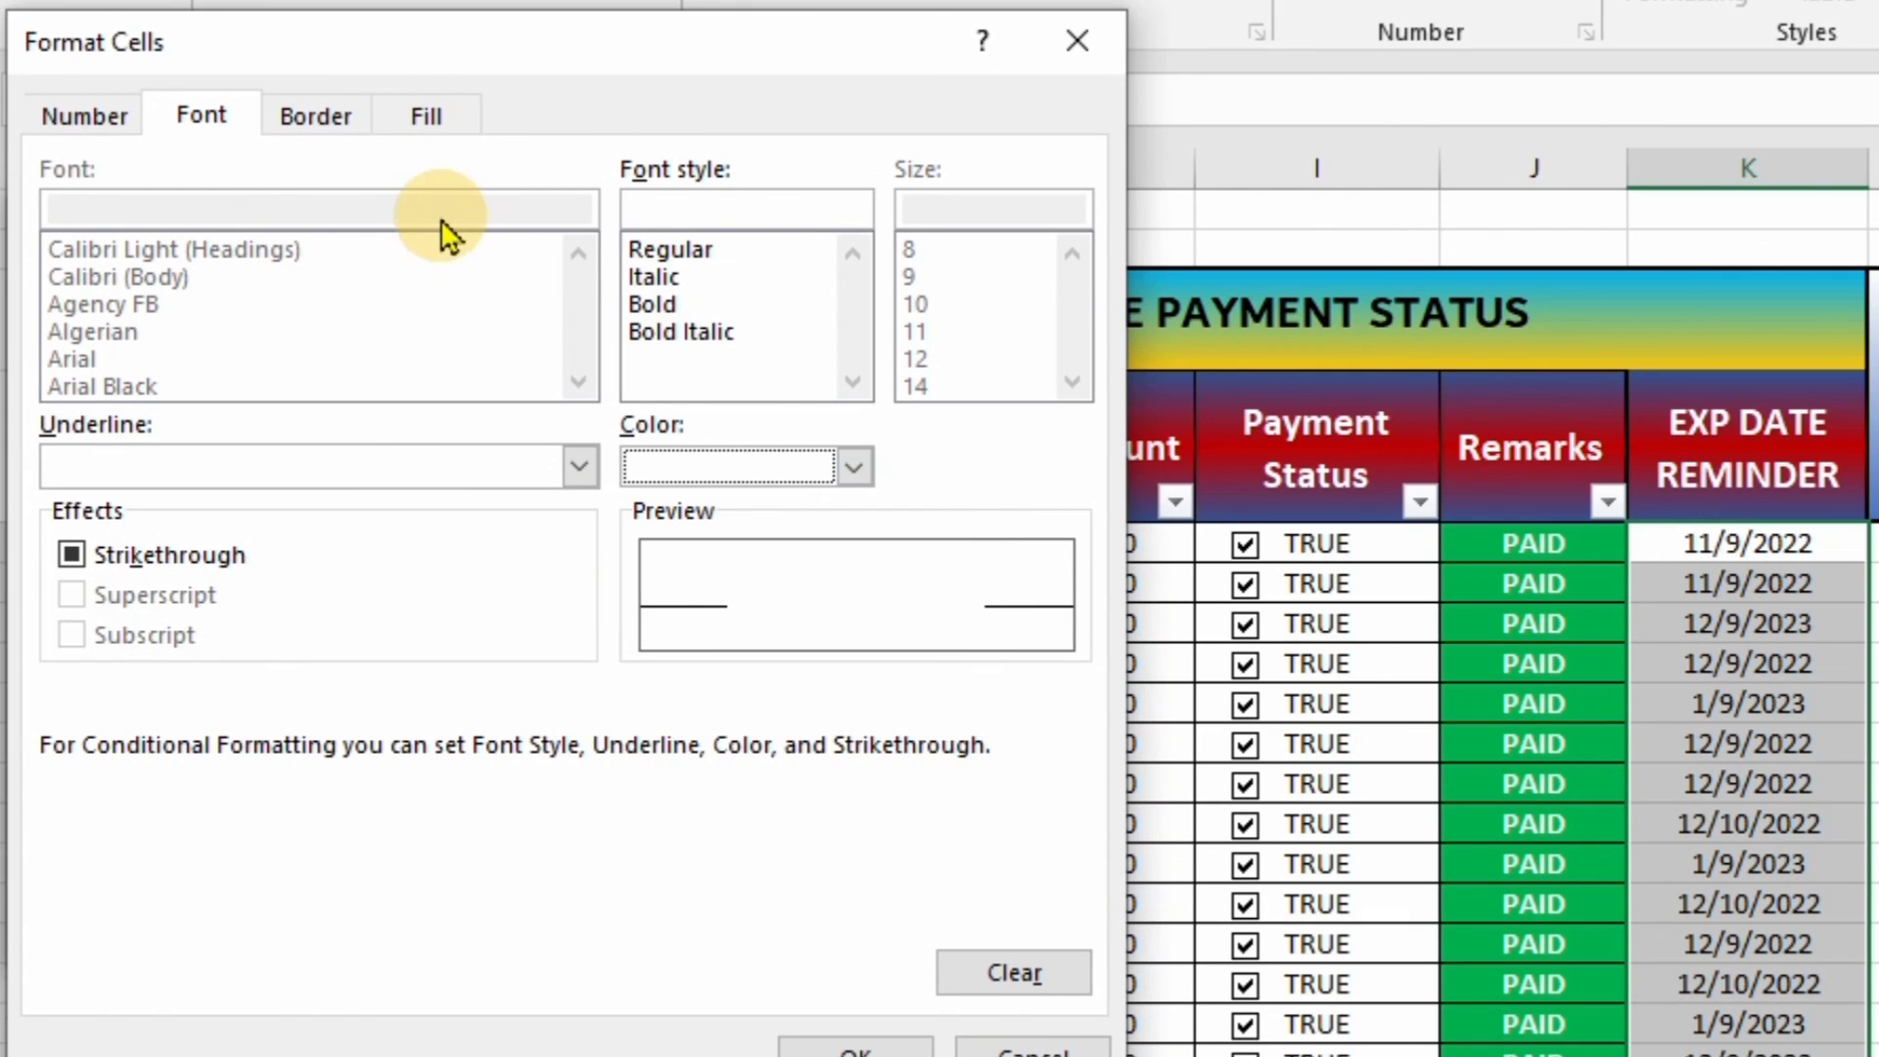
{"action": "left_click", "coordinate": [654, 304]}
{"action": "left_click", "coordinate": [431, 119]}
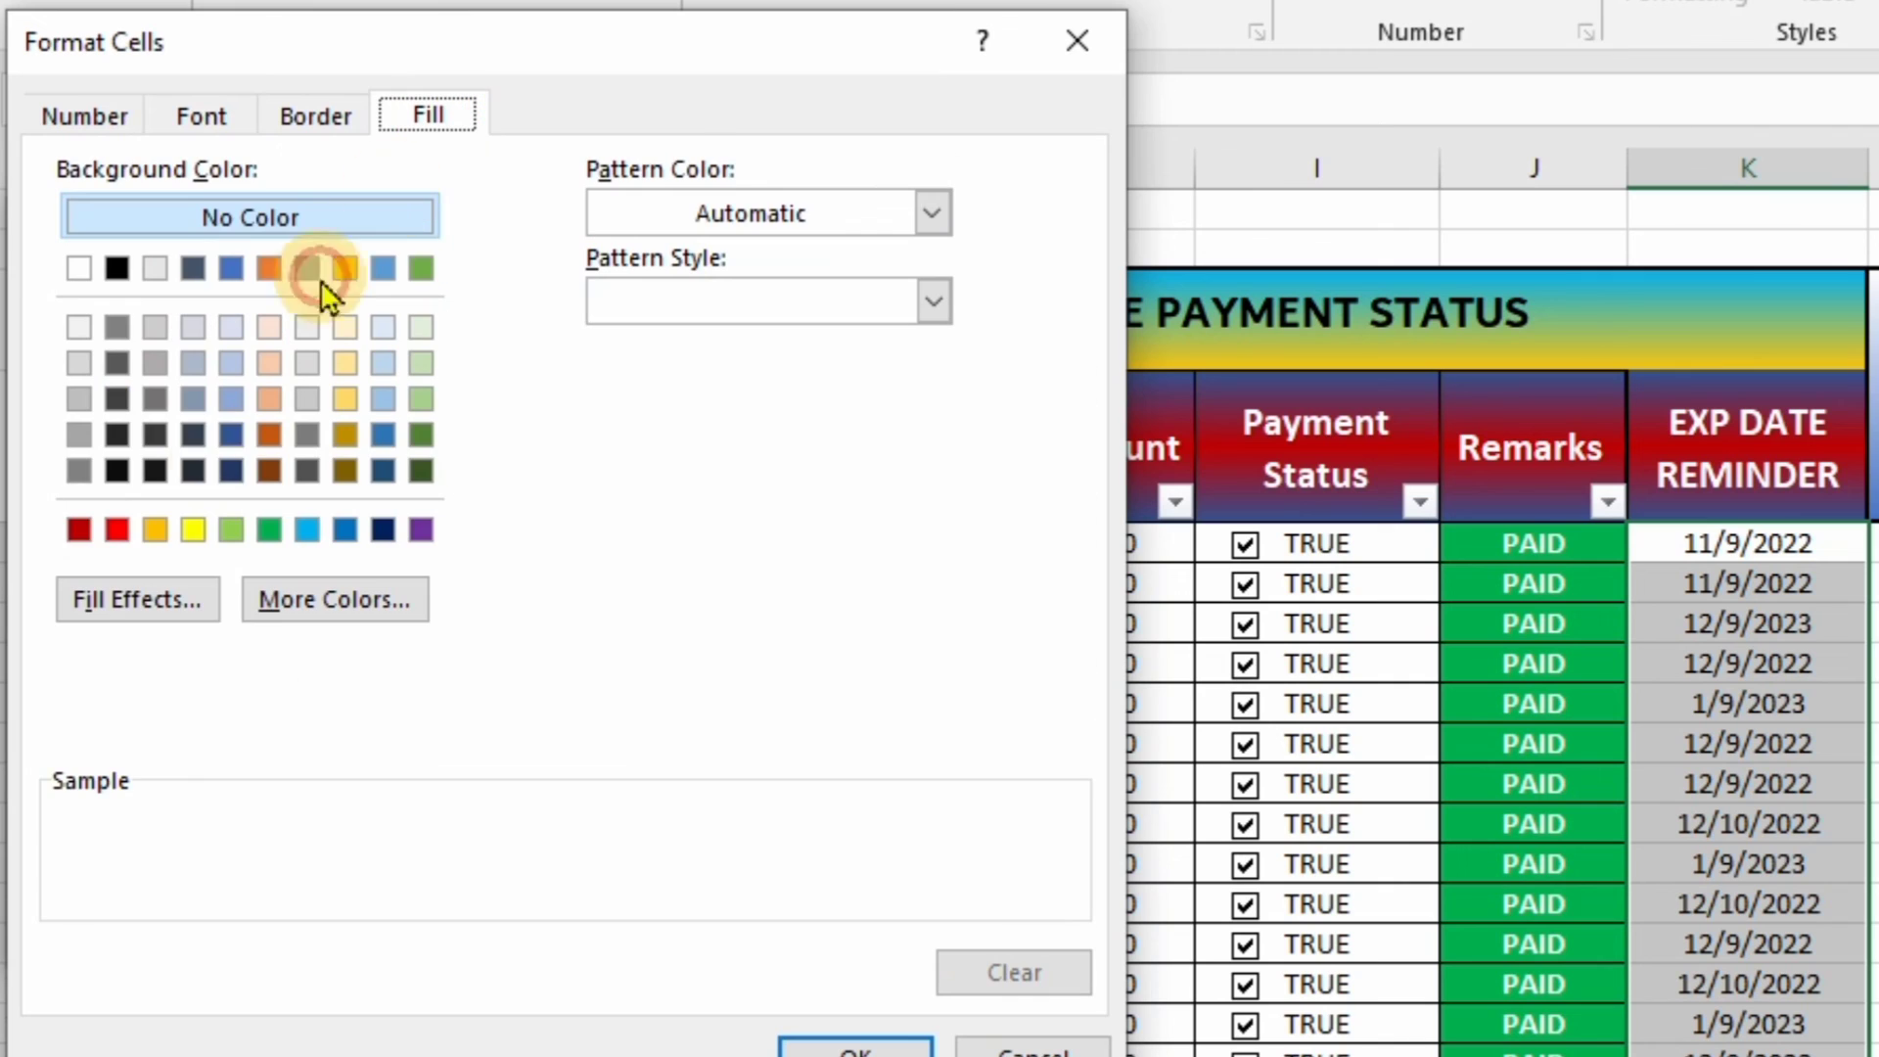
{"action": "left_click", "coordinate": [117, 530]}
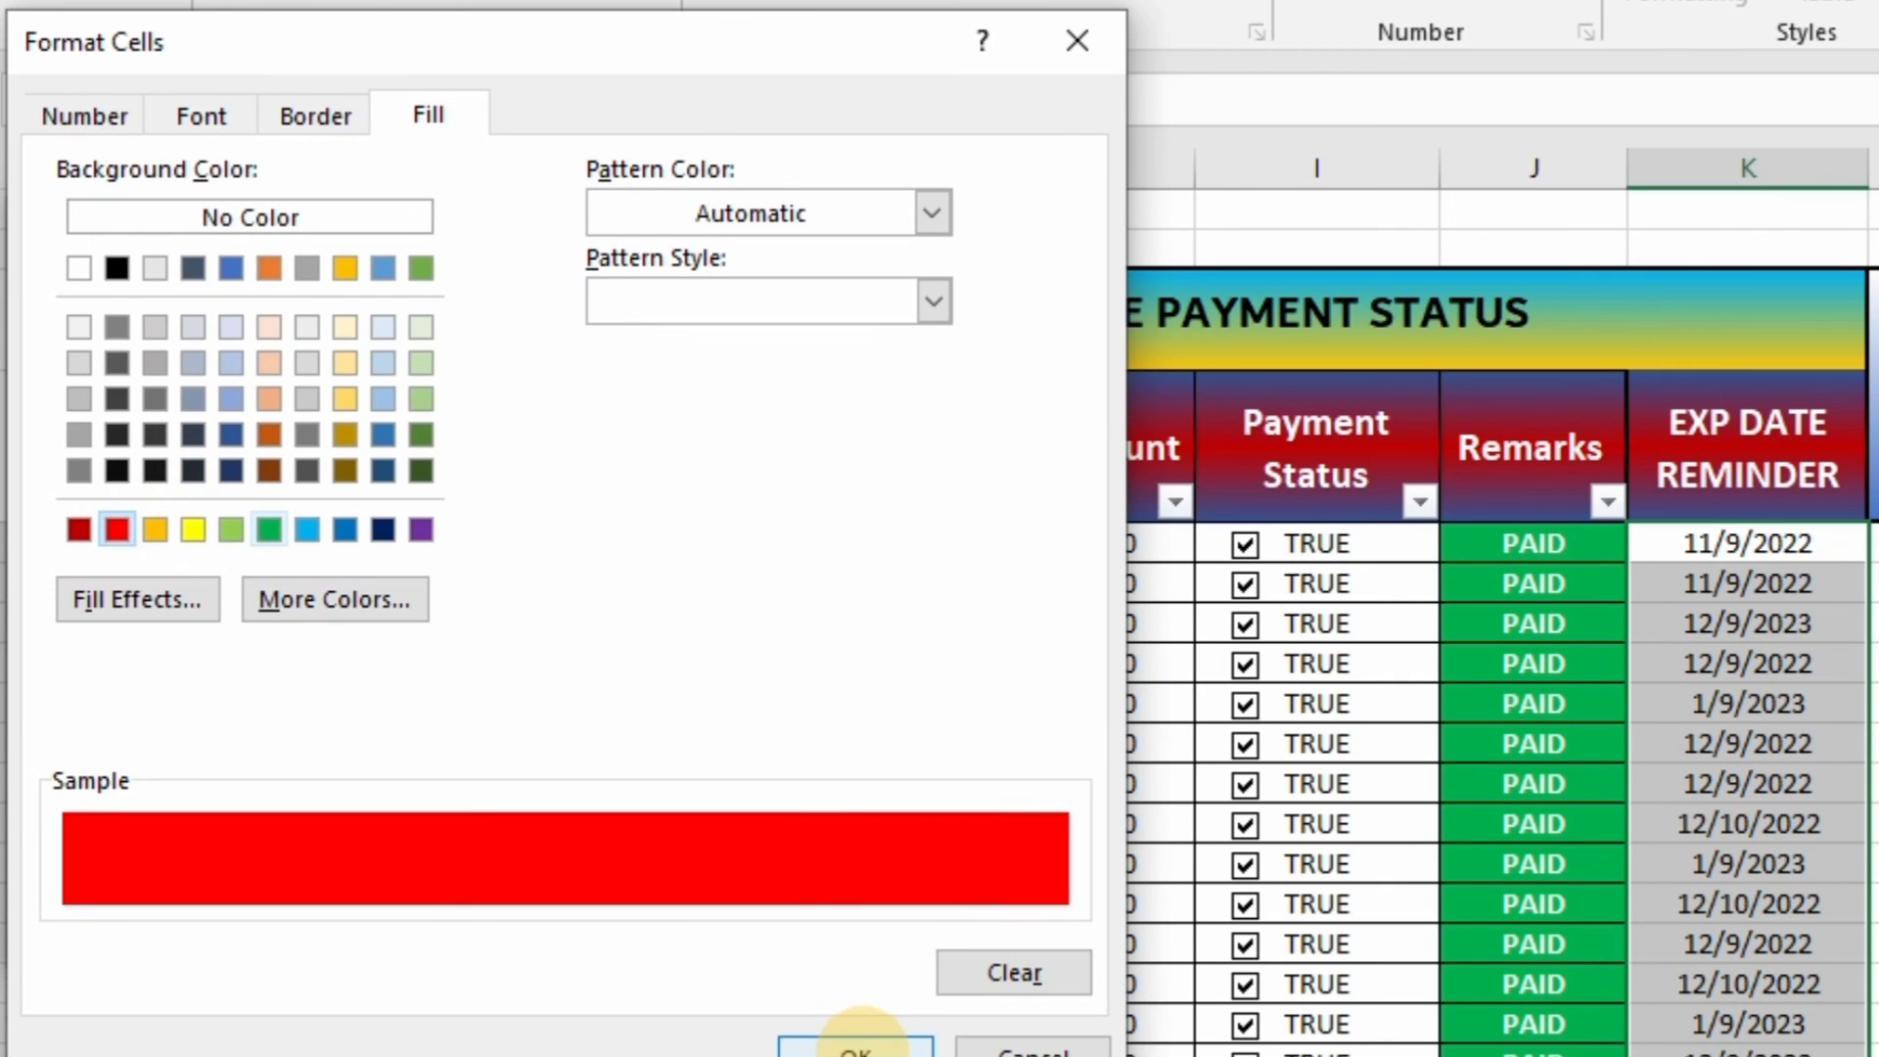
{"action": "left_click", "coordinate": [856, 1043]}
Complete the rule formula and apply the conditional formatting to the EXP DATE REMINDER dates
{"action": "left_click", "coordinate": [526, 934]}
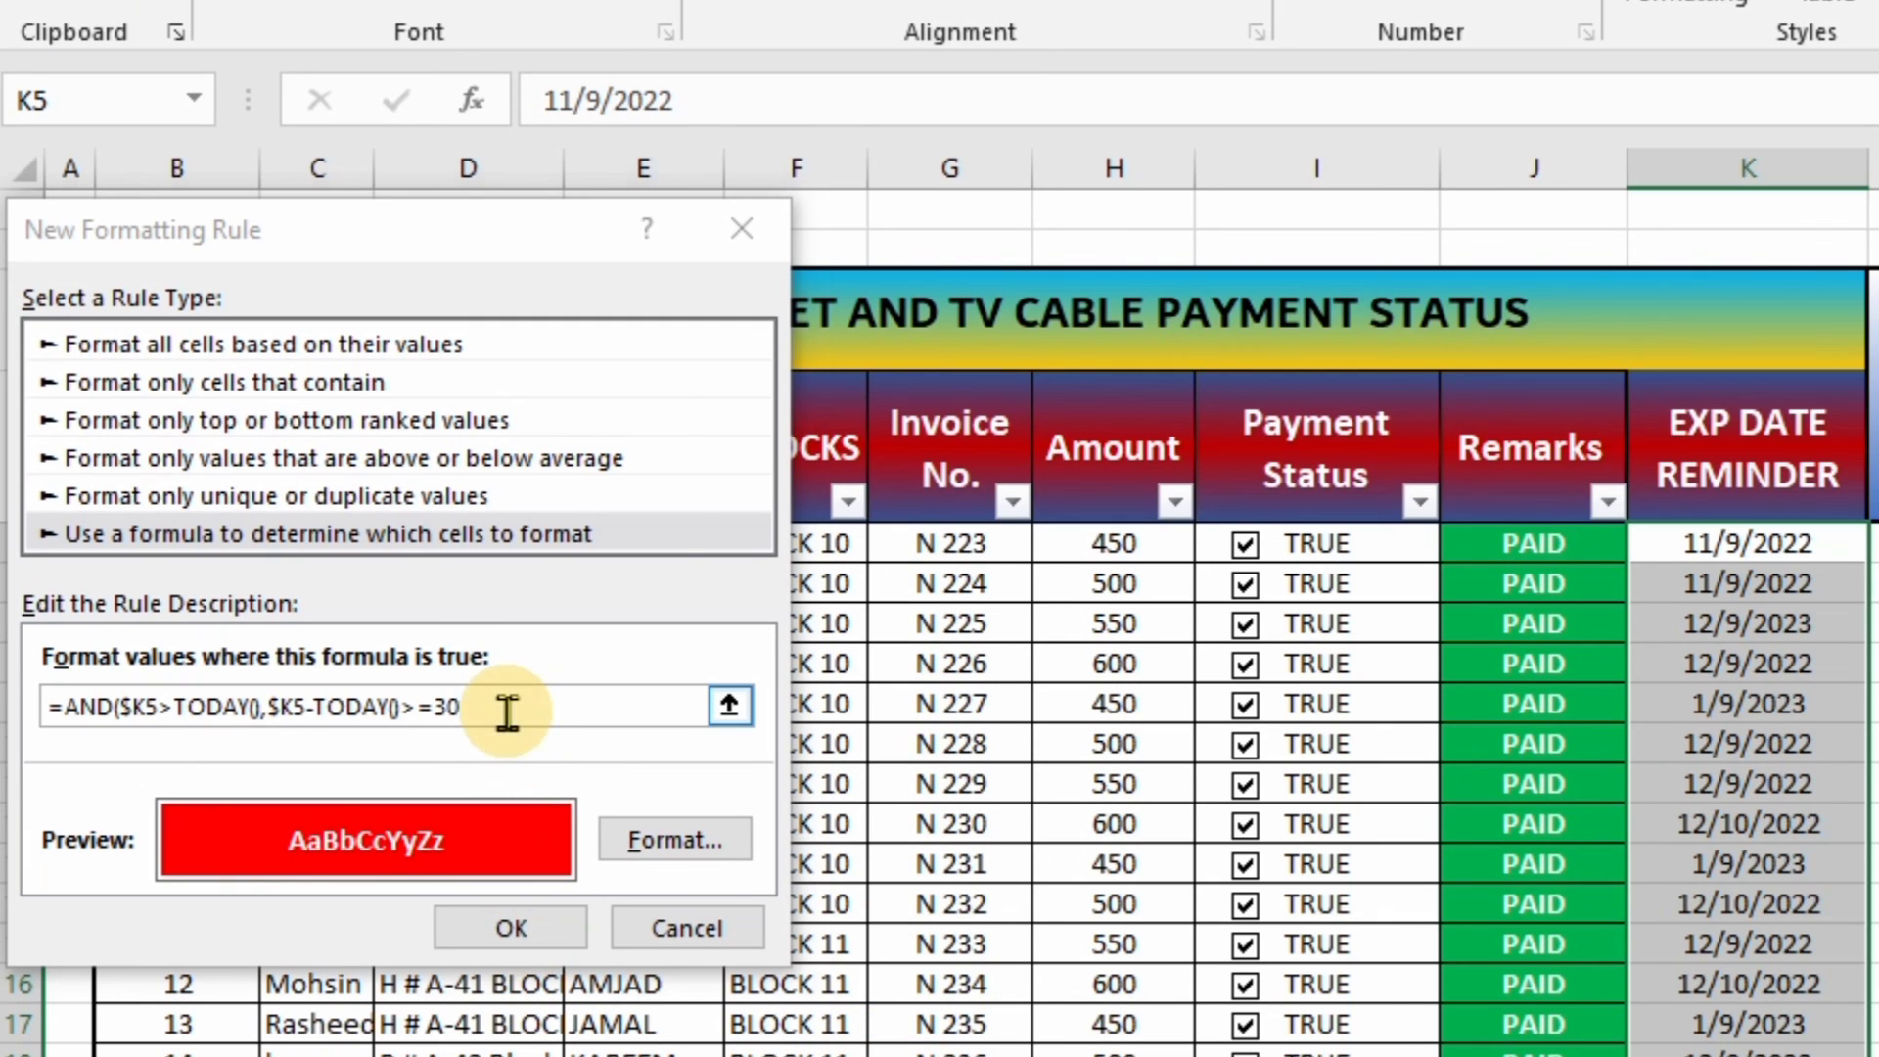
{"action": "left_click", "coordinate": [506, 712]}
{"action": "left_click", "coordinate": [499, 930]}
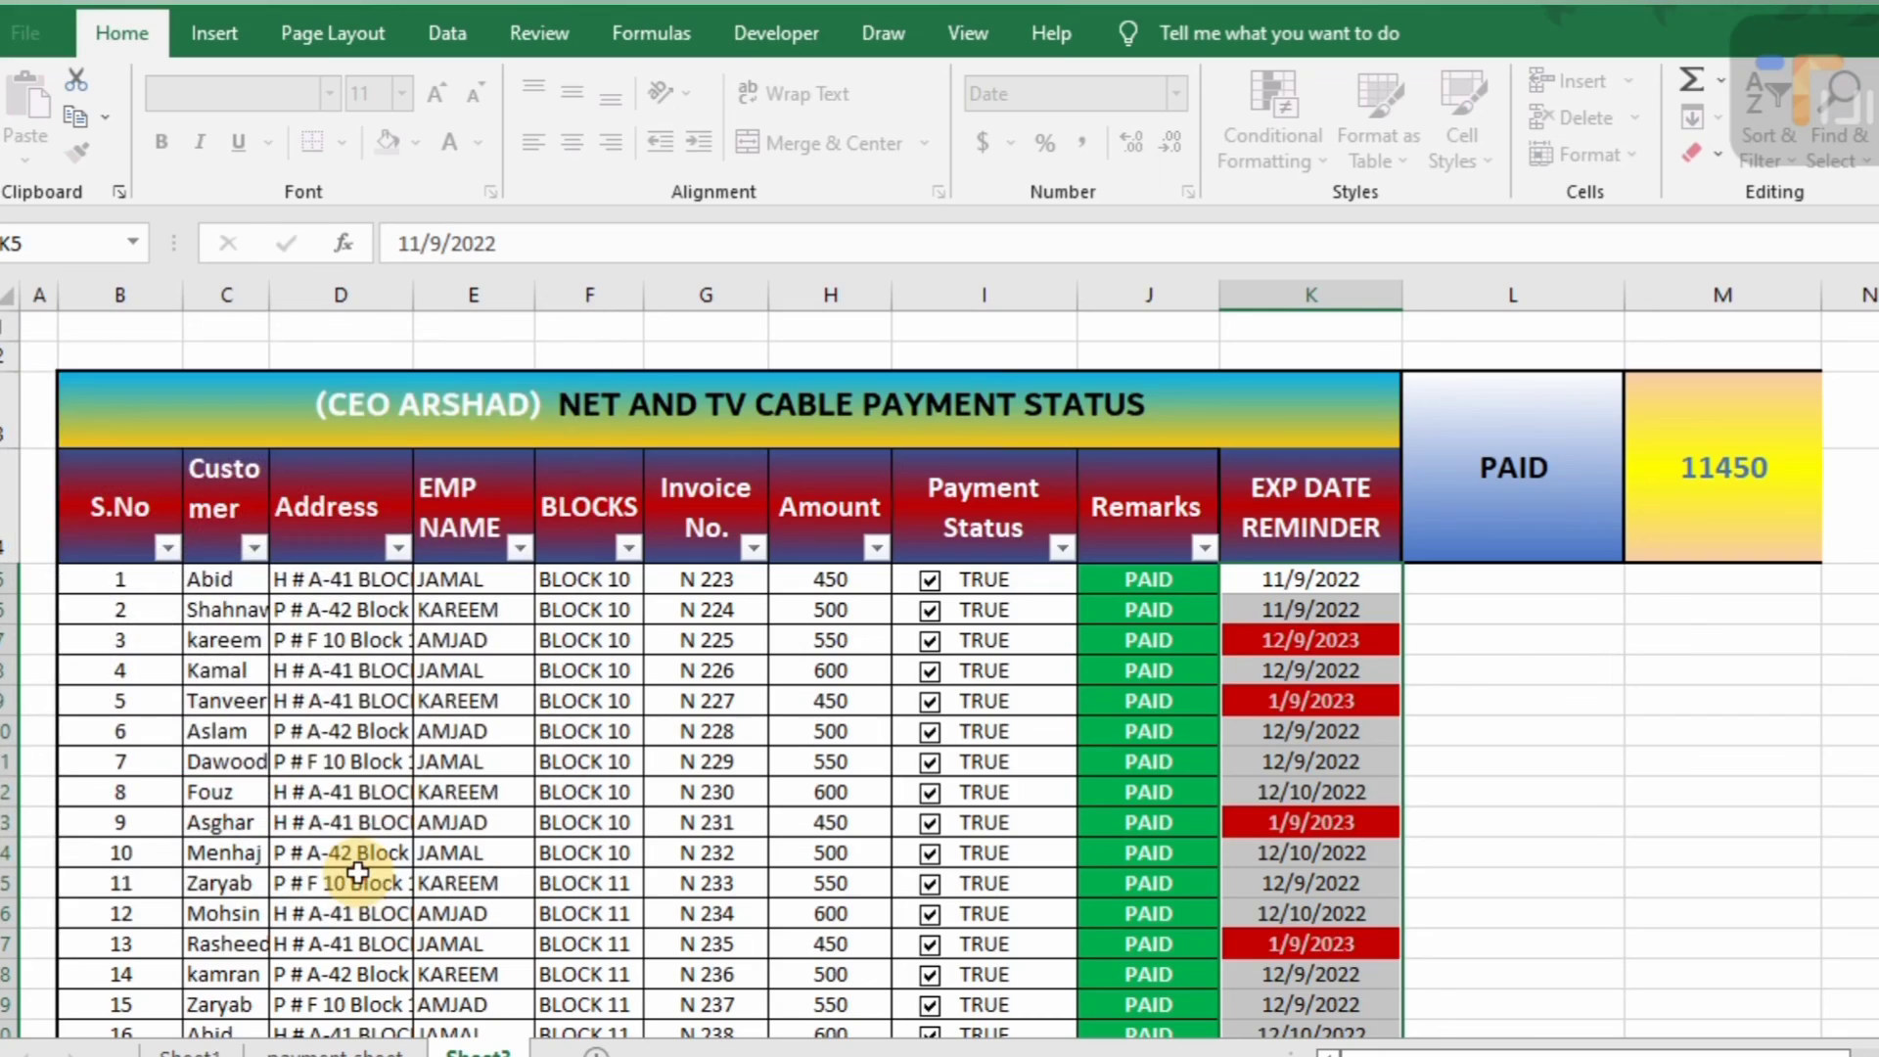
{"action": "left_click", "coordinate": [1449, 702]}
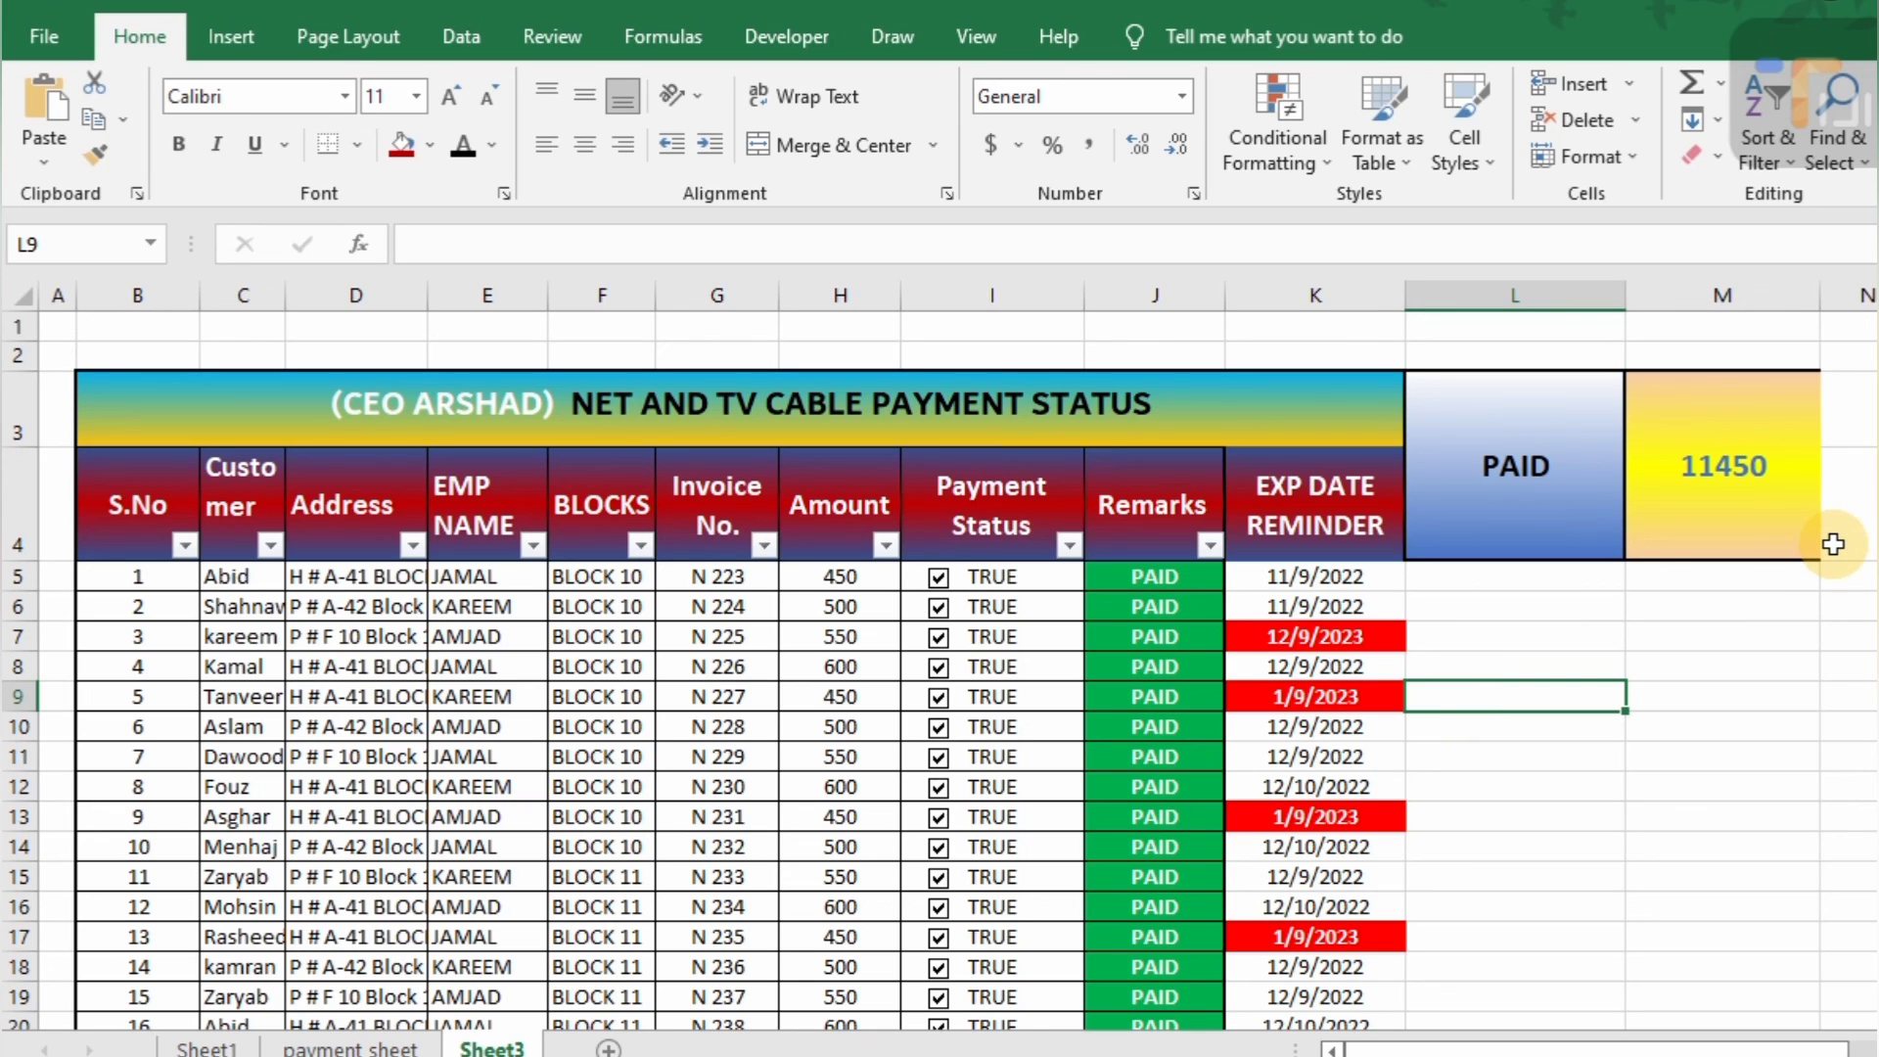
Select the payment status drop-down cell beside the EXP DATE REMINDER header
{"action": "left_click", "coordinate": [1532, 526]}
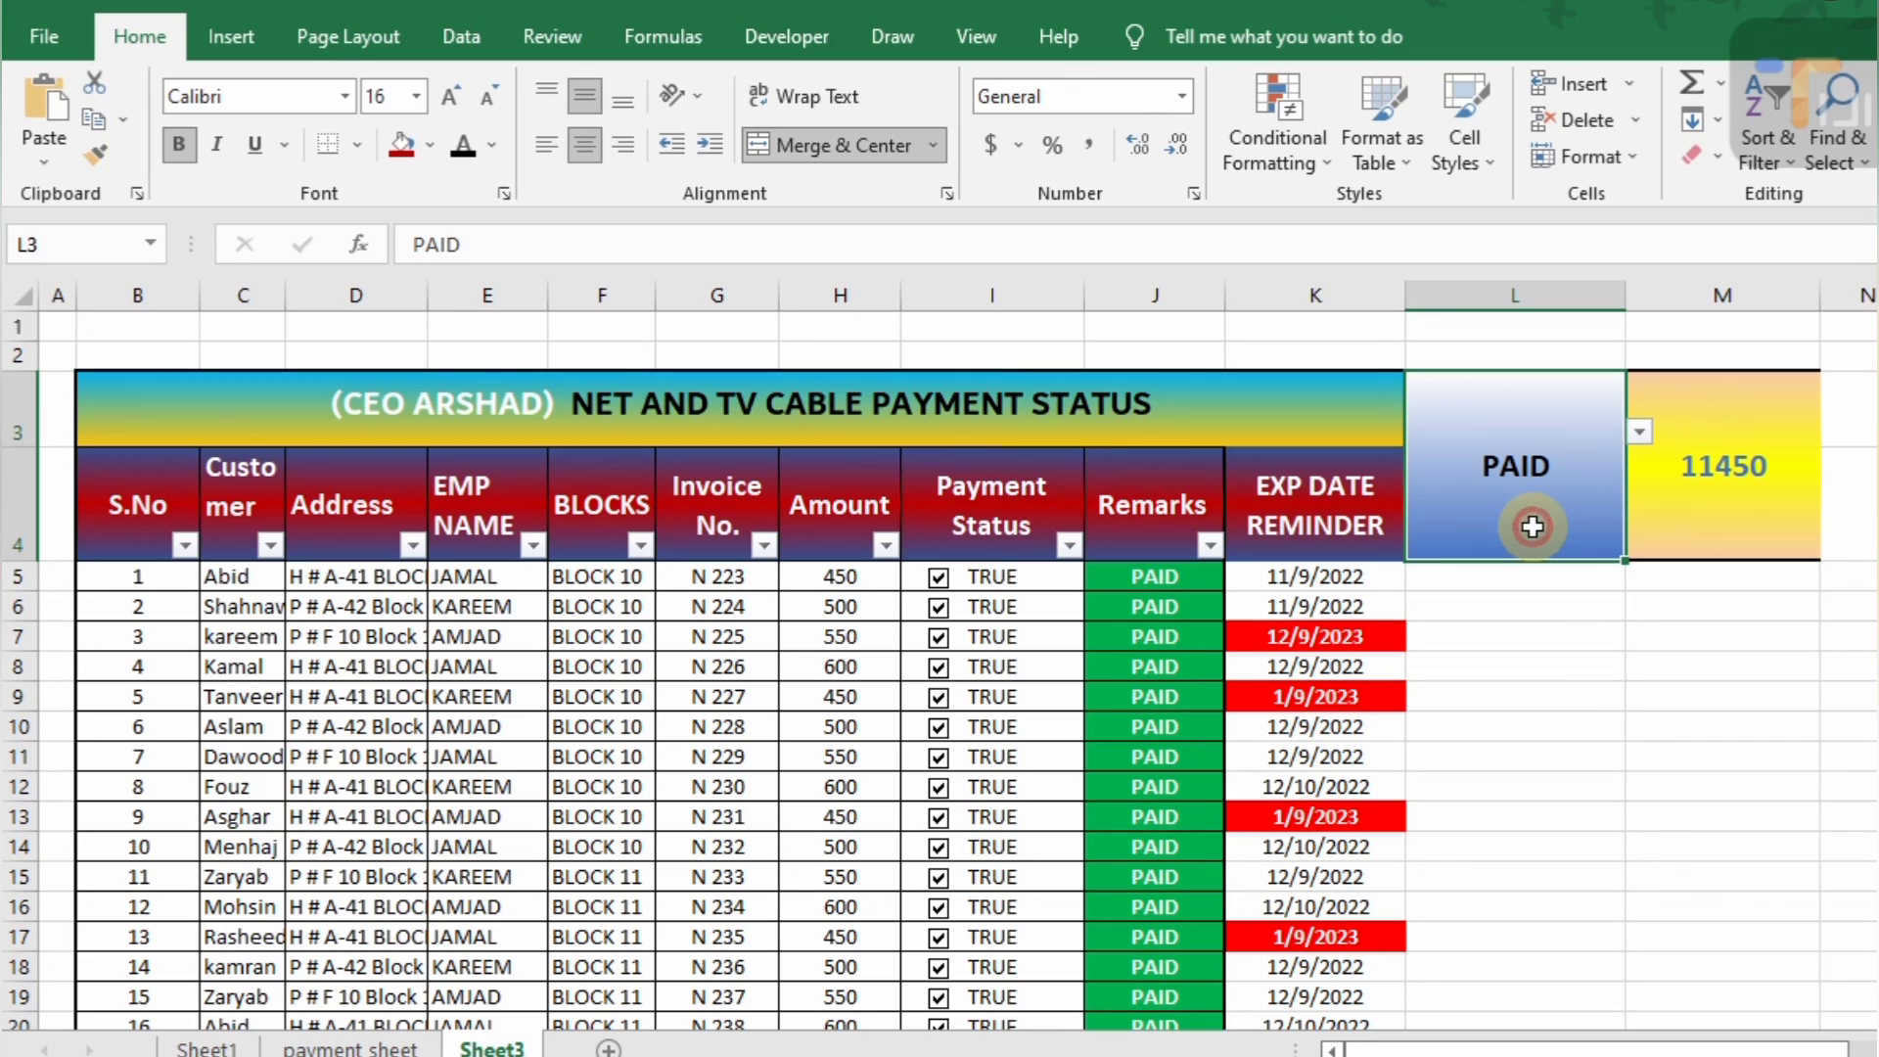